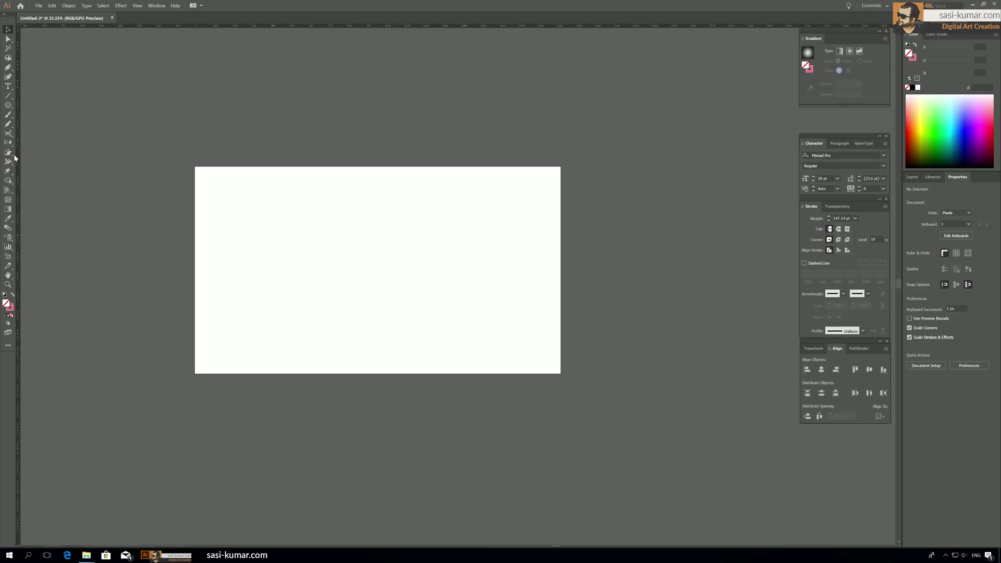
pyautogui.click(7, 68)
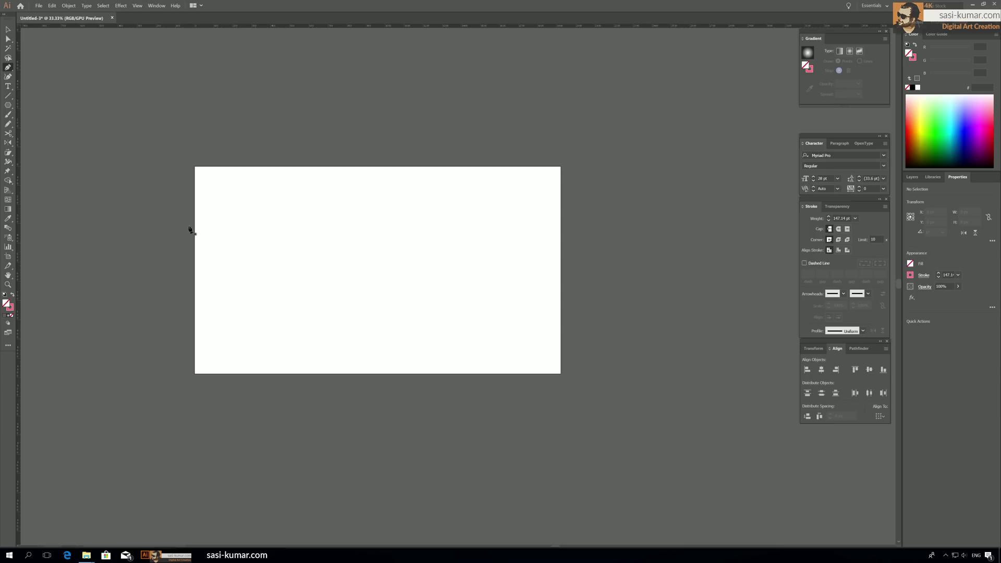
pyautogui.click(9, 29)
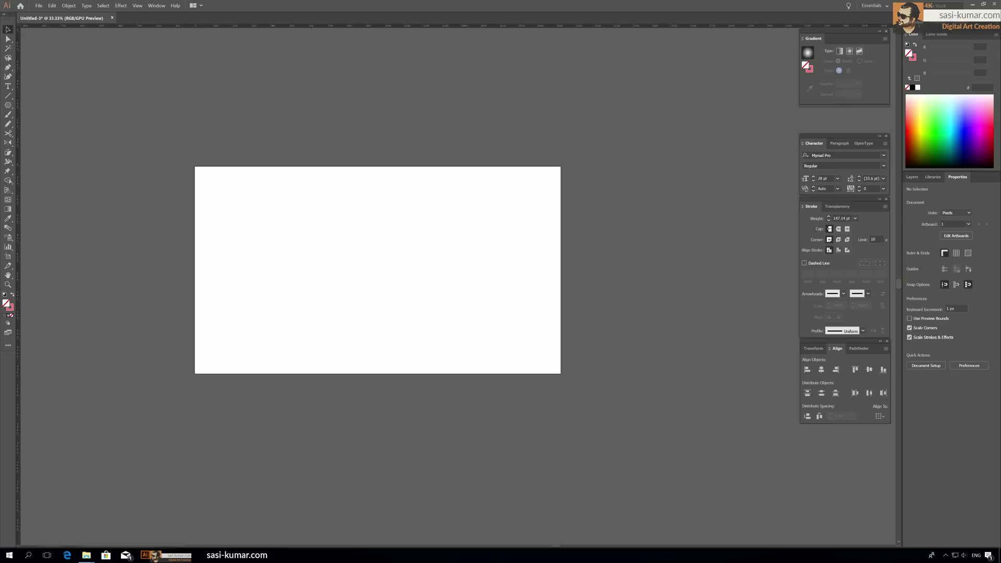
pyautogui.click(10, 41)
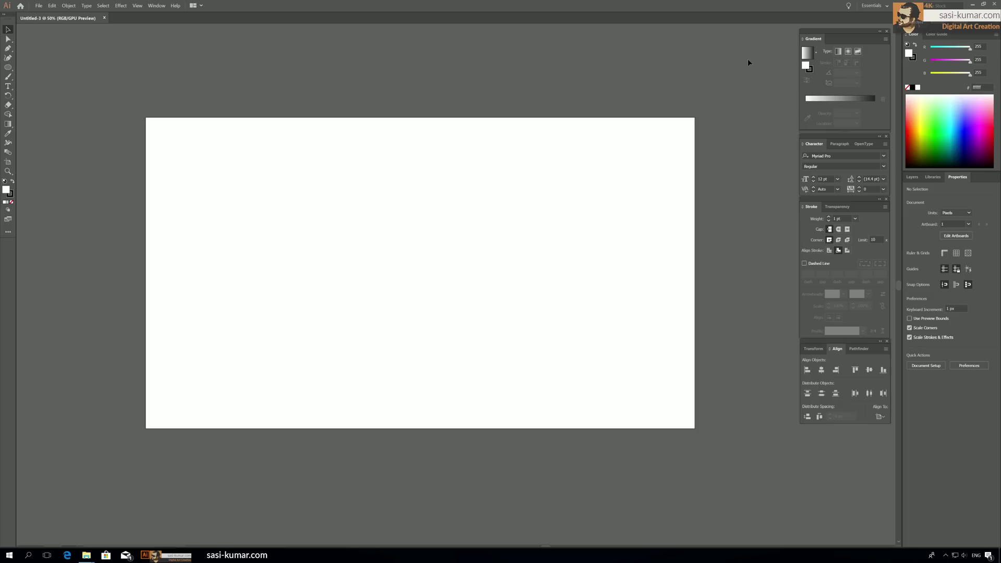
# Step: Open Adobe Creative Cloud to check the list of available apps, and close it
pyautogui.click(945, 555)
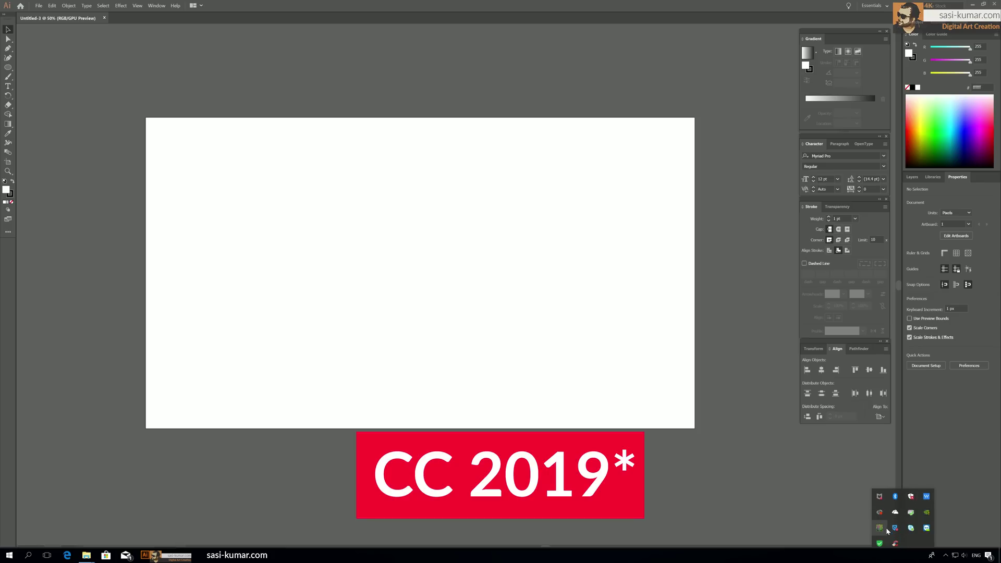
pyautogui.click(878, 513)
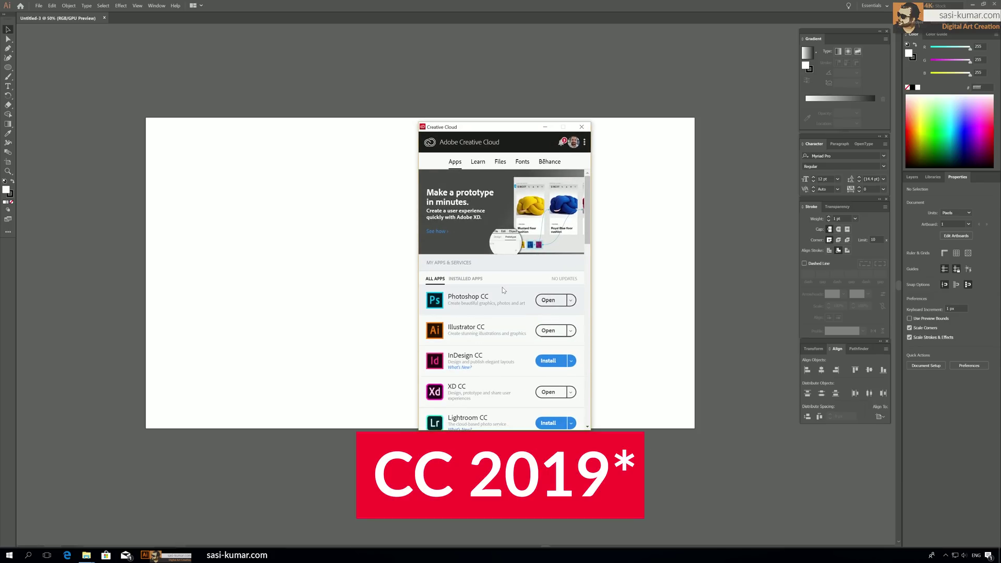
pyautogui.click(582, 127)
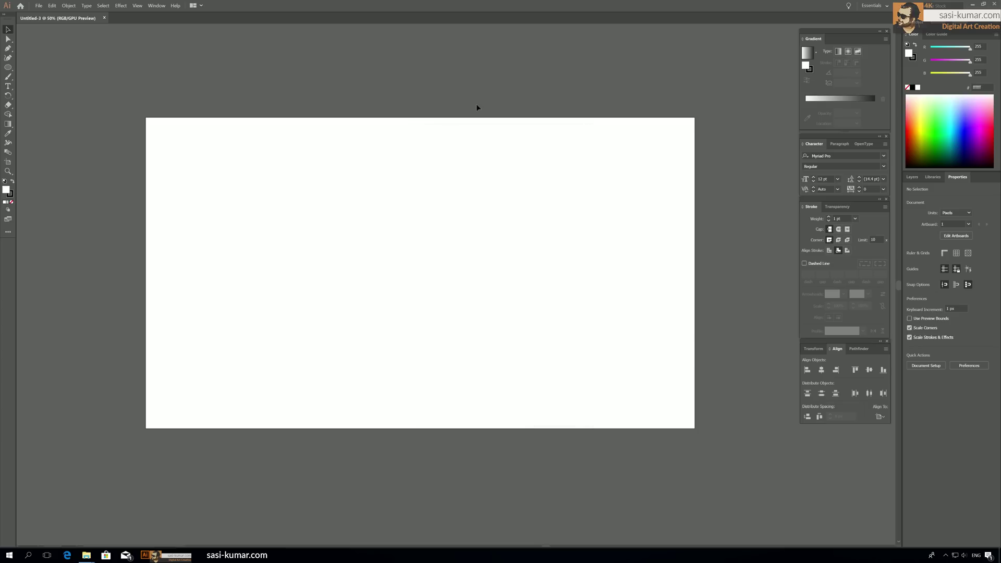
pyautogui.moveTo(541, 105); pyautogui.dragTo(508, 95)
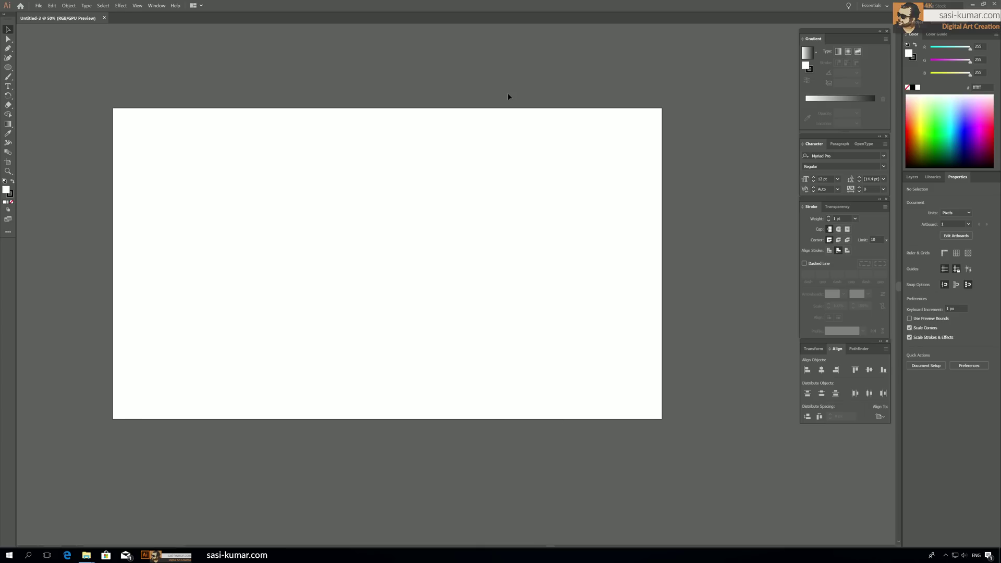
pyautogui.moveTo(234, 90); pyautogui.dragTo(249, 92)
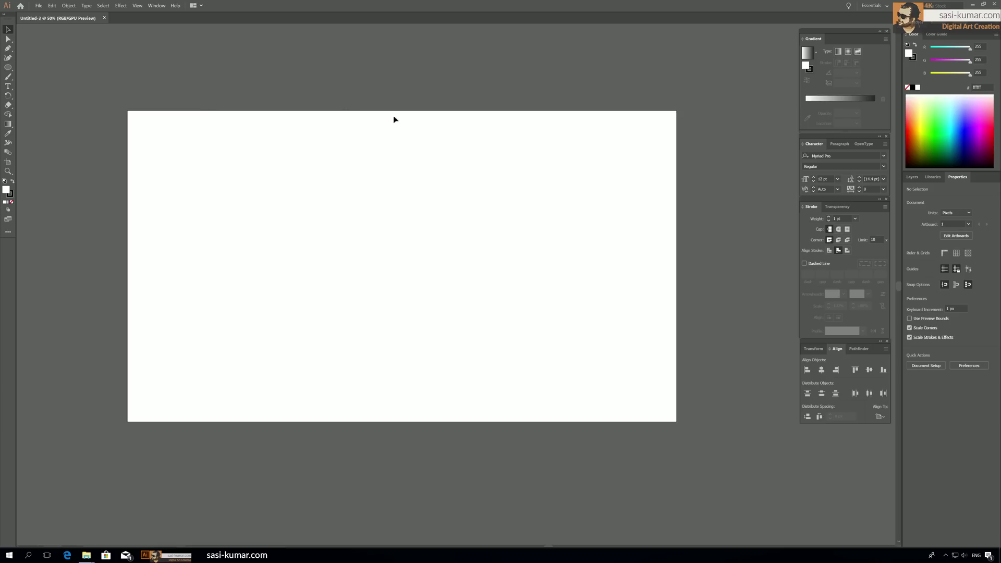
# Step: Start a new document and look over the preset details of the Web-Large 1920 x 1080 px preset
pyautogui.click(39, 6)
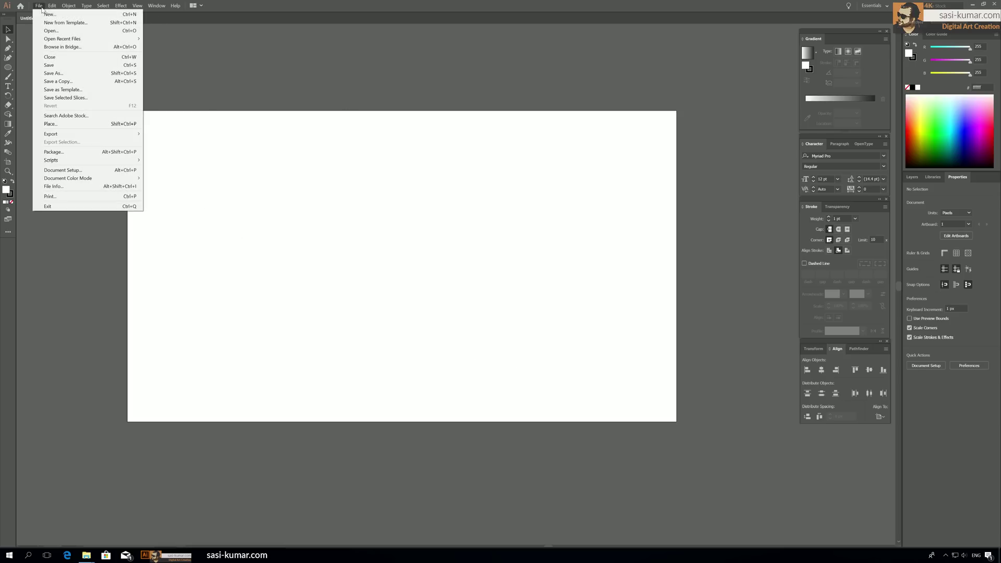
pyautogui.click(42, 16)
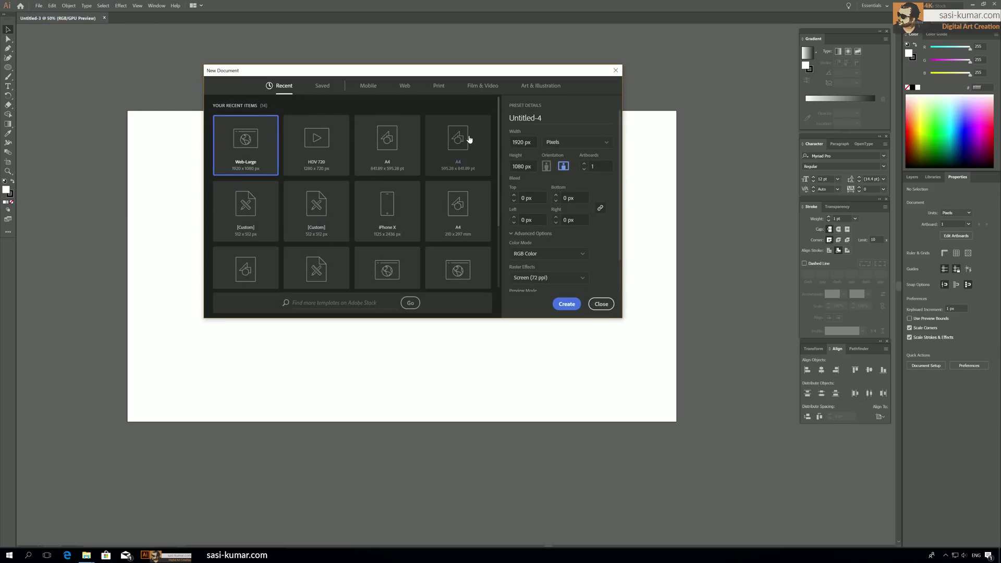
pyautogui.click(597, 144)
pyautogui.click(579, 224)
pyautogui.moveTo(506, 71); pyautogui.dragTo(487, 68)
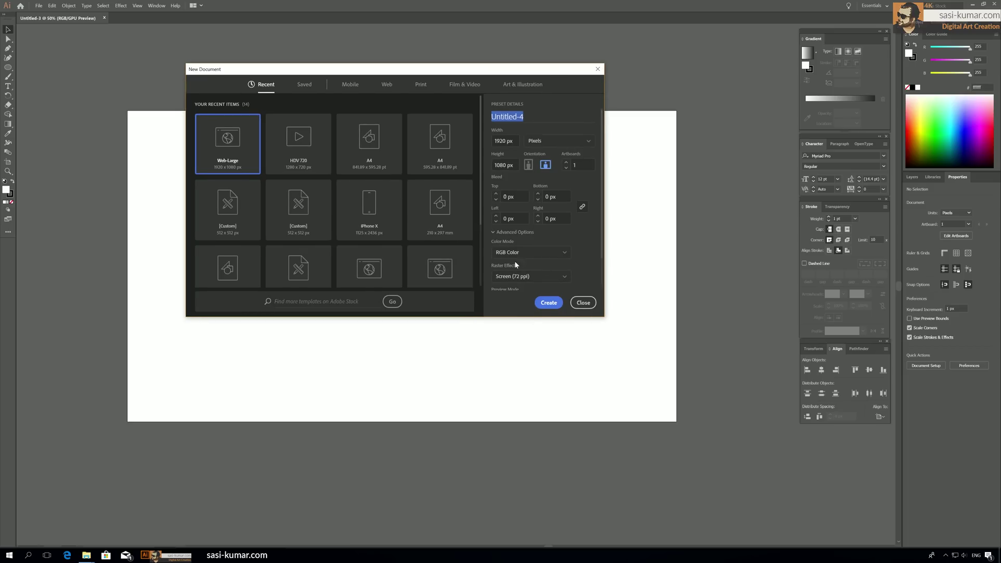
# Step: Examine the new document's color mode choices, raster effects, preview mode and bleed settings
pyautogui.click(543, 252)
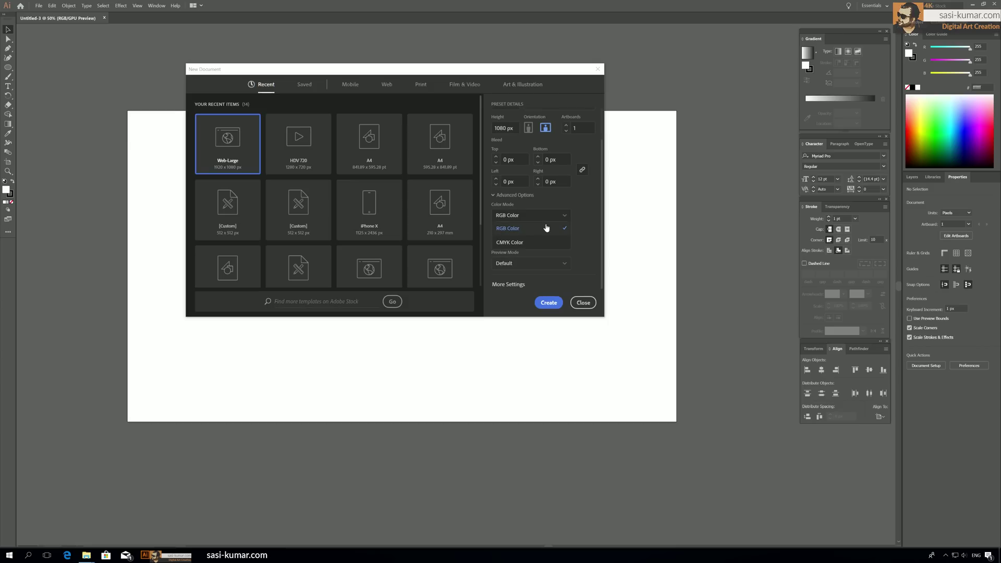
pyautogui.click(578, 197)
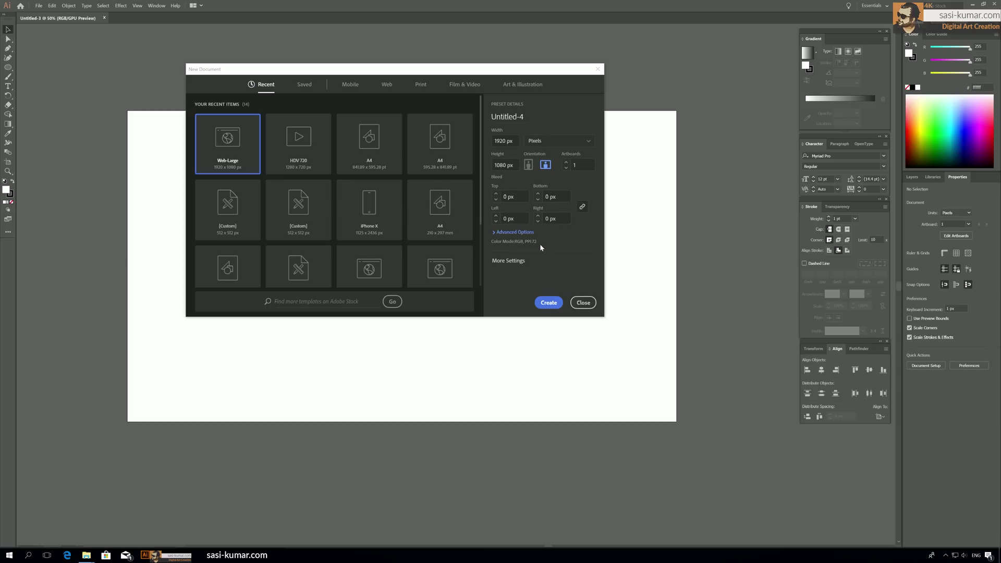
pyautogui.click(510, 233)
pyautogui.scroll(-1, 575, 246)
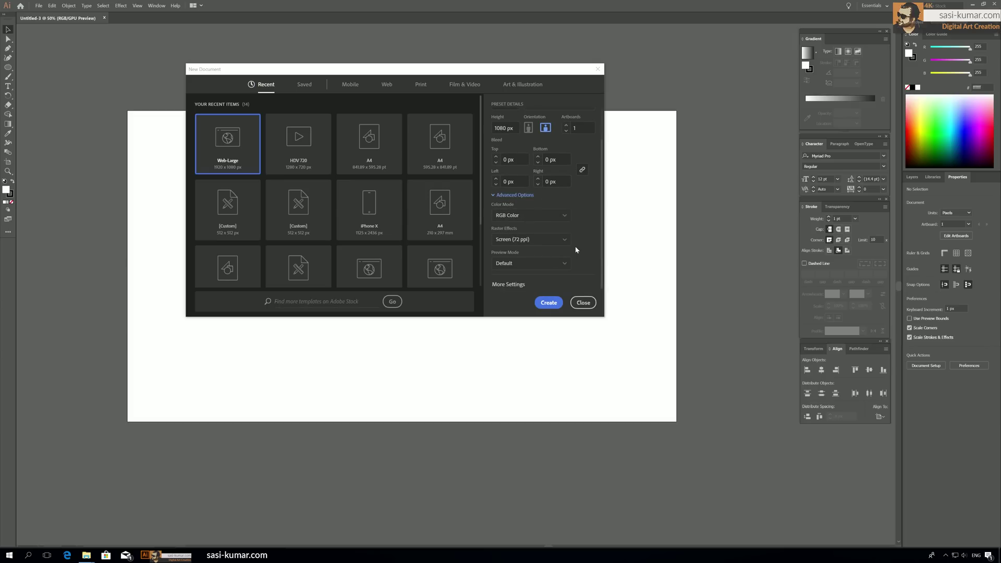
pyautogui.scroll(1, 580, 269)
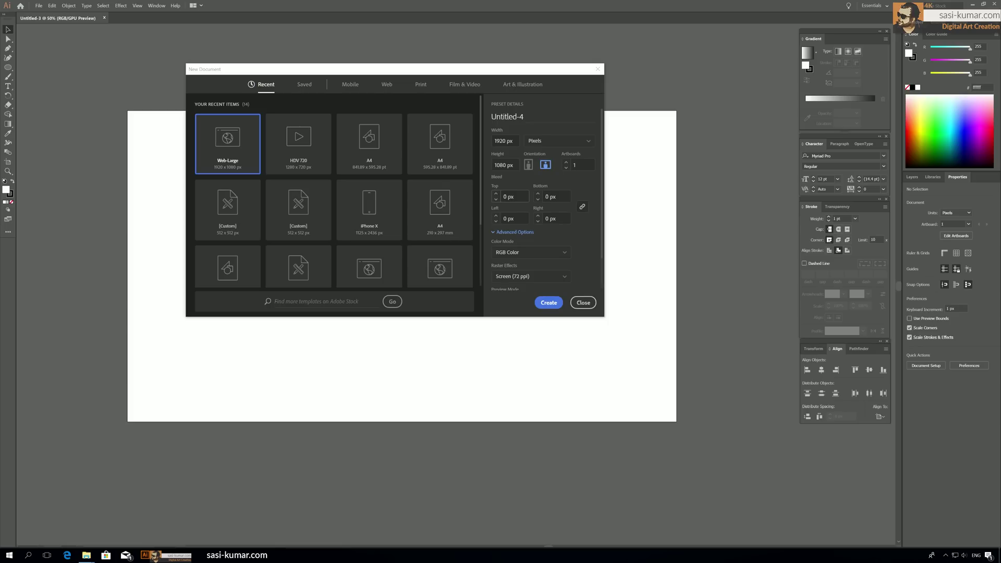
pyautogui.moveTo(500, 68); pyautogui.dragTo(495, 66)
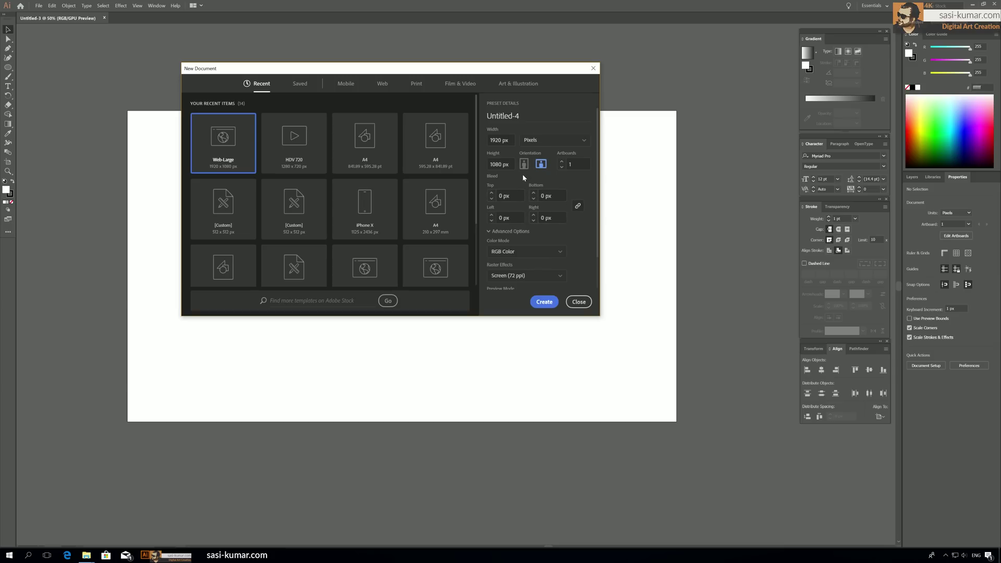
pyautogui.scroll(-2, 552, 254)
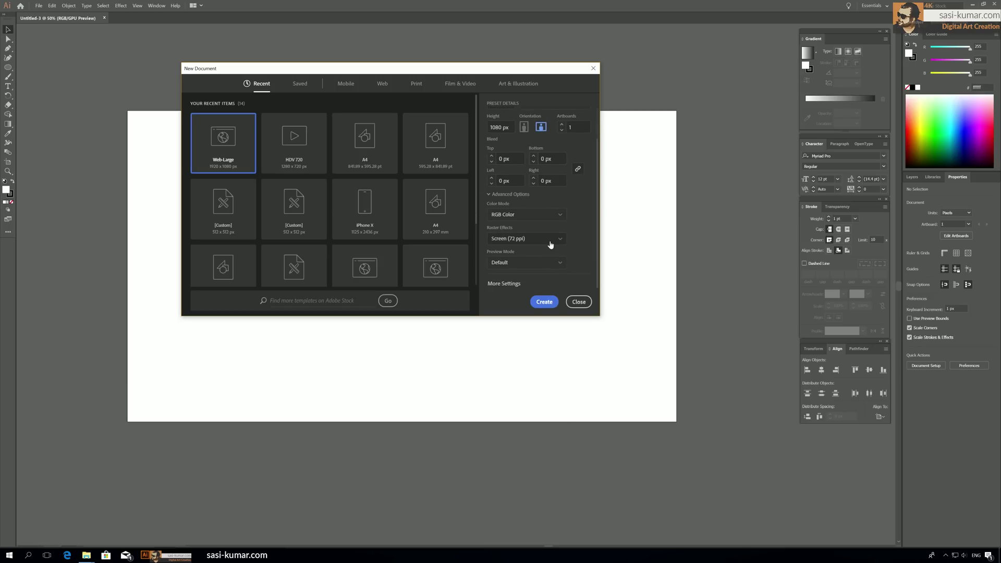
pyautogui.scroll(2, 549, 242)
pyautogui.scroll(-2, 581, 228)
pyautogui.scroll(2, 574, 208)
# Step: Create a 1920 x 1080 px RGB document with 3 artboards, and close it
pyautogui.click(562, 162)
pyautogui.click(562, 162)
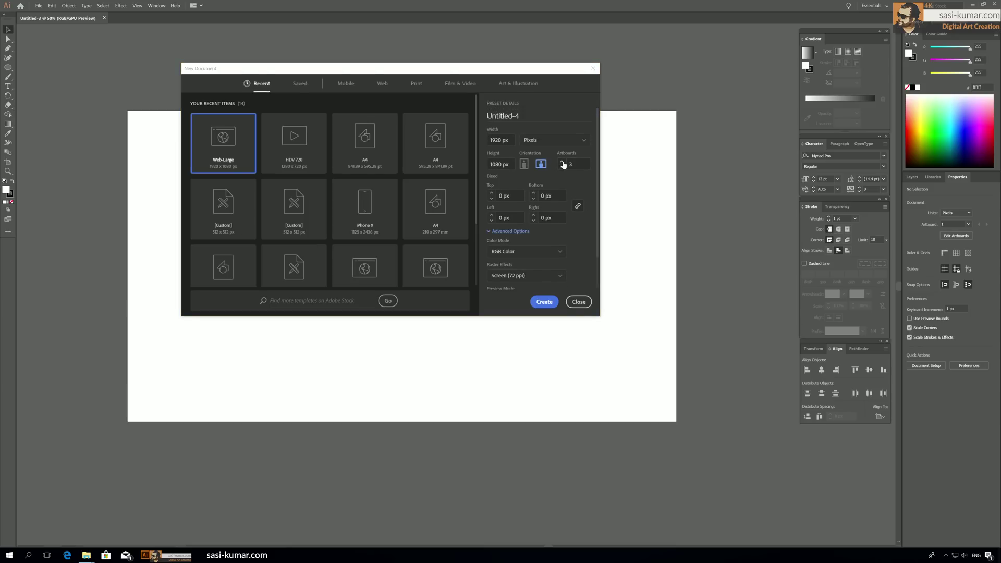
pyautogui.click(547, 301)
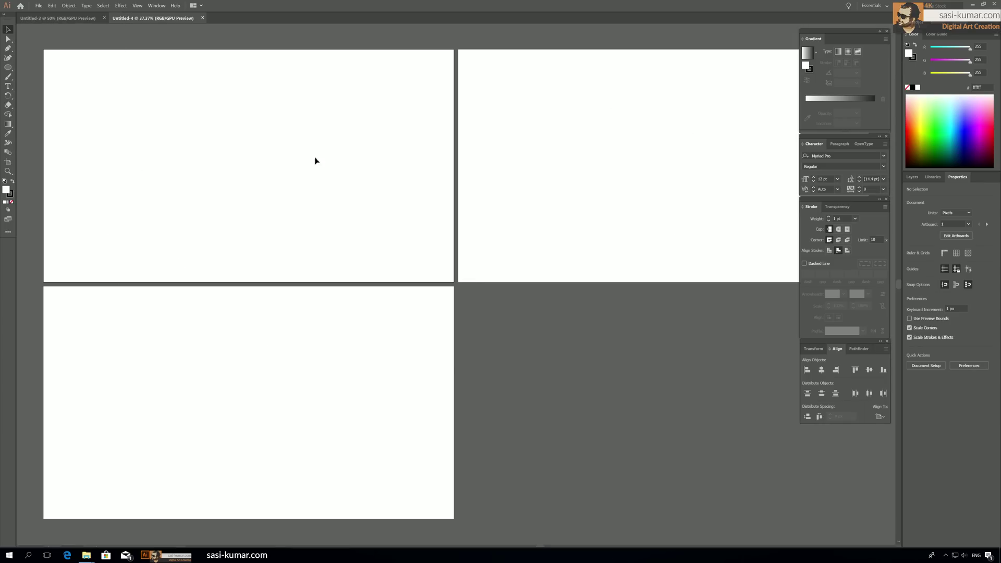
pyautogui.click(203, 19)
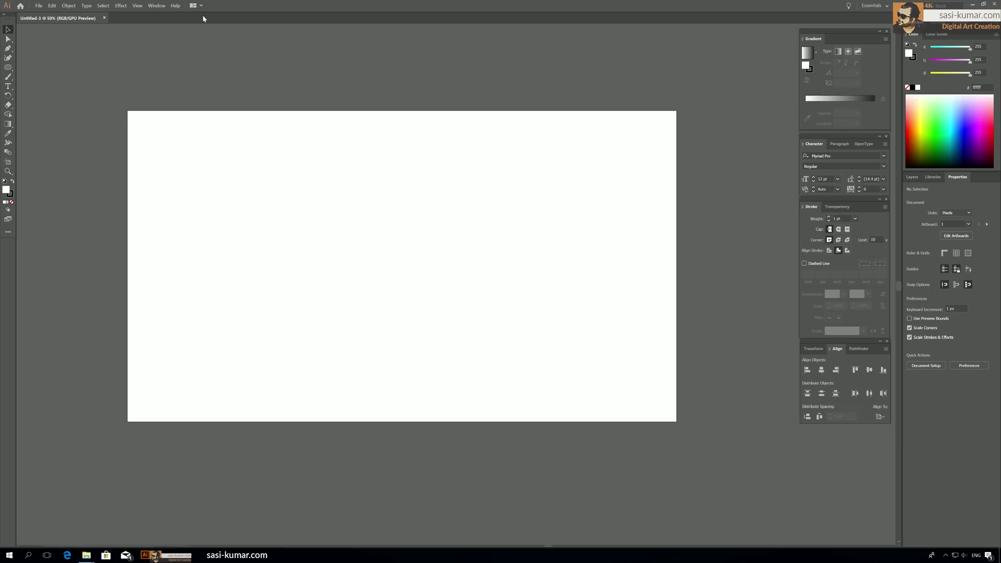
# Step: Look over the list of available workspaces without switching from Essentials
pyautogui.press('space')
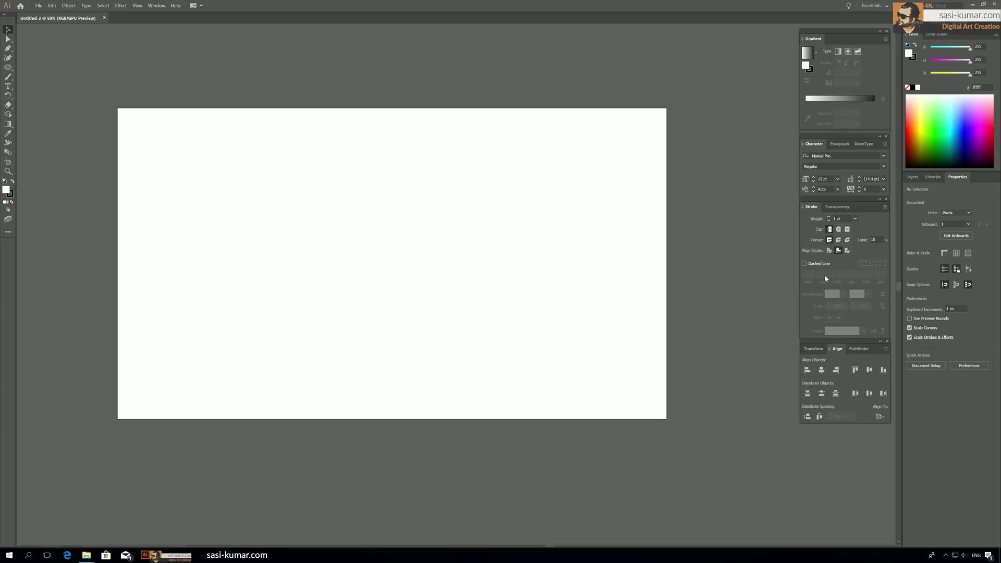
pyautogui.click(886, 6)
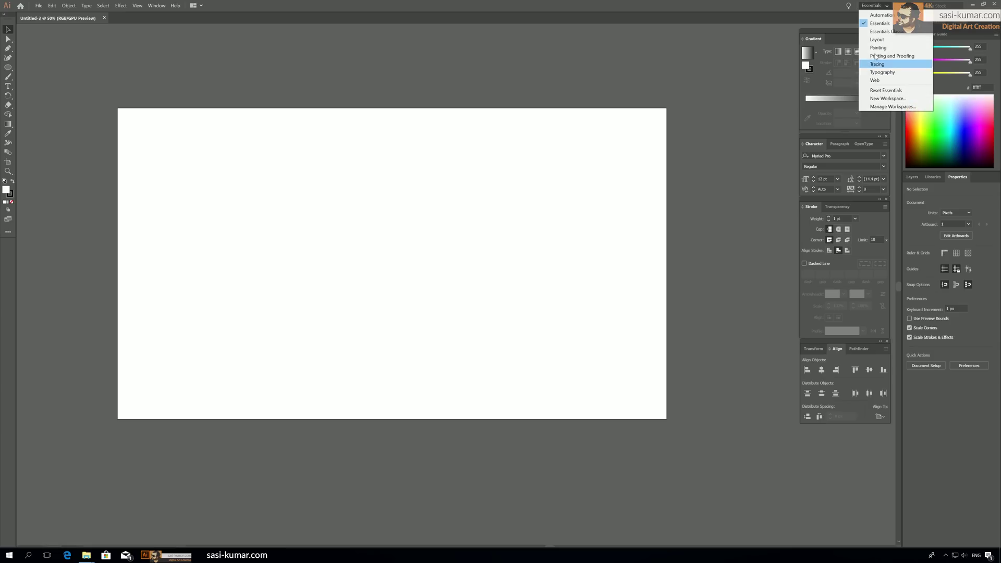
pyautogui.click(649, 59)
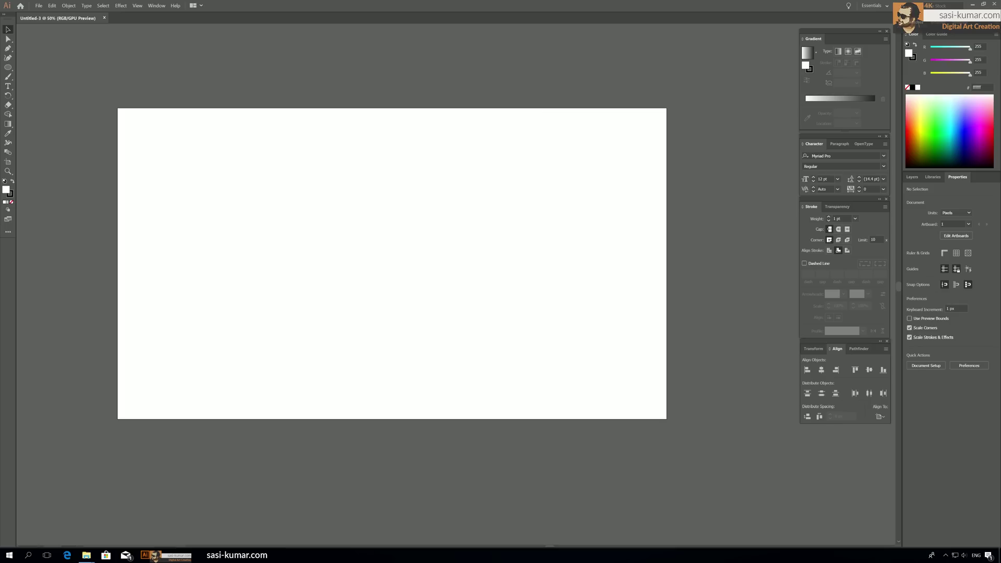
# Step: Look through the Pathfinder, Align and Transform controls, returning to Pathfinder
pyautogui.click(860, 349)
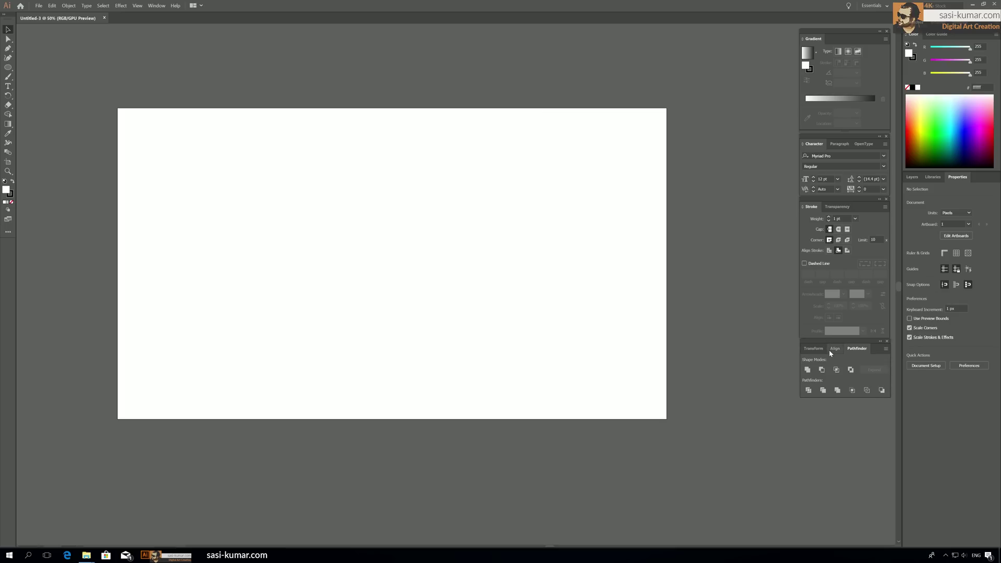
pyautogui.click(832, 349)
pyautogui.click(821, 349)
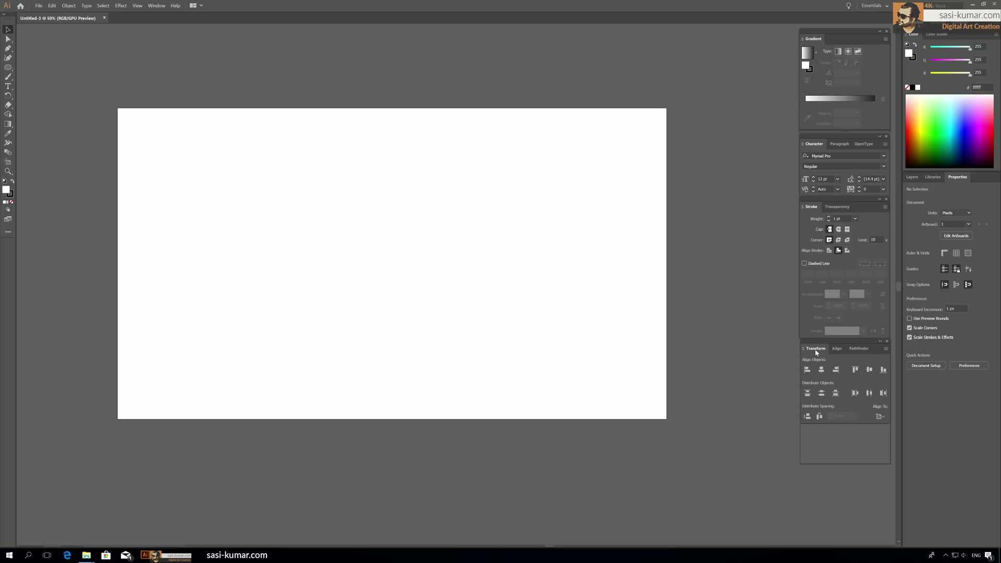
pyautogui.click(858, 348)
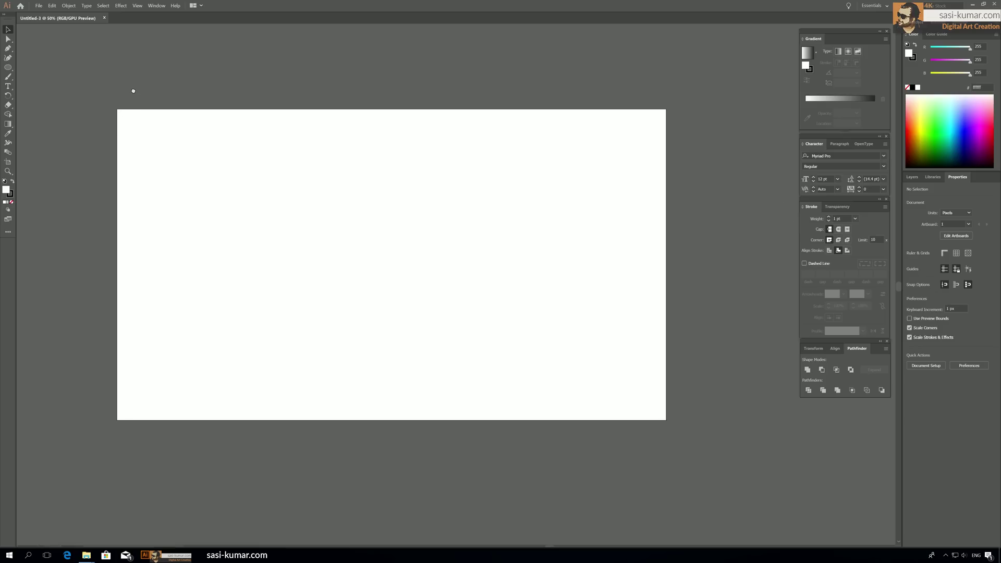
# Step: Draw an ellipse about 219 x 192 px in the upper-left area of the artboard
pyautogui.scroll(1, 133, 93)
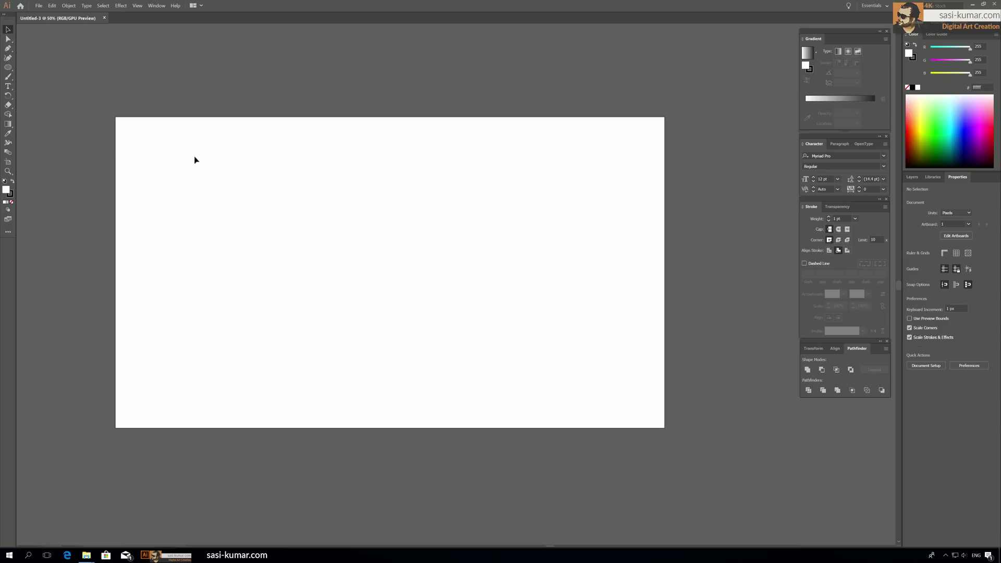
pyautogui.click(8, 67)
pyautogui.moveTo(168, 158); pyautogui.dragTo(232, 214)
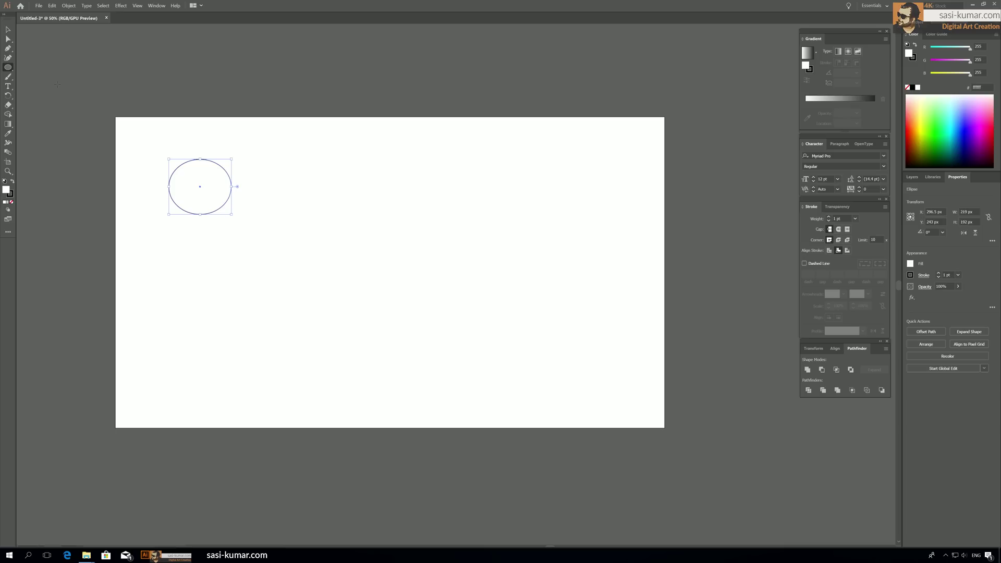
# Step: Practise selecting and deselecting the whole ellipse, and move it down to about X 338 px, Y 365 px
pyautogui.click(10, 32)
pyautogui.click(291, 151)
pyautogui.click(213, 187)
pyautogui.click(292, 206)
pyautogui.click(200, 203)
pyautogui.moveTo(204, 188); pyautogui.dragTo(210, 223)
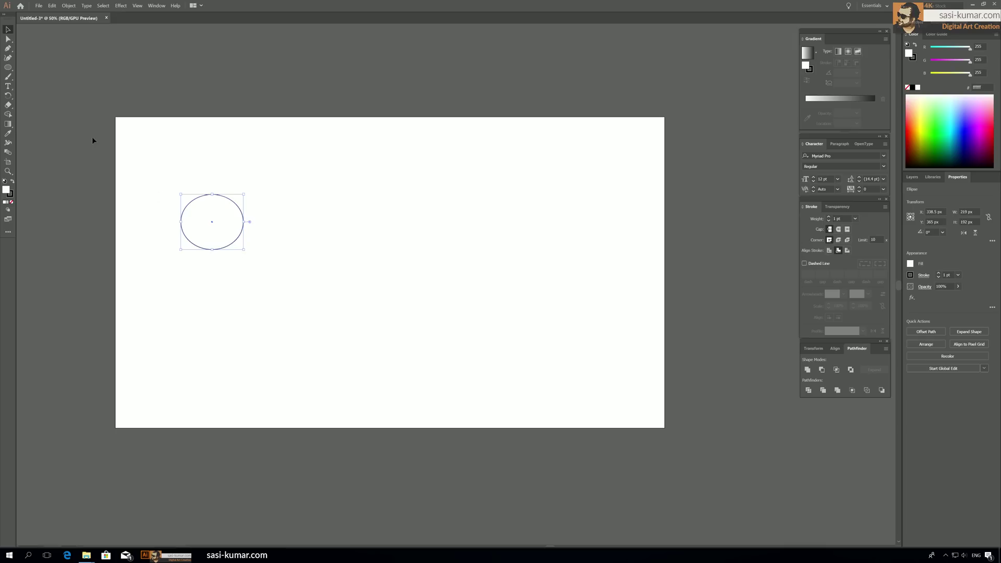
# Step: Delete the ellipse and draw a circle about 301 px in diameter outward from its centre in the same area
pyautogui.press('Delete')
pyautogui.press('l')
pyautogui.moveTo(211, 210); pyautogui.dragTo(244, 256)
# Step: Select the circle's top, right and bottom anchor points individually to examine their direction handles
pyautogui.click(7, 39)
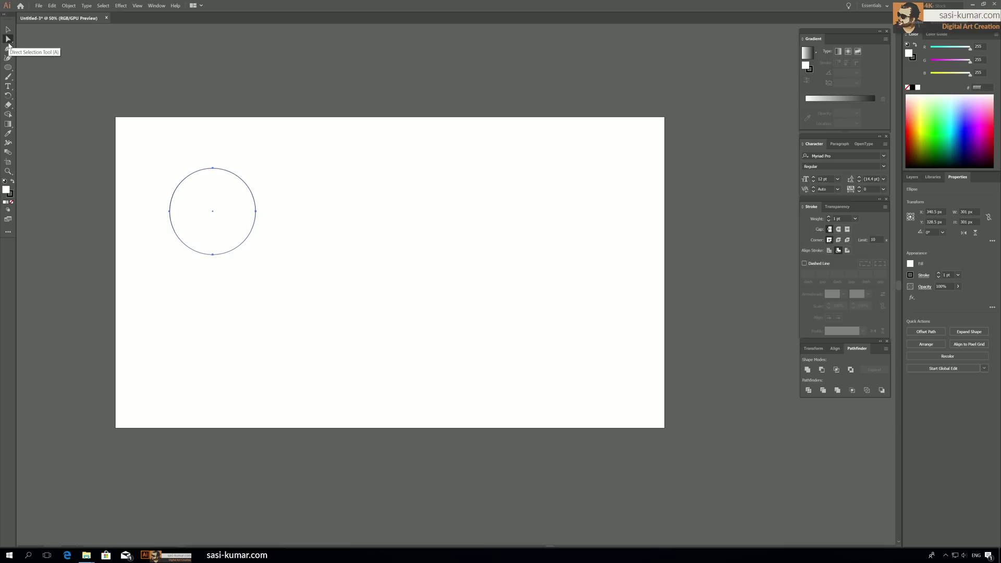
pyautogui.click(213, 169)
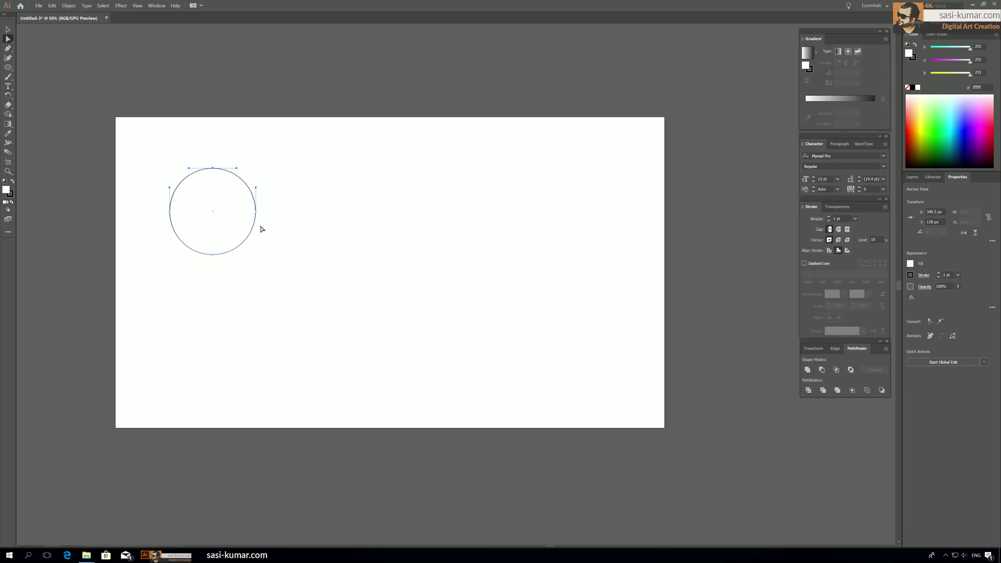
pyautogui.click(256, 211)
pyautogui.click(213, 255)
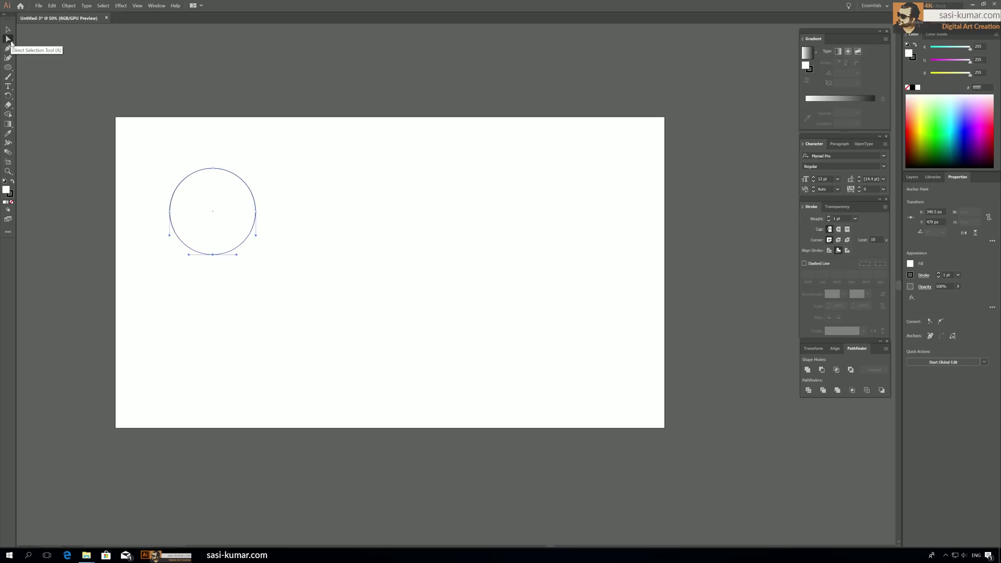
pyautogui.click(256, 212)
# Step: Reshape the circle into a bean-like outline by adjusting its bottom and right anchor points and their handles with direct selection
pyautogui.press('v')
pyautogui.press('a')
pyautogui.click(213, 255)
pyautogui.moveTo(213, 255); pyautogui.dragTo(305, 272)
pyautogui.click(256, 211)
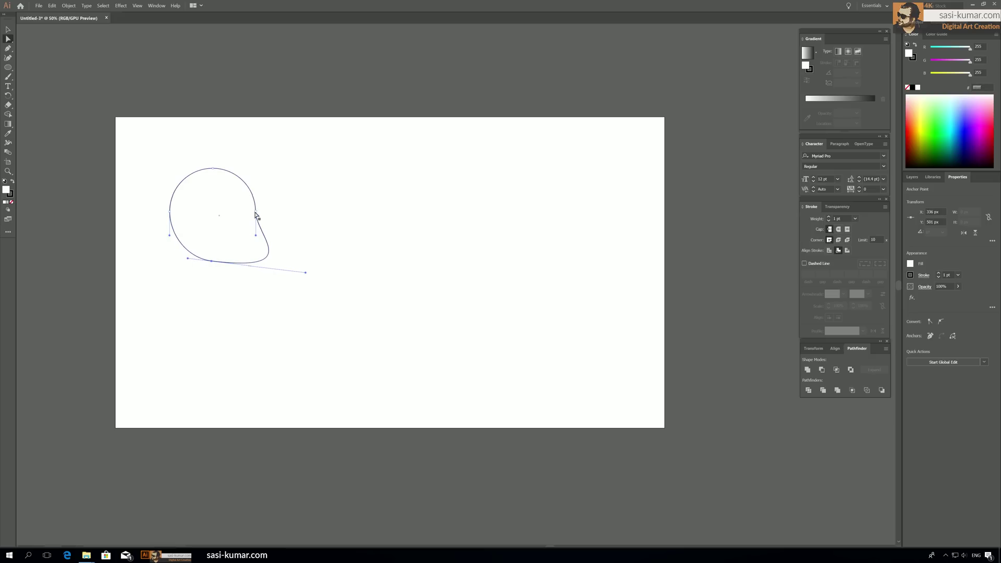
pyautogui.moveTo(256, 237); pyautogui.dragTo(305, 184)
pyautogui.click(324, 189)
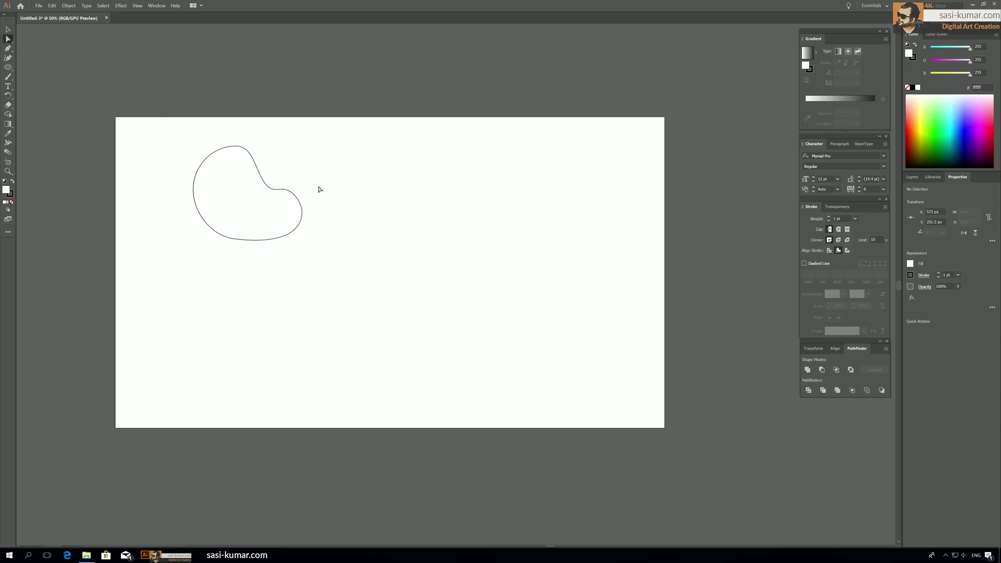
# Step: Delete all artwork on the artboard
pyautogui.hotkey('ctrl', 'a')
pyautogui.press('Delete')
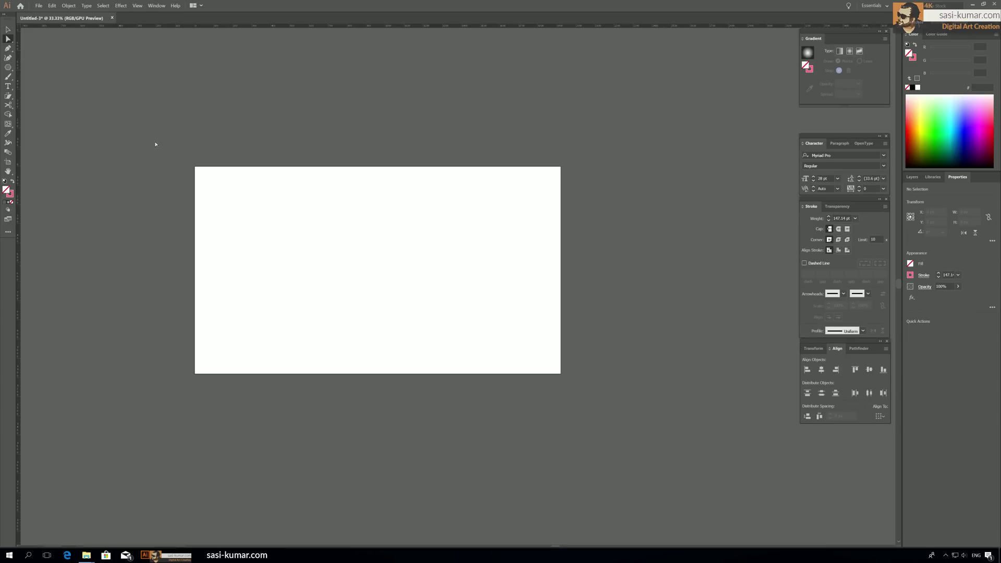
# Step: Draw a closed four-sided straight-edged path about 530 px tall on the artboard's left half with the Pen tool
pyautogui.click(8, 48)
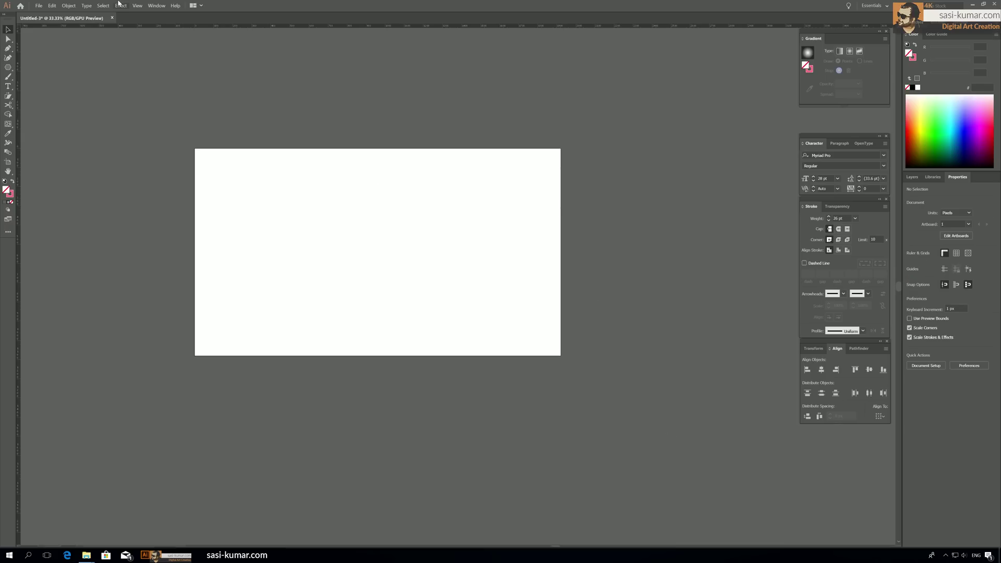
pyautogui.click(8, 48)
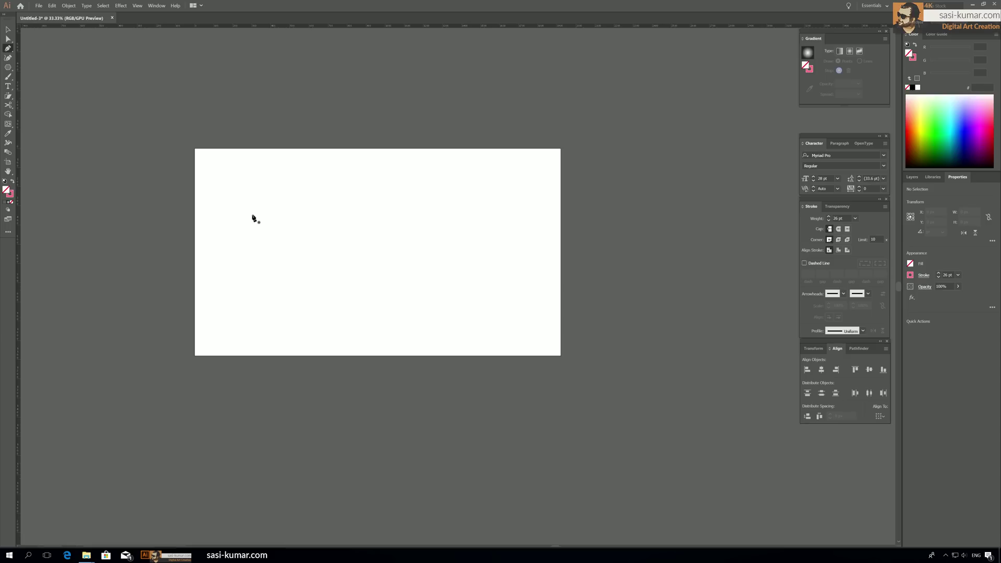
pyautogui.click(246, 185)
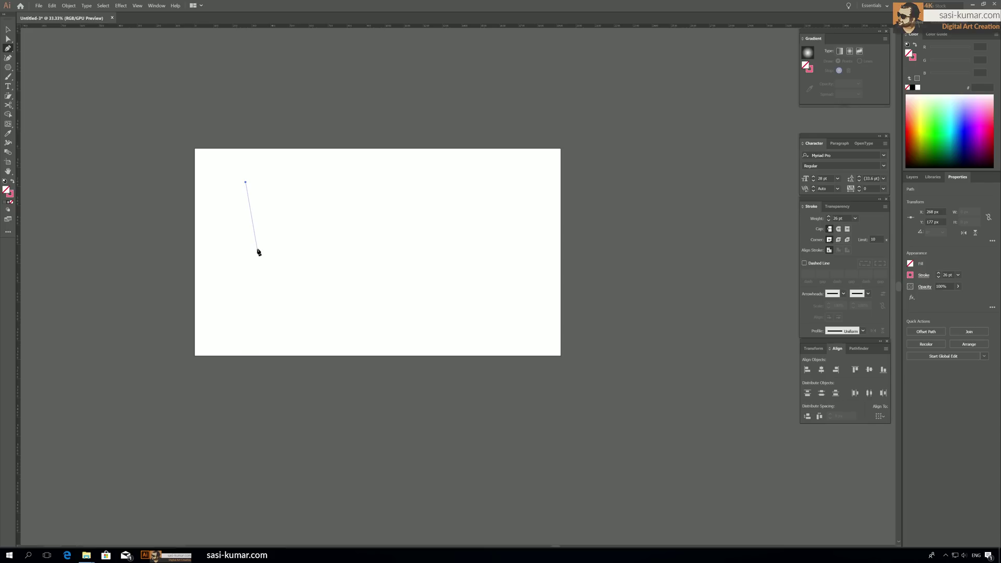
pyautogui.click(348, 183)
pyautogui.click(350, 286)
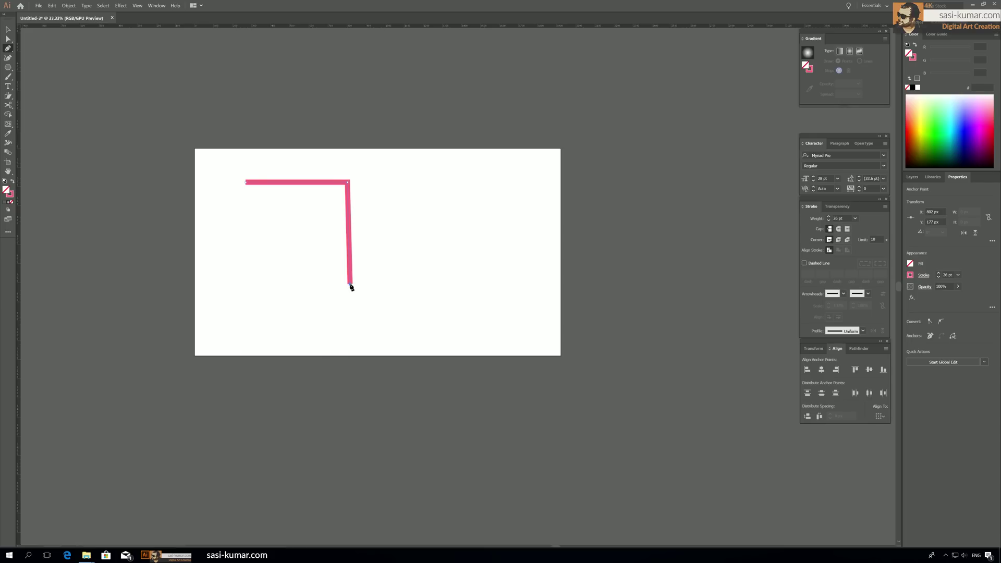
pyautogui.click(237, 285)
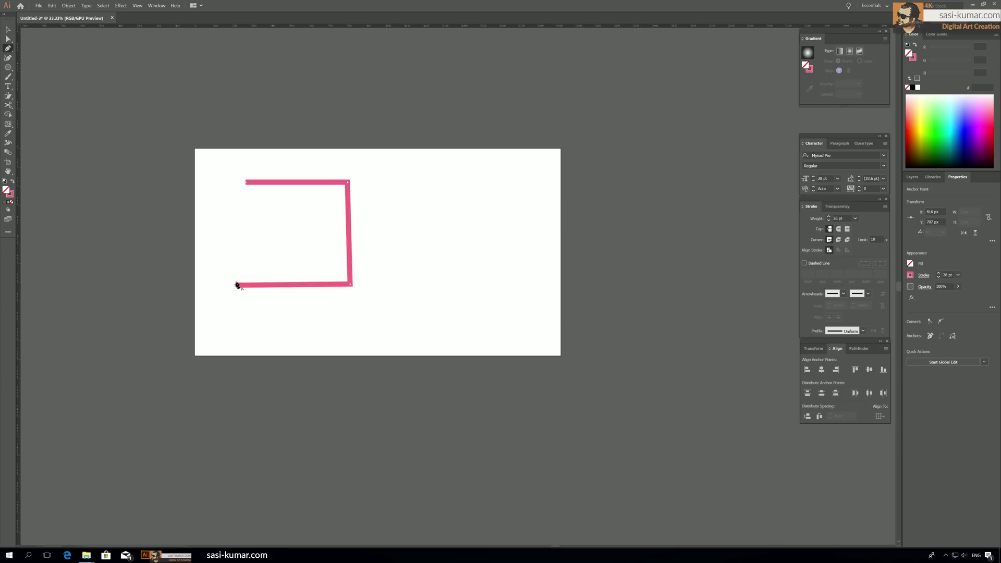
pyautogui.click(246, 183)
# Step: Draw a closed rectangle beside the four-sided shape with the Pen tool, constraining its segments to exactly horizontal and vertical
pyautogui.moveTo(399, 243); pyautogui.dragTo(377, 242)
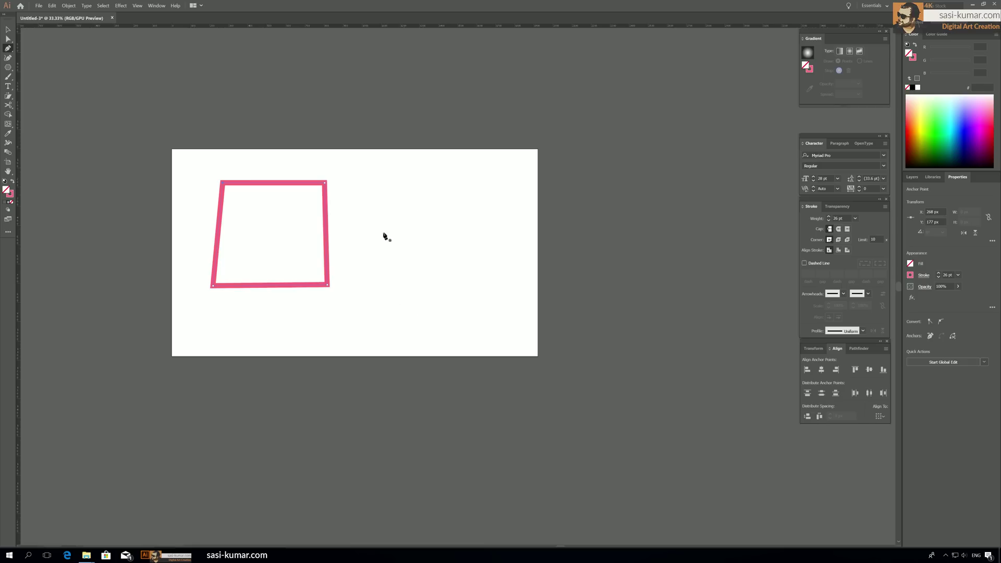
pyautogui.click(371, 182)
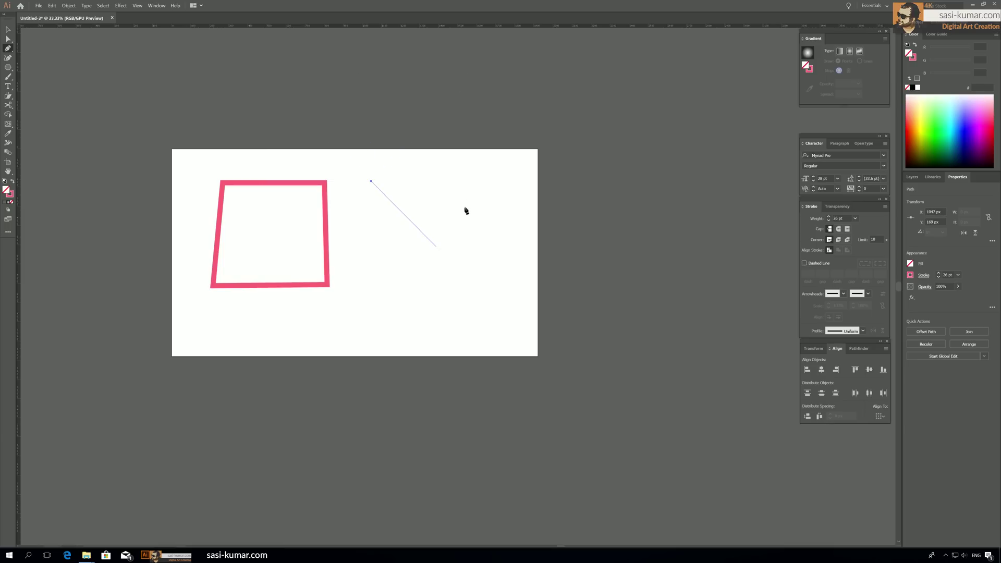
pyautogui.keyDown('shift'); pyautogui.click(486, 181); pyautogui.keyUp('shift')
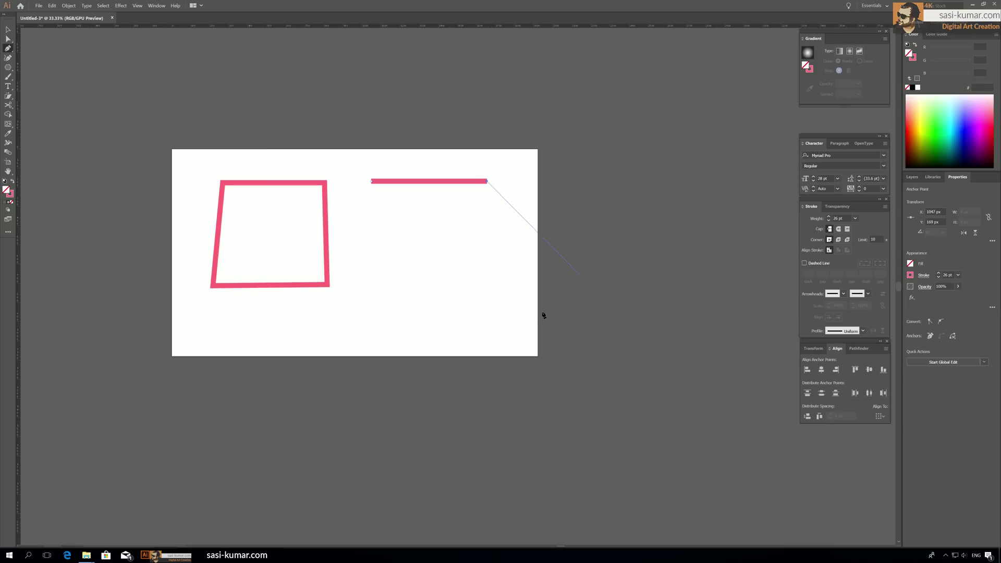
pyautogui.click(487, 287)
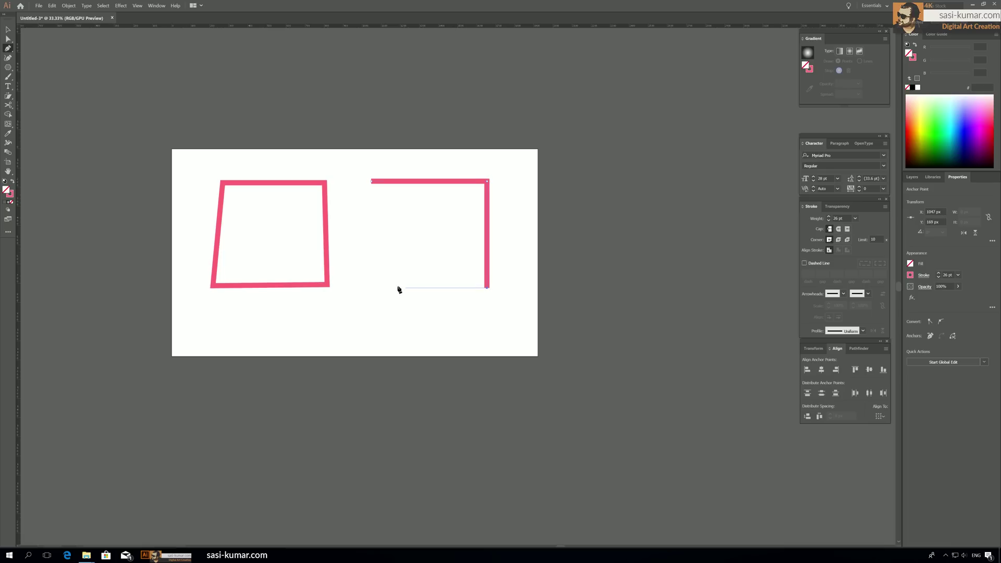
pyautogui.click(371, 288)
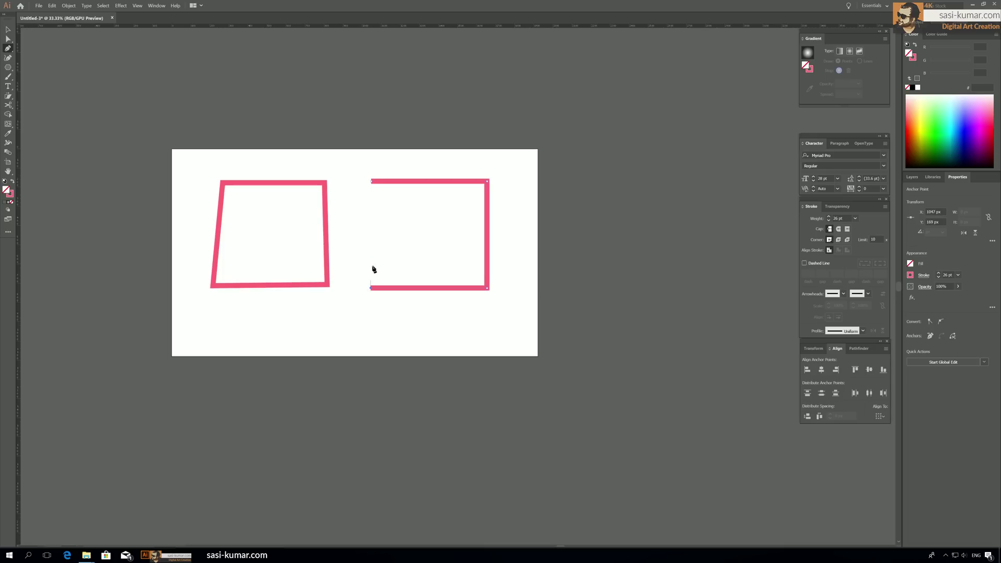
pyautogui.click(372, 182)
# Step: Draw a closed curved three-point path beyond the artboard's right edge with the Pen tool, pulling out handles at its anchors
pyautogui.moveTo(456, 320); pyautogui.dragTo(295, 321)
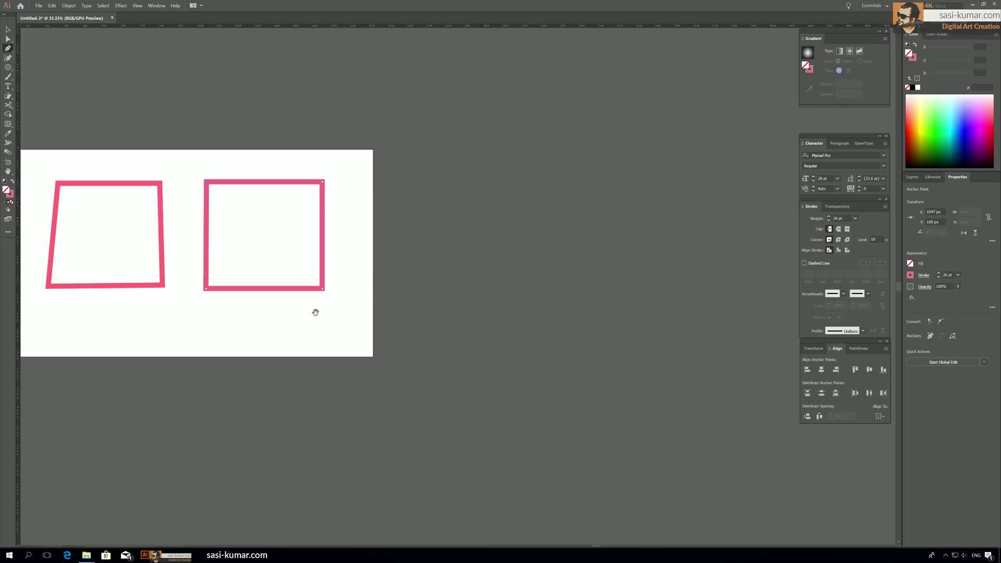
pyautogui.moveTo(312, 310); pyautogui.dragTo(427, 299)
pyautogui.moveTo(297, 298); pyautogui.dragTo(233, 316)
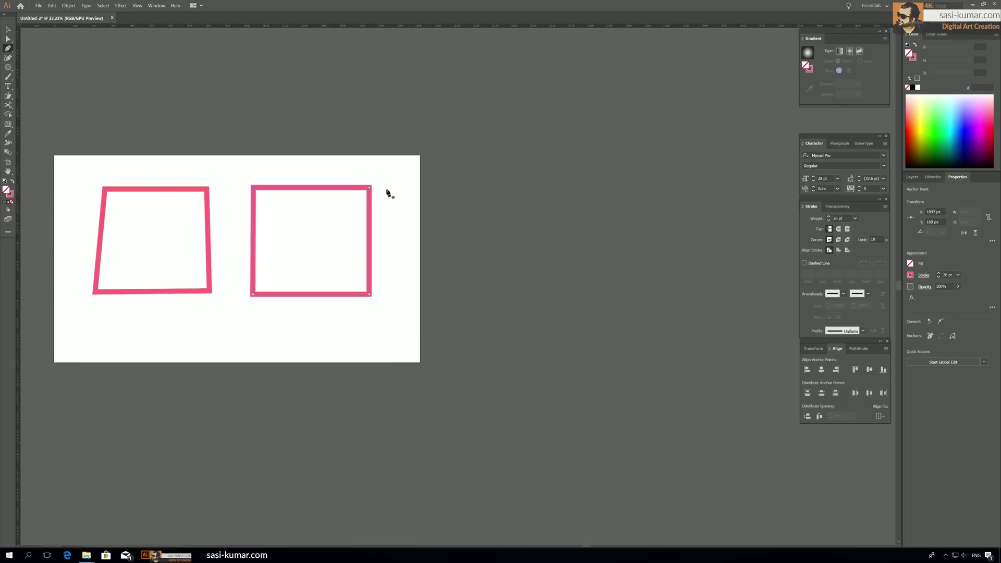
pyautogui.moveTo(420, 192); pyautogui.dragTo(386, 192)
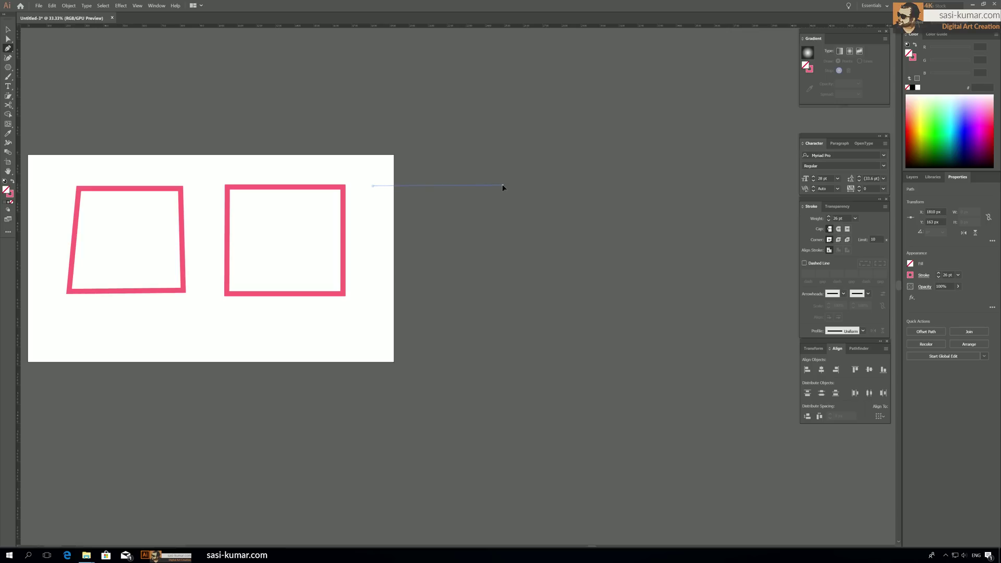
pyautogui.moveTo(528, 221)
pyautogui.mouseDown()
pyautogui.moveTo(561, 251)
pyautogui.moveTo(574, 283)
pyautogui.moveTo(591, 285)
pyautogui.moveTo(582, 256)
pyautogui.moveTo(586, 78)
pyautogui.moveTo(465, 74)
pyautogui.moveTo(410, 132)
pyautogui.moveTo(583, 157)
pyautogui.moveTo(578, 260)
pyautogui.moveTo(507, 190)
pyautogui.moveTo(511, 208)
pyautogui.moveTo(671, 471)
pyautogui.moveTo(547, 273)
pyautogui.moveTo(533, 223)
pyautogui.moveTo(588, 238)
pyautogui.moveTo(574, 240)
pyautogui.mouseUp()
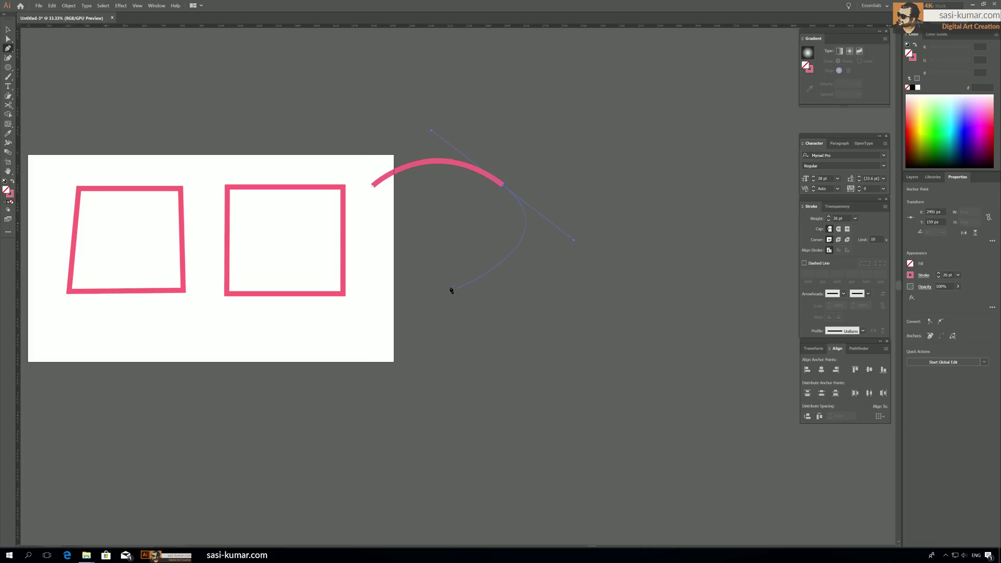
pyautogui.moveTo(433, 377); pyautogui.dragTo(434, 383)
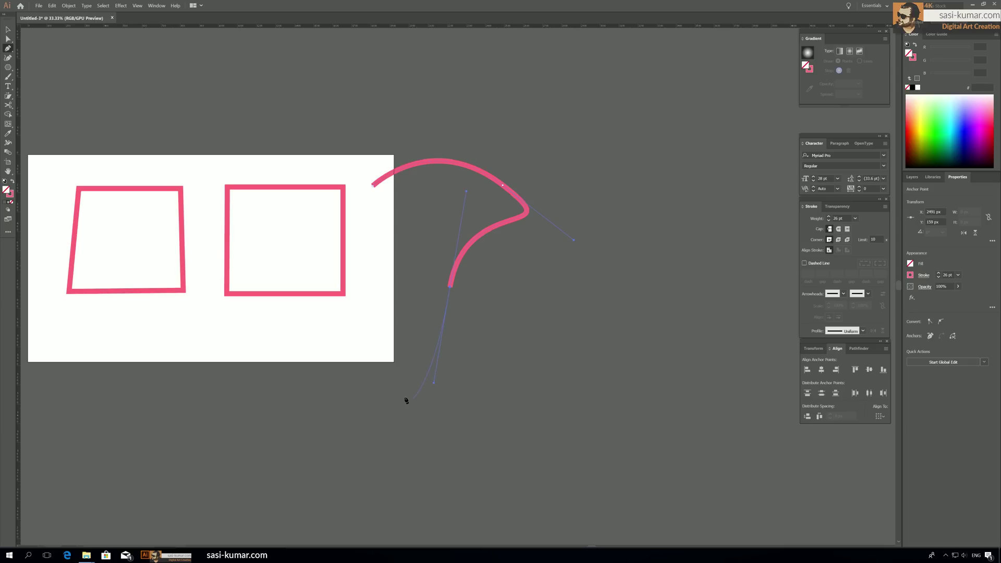
pyautogui.moveTo(374, 187)
pyautogui.mouseDown()
pyautogui.moveTo(386, 157)
pyautogui.moveTo(449, 92)
pyautogui.mouseUp()
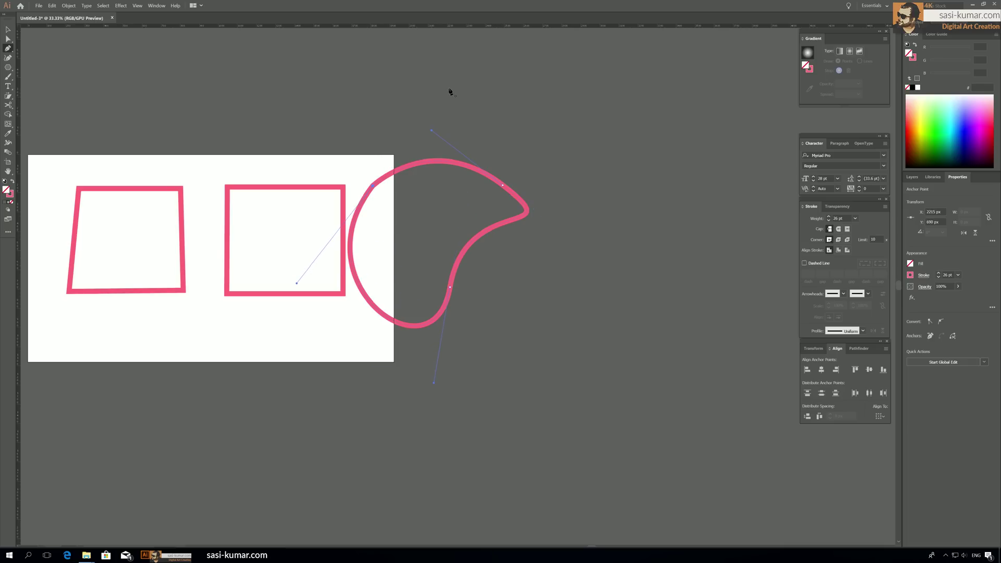
# Step: Reshape the curved path with direct selection by steepening its right anchor's handles and shifting its bottom anchor, then deselect it
pyautogui.click(7, 39)
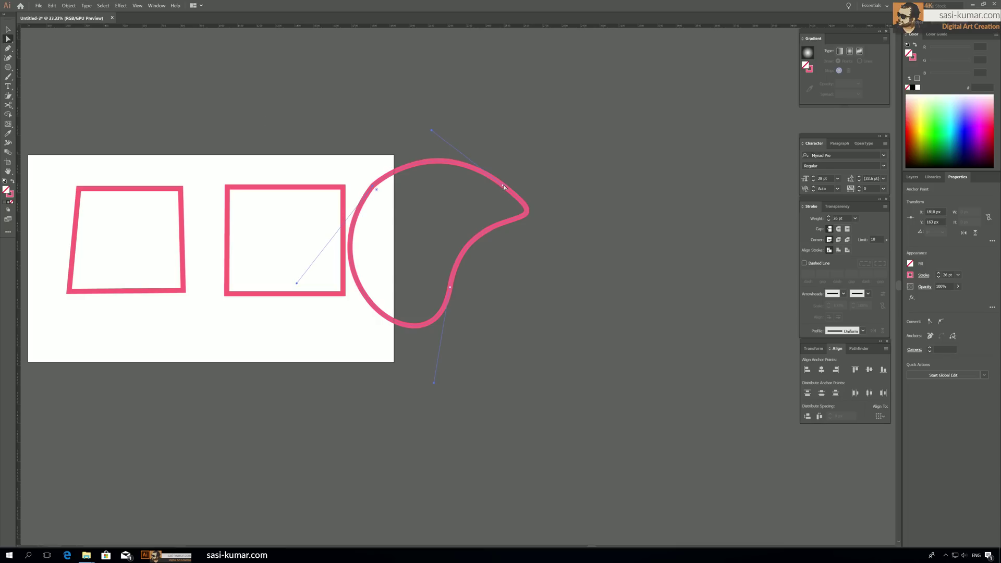
pyautogui.click(503, 187)
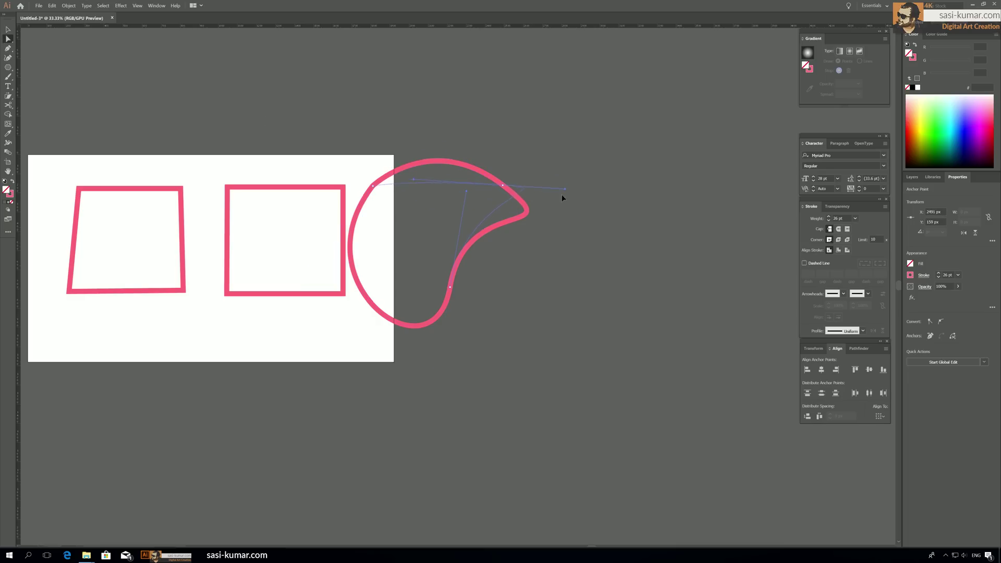
pyautogui.moveTo(514, 192); pyautogui.dragTo(507, 199)
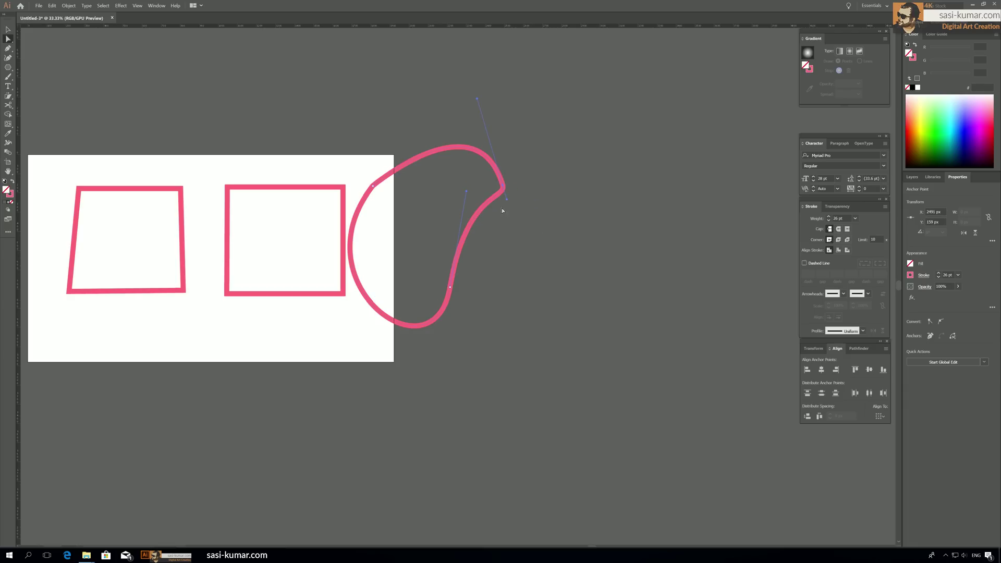
pyautogui.moveTo(450, 287); pyautogui.dragTo(443, 399)
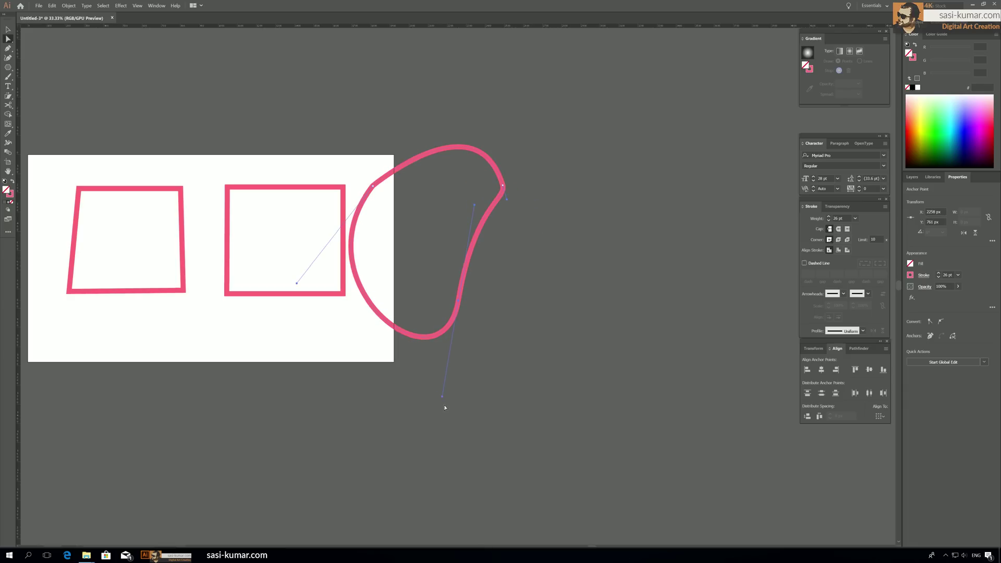
pyautogui.click(461, 396)
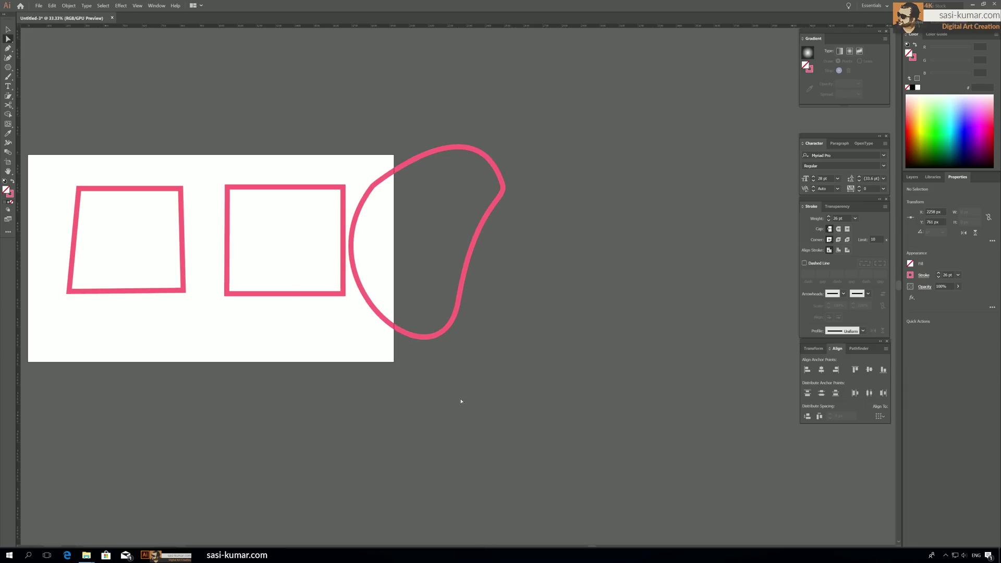
# Step: Convert the curved path's left anchor point to a corner, convert it back to smooth, and lengthen its lower handle
pyautogui.click(372, 187)
pyautogui.click(373, 187)
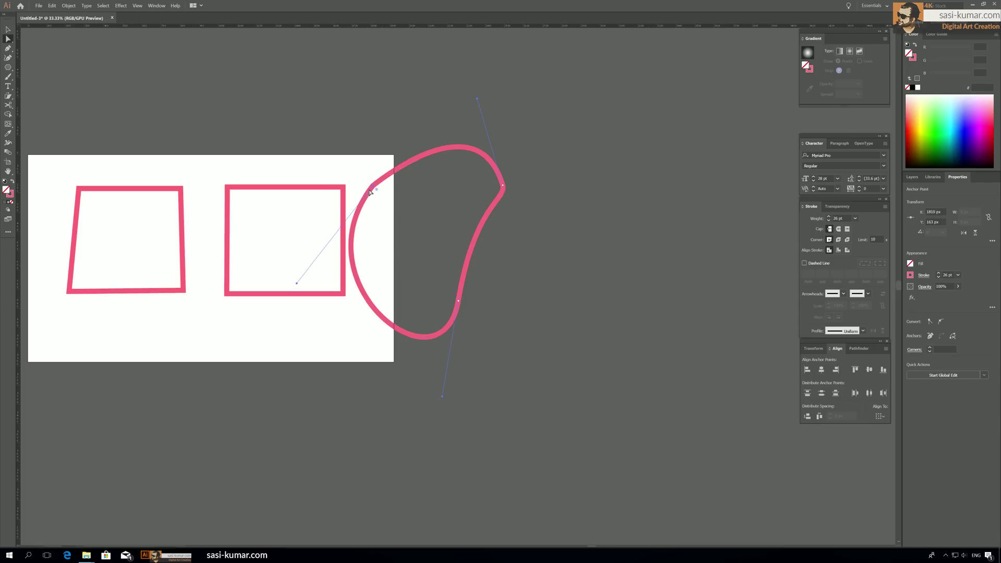
pyautogui.click(930, 322)
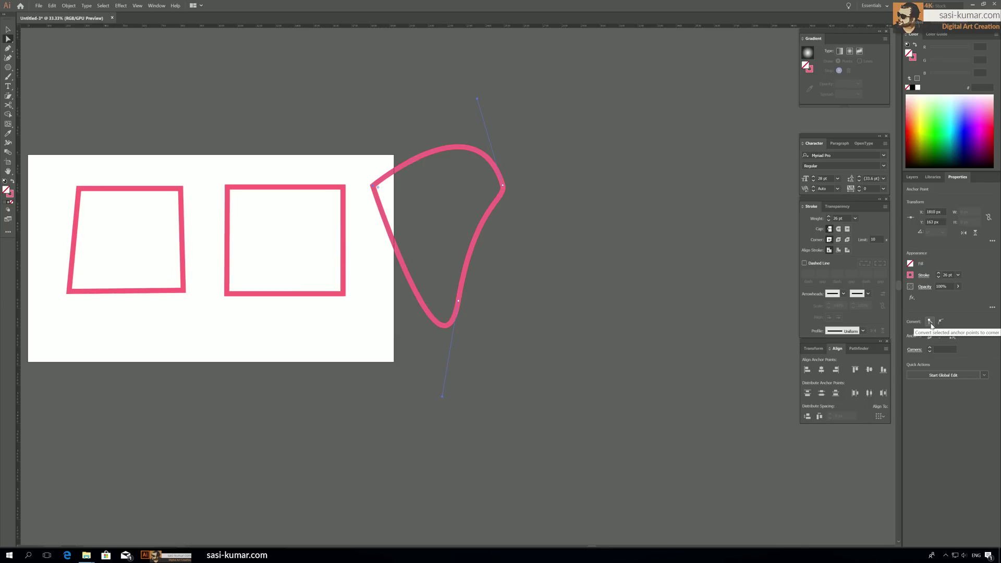
pyautogui.click(941, 322)
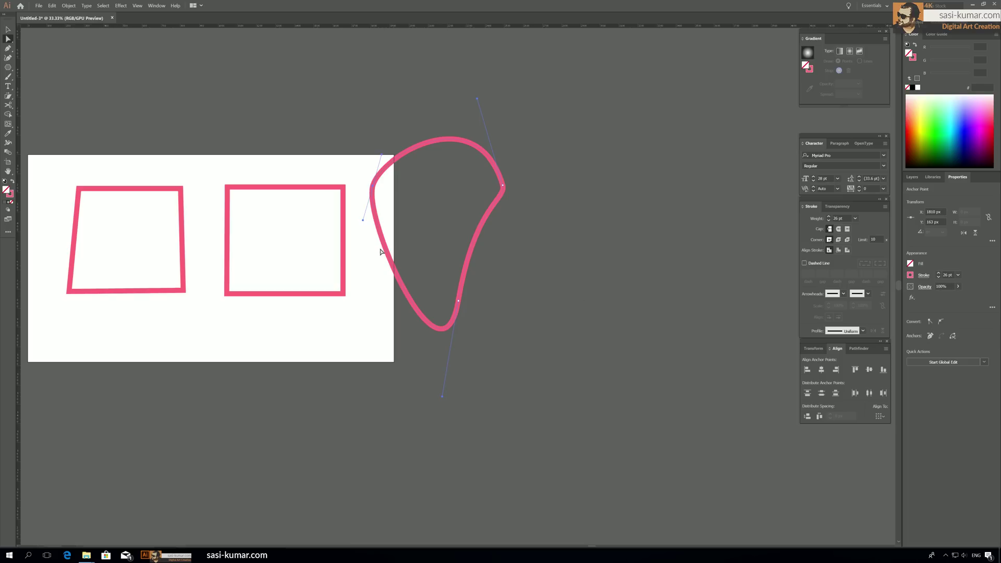
pyautogui.moveTo(364, 222); pyautogui.dragTo(327, 286)
# Step: Move the whole curved path up and right, clear of the artboard, and deselect it
pyautogui.click(7, 30)
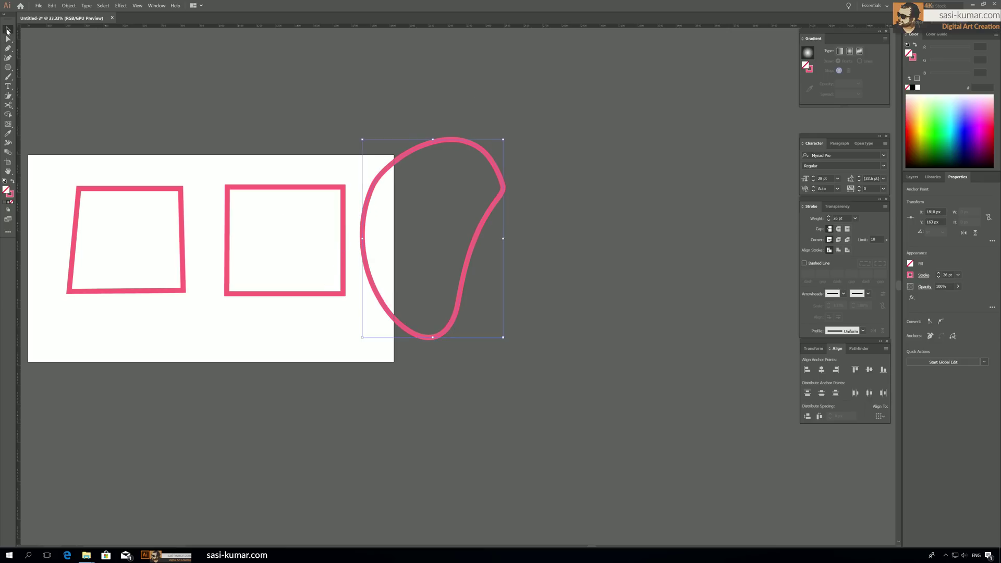
pyautogui.click(630, 259)
pyautogui.moveTo(474, 239); pyautogui.dragTo(530, 219)
pyautogui.click(625, 276)
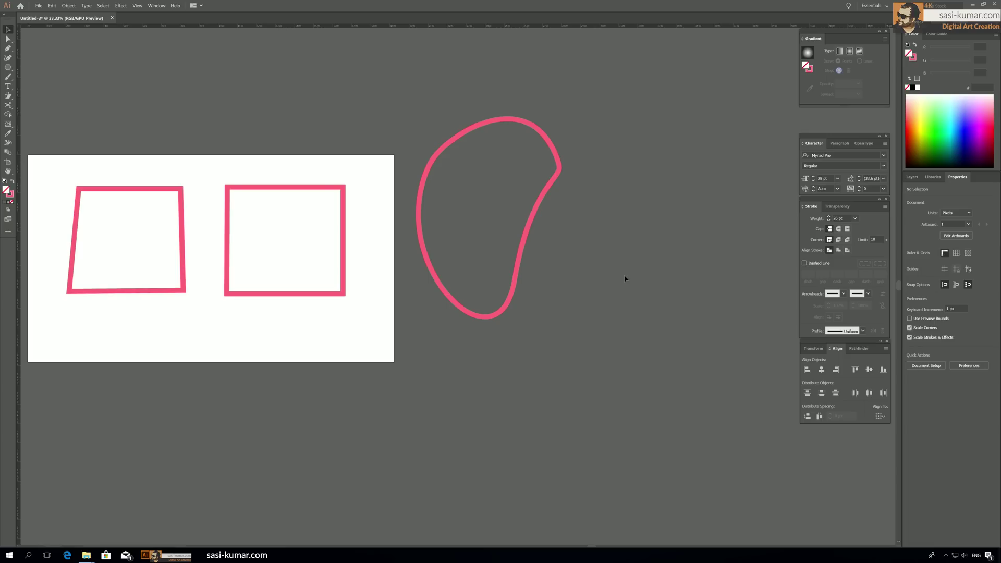
# Step: Select all three paths and delete them
pyautogui.moveTo(540, 339); pyautogui.dragTo(547, 329)
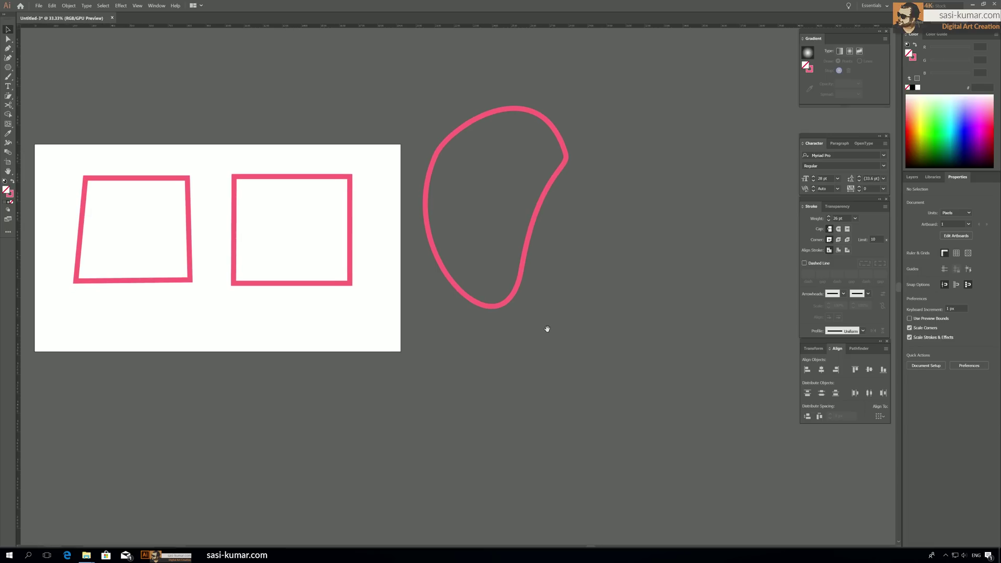
pyautogui.hotkey('ctrl', 'a')
pyautogui.press('Delete')
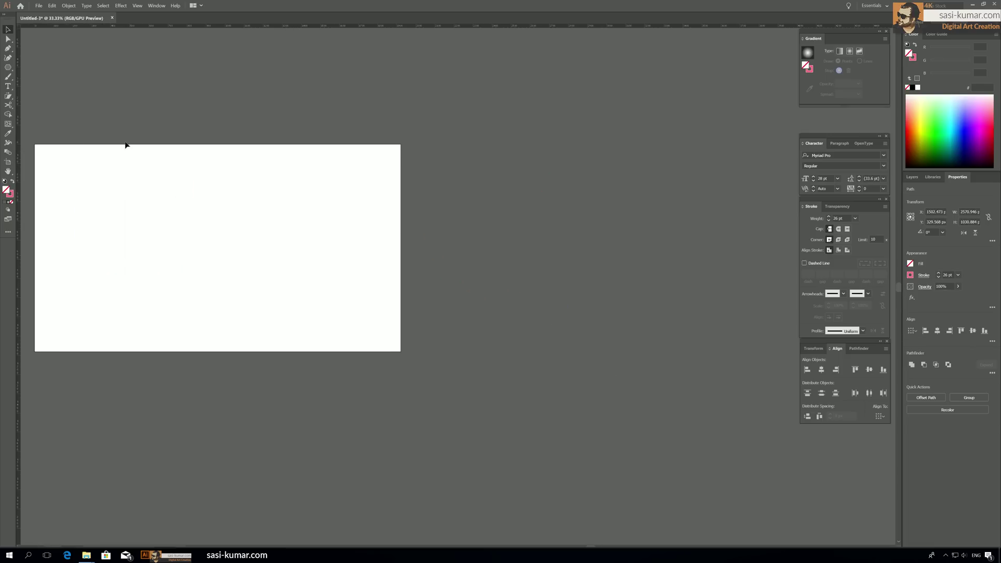
# Step: Draw a closed, wavy curved path spanning most of the artboard with the Pen tool, pulling out handles at its anchors
pyautogui.moveTo(136, 171); pyautogui.dragTo(389, 207)
pyautogui.hotkey('ctrl', '+')
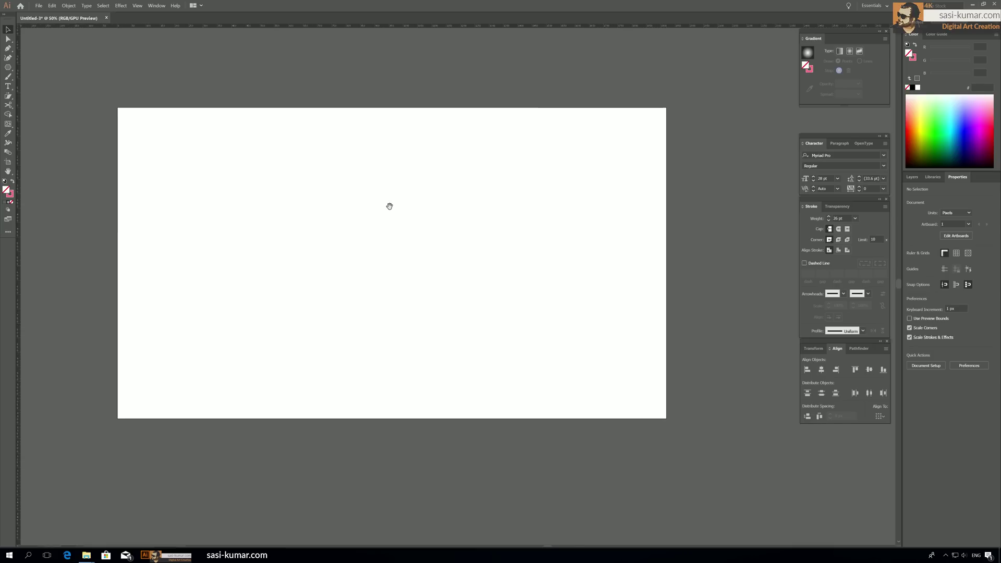
pyautogui.click(8, 49)
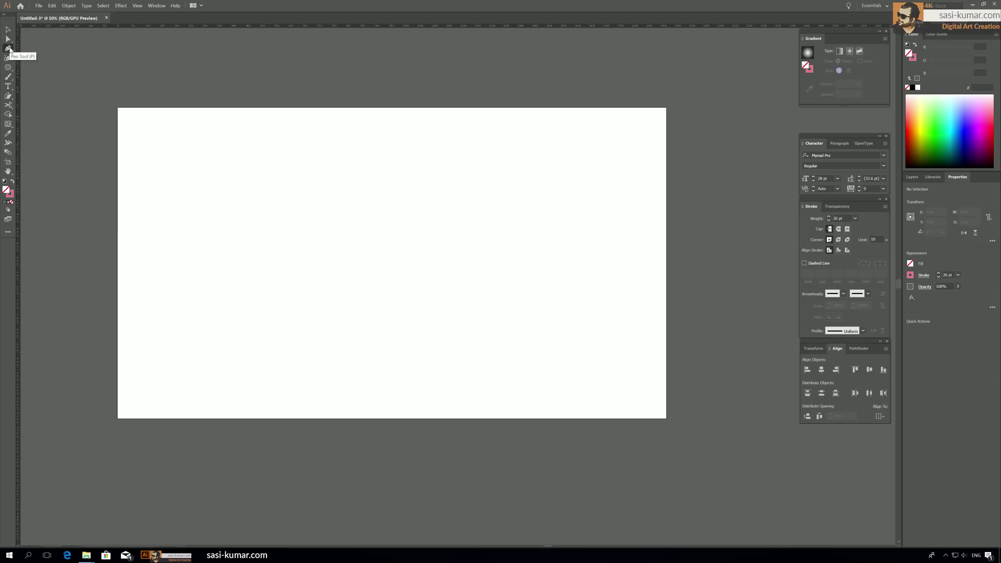
pyautogui.click(165, 167)
pyautogui.moveTo(262, 314); pyautogui.dragTo(397, 295)
pyautogui.moveTo(460, 166)
pyautogui.mouseDown()
pyautogui.moveTo(525, 155)
pyautogui.moveTo(565, 175)
pyautogui.mouseUp()
pyautogui.moveTo(575, 296); pyautogui.dragTo(537, 333)
pyautogui.moveTo(454, 215)
pyautogui.mouseDown()
pyautogui.moveTo(393, 290)
pyautogui.moveTo(266, 382)
pyautogui.moveTo(185, 363)
pyautogui.mouseUp()
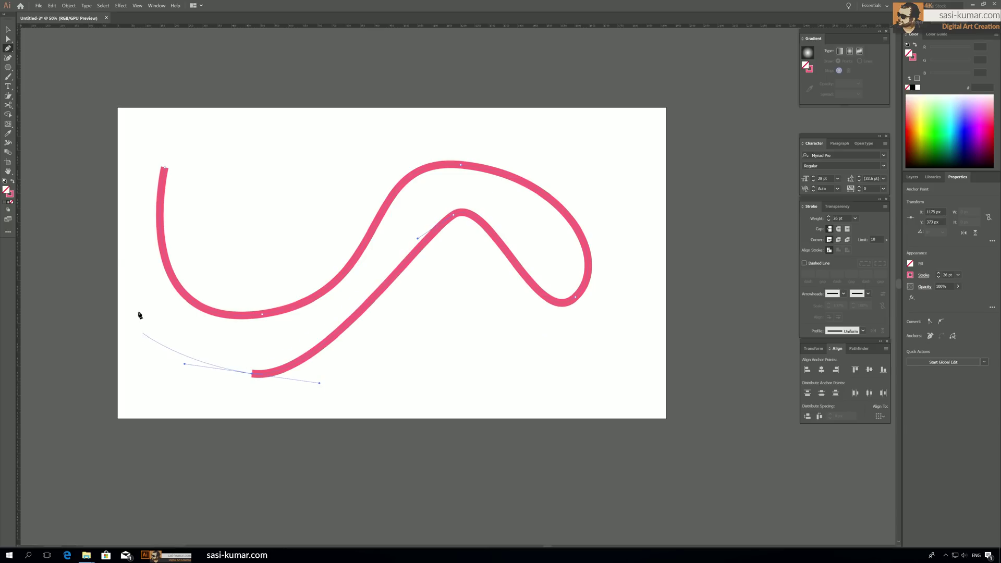
pyautogui.moveTo(125, 228); pyautogui.dragTo(139, 177)
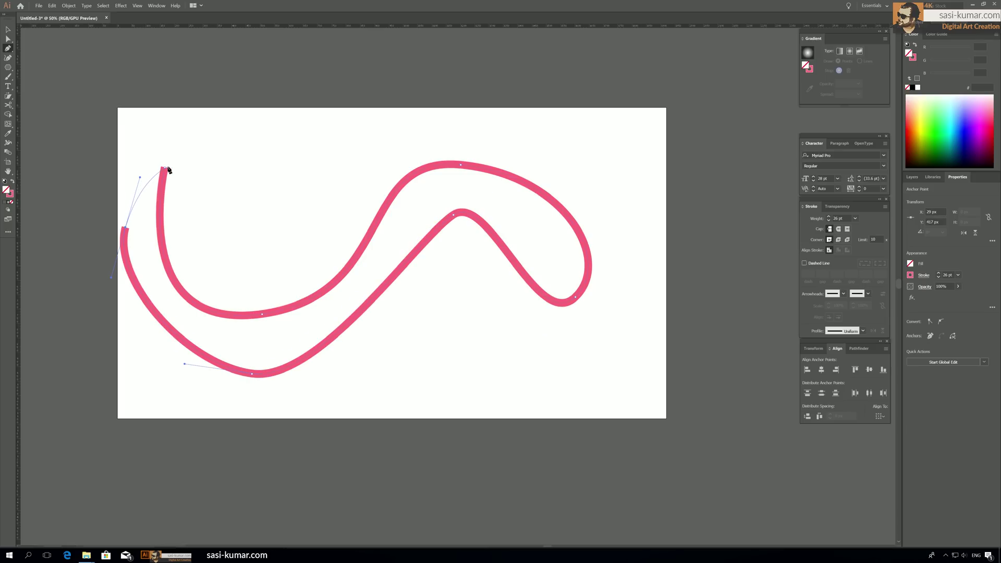
pyautogui.click(163, 170)
# Step: Reshape the wavy path with direct selection by extending its bottom anchor's handle, raising its lower inner anchor and adjusting its leftmost anchor
pyautogui.click(7, 41)
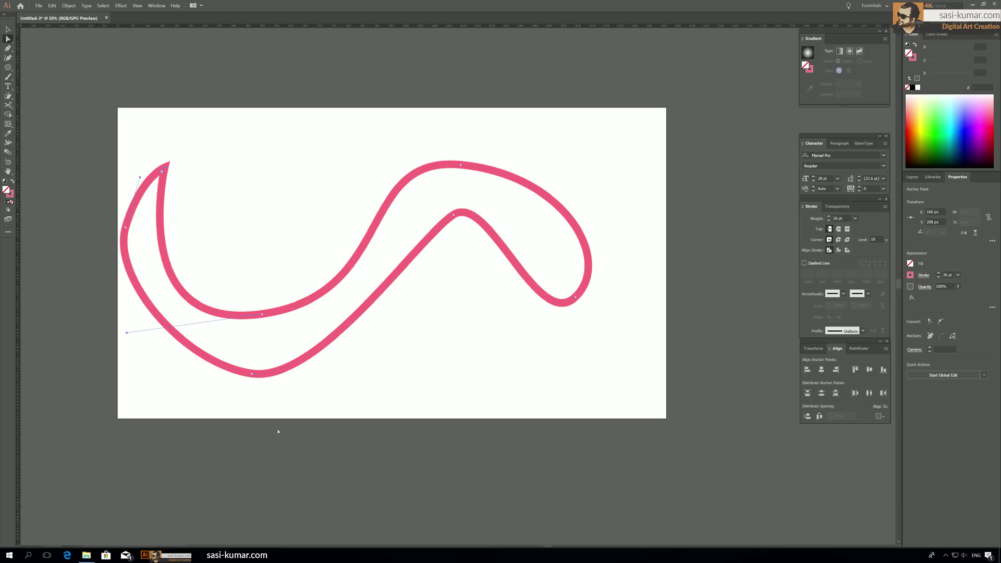
pyautogui.click(252, 373)
pyautogui.moveTo(319, 384); pyautogui.dragTo(465, 370)
pyautogui.click(262, 315)
pyautogui.moveTo(263, 316); pyautogui.dragTo(265, 264)
pyautogui.click(151, 247)
pyautogui.click(127, 257)
pyautogui.moveTo(128, 257); pyautogui.dragTo(132, 342)
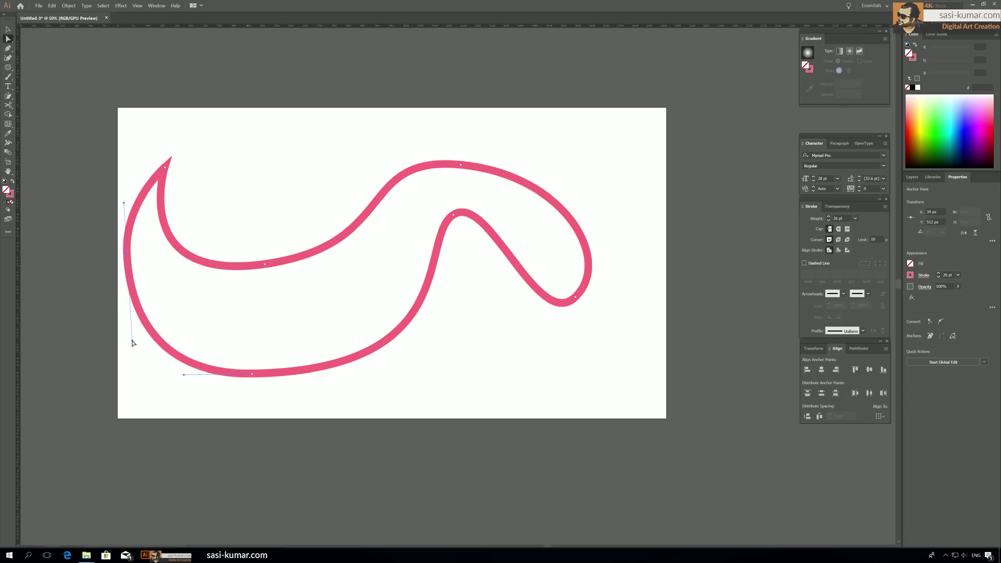
# Step: Select the whole wavy path and move it slightly up and right on the artboard
pyautogui.click(8, 31)
pyautogui.moveTo(401, 138); pyautogui.dragTo(473, 199)
pyautogui.click(514, 161)
pyautogui.moveTo(523, 181); pyautogui.dragTo(560, 163)
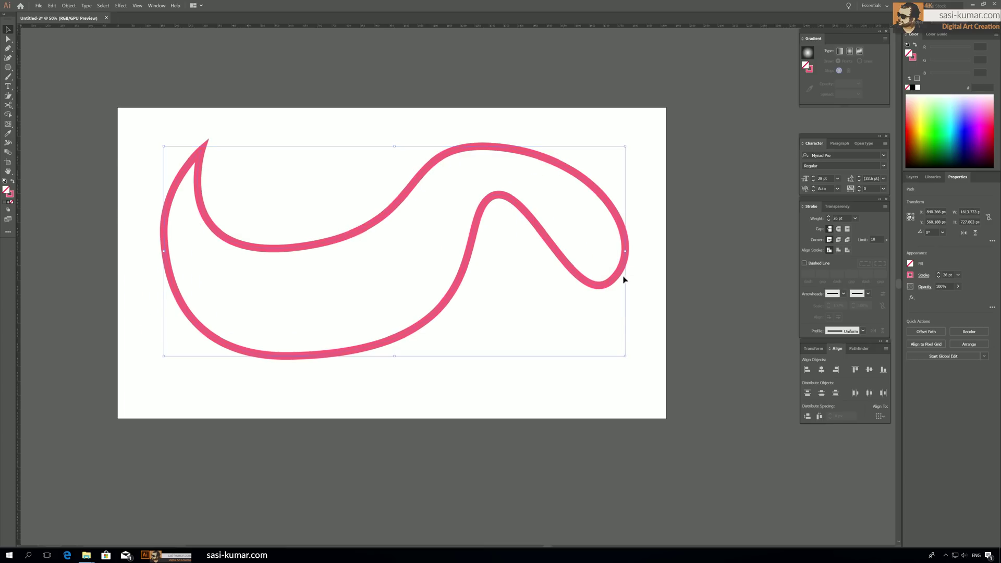
# Step: Select everything on the artboard and delete the wavy path
pyautogui.click(677, 393)
pyautogui.hotkey('ctrl', 'a')
pyautogui.press('Delete')
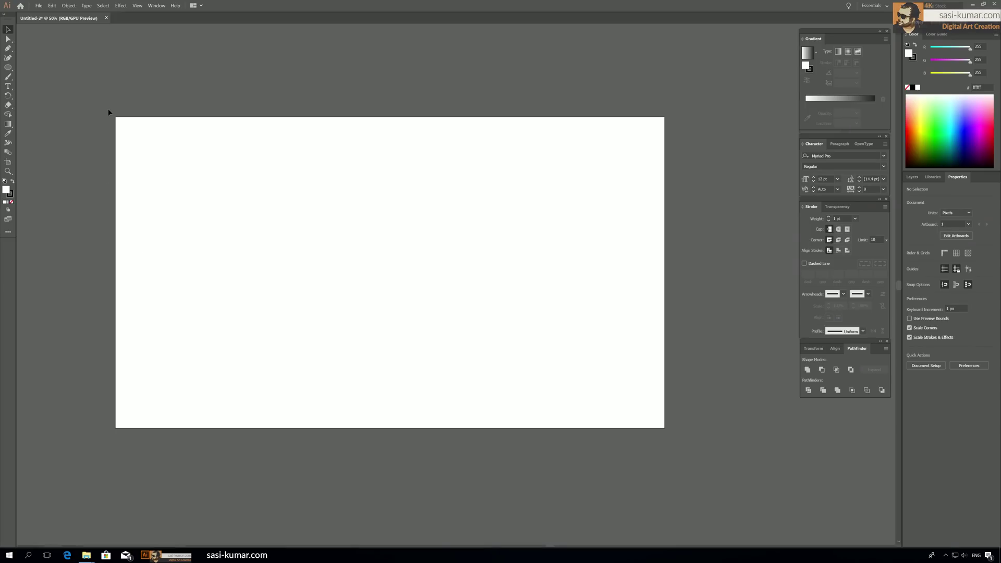
# Step: Draw a closed, self-crossing looped path about 1184 px wide with the Curvature tool, using ten anchors across the artboard
pyautogui.click(8, 57)
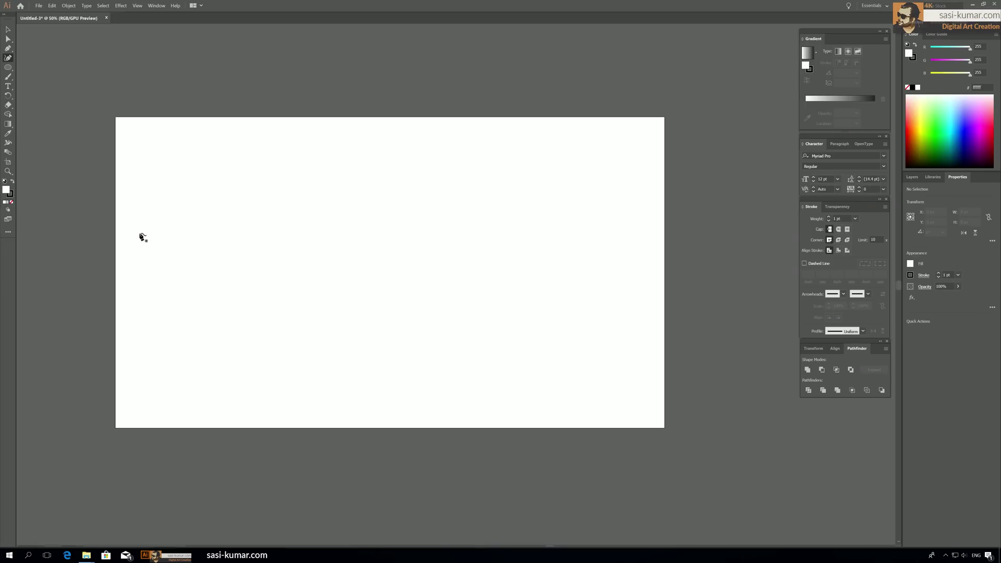
pyautogui.click(191, 231)
pyautogui.click(308, 173)
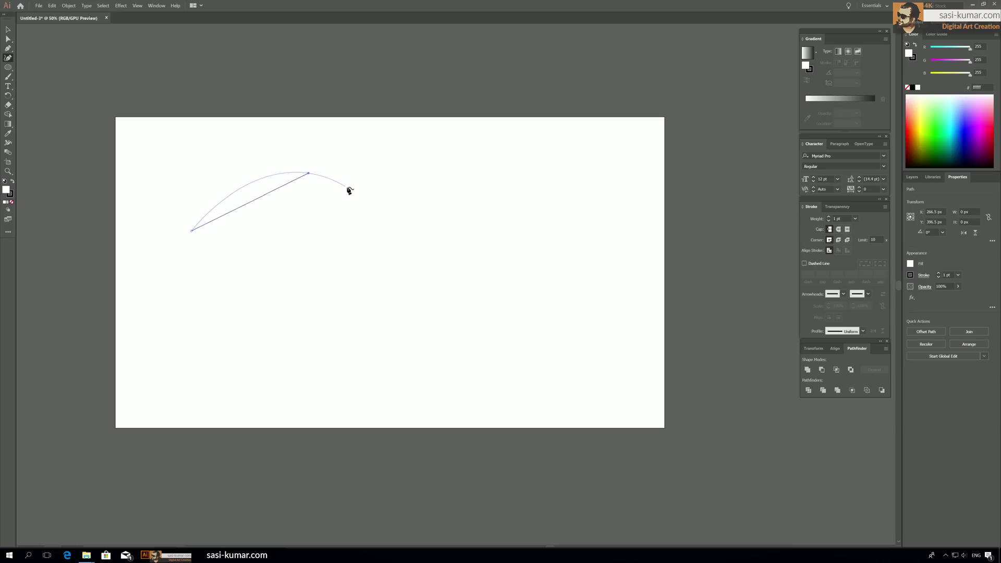
pyautogui.click(345, 252)
pyautogui.click(524, 223)
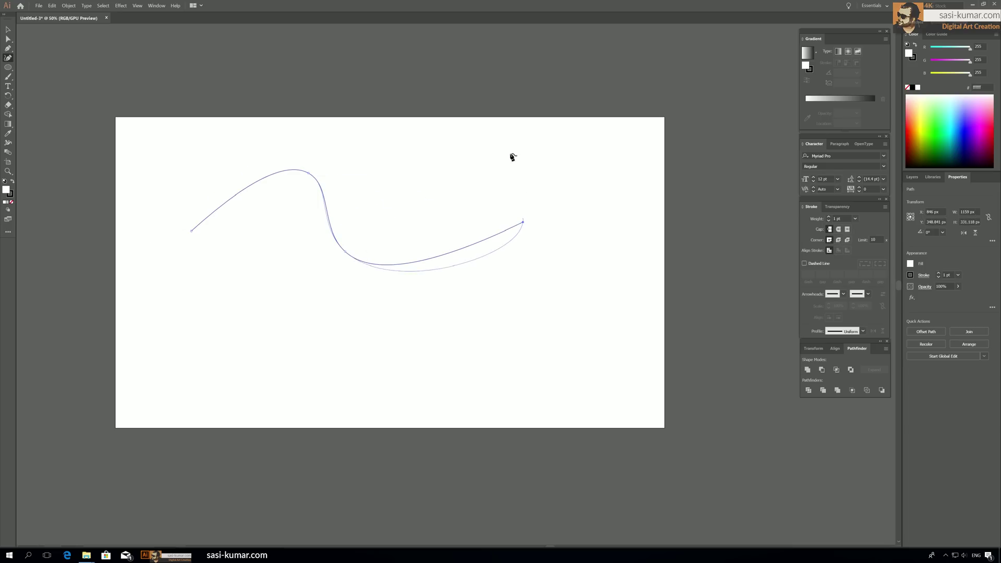
pyautogui.click(509, 150)
pyautogui.click(357, 152)
pyautogui.click(300, 306)
pyautogui.click(504, 297)
pyautogui.click(408, 218)
pyautogui.click(219, 317)
pyautogui.click(191, 232)
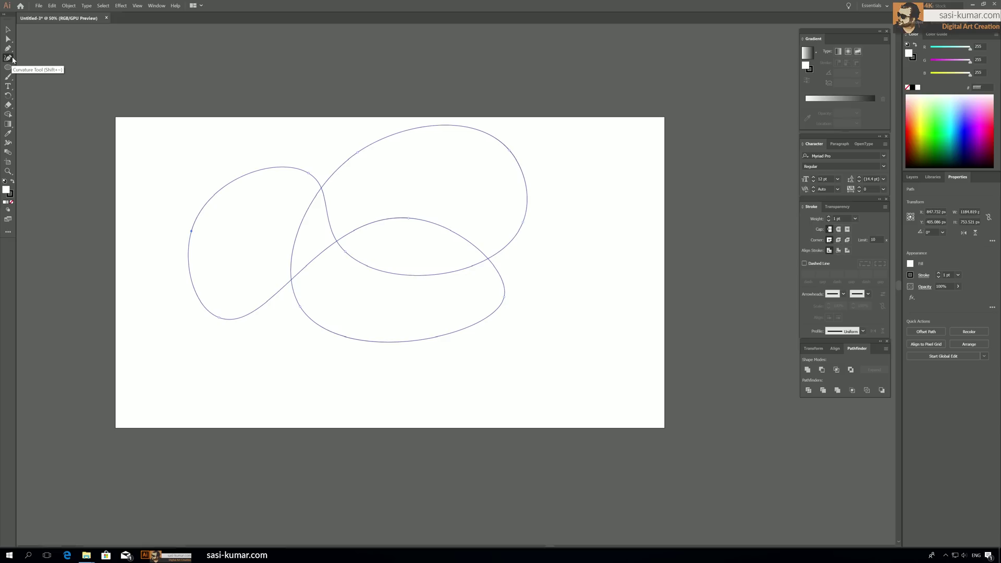
# Step: Select the whole looped path and delete it
pyautogui.click(8, 30)
pyautogui.moveTo(630, 320); pyautogui.dragTo(156, 133)
pyautogui.press('Delete')
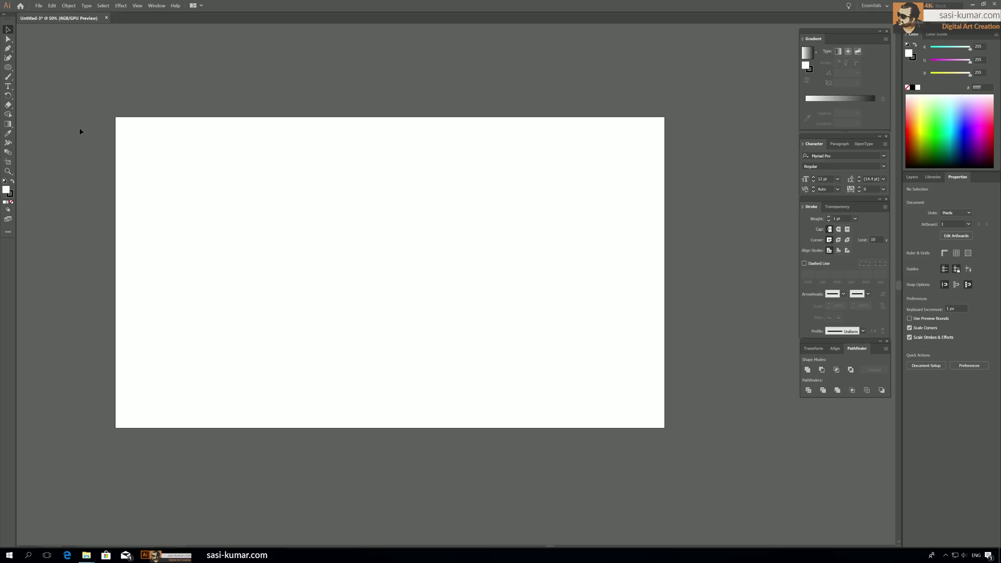
# Step: Draw a tilted hexagon about 379 px wide near the artboard's upper-left corner with the Polygon tool, and delete it
pyautogui.click(8, 67)
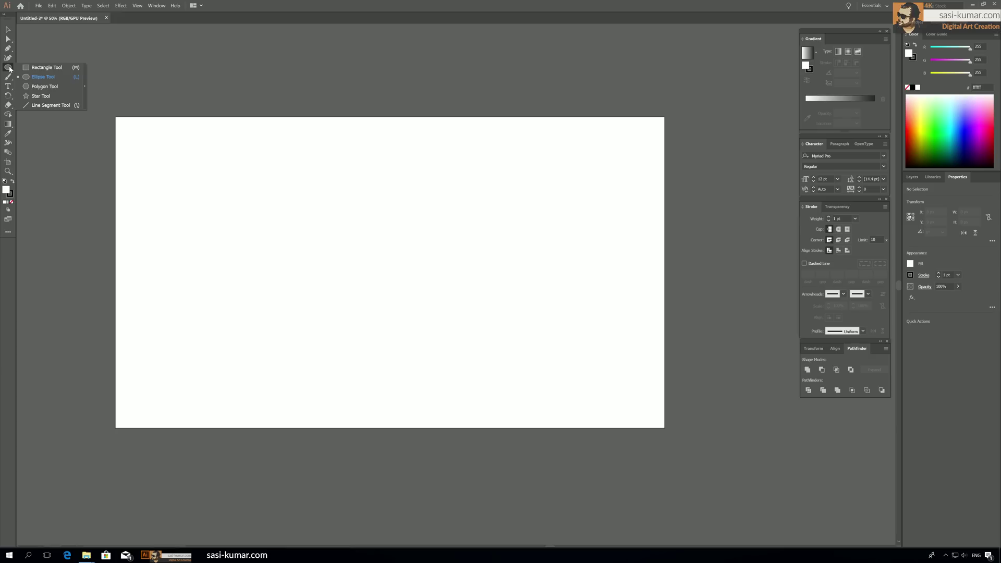
pyautogui.click(44, 86)
pyautogui.moveTo(212, 178); pyautogui.dragTo(263, 208)
pyautogui.click(7, 30)
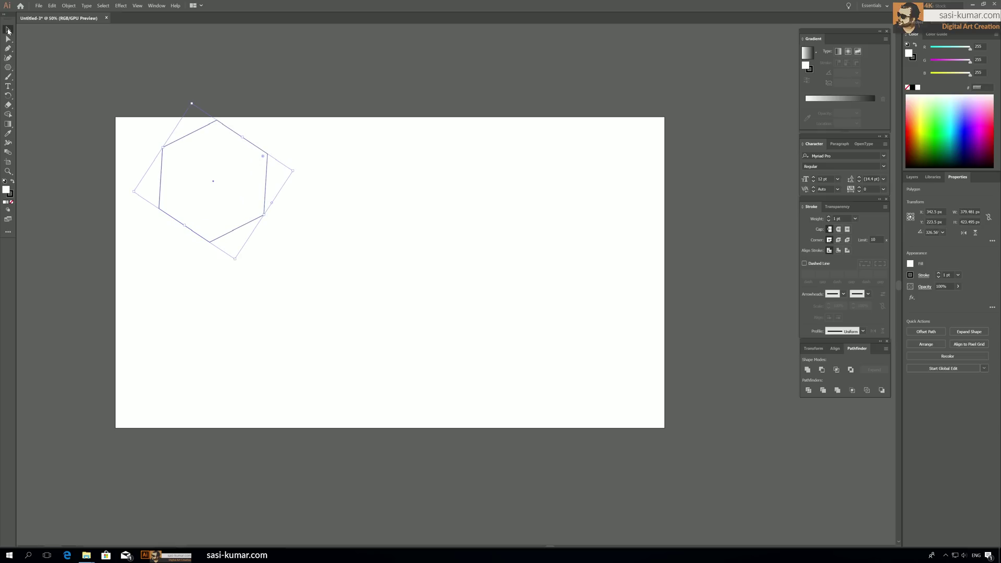
pyautogui.press('Delete')
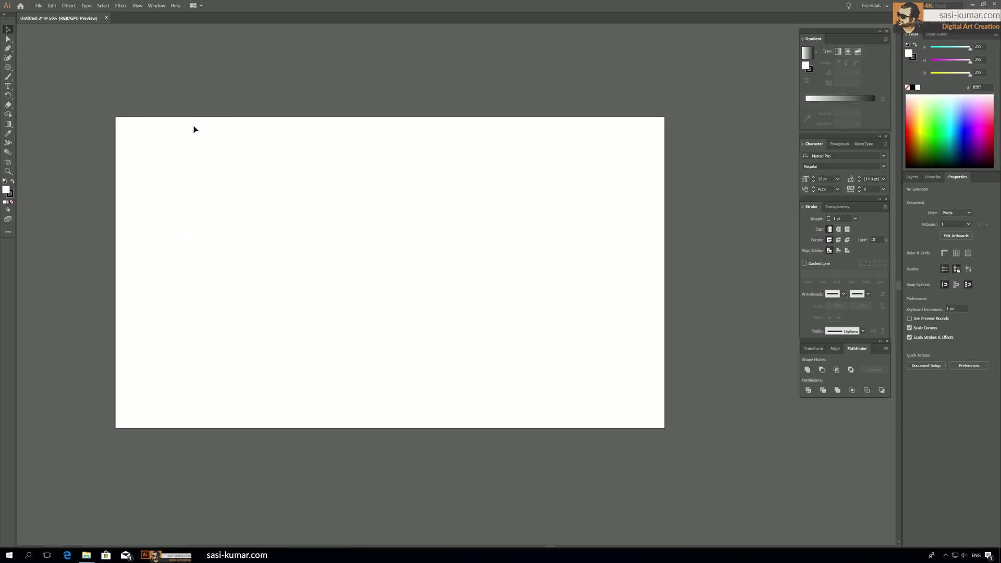
# Step: Create a nine-sided polygon with a radius of 212.1293 px from numeric settings, and delete it
pyautogui.click(312, 208)
pyautogui.click(484, 276)
pyautogui.click(484, 276)
pyautogui.click(483, 276)
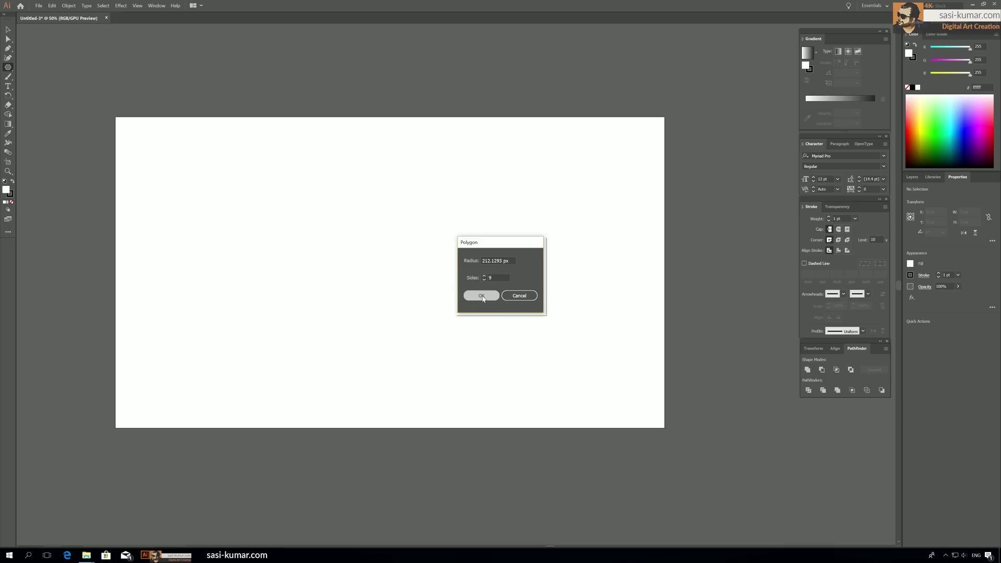
pyautogui.click(481, 295)
pyautogui.press('Delete')
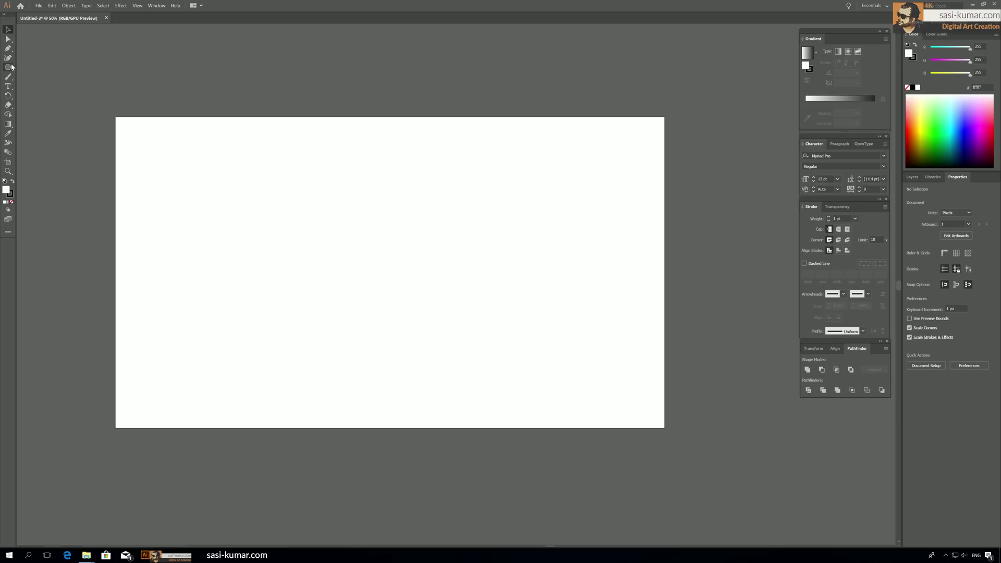
# Step: Draw an 11-point star about 450 px wide on the canvas above the artboard with the Star tool
pyautogui.click(8, 67)
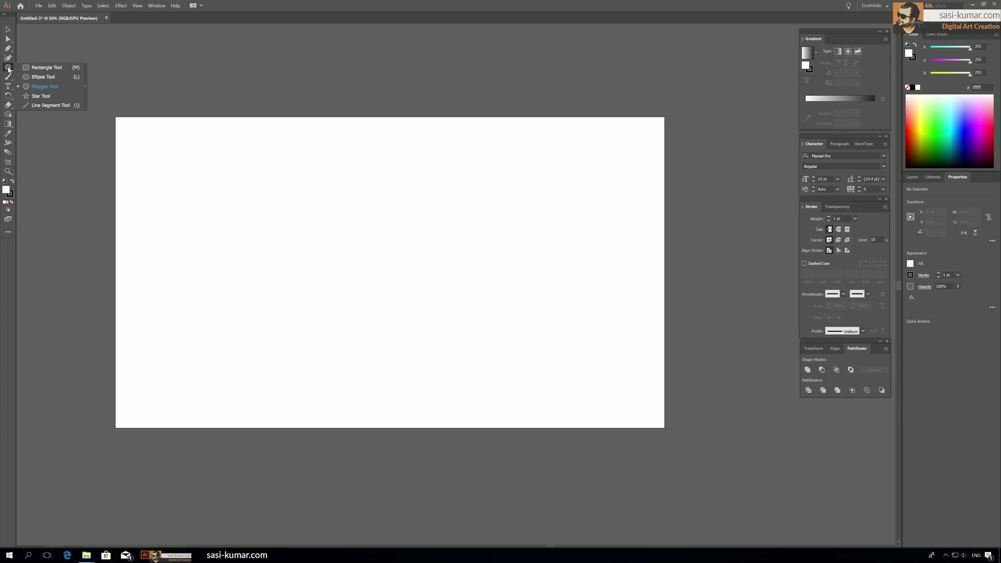
pyautogui.click(71, 96)
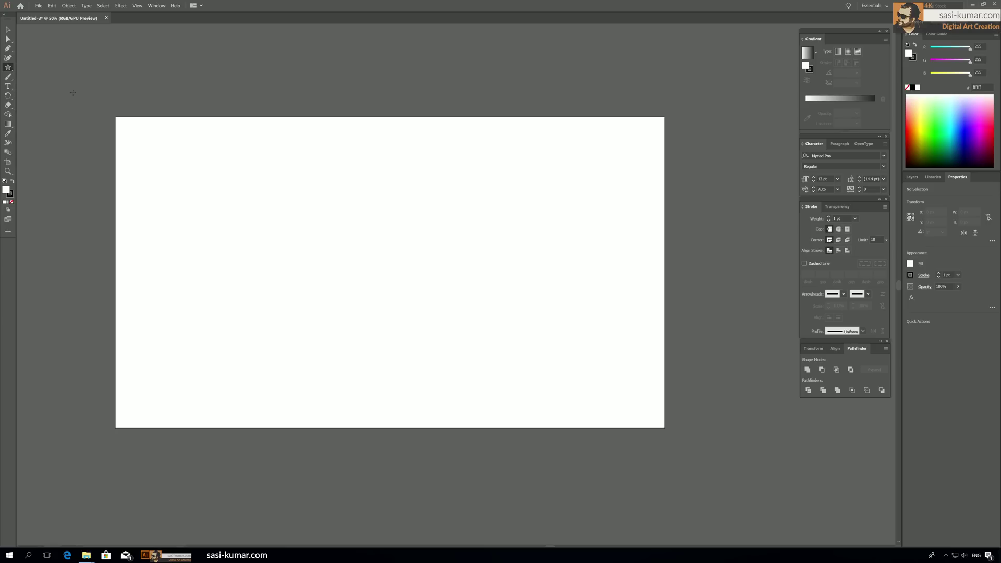
pyautogui.scroll(5, 239, 224)
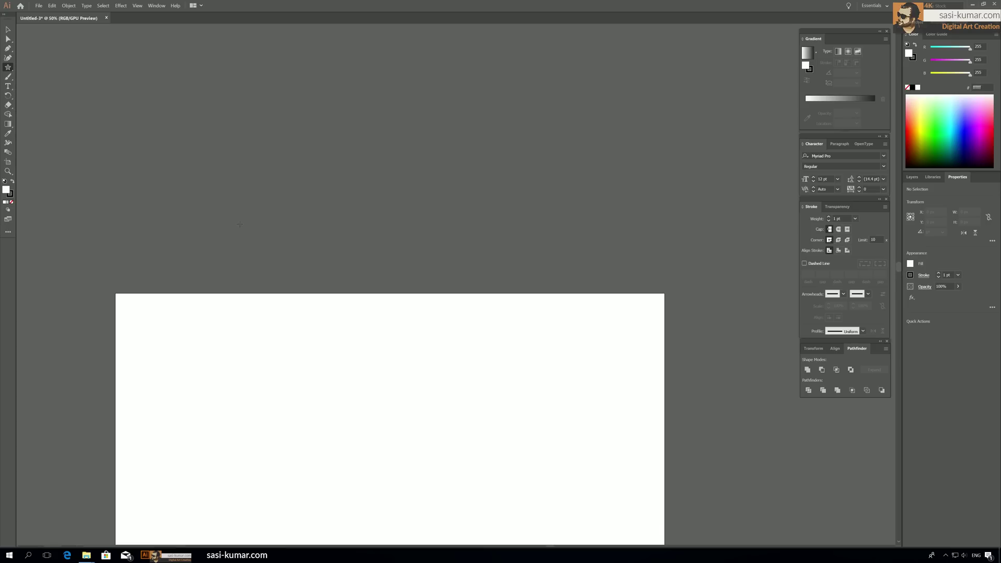
pyautogui.scroll(2, 239, 224)
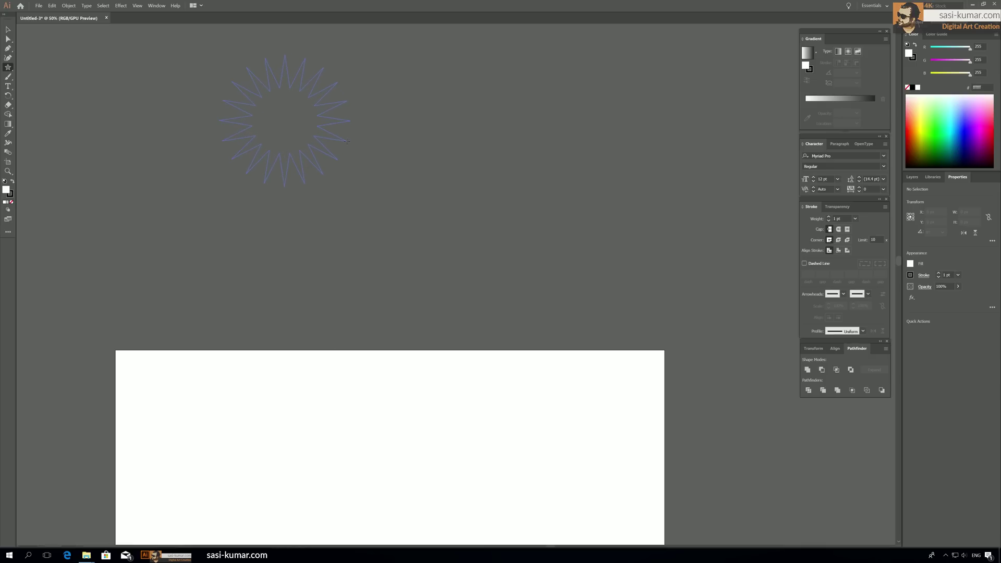
pyautogui.moveTo(347, 141); pyautogui.dragTo(346, 141)
pyautogui.press('Down')
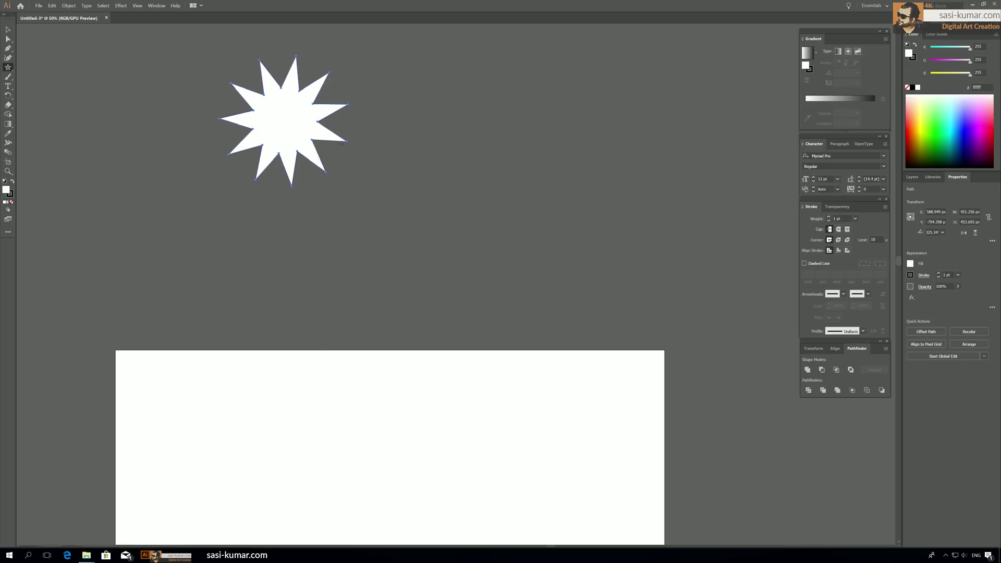
# Step: Draw a polygon to the right of the star, raising and lowering its number of sides while drawing
pyautogui.click(9, 69)
pyautogui.click(41, 77)
pyautogui.moveTo(405, 161); pyautogui.dragTo(464, 221)
pyautogui.press('Down')
pyautogui.press('Down')
pyautogui.press('Down')
pyautogui.press('Up')
pyautogui.press('Up')
pyautogui.press('Up')
pyautogui.press('Down')
pyautogui.press('Down')
pyautogui.press('Down')
pyautogui.press('Down')
pyautogui.press('Down')
pyautogui.press('Down')
pyautogui.press('Up')
pyautogui.press('Up')
pyautogui.press('Up')
pyautogui.press('Up')
pyautogui.press('Up')
pyautogui.moveTo(465, 222); pyautogui.dragTo(465, 222)
pyautogui.moveTo(465, 222); pyautogui.dragTo(465, 221)
pyautogui.press('v')
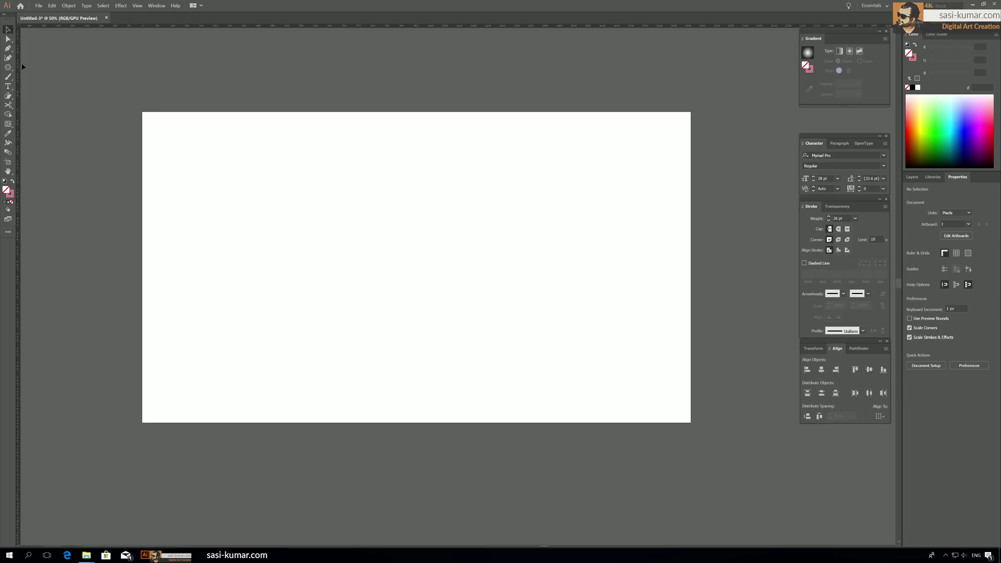
# Step: Draw a tall ellipse about 175 by 340 px near the artboard's upper-left corner and a larger 11-point star overlapping it
pyautogui.click(7, 69)
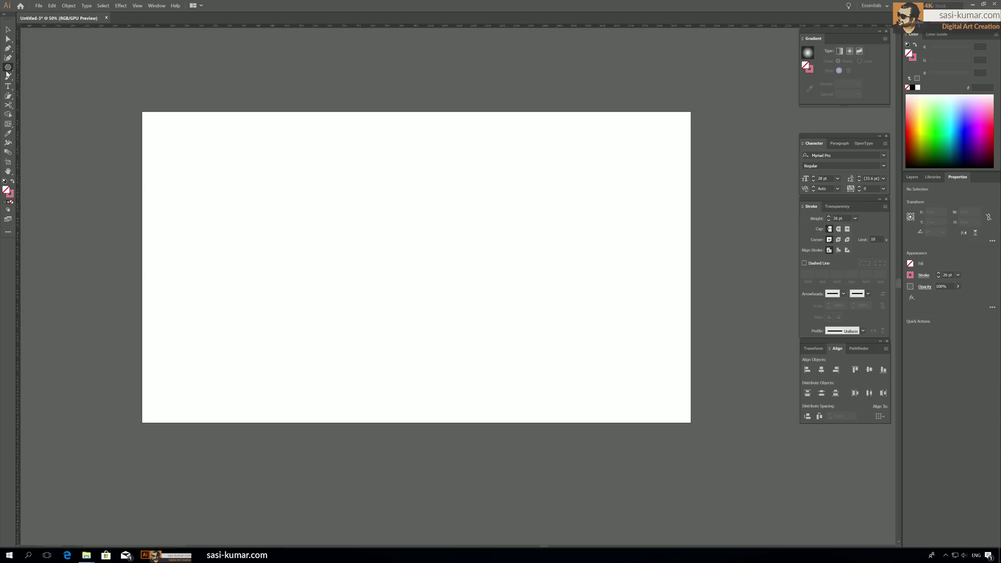
pyautogui.moveTo(7, 73)
pyautogui.mouseDown()
pyautogui.moveTo(24, 86)
pyautogui.moveTo(57, 84)
pyautogui.mouseUp()
pyautogui.moveTo(207, 145); pyautogui.dragTo(257, 241)
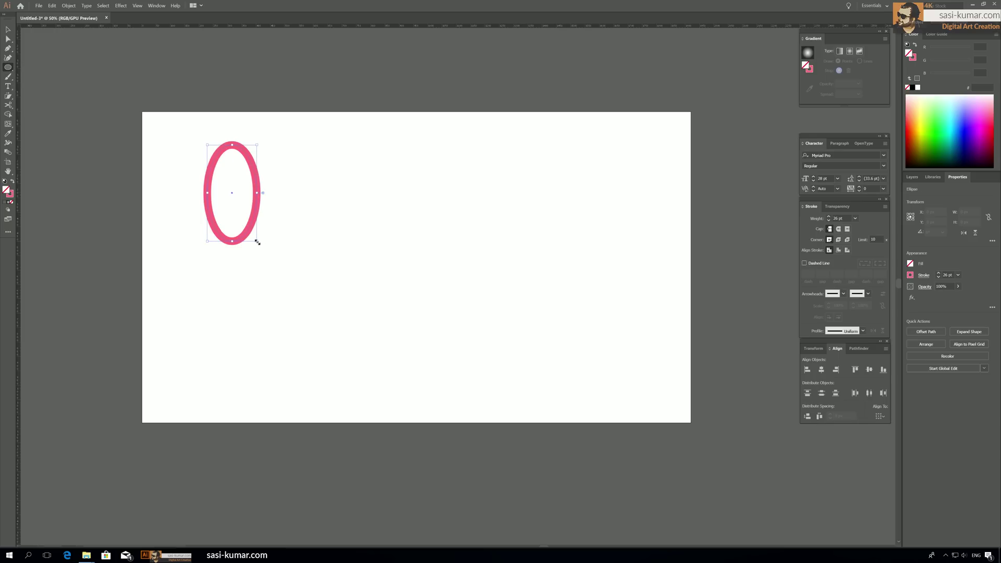
pyautogui.click(9, 68)
pyautogui.click(41, 96)
pyautogui.moveTo(255, 150); pyautogui.dragTo(287, 274)
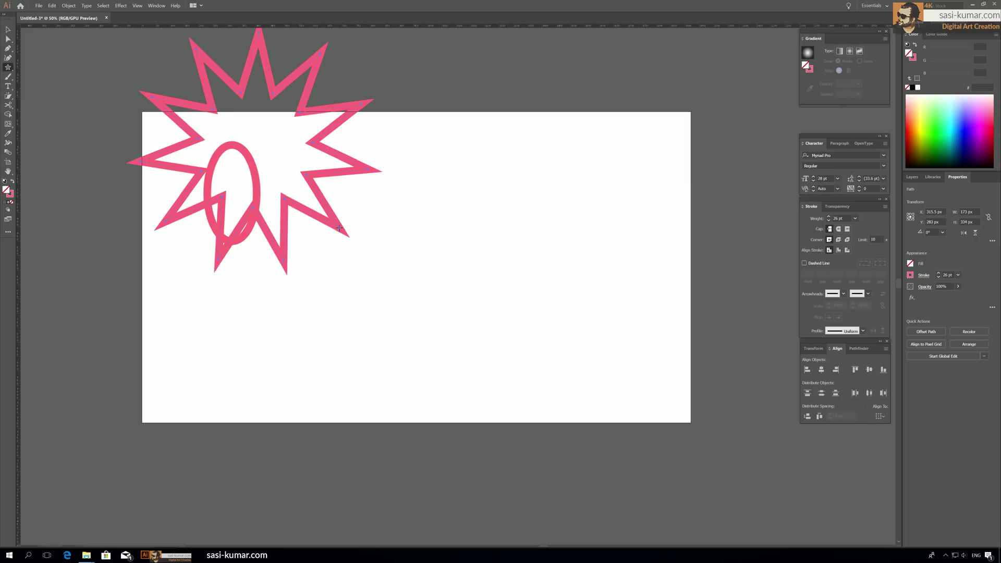
# Step: Select the ellipse and the star together and delete them
pyautogui.click(8, 30)
pyautogui.moveTo(493, 158); pyautogui.dragTo(234, 245)
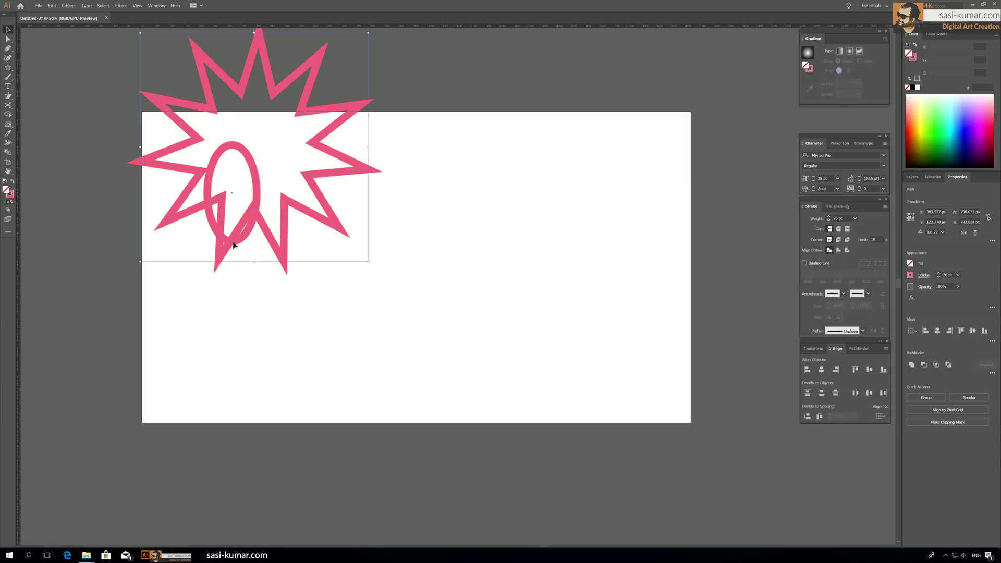
pyautogui.press('Delete')
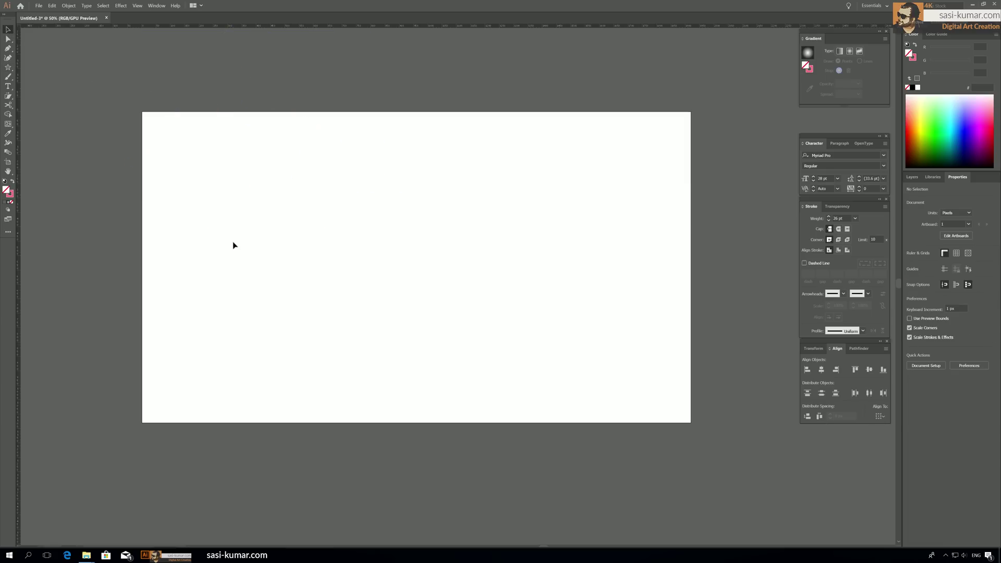
# Step: Draw a nine-sided polygon near the artboard's upper-left corner and pull its top anchor upward with direct selection
pyautogui.click(8, 67)
pyautogui.click(33, 88)
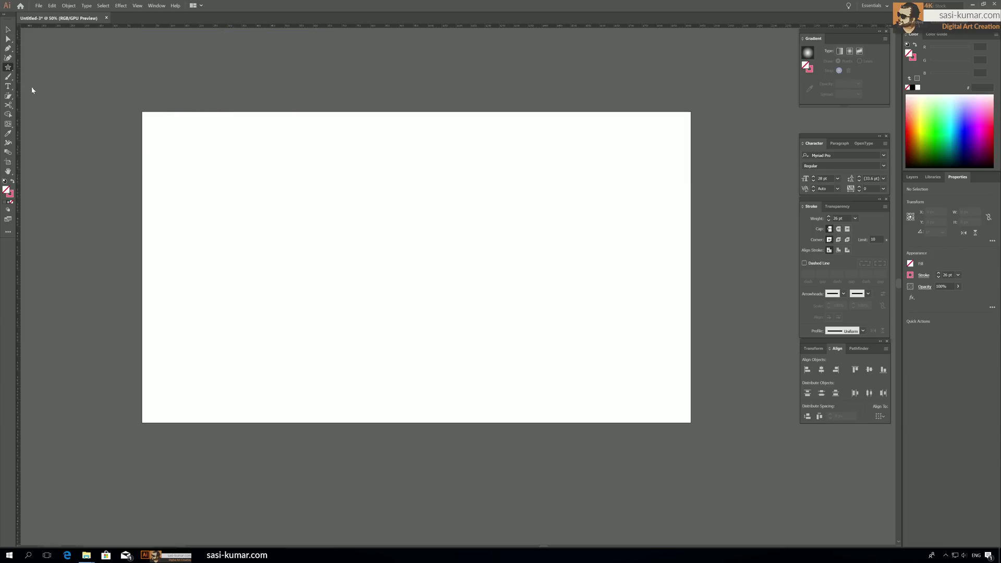
pyautogui.moveTo(204, 157); pyautogui.dragTo(243, 194)
pyautogui.click(8, 39)
pyautogui.click(205, 119)
pyautogui.moveTo(204, 119)
pyautogui.mouseDown()
pyautogui.moveTo(205, 160)
pyautogui.moveTo(204, 100)
pyautogui.mouseUp()
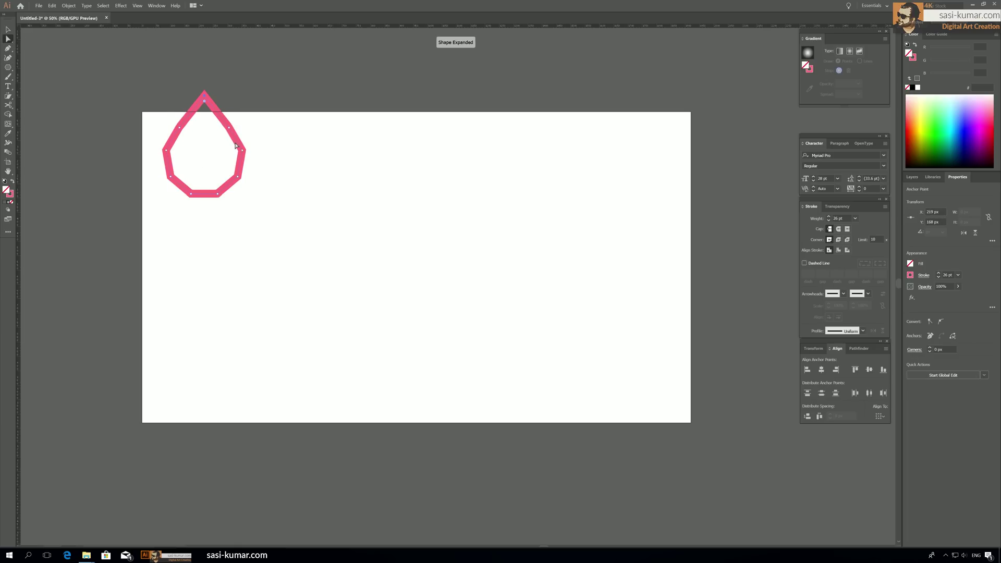
# Step: Try adjusting the polygon's right-hand anchor, undo the last changes, and delete the polygon
pyautogui.moveTo(241, 150); pyautogui.dragTo(237, 149)
pyautogui.hotkey('ctrl', 'z')
pyautogui.hotkey('ctrl', 'z')
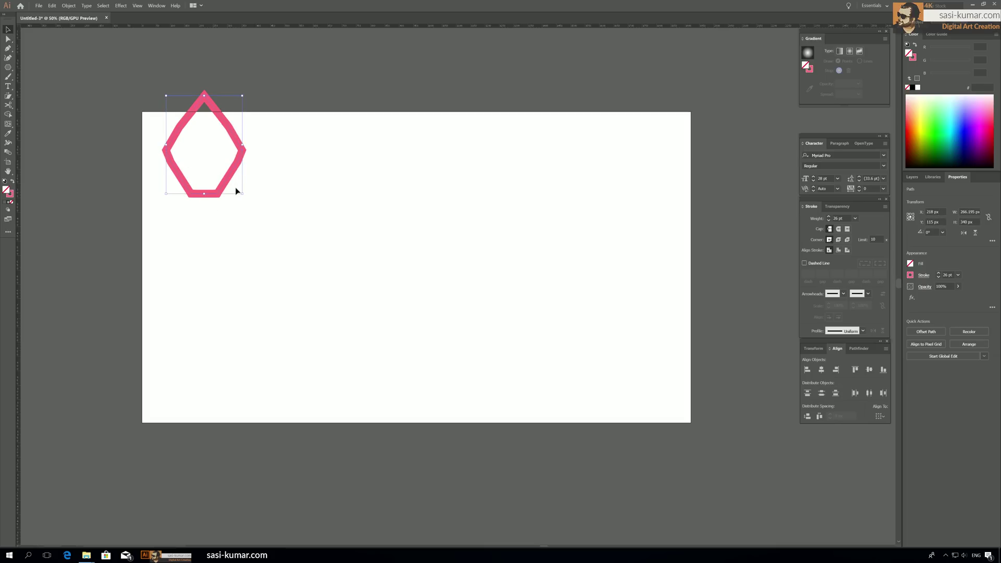
pyautogui.press('Delete')
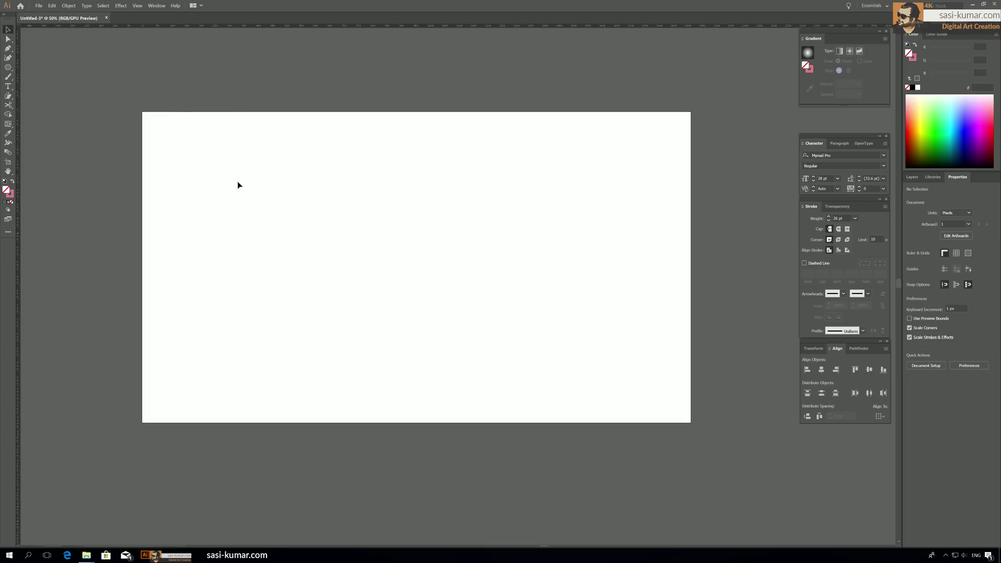
# Step: Show the Pathfinder options and draw a square about 262 px wide just left of the artboard's centre
pyautogui.moveTo(256, 216); pyautogui.dragTo(251, 210)
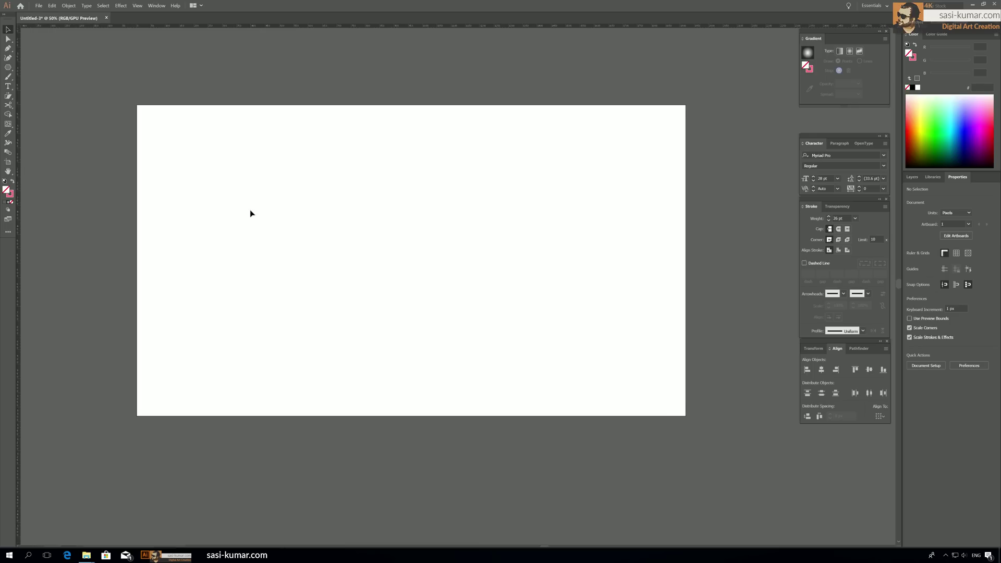
pyautogui.click(8, 67)
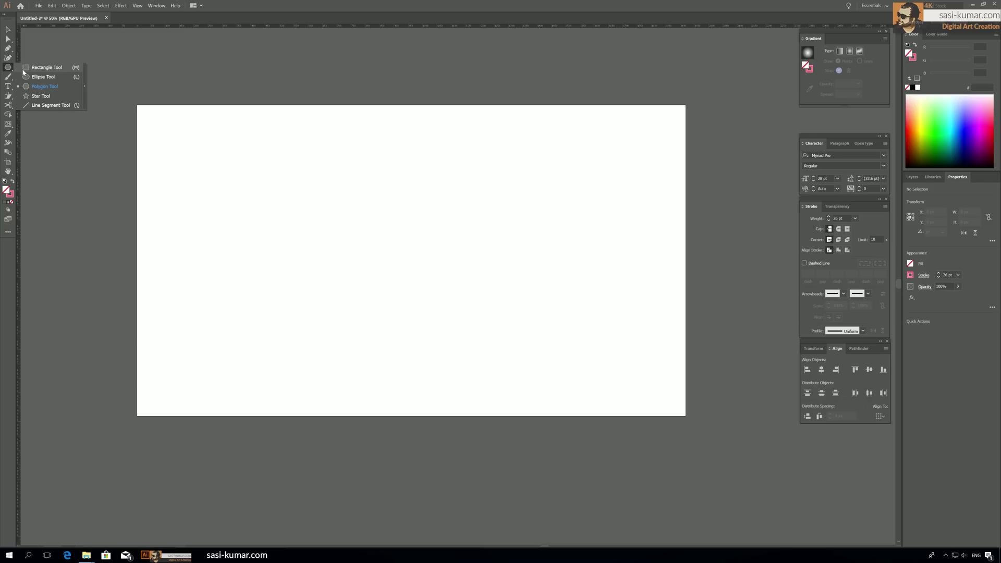
pyautogui.click(25, 68)
pyautogui.click(857, 349)
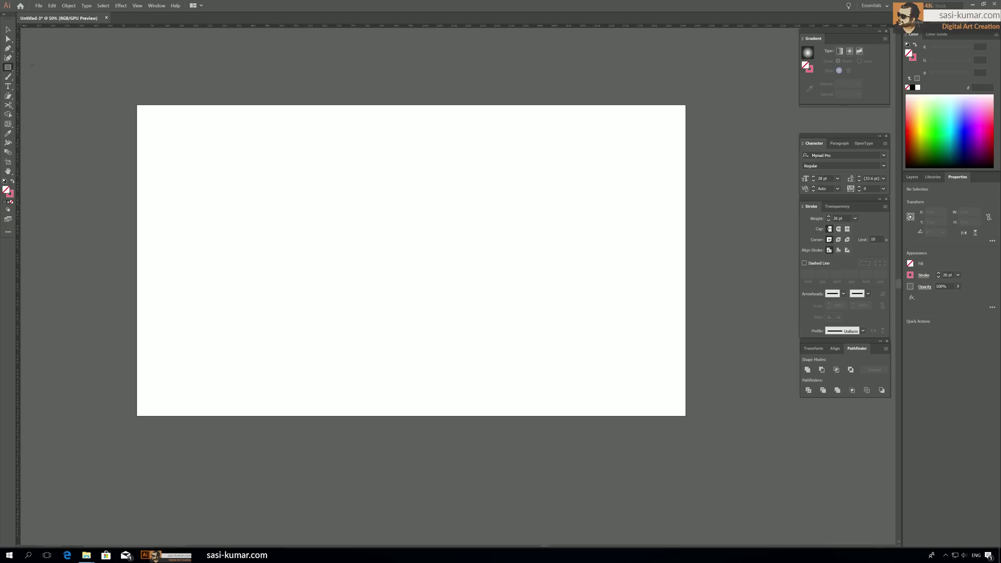
pyautogui.moveTo(311, 240); pyautogui.dragTo(385, 315)
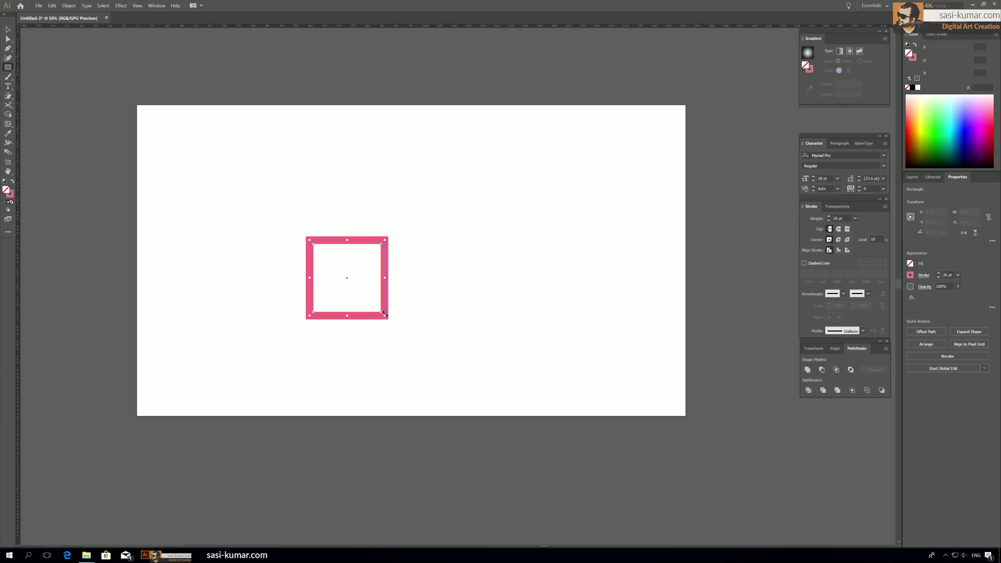
# Step: Swap the square's fill and stroke colours and move the square slightly downward
pyautogui.click(13, 181)
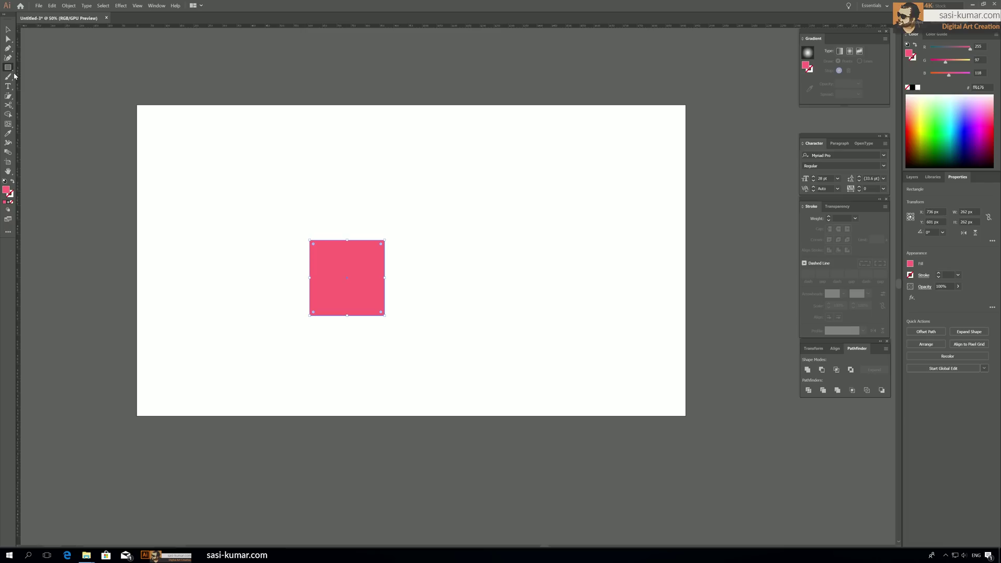
pyautogui.press('v')
pyautogui.moveTo(351, 265); pyautogui.dragTo(351, 279)
# Step: Draw a triangle about 260 px wide above the square with the Polygon tool, reducing the number of sides to three
pyautogui.moveTo(8, 67); pyautogui.dragTo(44, 86)
pyautogui.moveTo(366, 204); pyautogui.dragTo(398, 234)
pyautogui.press('Down')
pyautogui.press('Down')
pyautogui.press('Down')
pyautogui.press('Down')
pyautogui.press('Down')
pyautogui.press('Down')
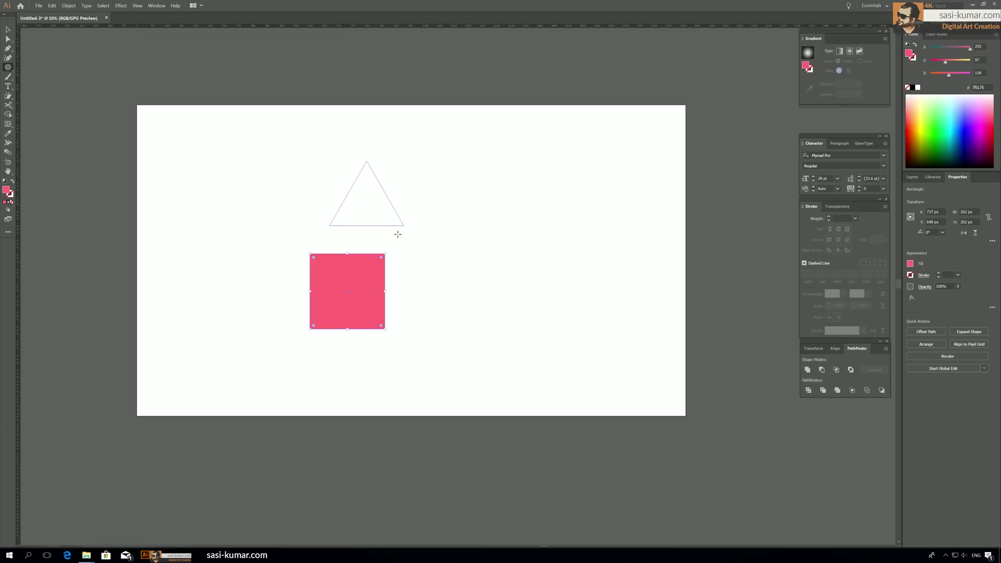
pyautogui.moveTo(398, 234); pyautogui.dragTo(398, 234)
# Step: Place the triangle on the square's top edge as a roof about 292 px wide, and align both shapes to their horizontal centres
pyautogui.press('v')
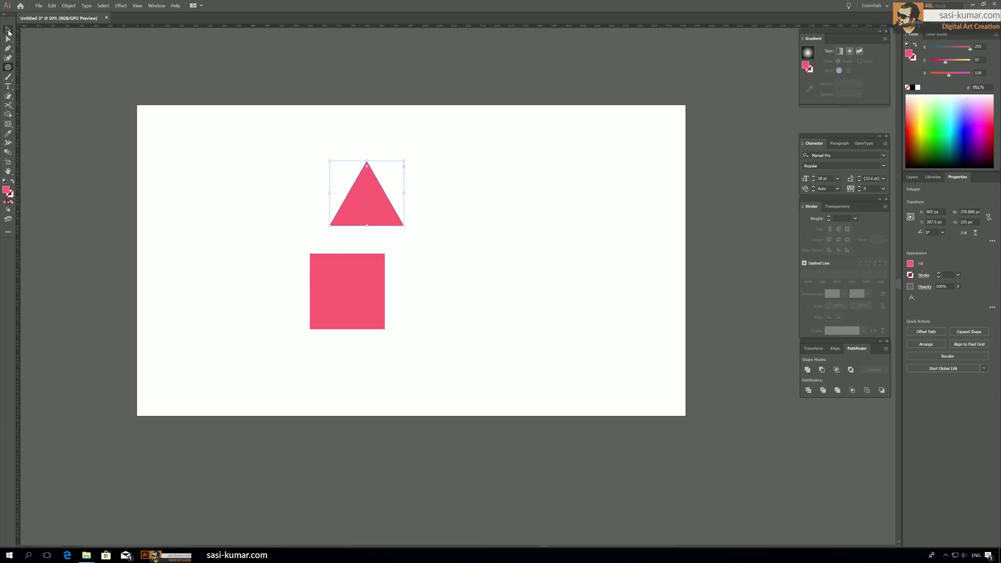
pyautogui.moveTo(362, 203); pyautogui.dragTo(391, 223)
pyautogui.hotkey('ctrl', 'a')
pyautogui.click(938, 331)
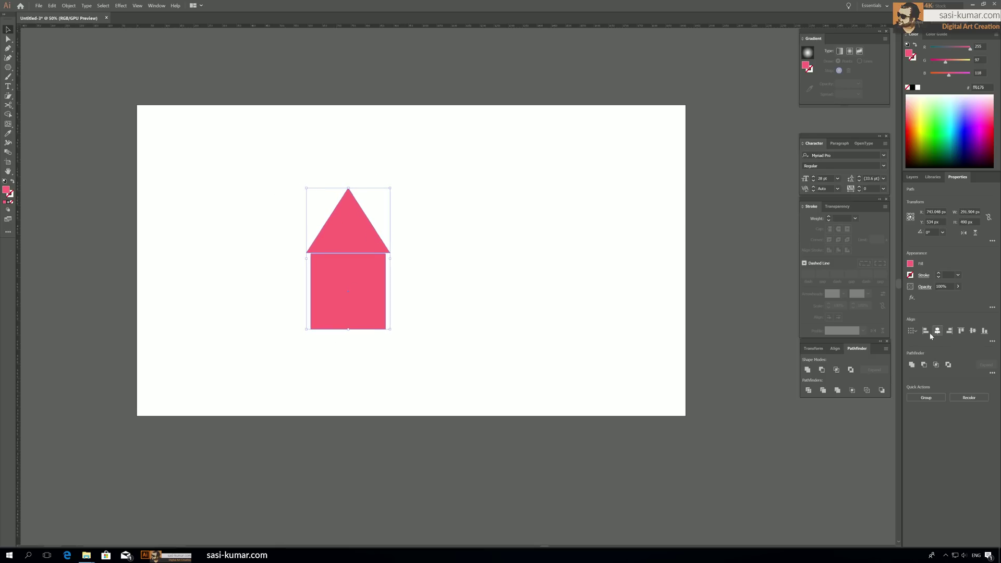
# Step: Reduce the roof triangle's height by lowering its peak, keeping its base on the square's top edge
pyautogui.click(445, 303)
pyautogui.click(357, 214)
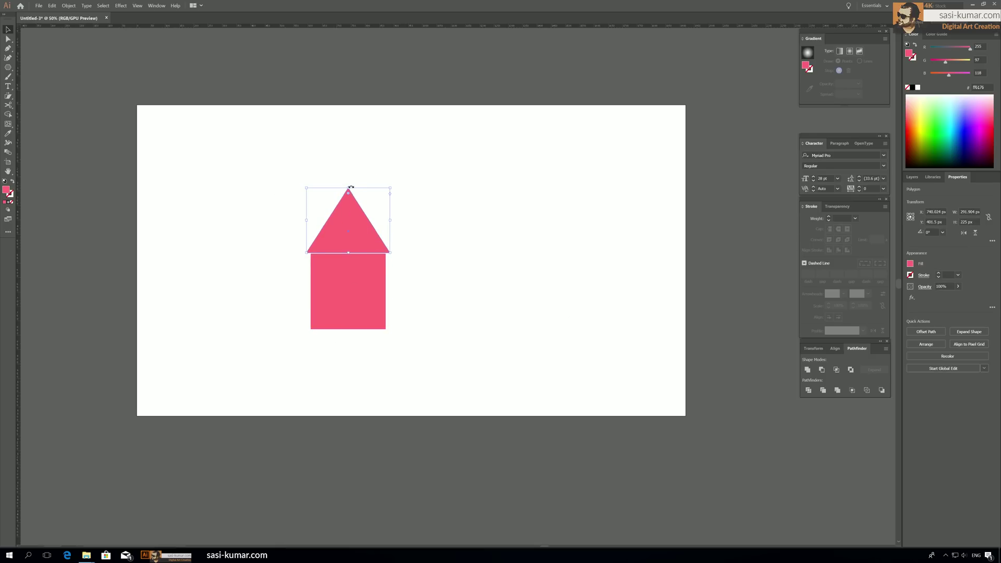
pyautogui.moveTo(349, 188); pyautogui.dragTo(349, 209)
pyautogui.click(406, 192)
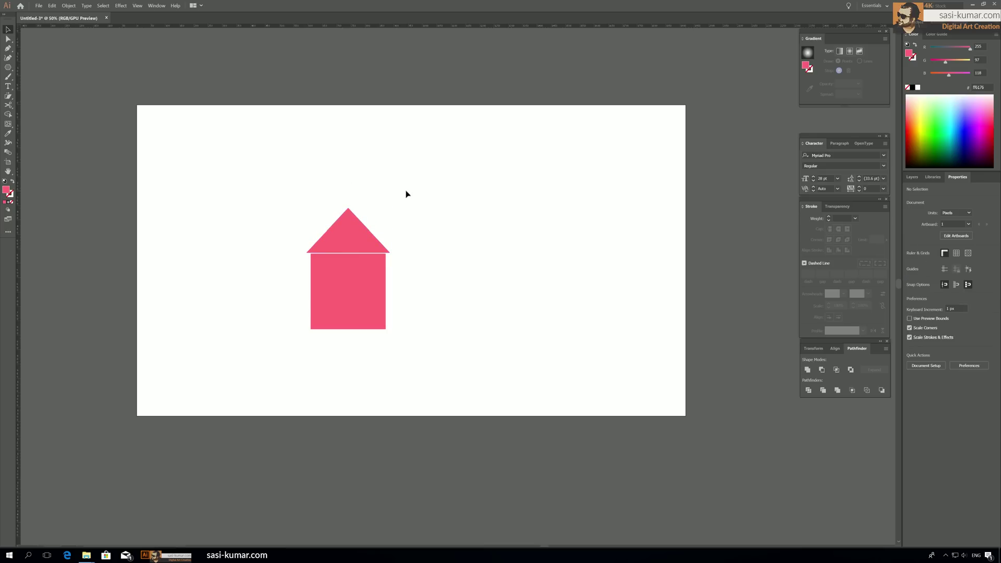
# Step: Draw a door rectangle about 58 by 93 px at the lower right of the square and fill it dark grey
pyautogui.moveTo(8, 67); pyautogui.dragTo(29, 78)
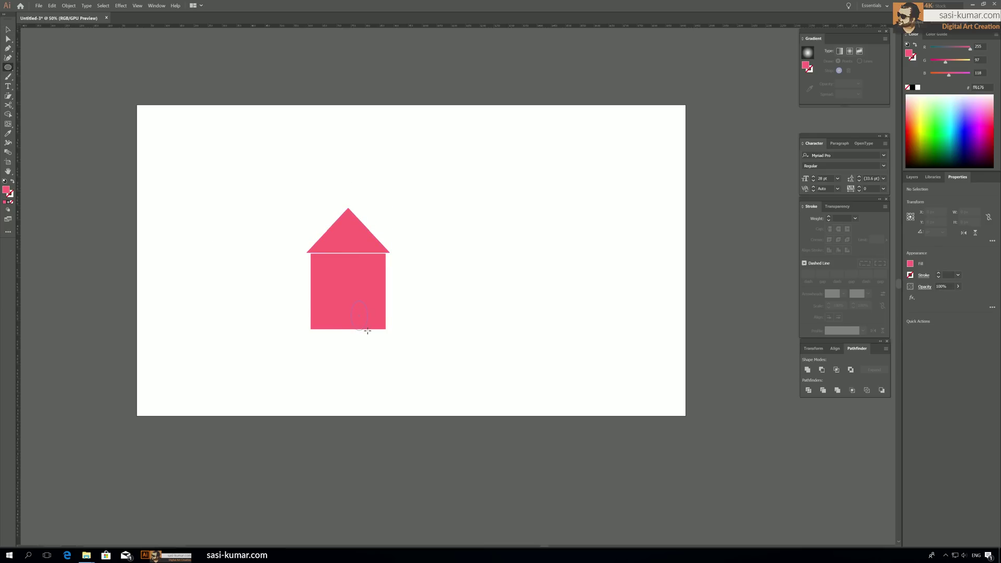
pyautogui.moveTo(7, 68); pyautogui.dragTo(29, 68)
pyautogui.moveTo(355, 302); pyautogui.dragTo(373, 329)
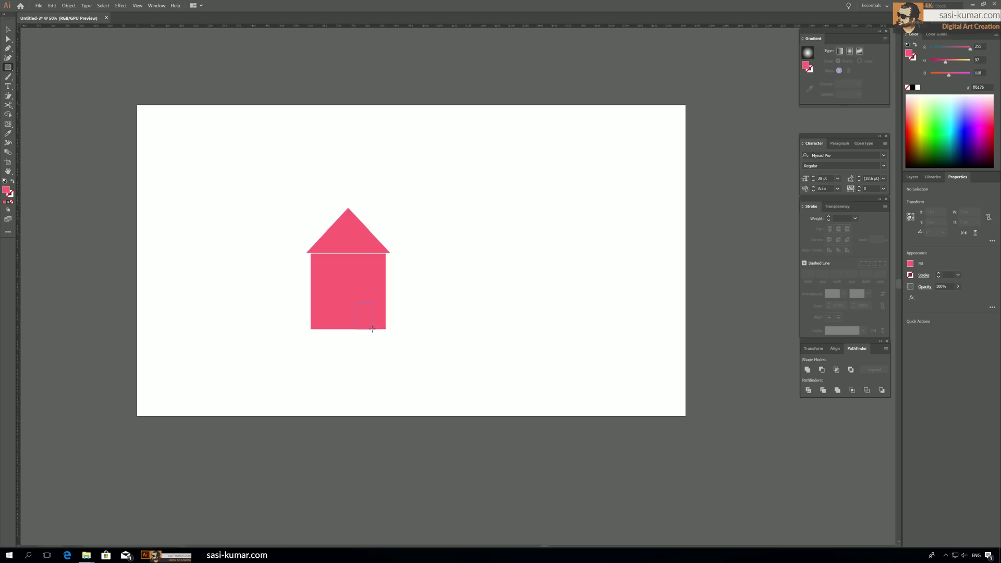
pyautogui.doubleClick(6, 190)
pyautogui.click(411, 208)
pyautogui.click(575, 155)
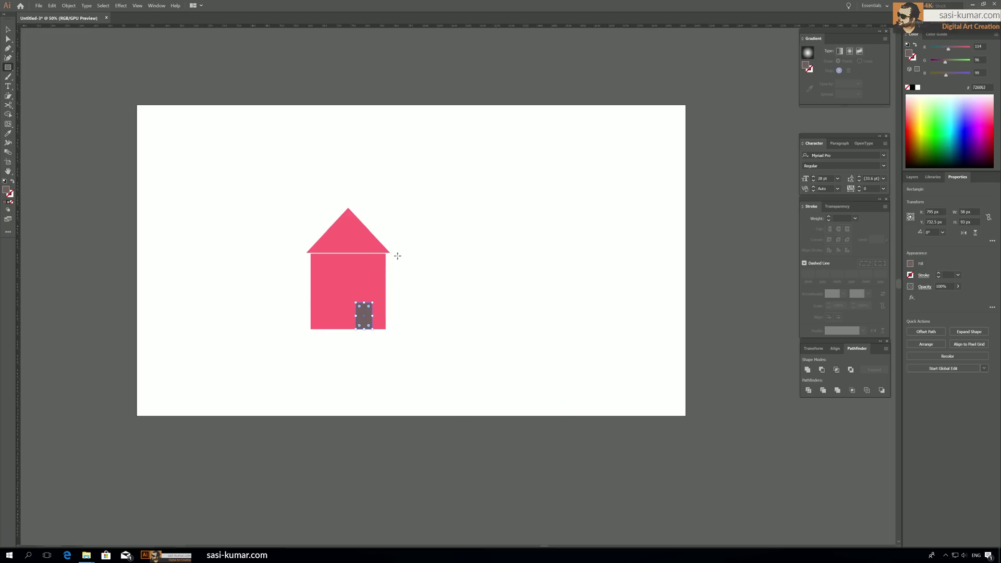
# Step: Draw a dark grey square window about 77 px wide on the upper left of the house wall
pyautogui.moveTo(322, 277); pyautogui.dragTo(343, 298)
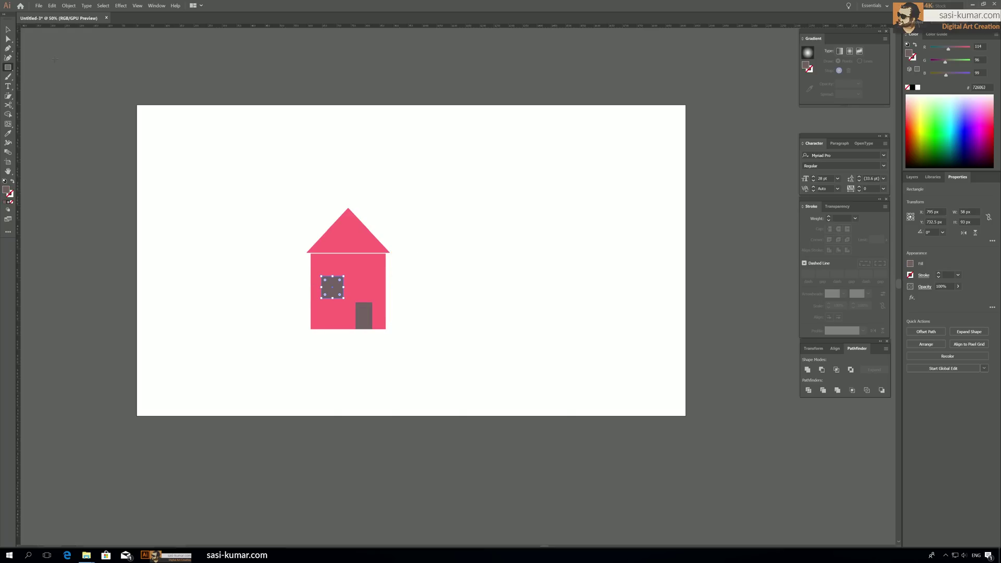
pyautogui.press('v')
pyautogui.click(503, 232)
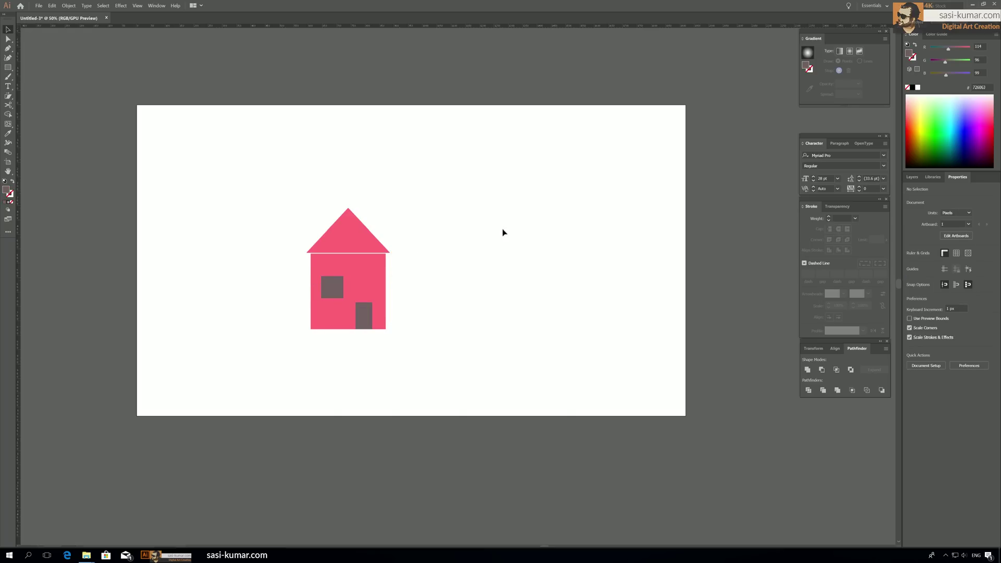
# Step: Show that the house parts are separate shapes and move the roof slightly down to overlap the wall square
pyautogui.click(348, 240)
pyautogui.click(449, 222)
pyautogui.click(366, 242)
pyautogui.click(339, 288)
pyautogui.click(367, 320)
pyautogui.click(404, 318)
pyautogui.click(372, 284)
pyautogui.click(330, 284)
pyautogui.click(359, 315)
pyautogui.click(358, 249)
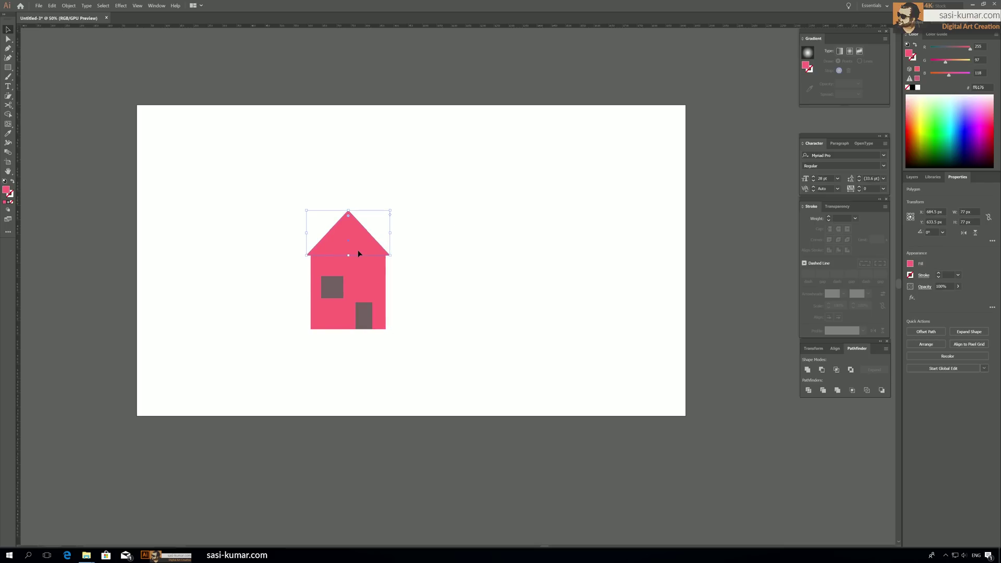
pyautogui.click(490, 274)
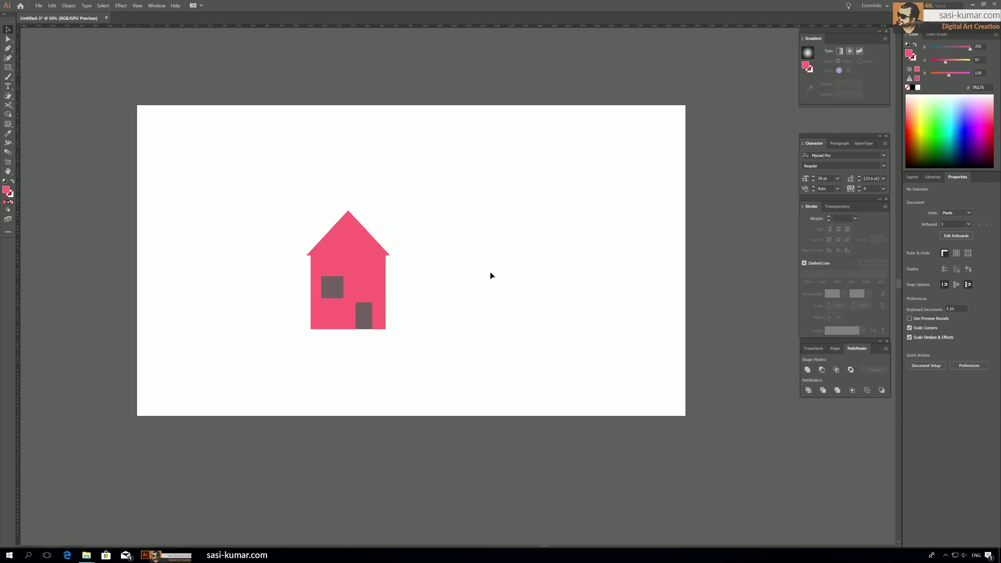
# Step: Extend the door slightly below the wall's bottom edge, to a height of about 102 px
pyautogui.click(349, 258)
pyautogui.click(355, 230)
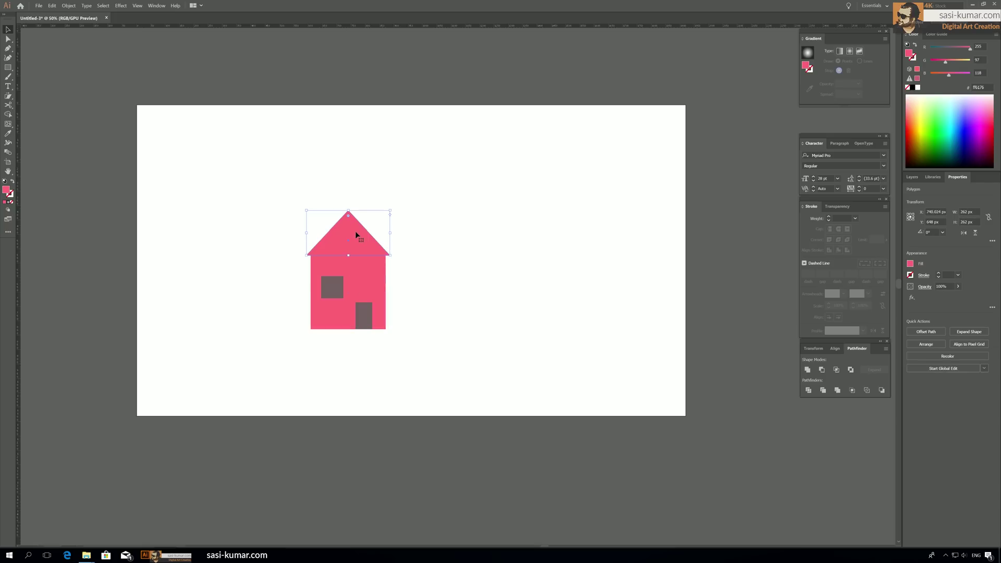
pyautogui.click(370, 279)
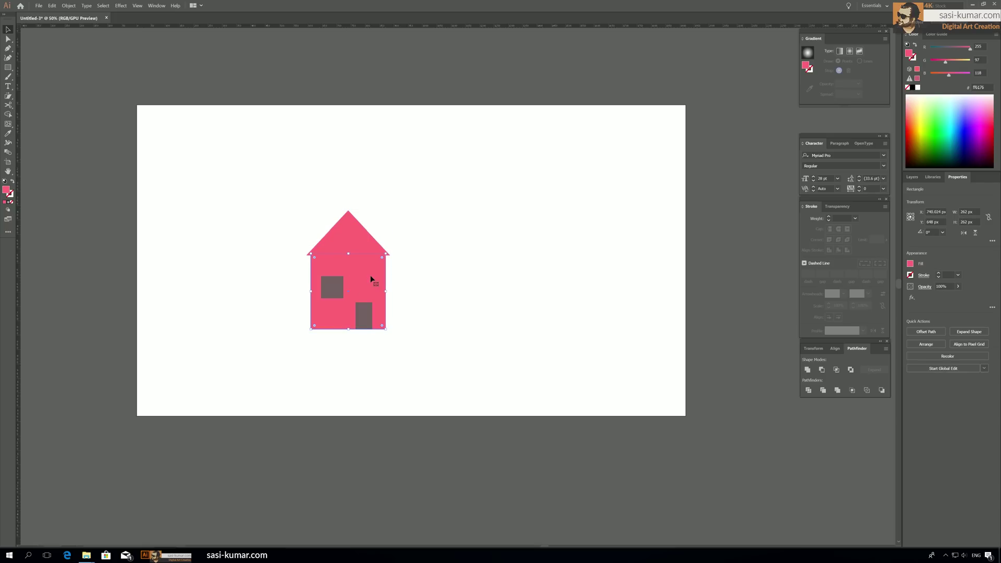
pyautogui.click(414, 330)
pyautogui.click(358, 327)
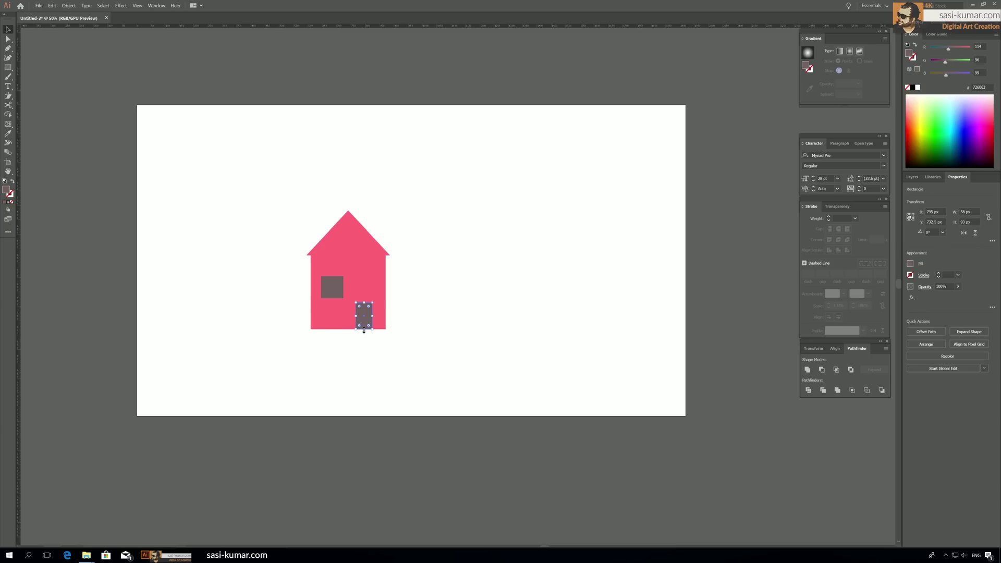
pyautogui.moveTo(363, 329); pyautogui.dragTo(364, 333)
pyautogui.click(391, 346)
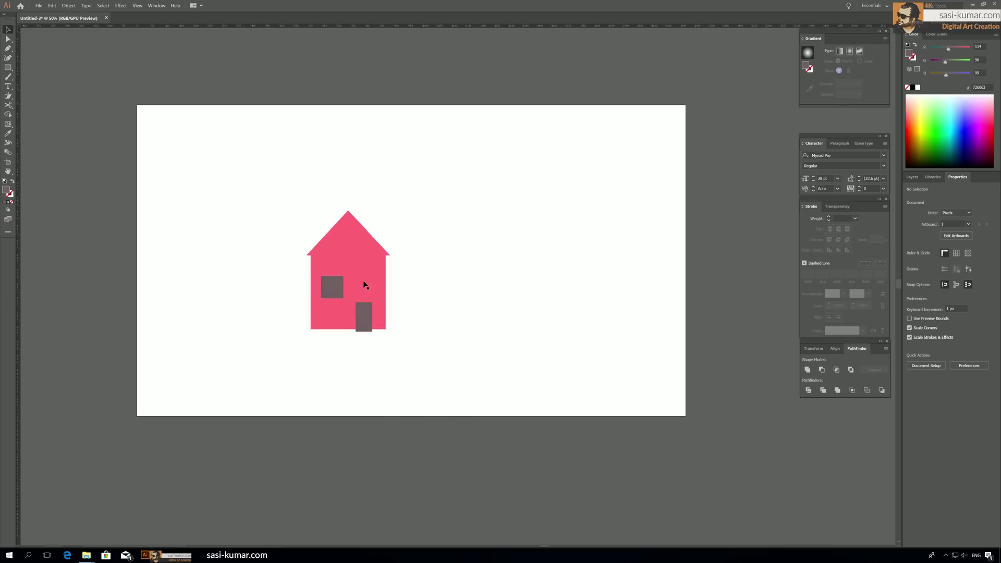
# Step: Merge the roof and wall square into one shape with the Pathfinder Unite mode
pyautogui.click(340, 225)
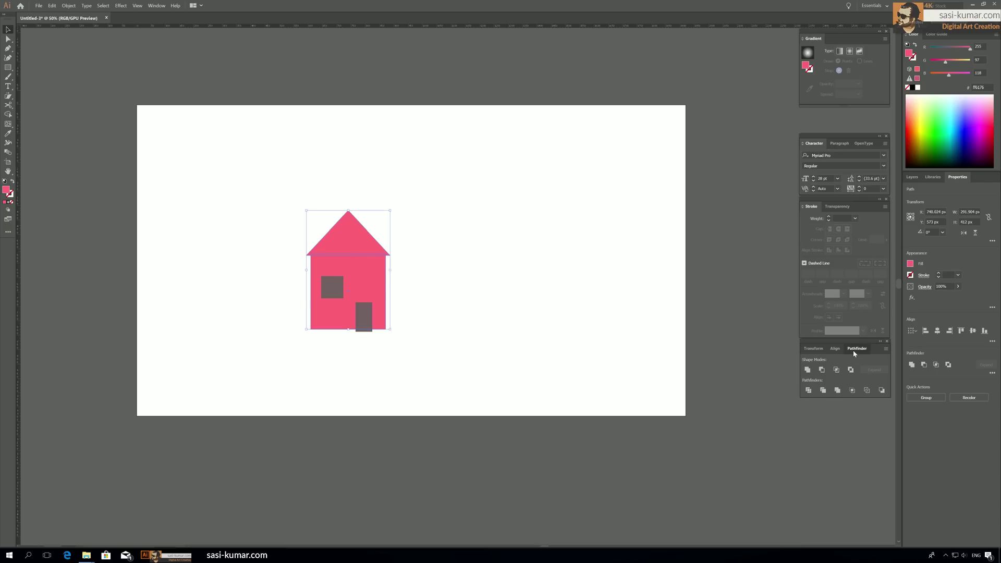
pyautogui.click(157, 5)
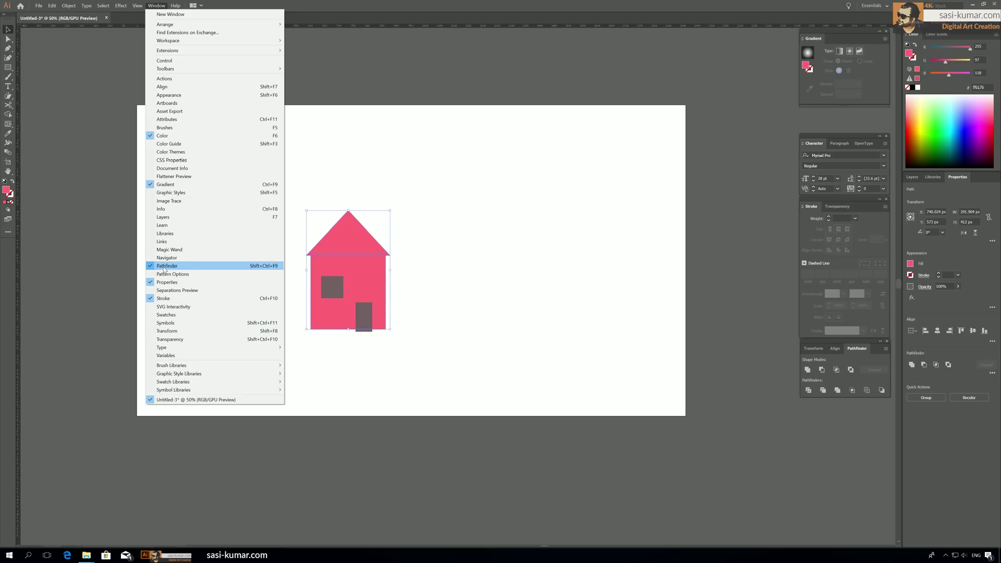
pyautogui.click(884, 360)
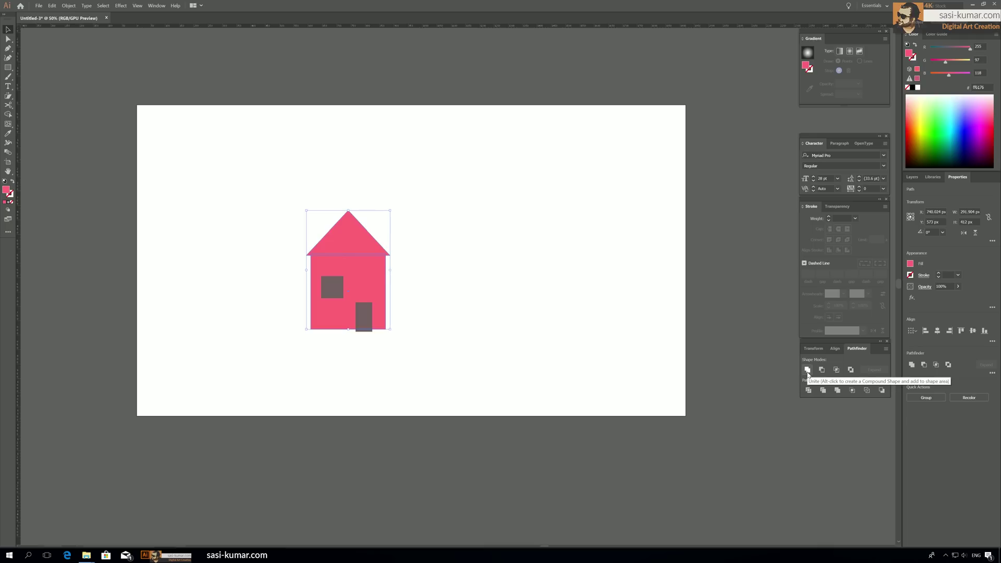
pyautogui.click(807, 370)
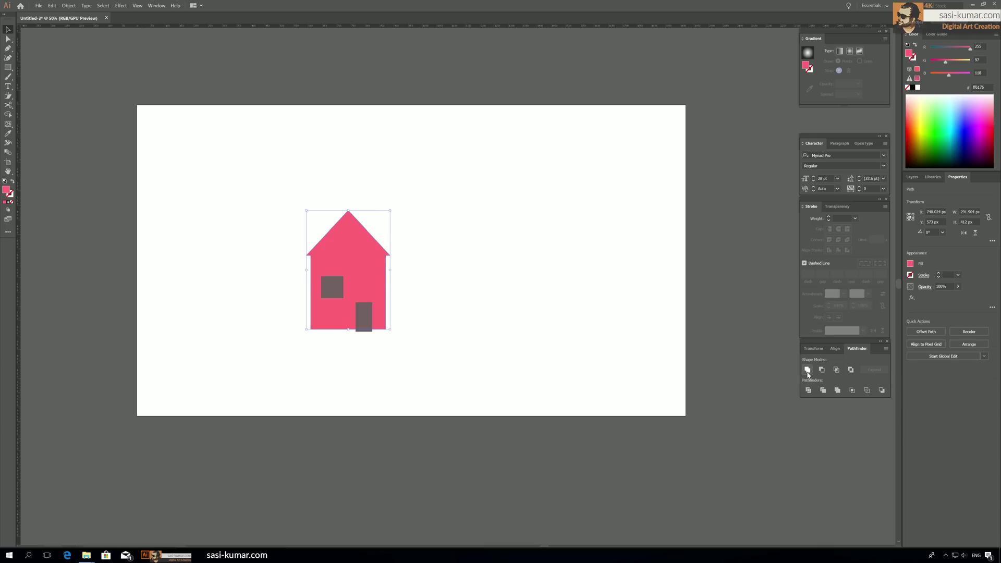
# Step: Move the two inner anchor points under the eaves down together so the undersides of the roof slope
pyautogui.press('a')
pyautogui.click(396, 270)
pyautogui.click(388, 258)
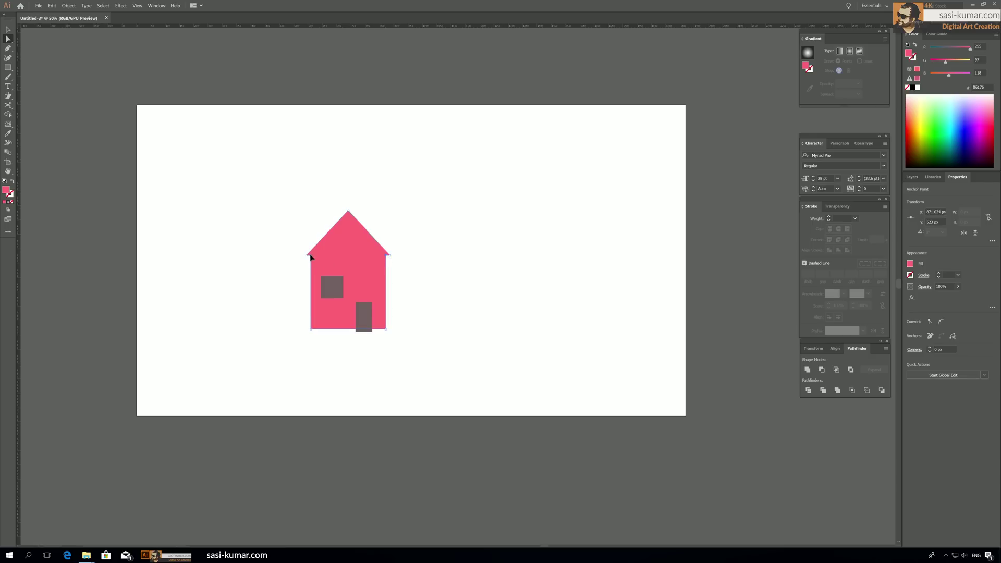
pyautogui.keyDown('shift'); pyautogui.click(308, 257); pyautogui.keyUp('shift')
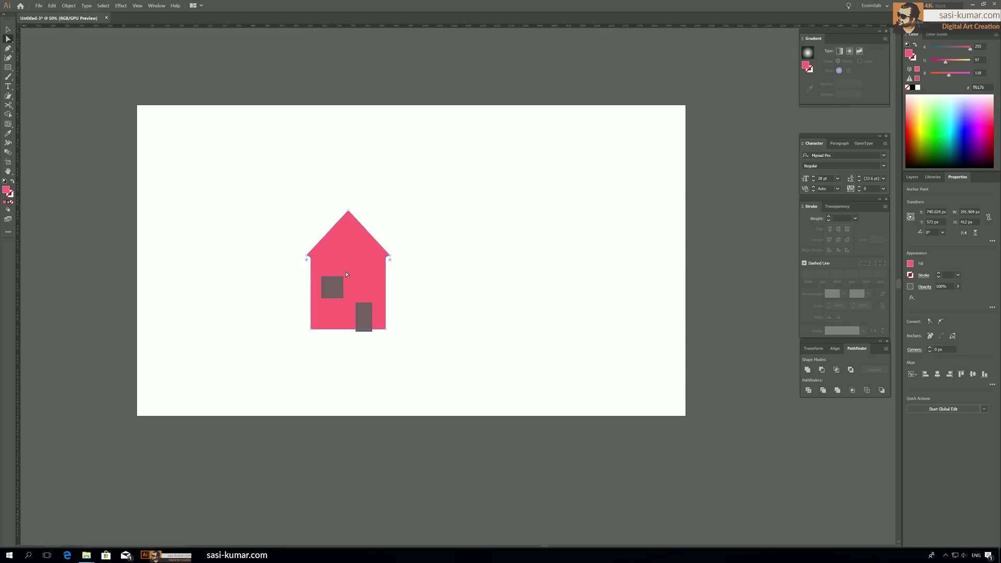
pyautogui.press('Down')
pyautogui.press('Down')
pyautogui.press('Down')
pyautogui.press('Down')
pyautogui.press('Down')
pyautogui.press('Down')
pyautogui.press('Down')
pyautogui.press('Down')
pyautogui.press('Down')
pyautogui.press('Down')
pyautogui.press('Down')
pyautogui.press('Down')
pyautogui.click(7, 30)
pyautogui.click(499, 226)
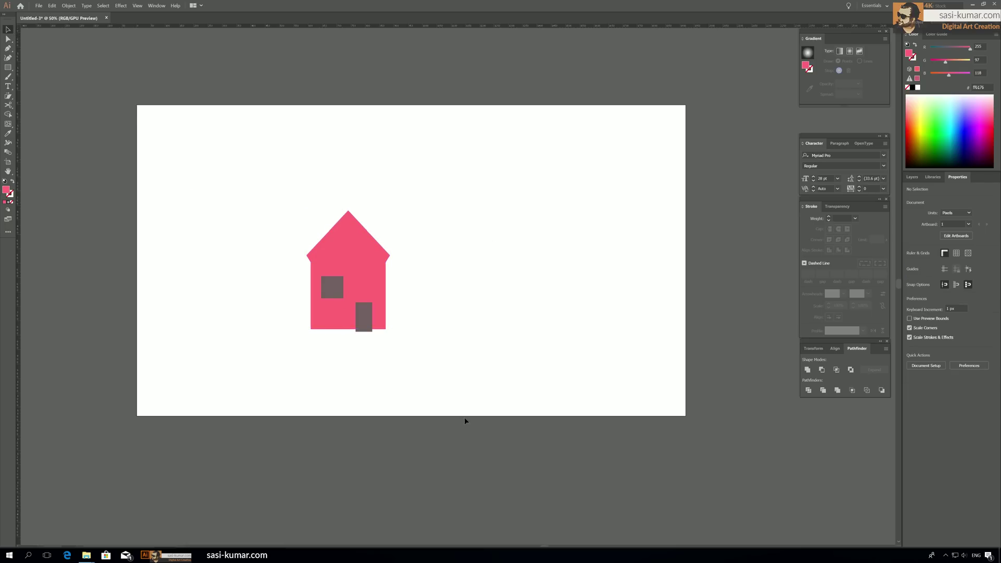
# Step: Cut the door and window out of the house shape with the Pathfinder Minus Front mode
pyautogui.click(364, 321)
pyautogui.click(332, 288)
pyautogui.click(358, 317)
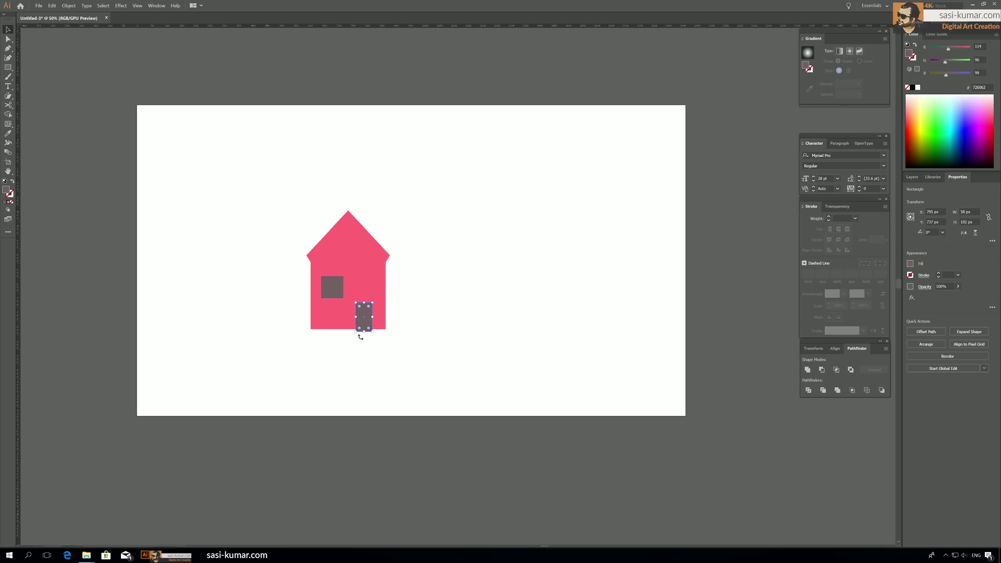
pyautogui.hotkey('ctrl', 'a')
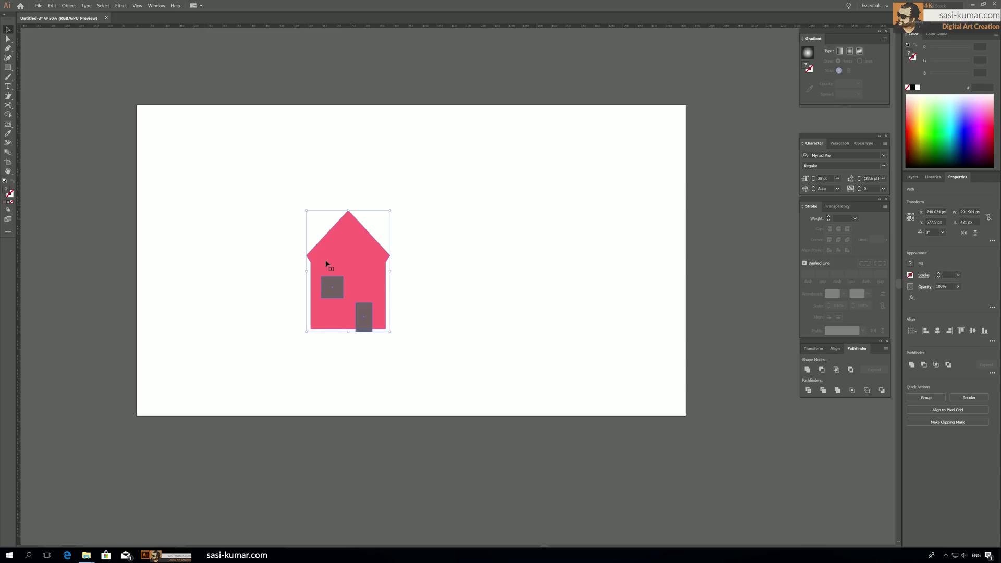
pyautogui.click(822, 370)
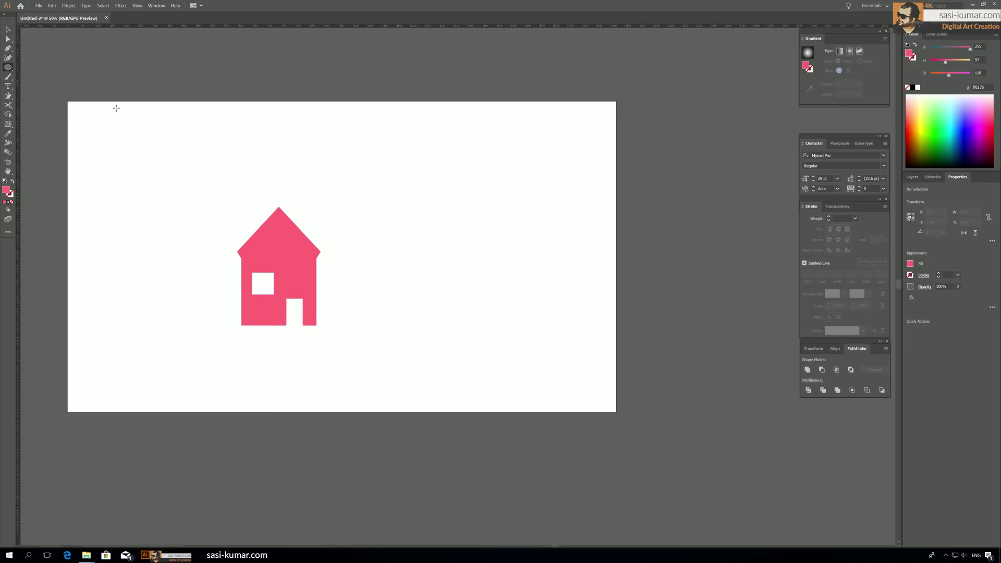
# Step: Draw a leaf shape about 110 by 245 px with the Pen tool and place it beside the roof
pyautogui.click(8, 48)
pyautogui.click(416, 328)
pyautogui.moveTo(414, 258); pyautogui.dragTo(452, 222)
pyautogui.click(414, 259)
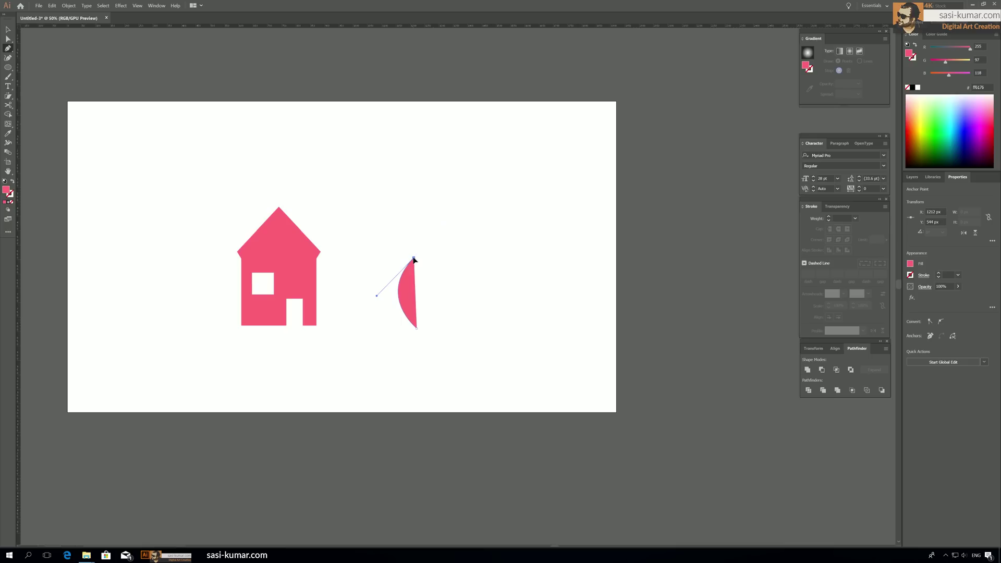
pyautogui.moveTo(416, 328); pyautogui.dragTo(386, 376)
pyautogui.click(7, 30)
pyautogui.click(321, 220)
pyautogui.moveTo(402, 279); pyautogui.dragTo(343, 224)
pyautogui.click(444, 322)
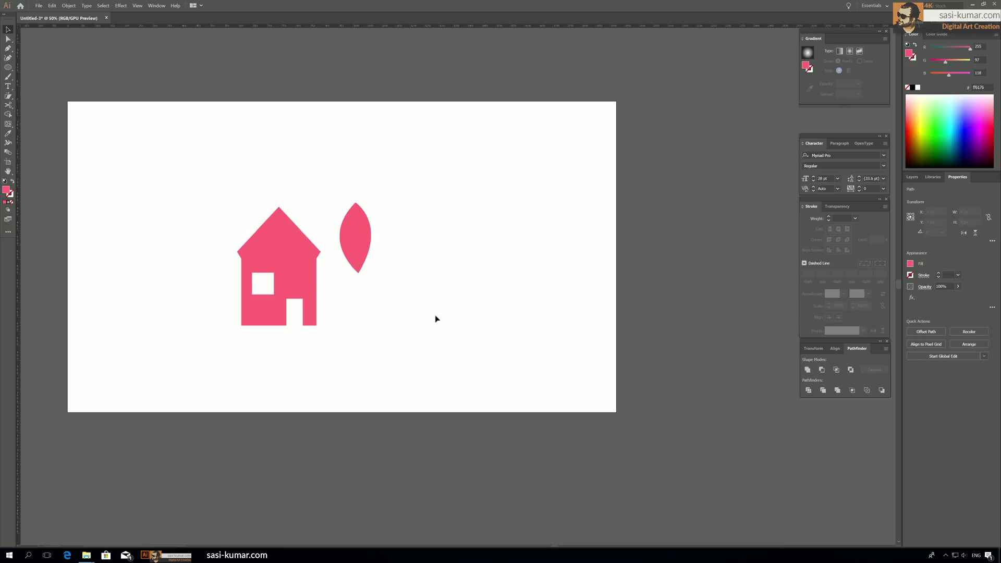
# Step: Widen the leaf to about 116 px by adjusting its lower anchor's handle, and move it closer to the roof
pyautogui.click(345, 227)
pyautogui.click(7, 38)
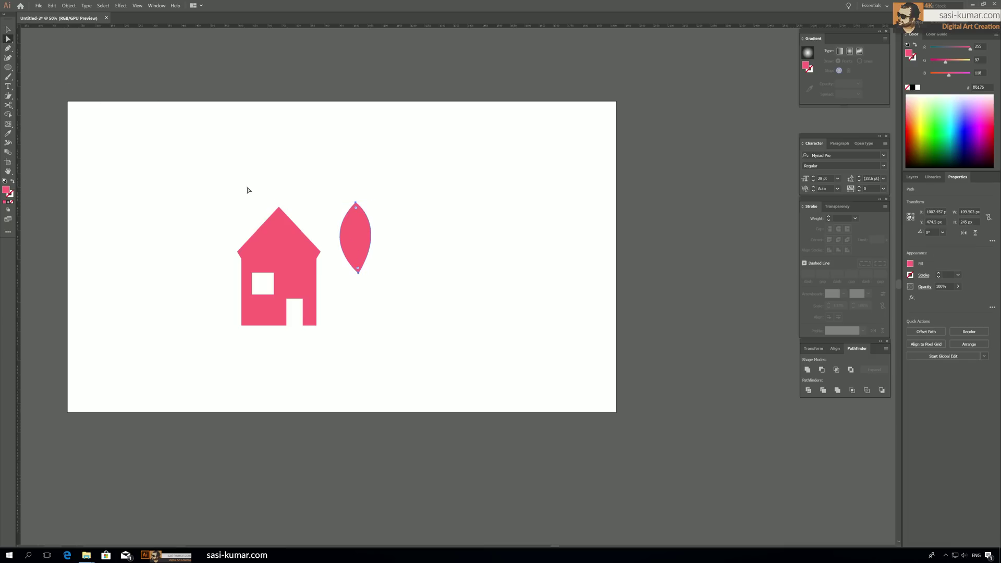
pyautogui.click(358, 271)
pyautogui.moveTo(388, 239); pyautogui.dragTo(392, 231)
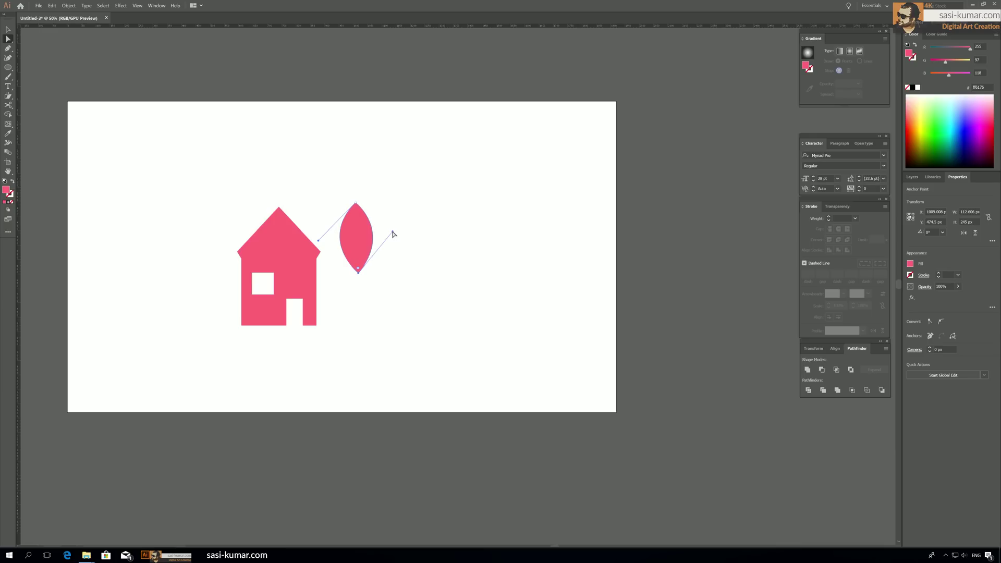
pyautogui.click(8, 29)
pyautogui.click(423, 184)
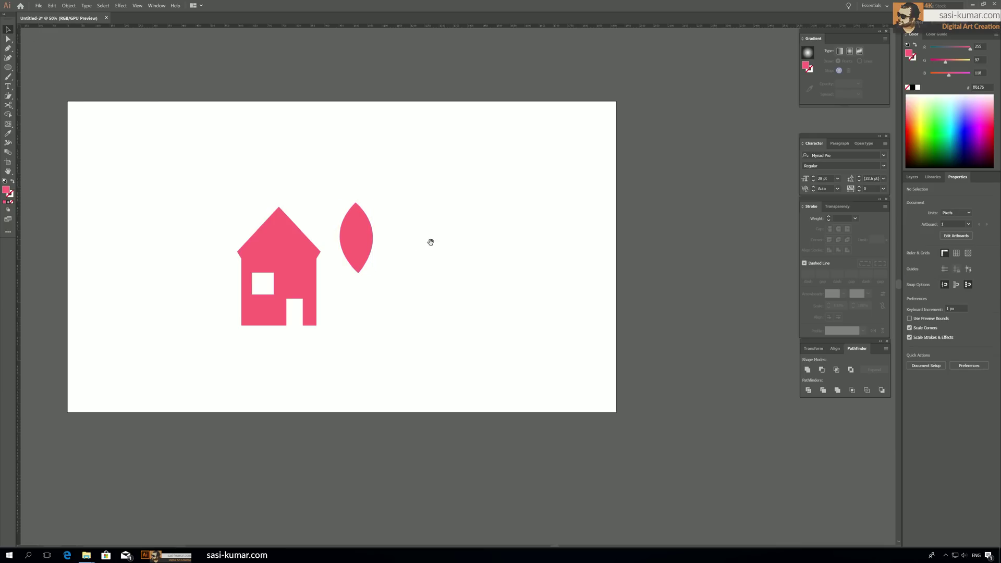
pyautogui.moveTo(423, 252); pyautogui.dragTo(419, 253)
pyautogui.moveTo(362, 236); pyautogui.dragTo(344, 231)
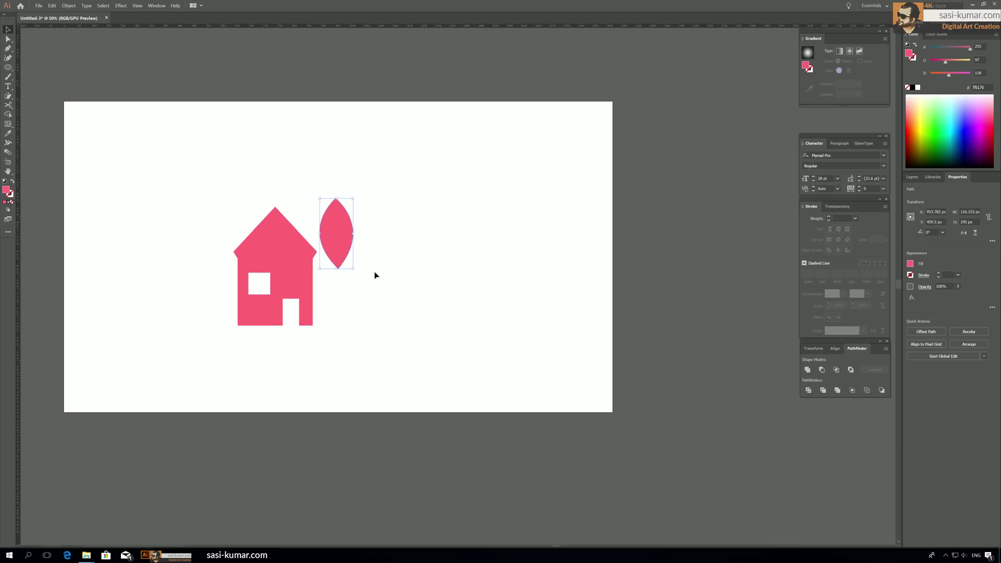
# Step: Draw a circle about 594 px in diameter with the Ellipse tool, to the right of the house and leaf
pyautogui.click(9, 70)
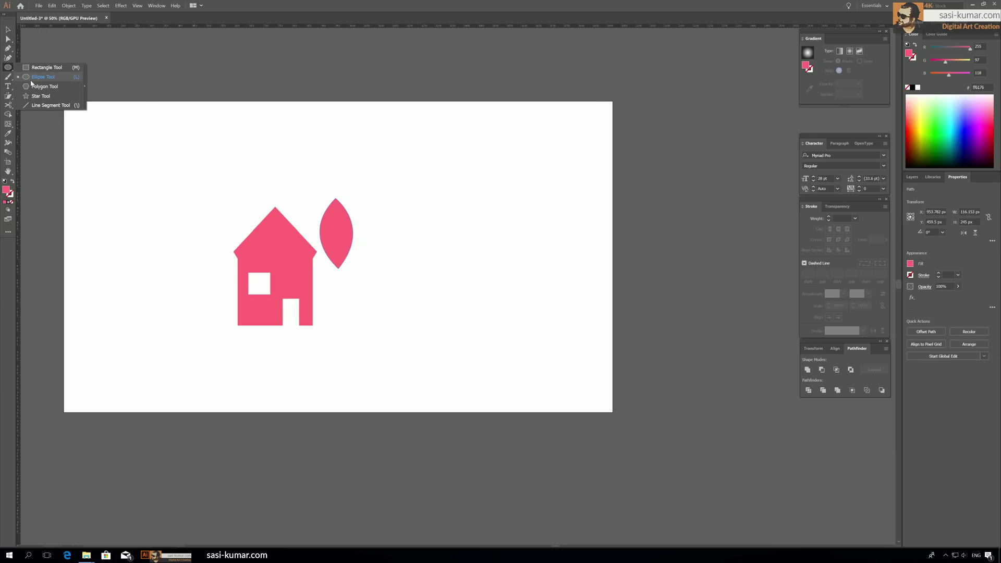
pyautogui.click(31, 79)
pyautogui.moveTo(395, 181); pyautogui.dragTo(521, 351)
pyautogui.press('v')
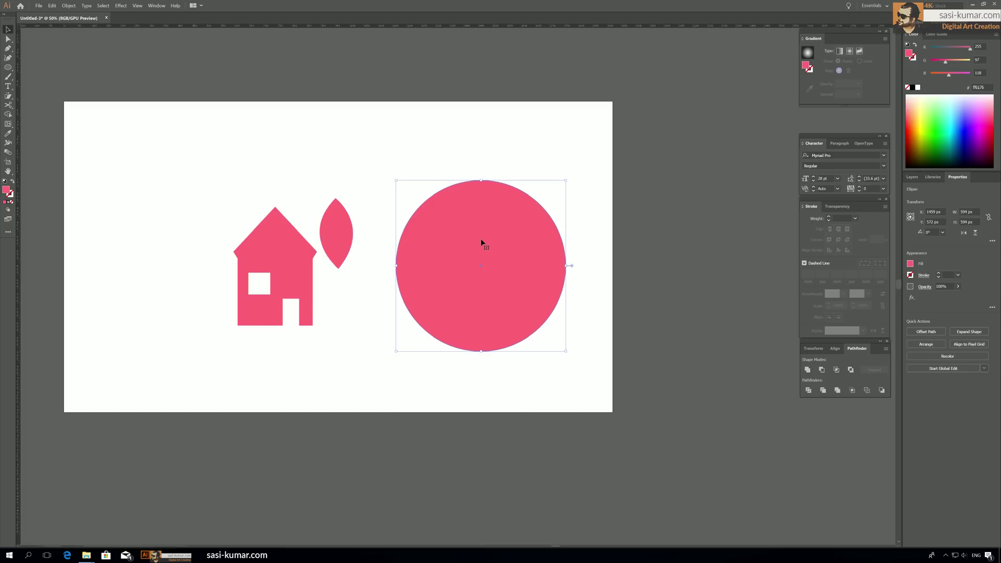
# Step: Paste a copy of the circle in front and move it about 500 px to the right, partly overlapping the original
pyautogui.moveTo(535, 154); pyautogui.dragTo(420, 145)
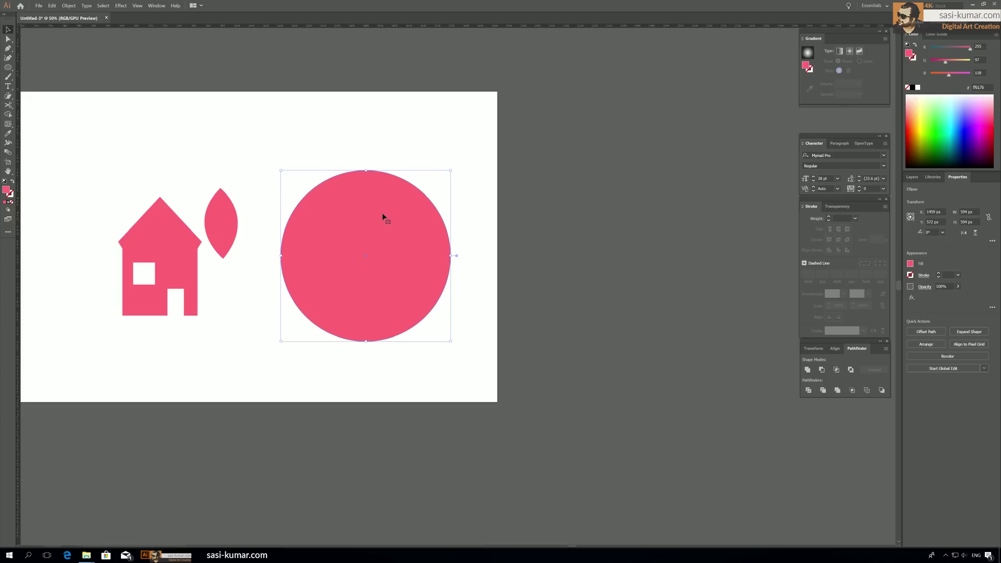
pyautogui.click(53, 6)
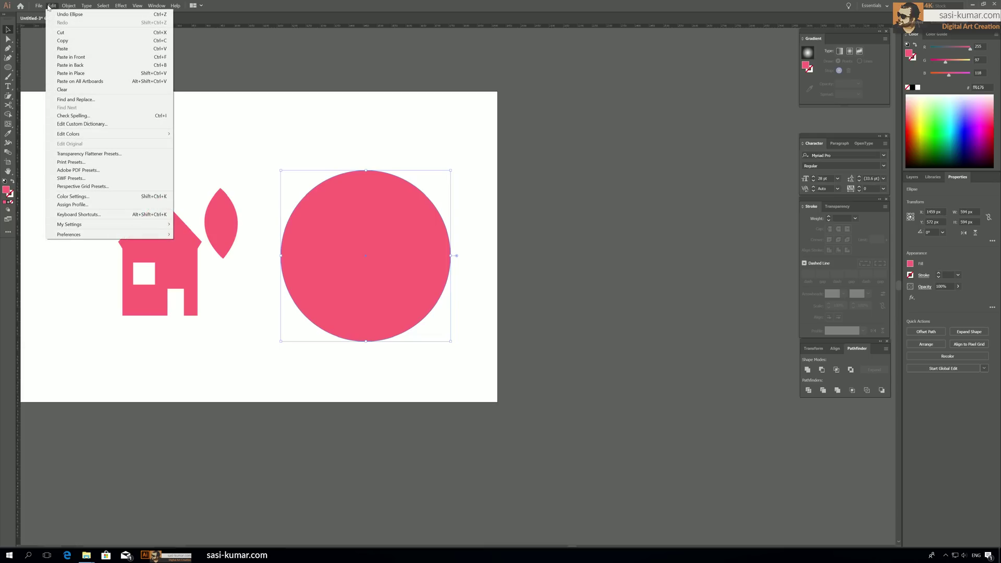
pyautogui.click(87, 57)
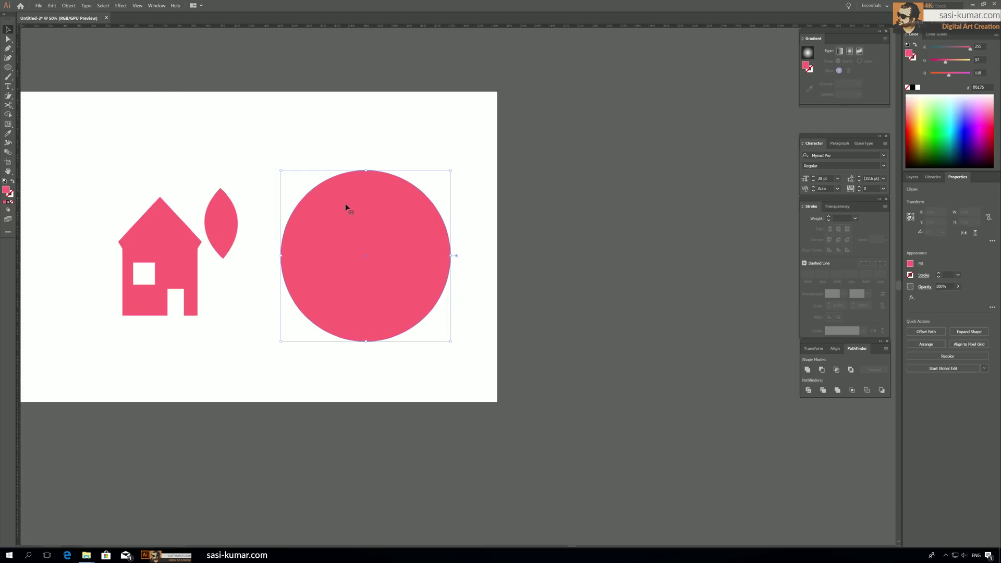
pyautogui.moveTo(315, 210); pyautogui.dragTo(458, 208)
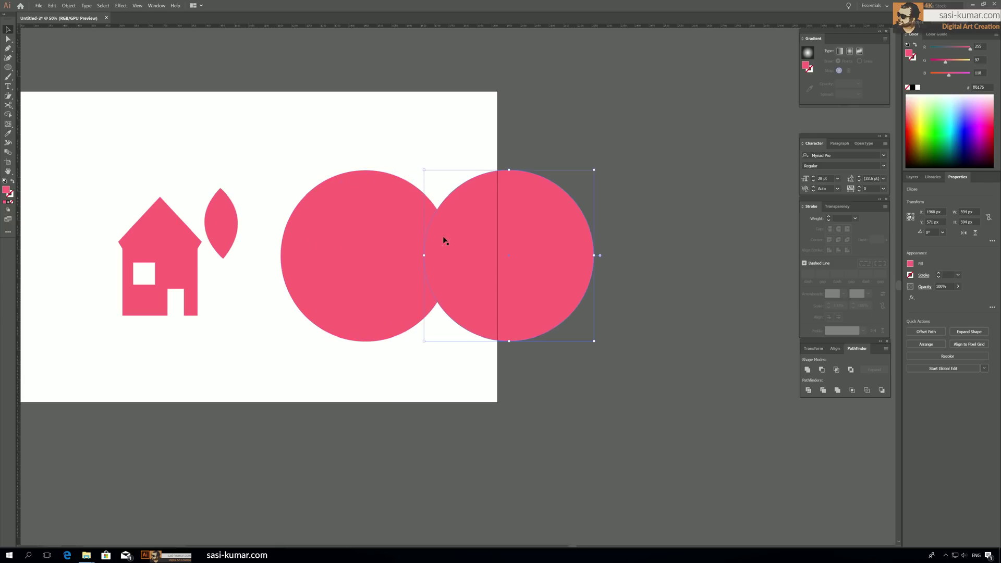
# Step: Intersect the two overlapping circles with Pathfinder so only their leaf-shaped overlap is left
pyautogui.click(355, 230)
pyautogui.click(499, 239)
pyautogui.click(608, 405)
pyautogui.click(414, 271)
pyautogui.keyDown('shift'); pyautogui.click(487, 284); pyautogui.keyUp('shift')
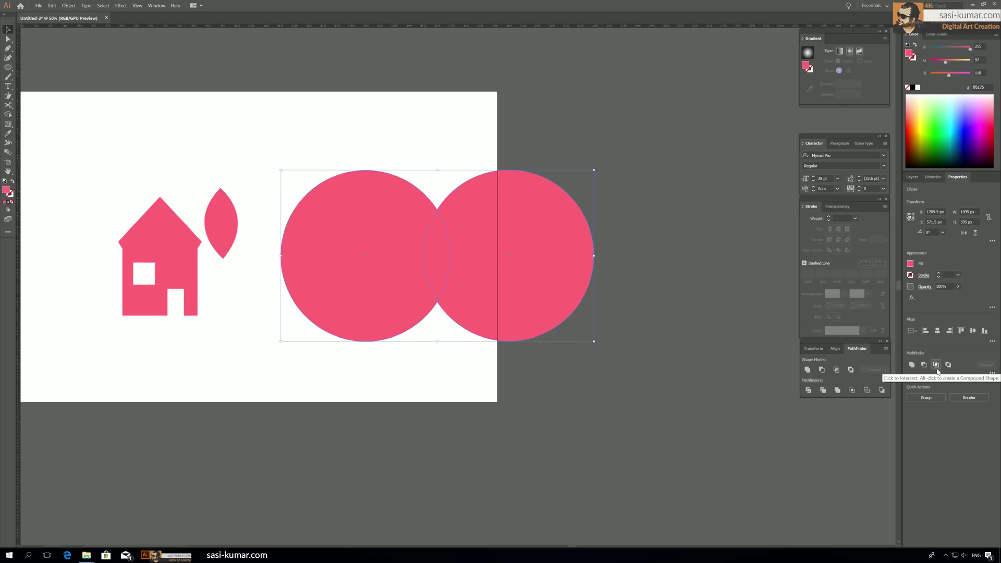
pyautogui.click(840, 369)
# Step: Move the intersected leaf closer to the house and delete the older leaf drawn with the Pen tool
pyautogui.click(380, 300)
pyautogui.moveTo(437, 261); pyautogui.dragTo(322, 263)
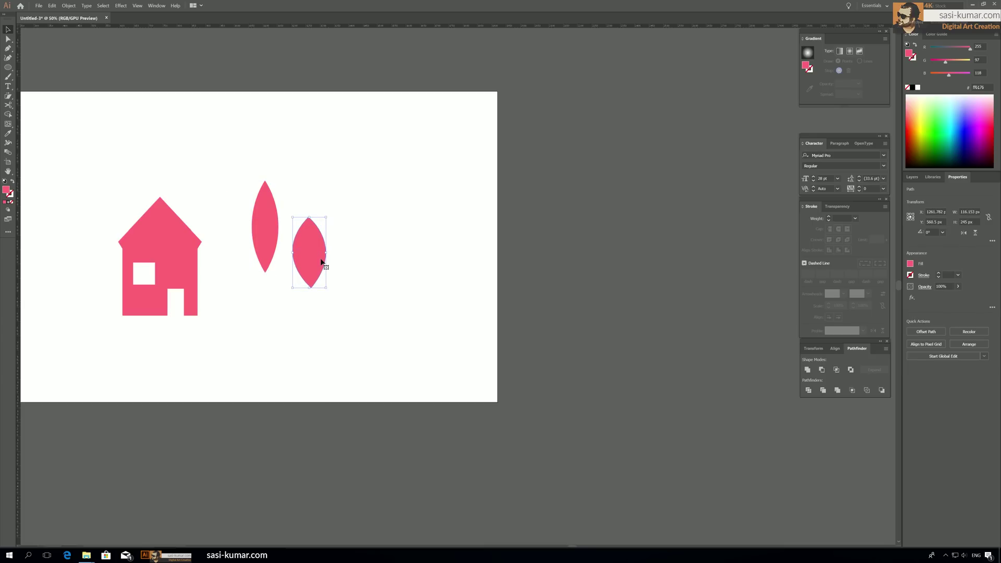
pyautogui.press('Delete')
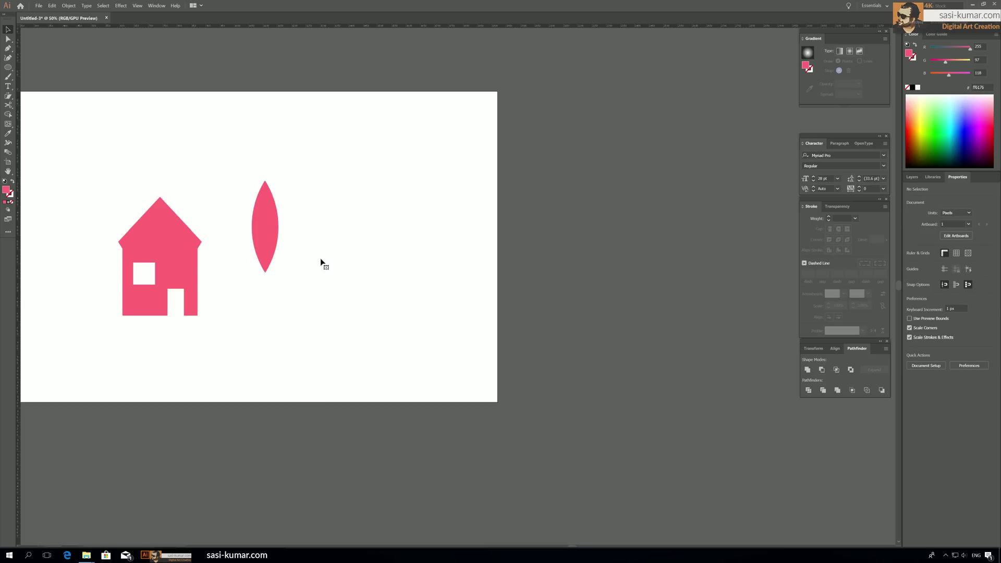
# Step: Move the leaf up and farther right of the house, to about X 1305 px, Y 305 px
pyautogui.moveTo(319, 248); pyautogui.dragTo(404, 220)
pyautogui.scroll(2, 404, 220)
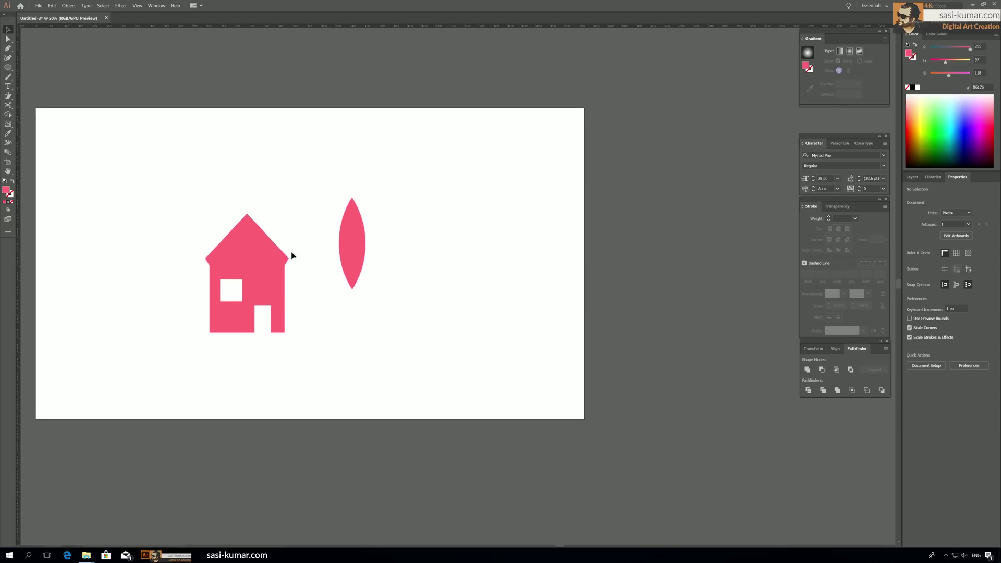
pyautogui.click(353, 253)
pyautogui.moveTo(354, 253); pyautogui.dragTo(405, 217)
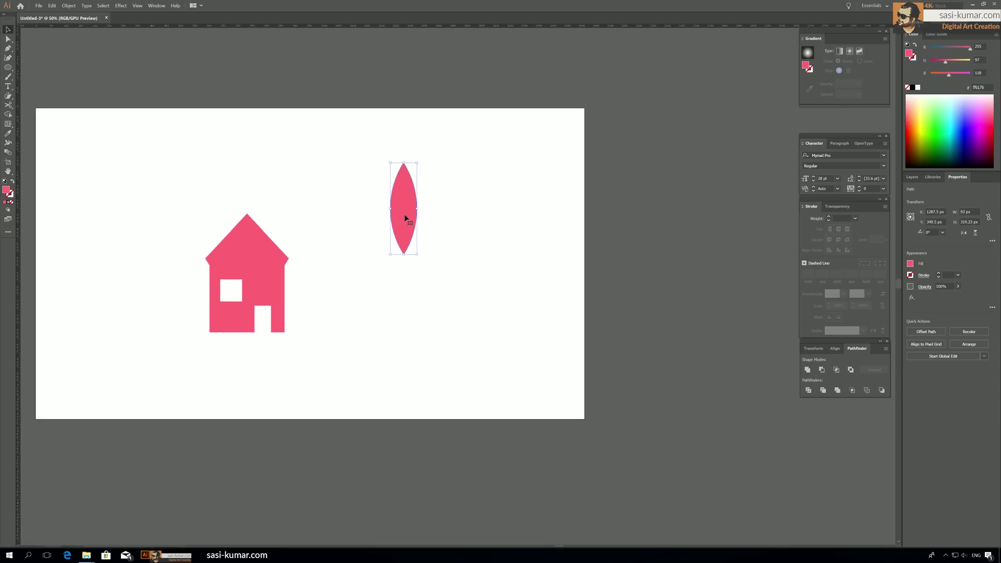
pyautogui.moveTo(405, 218); pyautogui.dragTo(410, 207)
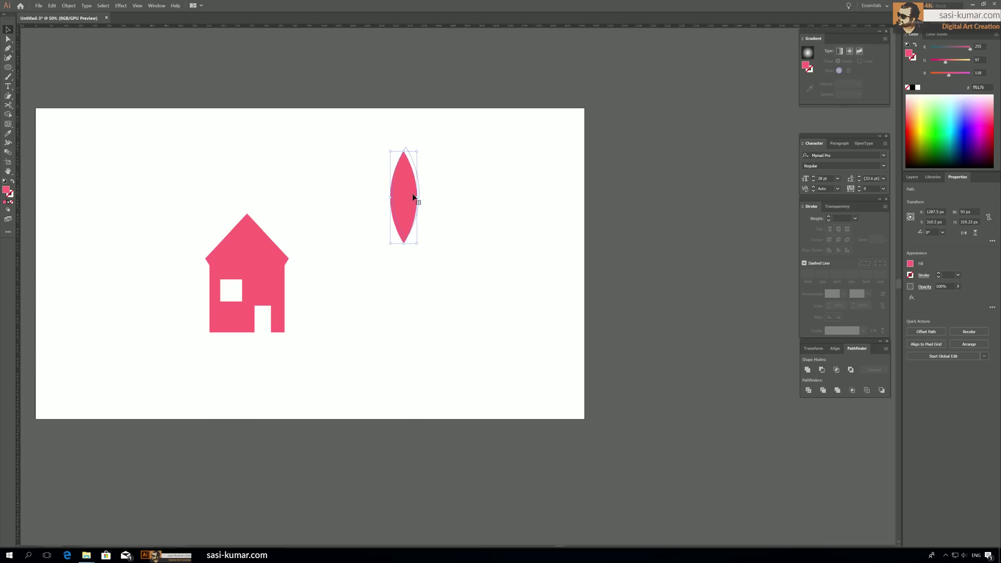
pyautogui.moveTo(412, 198); pyautogui.dragTo(418, 196)
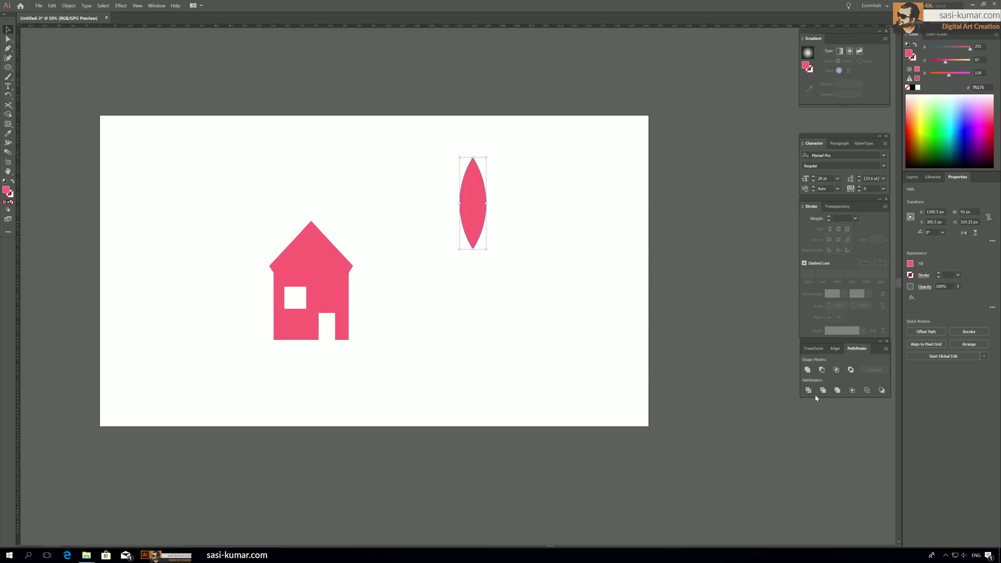
# Step: Move the leaf off the artboard, far to the upper right, at about X 4462 px, Y -1537 px
pyautogui.click(506, 350)
pyautogui.click(467, 220)
pyautogui.moveTo(471, 197); pyautogui.dragTo(512, 234)
pyautogui.hotkey('ctrl', '-')
pyautogui.hotkey('ctrl', '-')
pyautogui.hotkey('ctrl', '-')
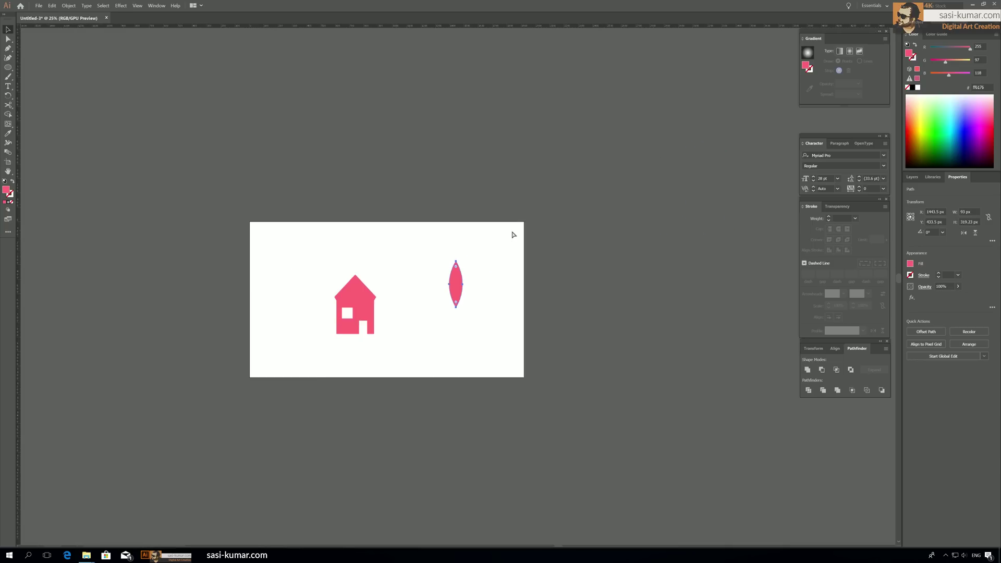
pyautogui.moveTo(456, 281); pyautogui.dragTo(744, 92)
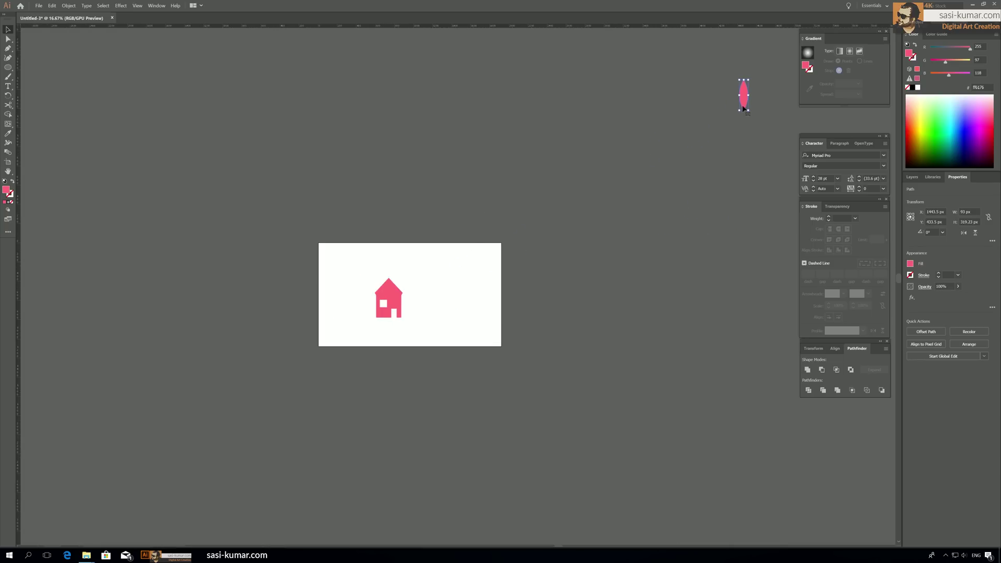
pyautogui.click(707, 203)
pyautogui.moveTo(707, 203); pyautogui.dragTo(604, 232)
pyautogui.click(642, 135)
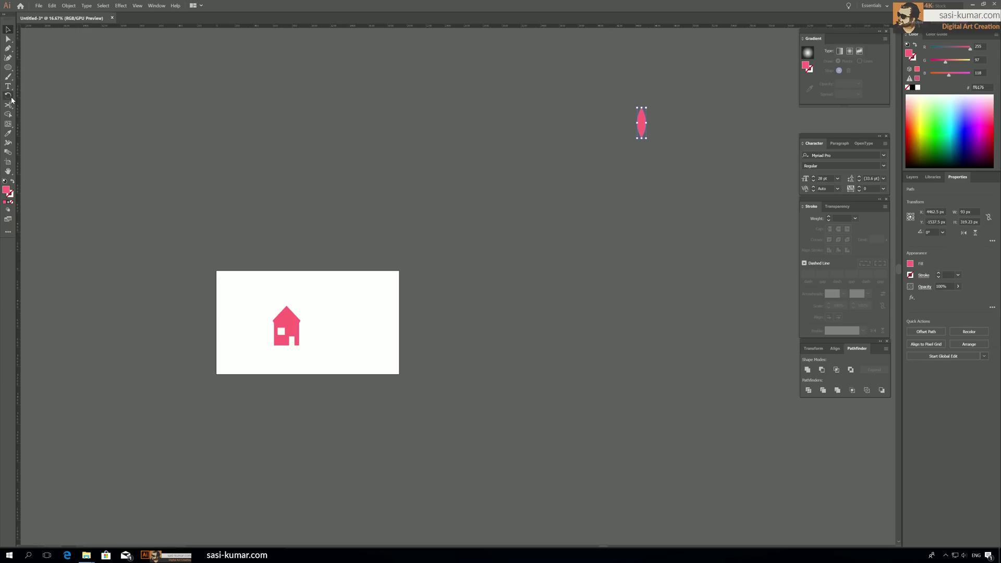
pyautogui.click(641, 125)
pyautogui.moveTo(640, 125); pyautogui.dragTo(770, 47)
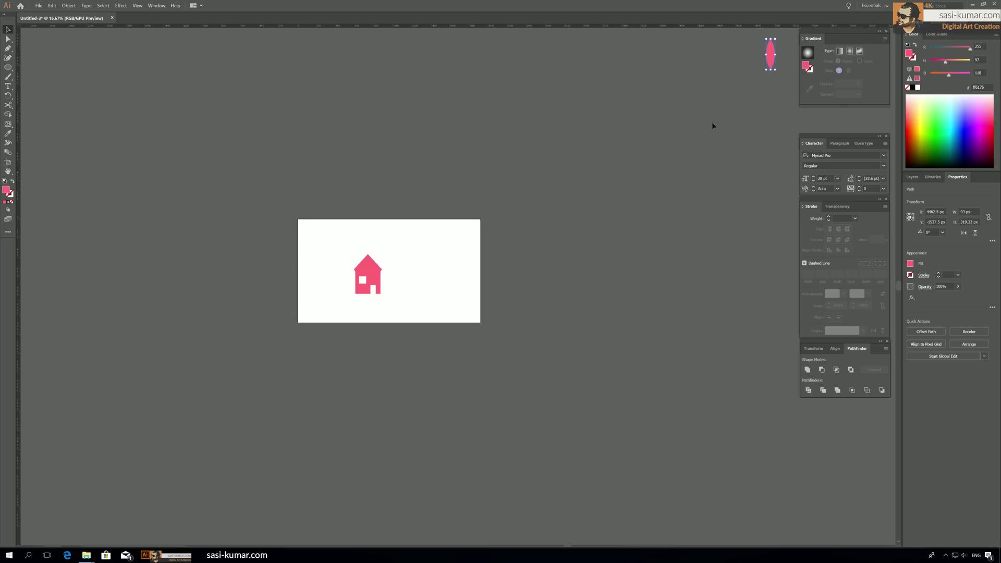
pyautogui.click(712, 122)
# Step: Delete the house from the artboard
pyautogui.moveTo(549, 178); pyautogui.dragTo(643, 149)
pyautogui.hotkey('ctrl', '+')
pyautogui.hotkey('ctrl', '+')
pyautogui.hotkey('ctrl', '+')
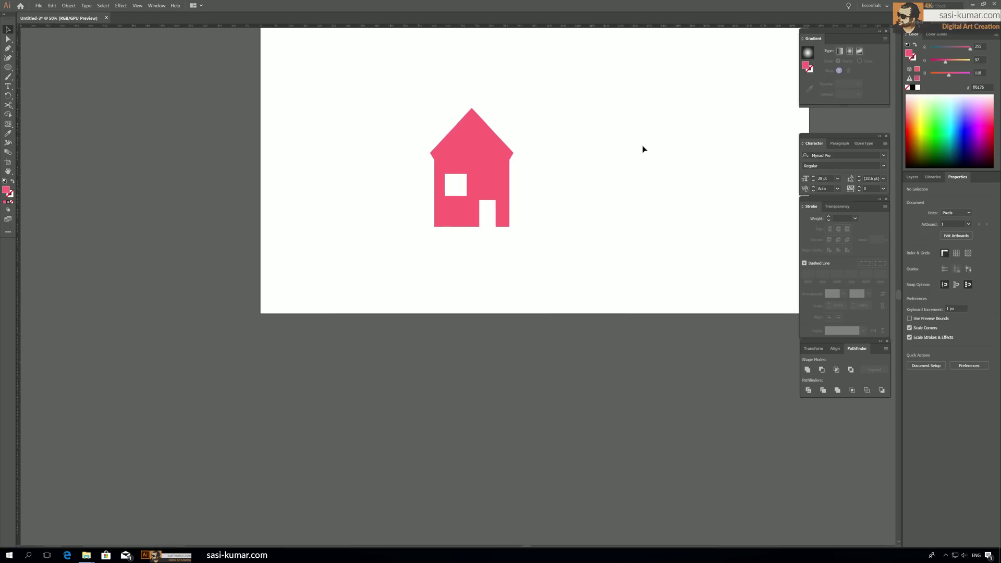
pyautogui.moveTo(447, 79); pyautogui.dragTo(351, 174)
pyautogui.moveTo(439, 360); pyautogui.dragTo(148, 102)
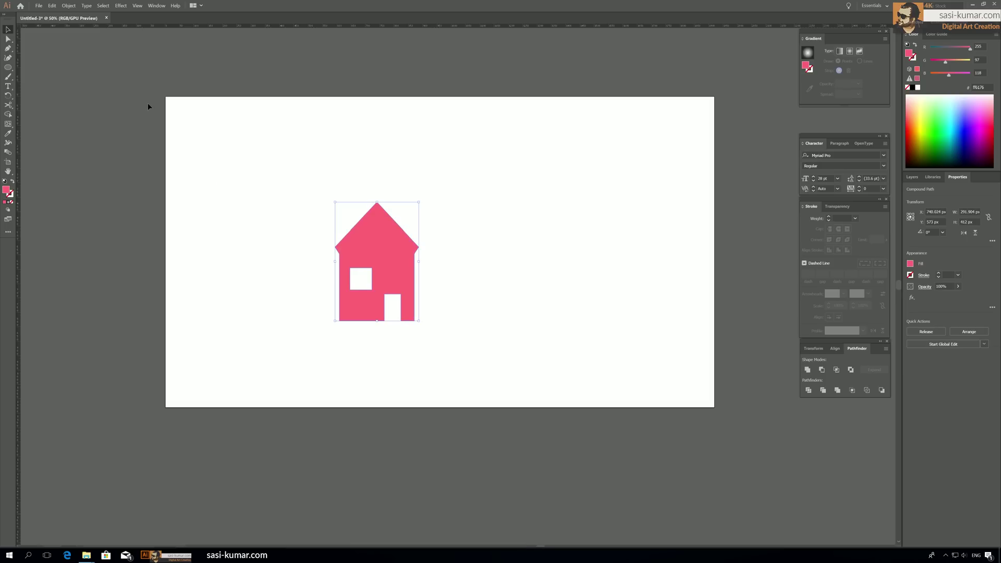
pyautogui.press('Delete')
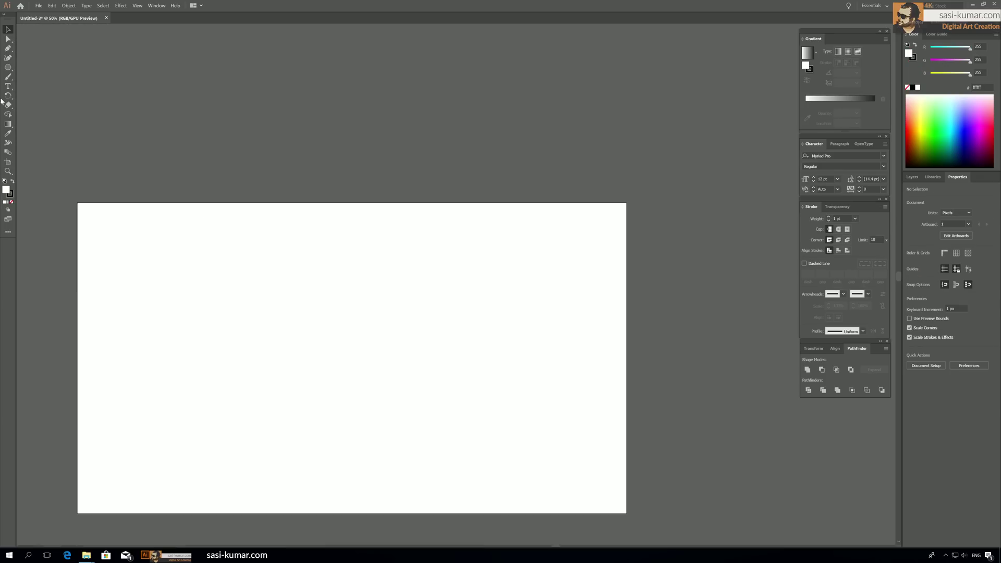
# Step: Draw two wavy freehand curves on the artboard's left half with the Paintbrush tool
pyautogui.click(11, 79)
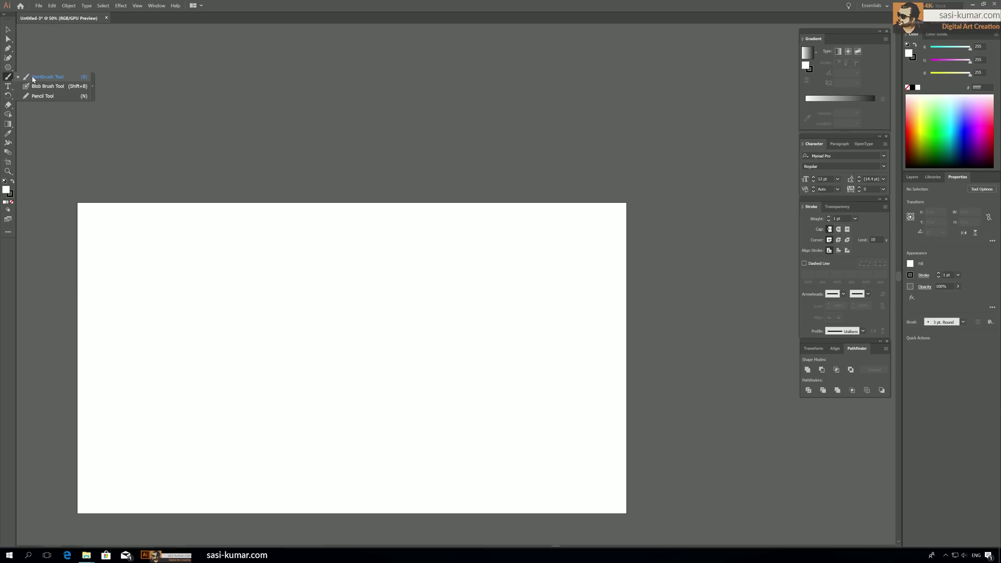
pyautogui.click(32, 77)
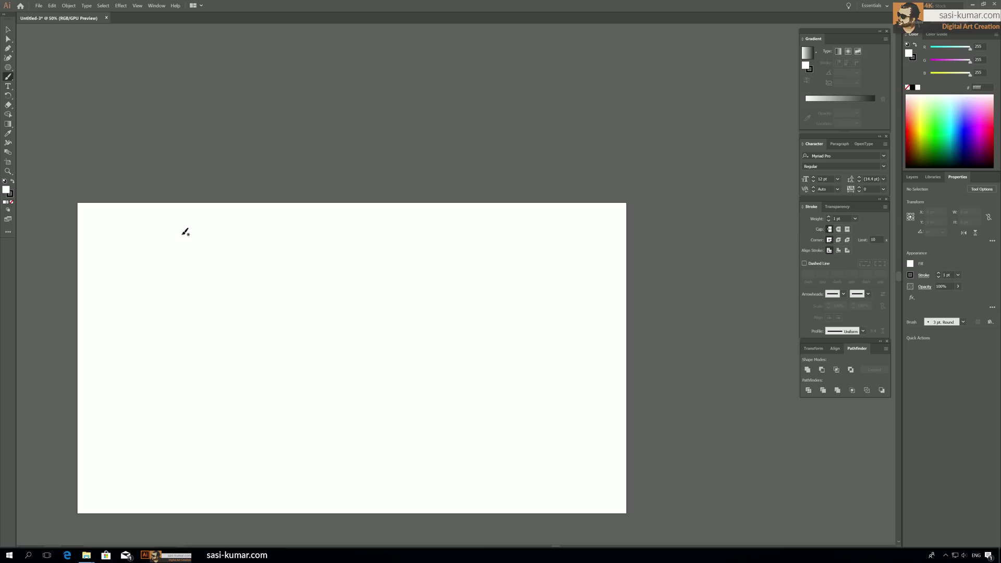
pyautogui.moveTo(137, 241)
pyautogui.mouseDown()
pyautogui.moveTo(179, 290)
pyautogui.moveTo(304, 253)
pyautogui.mouseUp()
pyautogui.moveTo(360, 274); pyautogui.dragTo(142, 357)
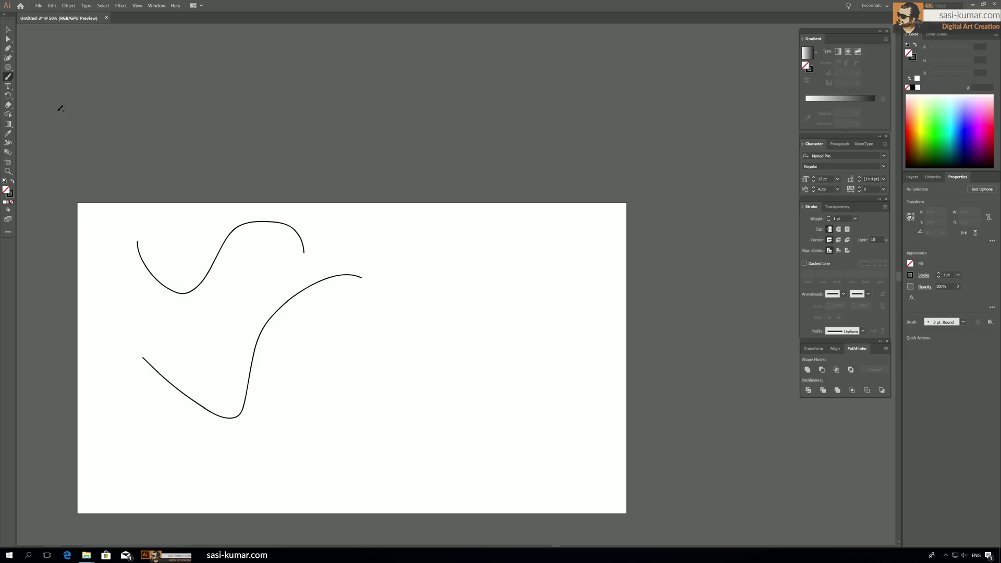
# Step: Set the Paintbrush tool's fidelity all the way to Smooth
pyautogui.doubleClick(8, 79)
pyautogui.moveTo(503, 214)
pyautogui.mouseDown()
pyautogui.moveTo(361, 149)
pyautogui.moveTo(358, 133)
pyautogui.mouseUp()
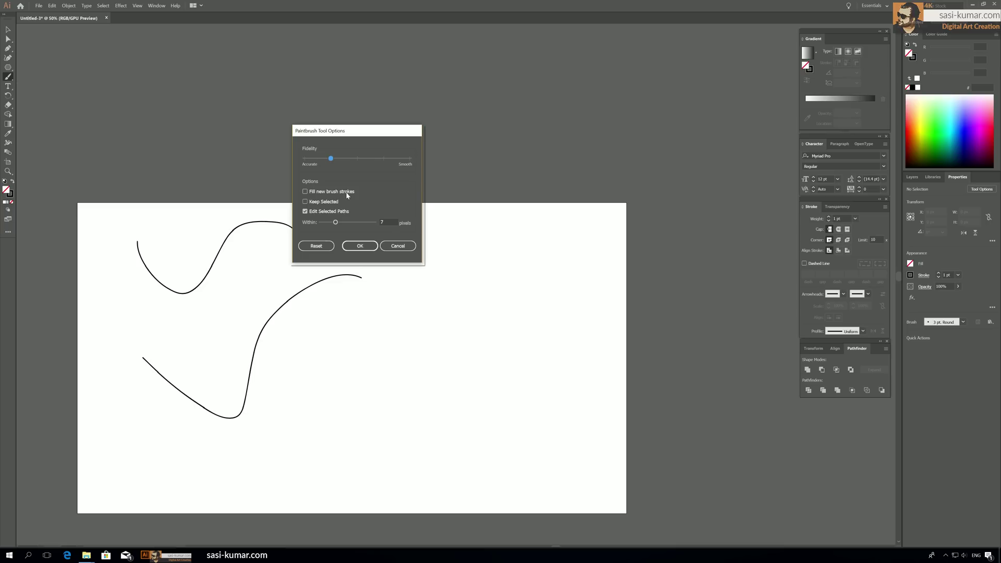
pyautogui.moveTo(331, 159); pyautogui.dragTo(409, 159)
pyautogui.click(359, 245)
# Step: Paint test strokes over the artboard, including a wave, an open loop, a zigzag and sweeping curves
pyautogui.moveTo(384, 410); pyautogui.dragTo(505, 358)
pyautogui.moveTo(496, 245)
pyautogui.mouseDown()
pyautogui.moveTo(475, 295)
pyautogui.moveTo(525, 251)
pyautogui.mouseUp()
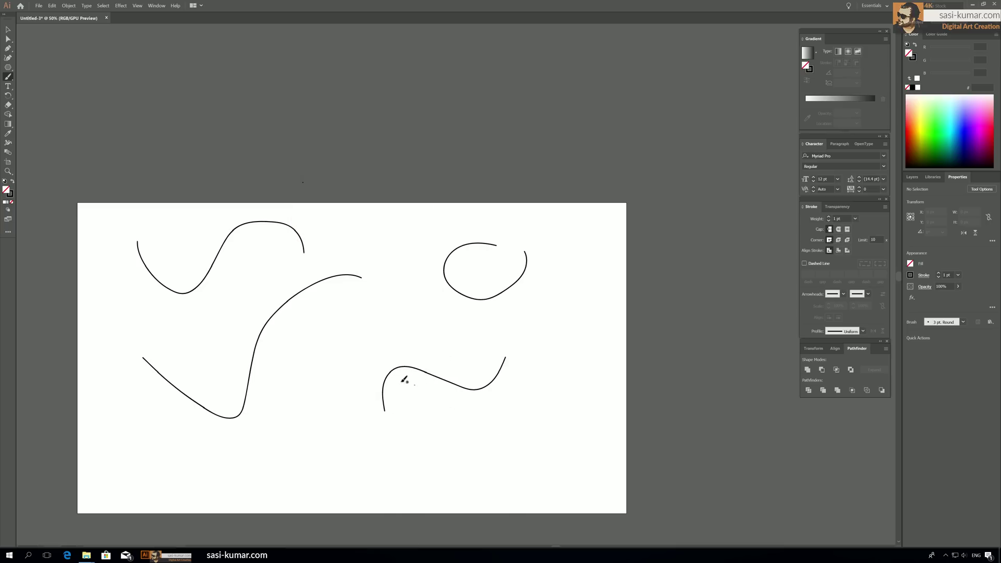
pyautogui.moveTo(211, 275); pyautogui.dragTo(205, 356)
pyautogui.moveTo(255, 319); pyautogui.dragTo(332, 245)
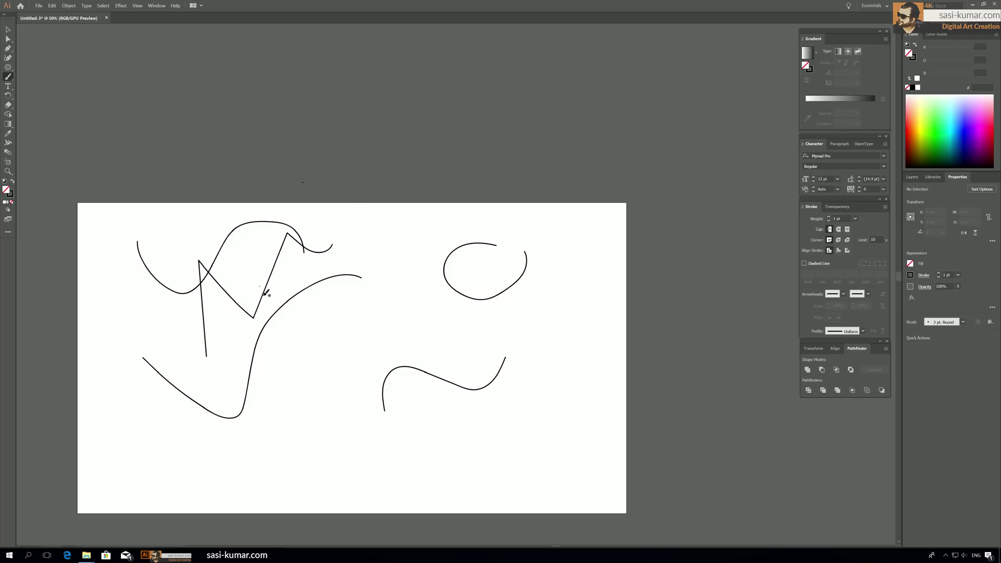
pyautogui.moveTo(372, 410); pyautogui.dragTo(384, 290)
pyautogui.moveTo(404, 326)
pyautogui.mouseDown()
pyautogui.moveTo(397, 409)
pyautogui.moveTo(377, 405)
pyautogui.mouseUp()
pyautogui.rightClick(261, 169)
pyautogui.click(204, 235)
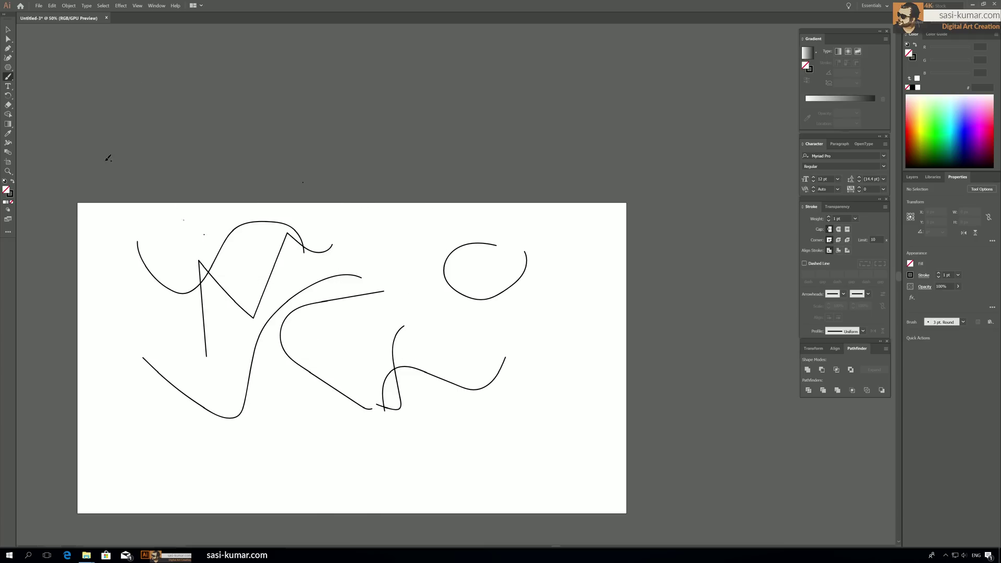
# Step: Set the Paintbrush fidelity about midway between Accurate and Smooth, and paint several more test curves on the artboard's lower right
pyautogui.doubleClick(8, 79)
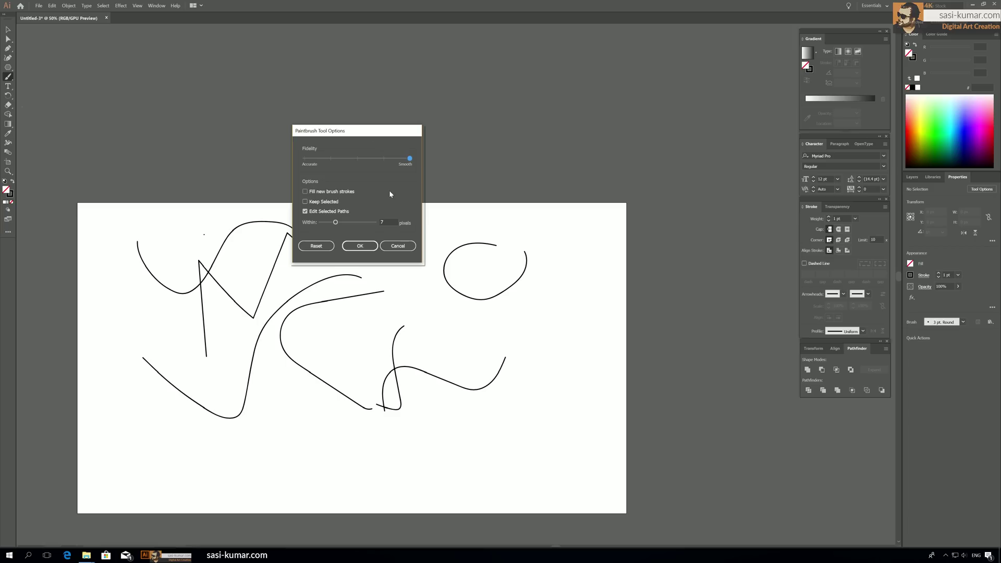
pyautogui.moveTo(410, 164); pyautogui.dragTo(365, 161)
pyautogui.click(361, 246)
pyautogui.moveTo(354, 460)
pyautogui.mouseDown()
pyautogui.moveTo(297, 419)
pyautogui.moveTo(321, 420)
pyautogui.moveTo(346, 352)
pyautogui.moveTo(413, 308)
pyautogui.moveTo(427, 282)
pyautogui.mouseUp()
pyautogui.moveTo(522, 311); pyautogui.dragTo(408, 412)
pyautogui.moveTo(408, 446)
pyautogui.mouseDown()
pyautogui.moveTo(390, 462)
pyautogui.moveTo(349, 400)
pyautogui.mouseUp()
pyautogui.moveTo(455, 428)
pyautogui.mouseDown()
pyautogui.moveTo(429, 472)
pyautogui.moveTo(501, 473)
pyautogui.mouseUp()
# Step: Select all the brush strokes and delete them to clear the artboard
pyautogui.click(11, 31)
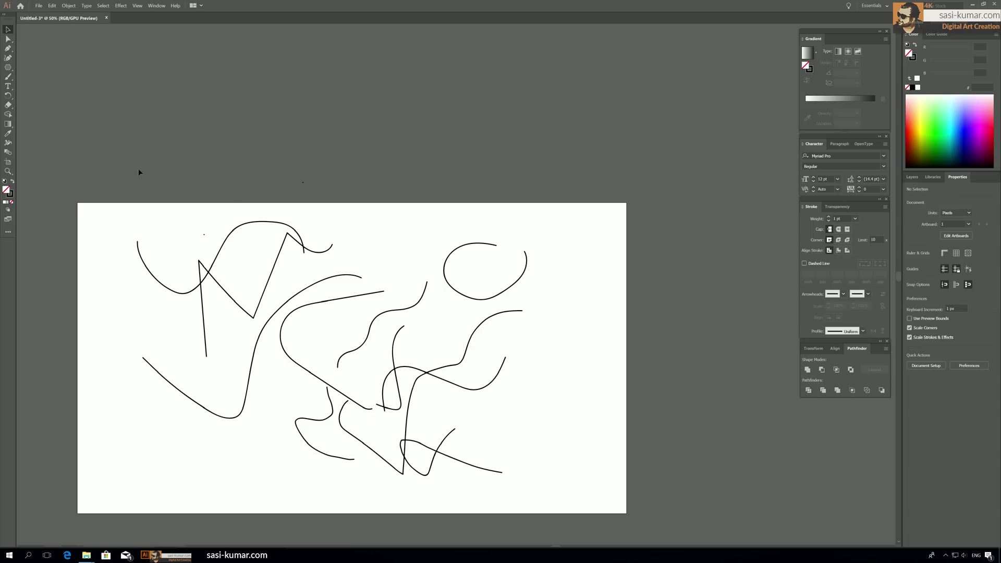
pyautogui.hotkey('ctrl', 'a')
pyautogui.press('Delete')
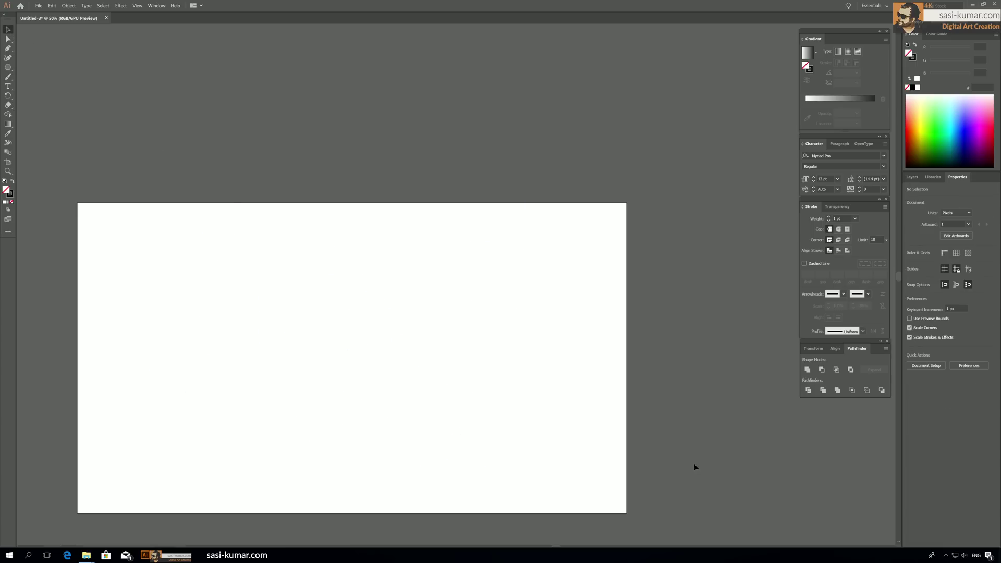
# Step: Draw several overlapping freehand curves around the artboard's upper middle with the Pencil tool, and leave them deselected
pyautogui.moveTo(413, 380); pyautogui.dragTo(410, 329)
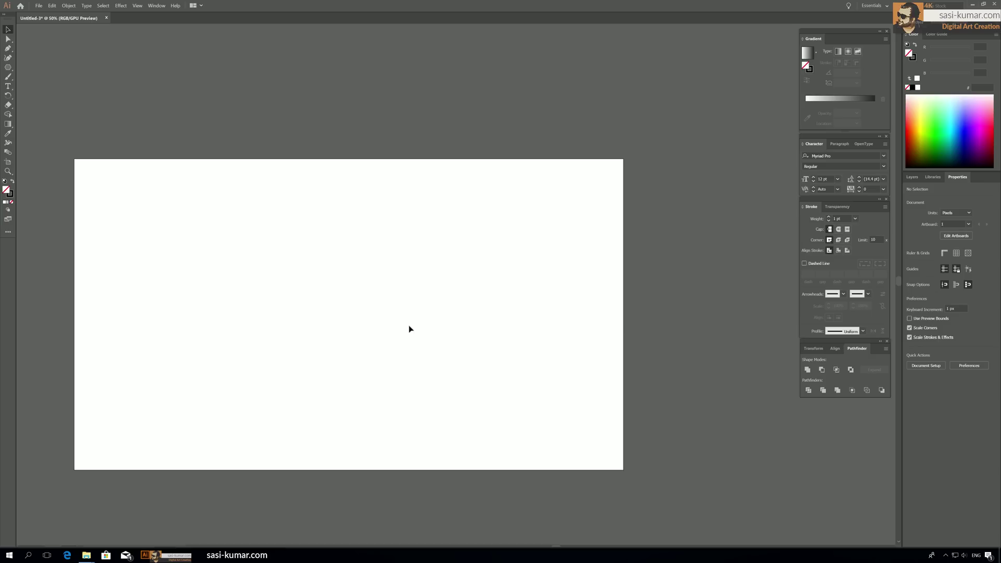
pyautogui.click(7, 76)
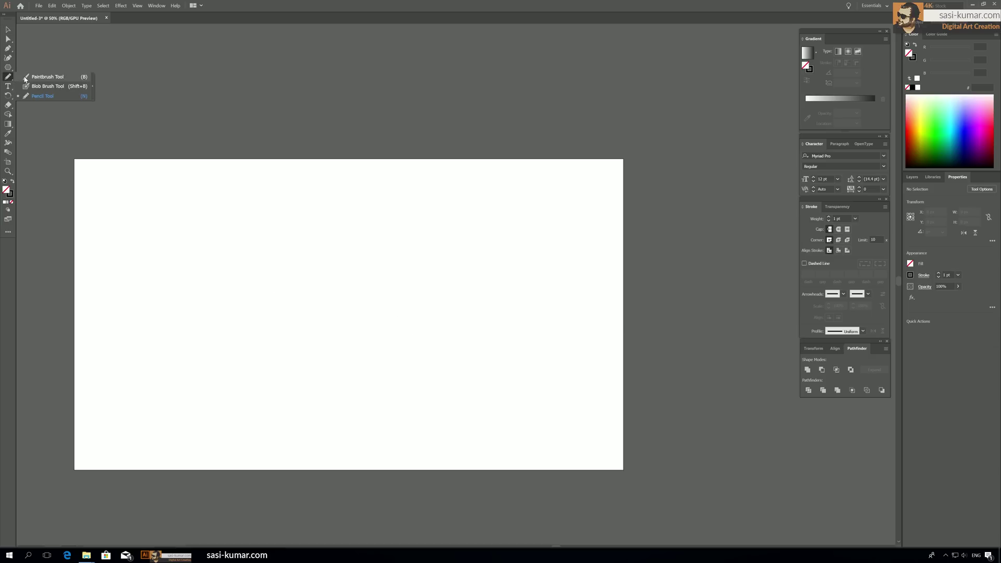
pyautogui.click(25, 79)
pyautogui.click(8, 78)
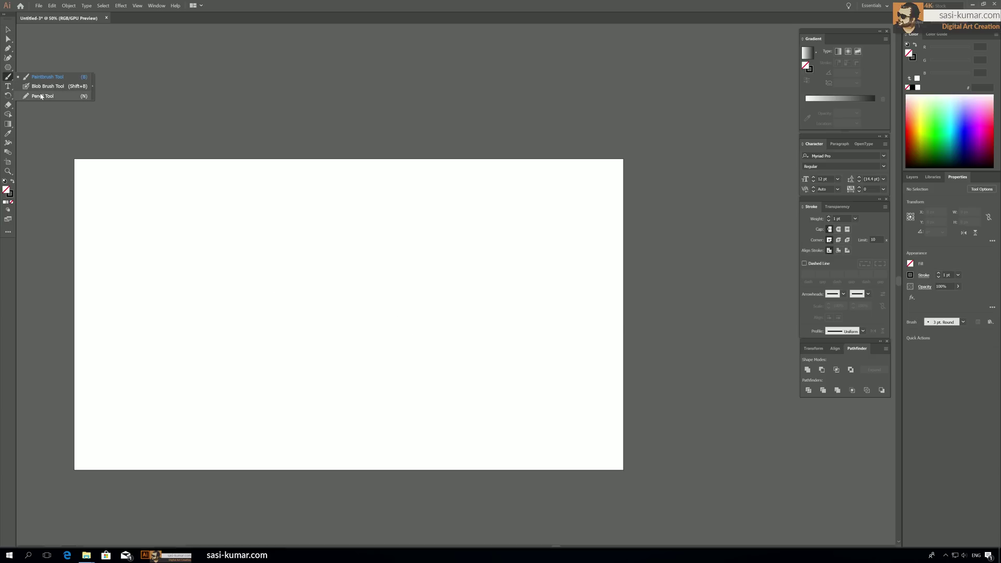
pyautogui.click(40, 96)
pyautogui.moveTo(320, 207)
pyautogui.mouseDown()
pyautogui.moveTo(243, 261)
pyautogui.moveTo(321, 333)
pyautogui.moveTo(328, 290)
pyautogui.mouseUp()
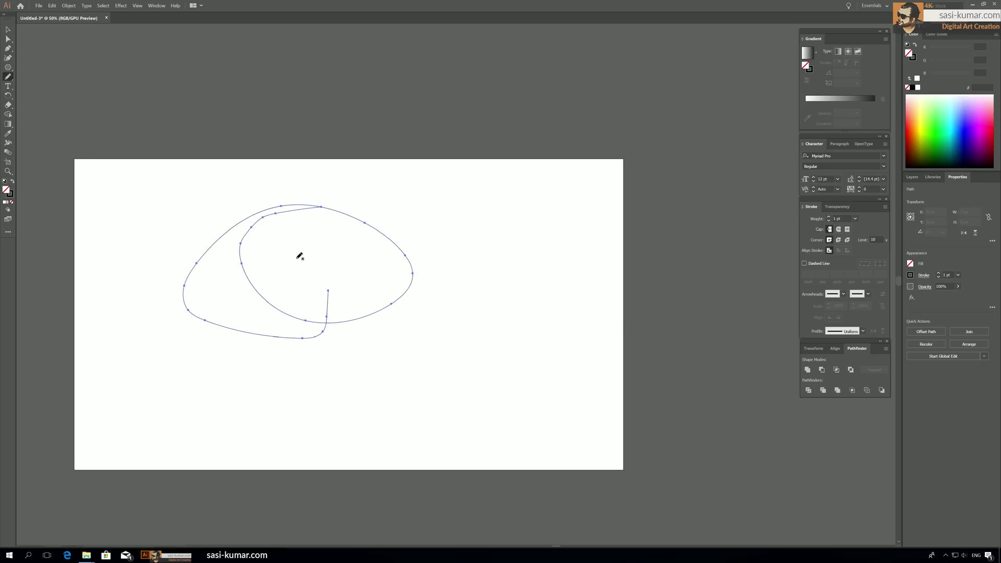
pyautogui.moveTo(233, 294); pyautogui.dragTo(423, 243)
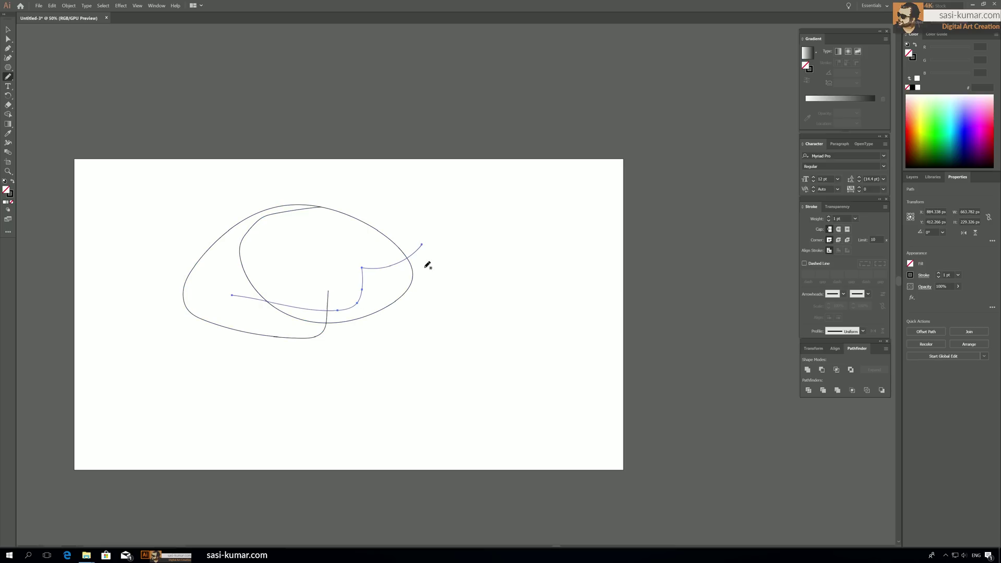
pyautogui.moveTo(375, 301)
pyautogui.mouseDown()
pyautogui.moveTo(335, 194)
pyautogui.moveTo(474, 212)
pyautogui.mouseUp()
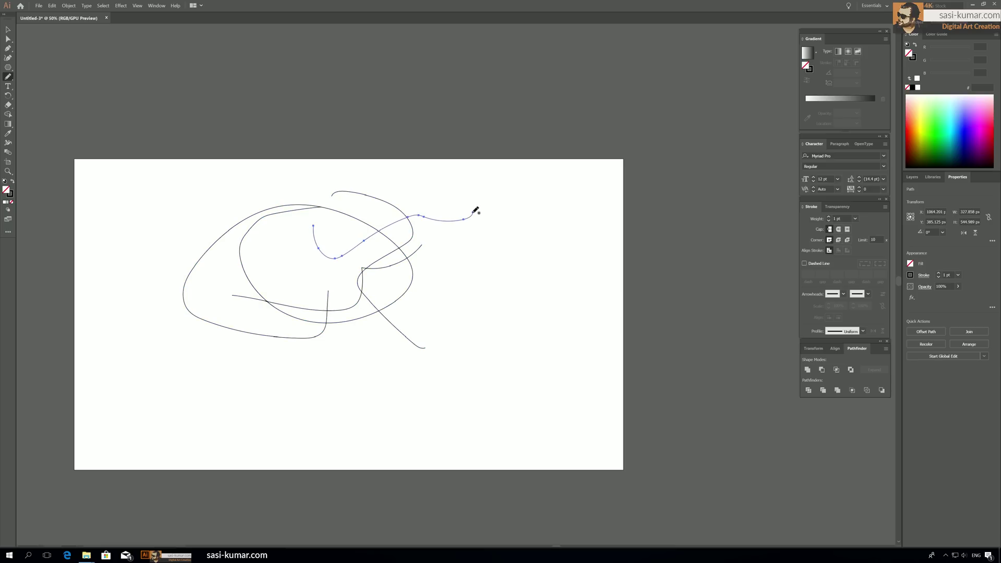
pyautogui.press('v')
pyautogui.hotkey('ctrl', 'a')
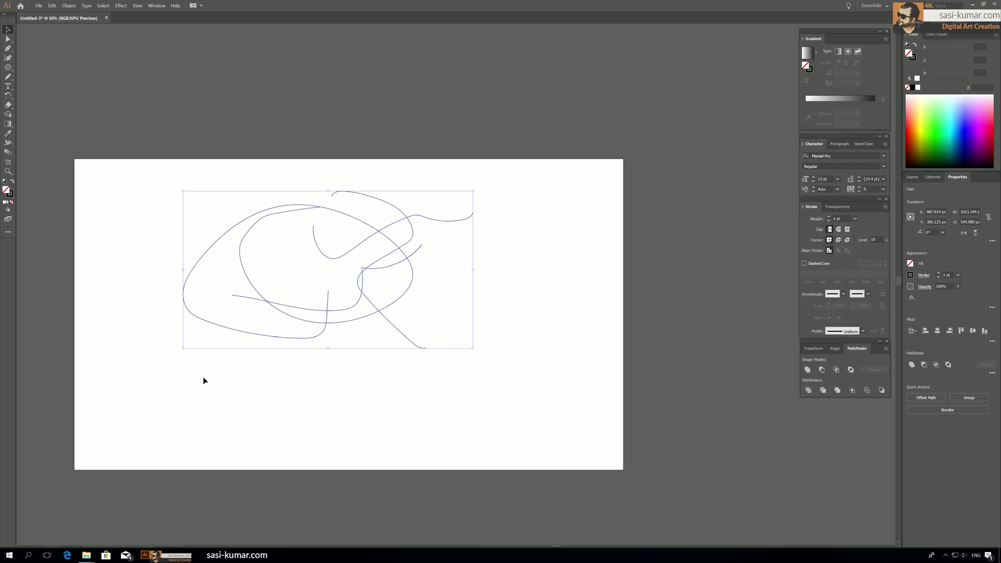
pyautogui.click(204, 381)
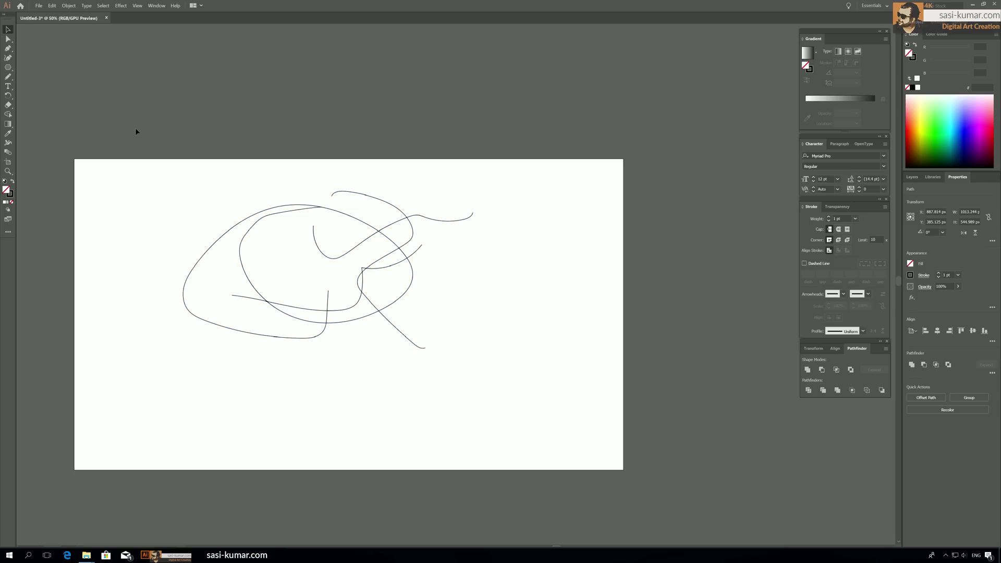
# Step: Add a 12 pt line of text reading "dsgsdfgsfdgsfdgsfdg fdg sg sdgf" near the artboard's upper-left corner with the Type tool
pyautogui.click(10, 89)
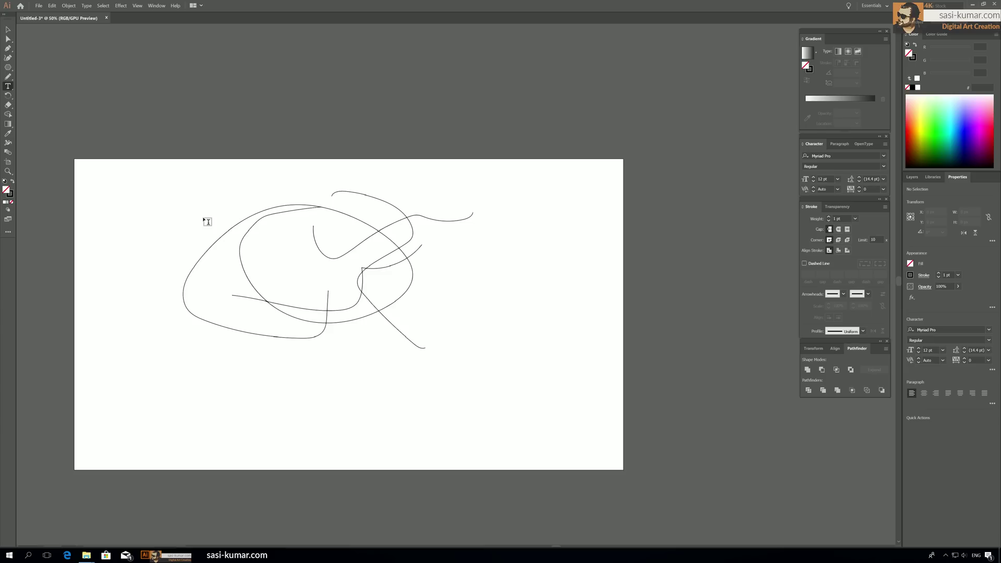
pyautogui.click(100, 196)
pyautogui.write('dsgsdfgsfdgsfdg')
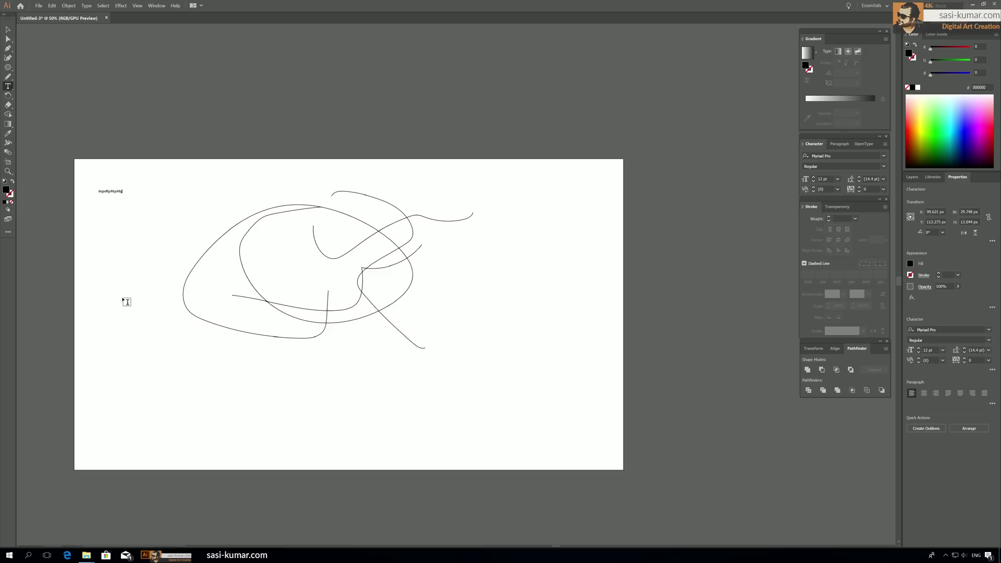
pyautogui.write('sfdg fdg sg sdgf')
pyautogui.press('Escape')
pyautogui.click(136, 218)
pyautogui.press('t')
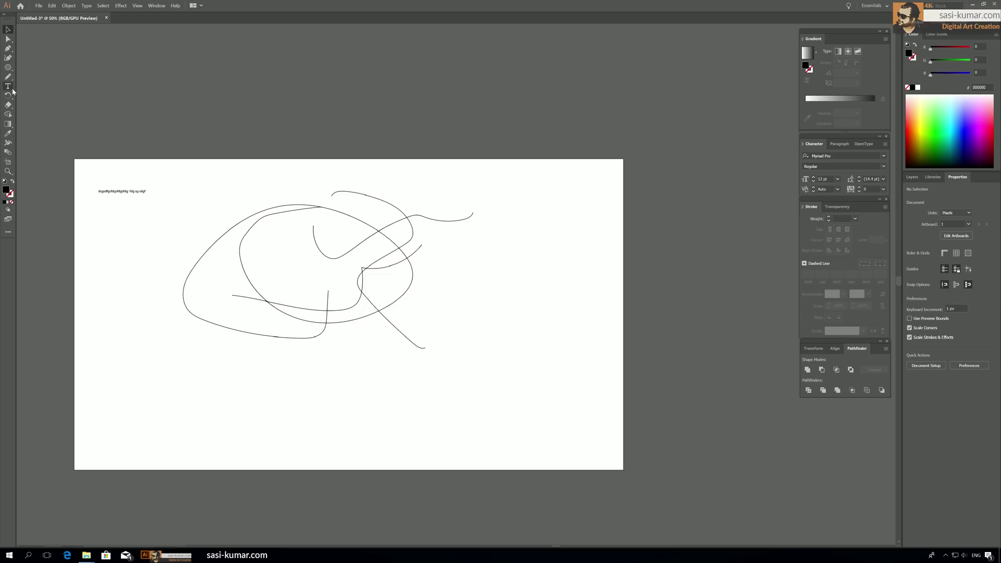
# Step: Create a placeholder-filled text area about 685 by 637 px on the artboard's left side, and leave the block selected as an object
pyautogui.moveTo(101, 215); pyautogui.dragTo(295, 398)
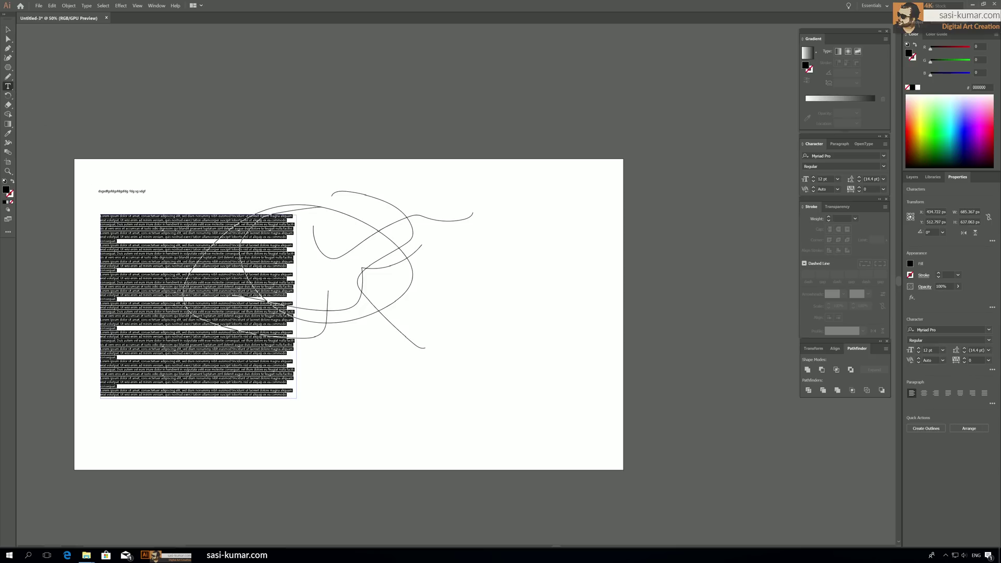
pyautogui.press('Escape')
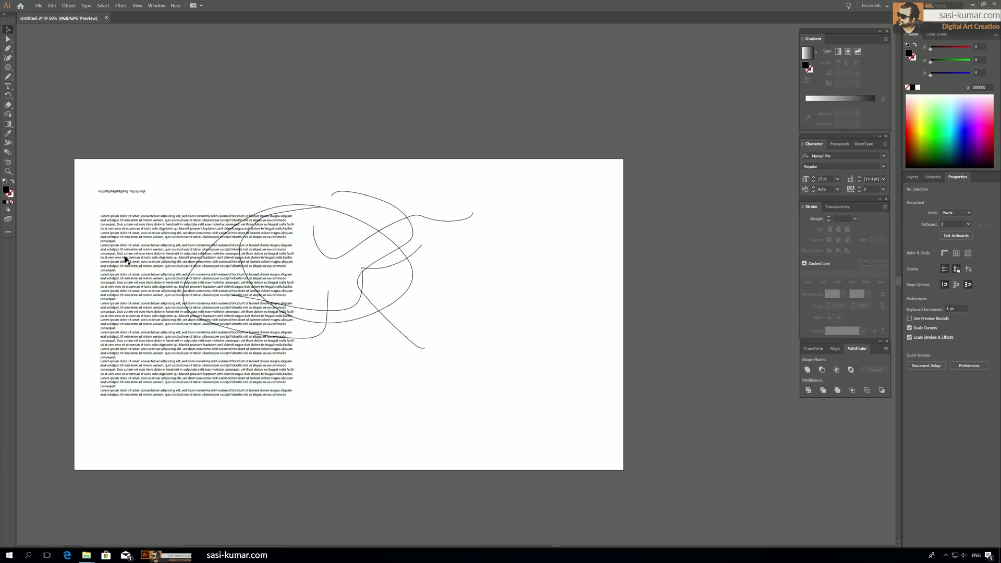
pyautogui.click(121, 251)
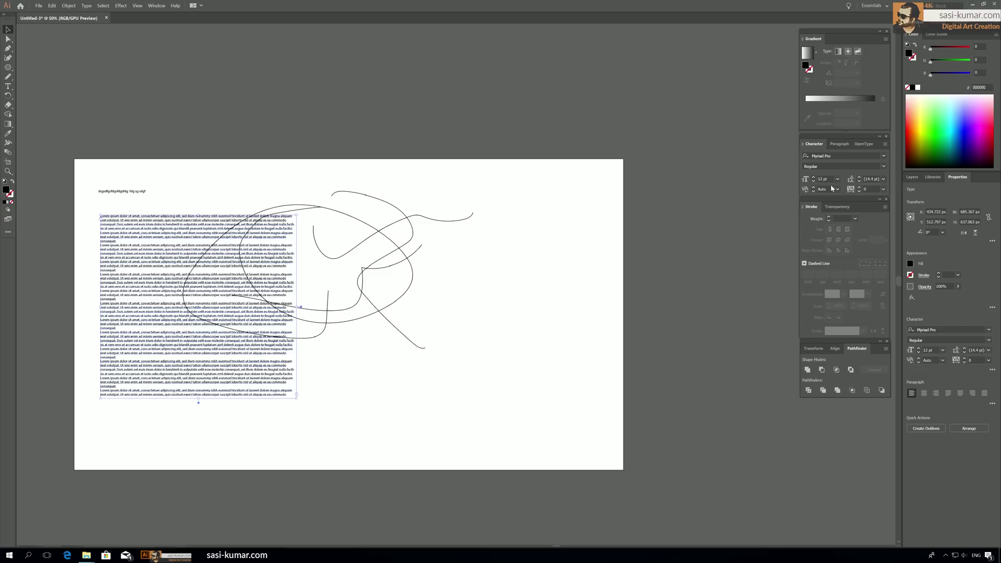
# Step: Examine the paragraph settings of the text block and the list of available type-related panels
pyautogui.click(838, 144)
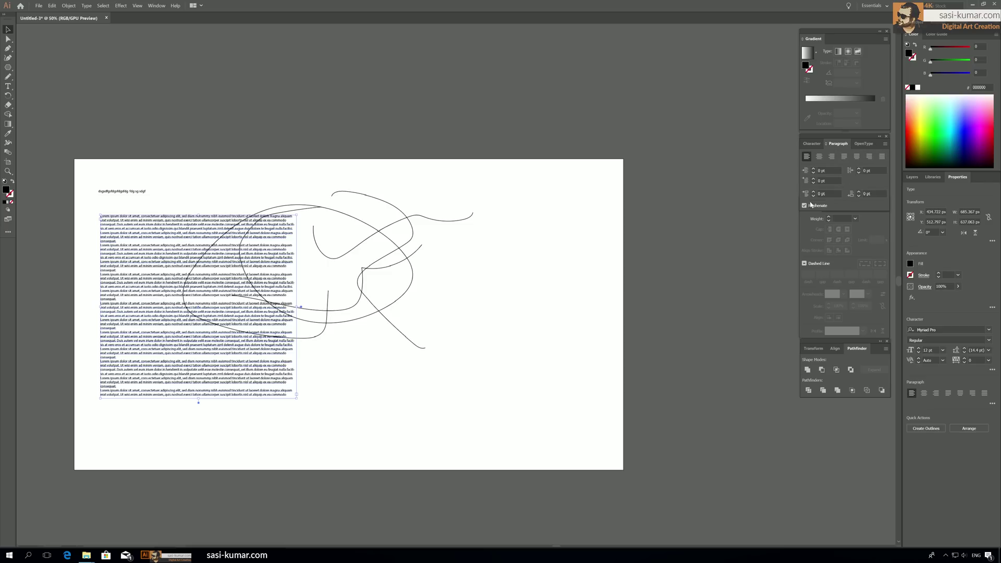
pyautogui.click(156, 6)
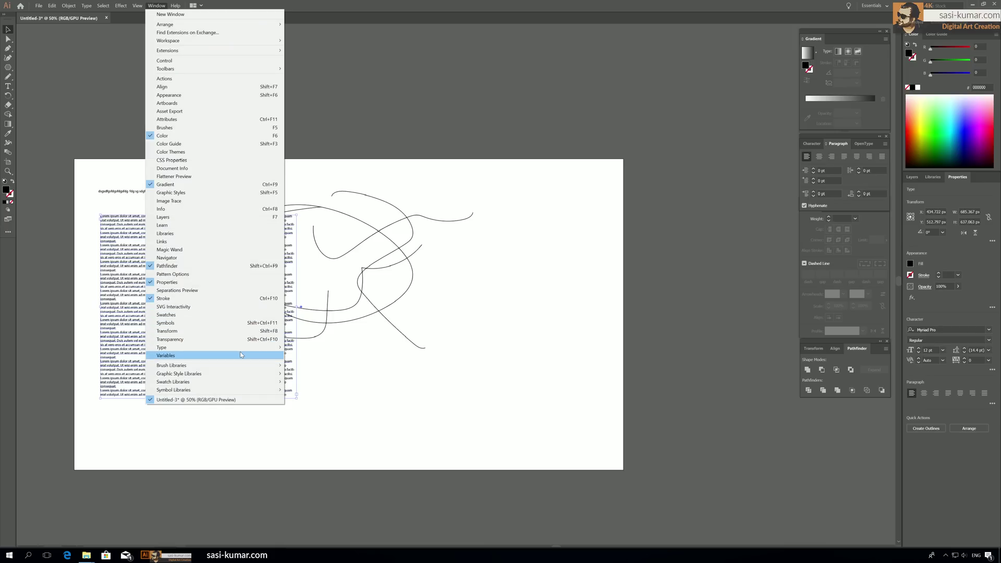
pyautogui.moveTo(241, 348)
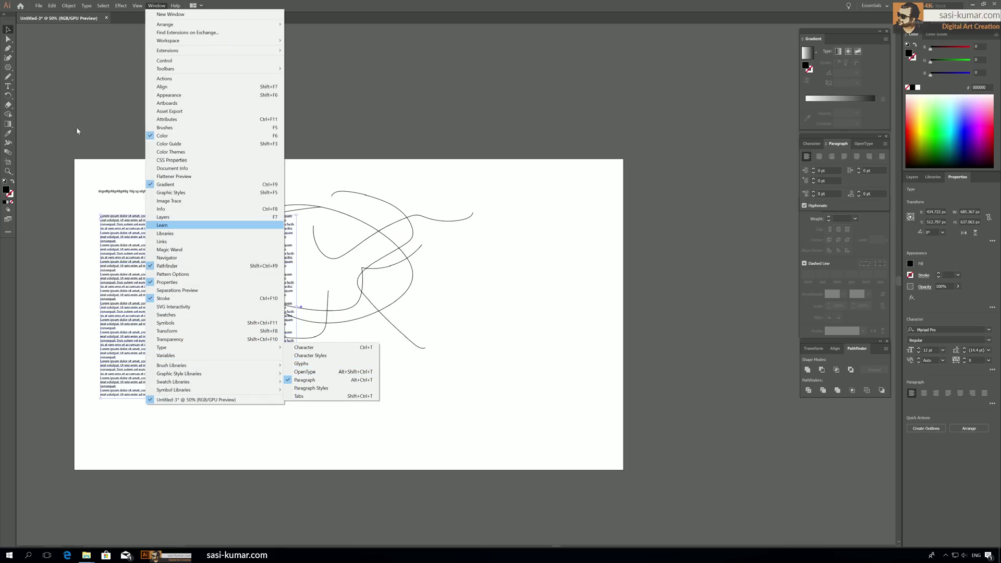
pyautogui.click(94, 102)
pyautogui.click(110, 252)
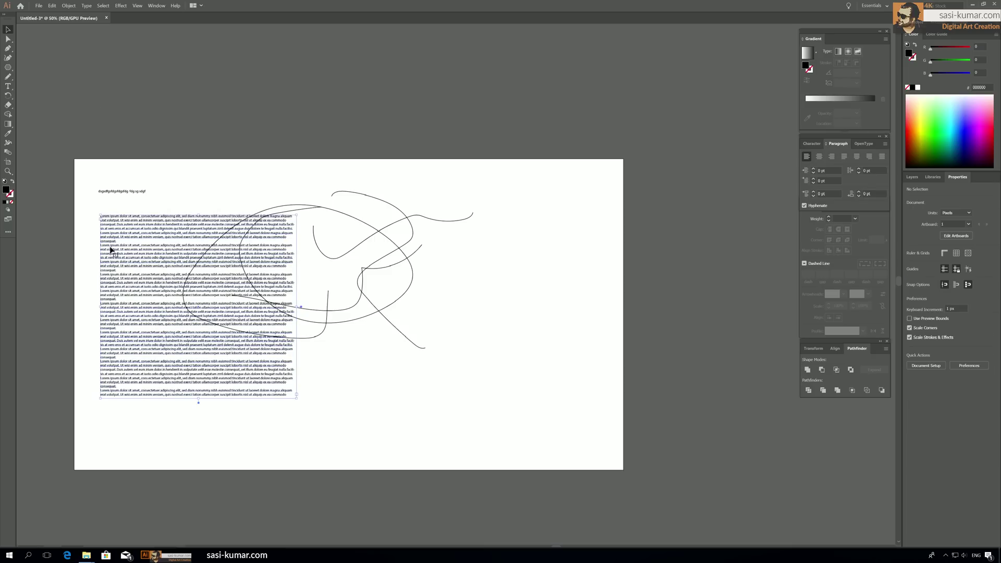
# Step: Set the placeholder text block's font size to 28 pt
pyautogui.click(812, 144)
pyautogui.click(813, 177)
pyautogui.click(813, 177)
pyautogui.click(814, 177)
pyautogui.click(814, 178)
pyautogui.click(814, 177)
pyautogui.click(814, 178)
pyautogui.click(814, 178)
# Step: Browse the fonts available for the text block and center-align its paragraphs
pyautogui.click(828, 155)
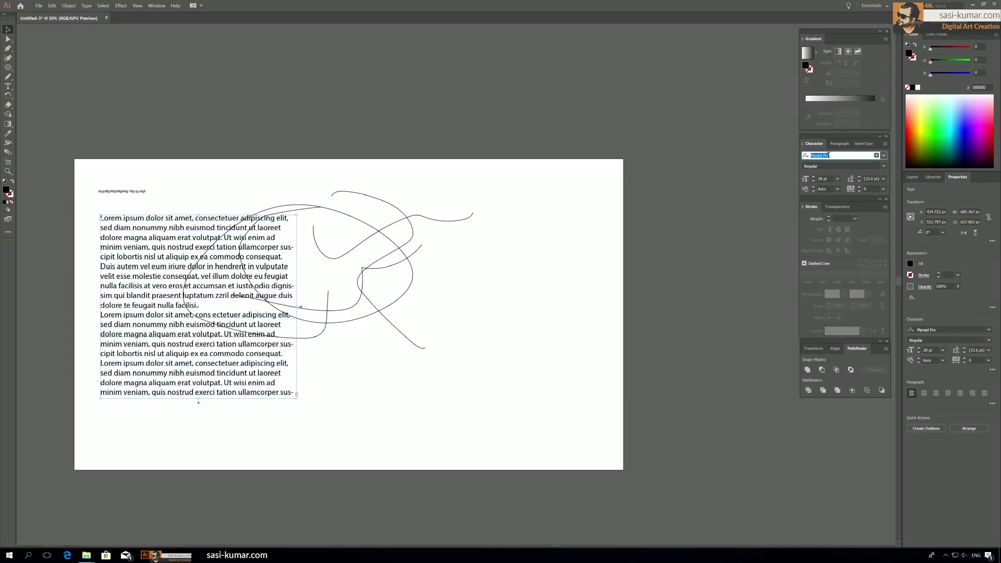
pyautogui.click(885, 156)
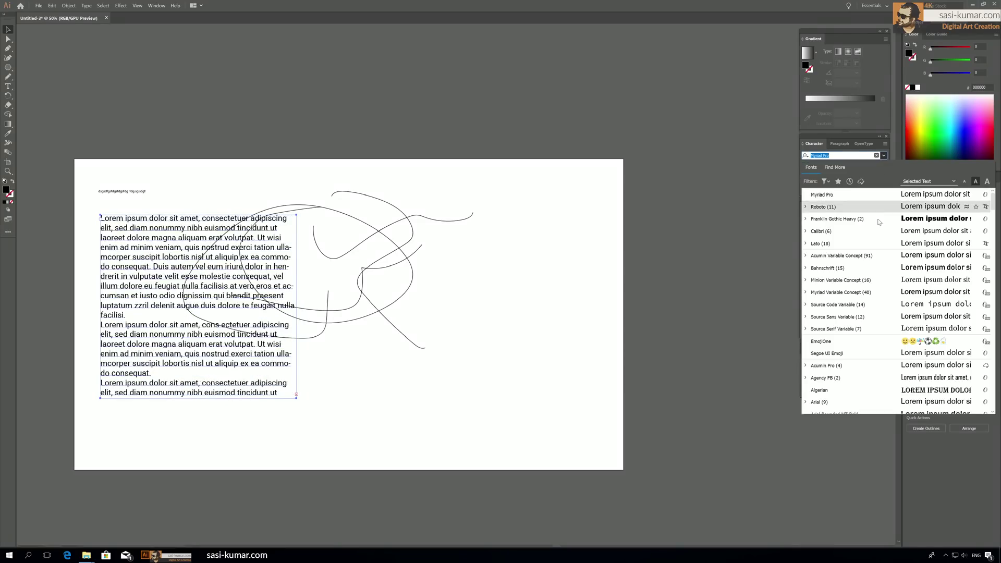
pyautogui.click(861, 140)
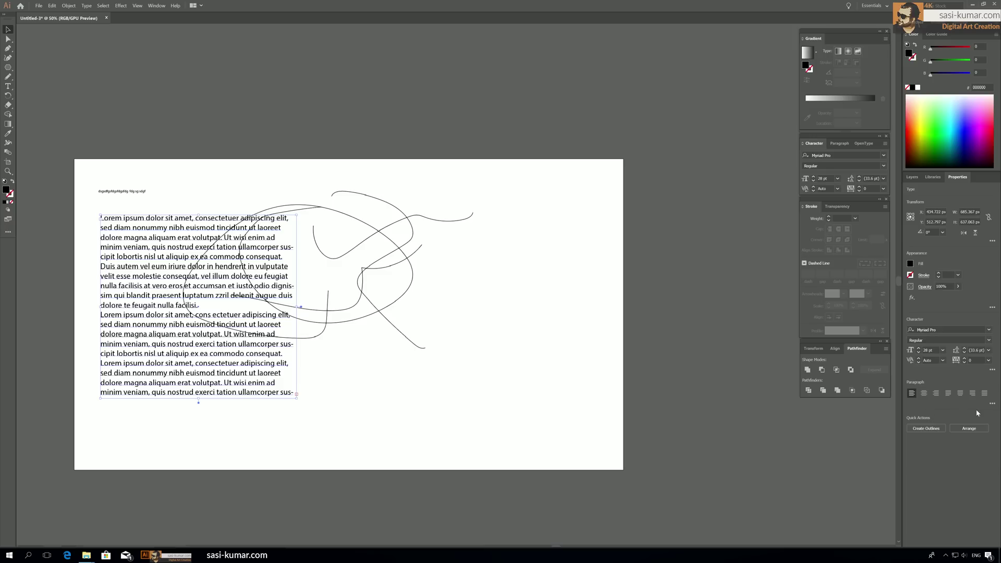
pyautogui.click(989, 330)
pyautogui.click(989, 331)
pyautogui.click(923, 394)
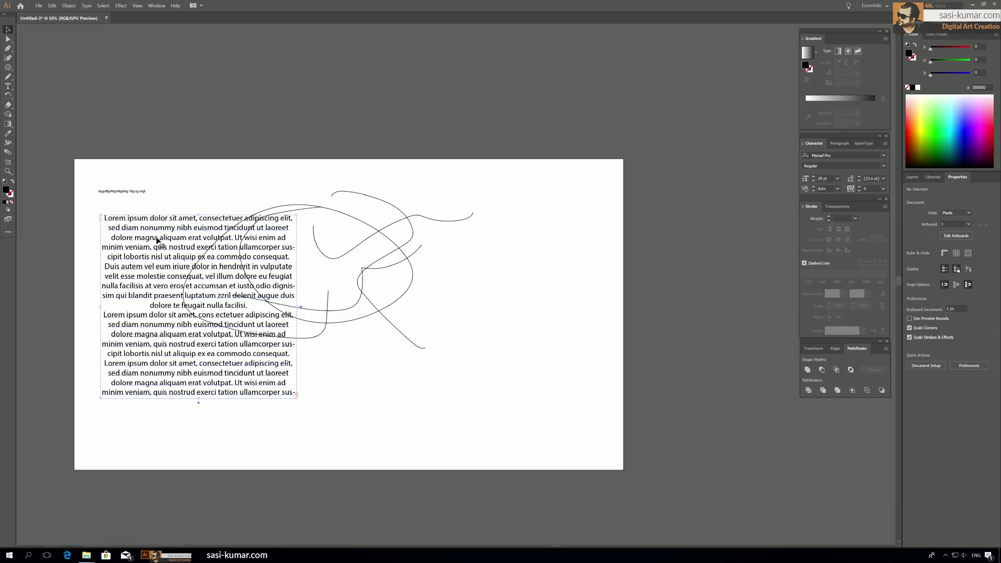
# Step: Delete the placeholder text block and all remaining curves and text to clear the artboard
pyautogui.press('Delete')
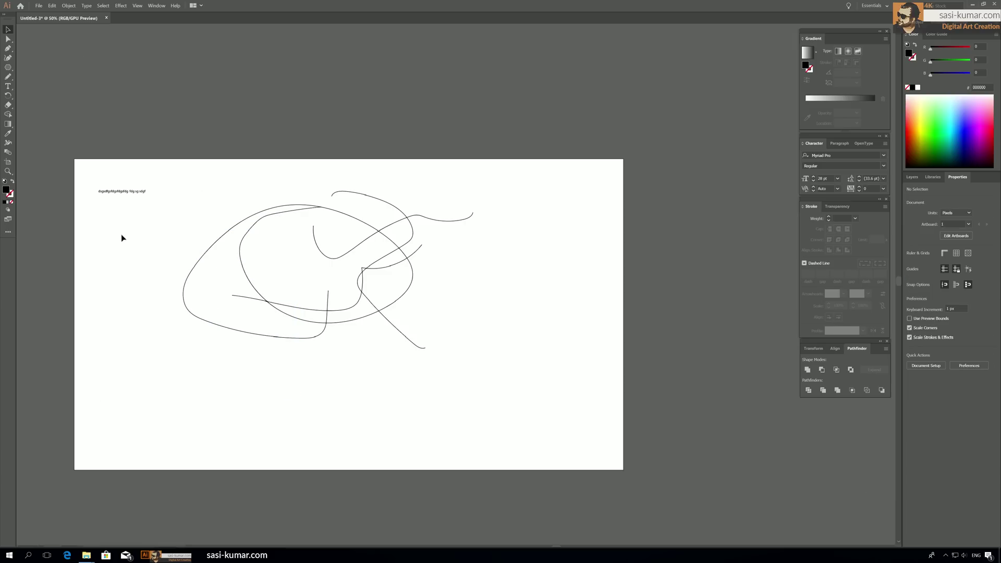
pyautogui.hotkey('ctrl', 'a')
pyautogui.press('Delete')
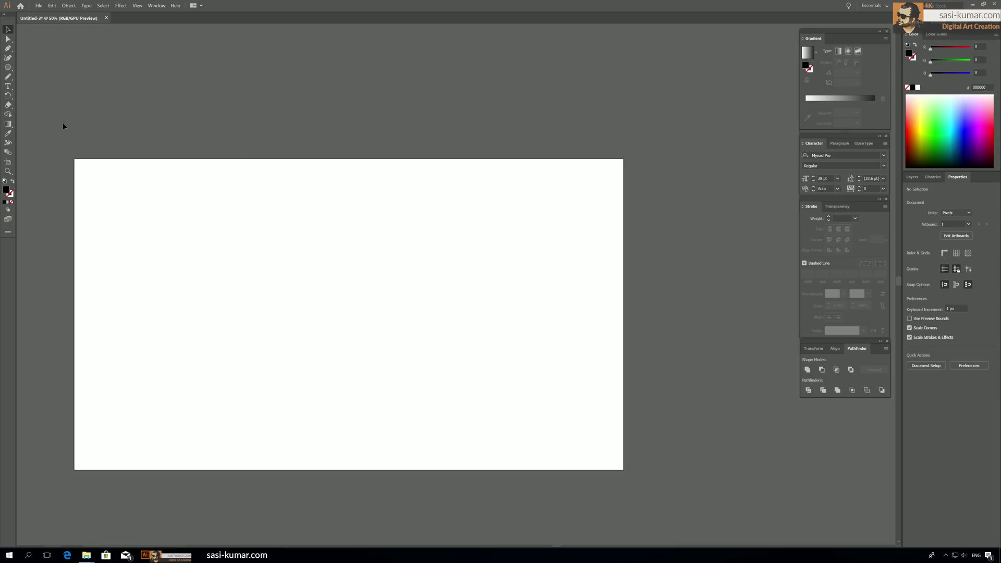
pyautogui.click(10, 96)
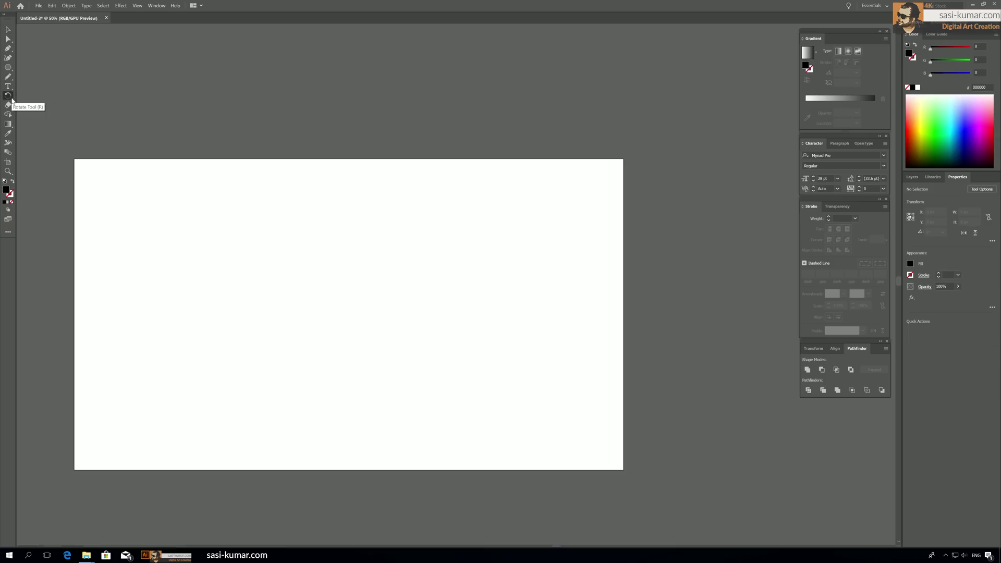
pyautogui.click(8, 68)
pyautogui.moveTo(282, 281); pyautogui.dragTo(353, 345)
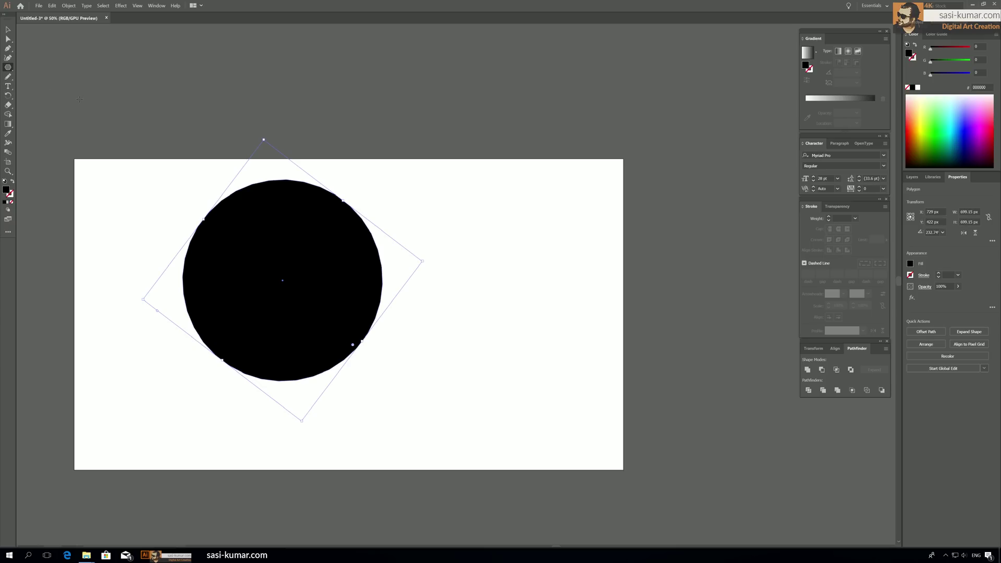
pyautogui.press('Delete')
# Step: Draw a tilted black six-sided polygon about 572 px wide and 578 px high on the artboard's left half
pyautogui.moveTo(254, 292); pyautogui.dragTo(315, 352)
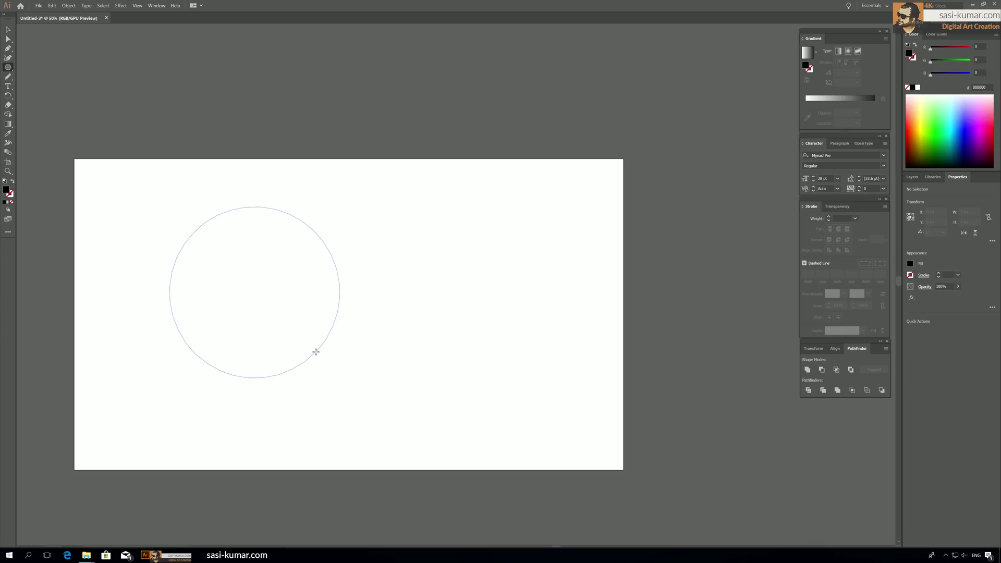
pyautogui.press('Down')
pyautogui.press('Down')
pyautogui.press('Down')
pyautogui.press('Down')
pyautogui.press('Down')
pyautogui.press('Down')
pyautogui.press('Down')
pyautogui.press('Down')
pyautogui.press('Down')
pyautogui.press('Down')
pyautogui.press('Down')
pyautogui.press('Down')
pyautogui.press('Down')
pyautogui.press('Down')
pyautogui.press('Down')
pyautogui.press('Down')
pyautogui.press('Down')
pyautogui.press('Down')
pyautogui.press('Down')
pyautogui.press('Down')
pyautogui.moveTo(315, 352); pyautogui.dragTo(316, 352)
pyautogui.press('Up')
pyautogui.press('Up')
pyautogui.press('Up')
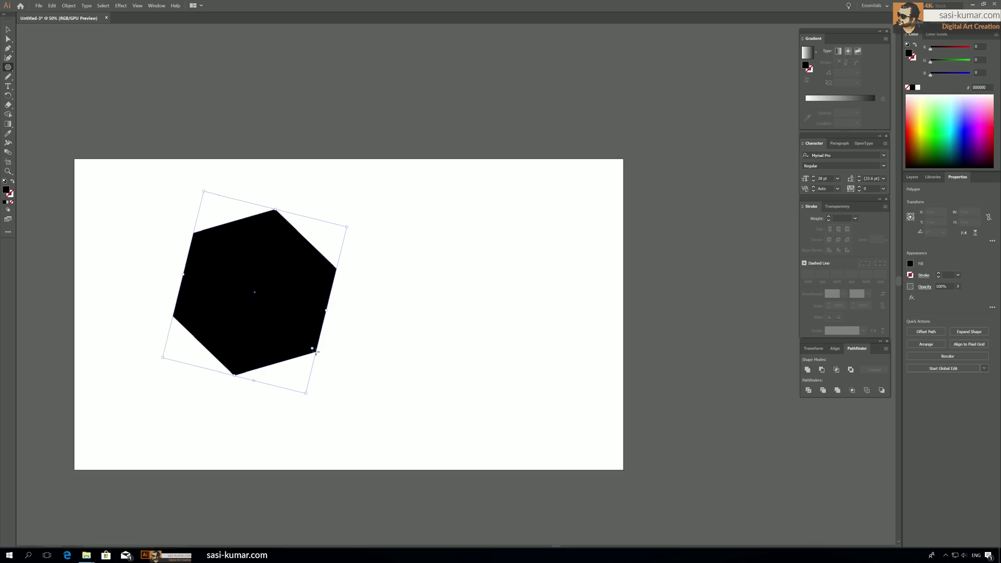
# Step: Move the hexagon to the middle of the artboard and rotate it freehand by a few degrees
pyautogui.press('v')
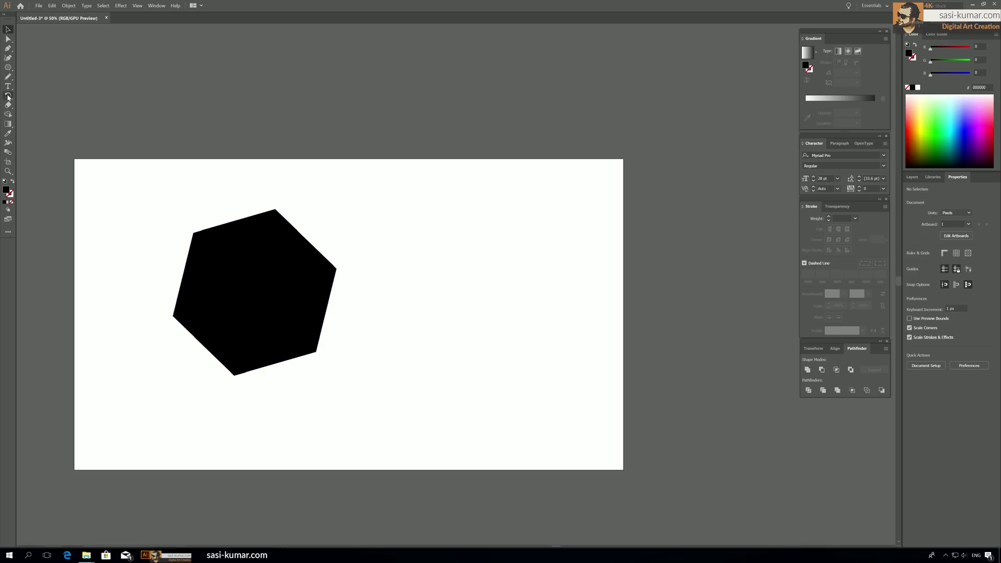
pyautogui.moveTo(324, 299); pyautogui.dragTo(421, 307)
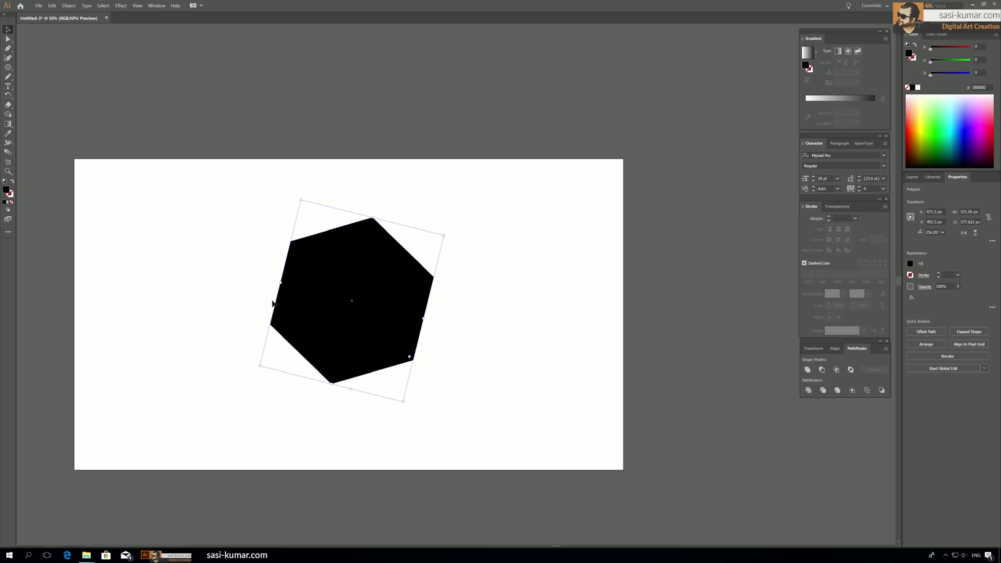
pyautogui.moveTo(447, 230)
pyautogui.mouseDown()
pyautogui.moveTo(464, 292)
pyautogui.moveTo(451, 250)
pyautogui.mouseUp()
# Step: Create a rotated copy of the hexagon with the Rotate tool's options, setting the angle to 284°
pyautogui.doubleClick(13, 98)
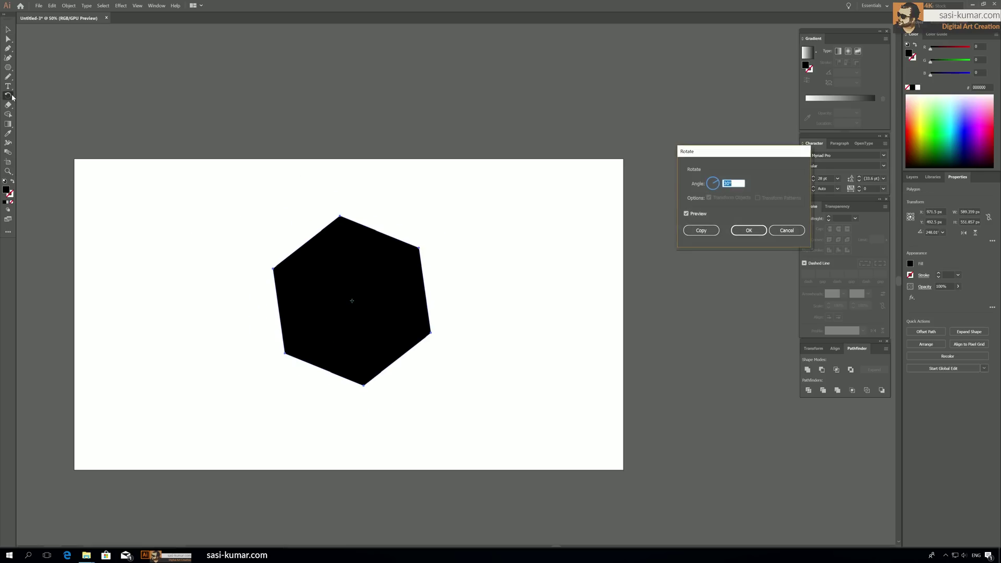
pyautogui.moveTo(713, 154); pyautogui.dragTo(330, 114)
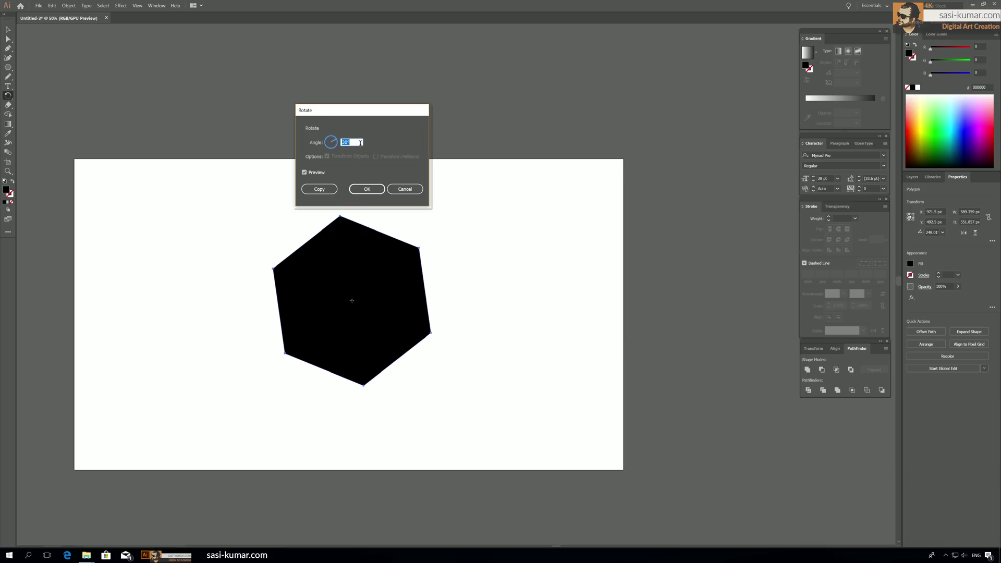
pyautogui.write('45')
pyautogui.press('Tab')
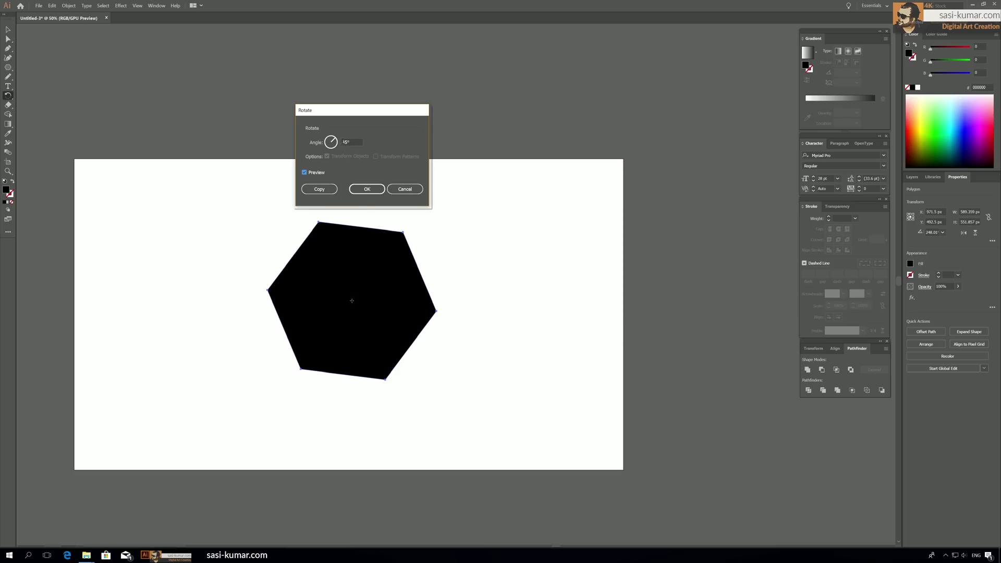
pyautogui.click(327, 141)
pyautogui.moveTo(327, 141); pyautogui.dragTo(332, 152)
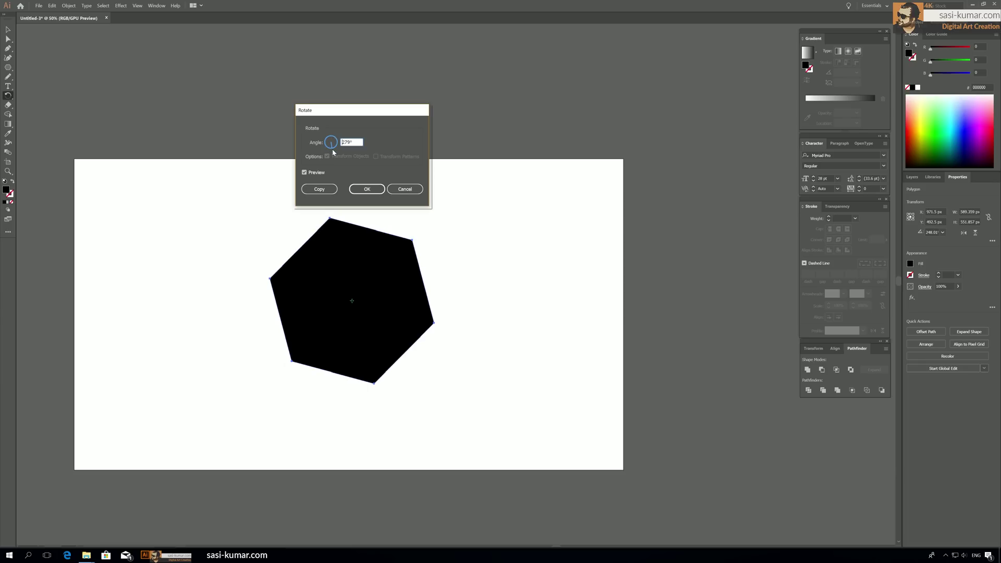
pyautogui.moveTo(331, 151); pyautogui.dragTo(333, 151)
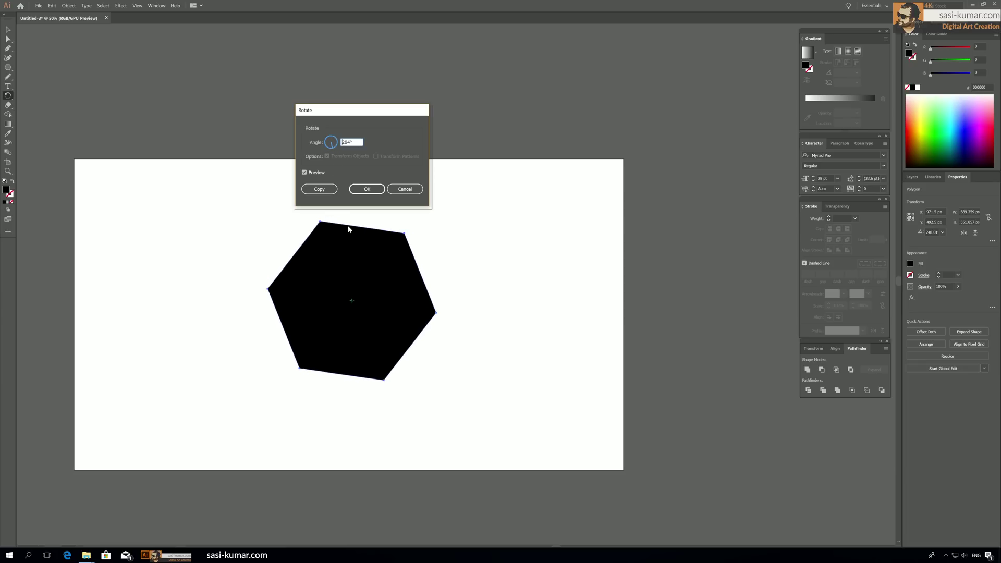
pyautogui.click(330, 191)
# Step: Delete both overlapping hexagons from the artboard
pyautogui.click(7, 30)
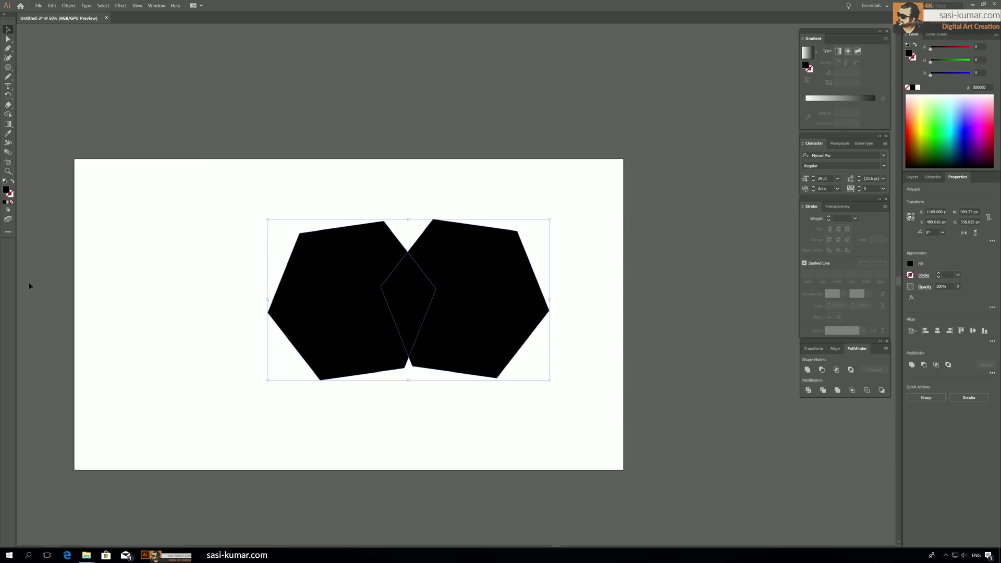
pyautogui.press('Delete')
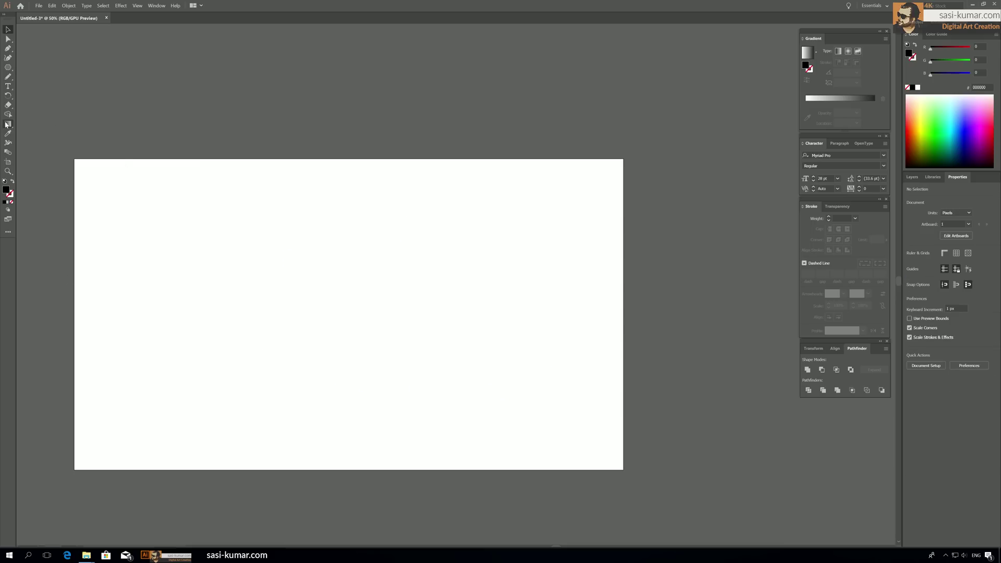
pyautogui.click(10, 98)
# Step: Draw a black circle about 458 px in diameter, move it slightly left of the artboard's centre, and deselect it
pyautogui.click(7, 67)
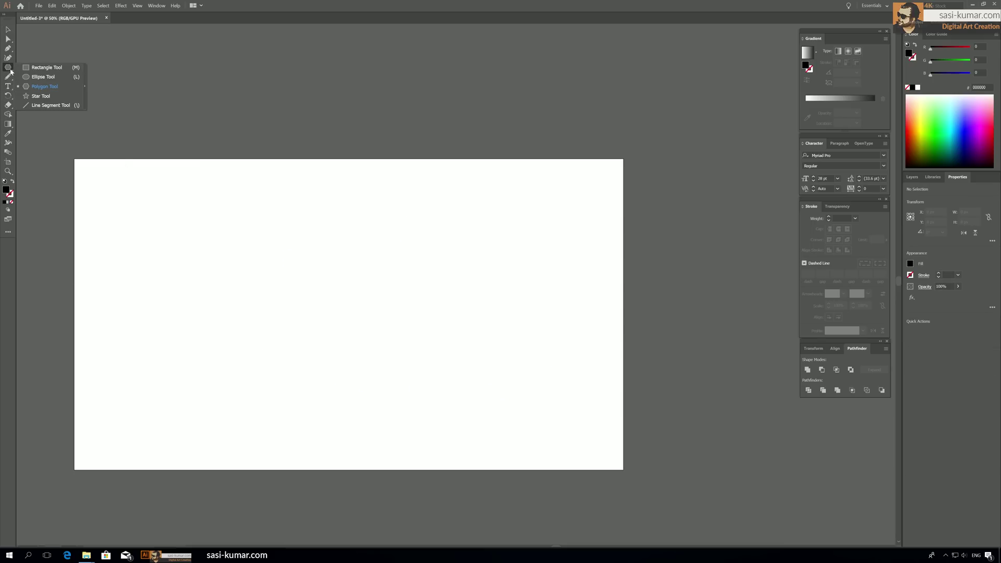
pyautogui.click(26, 77)
pyautogui.moveTo(291, 255); pyautogui.dragTo(424, 388)
pyautogui.press('v')
pyautogui.moveTo(360, 319); pyautogui.dragTo(332, 318)
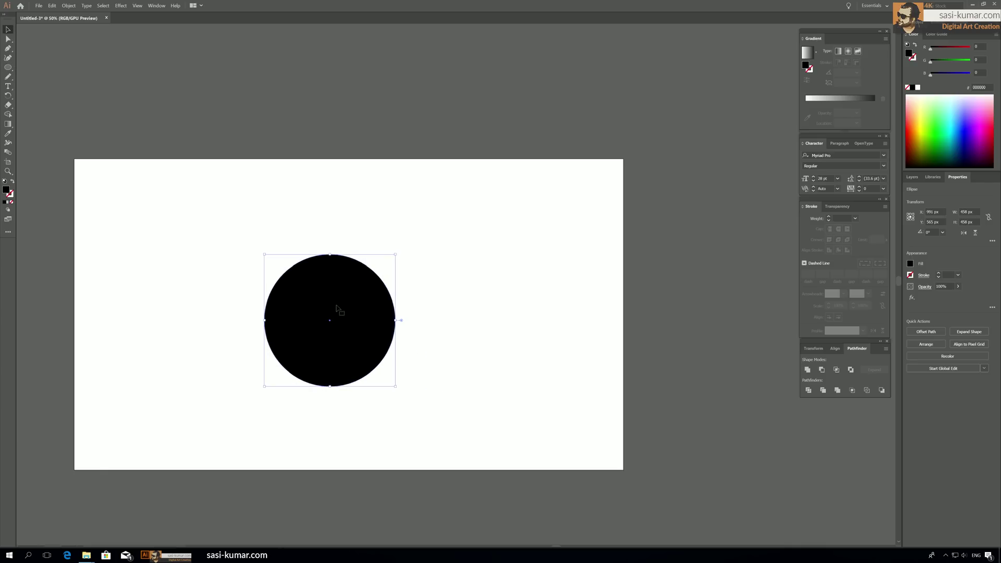
pyautogui.click(417, 256)
# Step: Draw a narrow vertical black rectangle just above the circle and nudge it roughly over the circle's middle
pyautogui.click(7, 67)
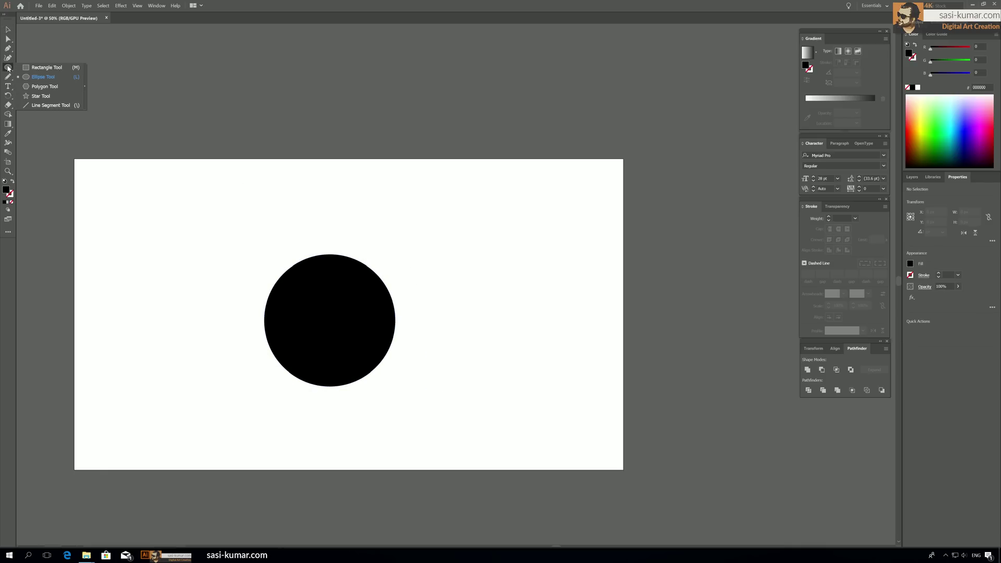
pyautogui.click(46, 67)
pyautogui.moveTo(319, 204); pyautogui.dragTo(326, 226)
pyautogui.click(10, 31)
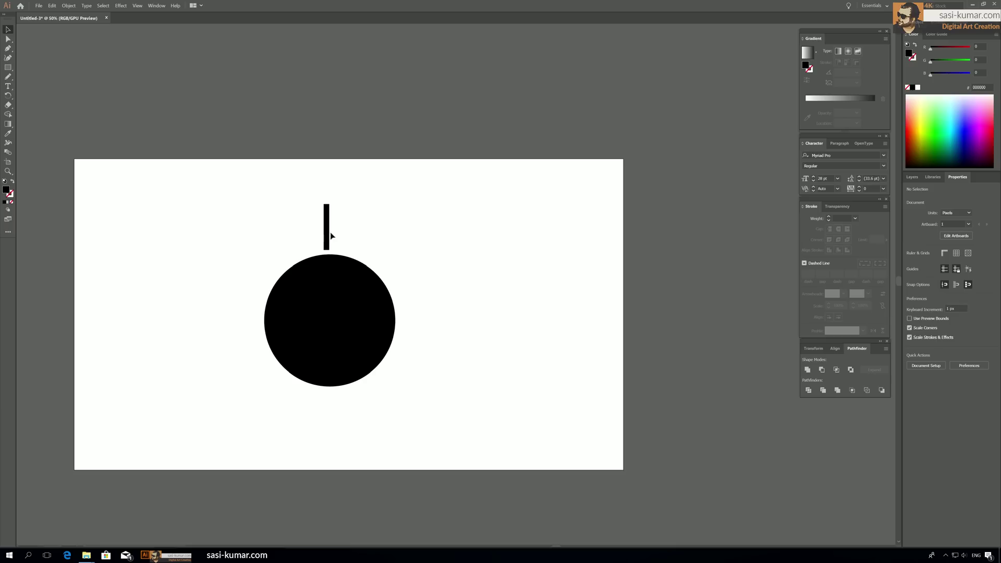
pyautogui.moveTo(330, 233); pyautogui.dragTo(331, 232)
pyautogui.click(479, 387)
# Step: Align the rectangle and circle horizontally to the artboard's centre, and deselect them
pyautogui.hotkey('ctrl', 'a')
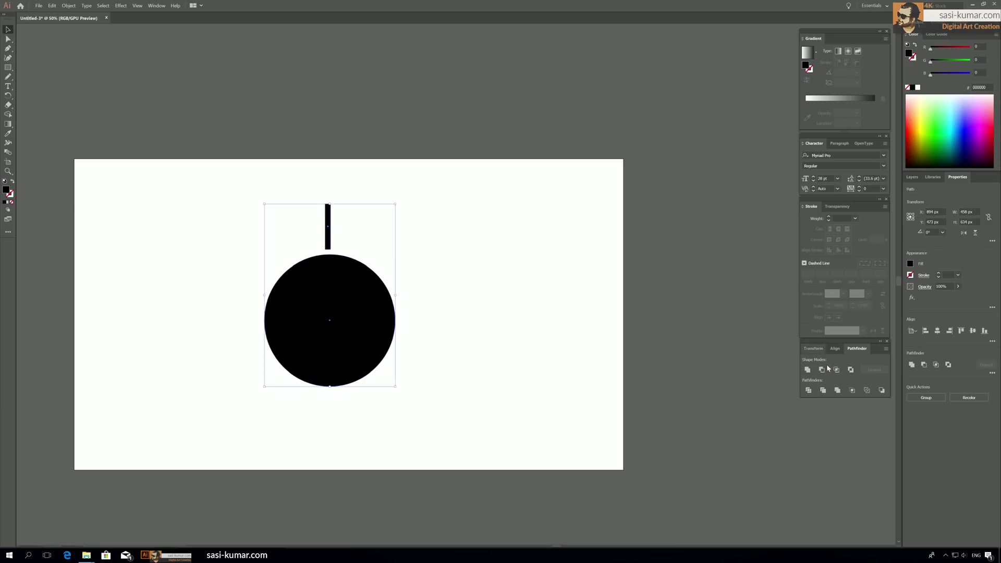
pyautogui.click(937, 330)
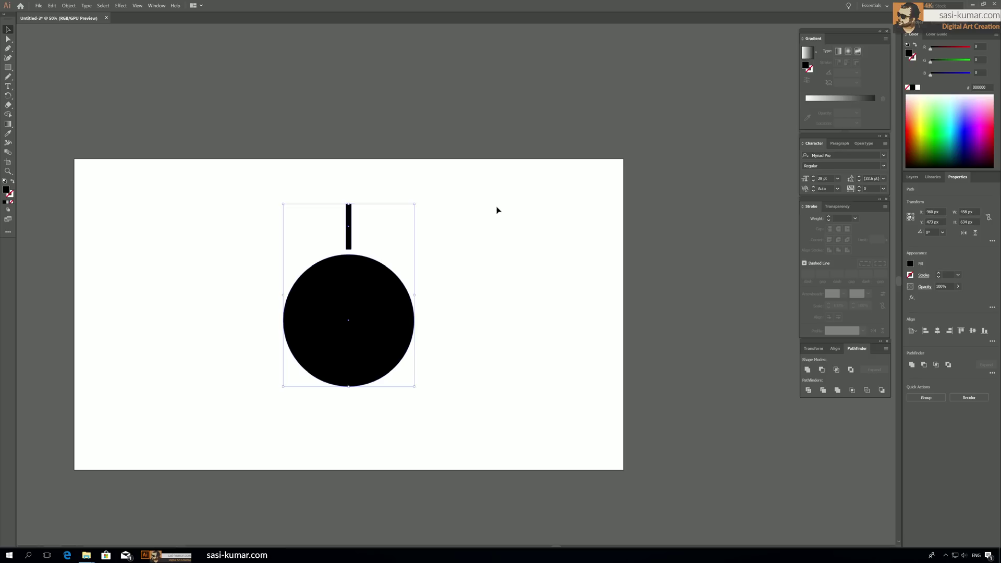
pyautogui.click(569, 255)
# Step: Select the circle, display the rulers, and hide the bounding box
pyautogui.click(406, 332)
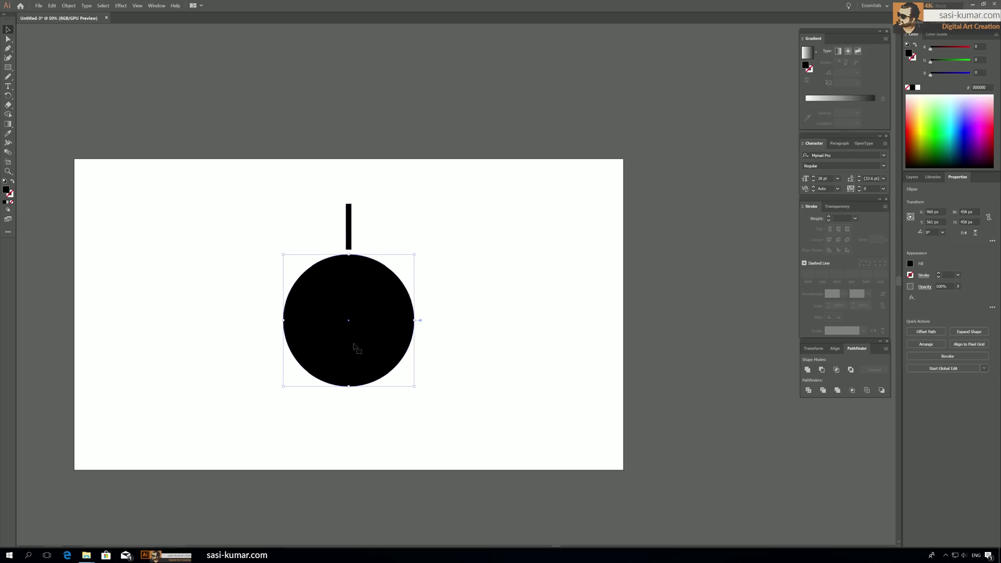
pyautogui.hotkey('ctrl', 'r')
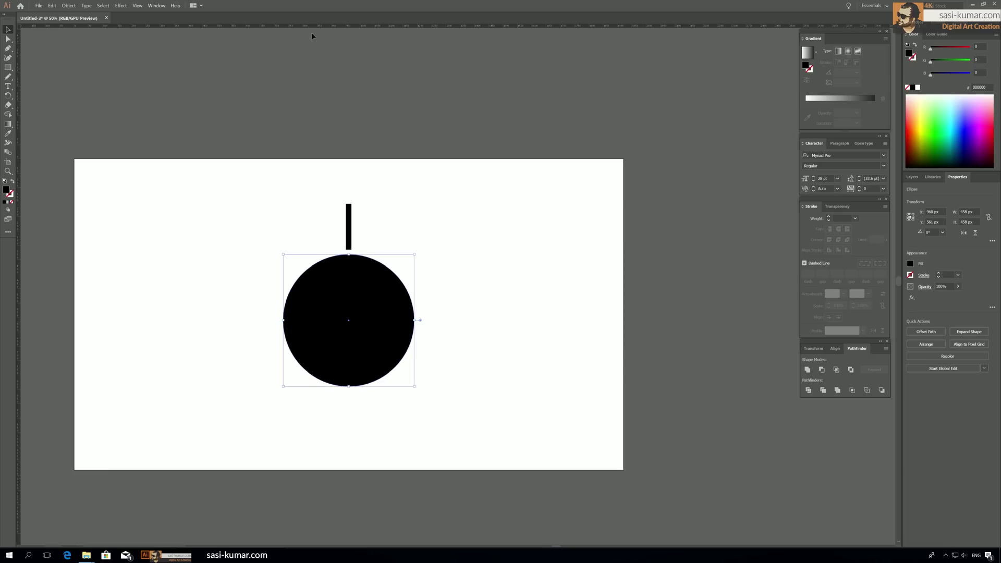
pyautogui.hotkey('ctrl', 'shift', 'b')
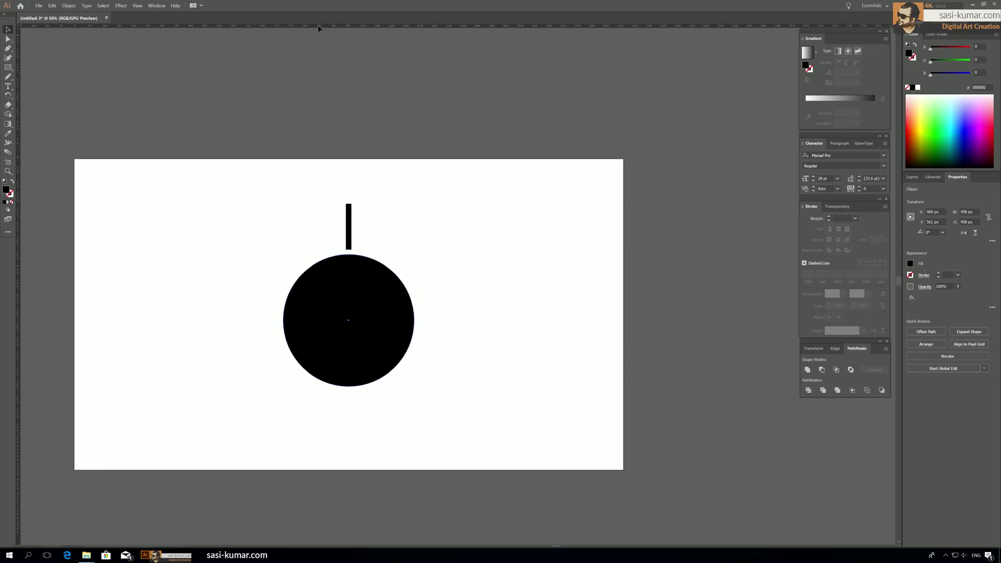
# Step: Place a vertical and a horizontal guide through the circle's centre, and deselect the circle
pyautogui.click(349, 339)
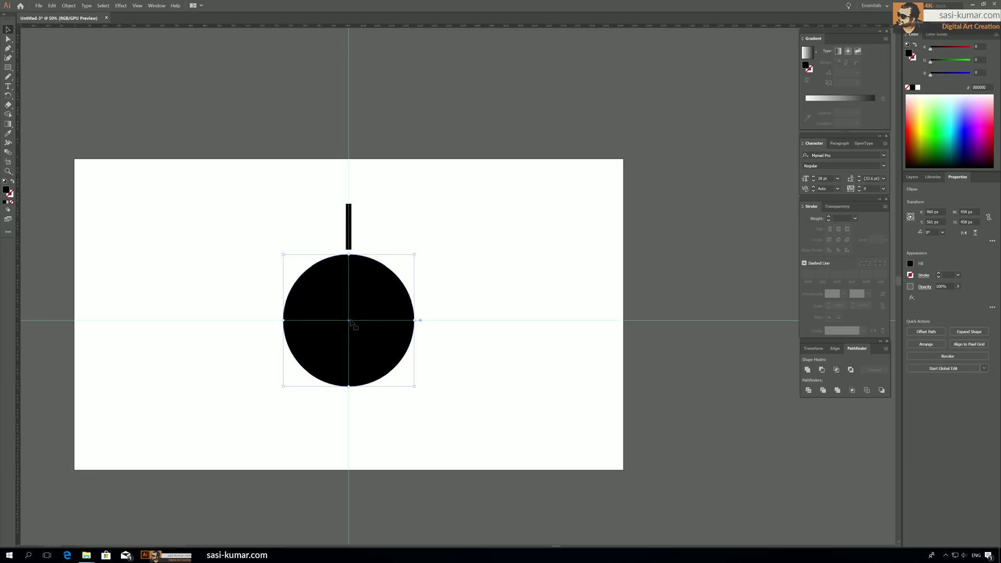
pyautogui.click(304, 180)
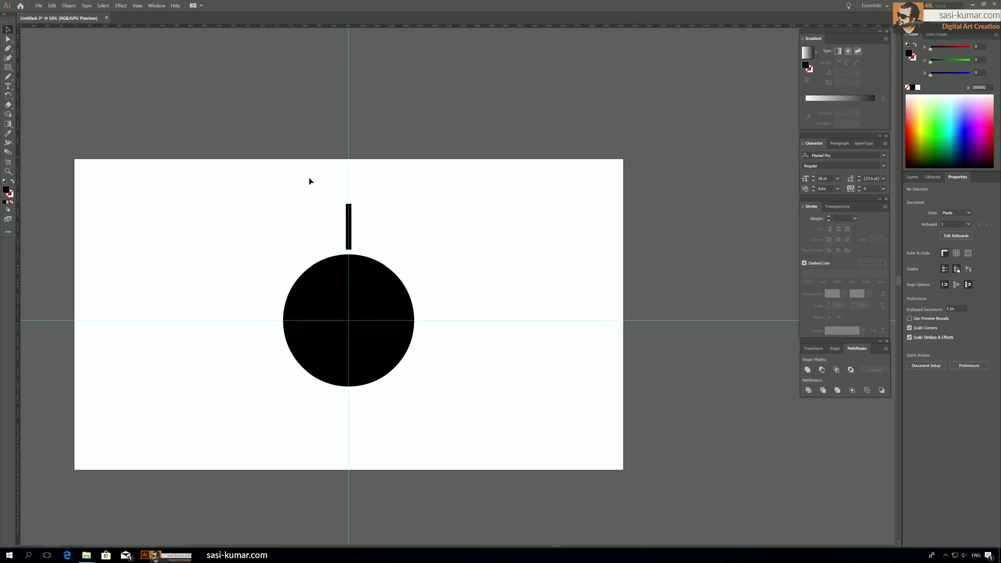
# Step: Make a rotated copy of the narrow rectangle about the circle's centre, with the angle set to 360/20
pyautogui.click(351, 227)
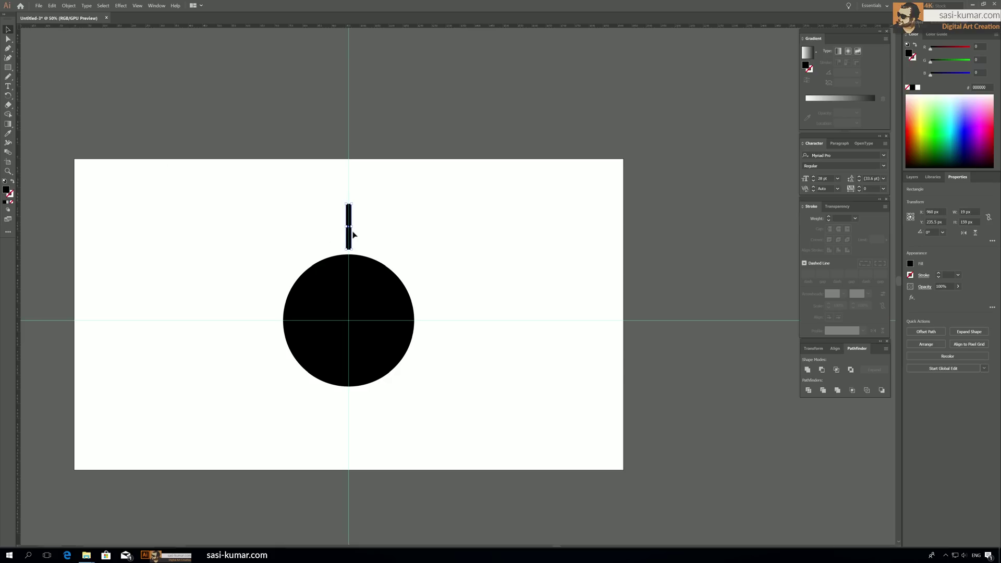
pyautogui.click(6, 98)
pyautogui.keyDown('alt'); pyautogui.click(348, 320); pyautogui.keyUp('alt')
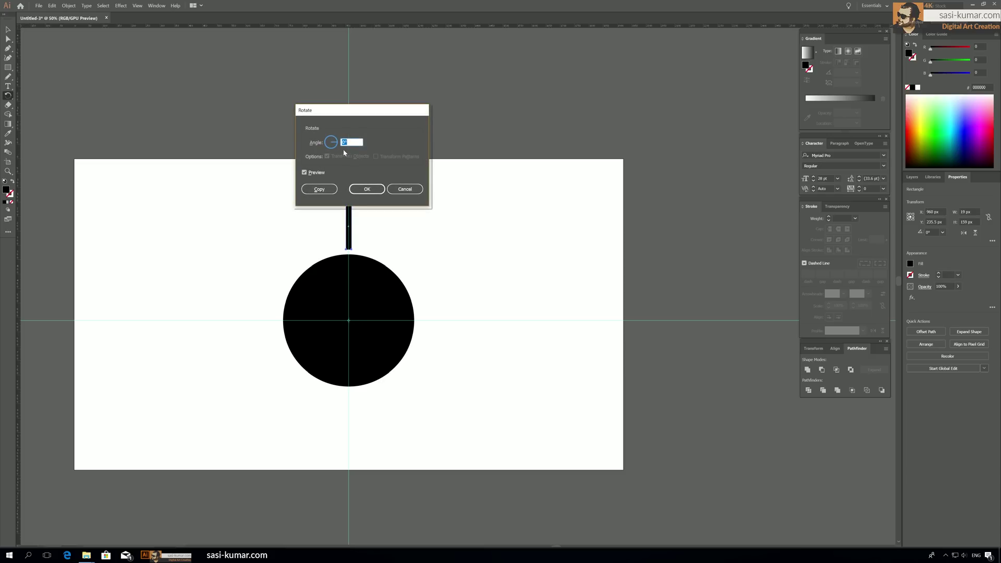
pyautogui.moveTo(364, 114); pyautogui.dragTo(372, 70)
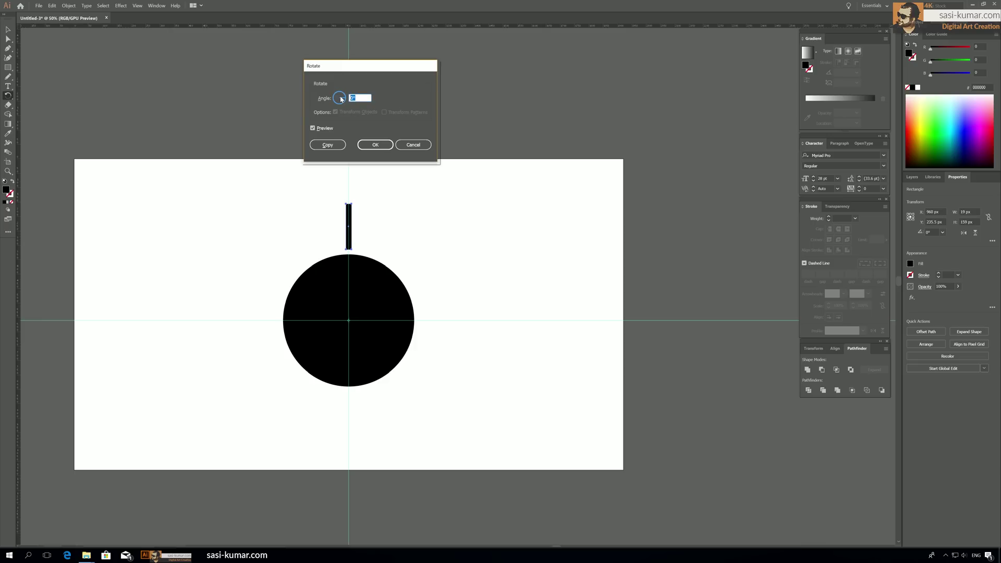
pyautogui.write('360/20')
pyautogui.click(321, 145)
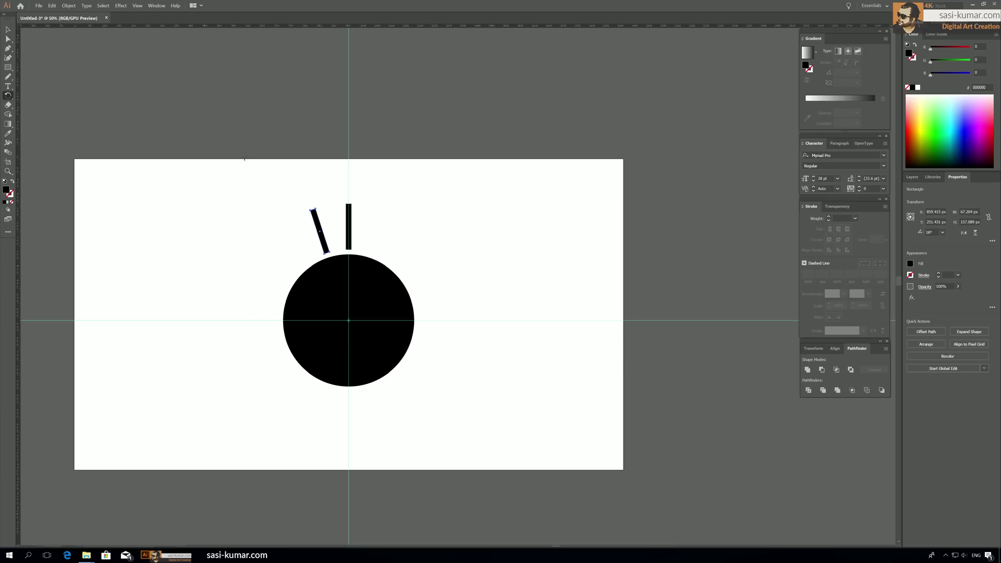
# Step: Repeat the rotated copy with Transform Again until 20 evenly spaced rays surround the circle
pyautogui.click(67, 6)
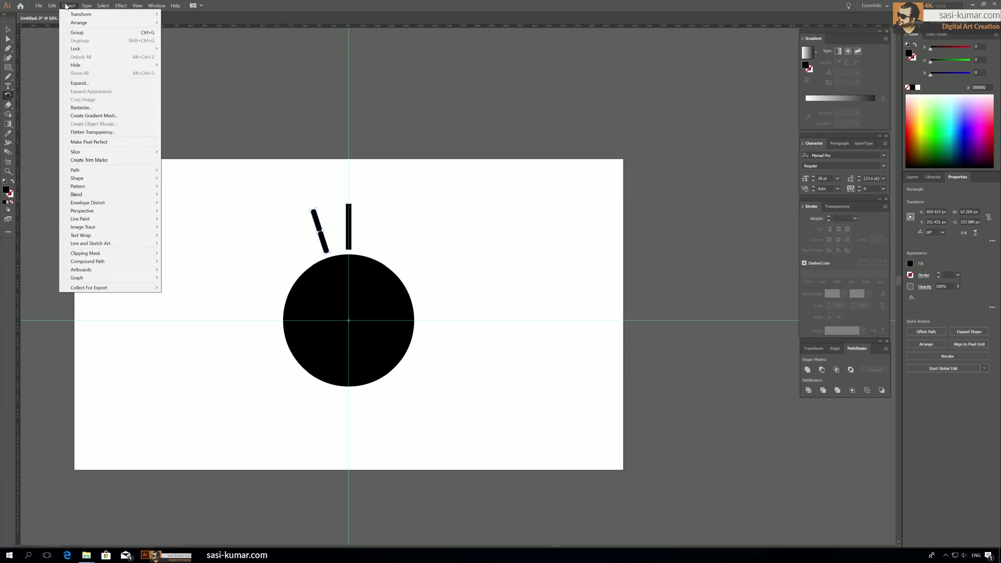
pyautogui.moveTo(67, 15)
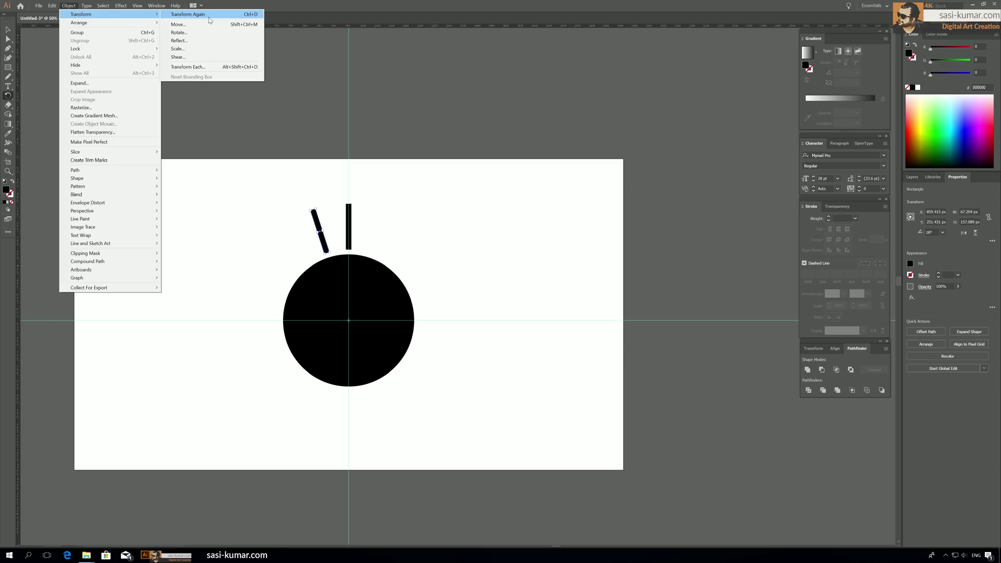
pyautogui.click(187, 15)
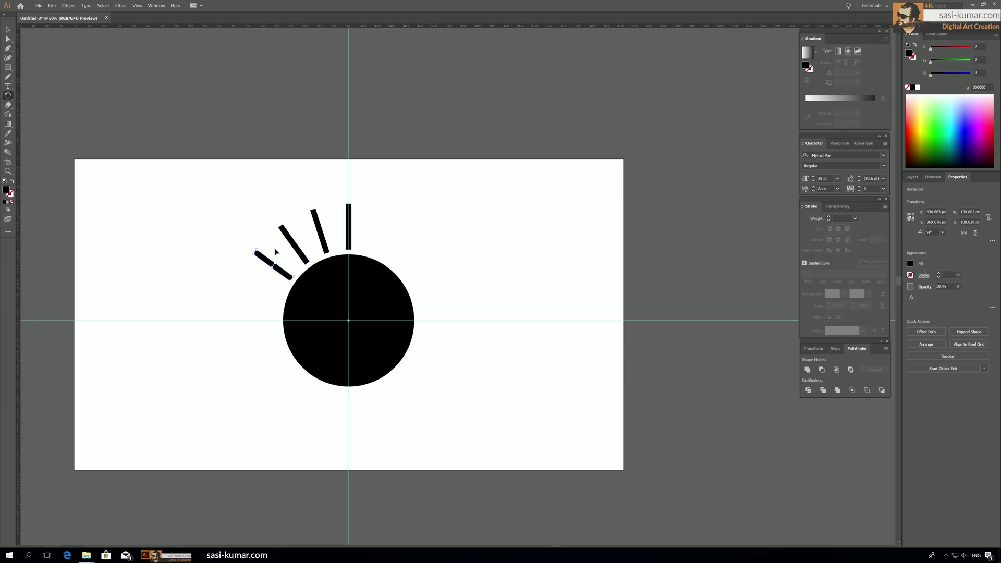
pyautogui.hotkey('ctrl', 'd')
pyautogui.hotkey('ctrl', 'd')
pyautogui.hotkey('ctrl', 'd')
pyautogui.hotkey('ctrl', 'd')
pyautogui.hotkey('ctrl', 'd')
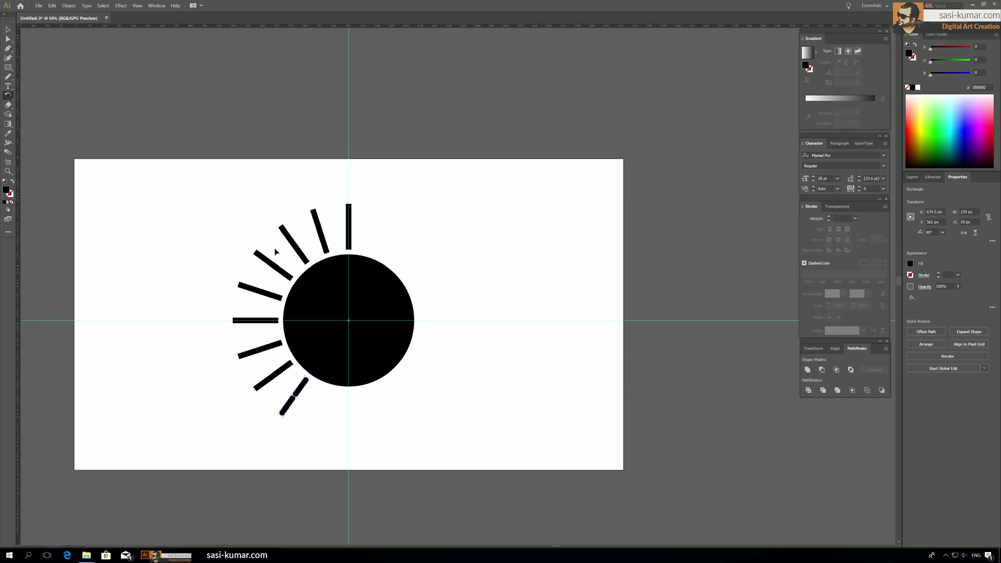
pyautogui.hotkey('ctrl', 'd')
pyautogui.hotkey('ctrl', 'd')
pyautogui.hotkey('ctrl', 'd')
pyautogui.hotkey('ctrl', 'd')
pyautogui.hotkey('ctrl', 'd')
pyautogui.hotkey('ctrl', 'd')
pyautogui.hotkey('ctrl', 'd')
pyautogui.hotkey('ctrl', 'd')
pyautogui.hotkey('ctrl', 'd')
pyautogui.hotkey('ctrl', 'd')
pyautogui.hotkey('ctrl', 'd')
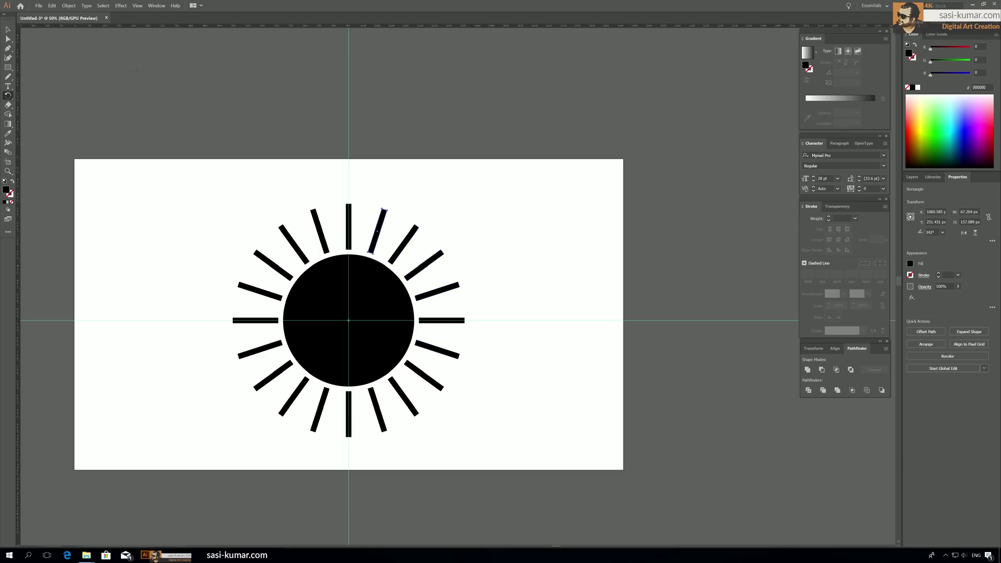
# Step: Deselect the last ray and hide the guides
pyautogui.click(9, 30)
pyautogui.click(522, 188)
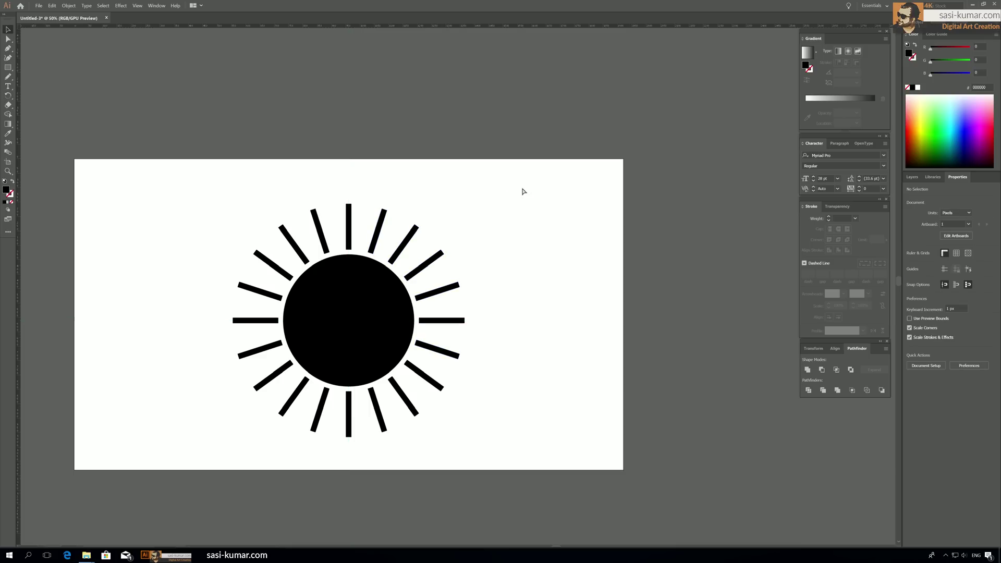
pyautogui.hotkey('ctrl', ';')
# Step: Select the circle with all its rays and delete them from the artboard
pyautogui.hotkey('ctrl', '-')
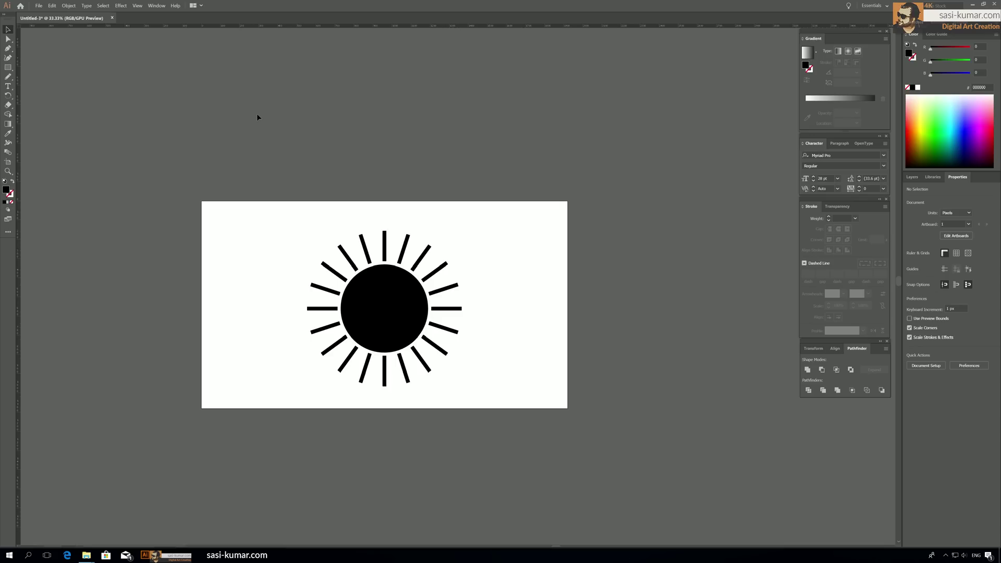
pyautogui.hotkey('ctrl', 'a')
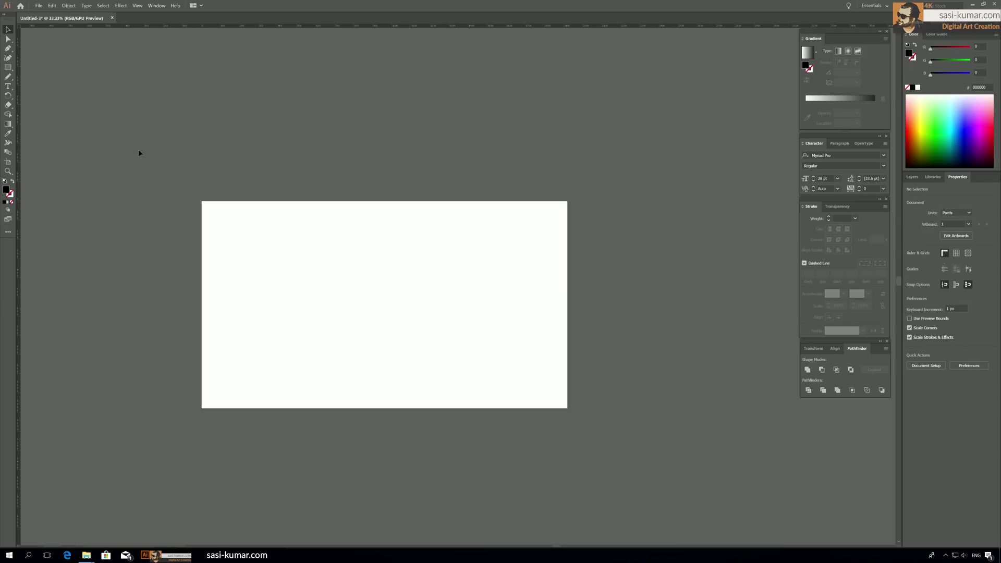
pyautogui.moveTo(214, 122); pyautogui.dragTo(225, 123)
pyautogui.hotkey('ctrl', '+')
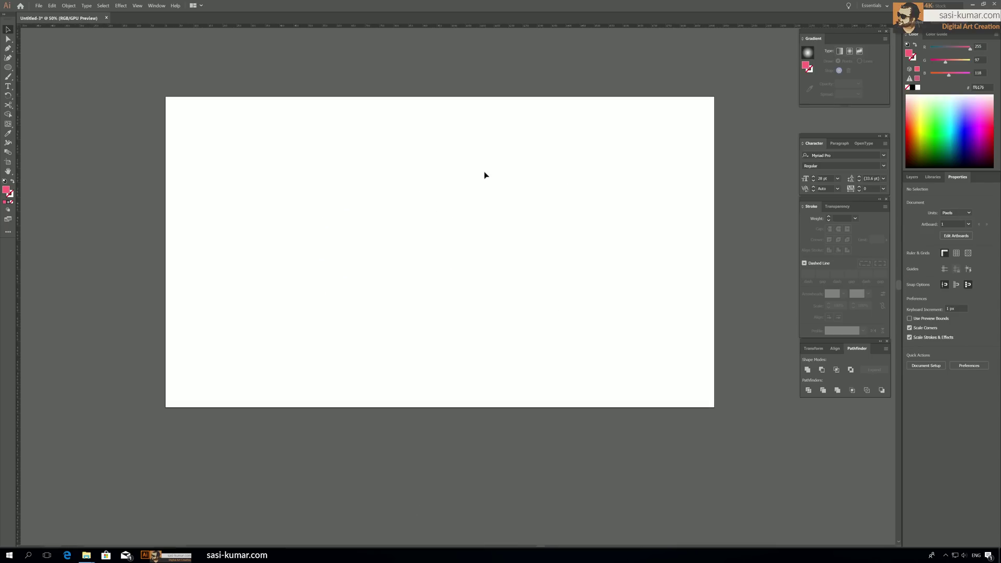
# Step: Move the pink petal from outside the artboard to the artboard's centre, and deselect it
pyautogui.moveTo(484, 172); pyautogui.dragTo(480, 178)
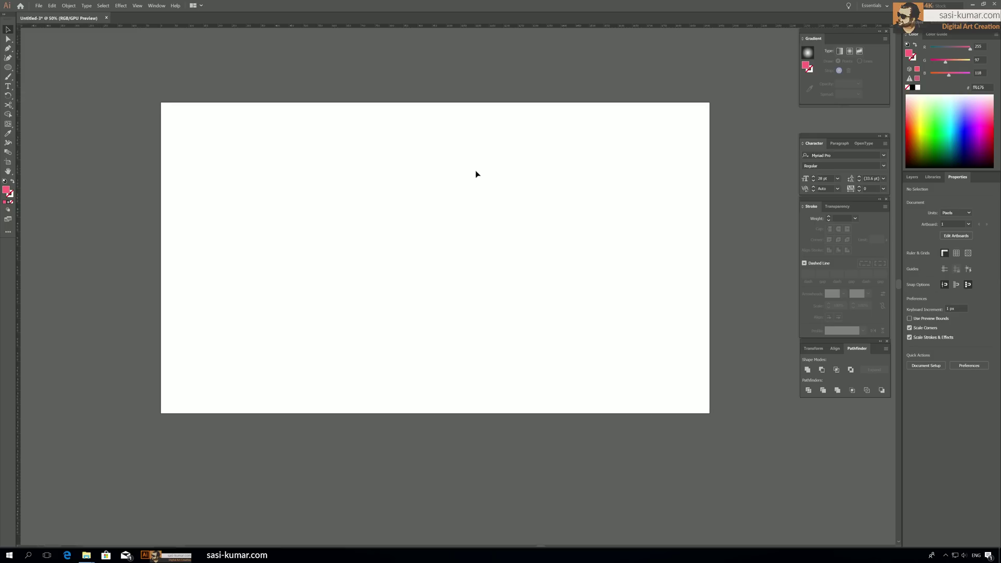
pyautogui.moveTo(580, 162); pyautogui.dragTo(470, 274)
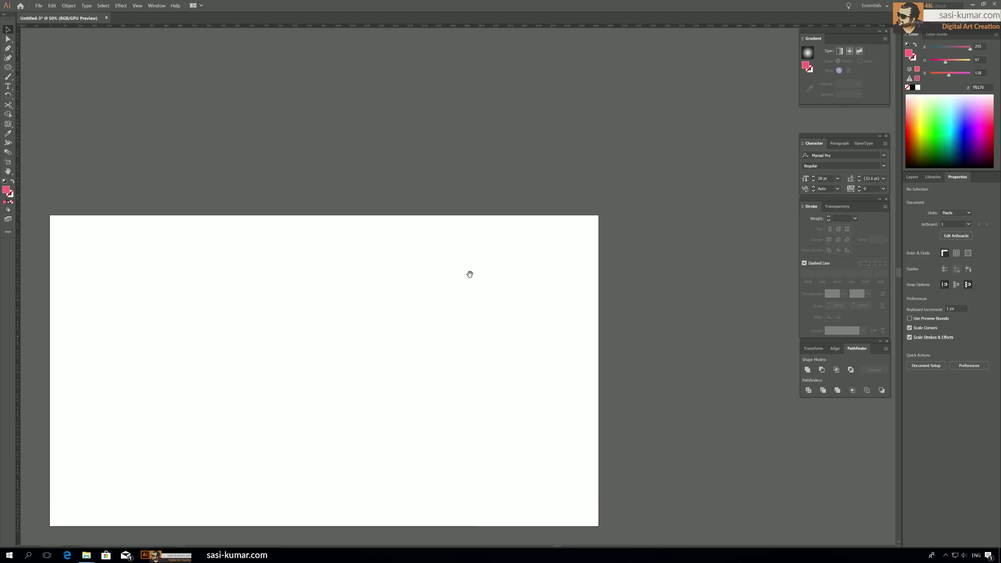
pyautogui.hotkey('ctrl', '-')
pyautogui.hotkey('ctrl', '-')
pyautogui.hotkey('ctrl', '-')
pyautogui.hotkey('ctrl', '-')
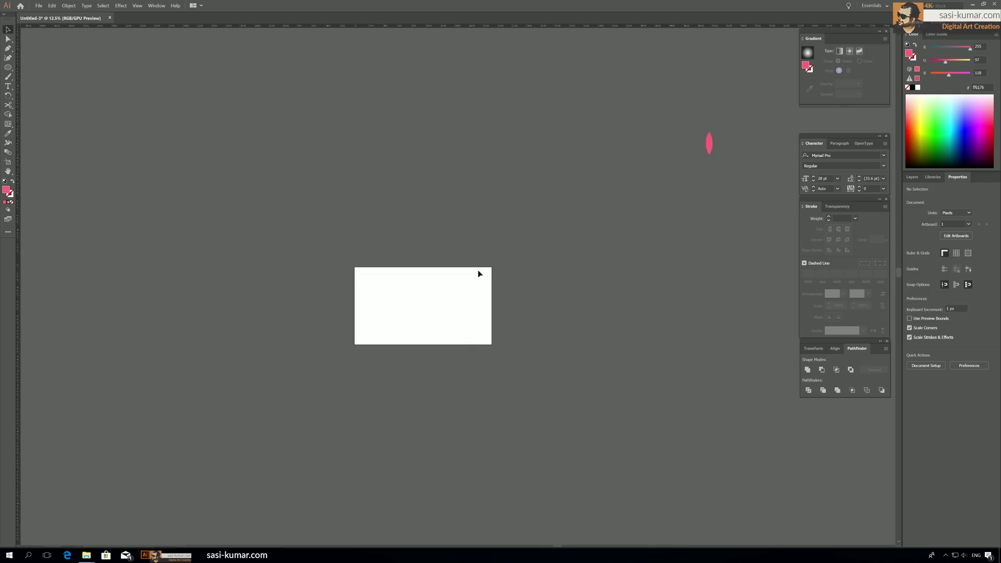
pyautogui.moveTo(706, 150); pyautogui.dragTo(428, 308)
pyautogui.click(582, 253)
pyautogui.hotkey('ctrl', '+')
pyautogui.hotkey('ctrl', '+')
pyautogui.hotkey('ctrl', '+')
pyautogui.hotkey('ctrl', '+')
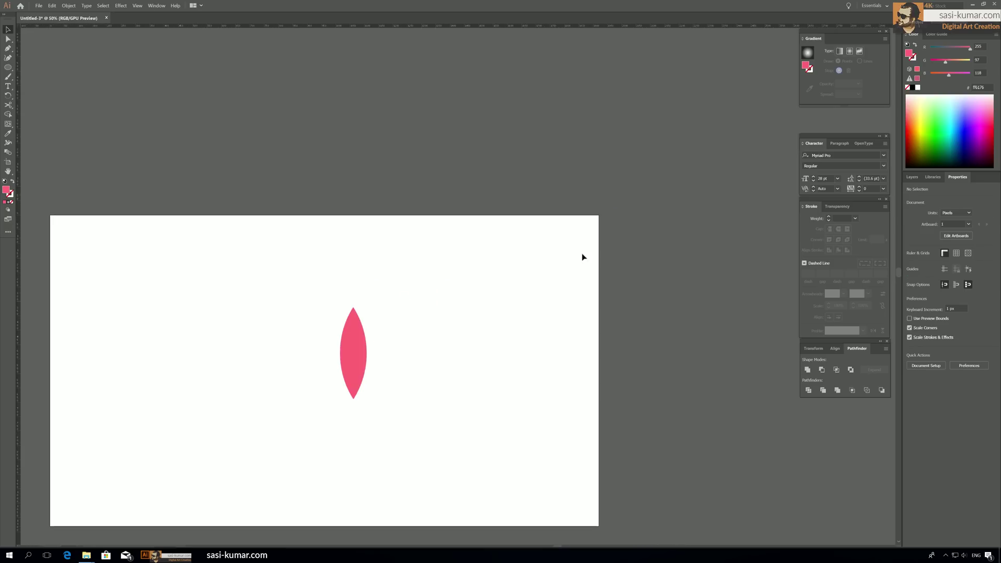
# Step: Move the petal to the artboard's upper middle and scale it down to about 78 px wide and 268 px high
pyautogui.moveTo(489, 259); pyautogui.dragTo(445, 183)
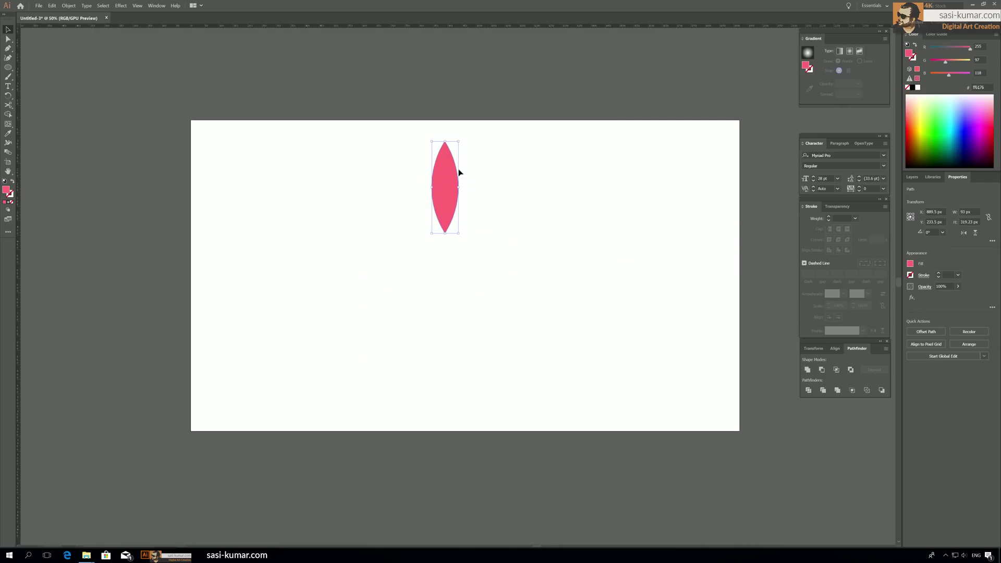
pyautogui.moveTo(458, 142); pyautogui.dragTo(452, 172)
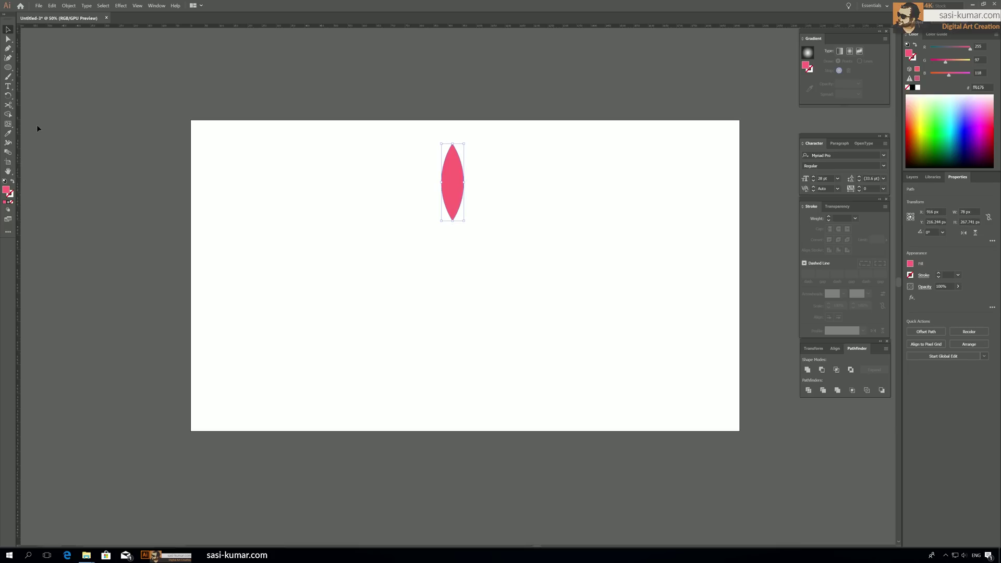
pyautogui.moveTo(448, 179); pyautogui.dragTo(451, 176)
# Step: Make a copy of the petal rotated 20° about a point just below its lower tip
pyautogui.click(9, 96)
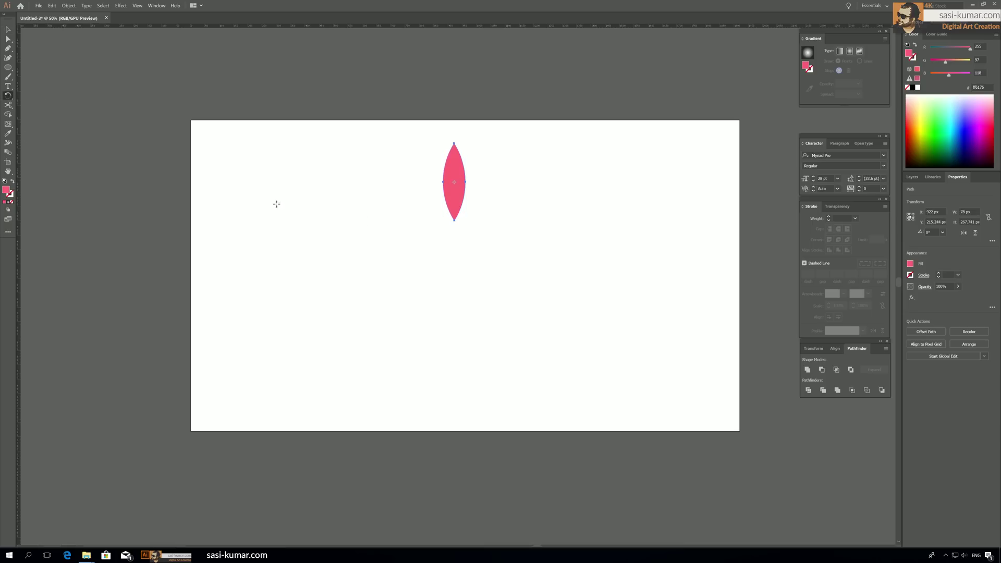
pyautogui.keyDown('alt'); pyautogui.click(454, 225); pyautogui.keyUp('alt')
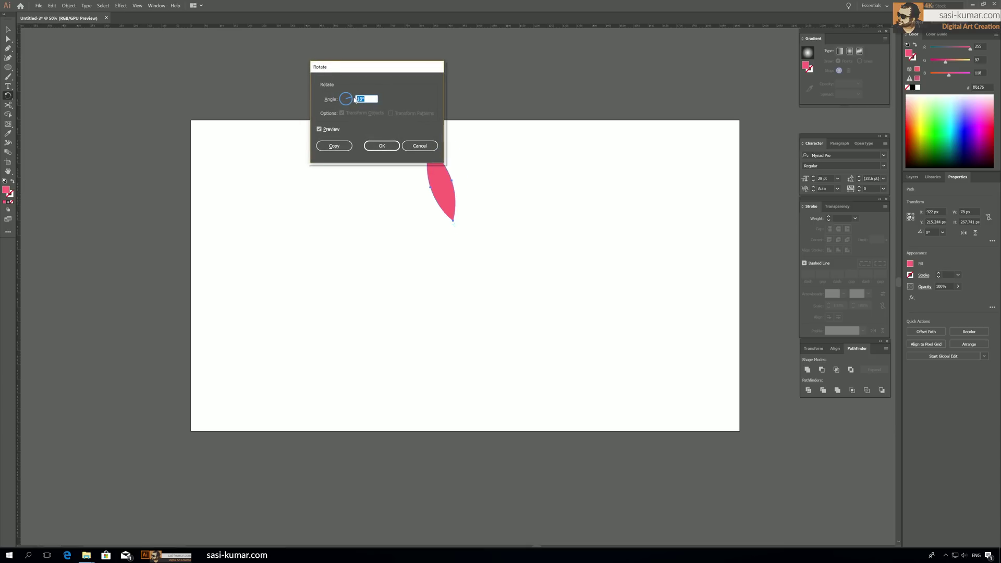
pyautogui.write('20')
pyautogui.click(334, 146)
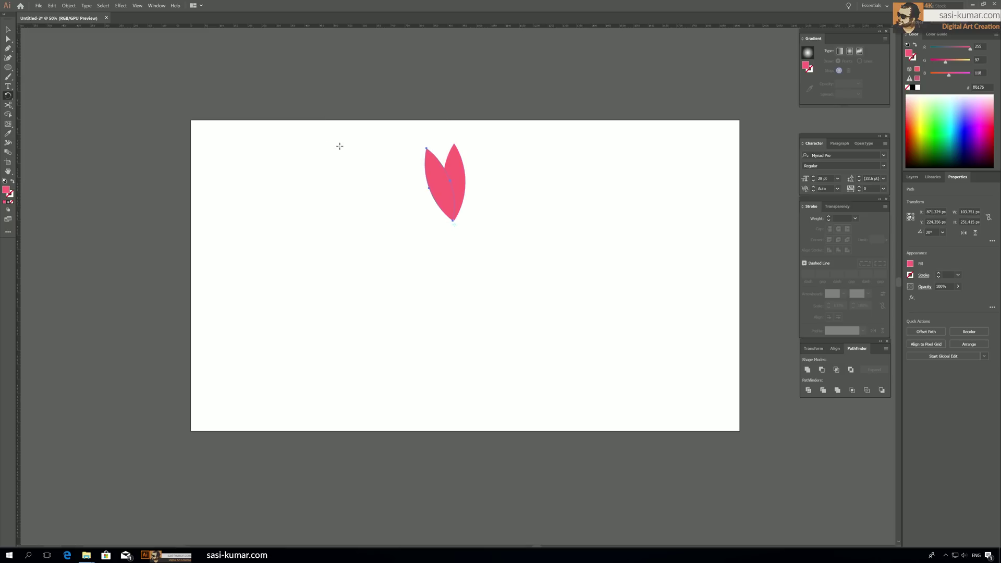
# Step: Repeat the rotated petal copy until a full flower of 18 petals is formed, and deselect it
pyautogui.press('ctrl')
pyautogui.hotkey('ctrl', 'd')
pyautogui.hotkey('ctrl', 'd')
pyautogui.hotkey('ctrl', 'd')
pyautogui.hotkey('ctrl', 'd')
pyautogui.hotkey('ctrl', 'd')
pyautogui.hotkey('ctrl', 'd')
pyautogui.hotkey('ctrl', 'd')
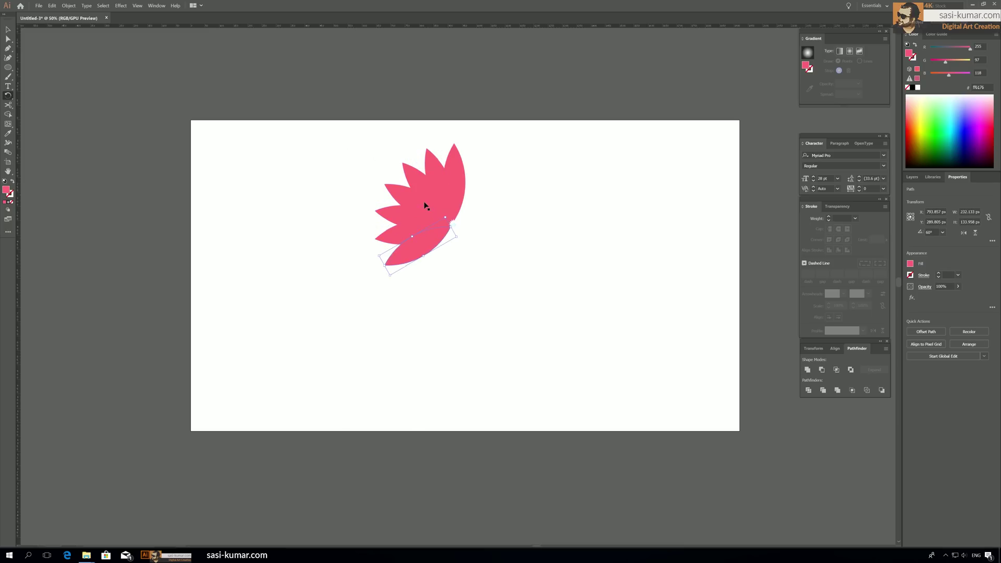
pyautogui.hotkey('ctrl', 'd')
pyautogui.hotkey('ctrl', 'd')
pyautogui.hotkey('ctrl', 'd')
pyautogui.hotkey('ctrl', 'd')
pyautogui.hotkey('ctrl', 'd')
pyautogui.hotkey('ctrl', 'd')
pyautogui.hotkey('ctrl', 'd')
pyautogui.hotkey('ctrl', 'd')
pyautogui.hotkey('ctrl', 'd')
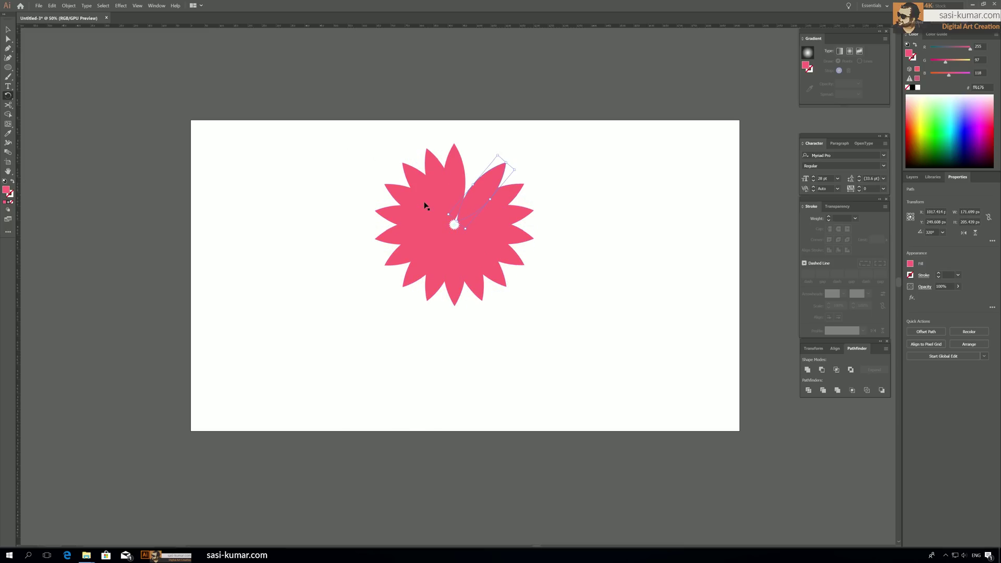
pyautogui.click(7, 30)
pyautogui.click(467, 95)
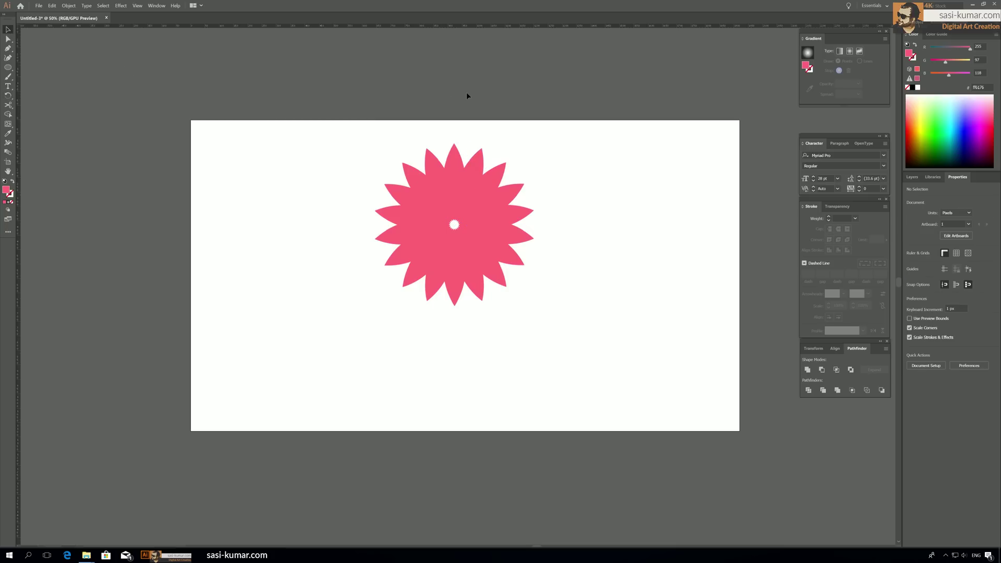
# Step: Select all the flower's petals and split their overlaps with the Pathfinder Divide operation
pyautogui.moveTo(349, 154); pyautogui.dragTo(584, 314)
pyautogui.click(594, 296)
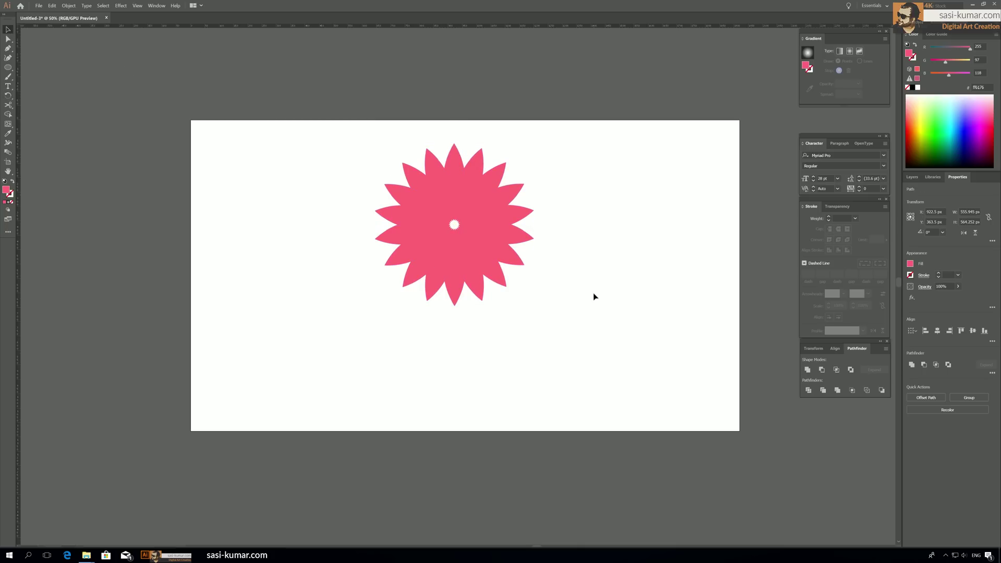
pyautogui.hotkey('ctrl', 'a')
pyautogui.click(629, 348)
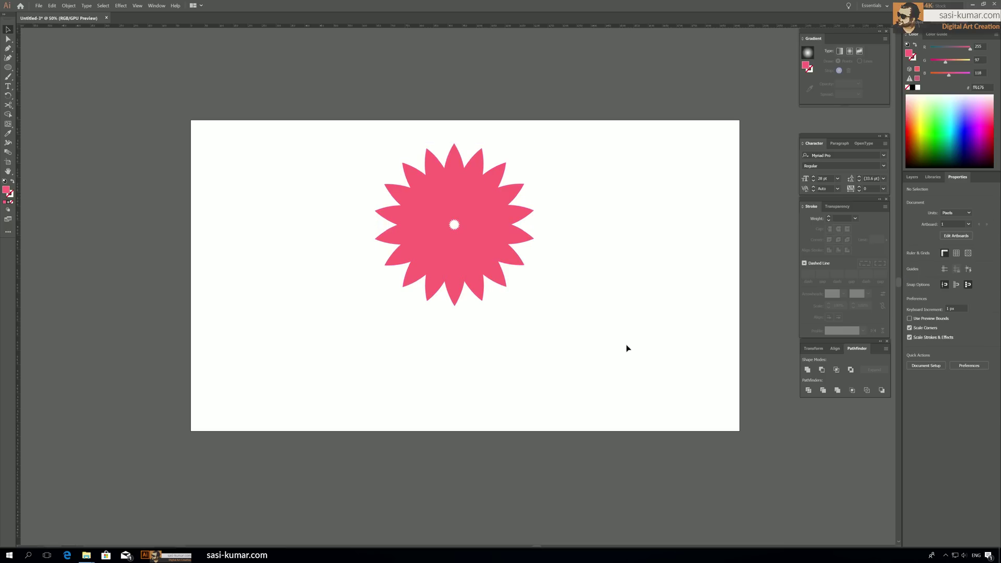
pyautogui.moveTo(579, 282); pyautogui.dragTo(533, 289)
pyautogui.moveTo(269, 157)
pyautogui.mouseDown()
pyautogui.moveTo(613, 350)
pyautogui.moveTo(269, 159)
pyautogui.mouseUp()
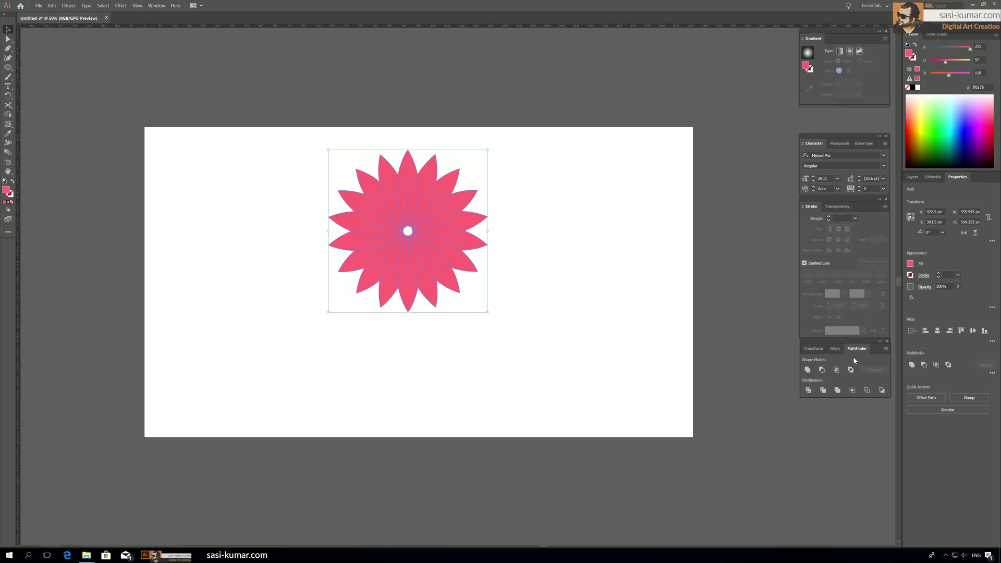
pyautogui.click(808, 391)
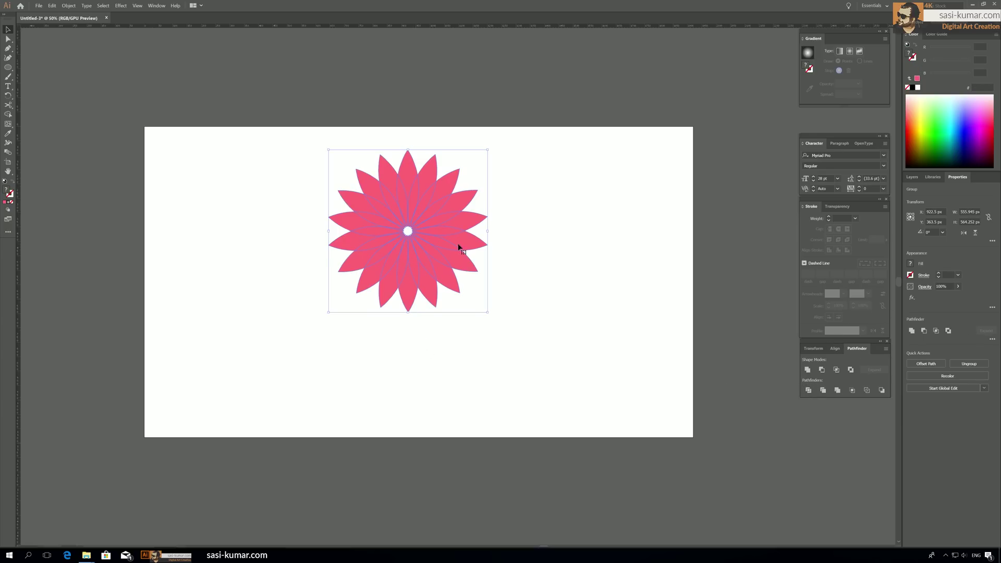
# Step: Enter isolation mode on the divided flower, select one of its inner pieces, and leave isolation mode
pyautogui.click(476, 185)
pyautogui.click(415, 191)
pyautogui.doubleClick(413, 188)
pyautogui.click(412, 195)
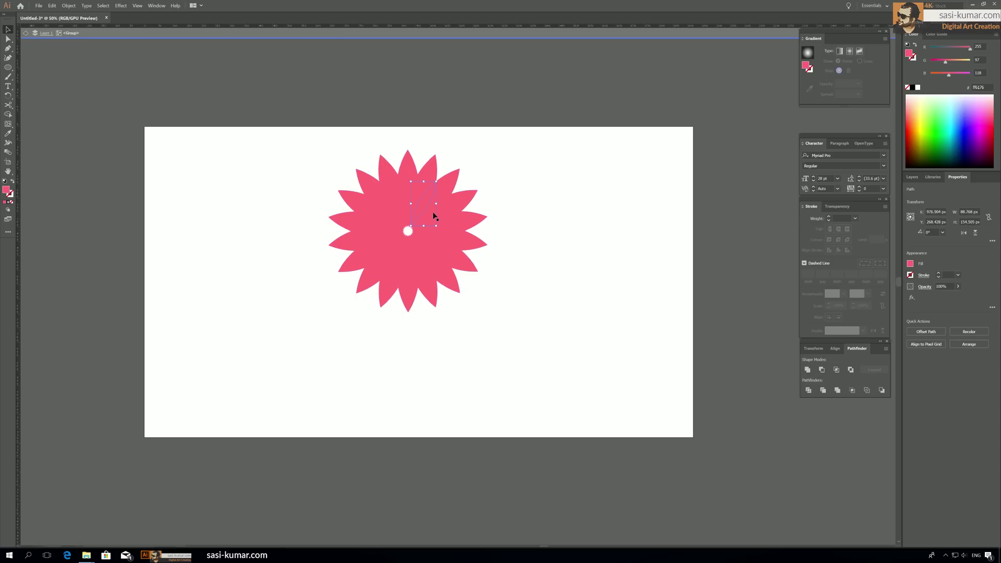
pyautogui.doubleClick(527, 229)
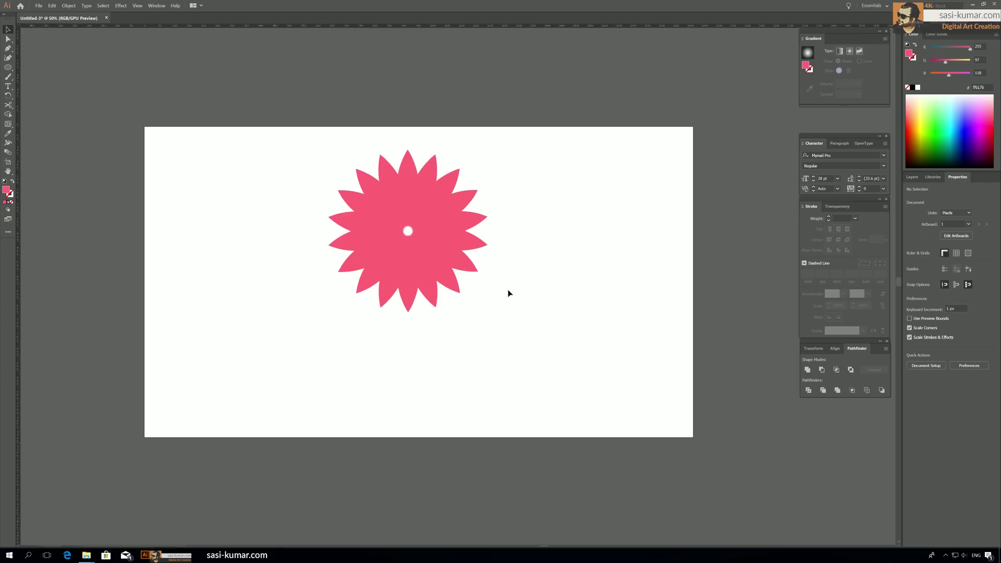
# Step: Directly select the inner overlap pieces all around the flower, fill them with light orange #e89d60, and deselect them
pyautogui.click(456, 235)
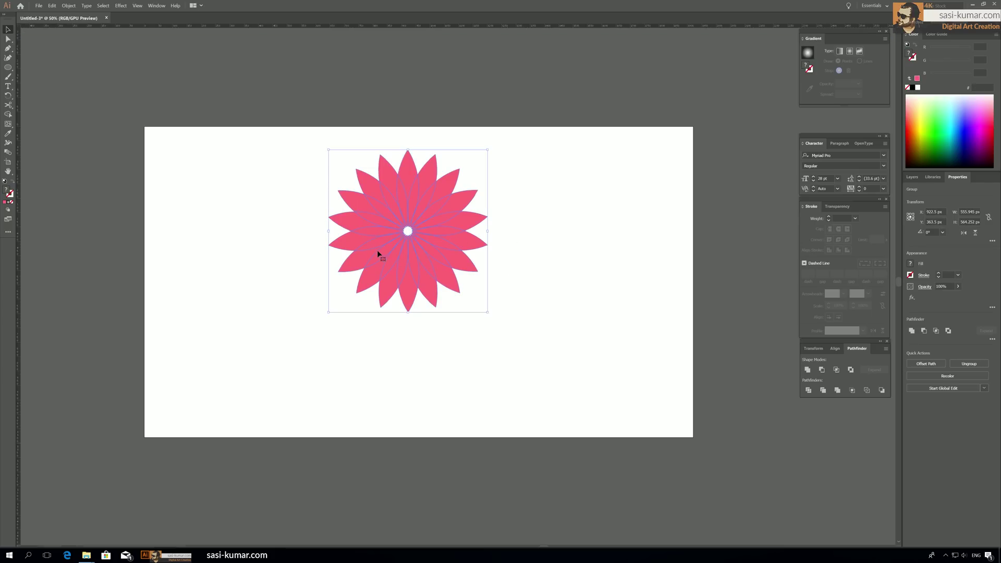
pyautogui.click(8, 39)
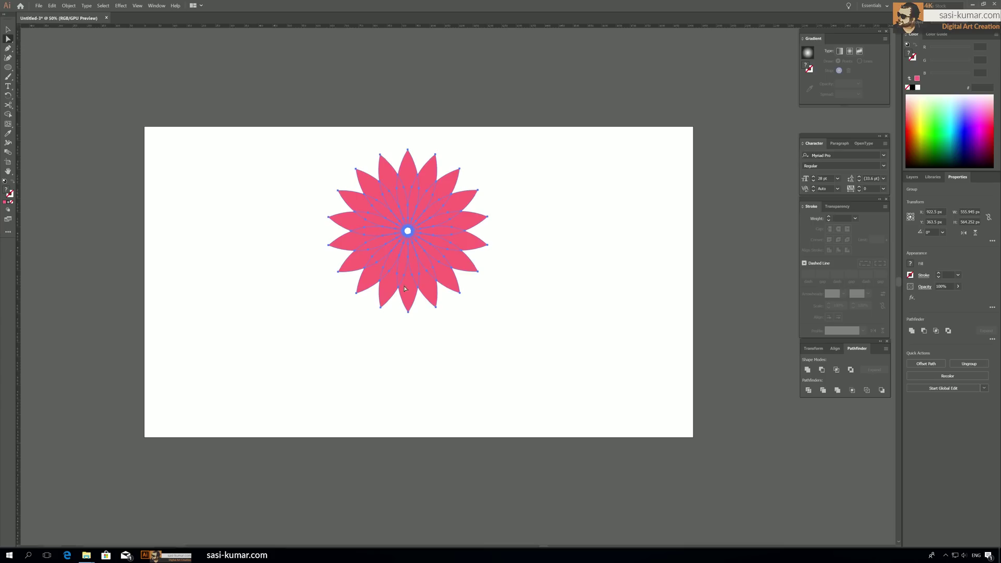
pyautogui.click(520, 274)
pyautogui.click(402, 191)
pyautogui.keyDown('shift'); pyautogui.click(413, 199); pyautogui.keyUp('shift')
pyautogui.keyDown('shift'); pyautogui.click(417, 206); pyautogui.keyUp('shift')
pyautogui.keyDown('shift'); pyautogui.click(428, 213); pyautogui.keyUp('shift')
pyautogui.keyDown('shift'); pyautogui.click(439, 226); pyautogui.keyUp('shift')
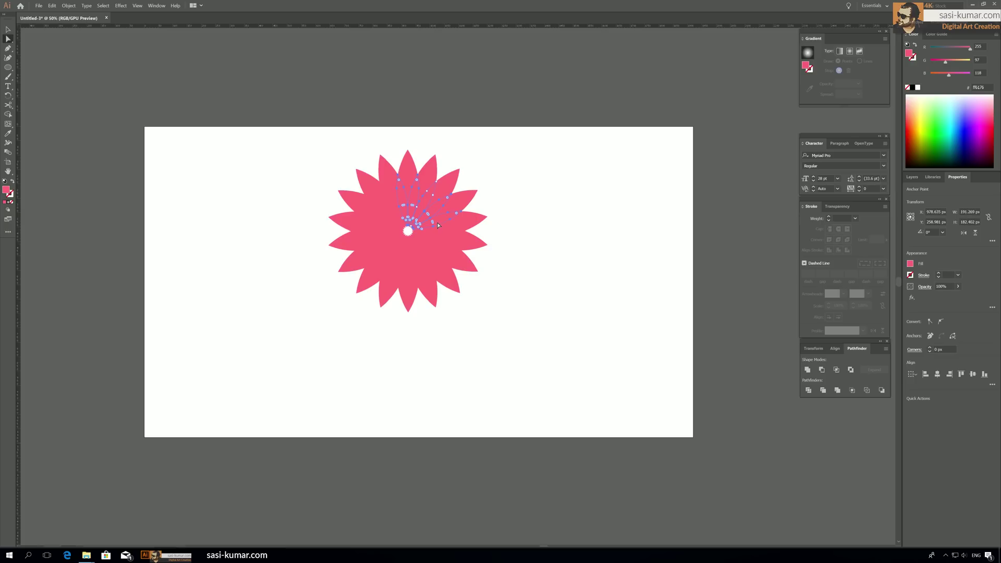
pyautogui.keyDown('shift'); pyautogui.click(442, 238); pyautogui.keyUp('shift')
pyautogui.keyDown('shift'); pyautogui.click(438, 248); pyautogui.keyUp('shift')
pyautogui.keyDown('shift'); pyautogui.click(430, 256); pyautogui.keyUp('shift')
pyautogui.keyDown('shift'); pyautogui.click(417, 258); pyautogui.keyUp('shift')
pyautogui.keyDown('shift'); pyautogui.click(395, 255); pyautogui.keyUp('shift')
pyautogui.keyDown('shift'); pyautogui.click(384, 247); pyautogui.keyUp('shift')
pyautogui.keyDown('shift'); pyautogui.click(379, 231); pyautogui.keyUp('shift')
pyautogui.keyDown('shift'); pyautogui.click(376, 219); pyautogui.keyUp('shift')
pyautogui.keyDown('shift'); pyautogui.click(381, 208); pyautogui.keyUp('shift')
pyautogui.keyDown('shift'); pyautogui.click(387, 202); pyautogui.keyUp('shift')
pyautogui.doubleClick(6, 191)
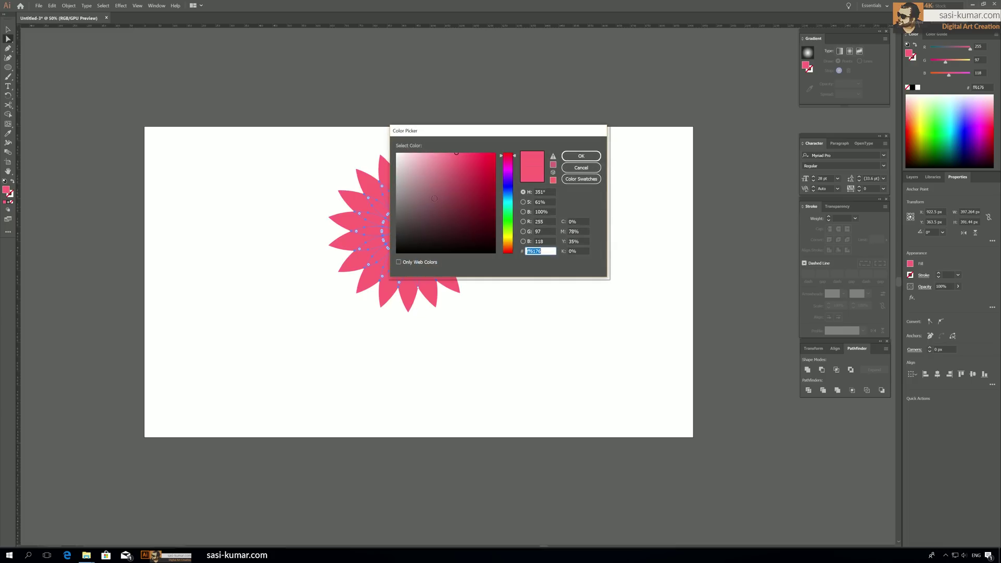
pyautogui.click(454, 161)
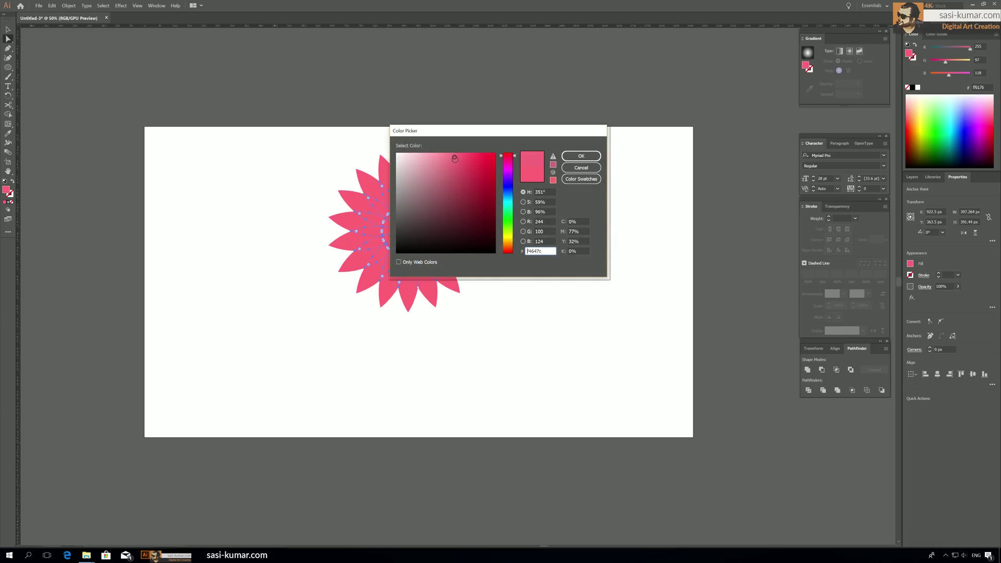
pyautogui.click(510, 246)
pyautogui.click(581, 156)
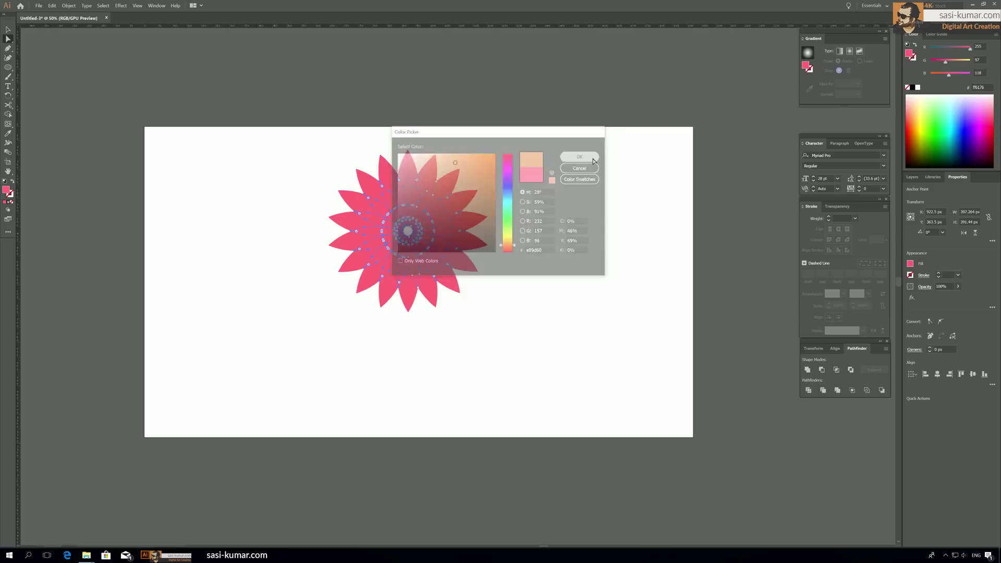
pyautogui.click(263, 99)
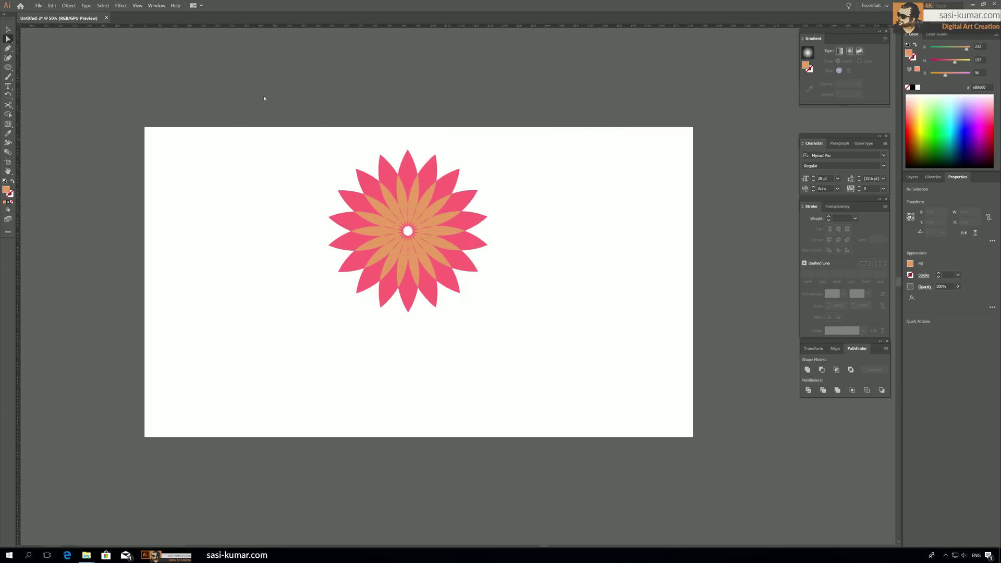
pyautogui.press('v')
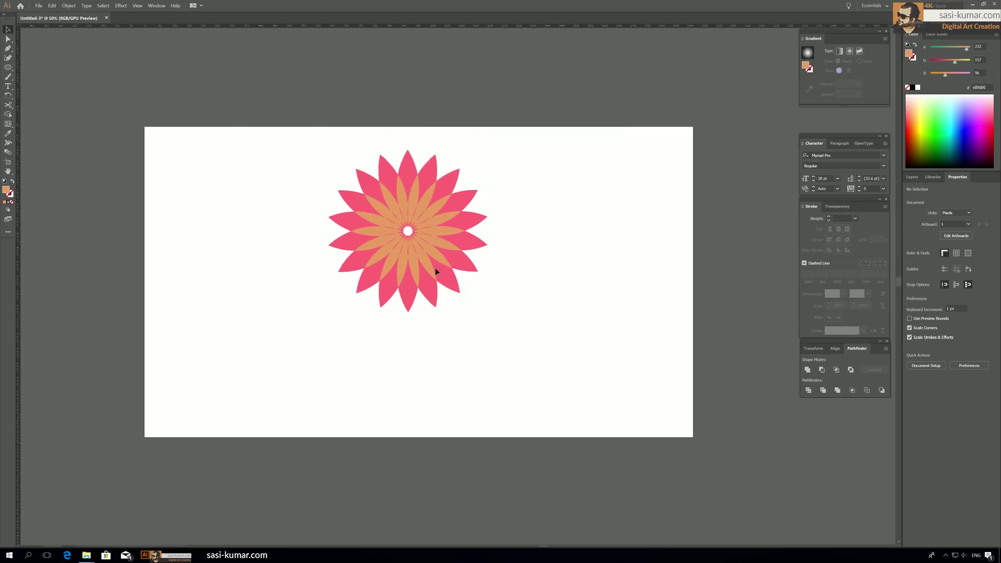
pyautogui.scroll(1, 432, 344)
pyautogui.scroll(1, 431, 352)
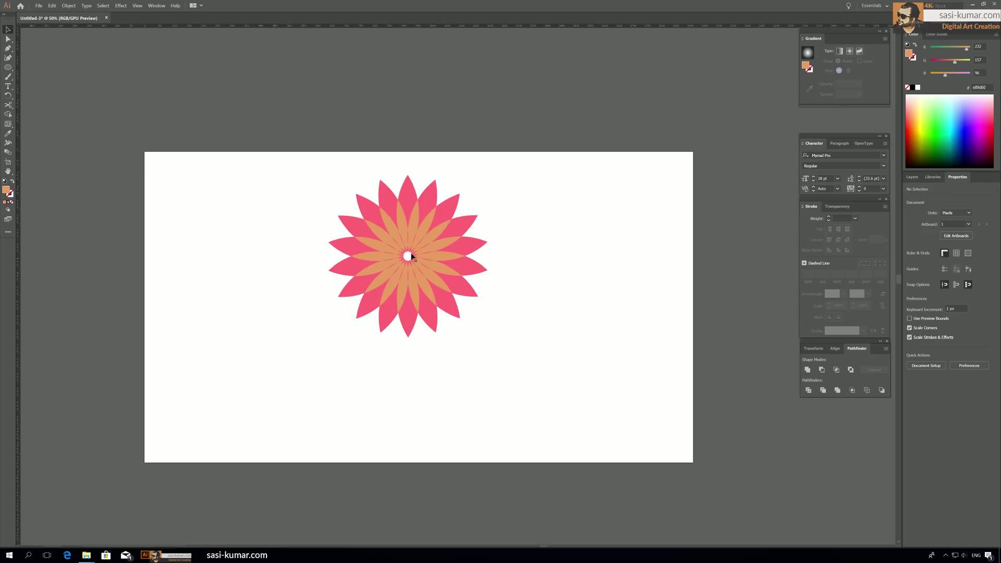
pyautogui.click(409, 257)
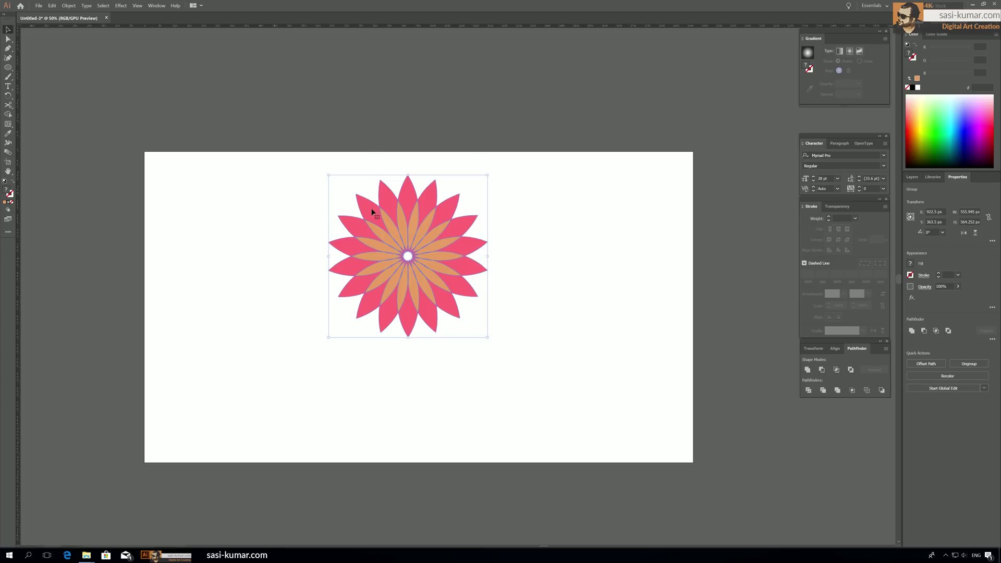
pyautogui.click(616, 424)
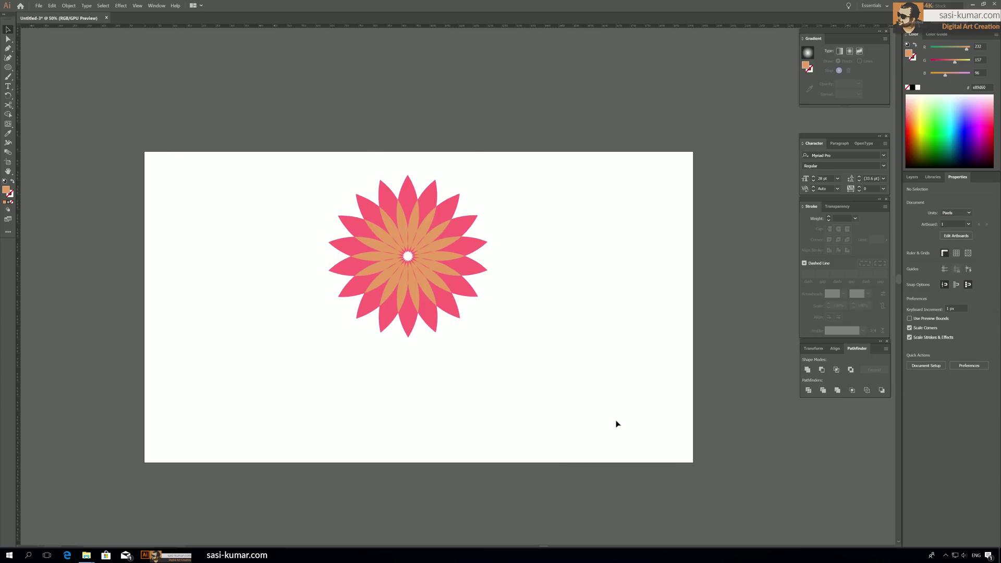
pyautogui.click(427, 243)
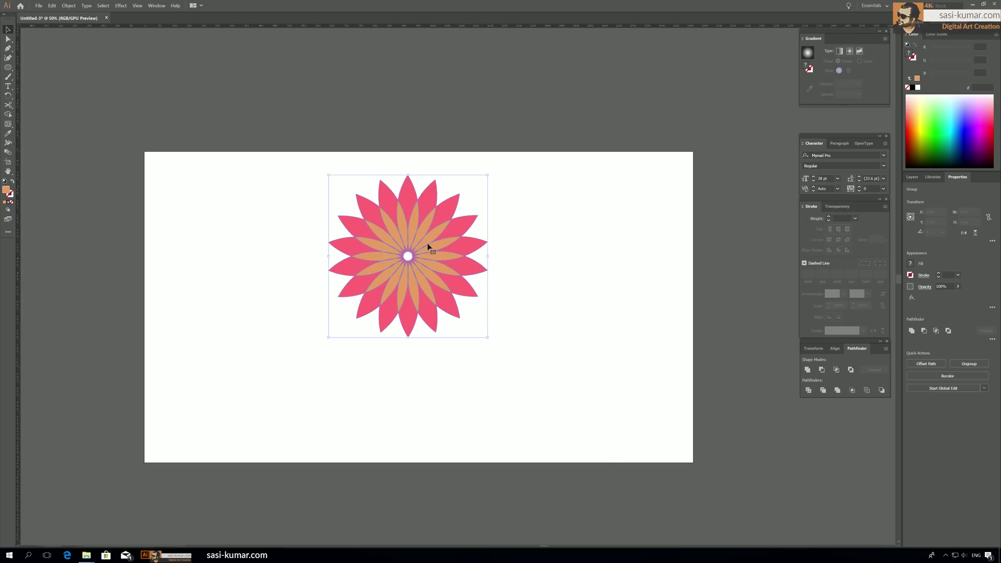
pyautogui.click(515, 258)
# Step: Move the whole flower off the artboard to the pasteboard at its upper right, and fit the empty artboard in view
pyautogui.click(454, 270)
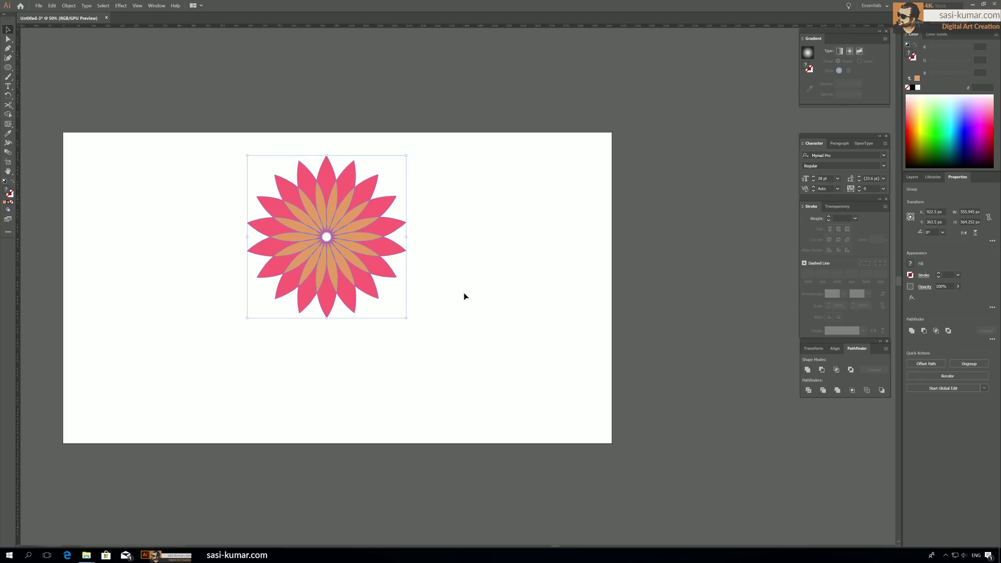
pyautogui.scroll(-4, 464, 296)
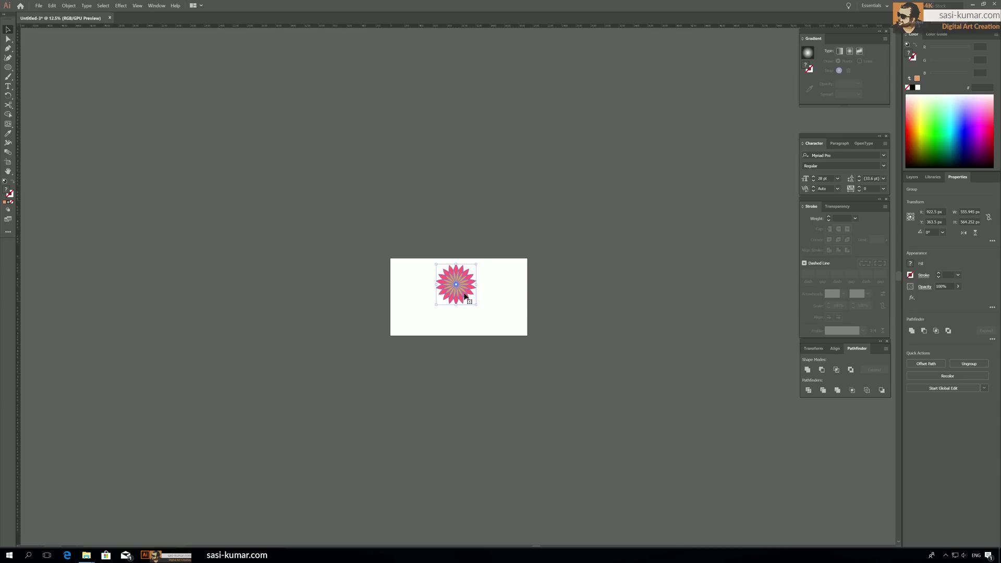
pyautogui.hotkey('ctrl', 'shift', 'a')
pyautogui.moveTo(451, 288); pyautogui.dragTo(746, 62)
pyautogui.click(715, 147)
pyautogui.moveTo(713, 148); pyautogui.dragTo(637, 196)
pyautogui.moveTo(683, 95); pyautogui.dragTo(705, 84)
pyautogui.moveTo(637, 300); pyautogui.dragTo(663, 252)
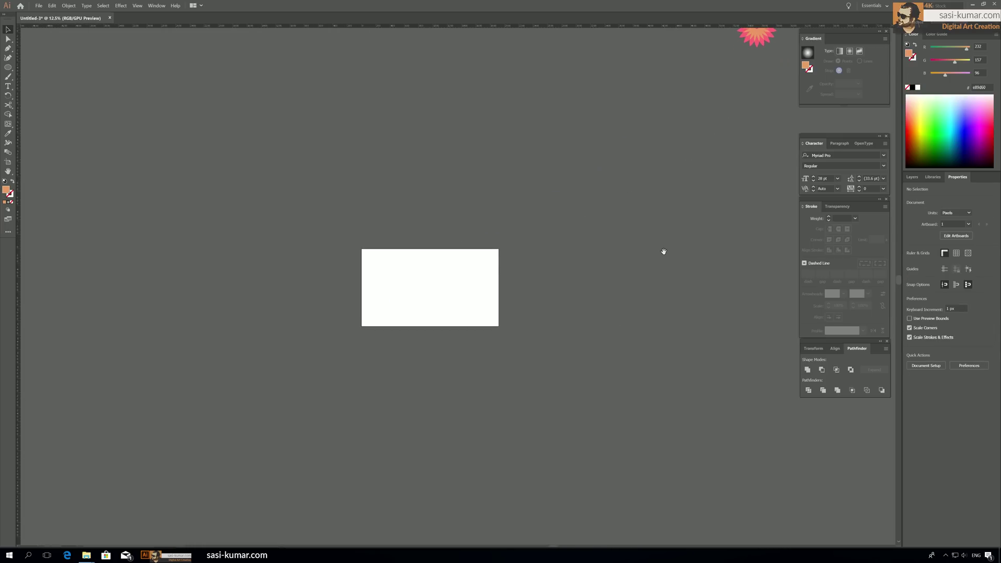
pyautogui.hotkey('ctrl', '0')
pyautogui.press('r')
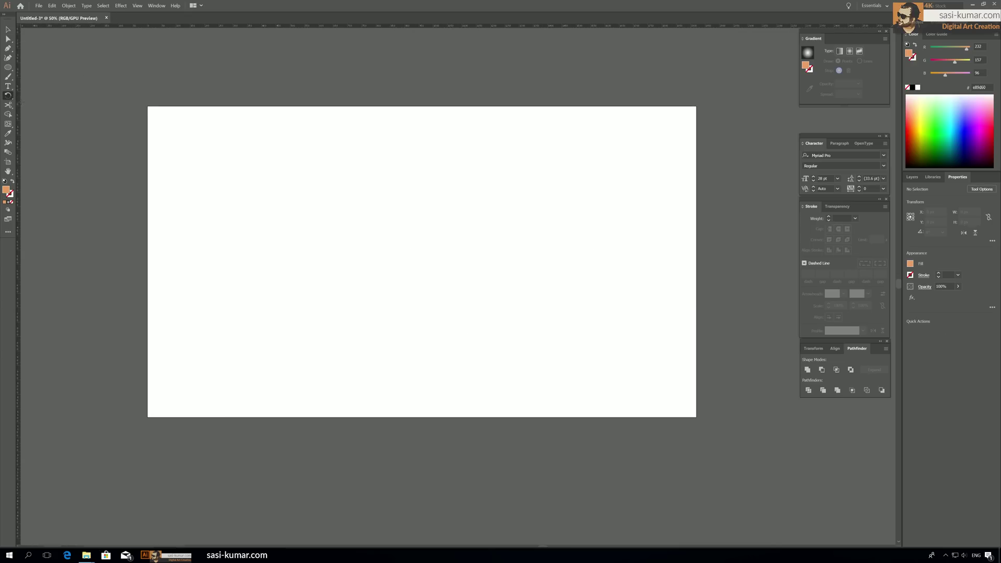
pyautogui.click(11, 100)
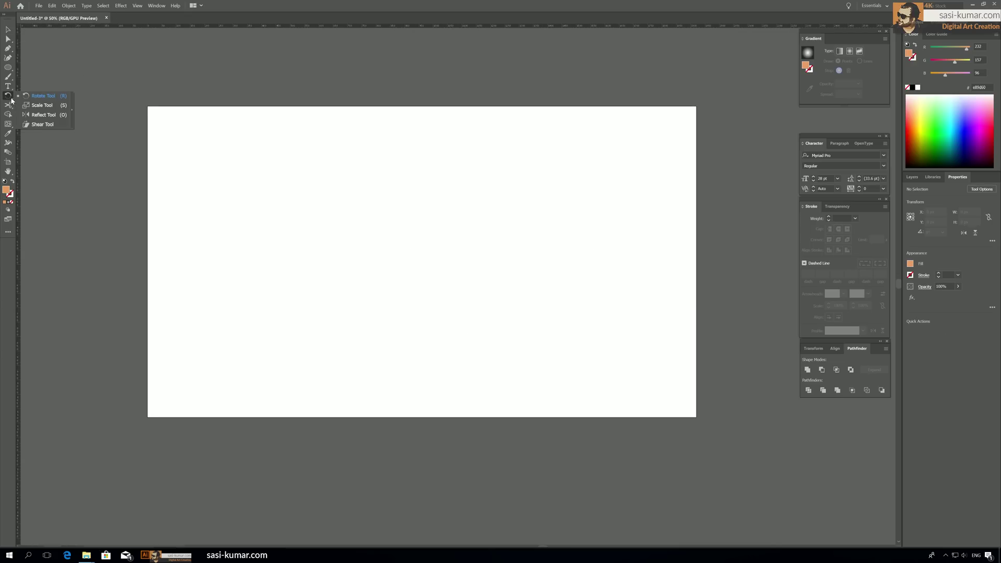
pyautogui.click(42, 105)
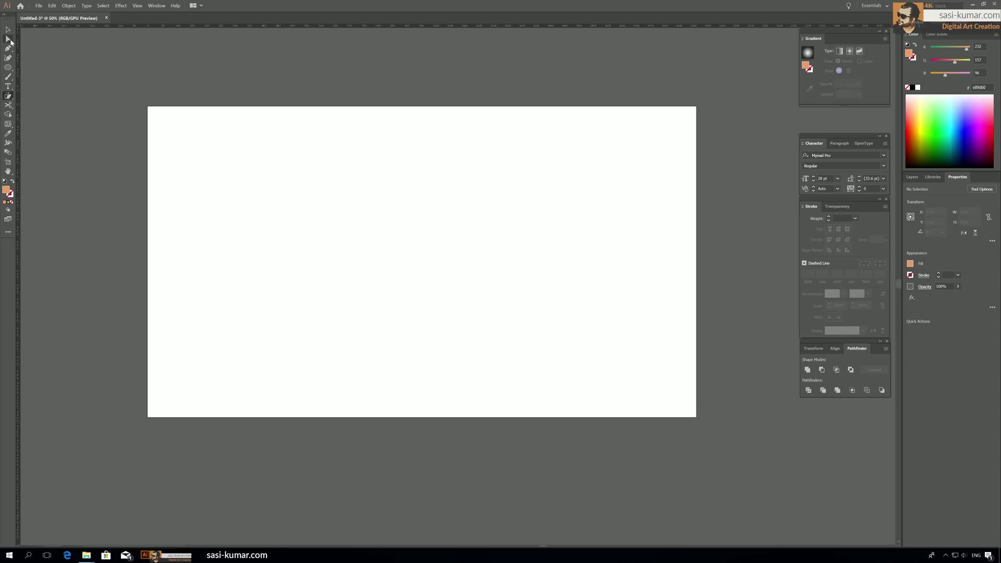
# Step: Draw a closed orange triangle about 229 px wide and 177 px high with the Pen tool and move it slightly down
pyautogui.click(7, 48)
pyautogui.click(230, 224)
pyautogui.click(279, 273)
pyautogui.click(214, 272)
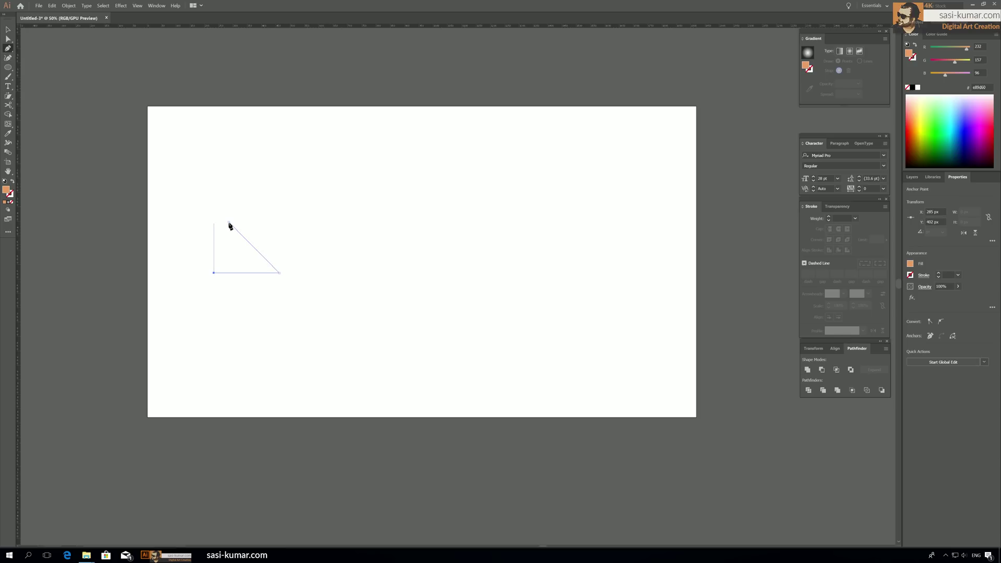
pyautogui.click(230, 223)
pyautogui.keyDown('ctrl'); pyautogui.click(195, 206); pyautogui.keyUp('ctrl')
pyautogui.press('v')
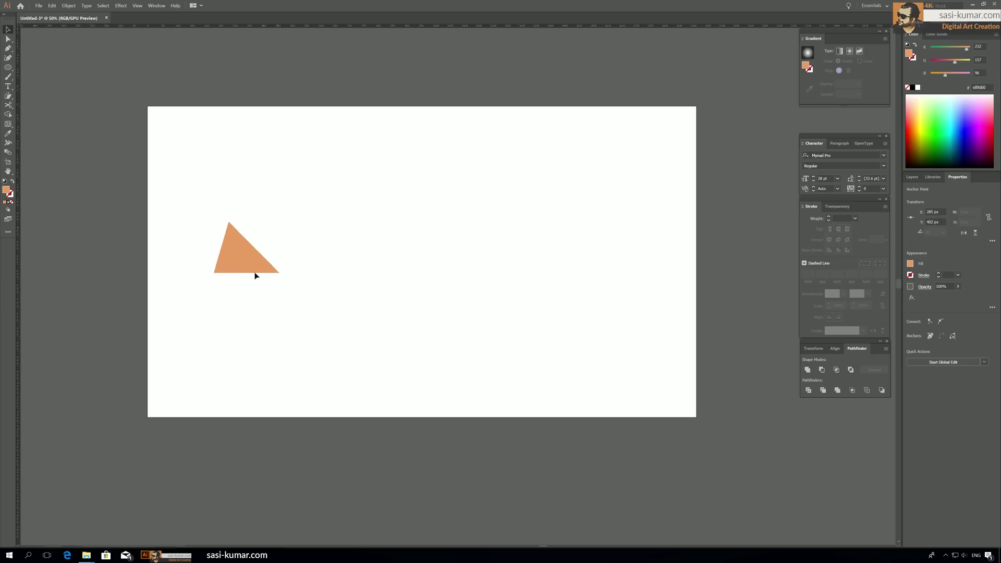
pyautogui.moveTo(231, 256); pyautogui.dragTo(229, 272)
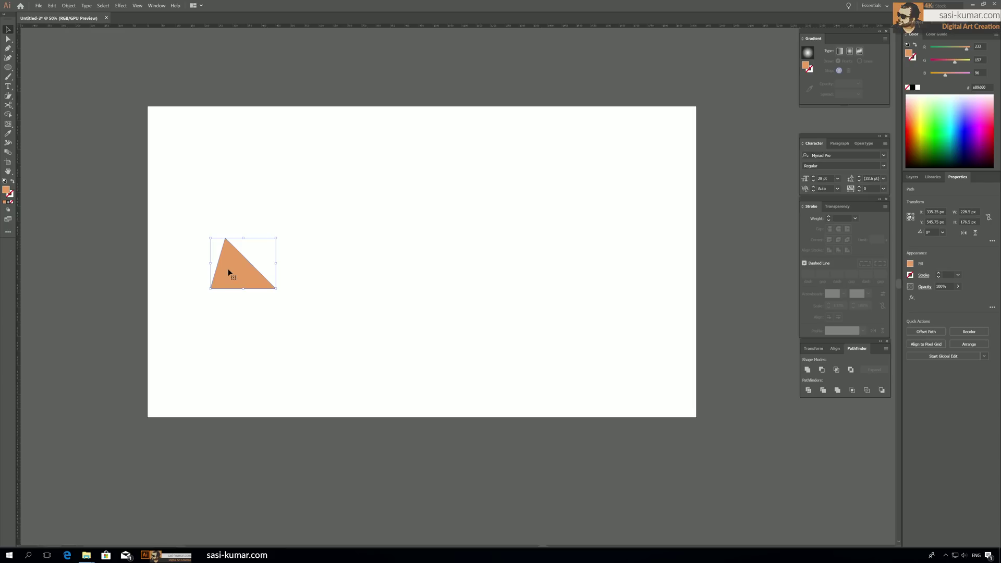
# Step: Preview the Reflect axis options on the triangle and make a copy of it reflected about the vertical axis
pyautogui.moveTo(7, 96); pyautogui.dragTo(33, 115)
pyautogui.doubleClick(9, 97)
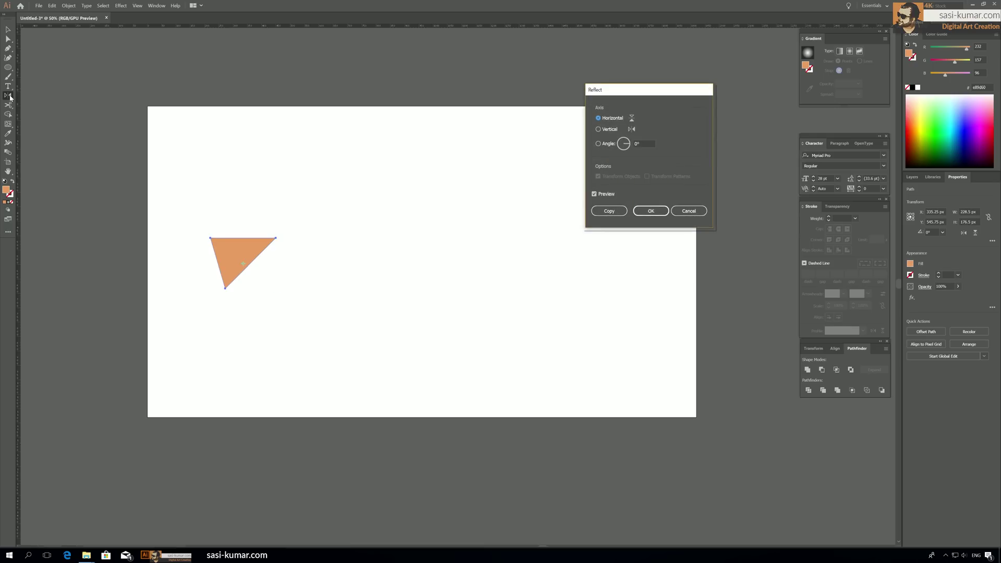
pyautogui.click(606, 130)
pyautogui.click(605, 119)
pyautogui.click(627, 144)
pyautogui.moveTo(626, 146); pyautogui.dragTo(628, 142)
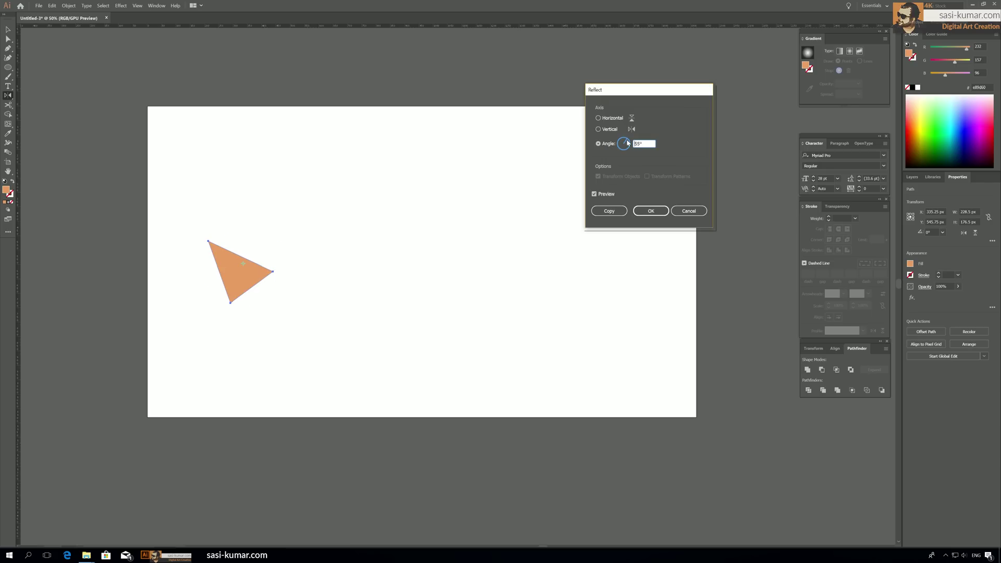
pyautogui.click(605, 130)
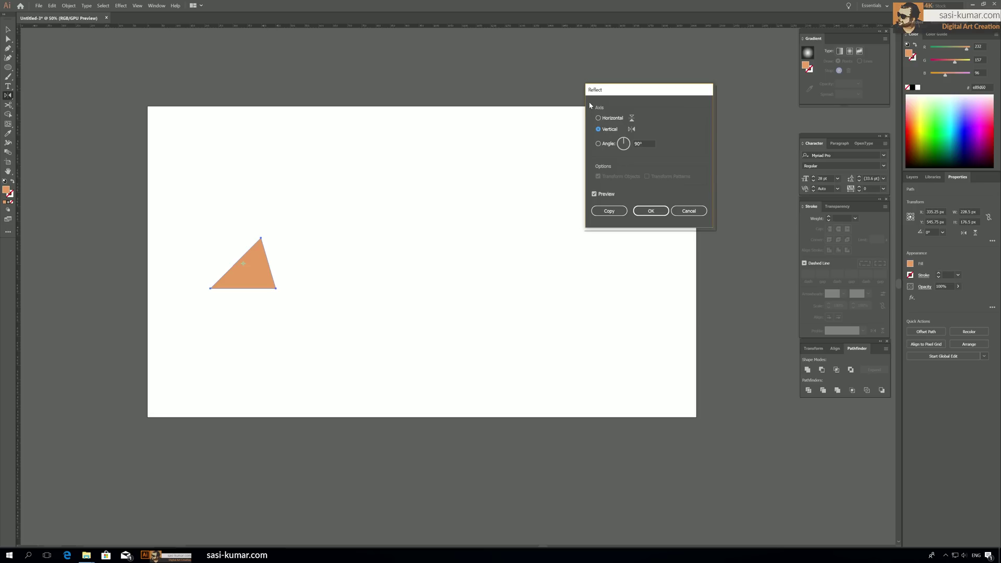
pyautogui.click(605, 211)
# Step: Move the mirrored triangle directly to the right of the original and align the bottom edges of both
pyautogui.click(8, 30)
pyautogui.click(277, 239)
pyautogui.moveTo(262, 267); pyautogui.dragTo(318, 273)
pyautogui.moveTo(420, 320); pyautogui.dragTo(129, 215)
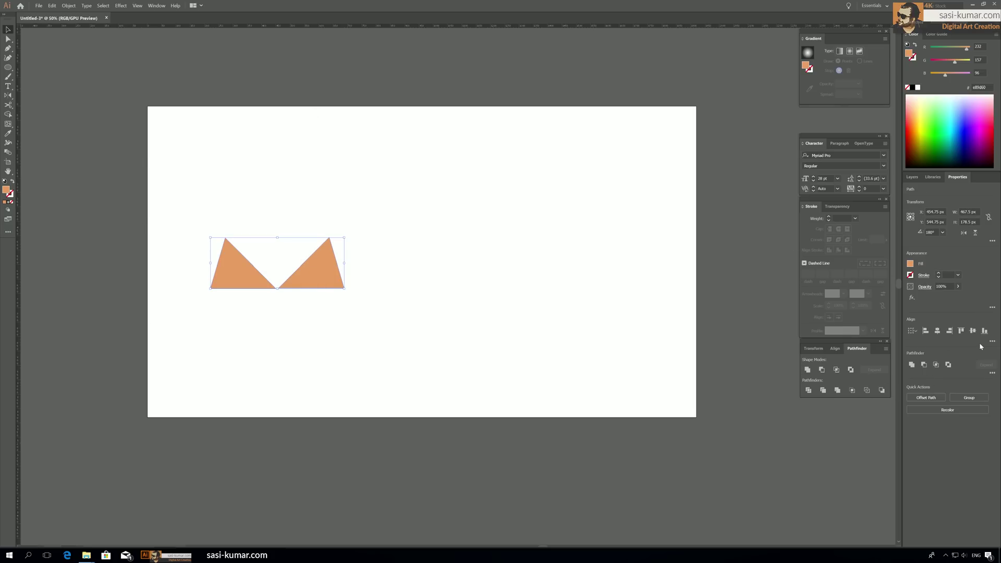
pyautogui.click(984, 331)
# Step: Make a copy of both triangles reflected about the horizontal axis and place it directly above the original pair
pyautogui.doubleClick(8, 95)
pyautogui.click(611, 119)
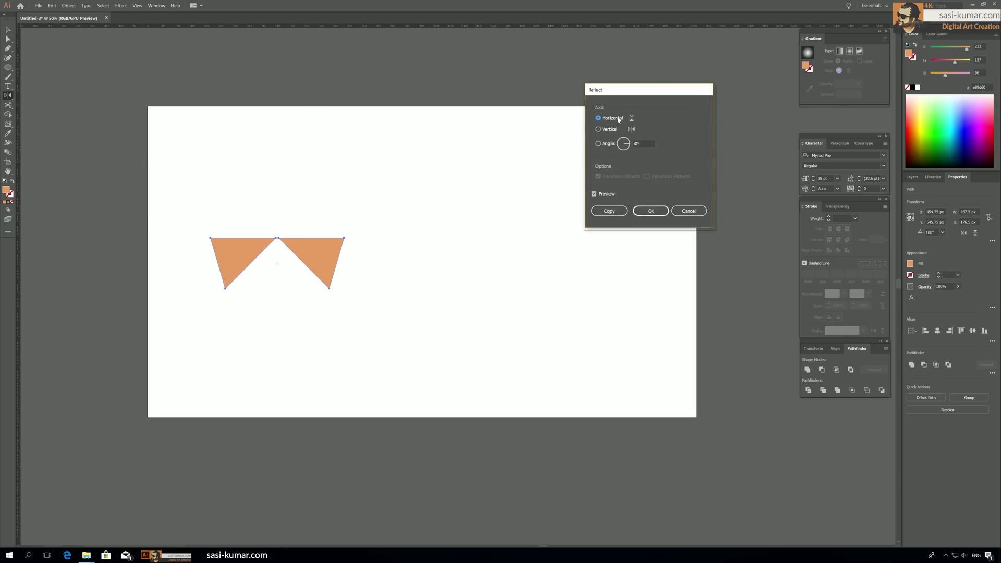
pyautogui.click(609, 211)
pyautogui.press('v')
pyautogui.moveTo(313, 259); pyautogui.dragTo(310, 203)
pyautogui.click(406, 357)
pyautogui.moveTo(406, 357); pyautogui.dragTo(74, 150)
pyautogui.click(349, 298)
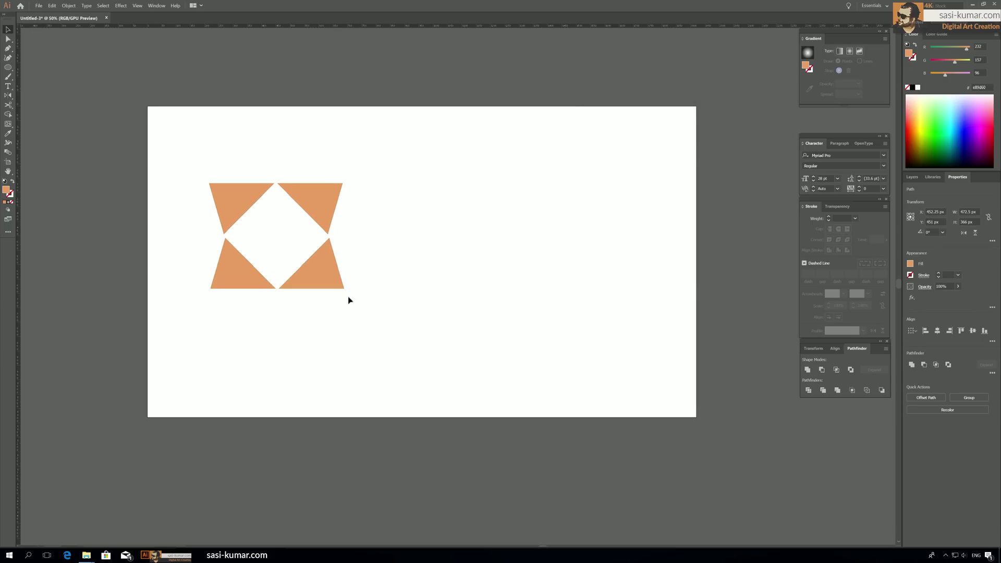
# Step: Try a freehand horizontal stretch of the lower-right triangle with the Shear tool, and undo it
pyautogui.click(326, 287)
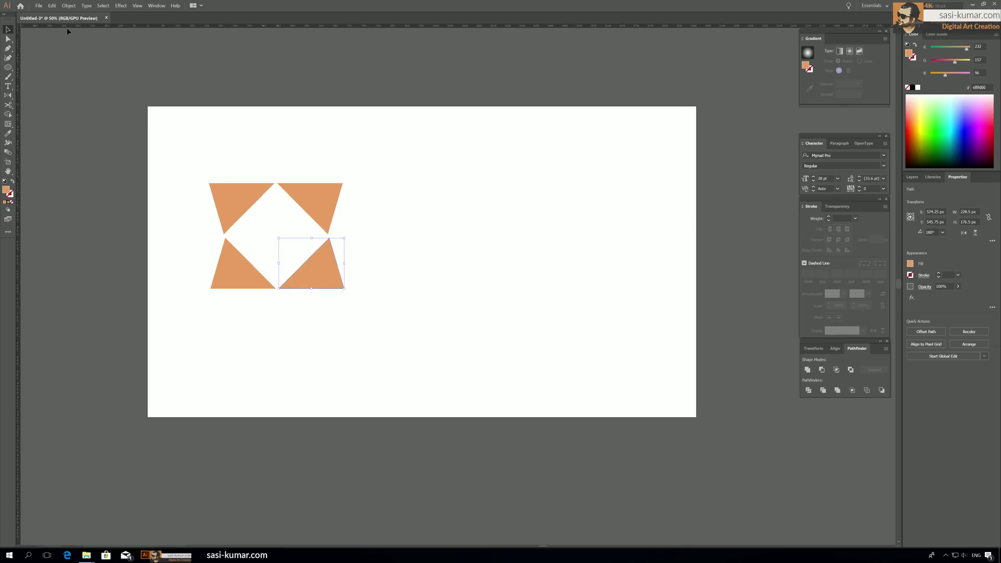
pyautogui.click(8, 97)
pyautogui.click(9, 97)
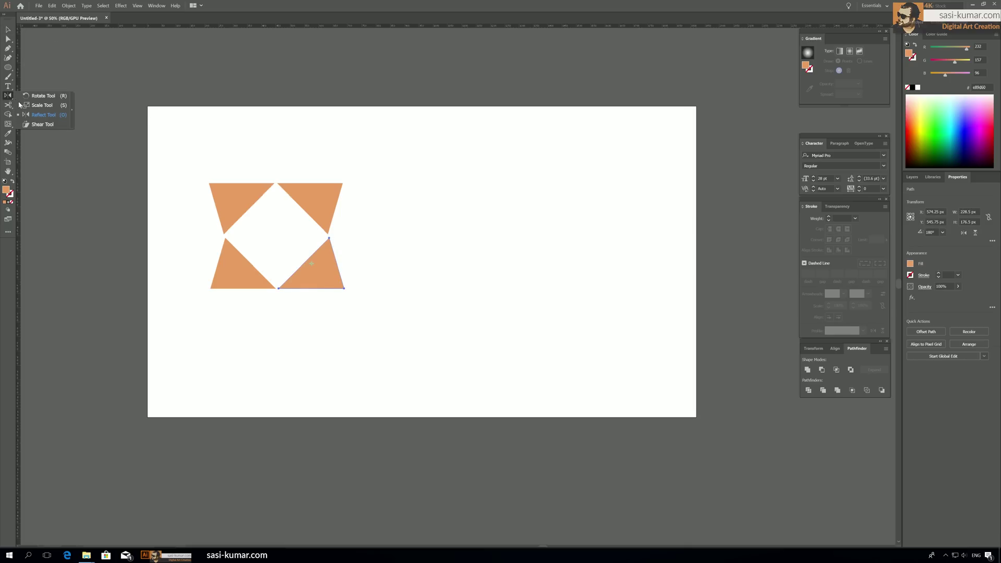
pyautogui.click(39, 125)
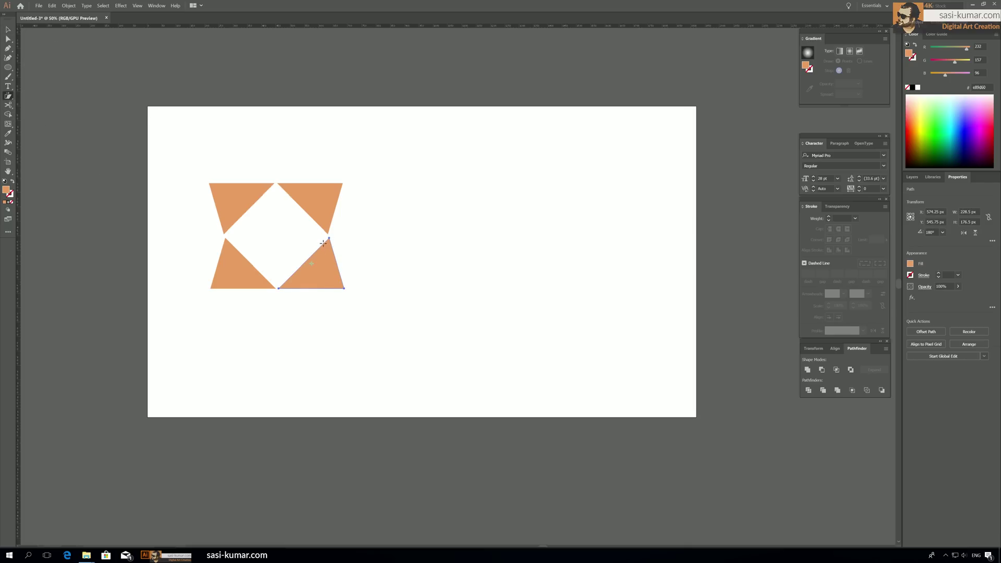
pyautogui.moveTo(323, 246); pyautogui.dragTo(425, 241)
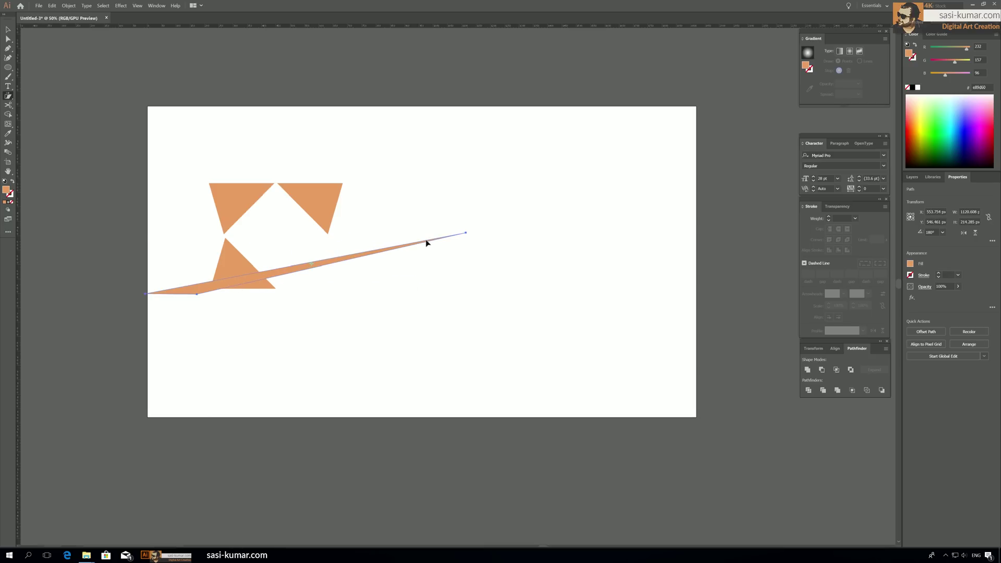
pyautogui.hotkey('ctrl', 'z')
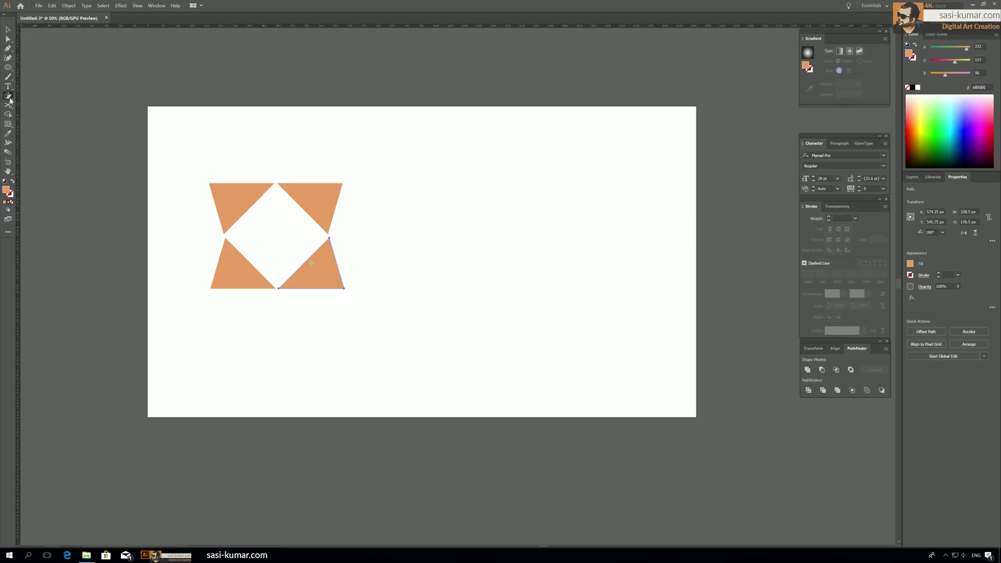
# Step: Try shear angles on the lower-right triangle along the horizontal, vertical and custom-angle axes, and cancel the shear
pyautogui.moveTo(9, 100); pyautogui.dragTo(33, 121)
pyautogui.doubleClick(6, 96)
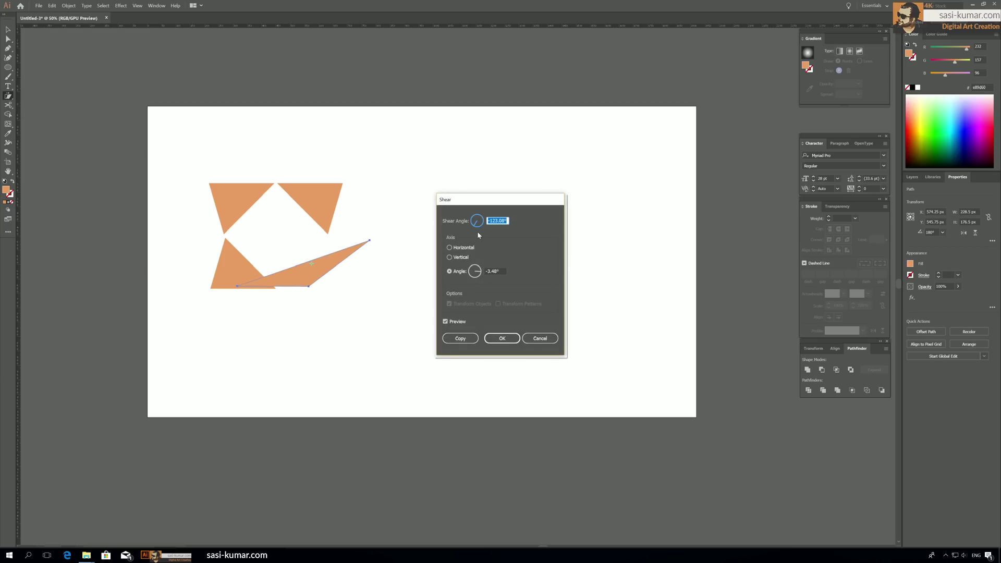
pyautogui.moveTo(476, 225); pyautogui.dragTo(478, 215)
pyautogui.click(467, 249)
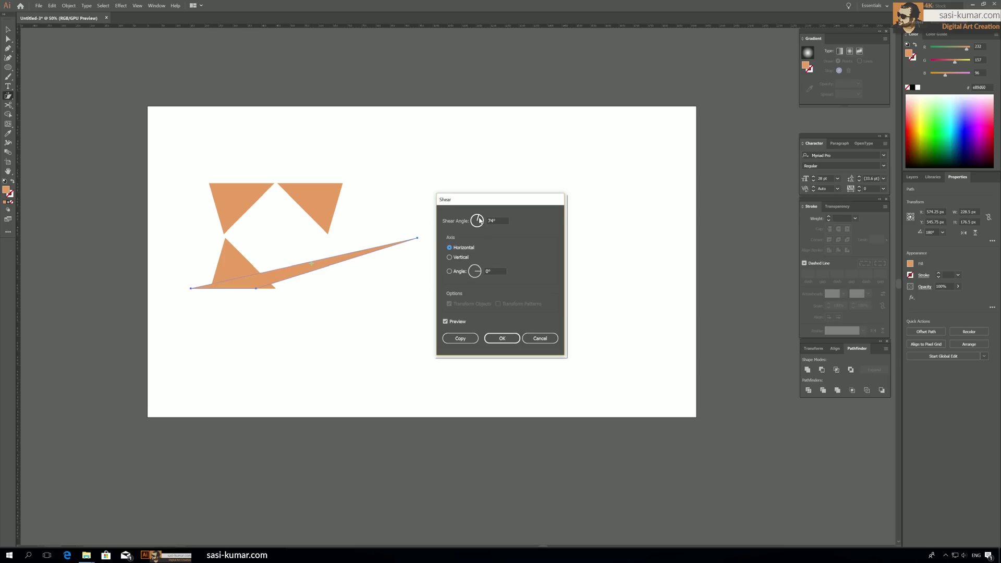
pyautogui.click(482, 227)
pyautogui.moveTo(482, 227)
pyautogui.mouseDown()
pyautogui.moveTo(476, 238)
pyautogui.moveTo(478, 219)
pyautogui.mouseUp()
pyautogui.click(461, 258)
pyautogui.moveTo(473, 271); pyautogui.dragTo(473, 273)
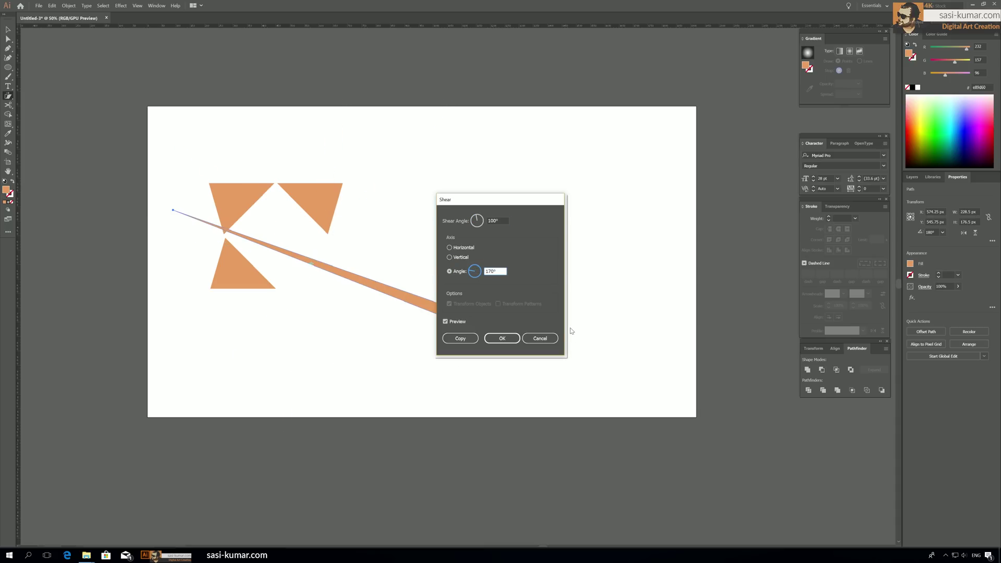
pyautogui.click(540, 339)
# Step: Draw a tall, narrow rectangle about 156 by 660 px beside the triangles, in the middle of the artboard
pyautogui.click(7, 48)
pyautogui.click(8, 67)
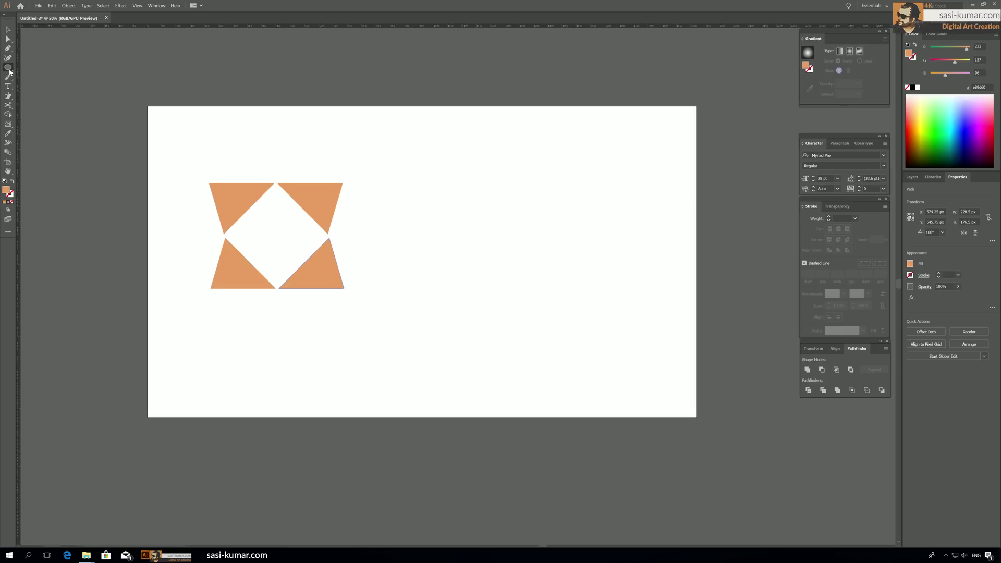
pyautogui.click(32, 67)
pyautogui.moveTo(393, 163); pyautogui.dragTo(438, 353)
# Step: Delete all four triangles and shift the tall rectangle a short distance to the left
pyautogui.click(9, 30)
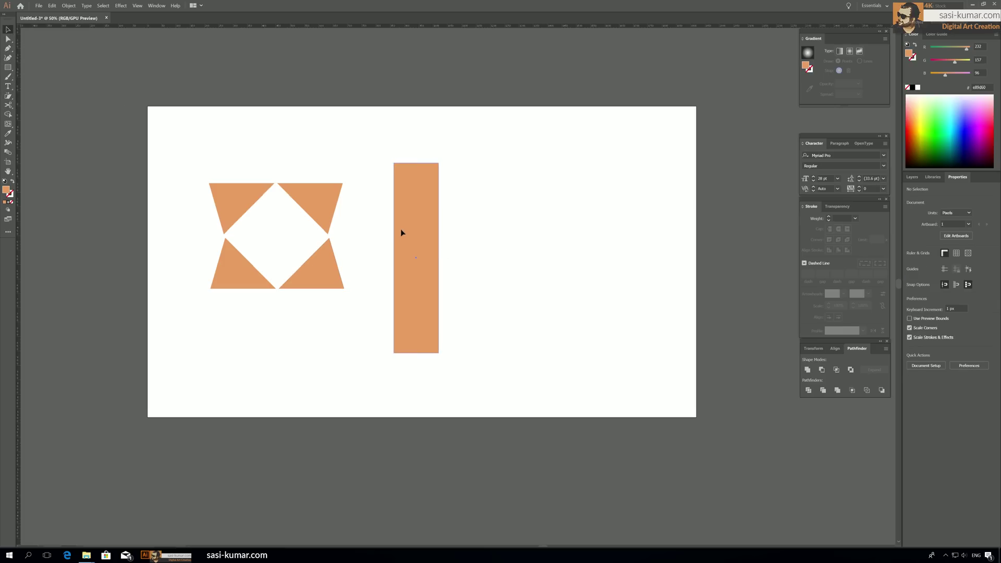
pyautogui.moveTo(197, 171); pyautogui.dragTo(387, 332)
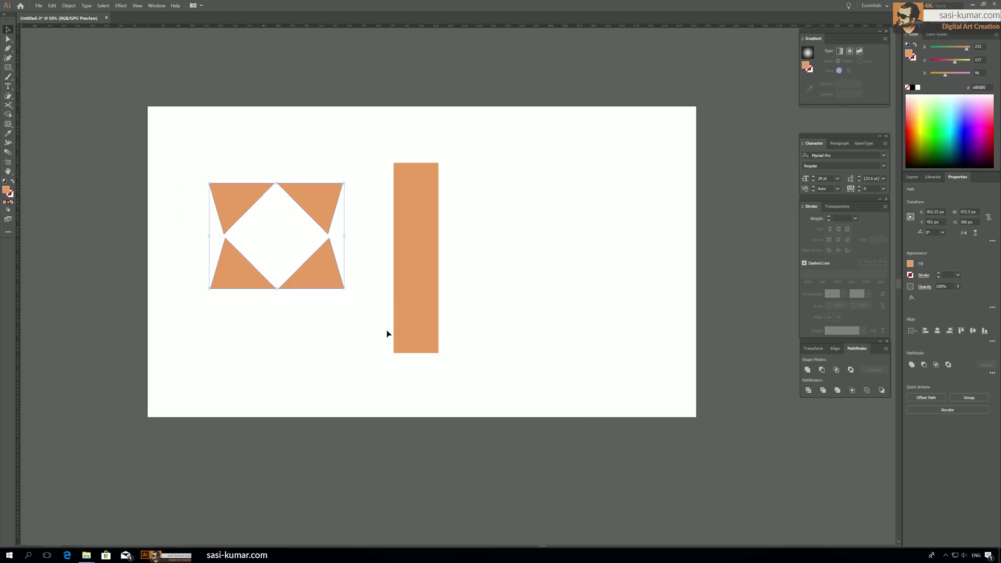
pyautogui.press('Delete')
pyautogui.moveTo(418, 284); pyautogui.dragTo(367, 283)
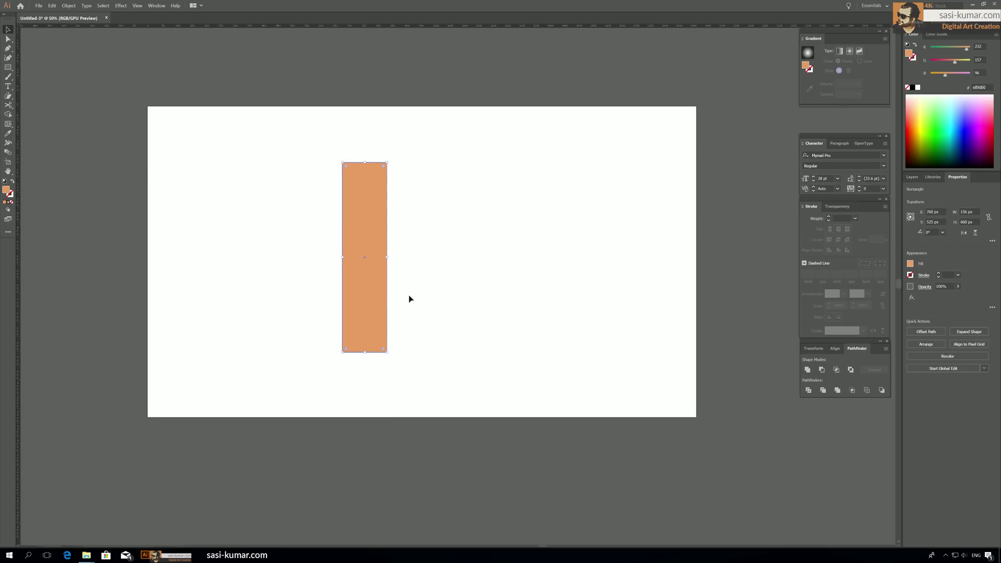
# Step: Duplicate the tall rectangle directly to its right and fill the copy with a near-black colour
pyautogui.moveTo(351, 225); pyautogui.dragTo(405, 226)
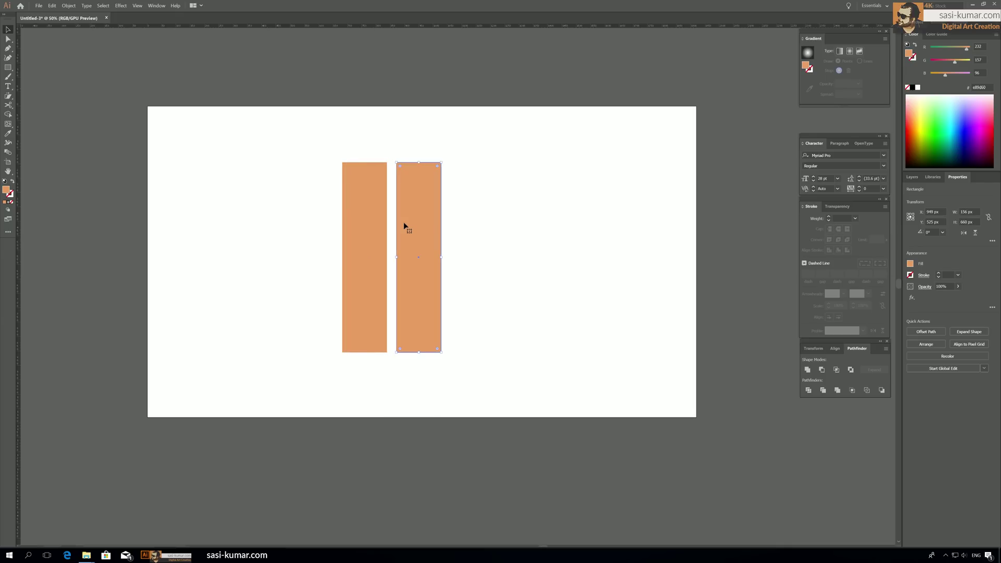
pyautogui.doubleClick(7, 192)
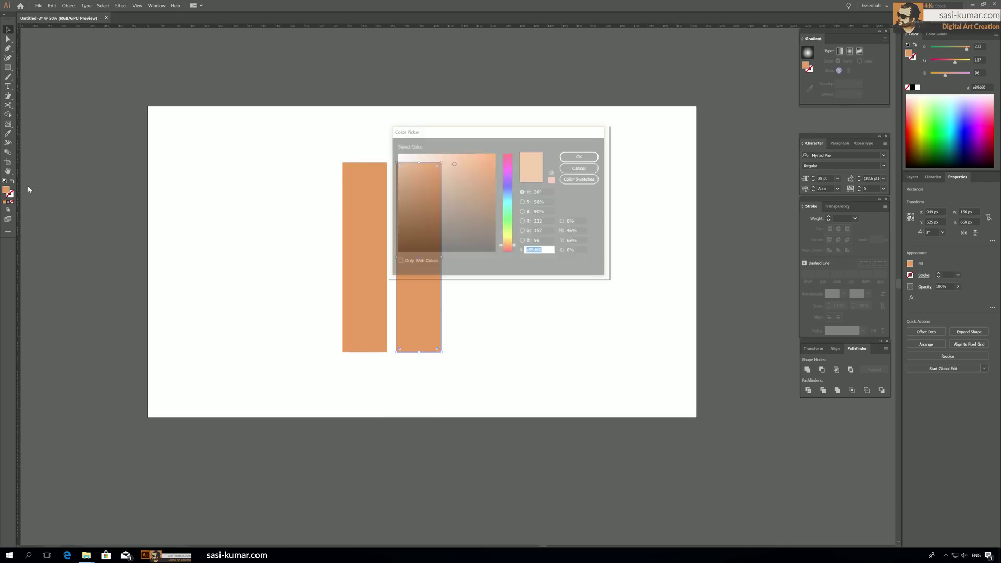
pyautogui.click(409, 236)
pyautogui.click(567, 159)
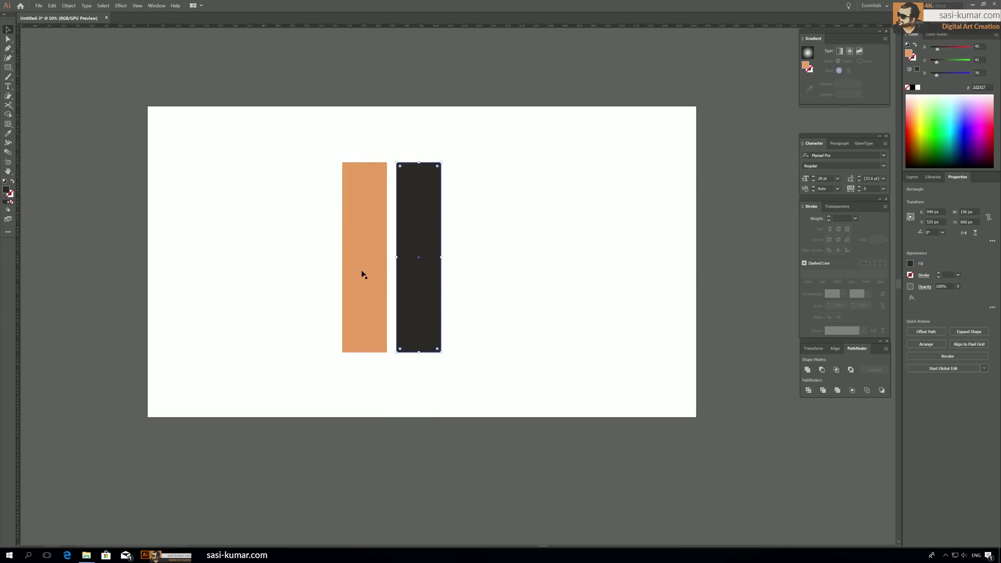
# Step: Shear the dark rectangle freehand so its upper end slants far to the right like a cast shadow
pyautogui.click(11, 99)
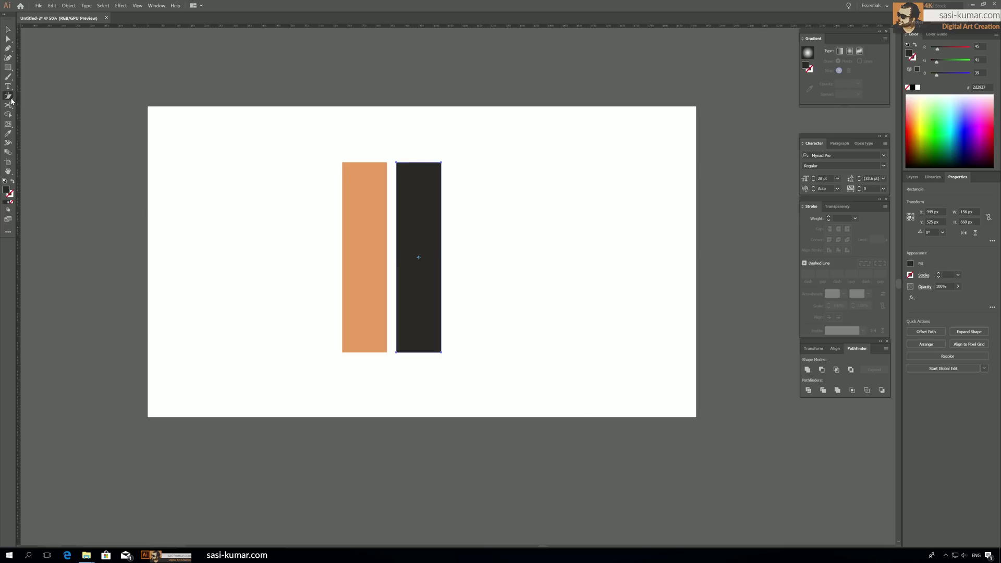
pyautogui.moveTo(425, 165); pyautogui.dragTo(594, 197)
pyautogui.click(8, 30)
pyautogui.click(549, 276)
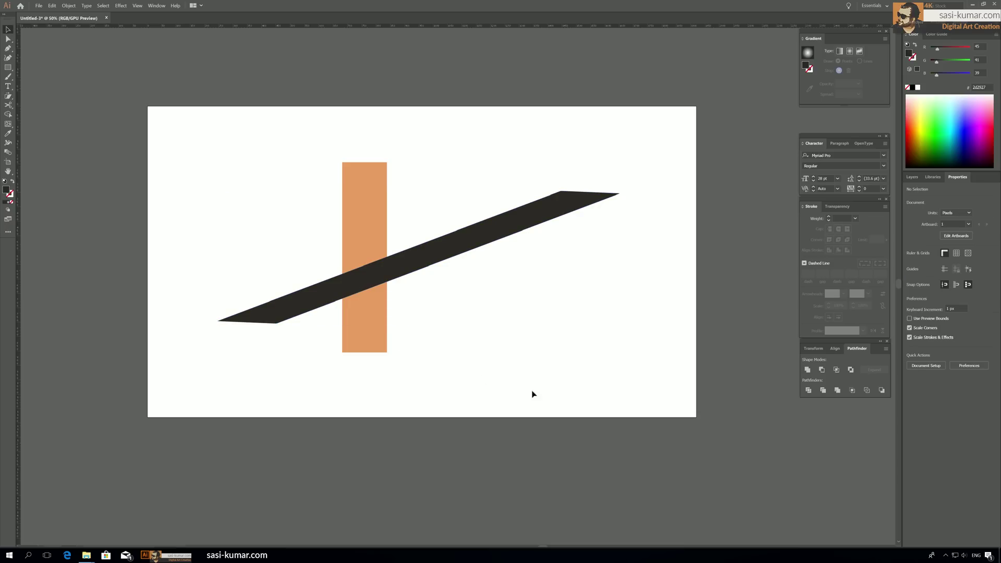
# Step: Align the left and bottom edges of the orange rectangle and the slanted dark shape
pyautogui.hotkey('ctrl', 'a')
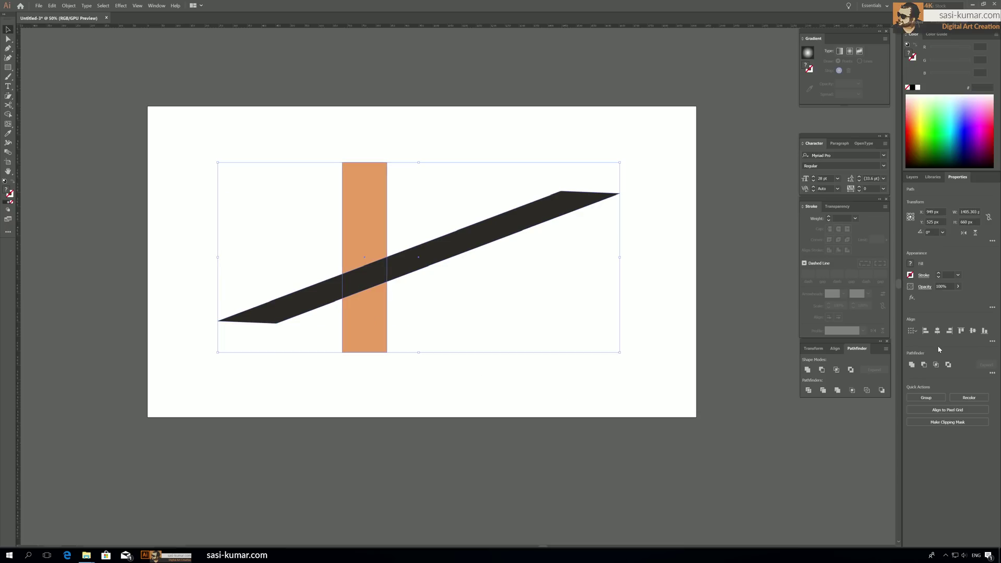
pyautogui.click(926, 331)
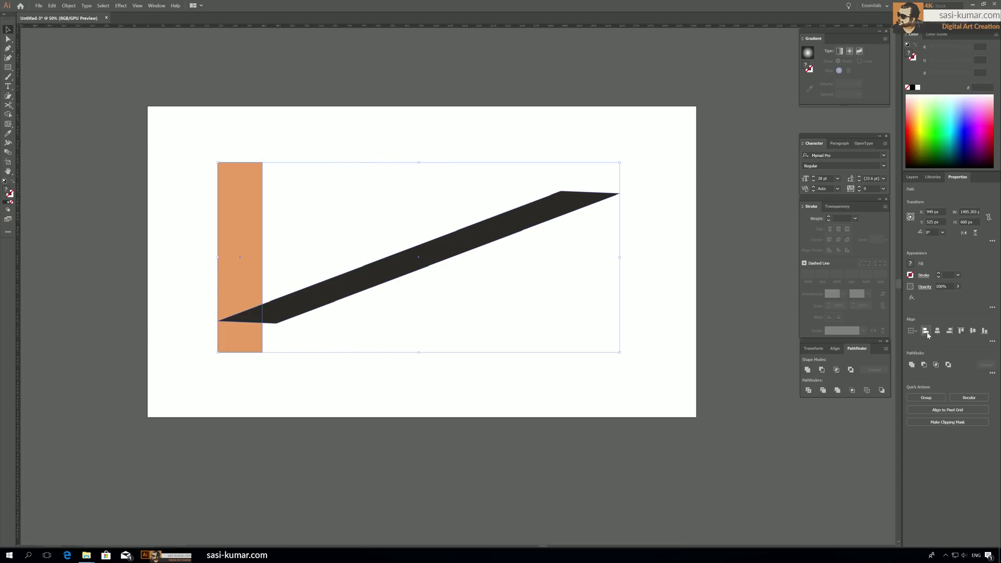
pyautogui.click(984, 331)
pyautogui.click(479, 414)
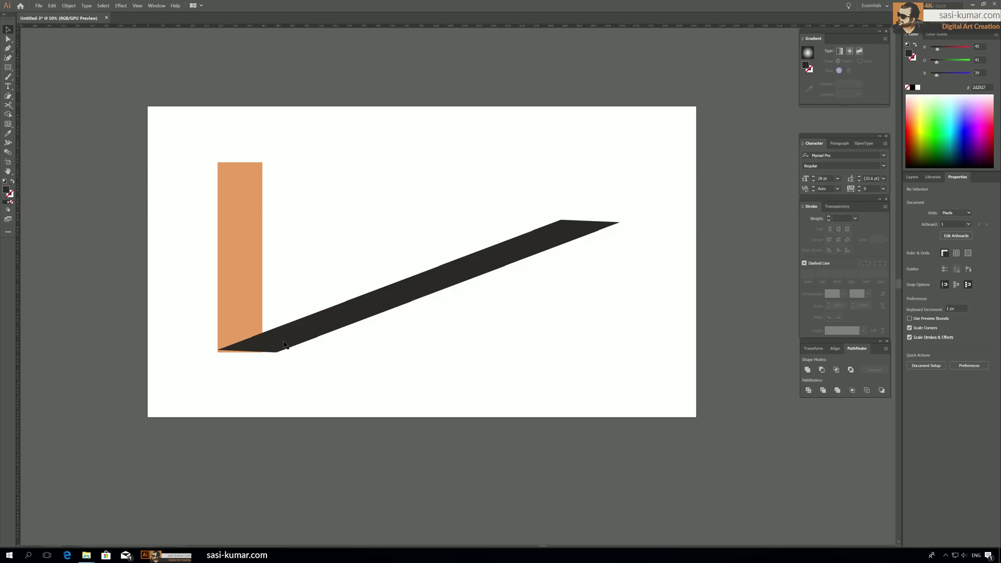
# Step: Bring the orange rectangle in front of the dark shape and widen it to match the width of the shadow's base
pyautogui.click(255, 332)
pyautogui.rightClick(255, 334)
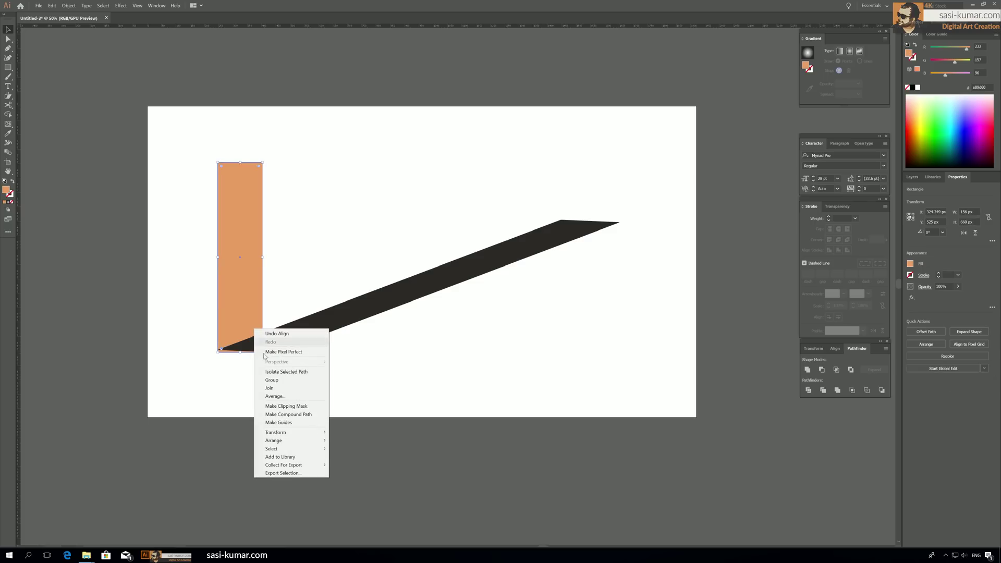
pyautogui.moveTo(306, 443)
pyautogui.click(347, 441)
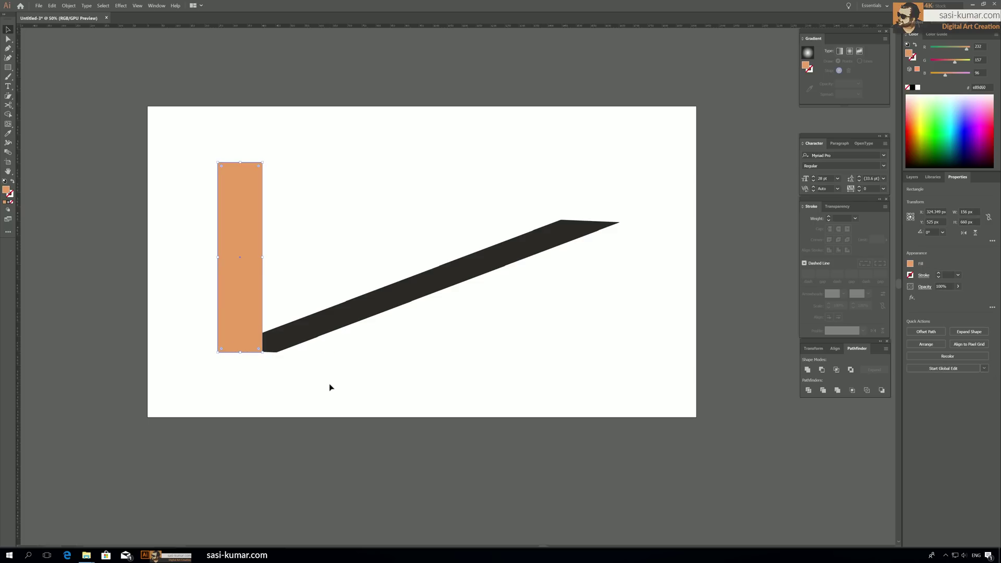
pyautogui.moveTo(263, 257); pyautogui.dragTo(276, 258)
pyautogui.click(351, 345)
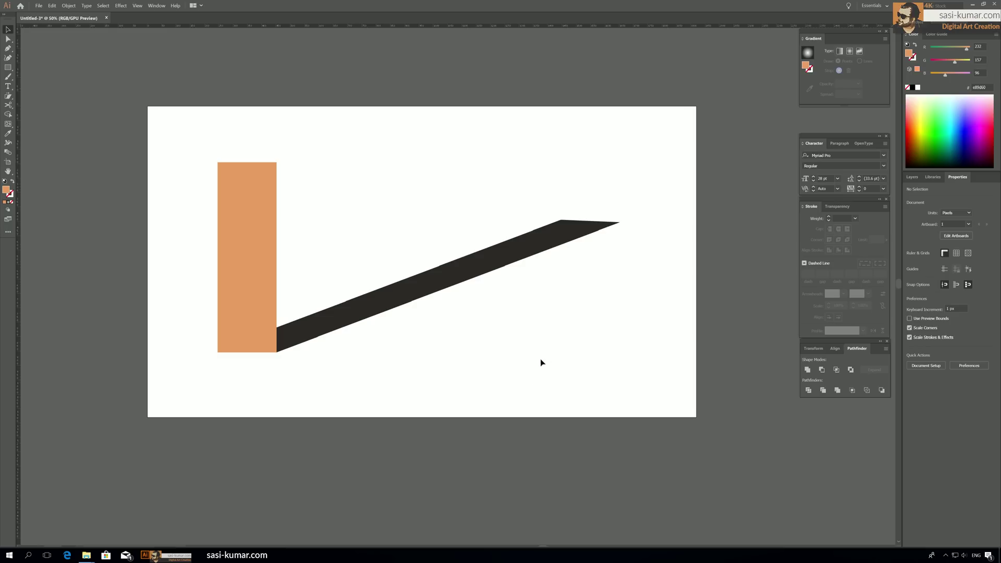
# Step: Delete the orange rectangle together with its slanted dark shadow
pyautogui.moveTo(601, 370); pyautogui.dragTo(112, 199)
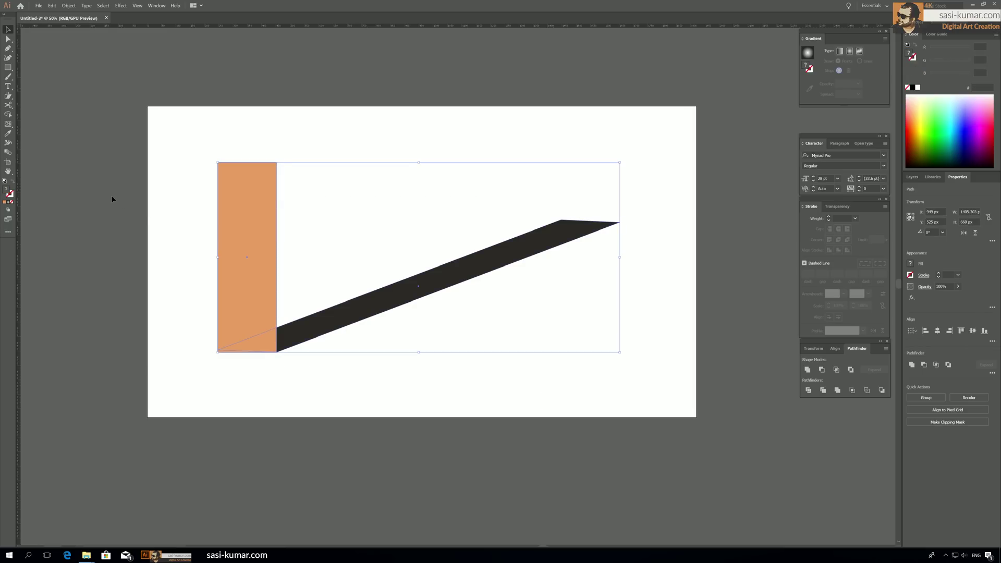
pyautogui.press('Delete')
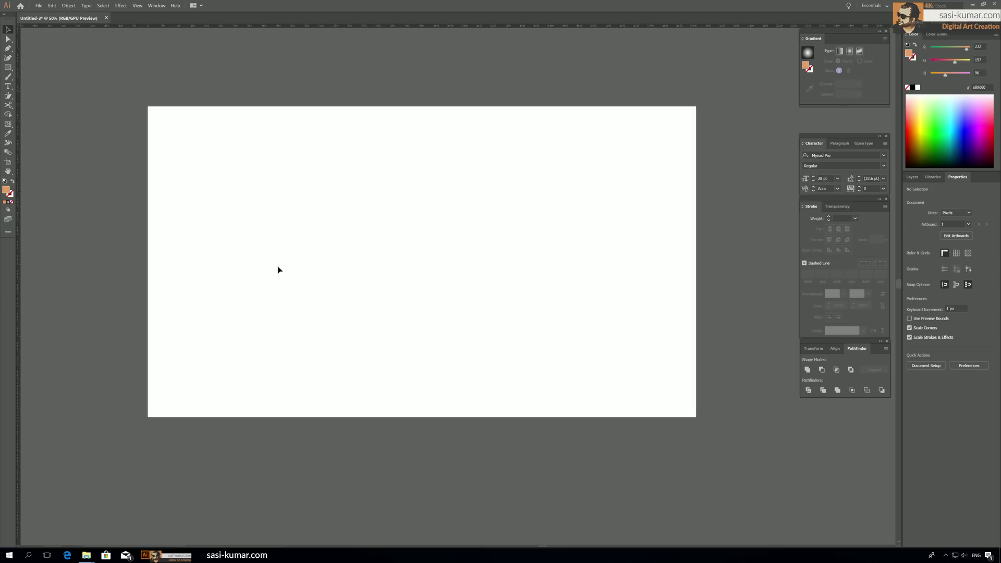
# Step: Bring the pink-and-orange flower from the pasteboard back onto the artboard and place it at the right edge
pyautogui.moveTo(342, 271); pyautogui.dragTo(327, 260)
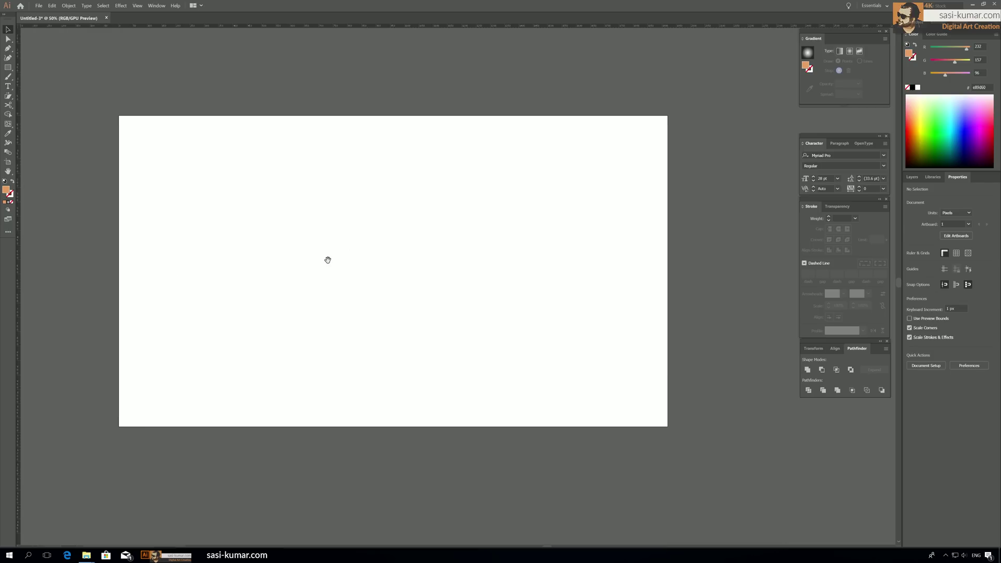
pyautogui.hotkey('ctrl', '-')
pyautogui.hotkey('ctrl', '-')
pyautogui.hotkey('ctrl', '-')
pyautogui.hotkey('ctrl', '-')
pyautogui.hotkey('ctrl', '-')
pyautogui.hotkey('ctrl', '-')
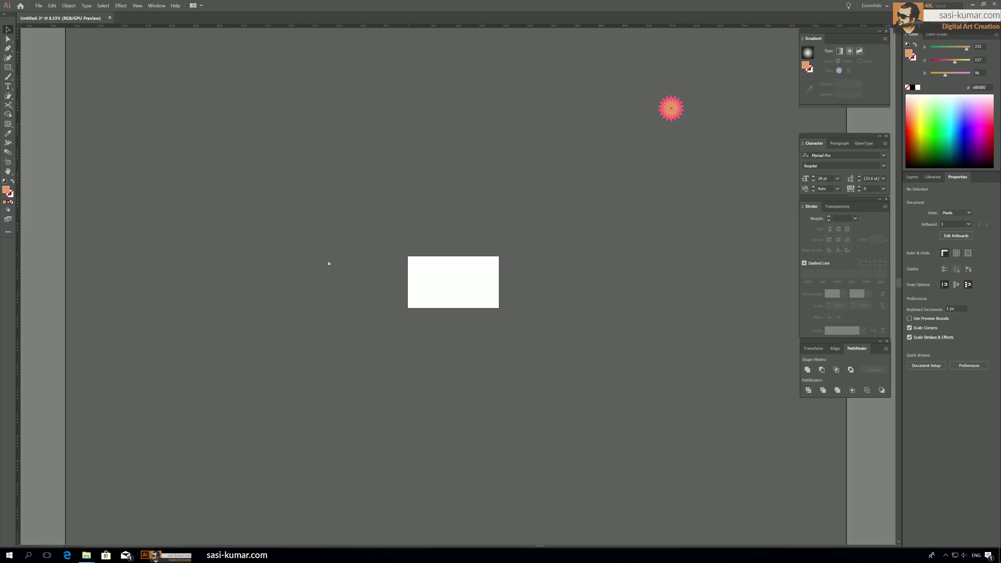
pyautogui.click(615, 151)
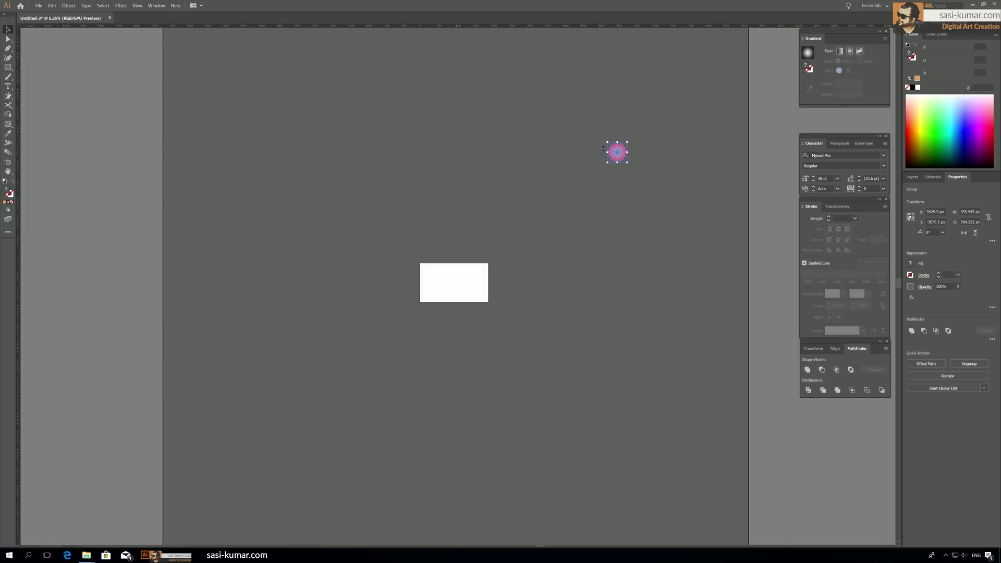
pyautogui.moveTo(620, 152); pyautogui.dragTo(462, 287)
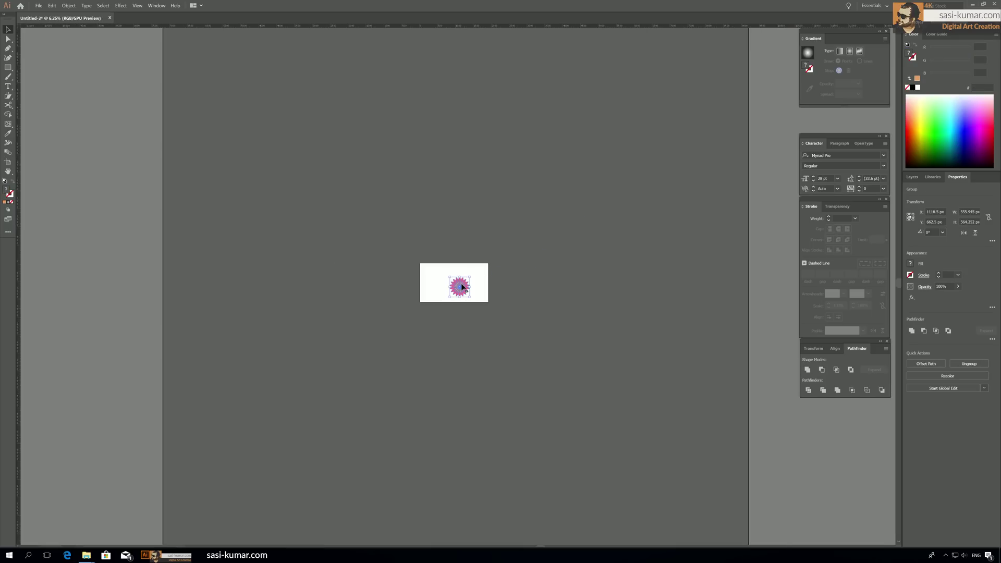
pyautogui.hotkey('ctrl', '+')
pyautogui.hotkey('ctrl', '+')
pyautogui.hotkey('ctrl', '+')
pyautogui.hotkey('ctrl', '+')
pyautogui.hotkey('ctrl', '+')
pyautogui.hotkey('ctrl', '+')
pyautogui.moveTo(454, 274); pyautogui.dragTo(617, 212)
pyautogui.click(561, 329)
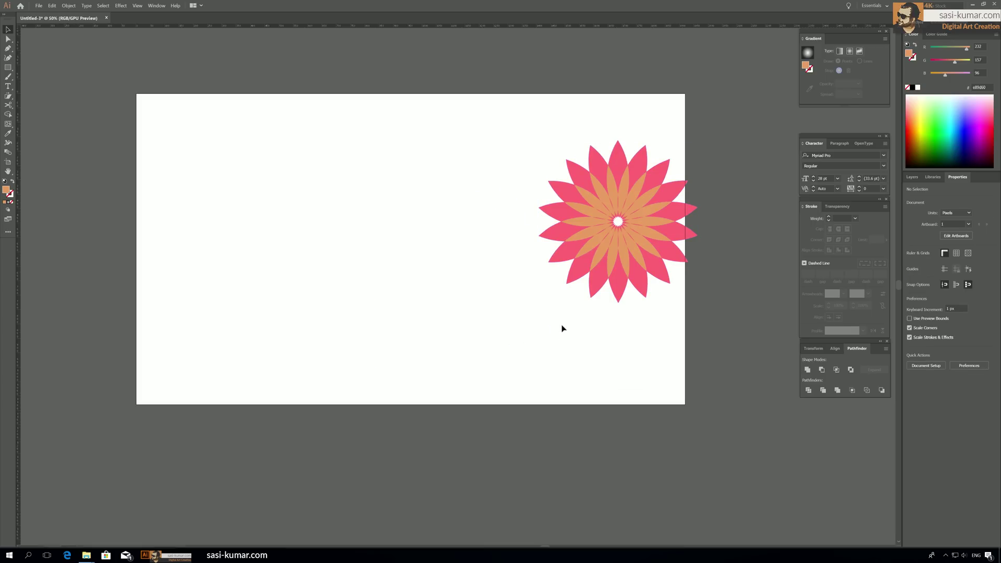
# Step: Place a copy of the flower on the artboard's left half and move the original off the right edge
pyautogui.click(642, 209)
pyautogui.moveTo(622, 214); pyautogui.dragTo(369, 227)
pyautogui.click(440, 290)
pyautogui.click(390, 237)
pyautogui.moveTo(597, 231); pyautogui.dragTo(746, 230)
pyautogui.click(396, 233)
pyautogui.moveTo(396, 234); pyautogui.dragTo(374, 240)
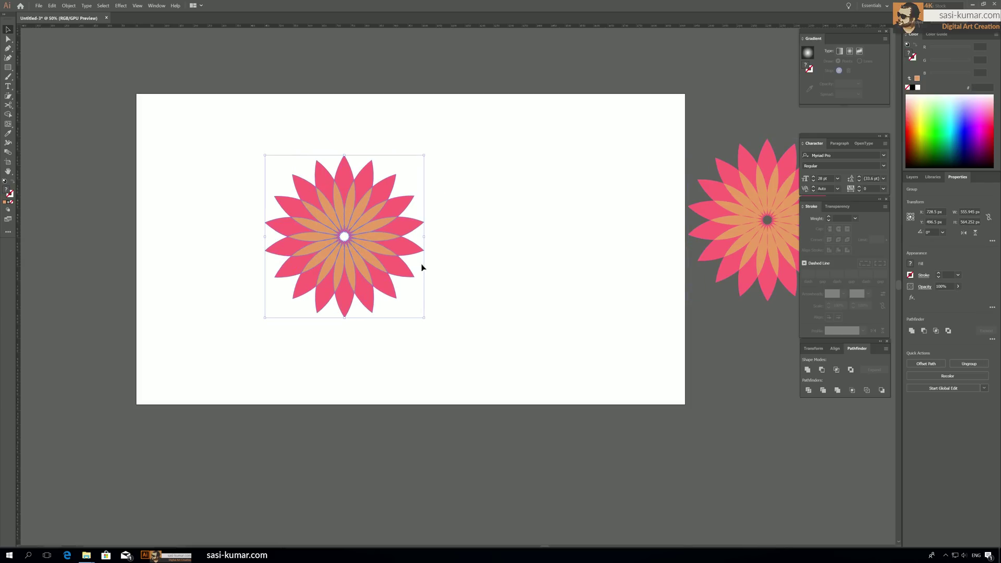
# Step: Shear the flower copy slightly so its upper petals lean left, and move it further left on the artboard
pyautogui.click(8, 96)
pyautogui.moveTo(352, 174); pyautogui.dragTo(331, 174)
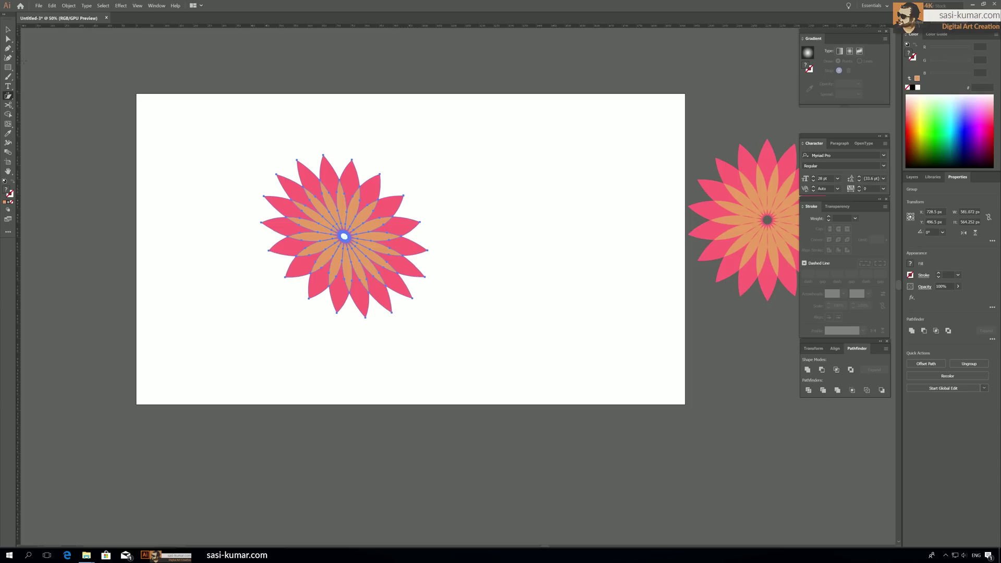
pyautogui.click(8, 29)
pyautogui.moveTo(332, 219); pyautogui.dragTo(275, 216)
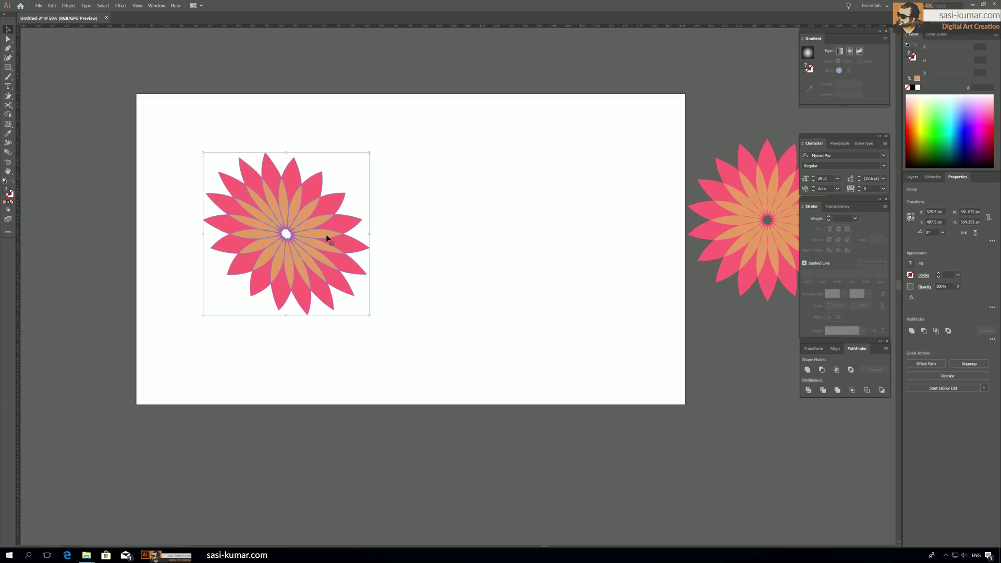
# Step: Make a copy of the sheared flower reflected about an axis at 45°
pyautogui.click(9, 97)
pyautogui.click(10, 99)
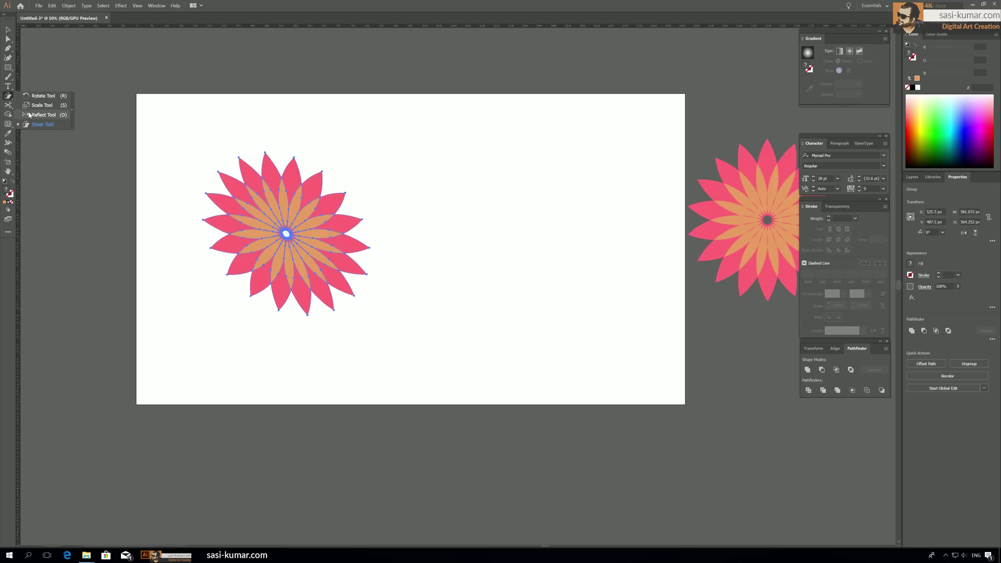
pyautogui.click(30, 114)
pyautogui.doubleClick(9, 96)
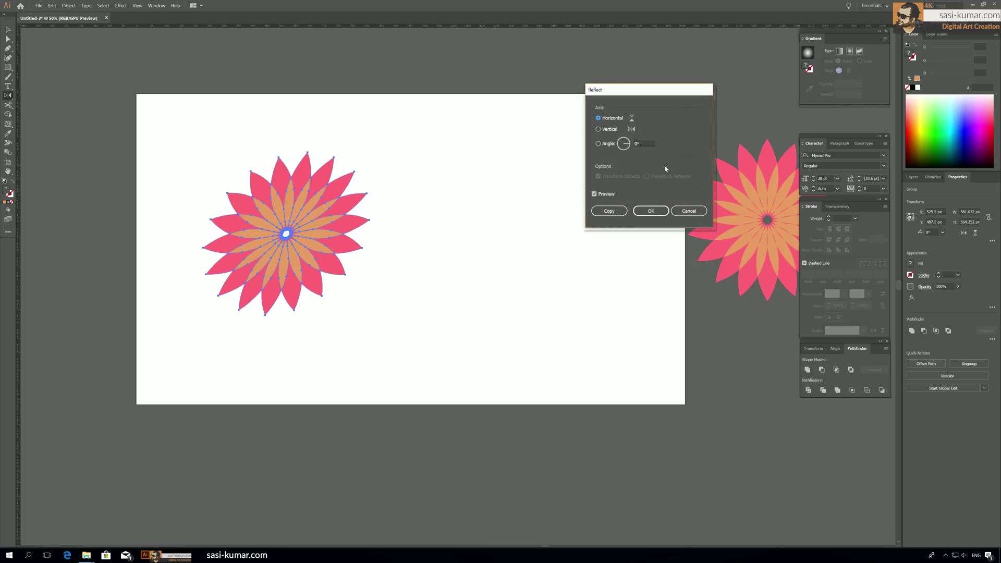
pyautogui.click(629, 146)
pyautogui.moveTo(630, 146); pyautogui.dragTo(630, 138)
pyautogui.write('5')
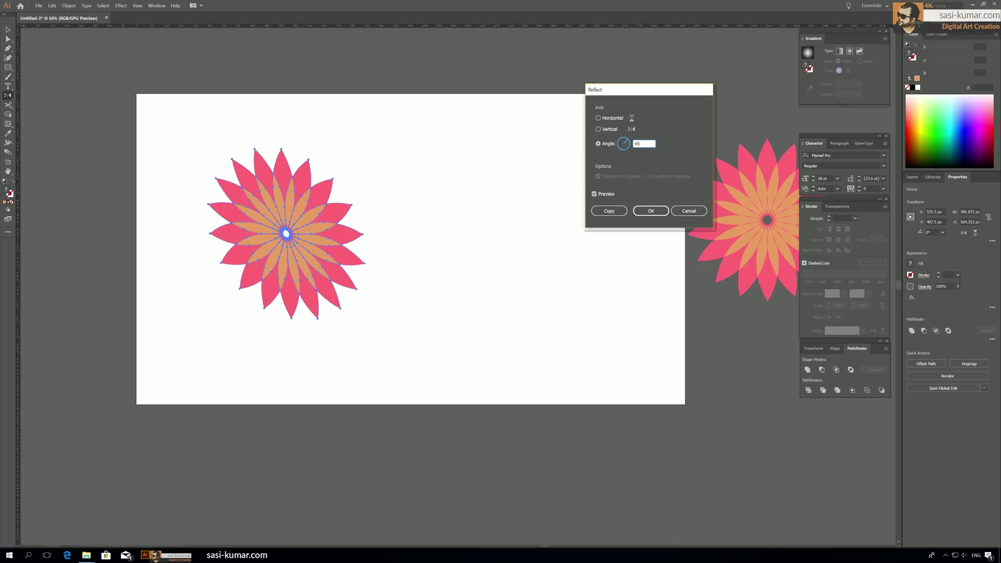
pyautogui.click(616, 211)
# Step: Place the reflected flower directly to the right of the sheared flower
pyautogui.press('v')
pyautogui.click(233, 125)
pyautogui.moveTo(308, 209); pyautogui.dragTo(465, 189)
pyautogui.moveTo(462, 230); pyautogui.dragTo(423, 223)
pyautogui.click(464, 259)
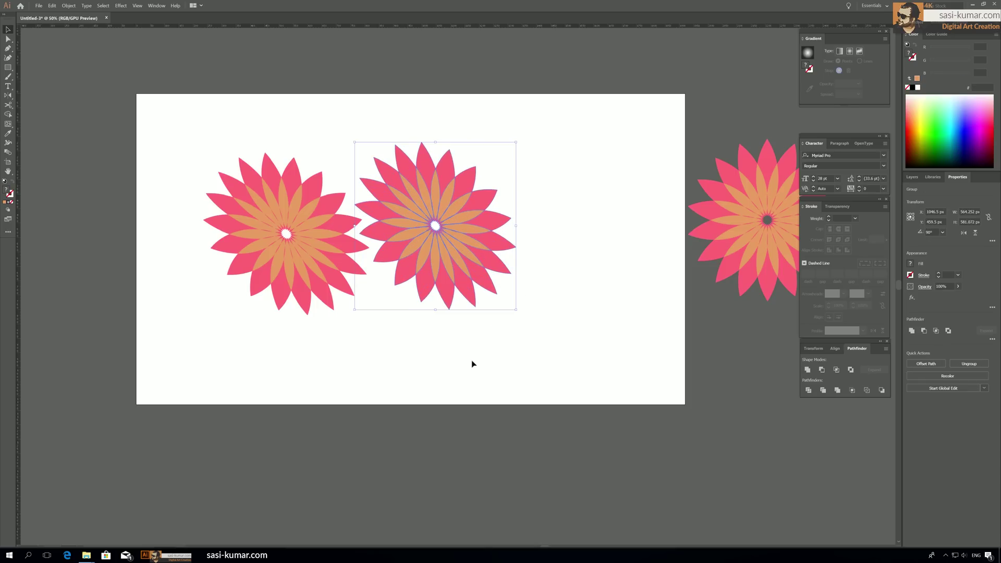
pyautogui.click(313, 265)
pyautogui.keyDown('shift'); pyautogui.click(471, 255); pyautogui.keyUp('shift')
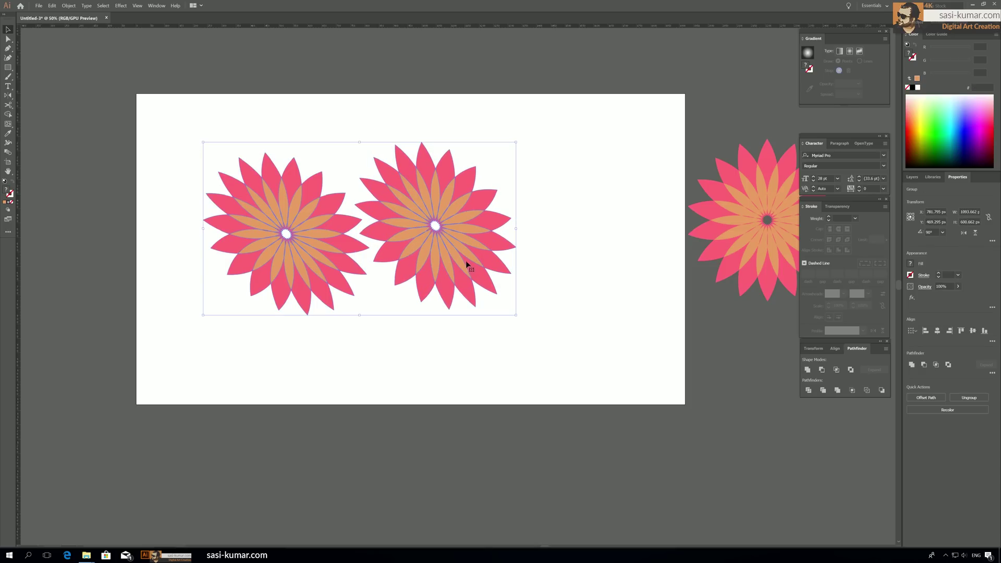
pyautogui.click(452, 340)
pyautogui.click(431, 260)
pyautogui.keyDown('shift'); pyautogui.click(314, 254); pyautogui.keyUp('shift')
pyautogui.hotkey('ctrl', '-')
pyautogui.hotkey('ctrl', '-')
pyautogui.hotkey('ctrl', '-')
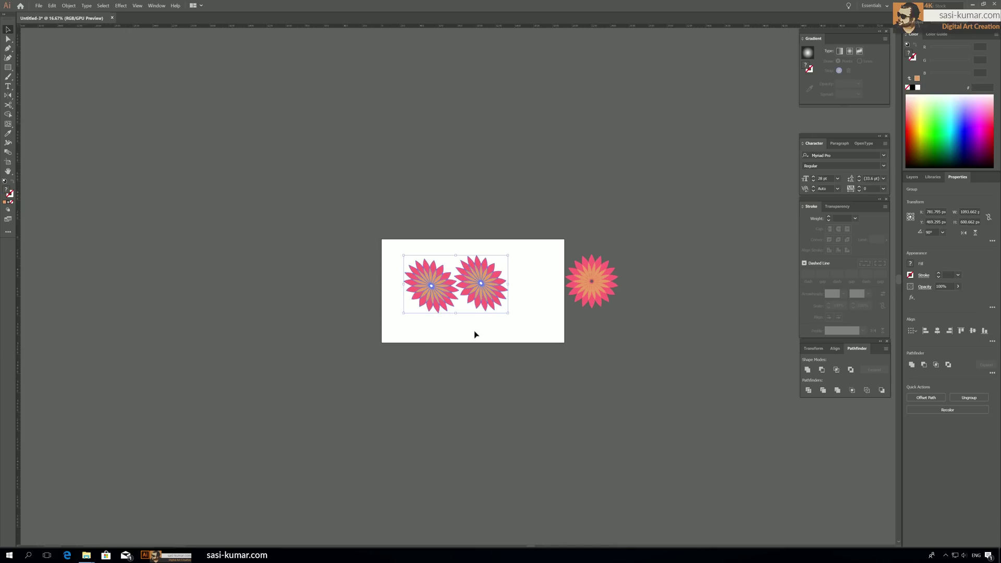
pyautogui.click(462, 335)
pyautogui.moveTo(521, 318); pyautogui.dragTo(409, 312)
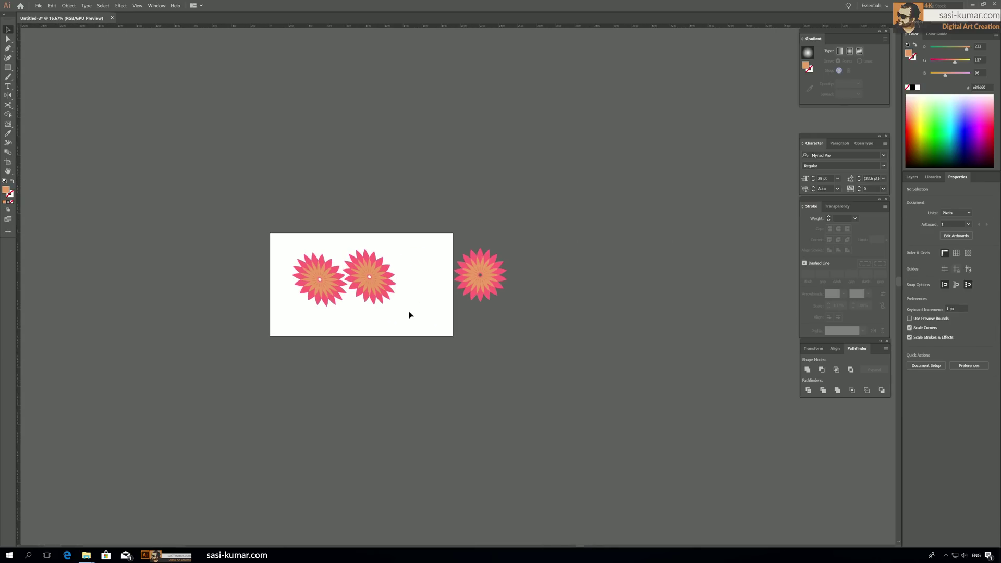
# Step: Try resizing the reflected flower freehand from its bounding-box corner, and undo the resize
pyautogui.click(369, 284)
pyautogui.keyDown('shift'); pyautogui.click(326, 286); pyautogui.keyUp('shift')
pyautogui.hotkey('ctrl', 'g')
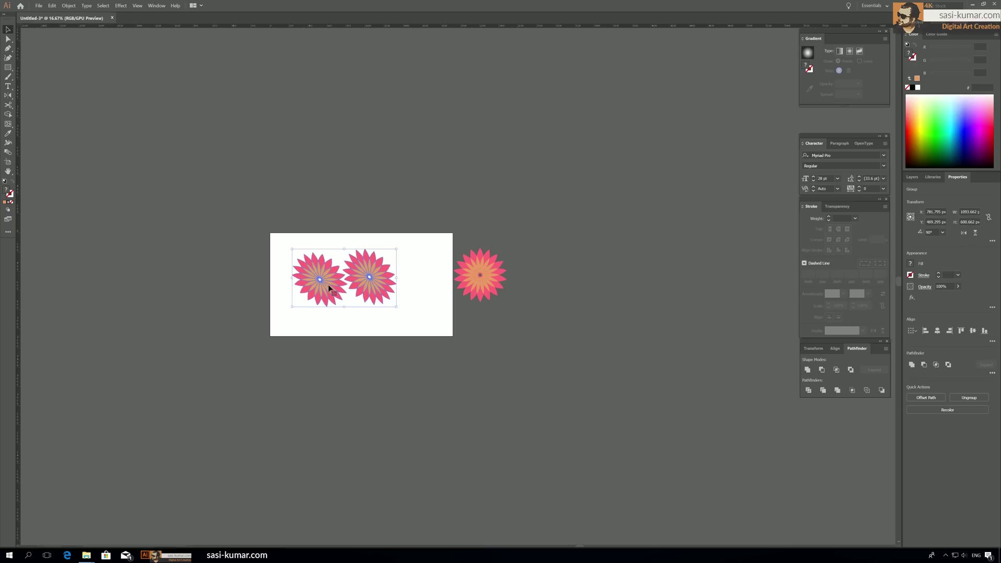
pyautogui.hotkey('ctrl', '+')
pyautogui.hotkey('ctrl', '+')
pyautogui.hotkey('ctrl', '+')
pyautogui.click(630, 145)
pyautogui.click(537, 259)
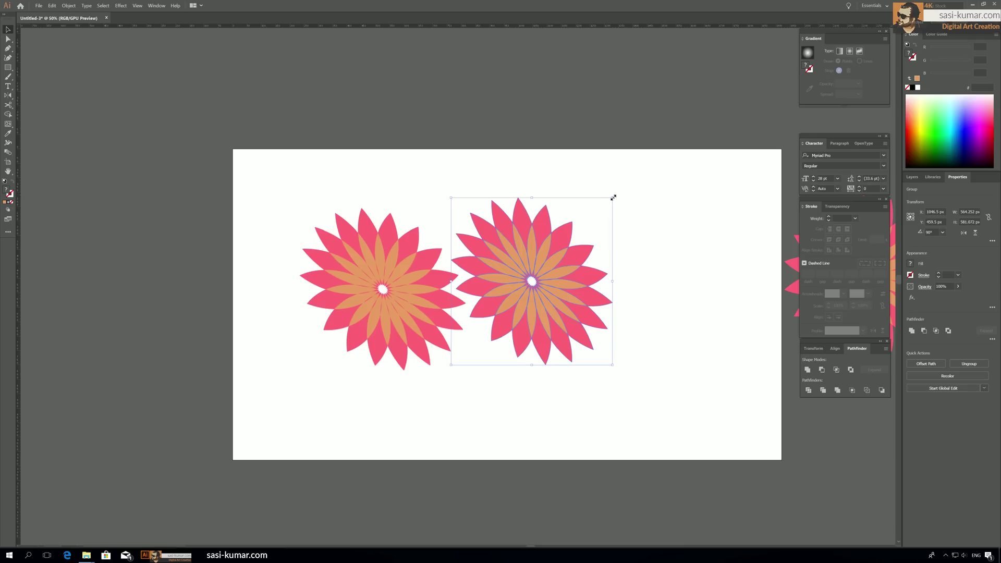
pyautogui.moveTo(613, 197); pyautogui.dragTo(558, 253)
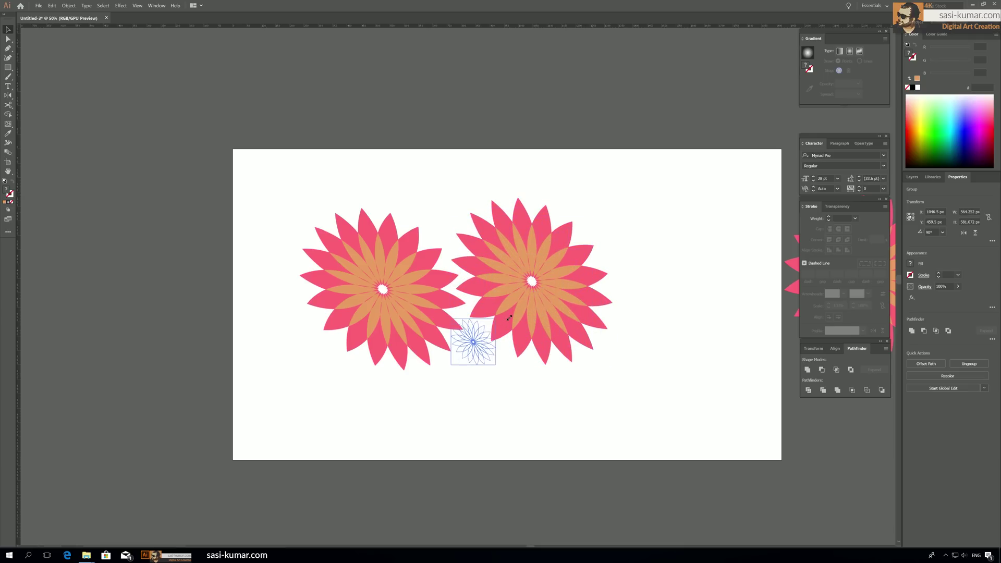
pyautogui.moveTo(579, 237); pyautogui.dragTo(649, 171)
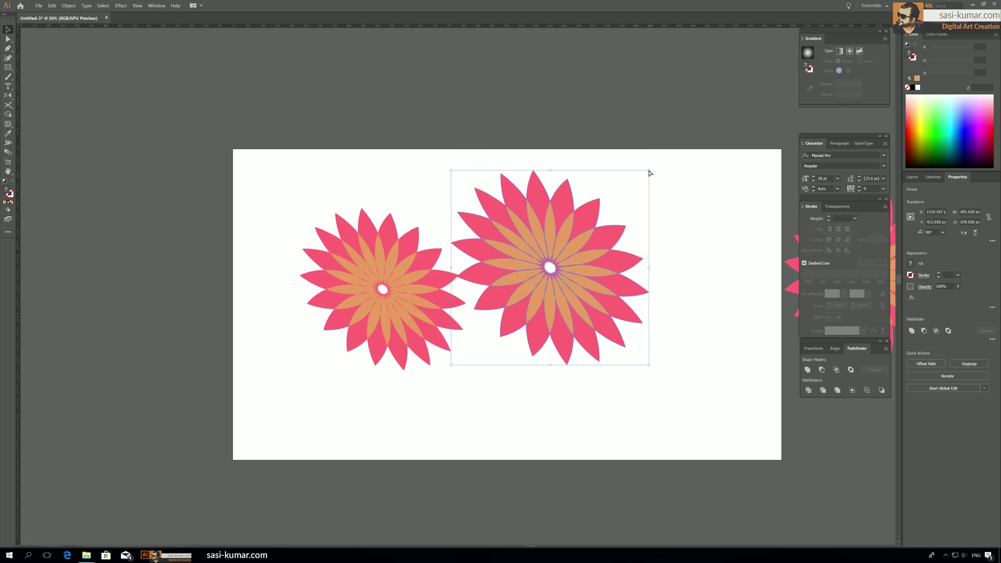
pyautogui.hotkey('ctrl', 'z')
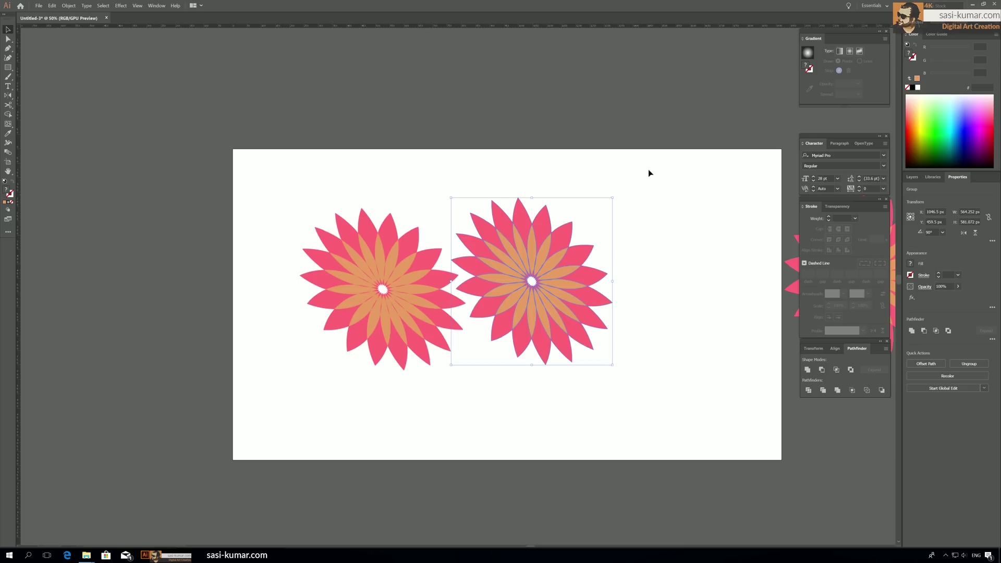
# Step: Scale the reflected flower uniformly to 50% with the Scale tool's options
pyautogui.click(625, 389)
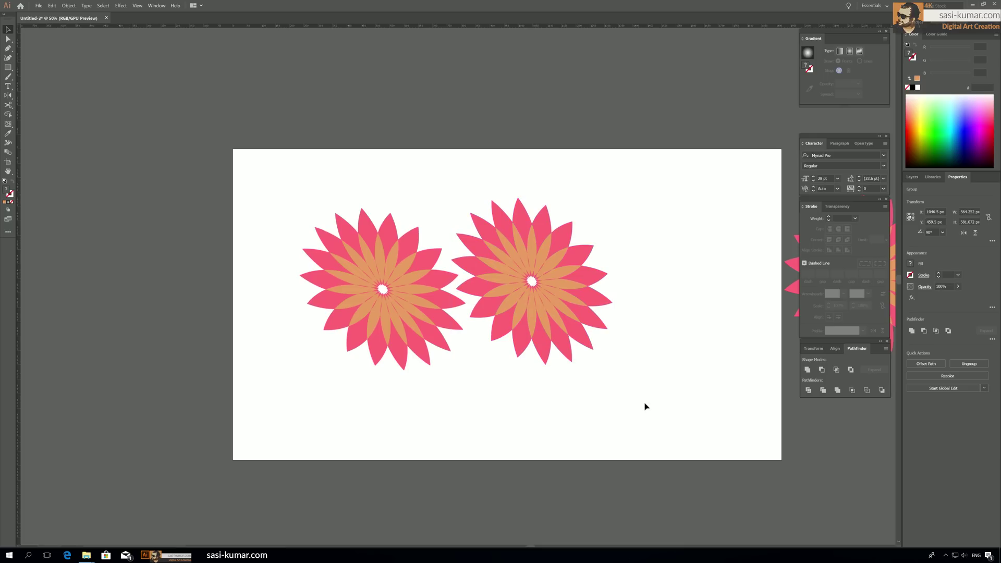
pyautogui.click(505, 284)
pyautogui.click(8, 96)
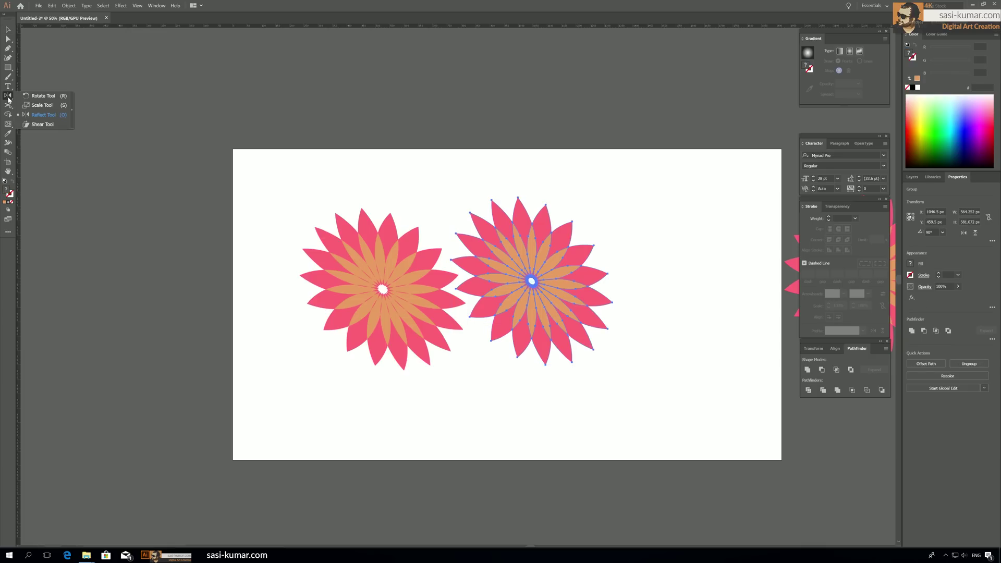
pyautogui.click(47, 108)
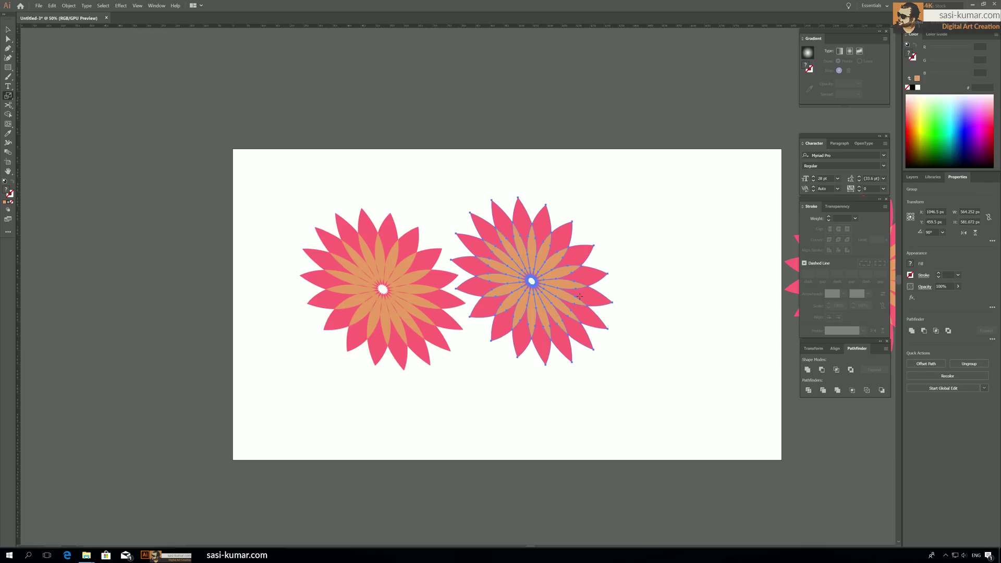
pyautogui.doubleClick(13, 96)
pyautogui.doubleClick(8, 97)
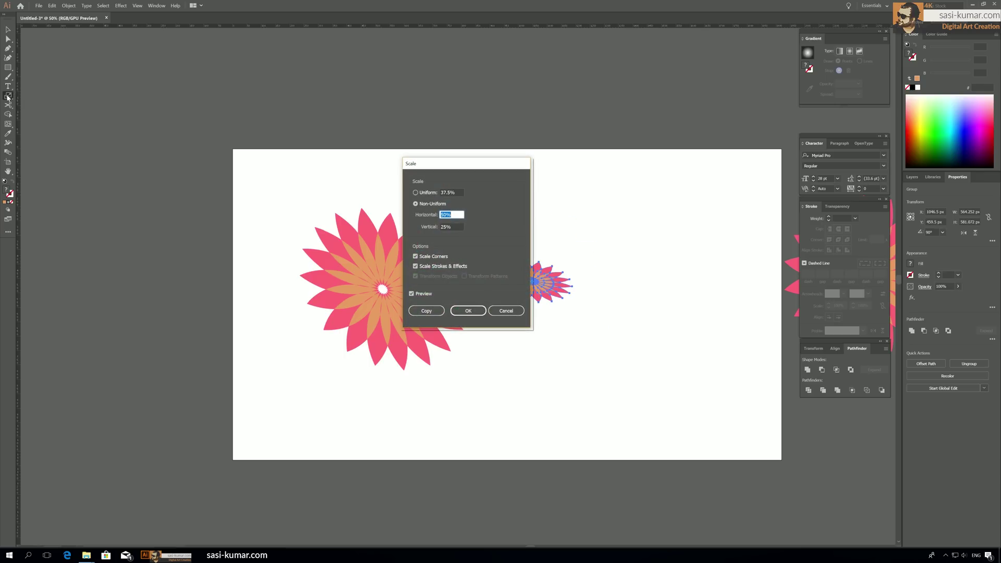
pyautogui.moveTo(462, 167); pyautogui.dragTo(284, 154)
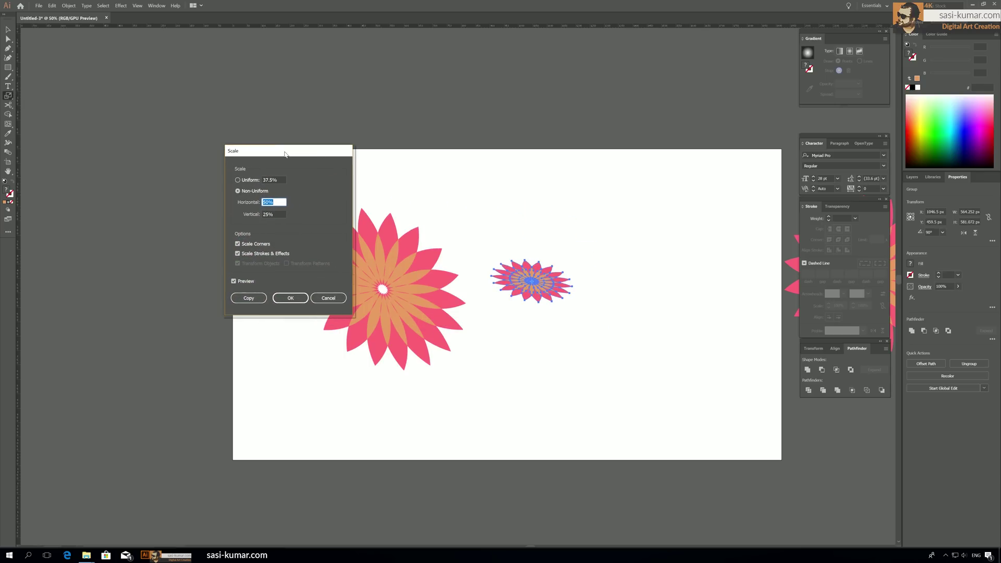
pyautogui.click(257, 182)
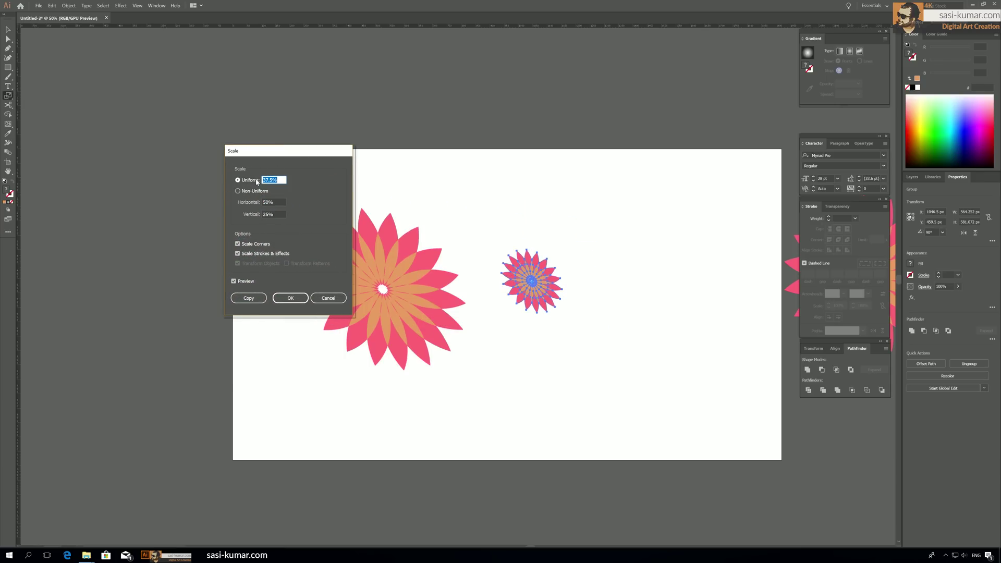
pyautogui.click(255, 191)
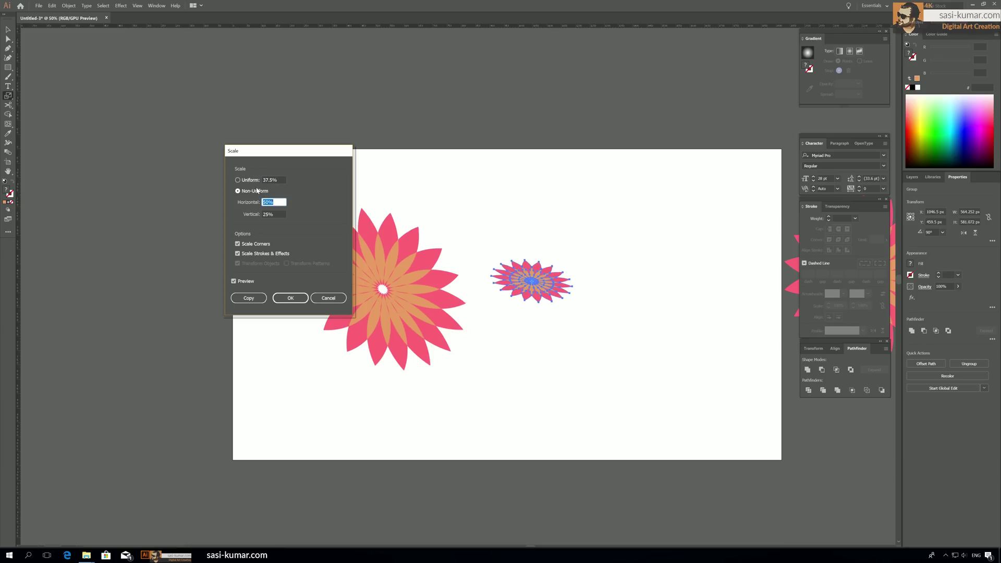
pyautogui.click(255, 182)
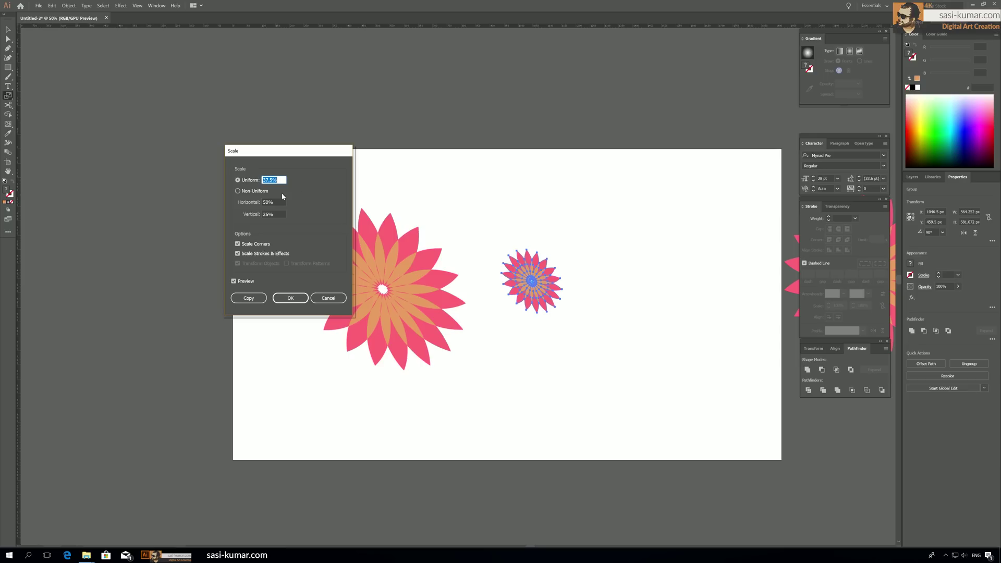
pyautogui.write('50')
pyautogui.press('Return')
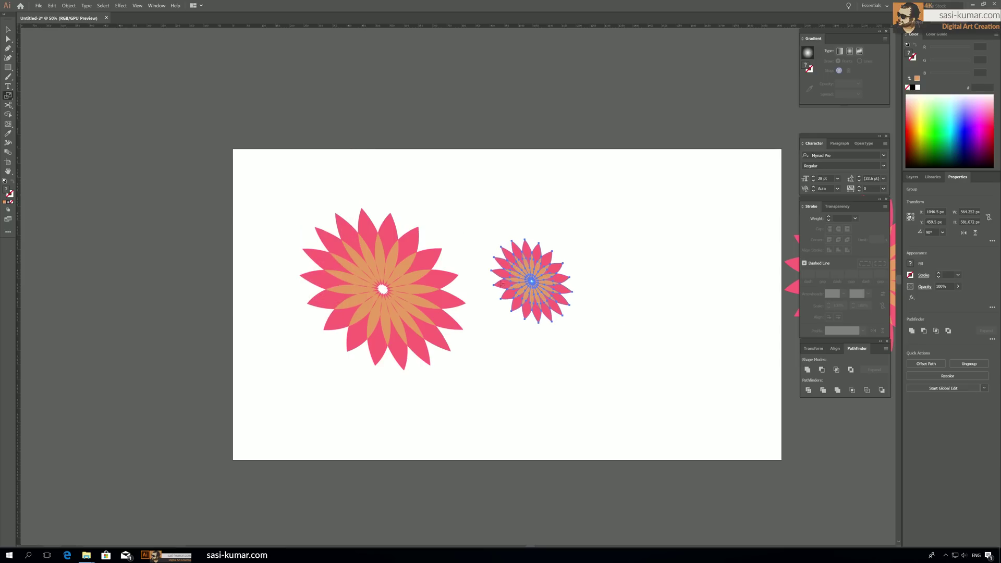
# Step: Try scaling the larger flower uniformly to 200%, and undo the enlargement
pyautogui.click(8, 29)
pyautogui.click(360, 310)
pyautogui.click(9, 95)
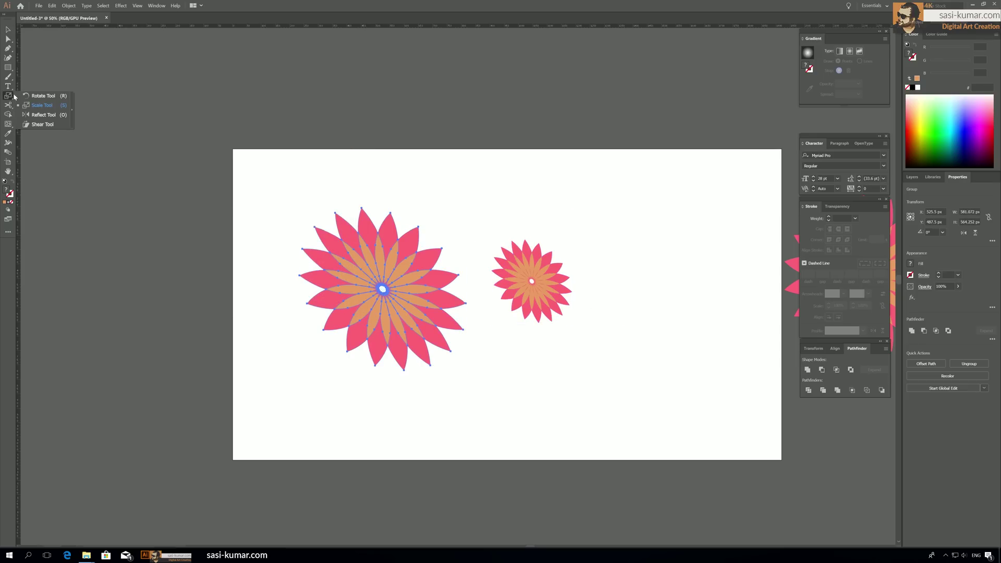
pyautogui.click(33, 105)
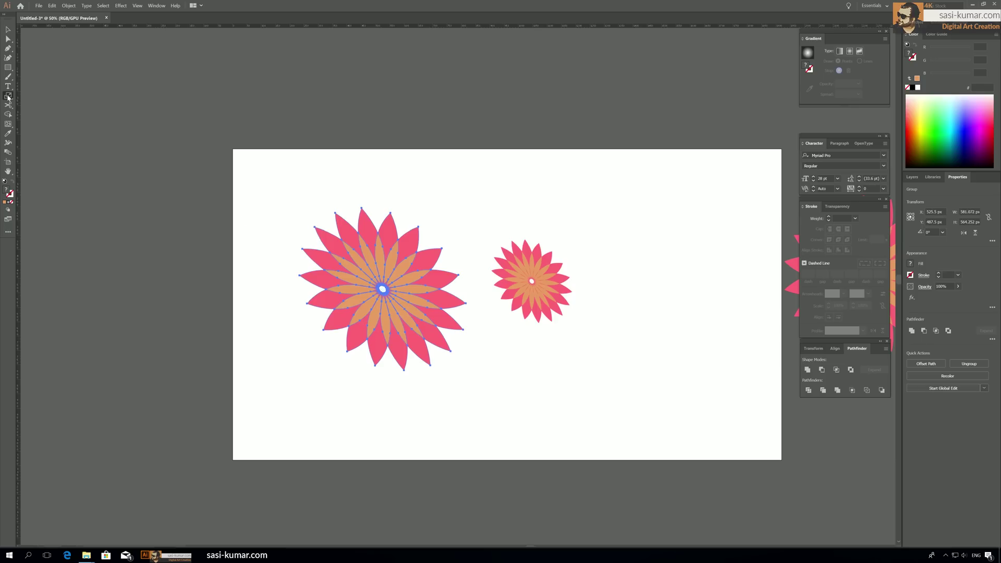
pyautogui.doubleClick(8, 96)
pyautogui.write('200')
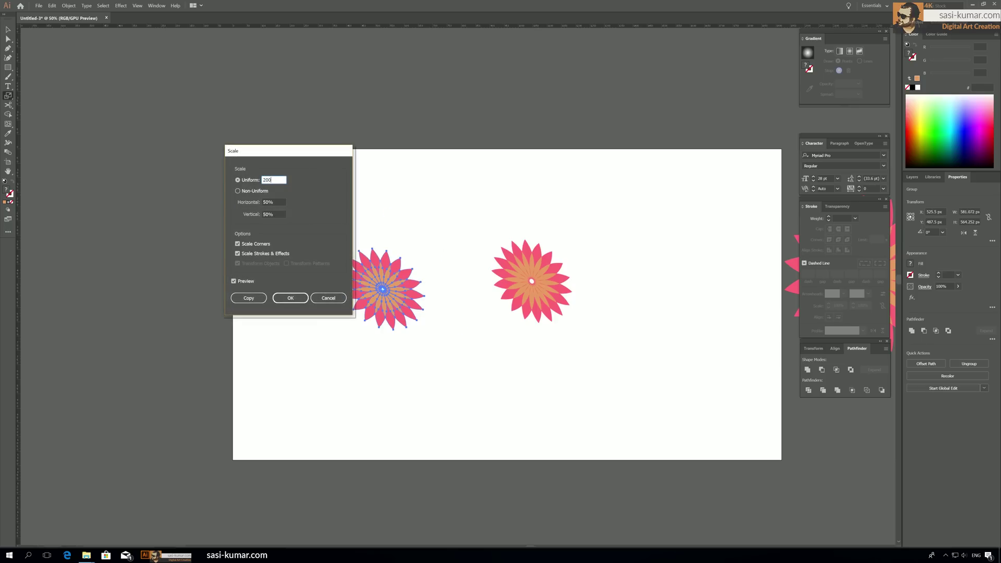
pyautogui.click(291, 298)
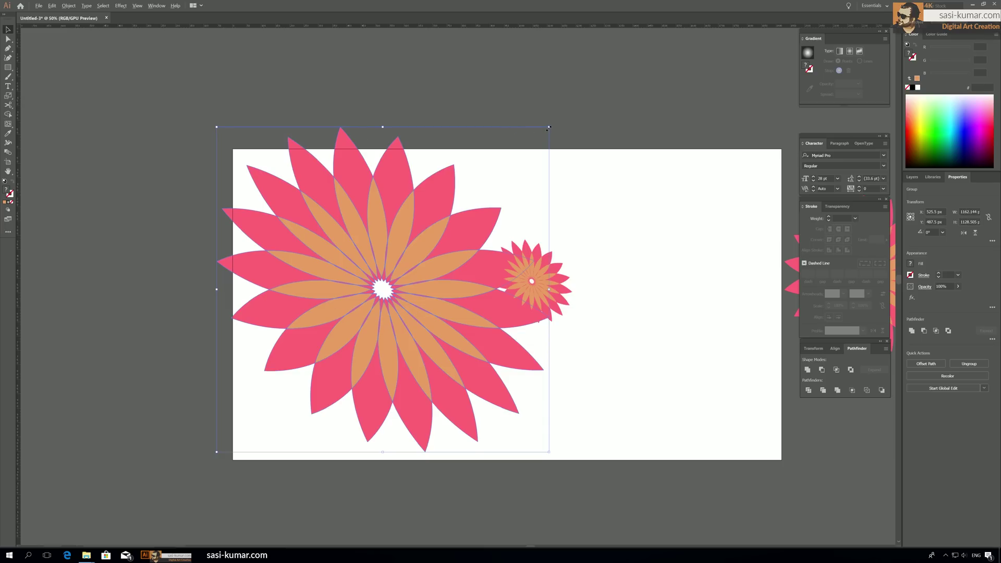
pyautogui.hotkey('ctrl', 'z')
# Step: Shrink the larger flower freehand and arrange it with the small flower so their petals slightly overlap
pyautogui.moveTo(411, 316); pyautogui.dragTo(472, 377)
pyautogui.moveTo(447, 345); pyautogui.dragTo(473, 322)
pyautogui.moveTo(535, 283); pyautogui.dragTo(521, 284)
pyautogui.click(593, 380)
pyautogui.moveTo(594, 379); pyautogui.dragTo(340, 277)
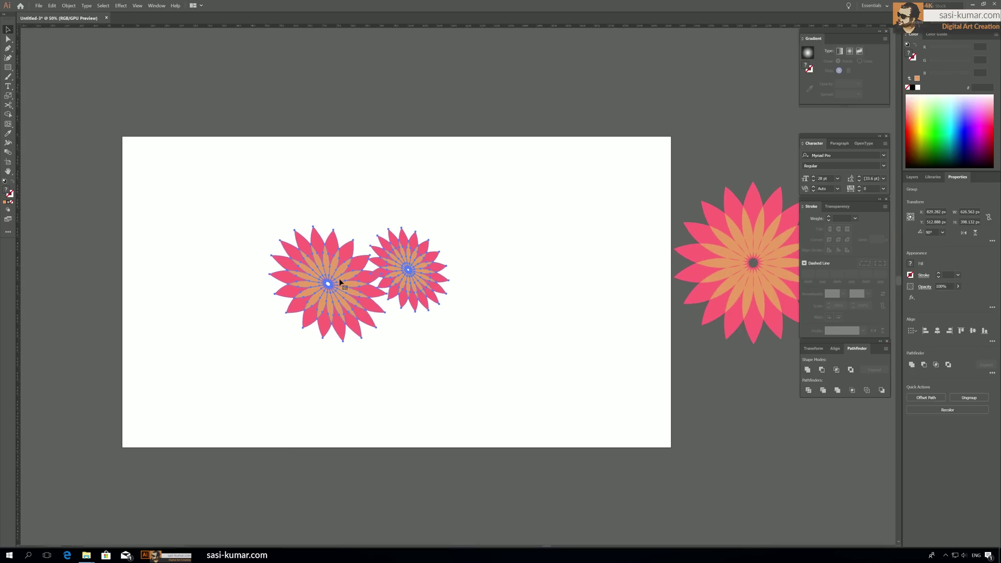
pyautogui.click(496, 313)
# Step: Move the two flowers and the original flower farther off the artboard's right side, leaving the artboard empty
pyautogui.moveTo(300, 338); pyautogui.dragTo(541, 256)
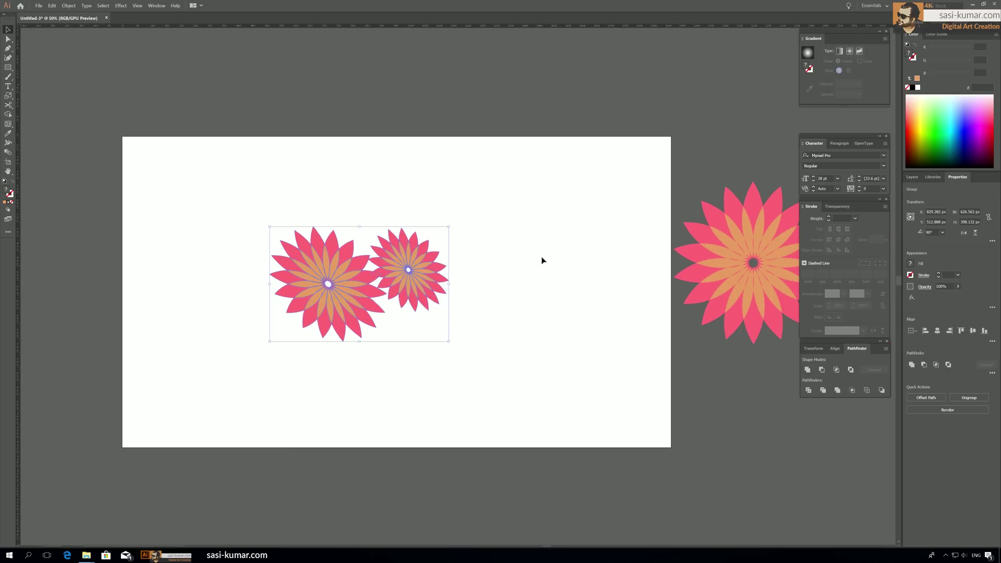
pyautogui.hotkey('ctrl', '-')
pyautogui.hotkey('ctrl', '-')
pyautogui.hotkey('ctrl', '-')
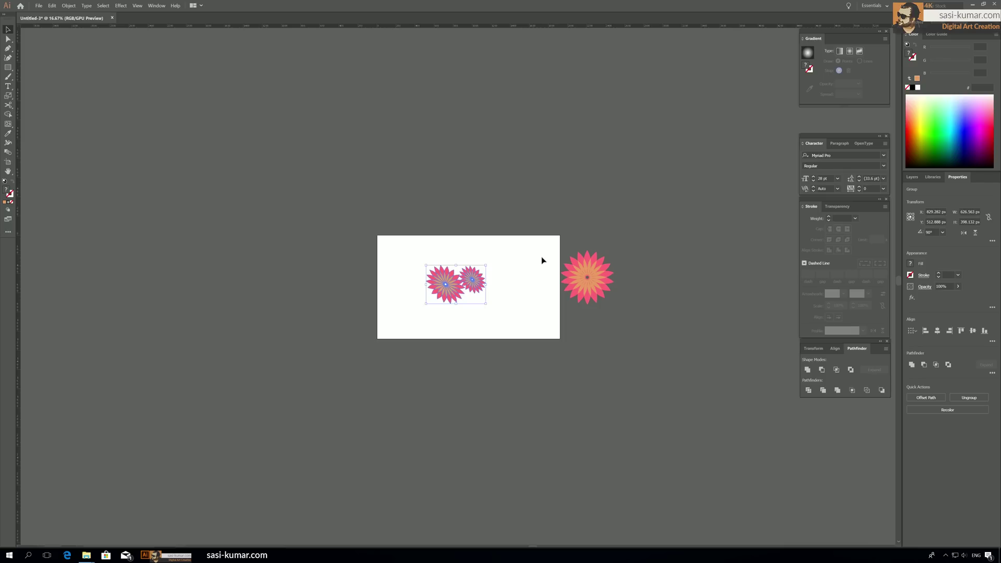
pyautogui.moveTo(475, 280); pyautogui.dragTo(677, 272)
pyautogui.moveTo(714, 361); pyautogui.dragTo(733, 261)
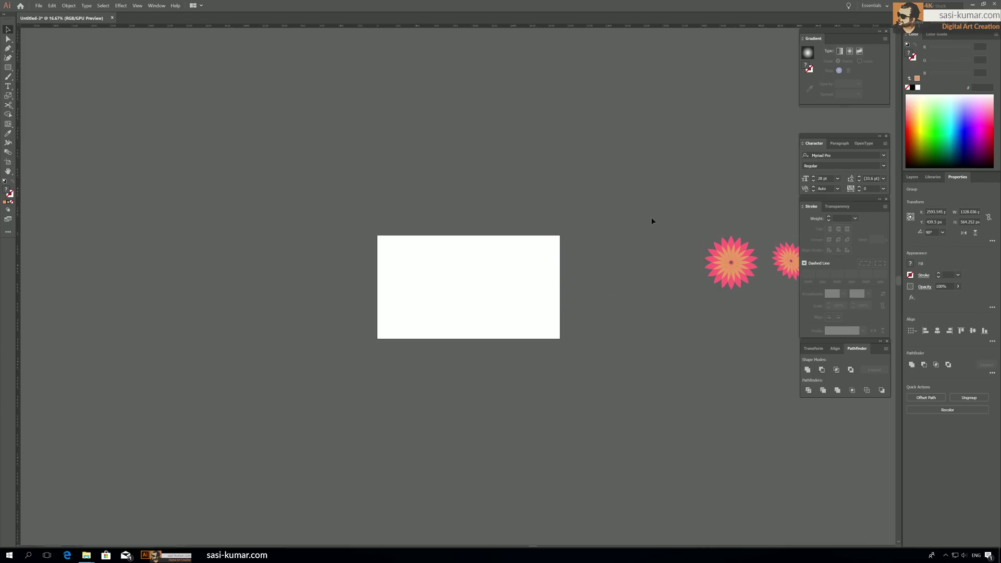
pyautogui.click(651, 218)
pyautogui.moveTo(651, 218); pyautogui.dragTo(639, 220)
pyautogui.hotkey('ctrl', '=')
pyautogui.hotkey('ctrl', '=')
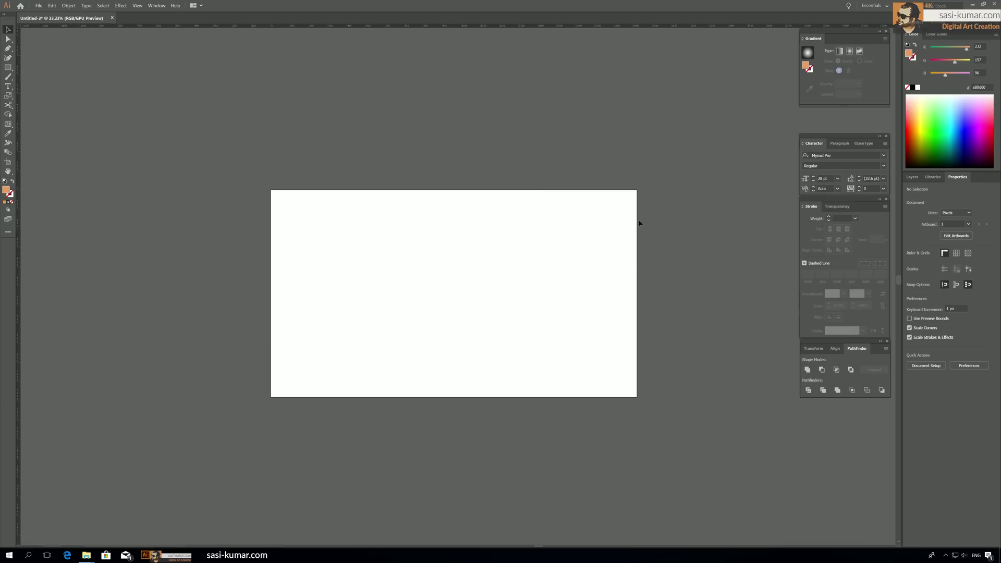
pyautogui.moveTo(422, 192); pyautogui.dragTo(386, 180)
pyautogui.hotkey('ctrl', '=')
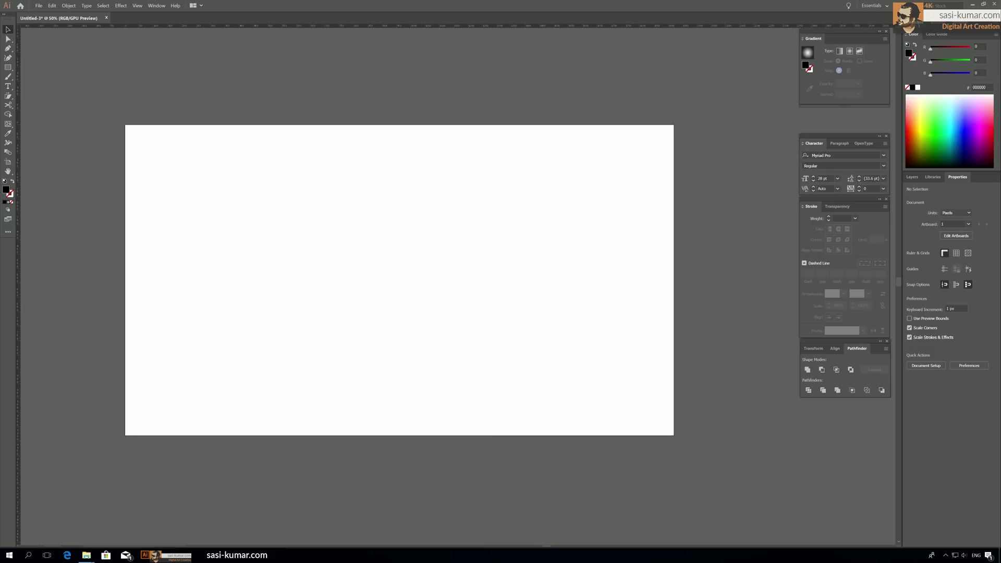
pyautogui.click(8, 106)
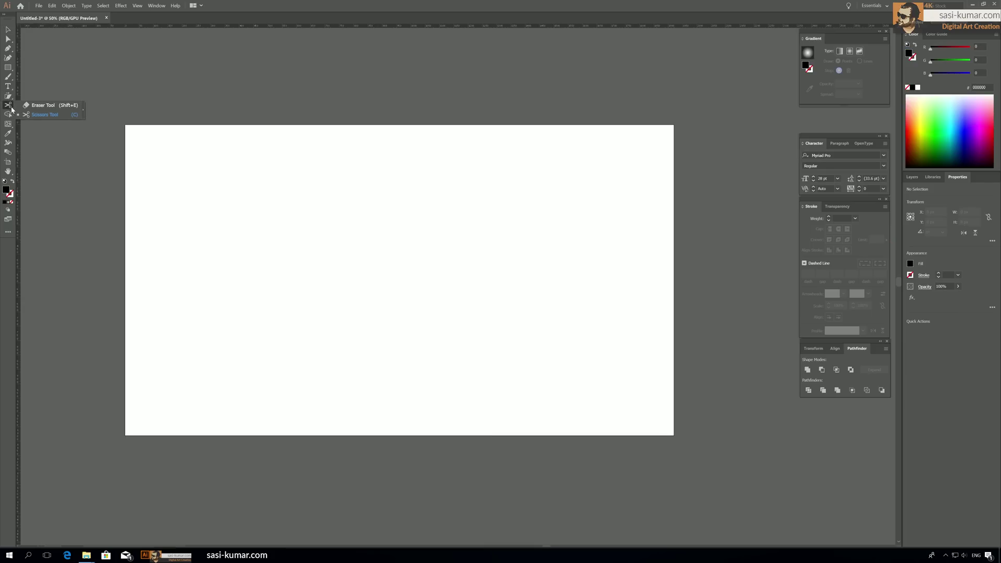
pyautogui.click(30, 108)
pyautogui.click(7, 107)
pyautogui.click(36, 115)
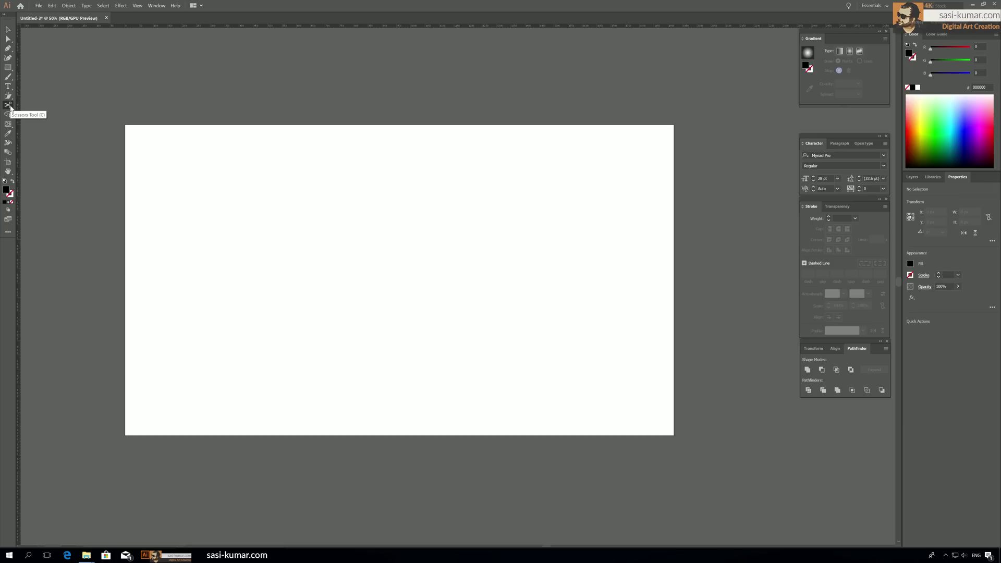
# Step: Draw a black circle about 561 px across on the artboard's left half and place a copy to its right
pyautogui.click(7, 68)
pyautogui.click(29, 77)
pyautogui.moveTo(216, 177)
pyautogui.mouseDown()
pyautogui.moveTo(329, 338)
pyautogui.moveTo(375, 337)
pyautogui.mouseUp()
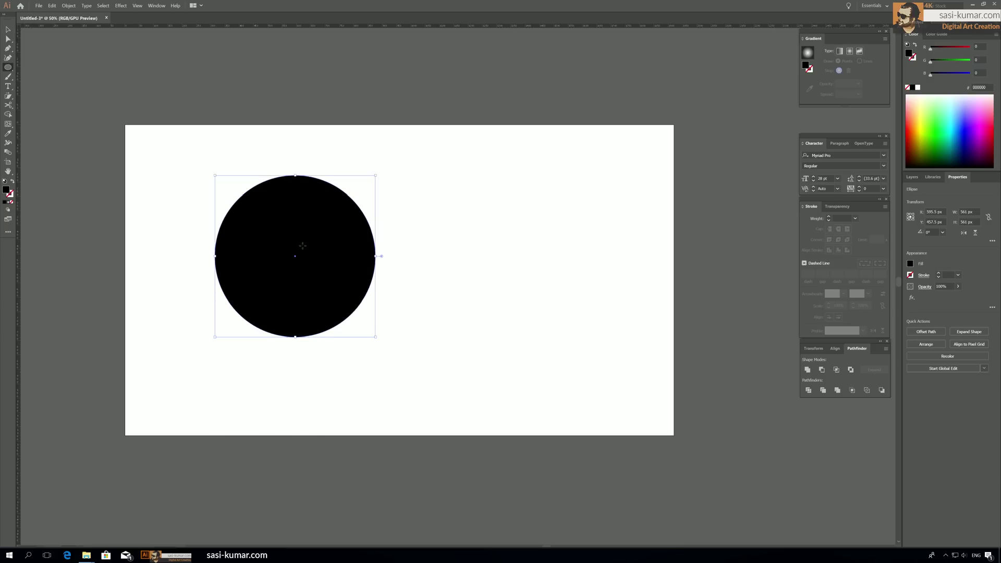
pyautogui.press('v')
pyautogui.moveTo(295, 265); pyautogui.dragTo(496, 267)
pyautogui.click(405, 194)
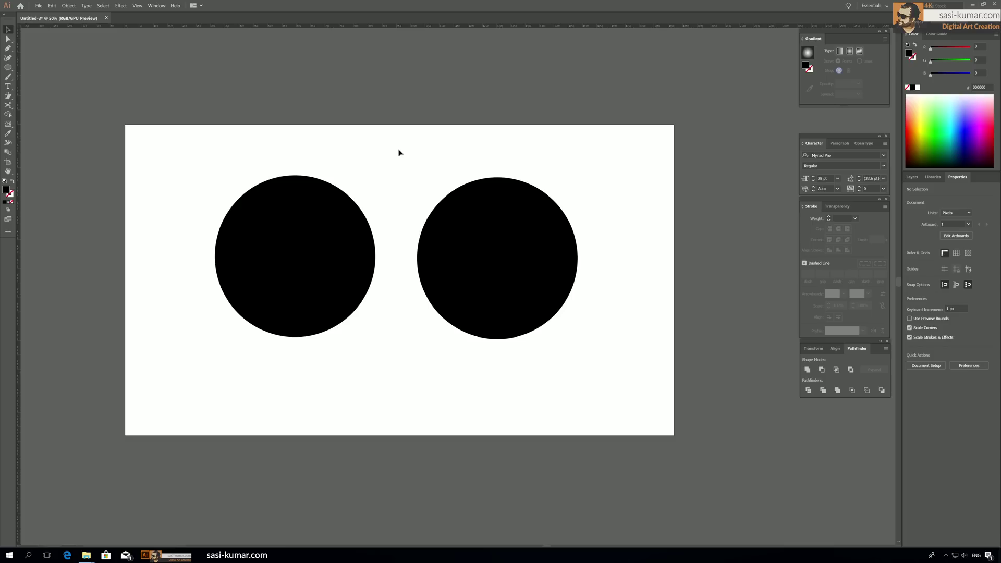
# Step: Erase a thin diagonal line across the left circle with the Eraser tool, splitting it into two pieces
pyautogui.click(334, 230)
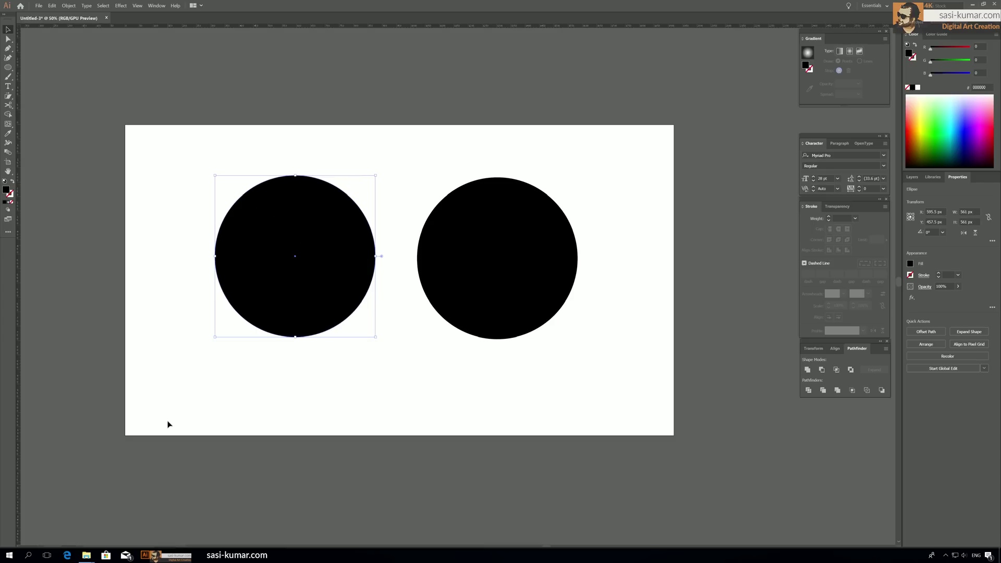
pyautogui.click(10, 107)
pyautogui.click(42, 104)
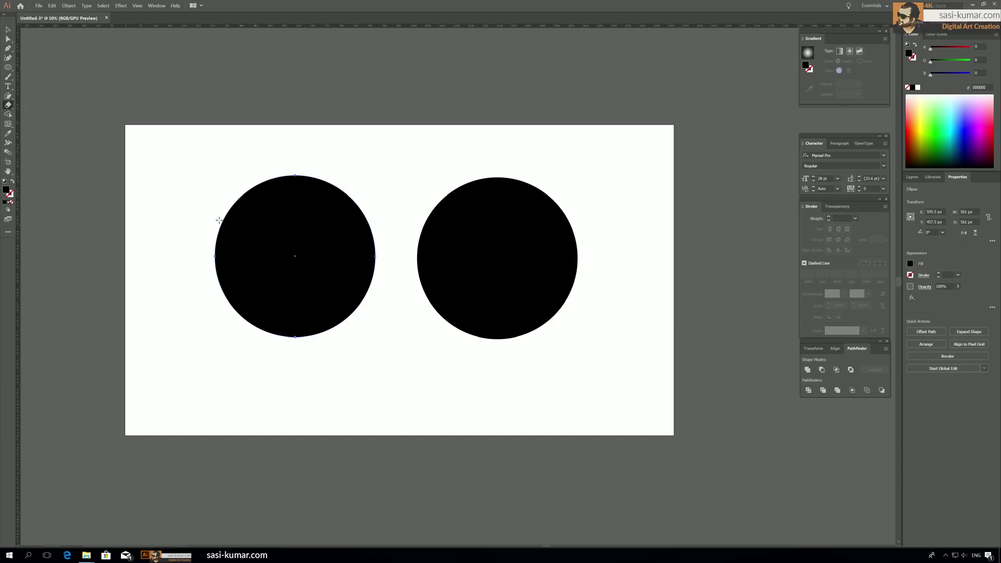
pyautogui.moveTo(221, 223); pyautogui.dragTo(361, 304)
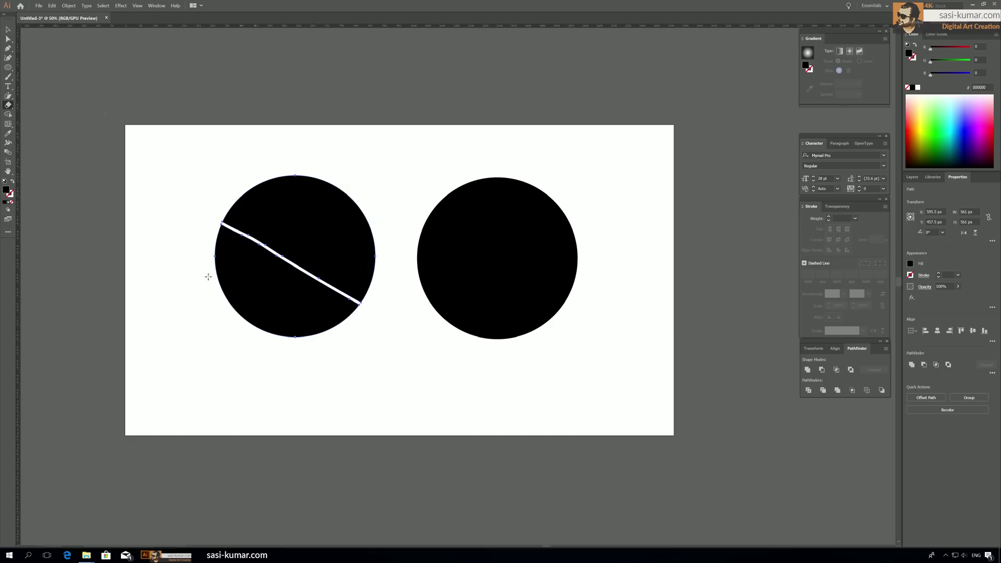
# Step: Pull the two pieces of the split circle apart, and move them back closer together
pyautogui.click(8, 30)
pyautogui.click(188, 115)
pyautogui.moveTo(320, 204); pyautogui.dragTo(337, 174)
pyautogui.moveTo(258, 288); pyautogui.dragTo(244, 315)
pyautogui.click(281, 261)
pyautogui.moveTo(320, 200); pyautogui.dragTo(309, 230)
pyautogui.click(205, 342)
pyautogui.moveTo(245, 305); pyautogui.dragTo(258, 293)
pyautogui.click(319, 229)
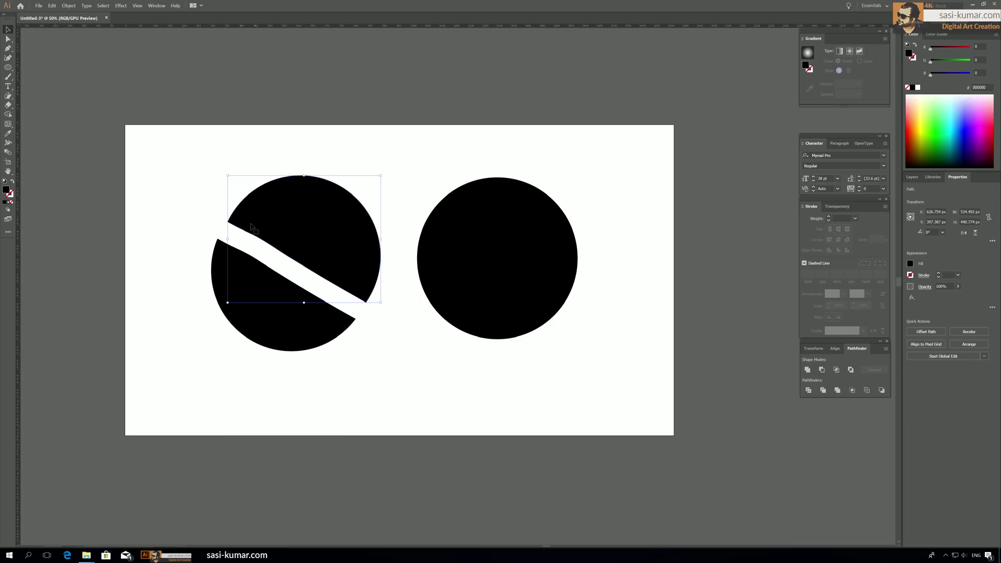
# Step: Shift the intact circle slightly, and undo the latest moves of the circle and the split pieces
pyautogui.moveTo(362, 174); pyautogui.dragTo(248, 335)
pyautogui.click(489, 299)
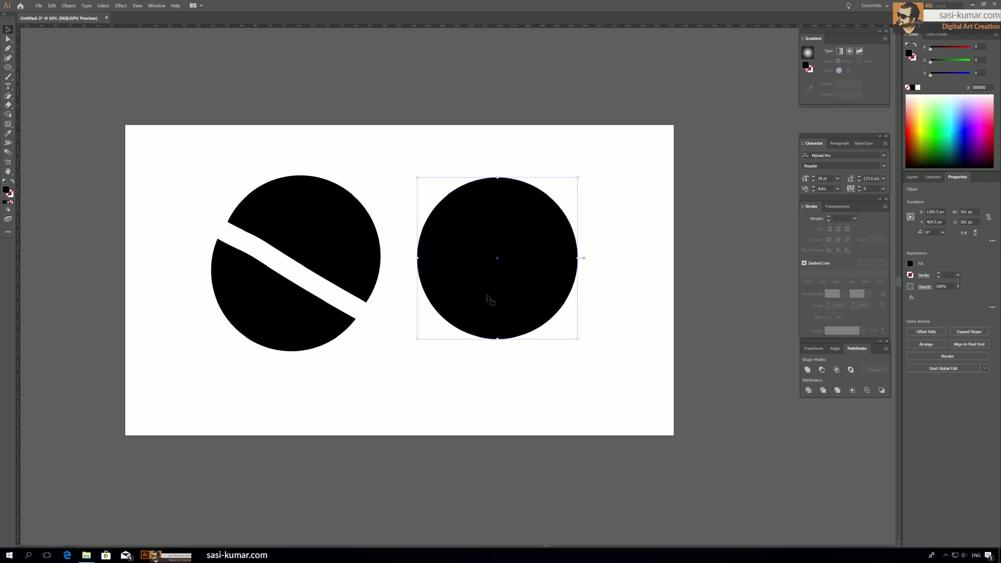
pyautogui.moveTo(486, 297); pyautogui.dragTo(477, 334)
pyautogui.hotkey('ctrl', 'z')
pyautogui.hotkey('ctrl', 'z')
pyautogui.hotkey('ctrl', 'z')
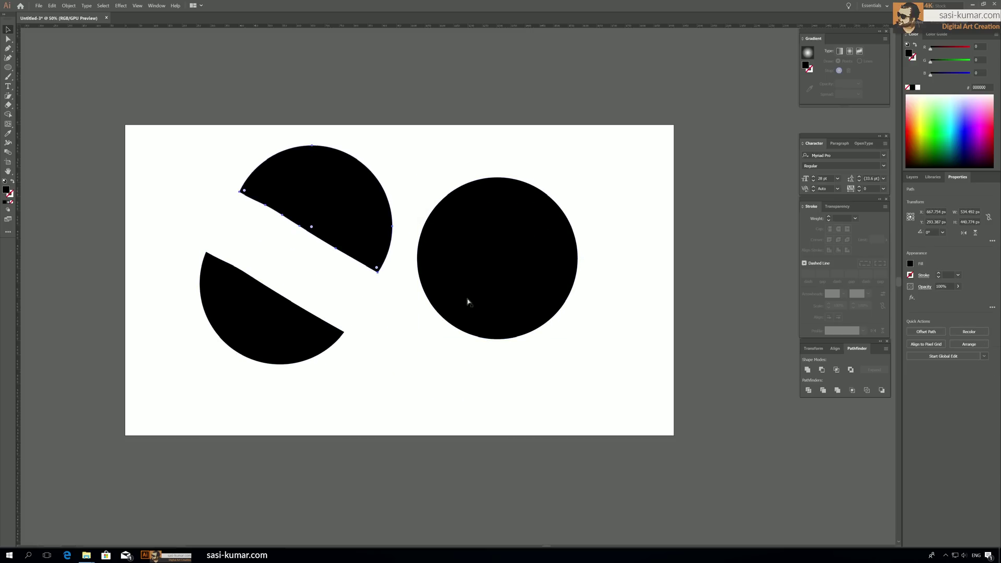
# Step: Cut the intact right circle with the Scissors tool at a point on its left edge and one on its right edge
pyautogui.click(435, 357)
pyautogui.click(476, 298)
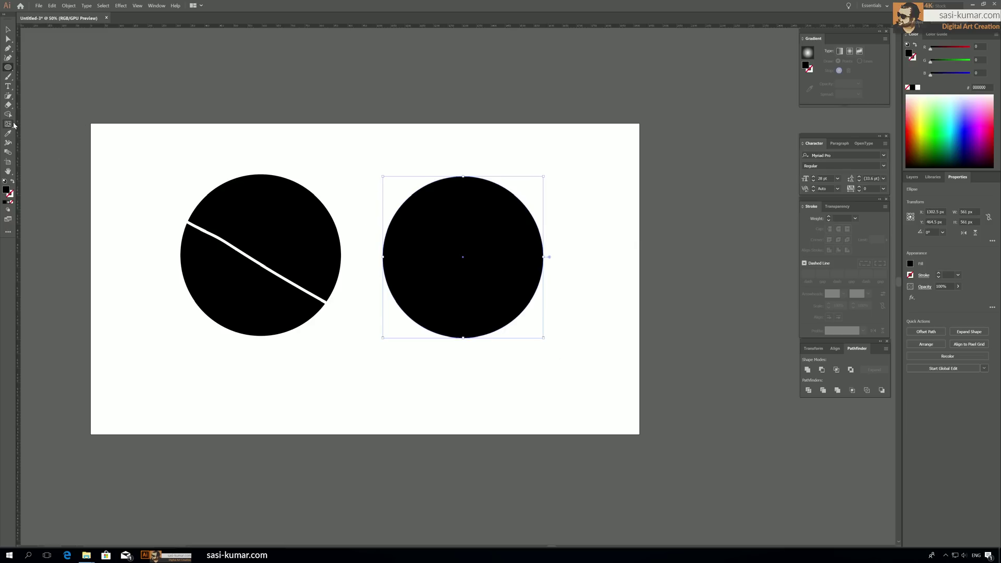
pyautogui.moveTo(8, 105); pyautogui.dragTo(33, 110)
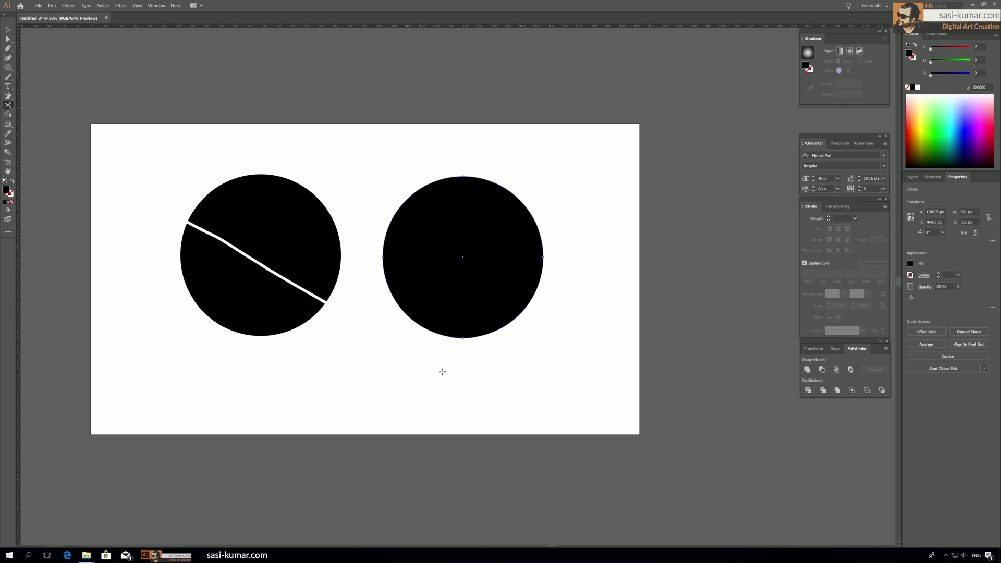
pyautogui.click(385, 280)
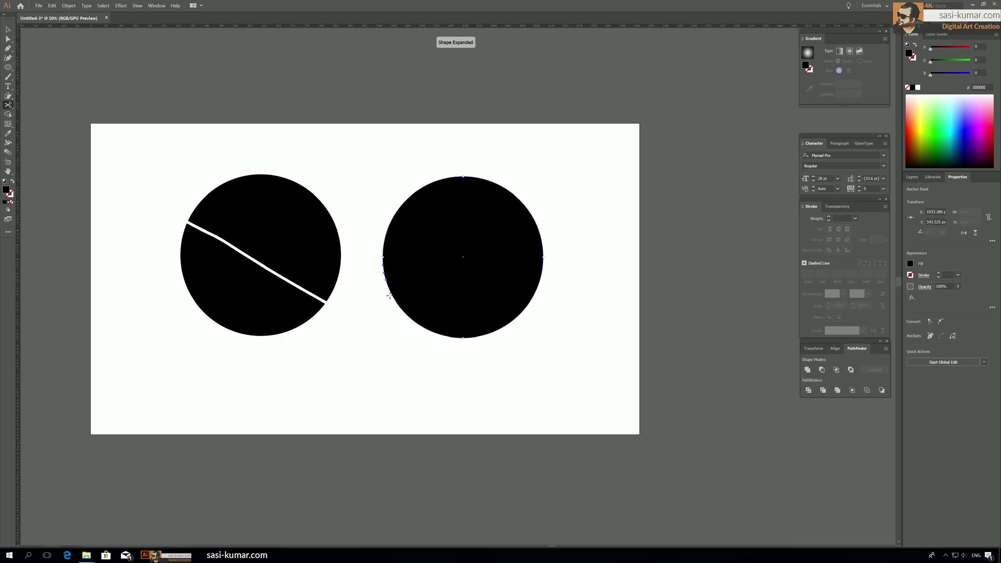
pyautogui.click(539, 228)
# Step: Pull the cut circle's two halves apart, moving the lower half down and the upper half slightly up
pyautogui.press('v')
pyautogui.click(677, 219)
pyautogui.moveTo(498, 307); pyautogui.dragTo(504, 349)
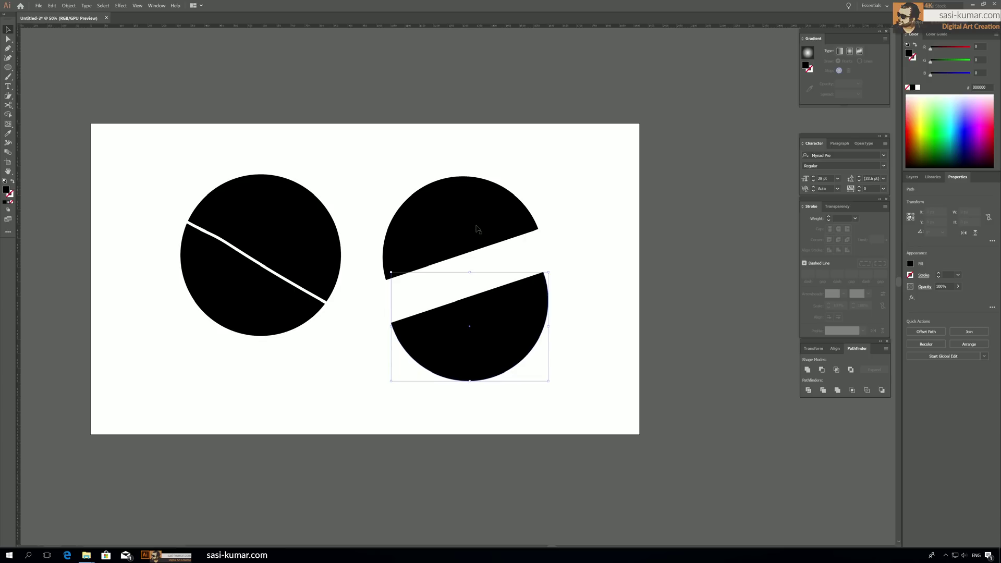
pyautogui.moveTo(476, 228); pyautogui.dragTo(474, 218)
# Step: Swap fill and stroke on the left split circle and on both halves of the right circle
pyautogui.click(255, 250)
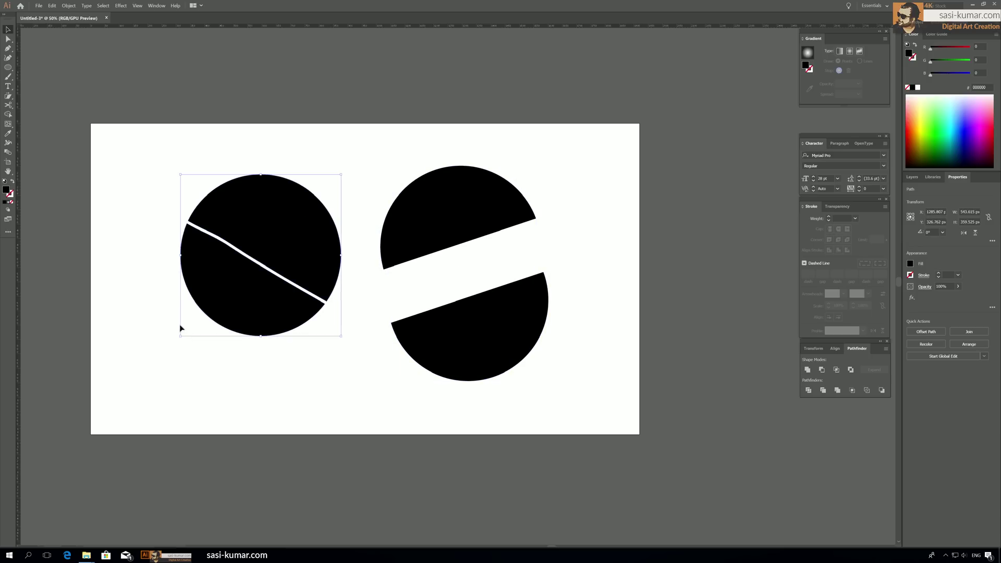
pyautogui.click(13, 182)
pyautogui.moveTo(440, 155); pyautogui.dragTo(515, 430)
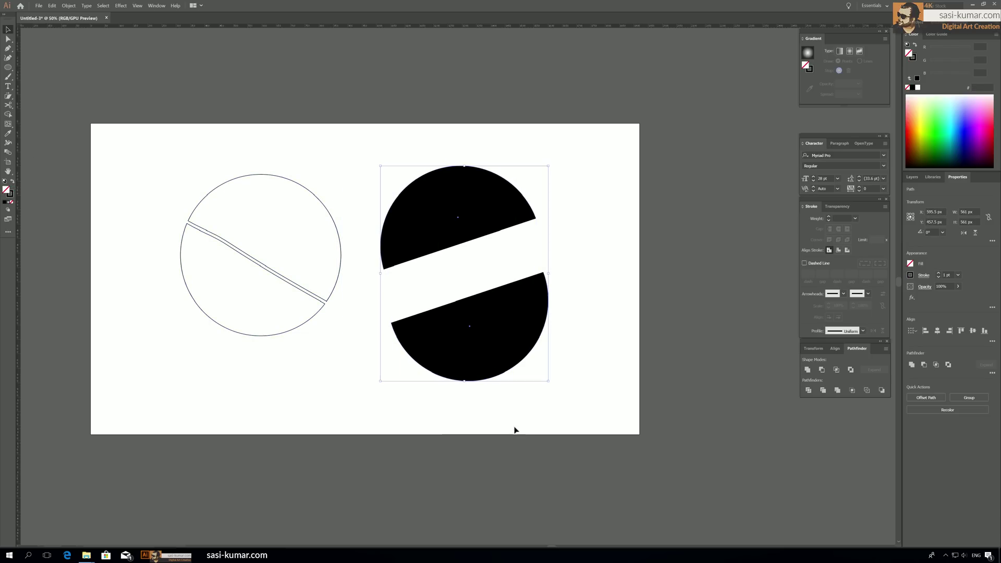
pyautogui.click(13, 181)
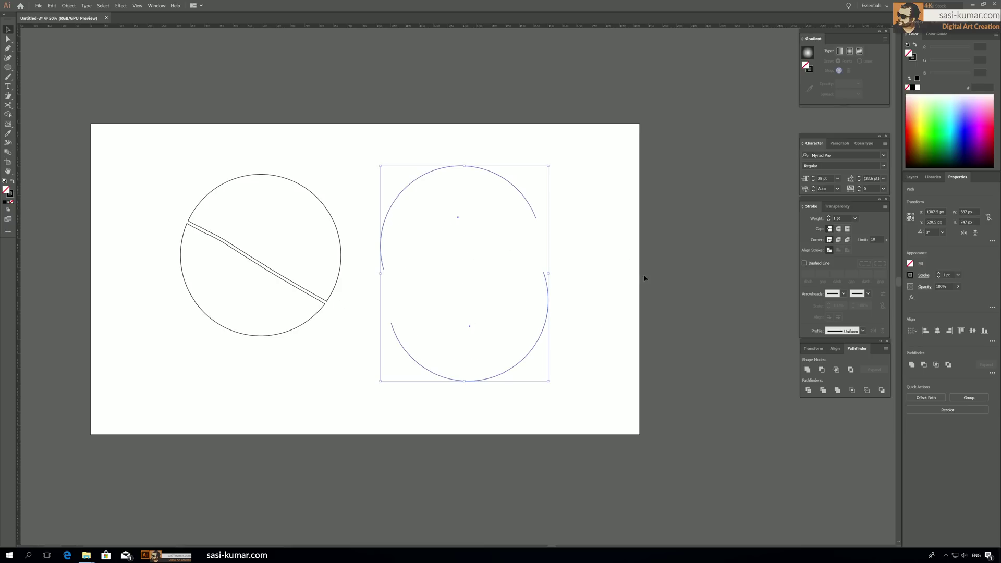
# Step: Delete all the outlined circle pieces from the artboard
pyautogui.click(591, 392)
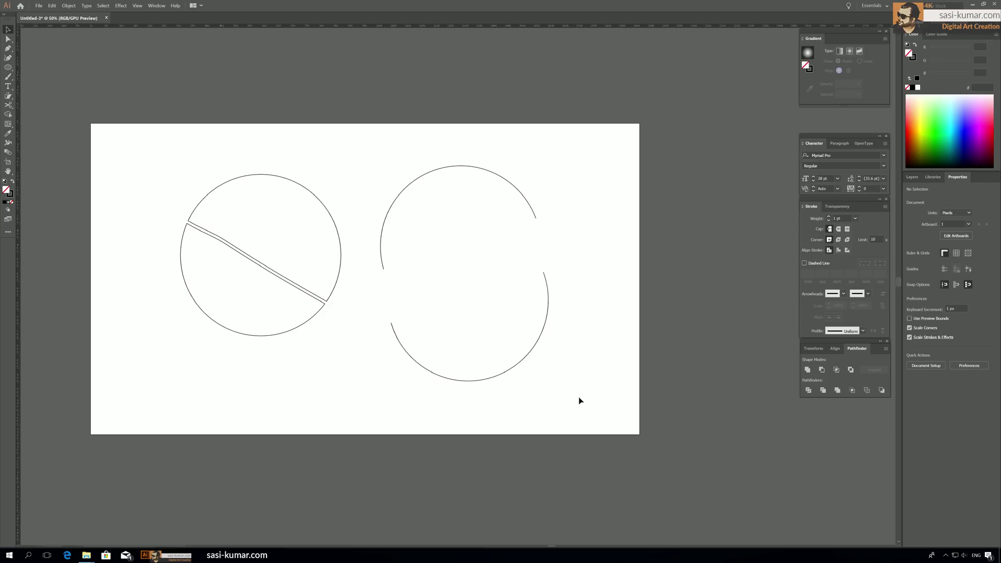
pyautogui.hotkey('ctrl', 'a')
pyautogui.press('Delete')
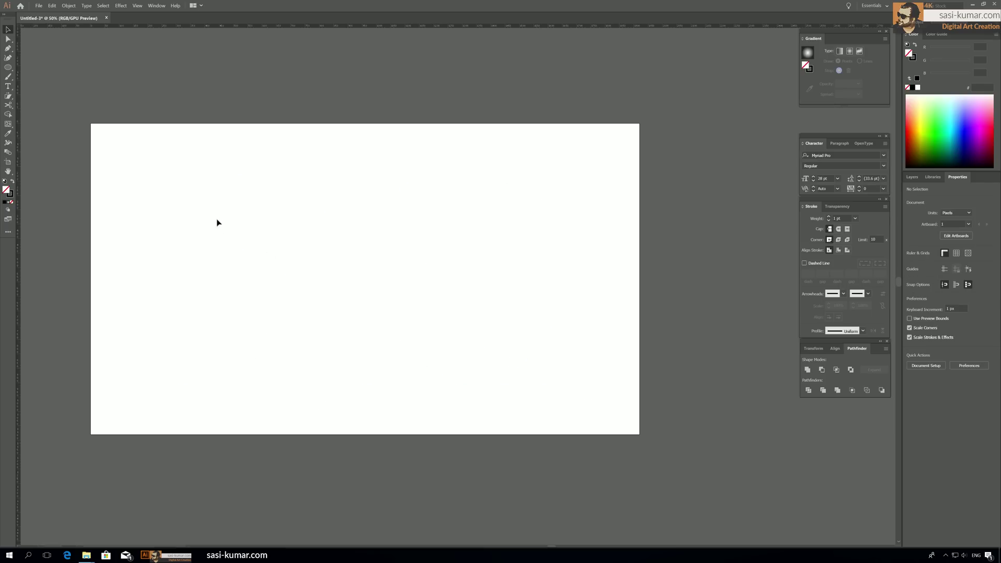
# Step: Draw an open path with the Pen tool across the upper artboard, curved at first and ending in a straight upward segment
pyautogui.click(8, 48)
pyautogui.click(199, 253)
pyautogui.moveTo(276, 210); pyautogui.dragTo(379, 236)
pyautogui.click(479, 225)
pyautogui.click(514, 181)
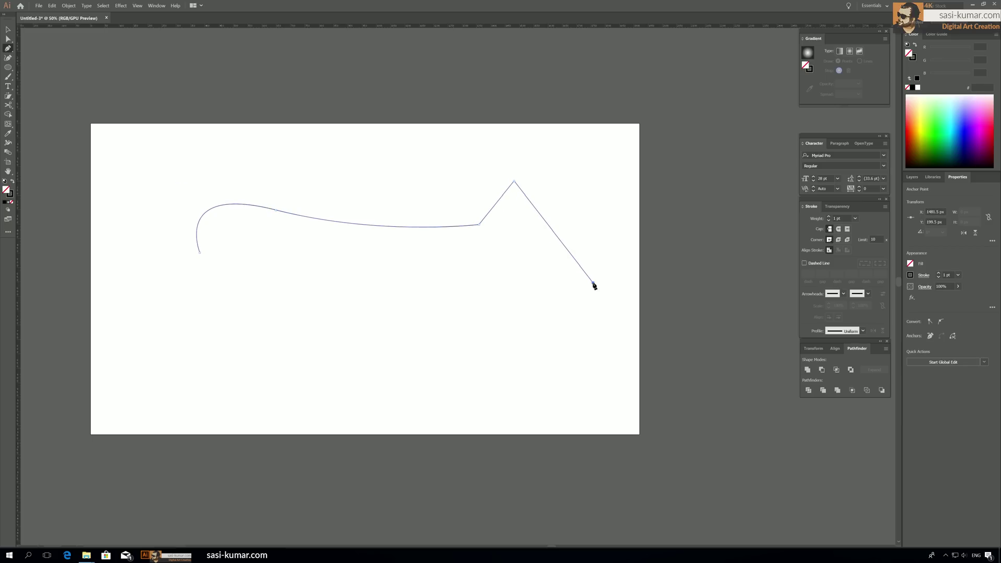
pyautogui.press('Escape')
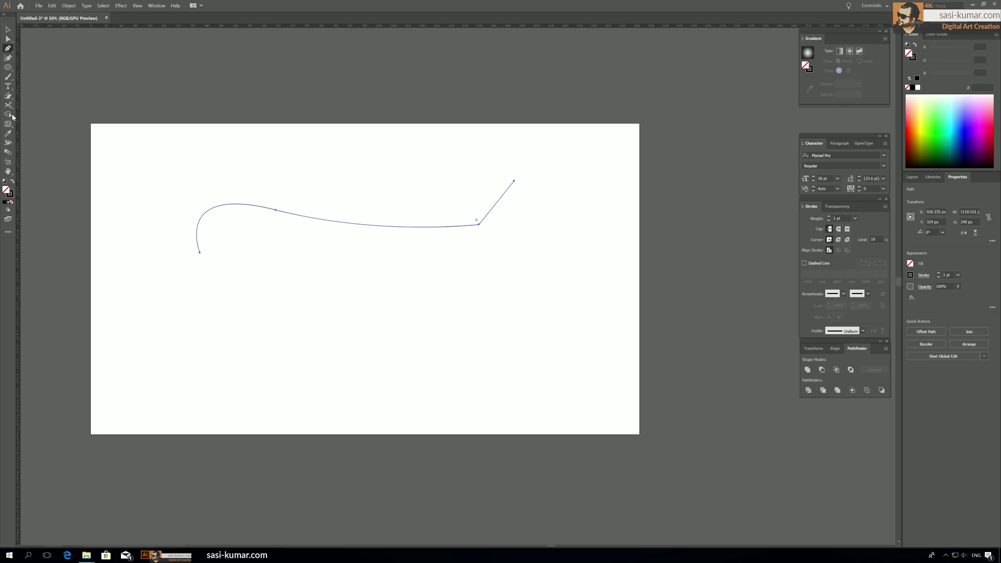
# Step: Cut the open path near its middle with the Scissors tool and move the right part slightly down
pyautogui.click(8, 105)
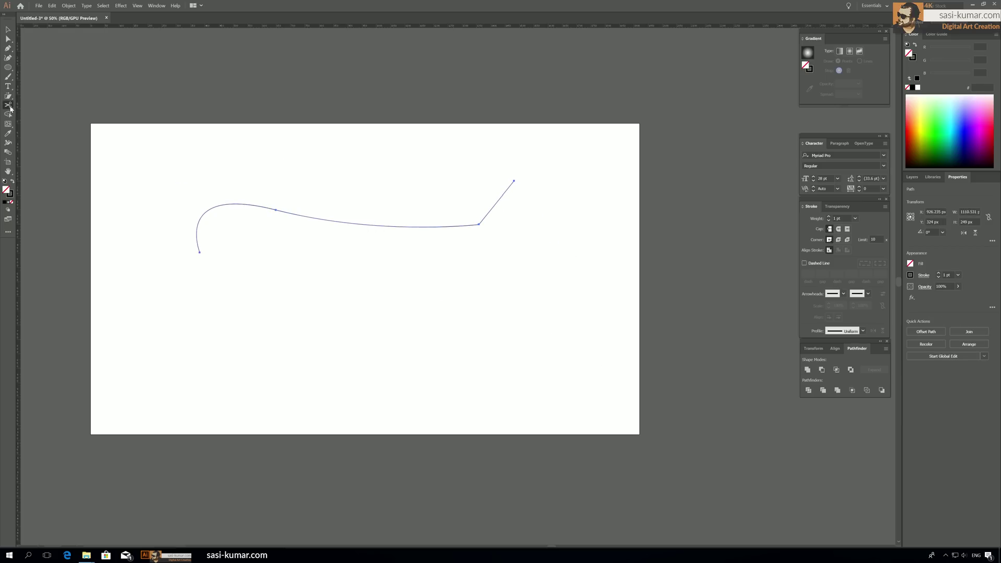
pyautogui.click(349, 223)
pyautogui.press('v')
pyautogui.click(411, 219)
pyautogui.click(425, 228)
pyautogui.moveTo(424, 228); pyautogui.dragTo(427, 239)
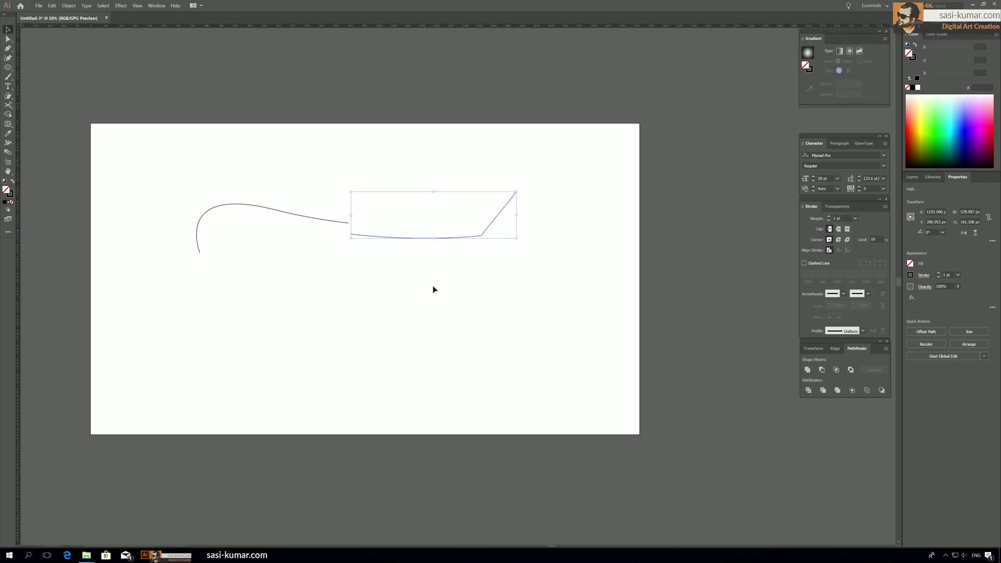
# Step: Delete both parts of the cut path
pyautogui.click(433, 289)
pyautogui.moveTo(474, 329); pyautogui.dragTo(254, 179)
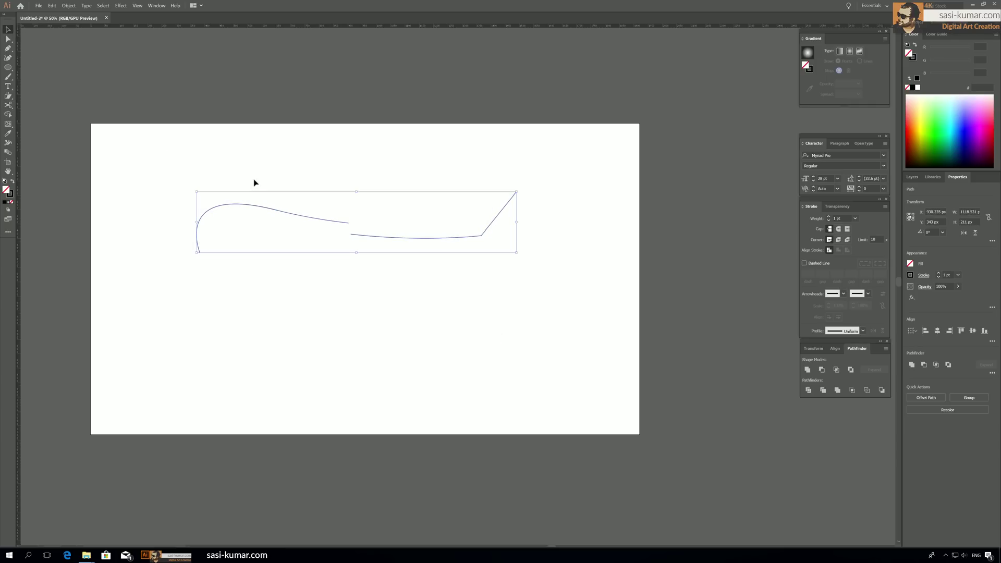
pyautogui.press('Delete')
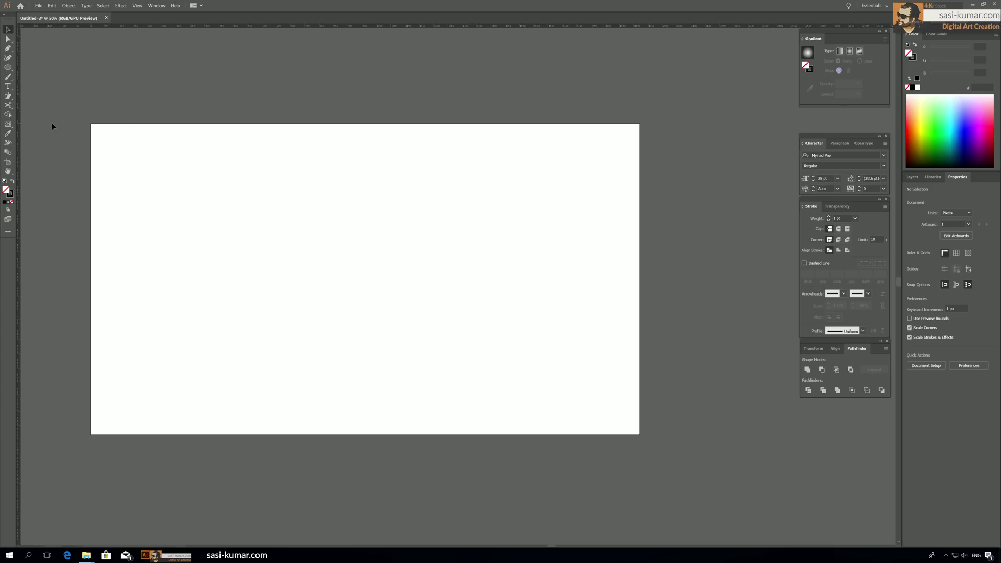
# Step: Draw an outlined circle about 585 px across in the middle of the artboard and deselect it
pyautogui.press('l')
pyautogui.moveTo(280, 200); pyautogui.dragTo(420, 364)
pyautogui.click(12, 30)
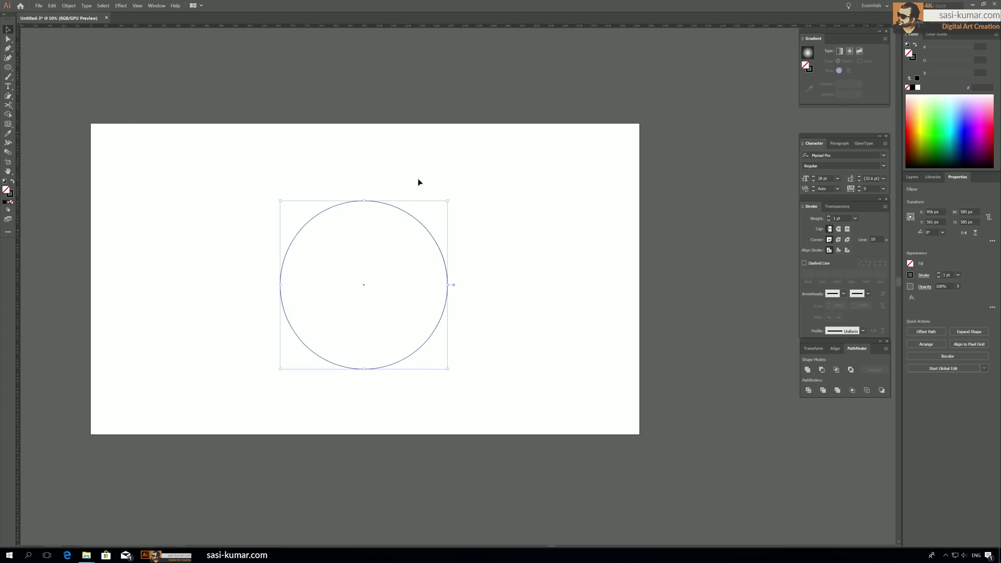
pyautogui.click(418, 178)
# Step: Delete the circle's bottom anchor point to leave an open semicircular arc
pyautogui.press('a')
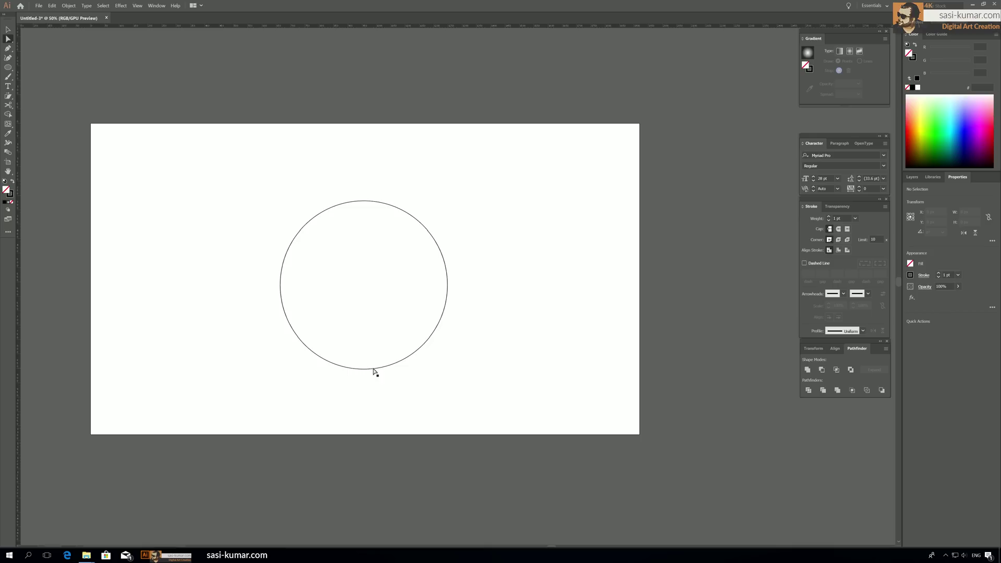
pyautogui.click(364, 369)
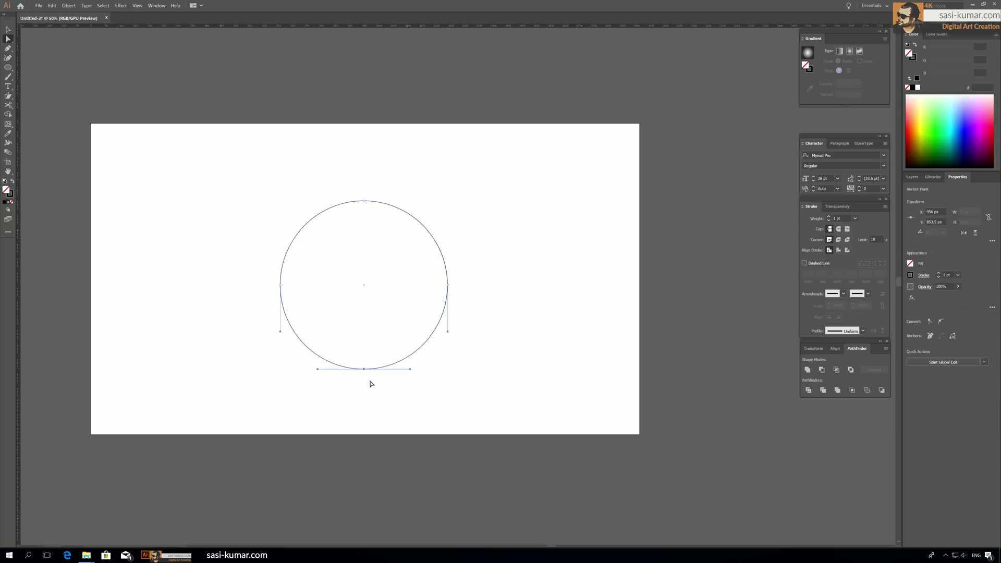
pyautogui.press('Delete')
pyautogui.click(8, 30)
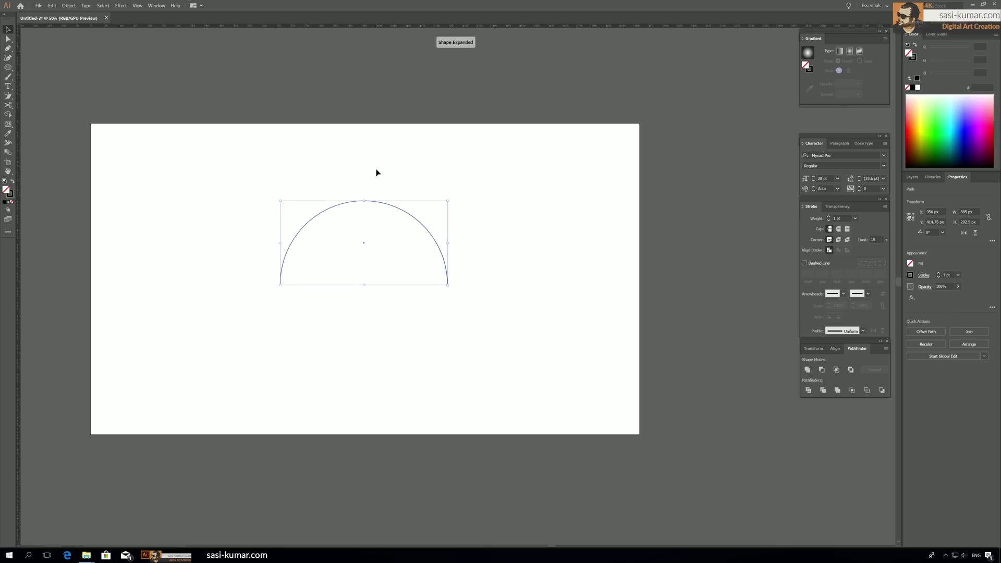
# Step: Cut the semicircular arc at its top anchor point with the Scissors tool
pyautogui.click(375, 170)
pyautogui.click(364, 201)
pyautogui.click(9, 106)
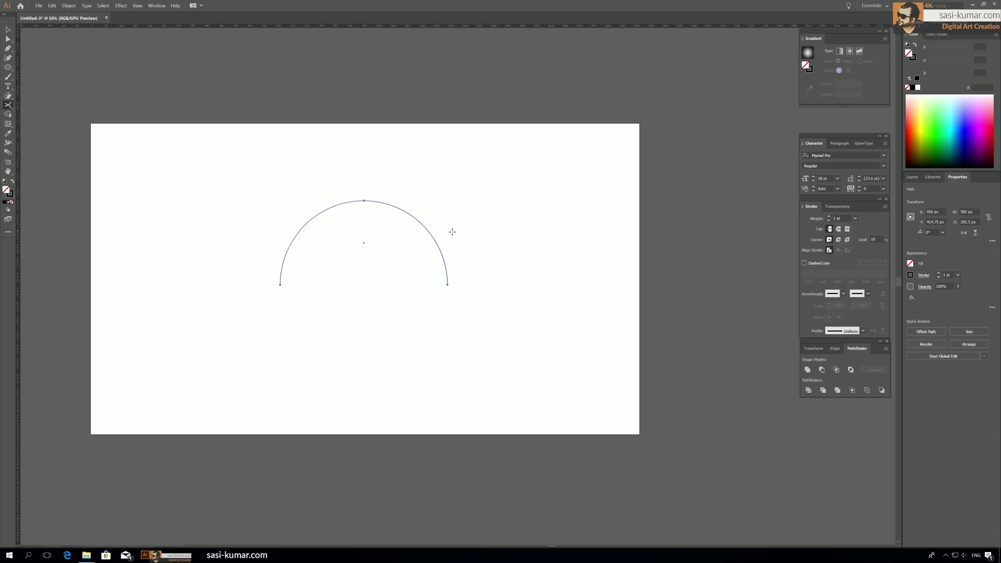
pyautogui.click(364, 201)
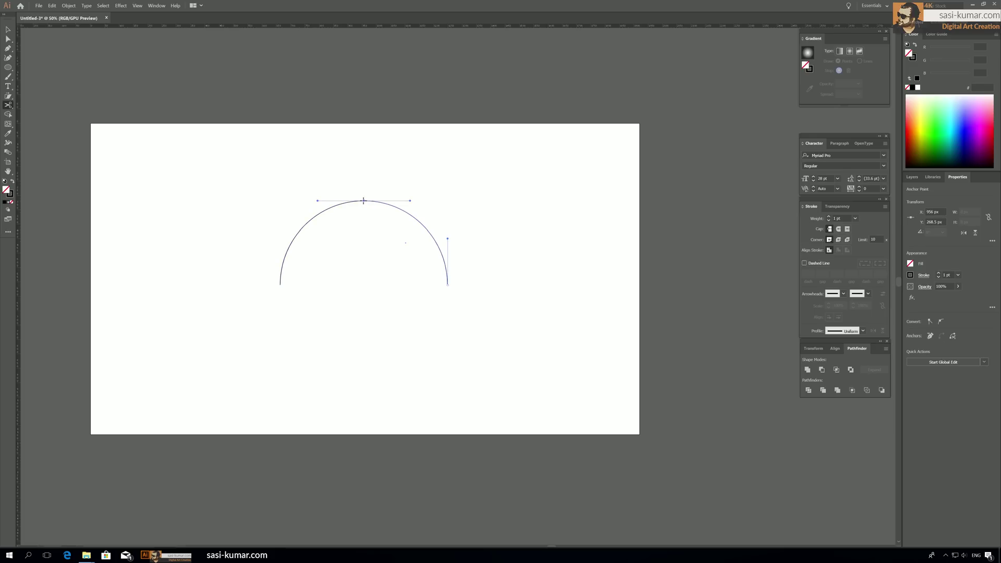
# Step: Move the right quarter arc away from the left one to leave a small gap at the cut
pyautogui.press('v')
pyautogui.click(489, 207)
pyautogui.click(413, 218)
pyautogui.moveTo(409, 217)
pyautogui.mouseDown()
pyautogui.moveTo(437, 214)
pyautogui.moveTo(414, 217)
pyautogui.mouseUp()
pyautogui.click(377, 177)
pyautogui.moveTo(376, 244); pyautogui.dragTo(379, 247)
pyautogui.click(429, 209)
pyautogui.moveTo(412, 214); pyautogui.dragTo(421, 211)
# Step: Delete both quarter arcs from the artboard
pyautogui.click(549, 242)
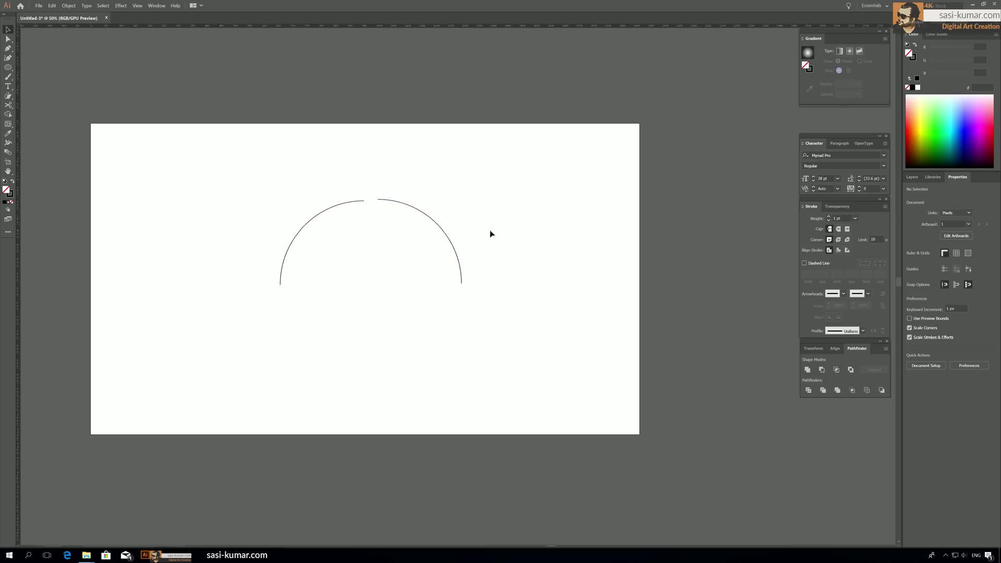
pyautogui.hotkey('ctrl', 'a')
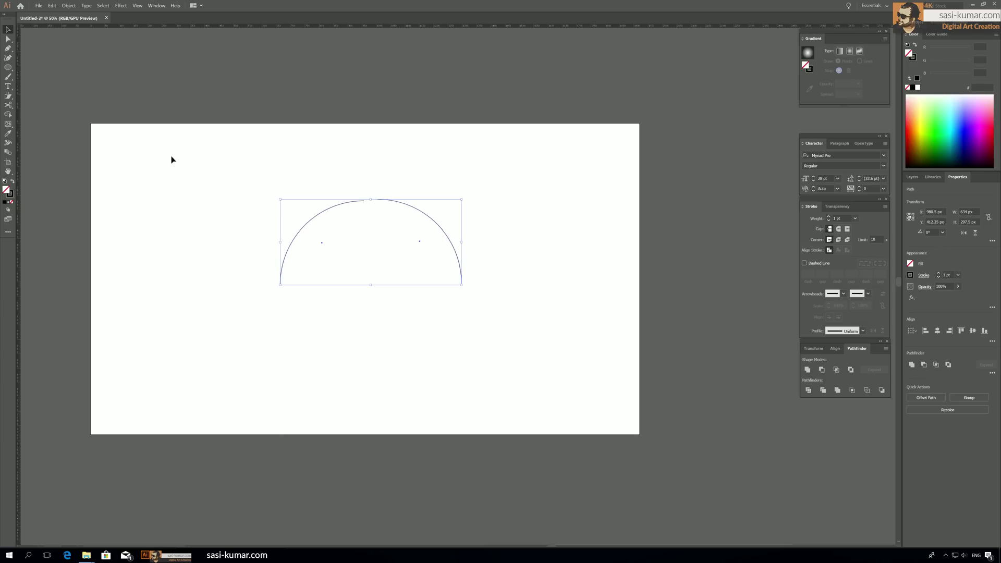
pyautogui.press('Delete')
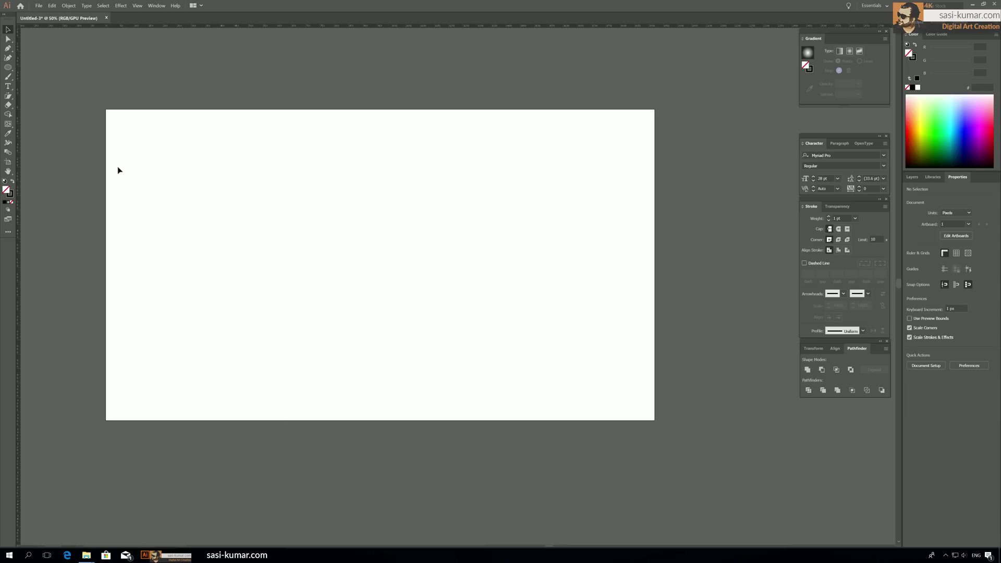
pyautogui.click(8, 115)
pyautogui.click(8, 68)
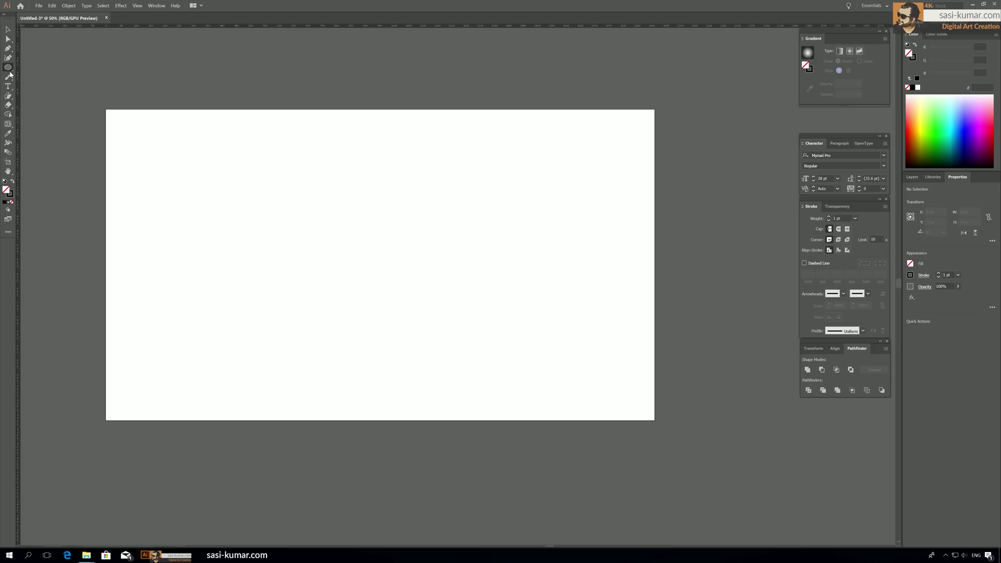
pyautogui.click(8, 114)
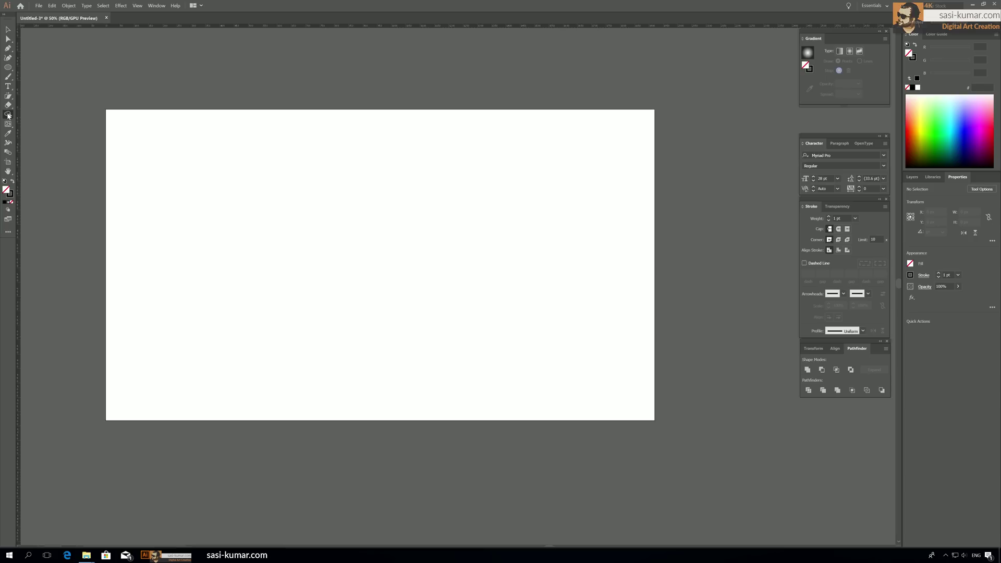
# Step: Draw three overlapping circles stacked upward in decreasing size, the middle about 389 px and the top about 224 px across
pyautogui.click(8, 68)
pyautogui.moveTo(247, 241); pyautogui.dragTo(374, 370)
pyautogui.moveTo(268, 189); pyautogui.dragTo(379, 302)
pyautogui.moveTo(313, 157); pyautogui.dragTo(377, 222)
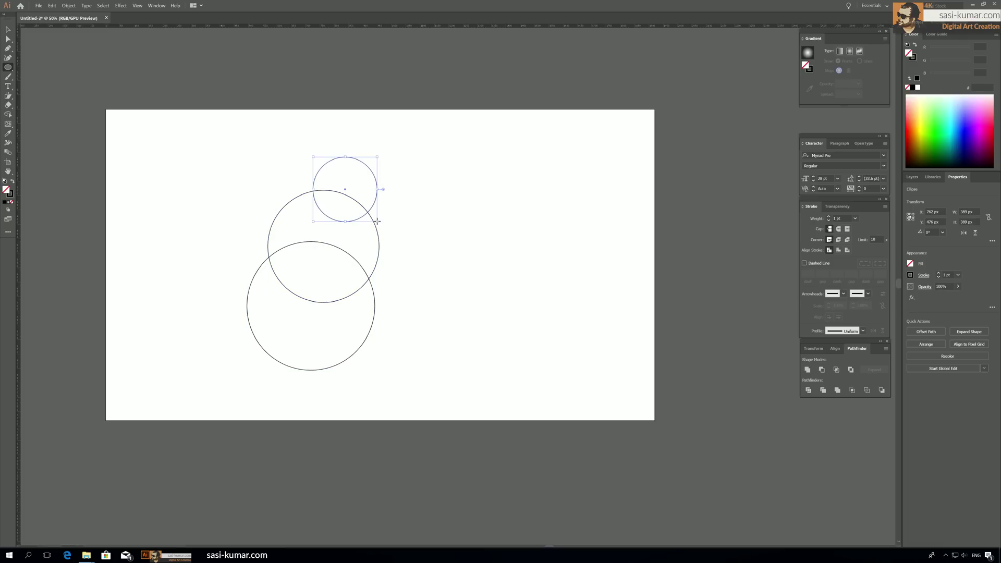
# Step: Swap fill and stroke on all three circles to fill them black, and select each circle in turn
pyautogui.press('v')
pyautogui.moveTo(351, 161); pyautogui.dragTo(266, 380)
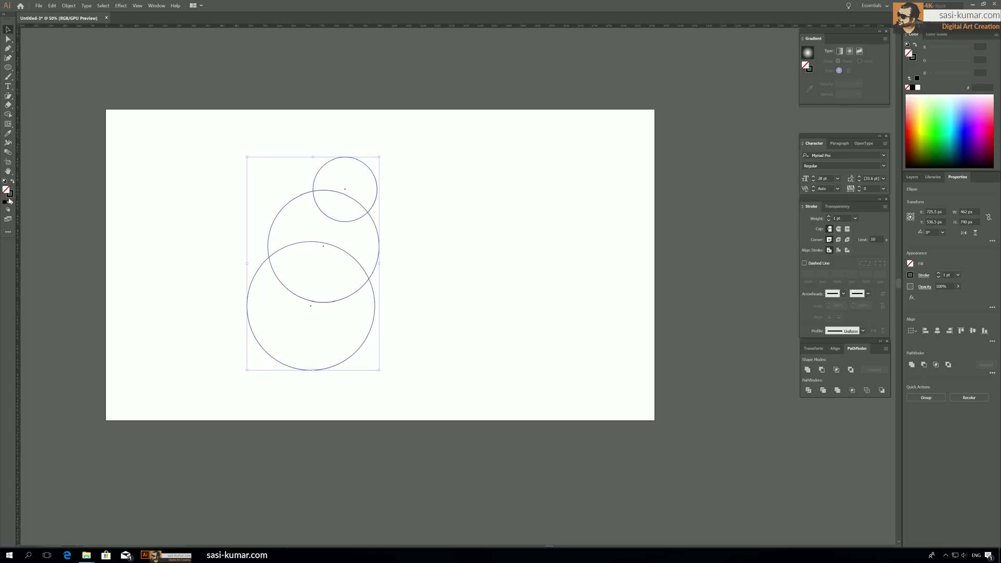
pyautogui.click(13, 181)
pyautogui.click(461, 261)
pyautogui.click(308, 319)
pyautogui.click(315, 264)
pyautogui.click(345, 186)
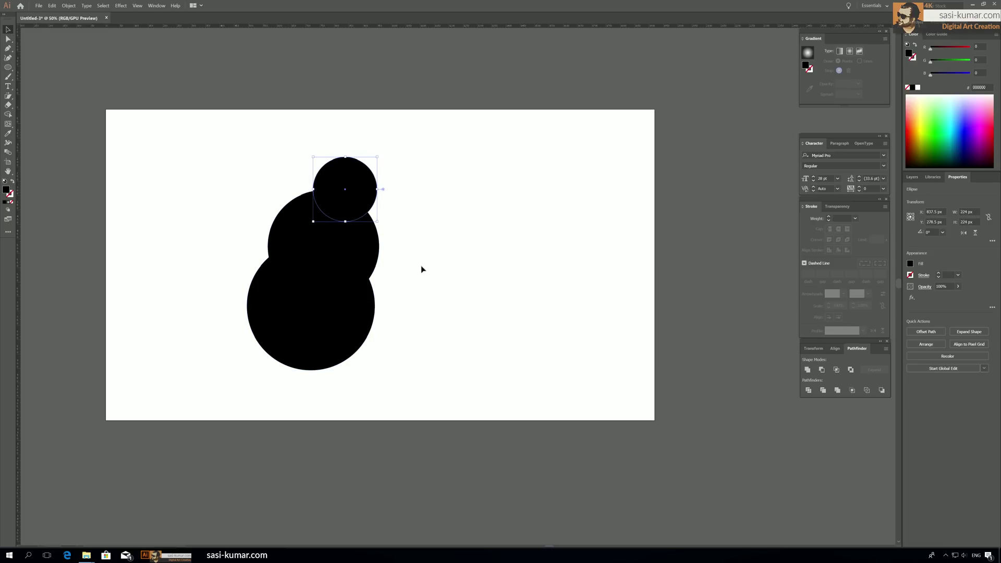
# Step: Split the three selected circles into separate regions along their overlaps with the Shape Builder tool
pyautogui.click(417, 262)
pyautogui.hotkey('ctrl', 'a')
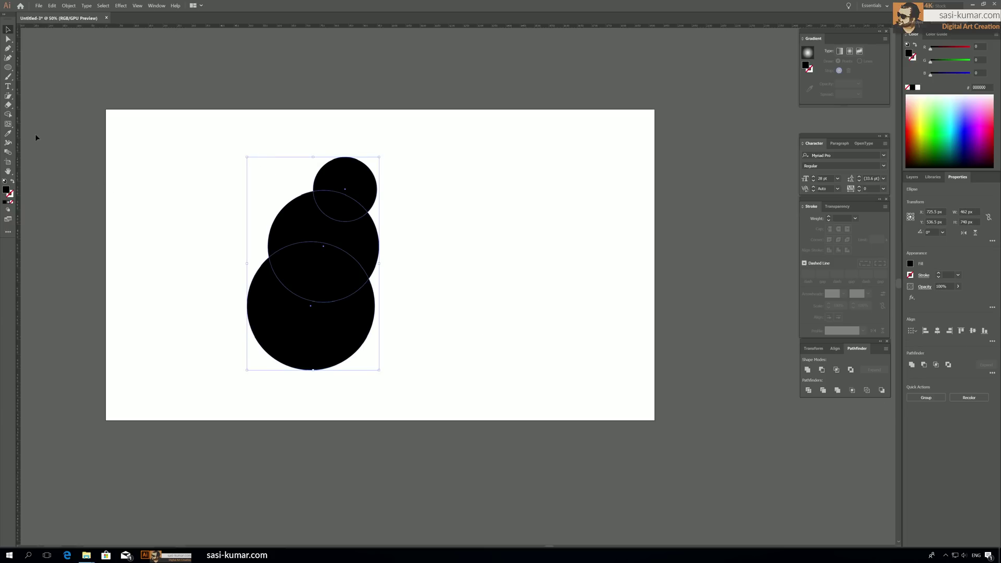
pyautogui.click(10, 117)
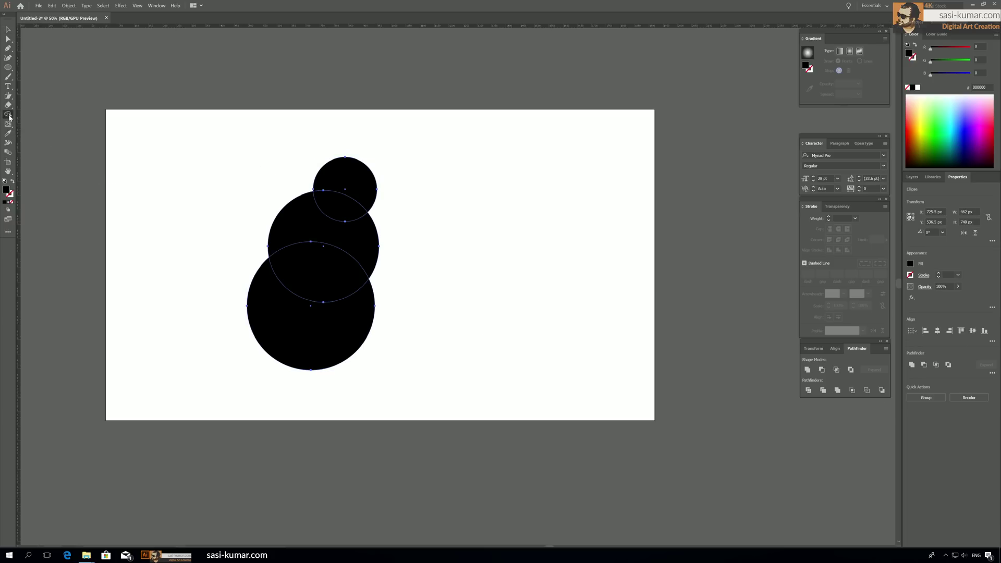
pyautogui.click(312, 334)
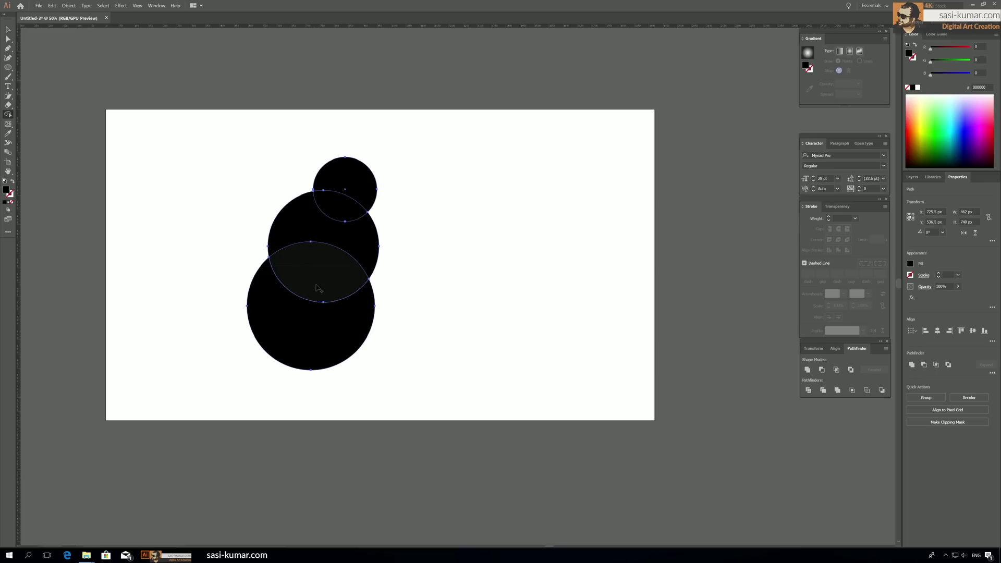
pyautogui.click(329, 235)
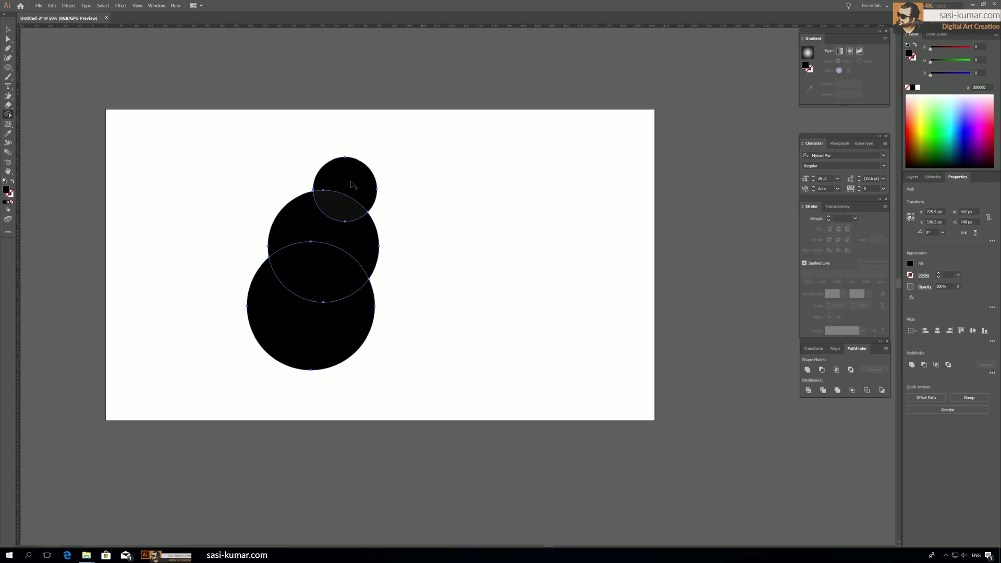
pyautogui.press('v')
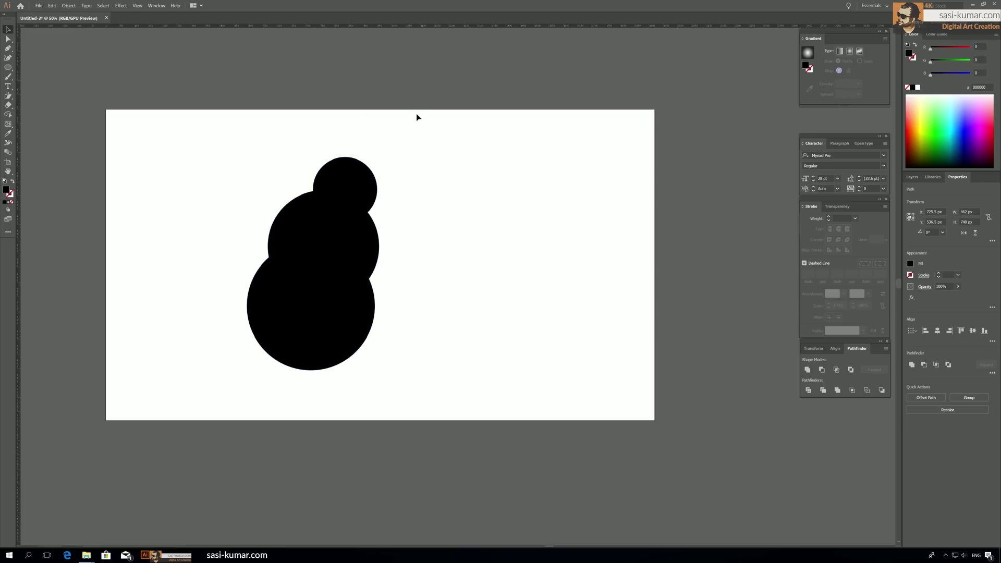
# Step: Pull the separated circle regions and their overlap pieces apart from one another
pyautogui.click(419, 118)
pyautogui.moveTo(352, 185); pyautogui.dragTo(360, 159)
pyautogui.moveTo(340, 200); pyautogui.dragTo(346, 187)
pyautogui.moveTo(322, 235); pyautogui.dragTo(324, 218)
pyautogui.moveTo(320, 292); pyautogui.dragTo(290, 379)
pyautogui.moveTo(353, 333); pyautogui.dragTo(358, 354)
# Step: Undo the latest moves of the separated circle regions
pyautogui.hotkey('ctrl', 'z')
pyautogui.hotkey('ctrl', 'z')
pyautogui.hotkey('ctrl', 'z')
pyautogui.hotkey('ctrl', 'z')
pyautogui.hotkey('ctrl', 'z')
pyautogui.hotkey('ctrl', 'z')
pyautogui.hotkey('ctrl', 'z')
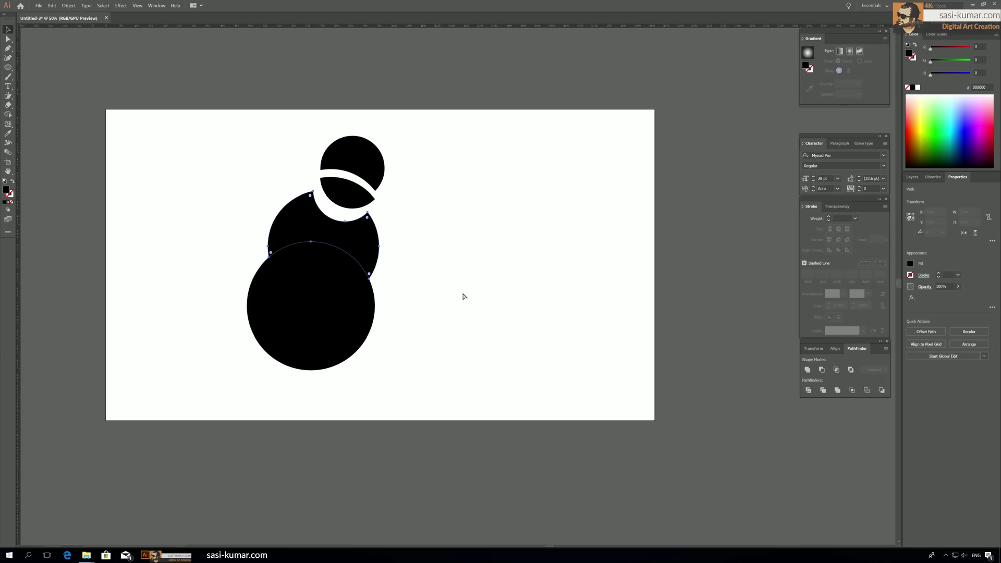
# Step: Undo the remaining moves of the circle pieces and the Shape Builder splits on the three circles
pyautogui.hotkey('ctrl', 'z')
pyautogui.hotkey('ctrl', 'z')
pyautogui.hotkey('ctrl', 'z')
pyautogui.hotkey('ctrl', 'z')
pyautogui.hotkey('ctrl', 'z')
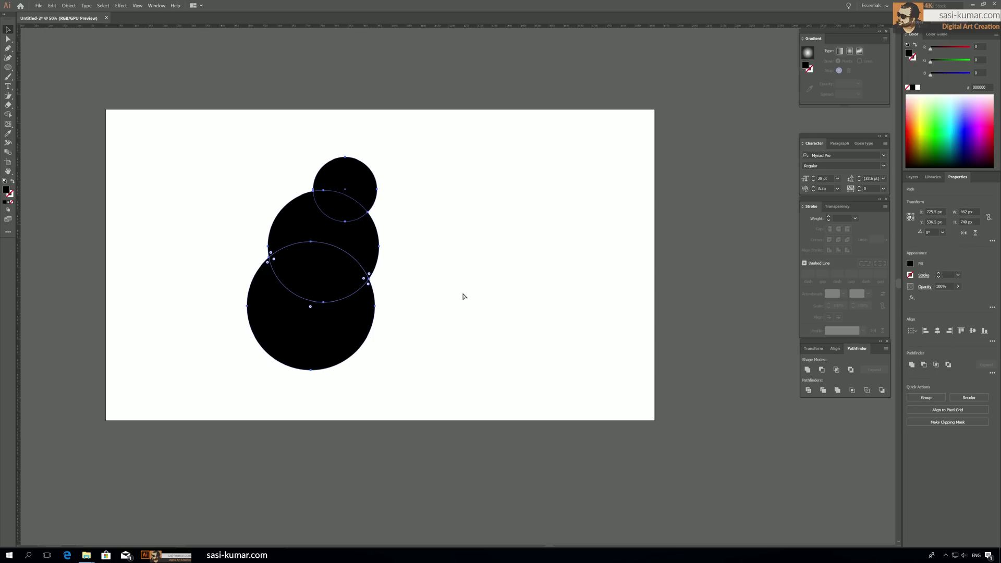
# Step: Select all three outlined circles and swap their fill and stroke to fill them black
pyautogui.click(439, 201)
pyautogui.hotkey('ctrl', 'a')
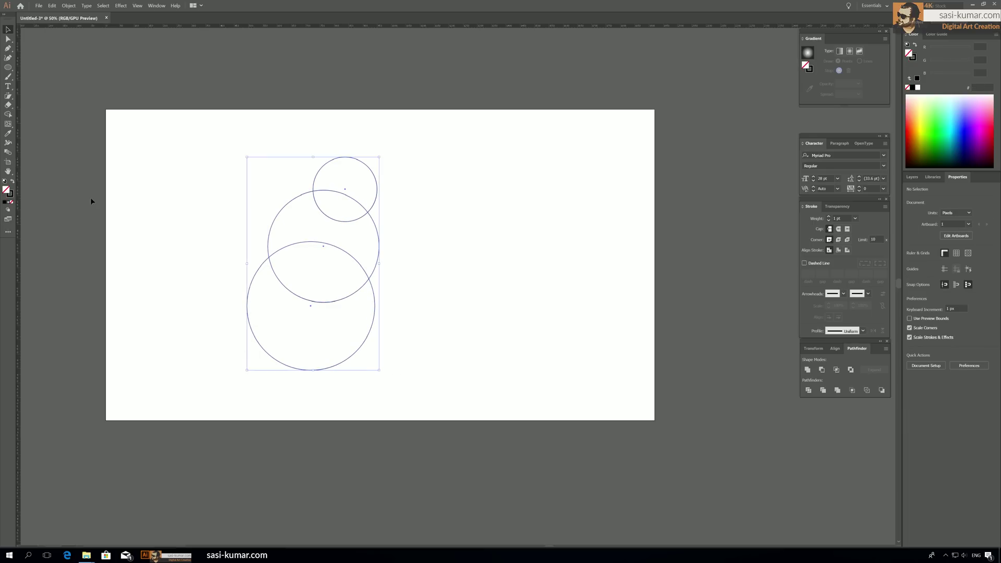
pyautogui.click(12, 181)
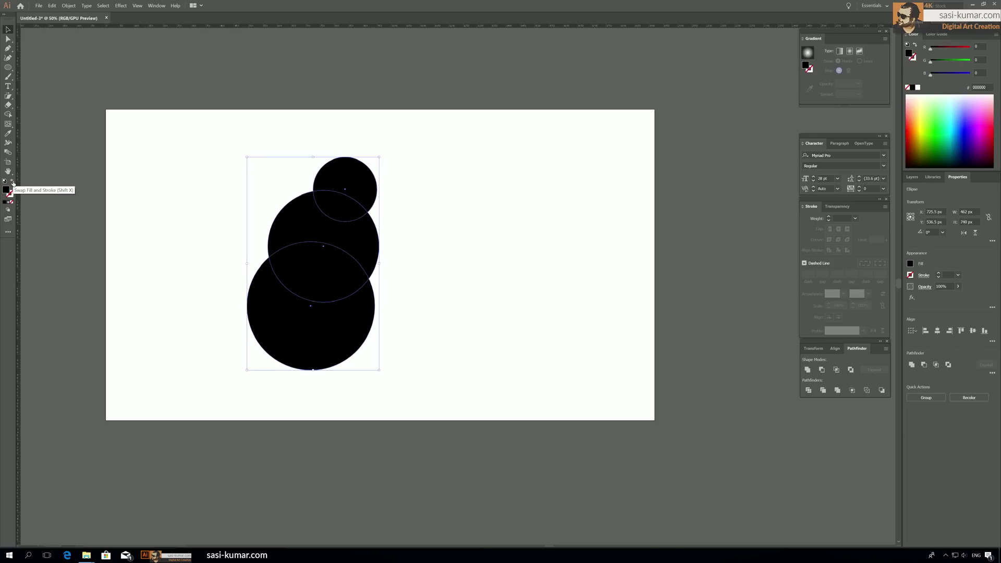
# Step: Merge the three overlapping black circles into one shape with the Shape Builder tool, and deselect it
pyautogui.click(8, 114)
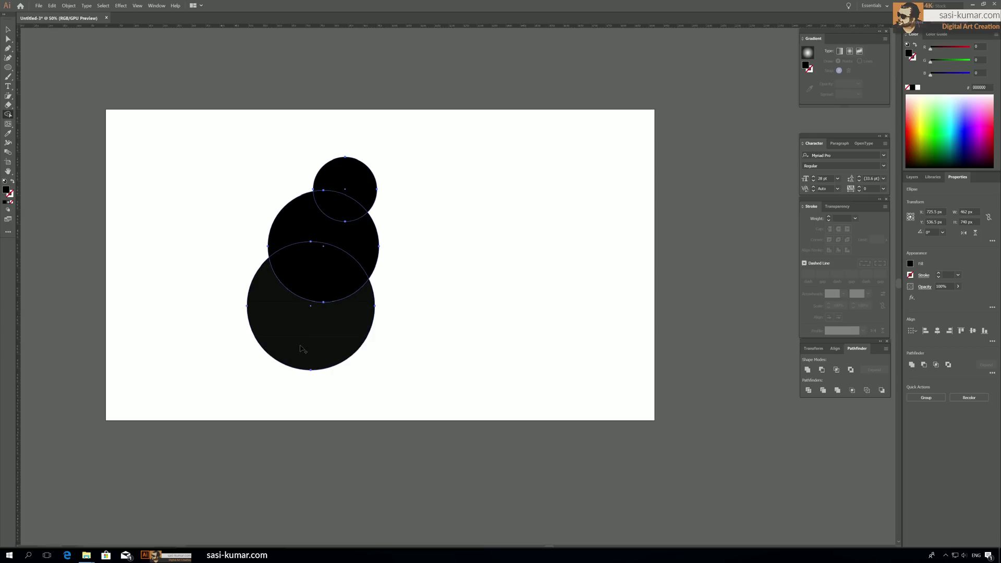
pyautogui.moveTo(302, 348)
pyautogui.mouseDown()
pyautogui.moveTo(323, 242)
pyautogui.moveTo(352, 189)
pyautogui.mouseUp()
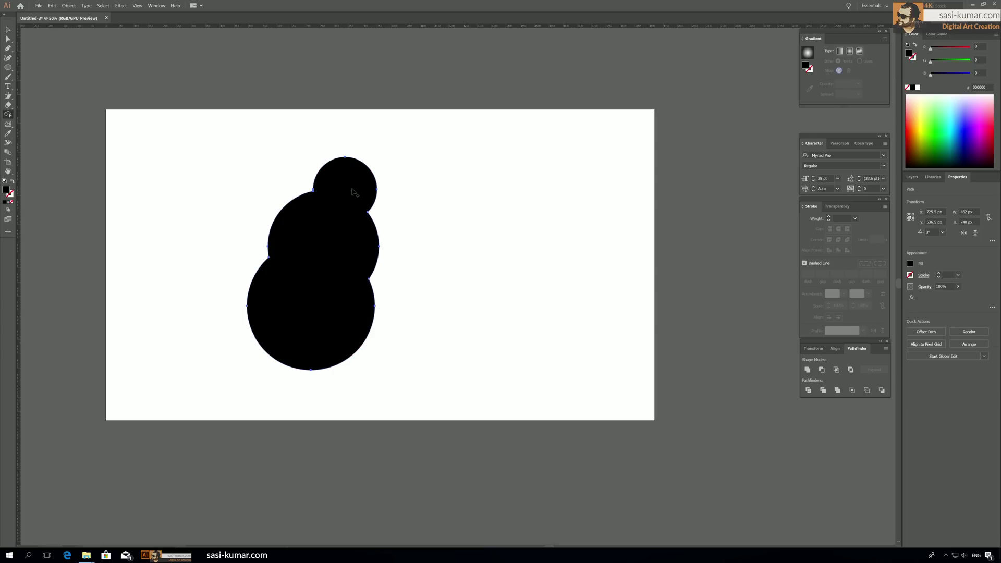
pyautogui.press('v')
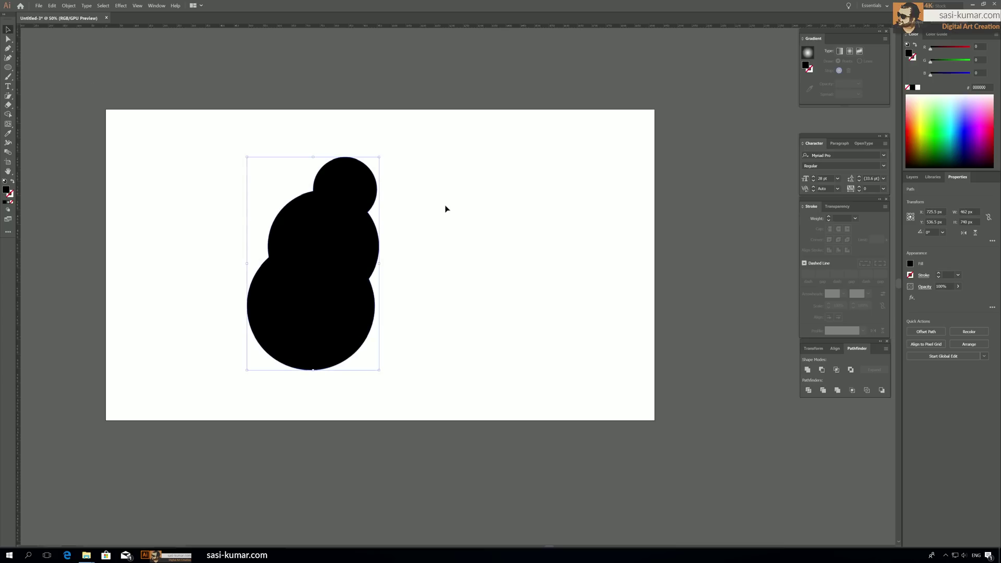
pyautogui.click(446, 207)
# Step: Undo the merge of the three circles and clear the selection
pyautogui.hotkey('ctrl', 'z')
pyautogui.hotkey('ctrl', 'z')
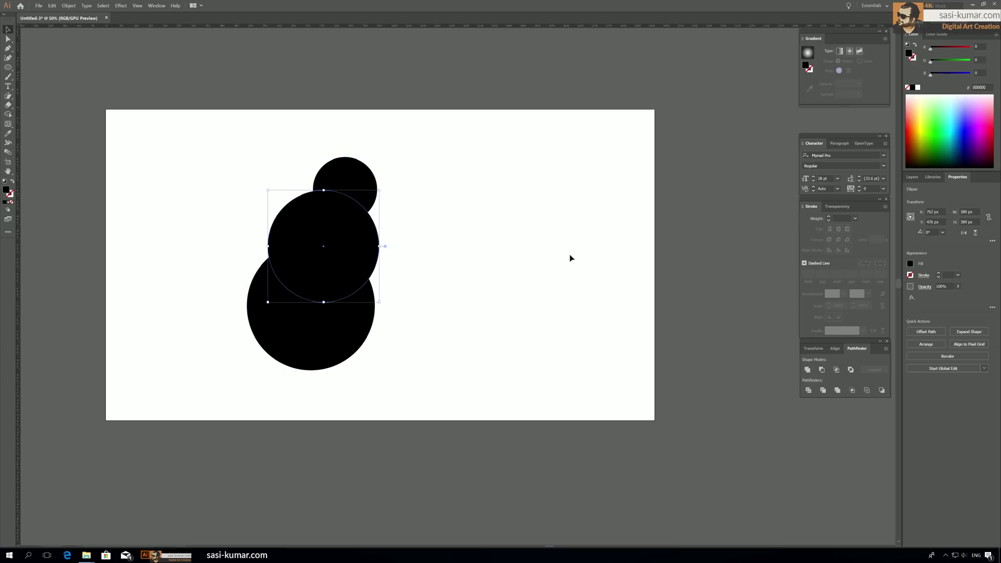
pyautogui.click(544, 259)
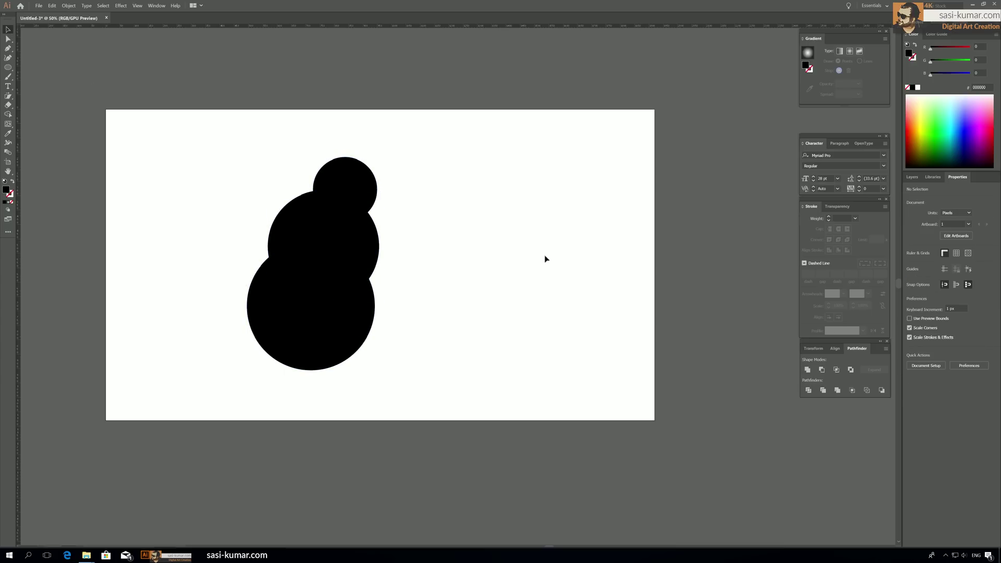
# Step: Draw a large circle overlapping the bottom circle of the stack, then duplicate it upward beside the smaller circles
pyautogui.click(8, 67)
pyautogui.moveTo(320, 249)
pyautogui.mouseDown()
pyautogui.moveTo(456, 398)
pyautogui.moveTo(467, 397)
pyautogui.mouseUp()
pyautogui.click(7, 30)
pyautogui.moveTo(414, 329); pyautogui.dragTo(417, 217)
# Step: Merge overlapping regions of all the circles with the Shape Builder and move the merged leaf-like shape to the right of the circles
pyautogui.click(530, 373)
pyautogui.moveTo(530, 373); pyautogui.dragTo(105, 149)
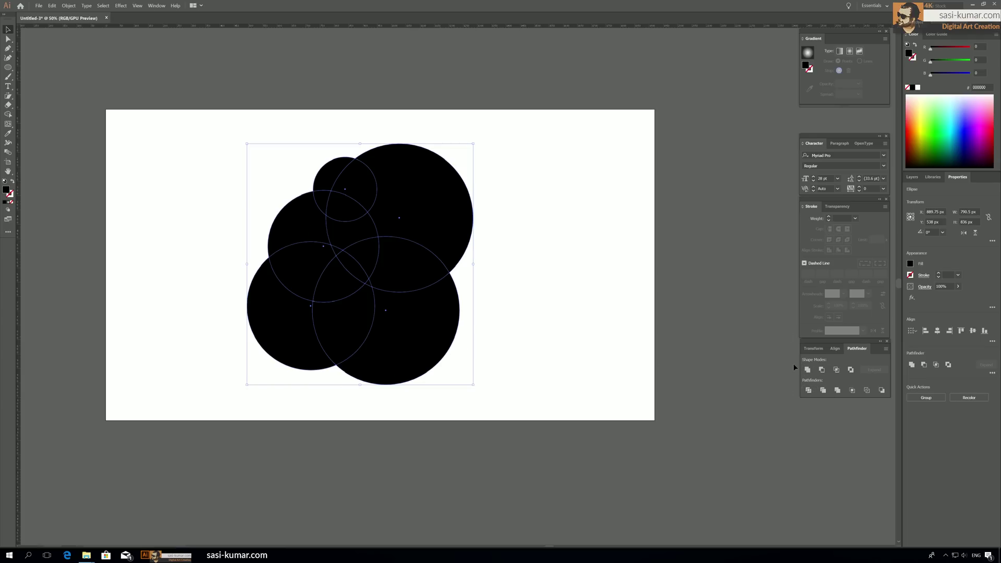
pyautogui.click(8, 114)
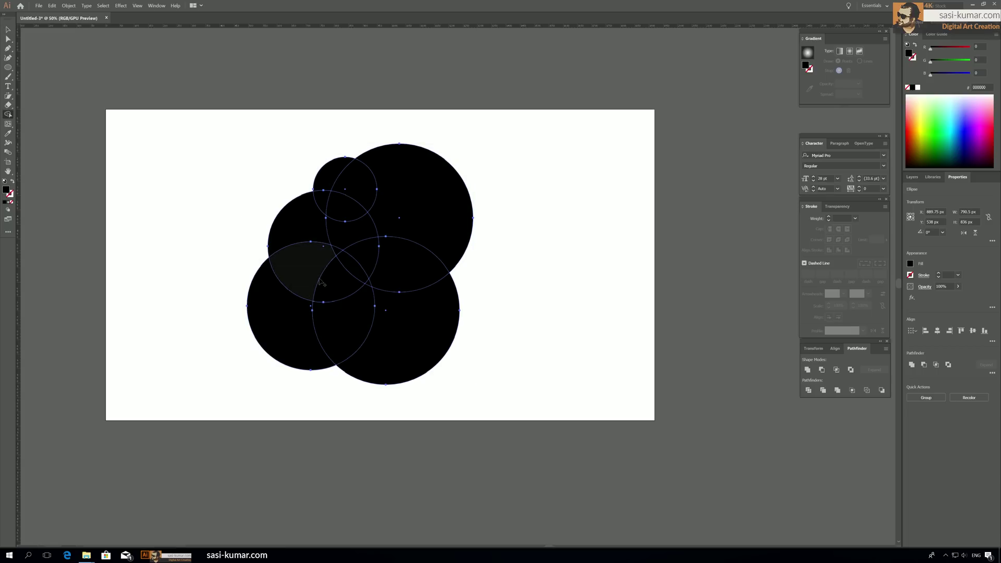
pyautogui.moveTo(306, 265)
pyautogui.mouseDown()
pyautogui.moveTo(332, 286)
pyautogui.moveTo(340, 310)
pyautogui.moveTo(379, 275)
pyautogui.moveTo(374, 248)
pyautogui.moveTo(359, 258)
pyautogui.moveTo(347, 241)
pyautogui.moveTo(354, 191)
pyautogui.moveTo(319, 207)
pyautogui.mouseUp()
pyautogui.press('v')
pyautogui.click(368, 197)
pyautogui.moveTo(368, 210); pyautogui.dragTo(608, 194)
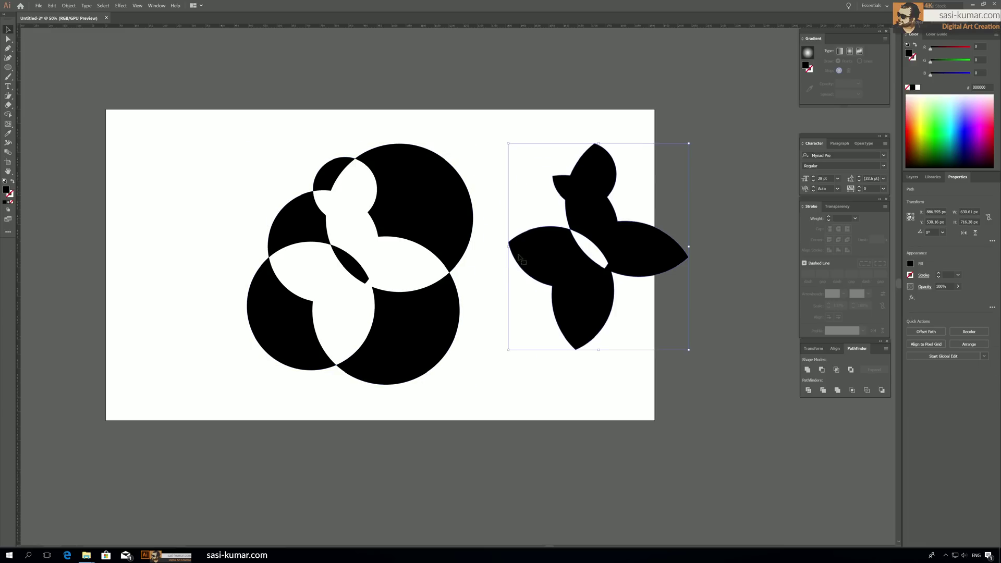
# Step: Delete all artwork from the artboard
pyautogui.click(574, 423)
pyautogui.moveTo(573, 413); pyautogui.dragTo(530, 401)
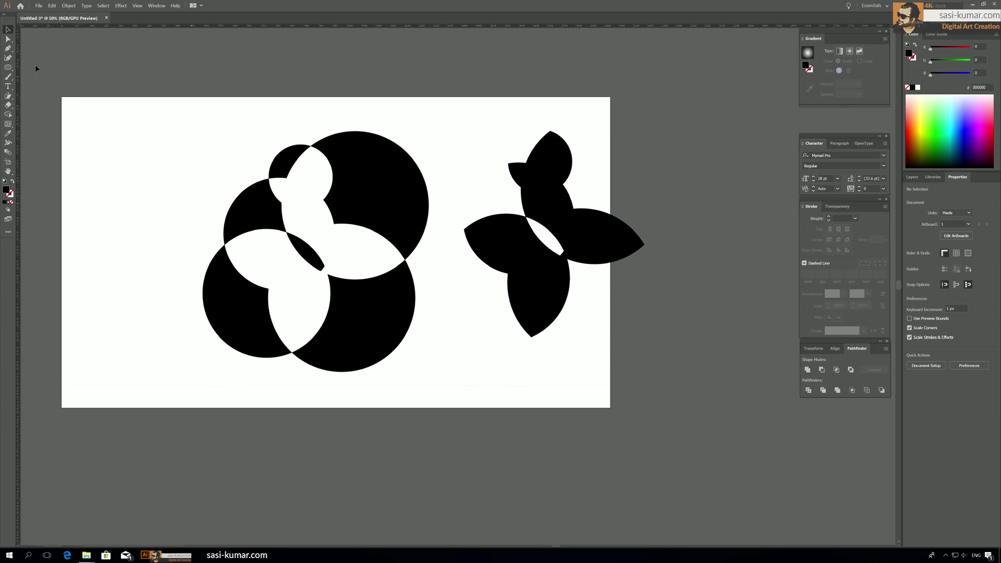
pyautogui.hotkey('ctrl', 'a')
pyautogui.press('Delete')
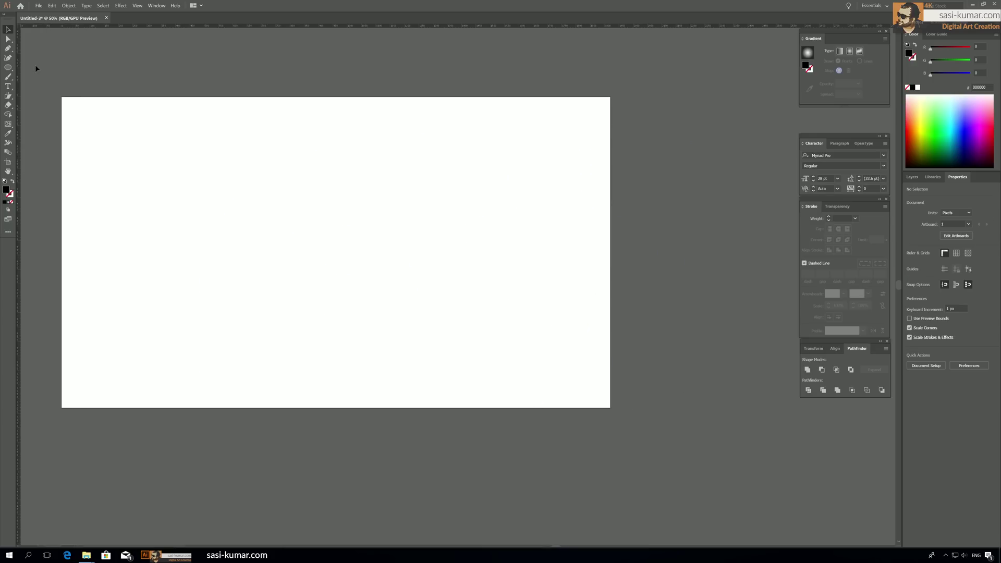
pyautogui.moveTo(142, 174); pyautogui.dragTo(217, 187)
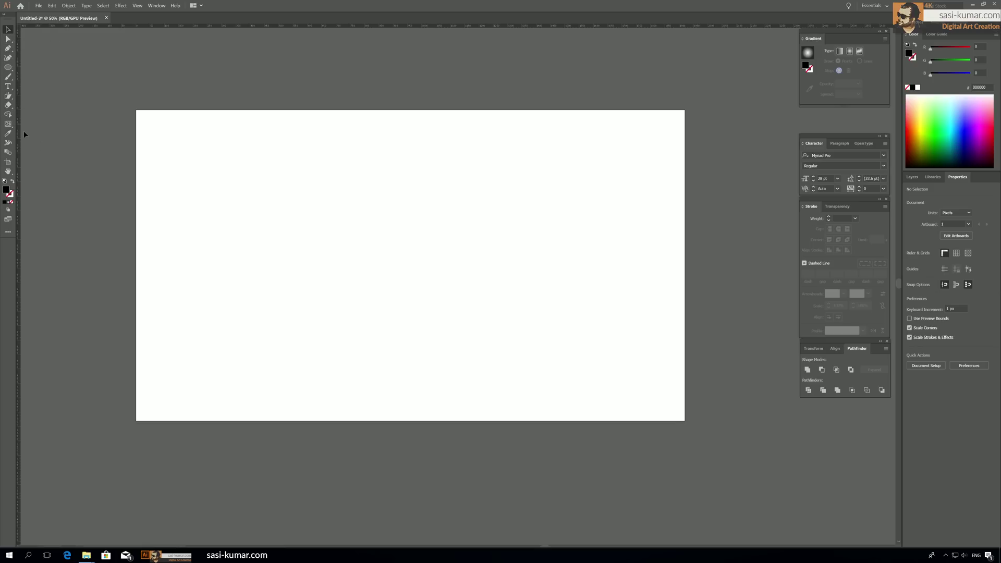
# Step: Look through the shape, brush, transform, eraser and gradient tool groups, choosing the Reflect, Scissors and Gradient tools
pyautogui.click(9, 58)
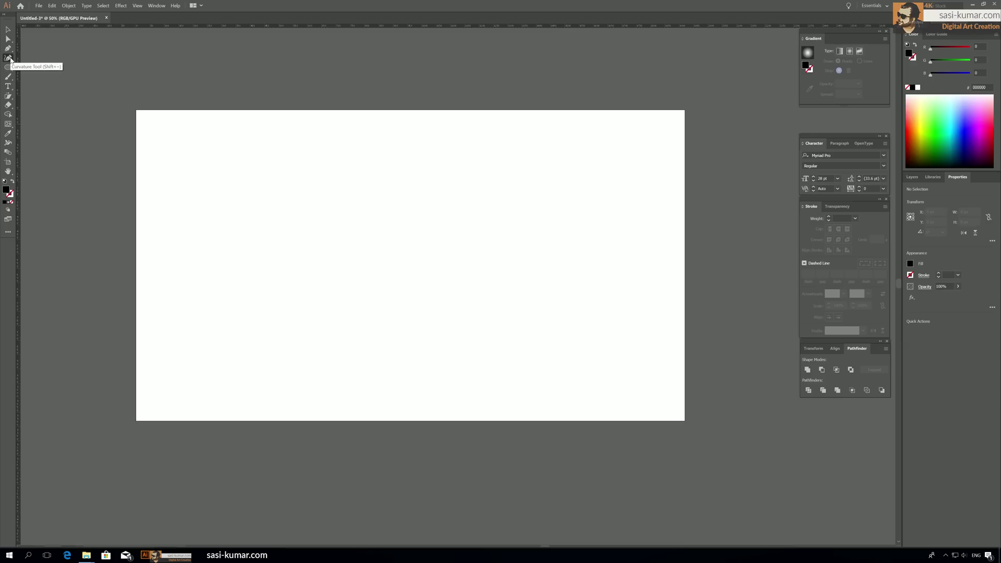
pyautogui.click(10, 68)
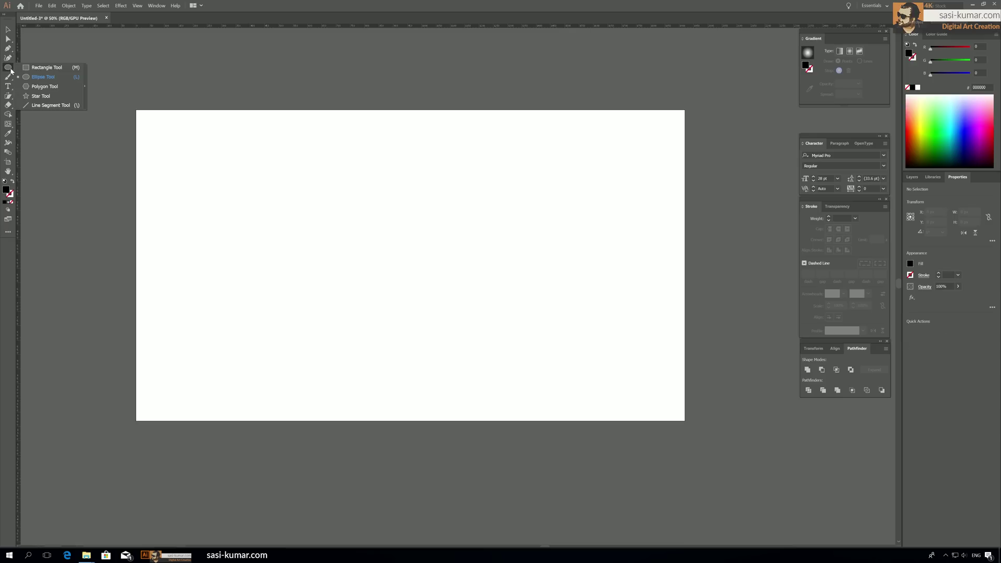
pyautogui.click(8, 77)
pyautogui.click(8, 79)
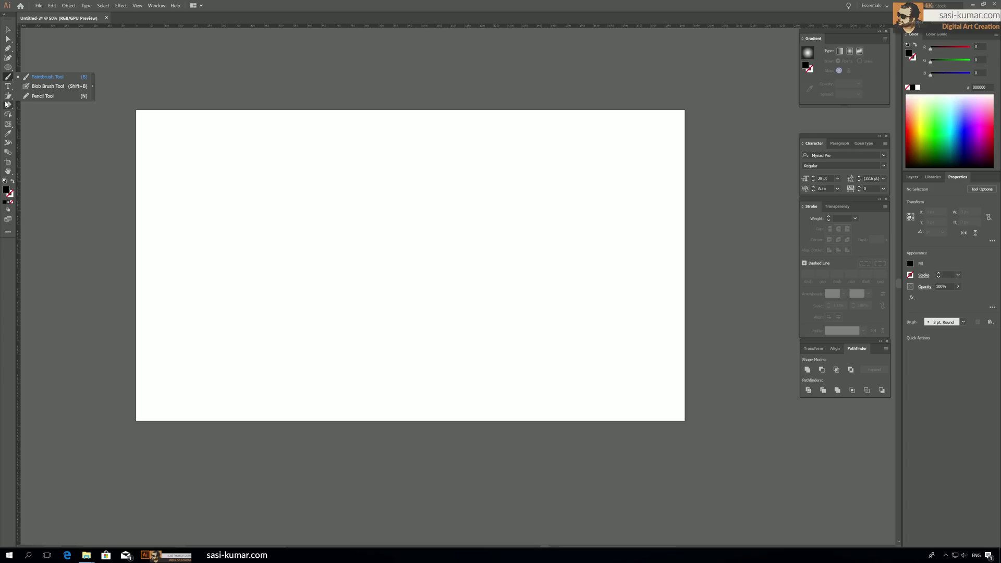
pyautogui.click(8, 97)
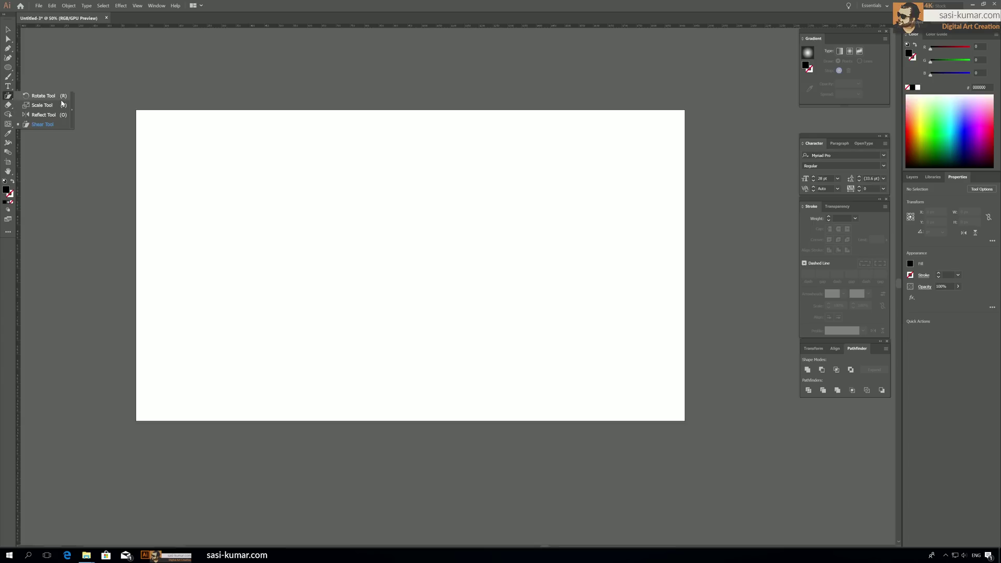
pyautogui.click(52, 115)
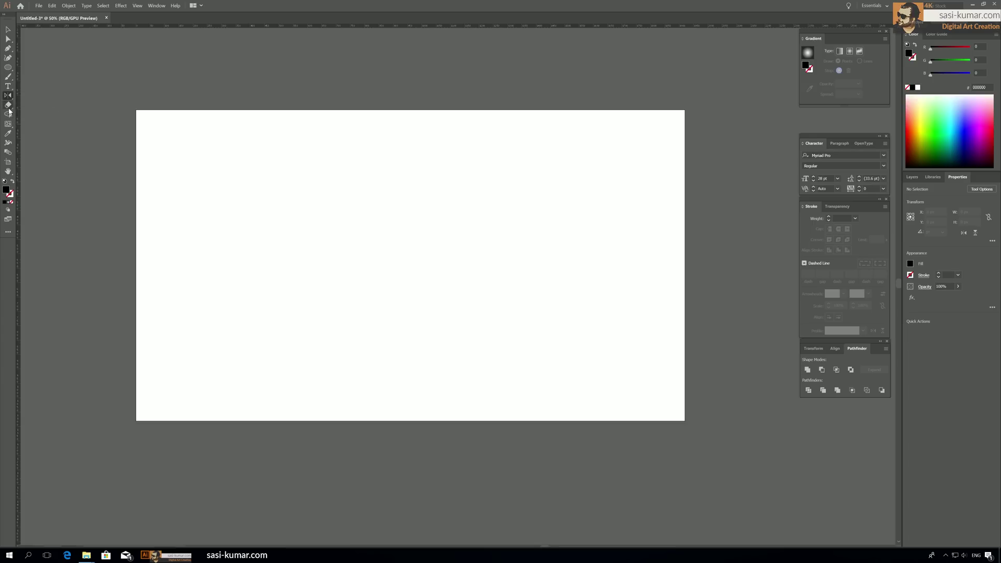
pyautogui.click(8, 108)
pyautogui.click(47, 116)
pyautogui.click(8, 114)
pyautogui.click(9, 28)
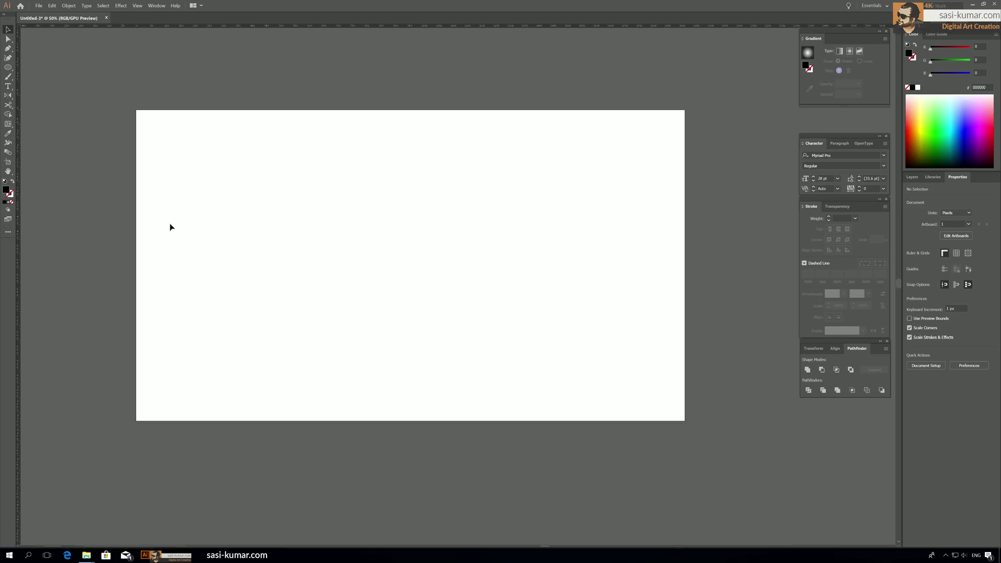
pyautogui.click(8, 124)
pyautogui.click(46, 124)
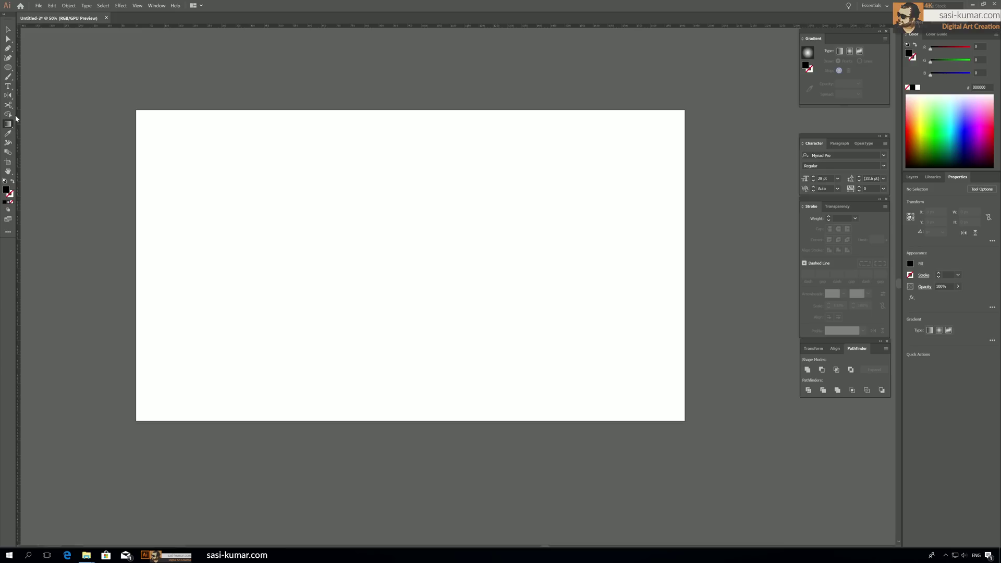
pyautogui.press('v')
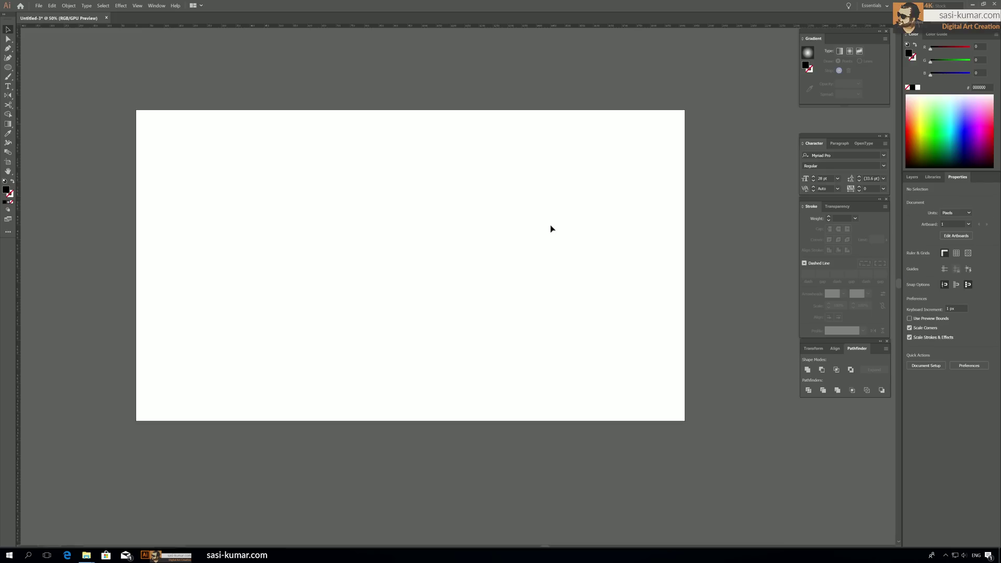
pyautogui.click(6, 126)
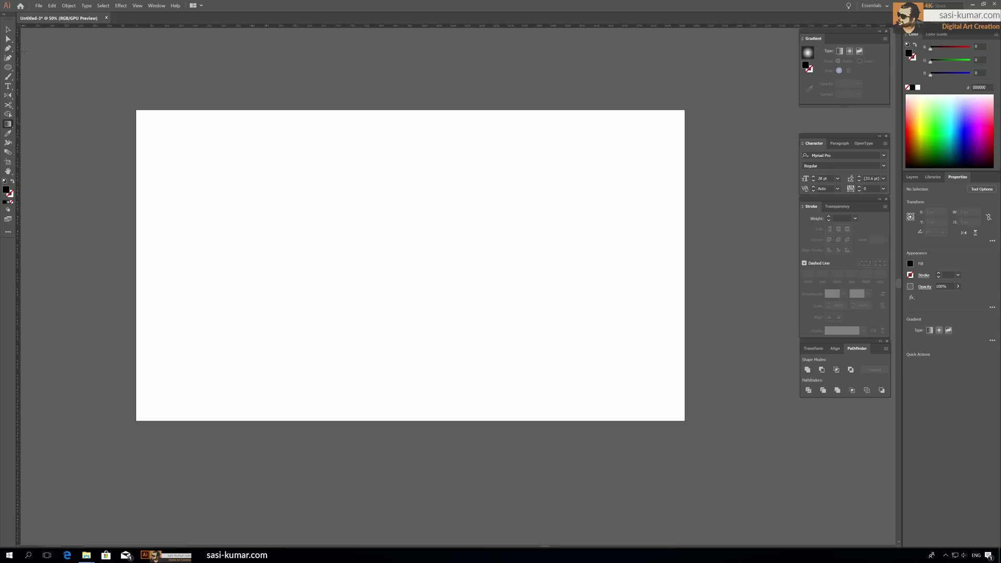
pyautogui.click(8, 31)
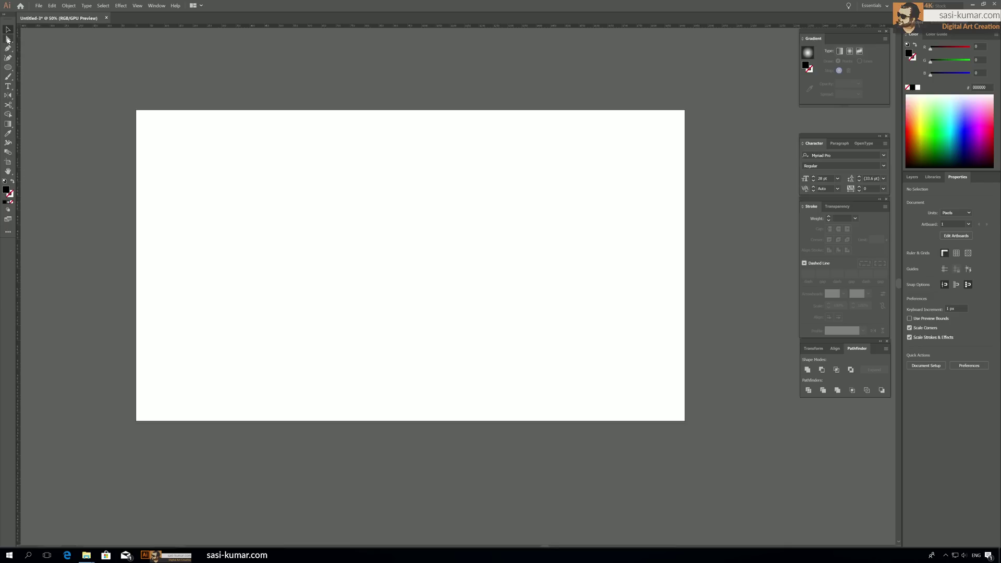
# Step: Draw a black rectangle about 1400 by 606 px and position it near the centre of the artboard
pyautogui.click(8, 68)
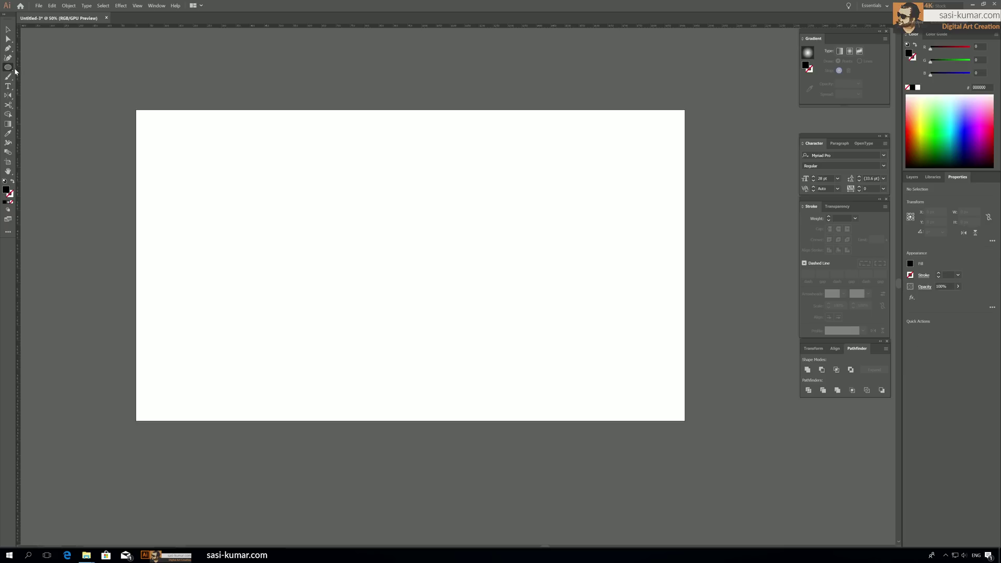
pyautogui.click(47, 67)
pyautogui.moveTo(222, 172); pyautogui.dragTo(623, 346)
pyautogui.click(8, 30)
pyautogui.moveTo(461, 216); pyautogui.dragTo(448, 215)
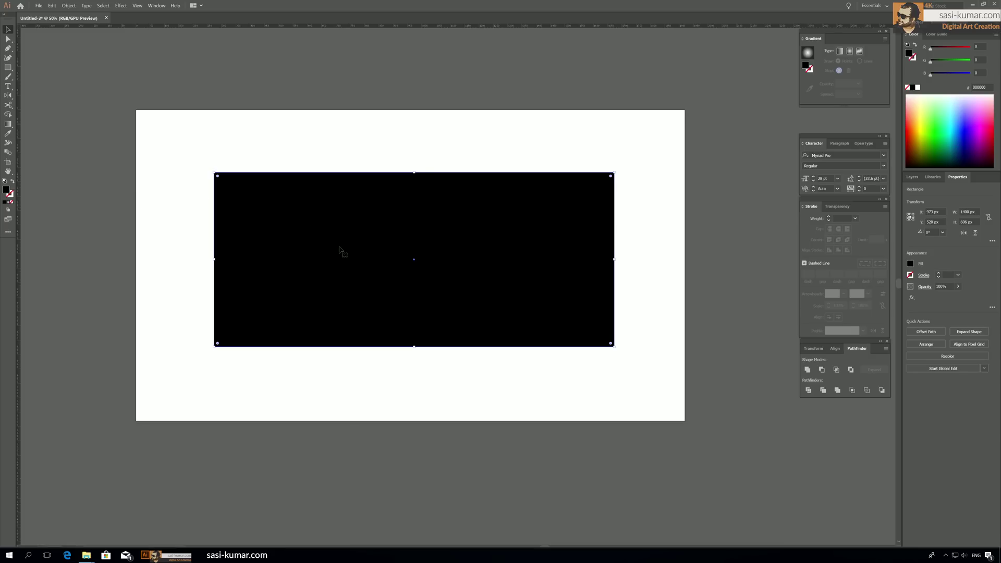
# Step: Fill the rectangle with the white-to-black radial gradient
pyautogui.click(11, 125)
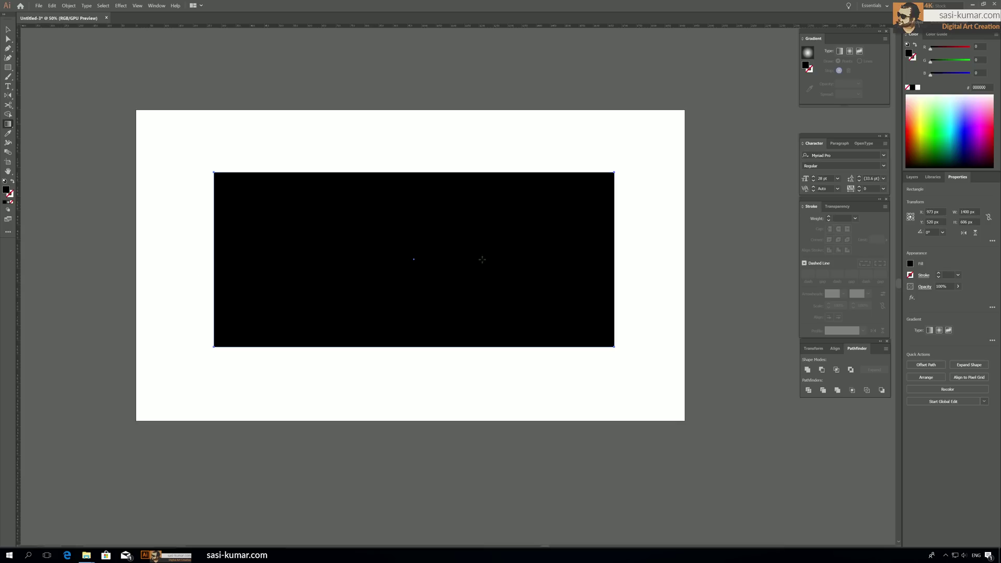
pyautogui.click(425, 248)
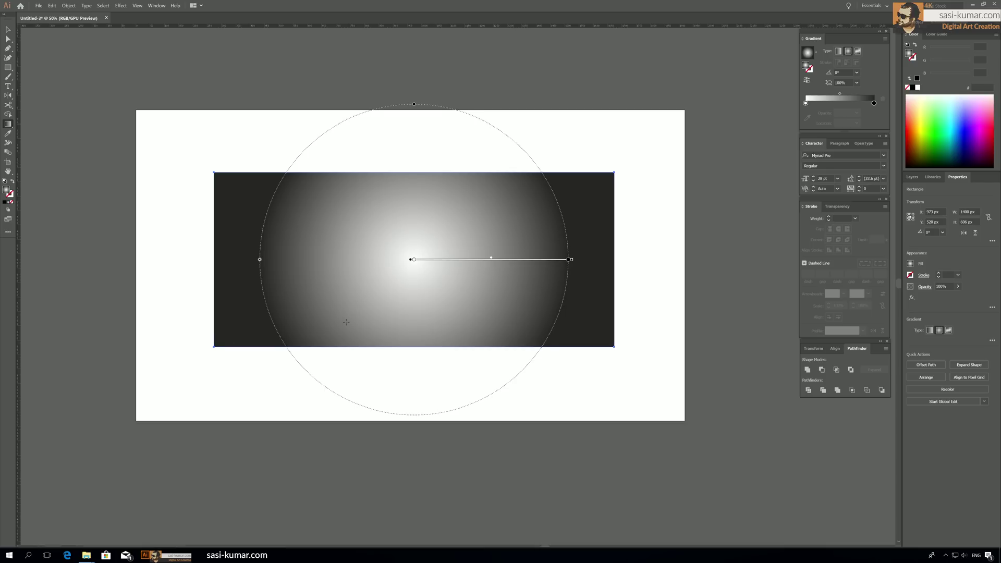
pyautogui.click(4, 204)
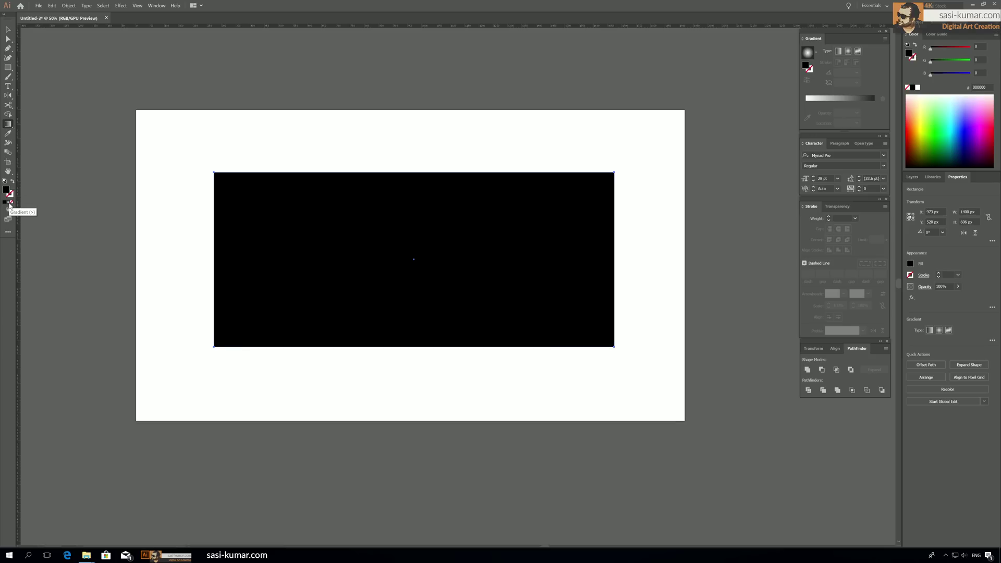
pyautogui.click(8, 205)
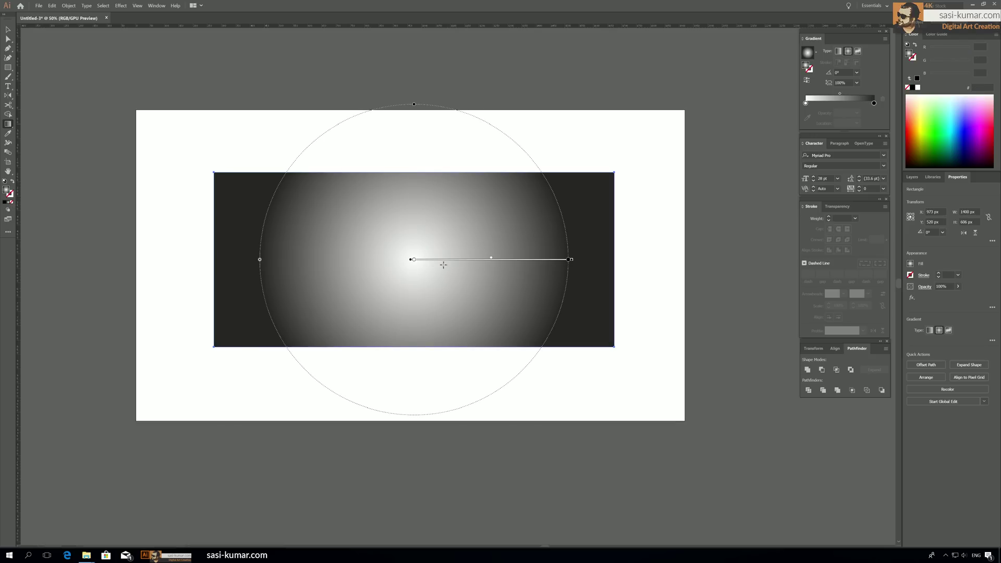
# Step: Switch the inner gradient stop of the rectangle's fill to RGB colour and set it to bright green 9eff3f
pyautogui.press('v')
pyautogui.click(361, 71)
pyautogui.click(421, 249)
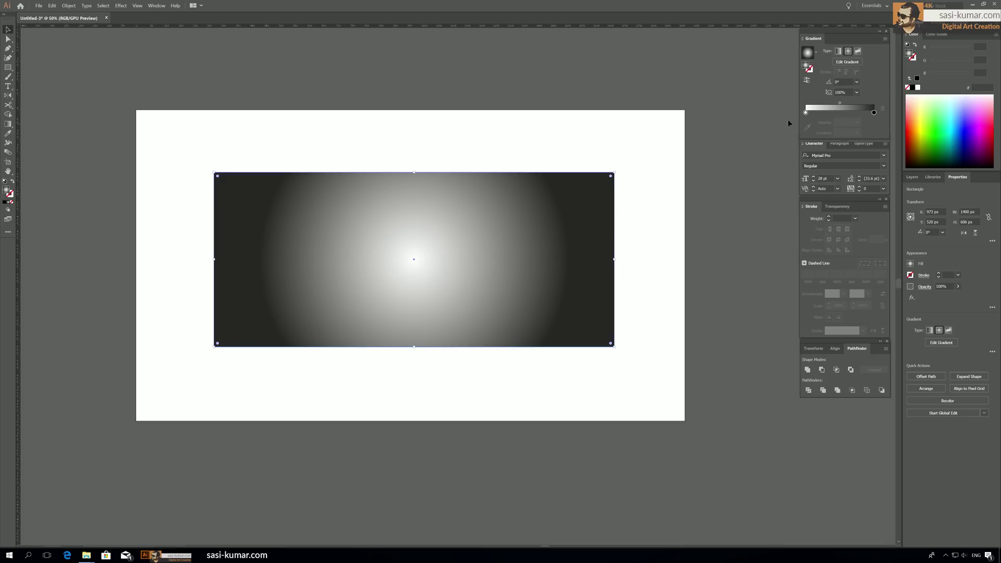
pyautogui.click(156, 7)
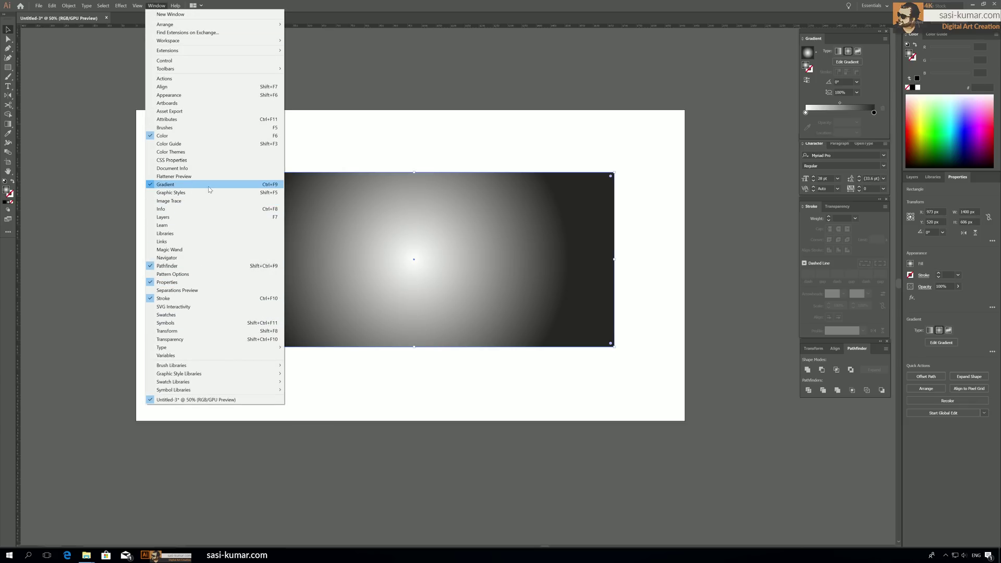
pyautogui.click(503, 263)
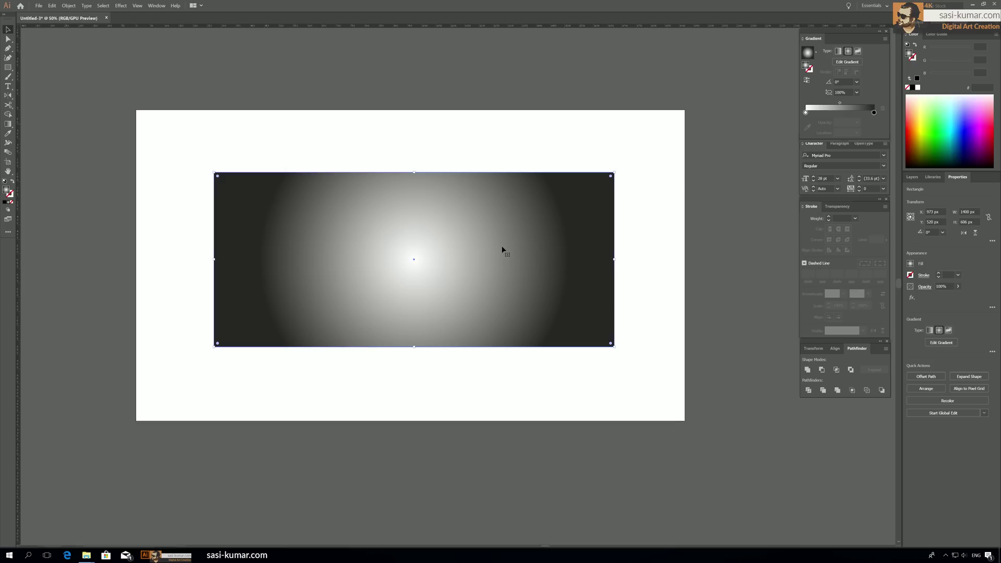
pyautogui.doubleClick(806, 113)
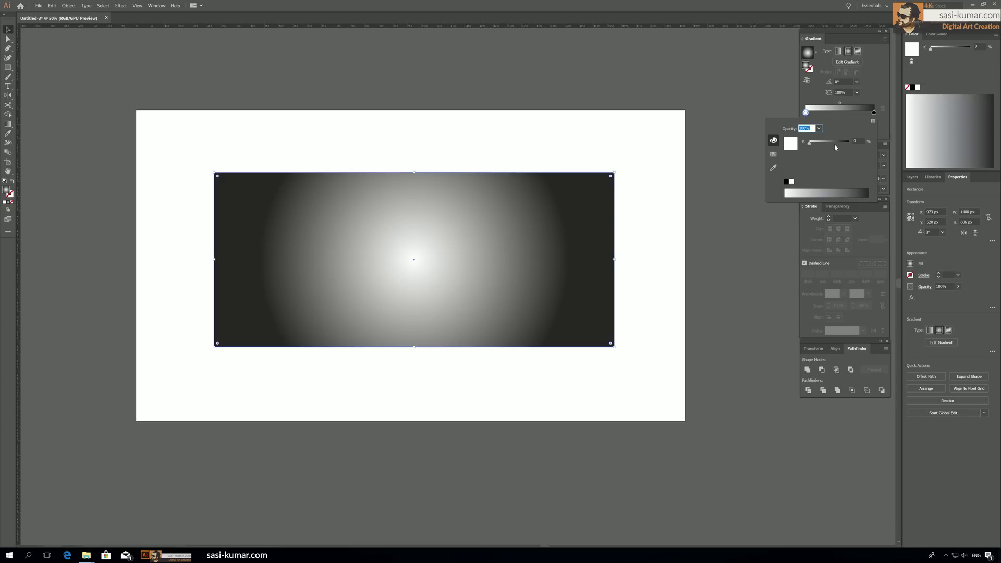
pyautogui.click(873, 121)
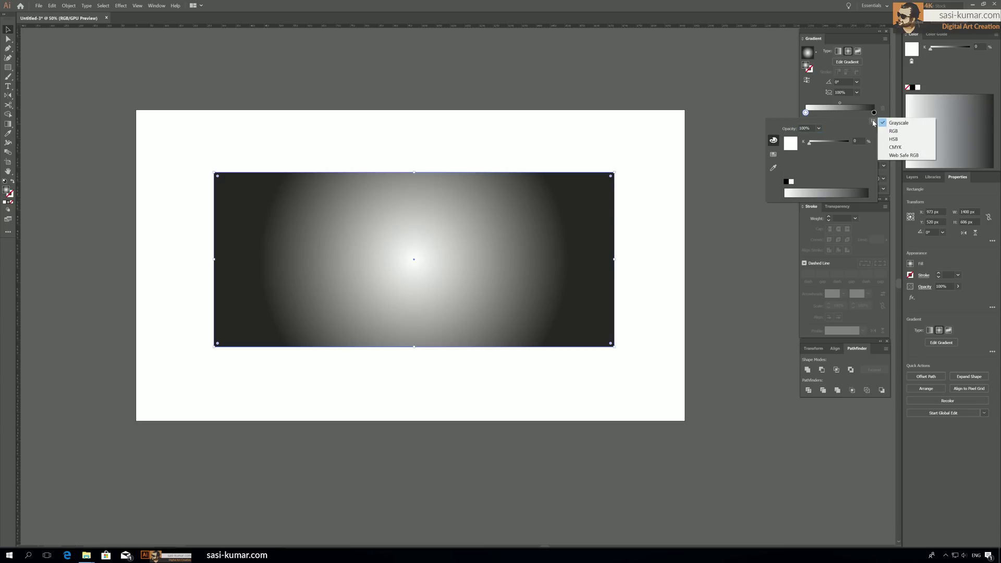
pyautogui.click(897, 131)
pyautogui.click(807, 189)
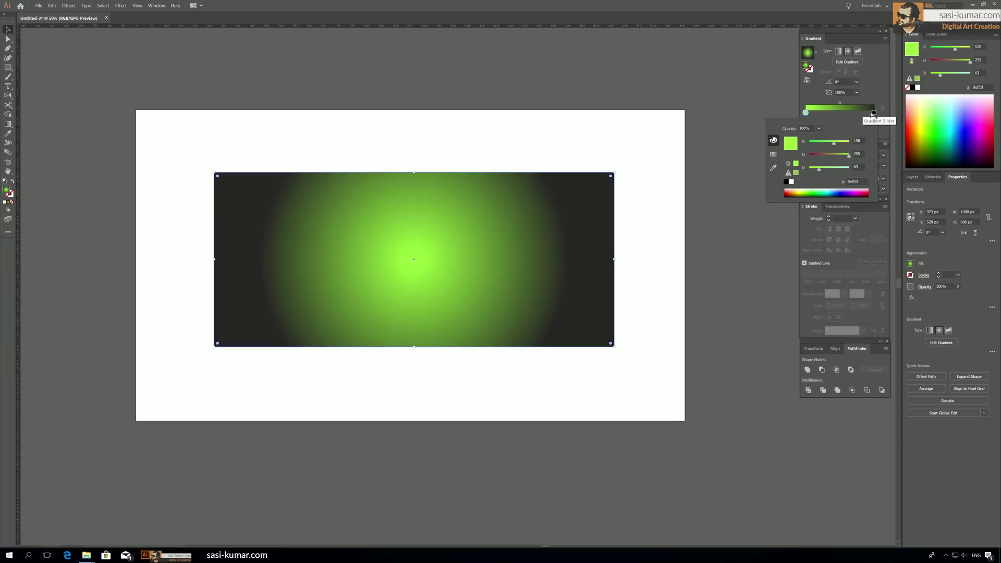
# Step: Set the outer gradient stop to the pink swatch ff7bac
pyautogui.click(873, 113)
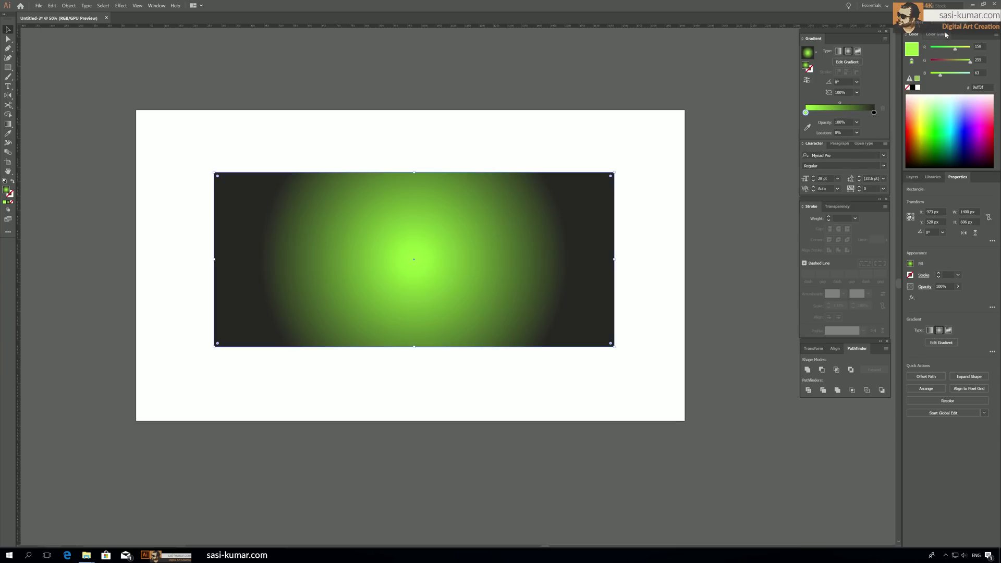
pyautogui.click(919, 23)
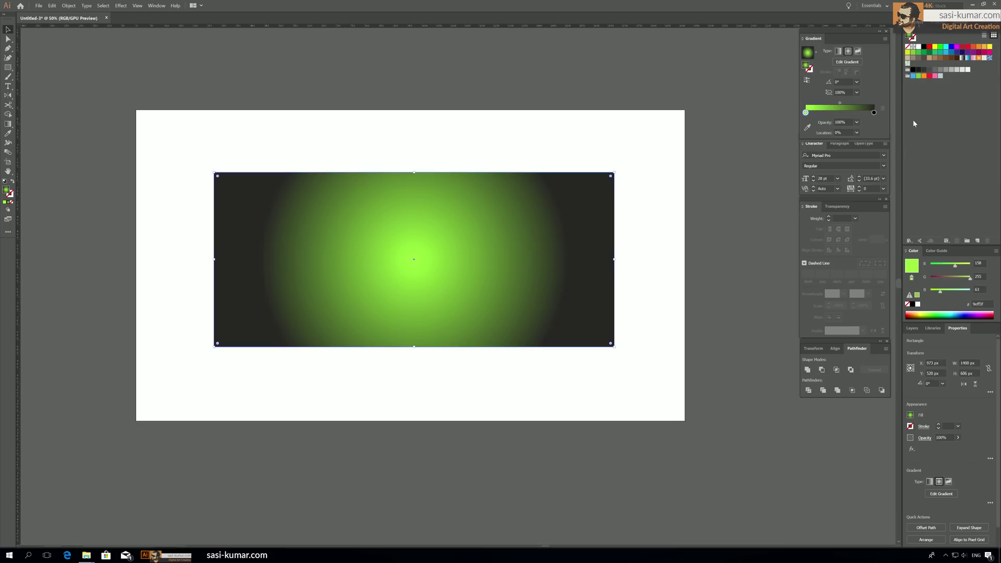
pyautogui.moveTo(847, 113); pyautogui.dragTo(873, 134)
pyautogui.moveTo(938, 79); pyautogui.dragTo(875, 113)
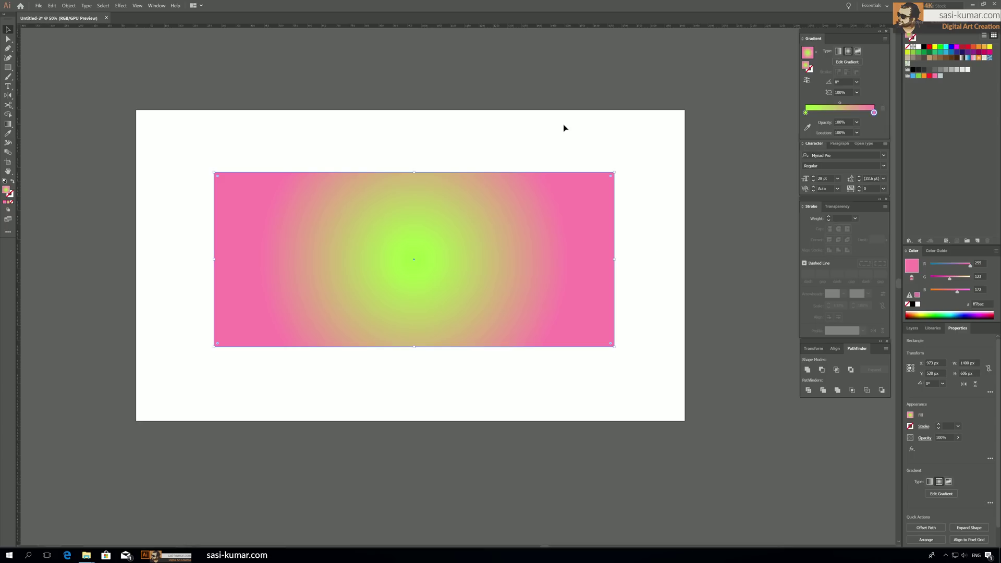
# Step: Edit the rectangle's radial gradient on the artwork, moving the outer pink stop inward to a 96.1% location
pyautogui.click(838, 52)
pyautogui.click(847, 52)
pyautogui.click(847, 62)
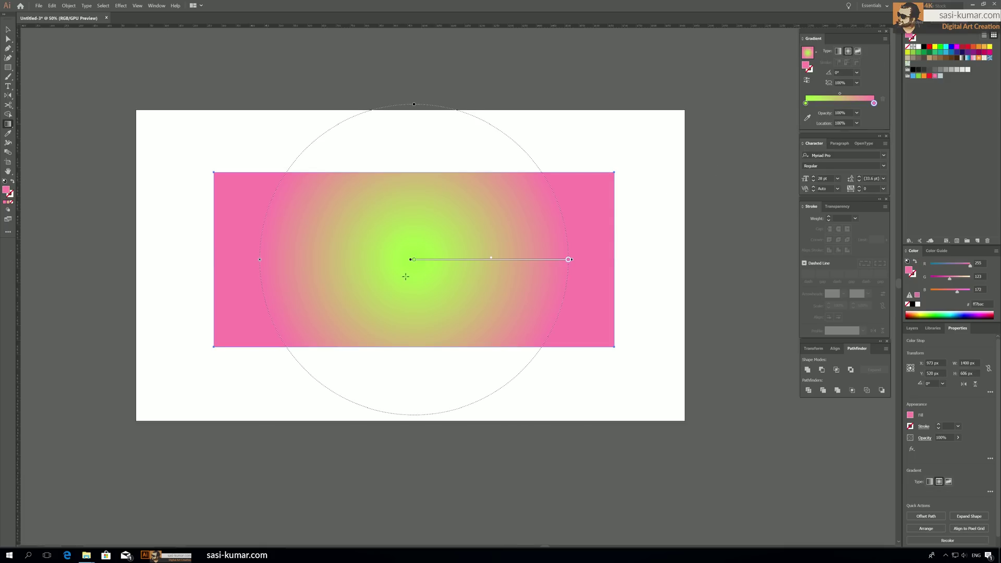
pyautogui.click(412, 260)
pyautogui.moveTo(565, 259)
pyautogui.mouseDown()
pyautogui.moveTo(454, 254)
pyautogui.moveTo(562, 260)
pyautogui.mouseUp()
pyautogui.moveTo(415, 105); pyautogui.dragTo(435, 96)
pyautogui.click(8, 30)
pyautogui.click(488, 138)
pyautogui.click(599, 323)
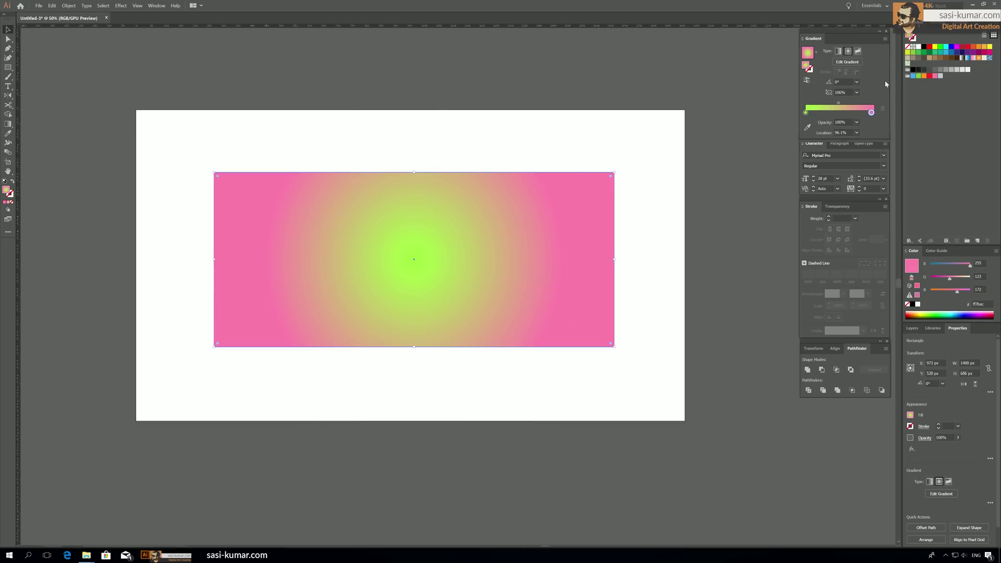
# Step: Change the rectangle's fill to a freeform gradient drawn with points
pyautogui.click(858, 52)
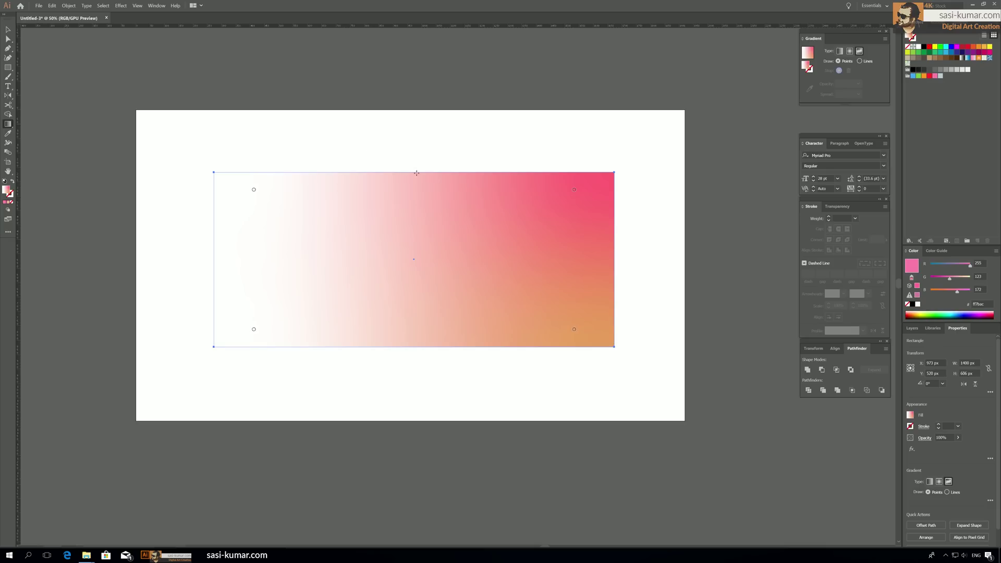
pyautogui.click(8, 39)
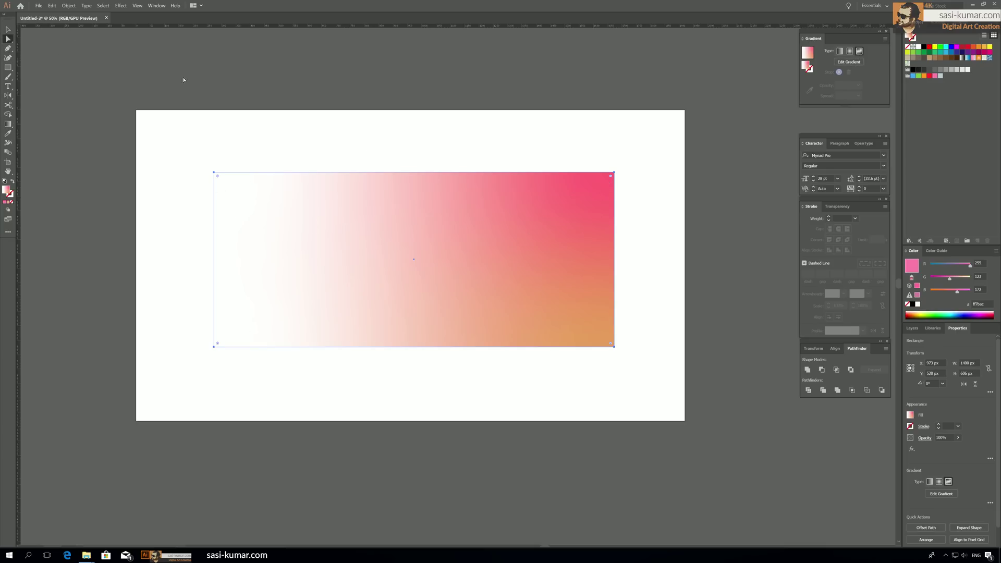
# Step: Edit the rectangle's freeform gradient and move its two right-hand points and its upper-left point slightly towards the middle height
pyautogui.click(8, 29)
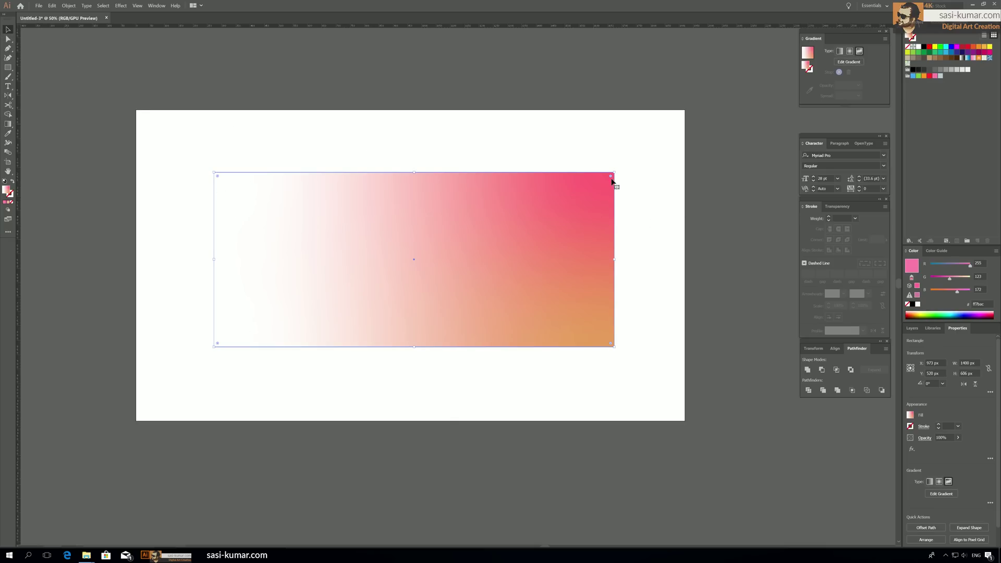
pyautogui.click(849, 62)
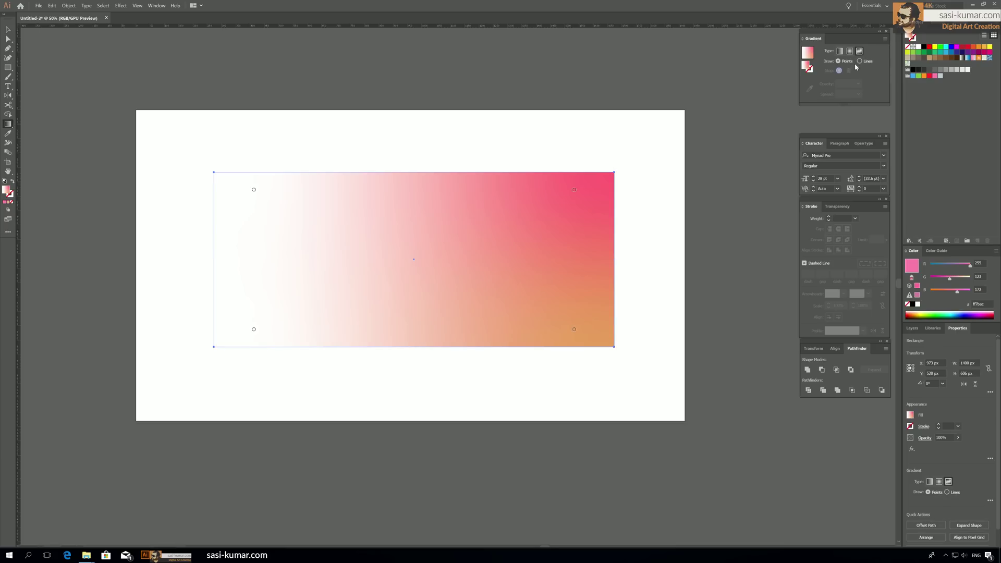
pyautogui.moveTo(573, 190); pyautogui.dragTo(573, 200)
pyautogui.moveTo(574, 330); pyautogui.dragTo(573, 324)
pyautogui.moveTo(254, 189); pyautogui.dragTo(254, 199)
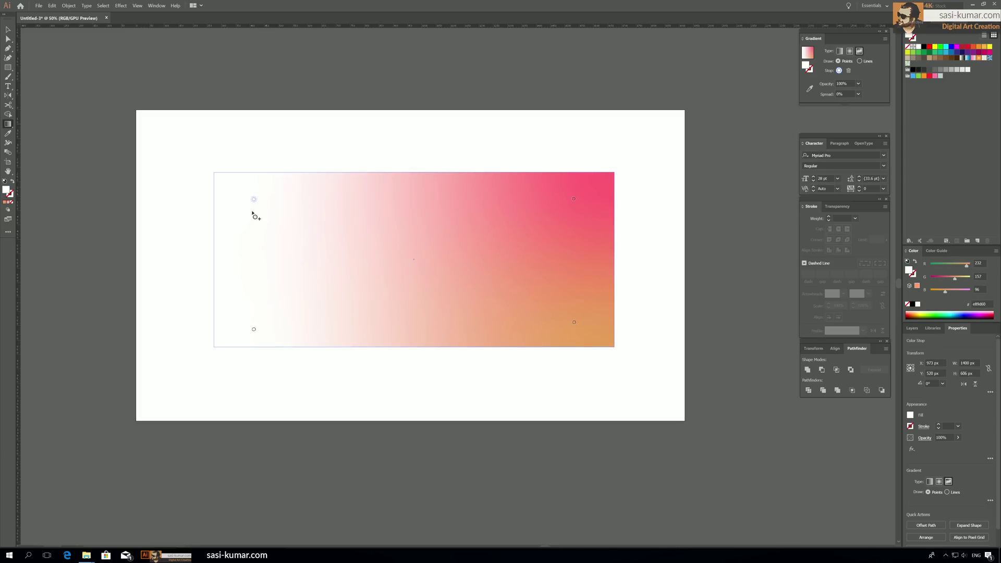
# Step: Colour the gradient's upper-left point dark blue 1f3f8c
pyautogui.doubleClick(7, 190)
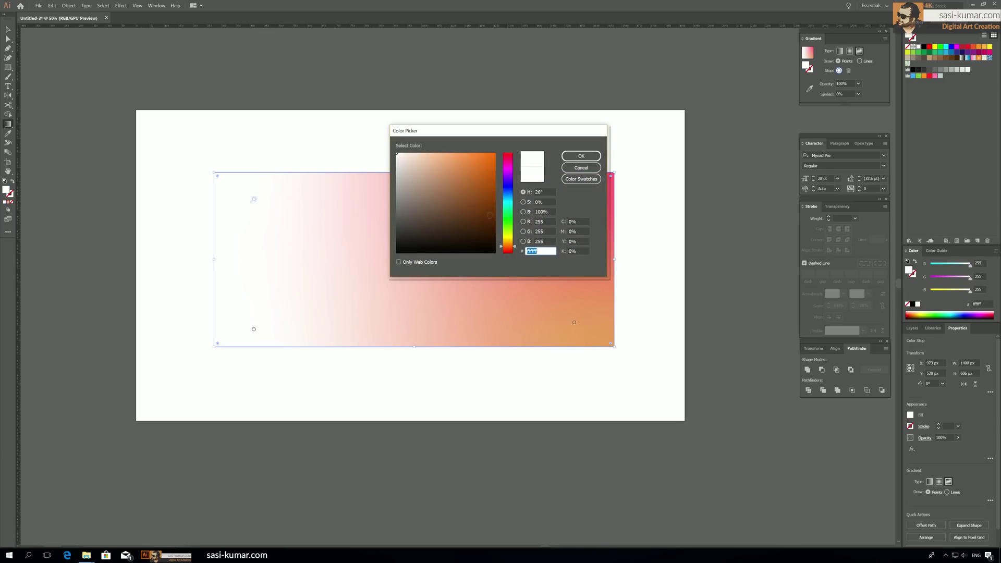
pyautogui.write('8c4e1f')
pyautogui.click(505, 192)
pyautogui.click(595, 155)
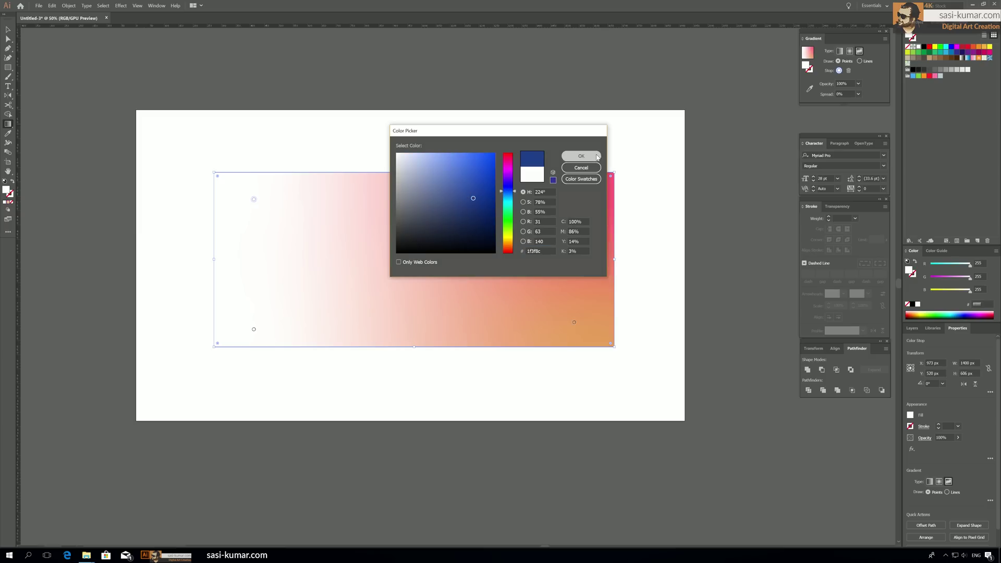
# Step: Move the gradient's lower-left point slightly up and colour it dark plum 6b224e
pyautogui.moveTo(253, 330); pyautogui.dragTo(245, 320)
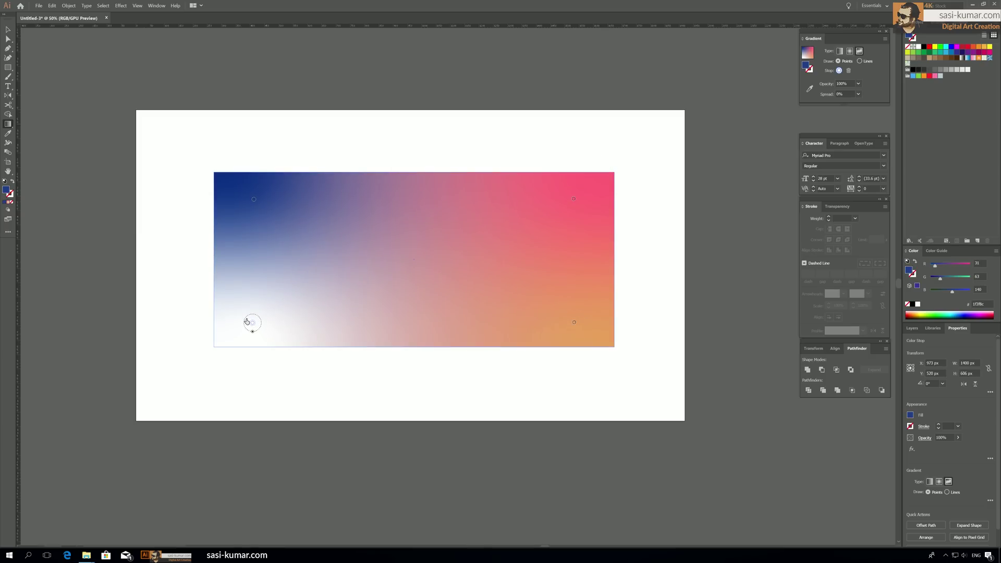
pyautogui.doubleClick(7, 191)
pyautogui.moveTo(508, 224); pyautogui.dragTo(509, 162)
pyautogui.click(463, 212)
pyautogui.click(581, 157)
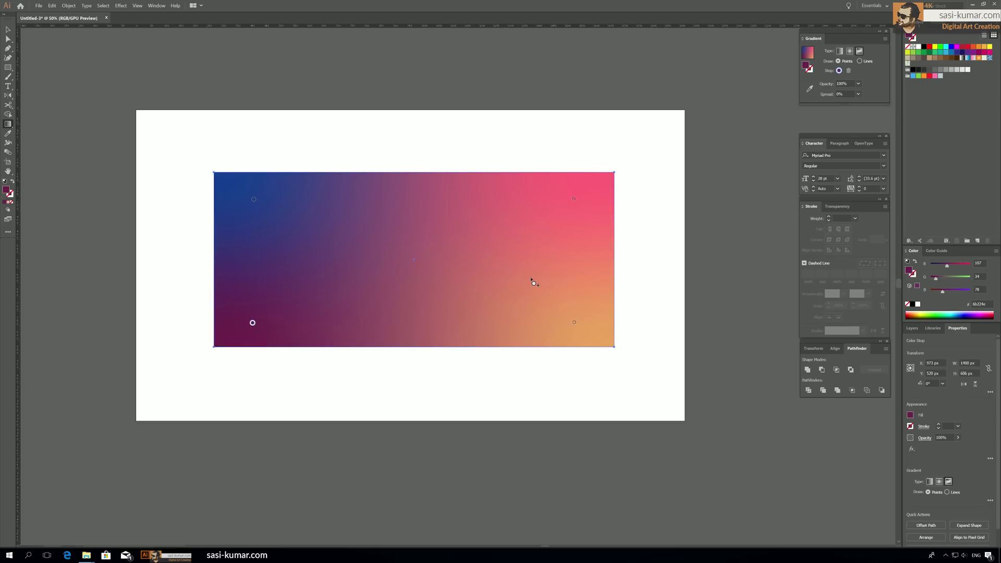
# Step: Add a gradient point near the rectangle's centre and colour it magenta 9b166c
pyautogui.click(414, 268)
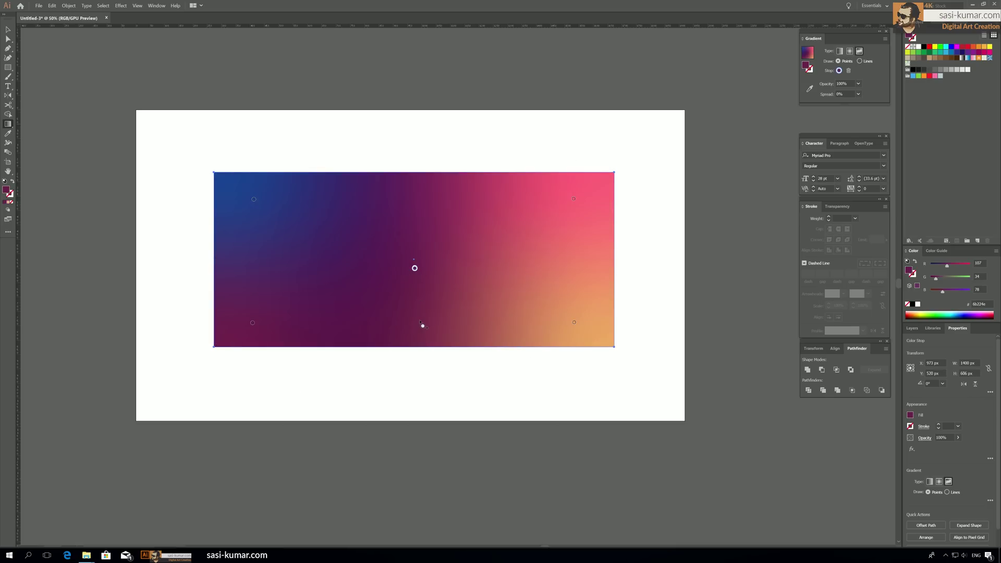
pyautogui.doubleClick(9, 193)
pyautogui.click(597, 156)
pyautogui.click(7, 30)
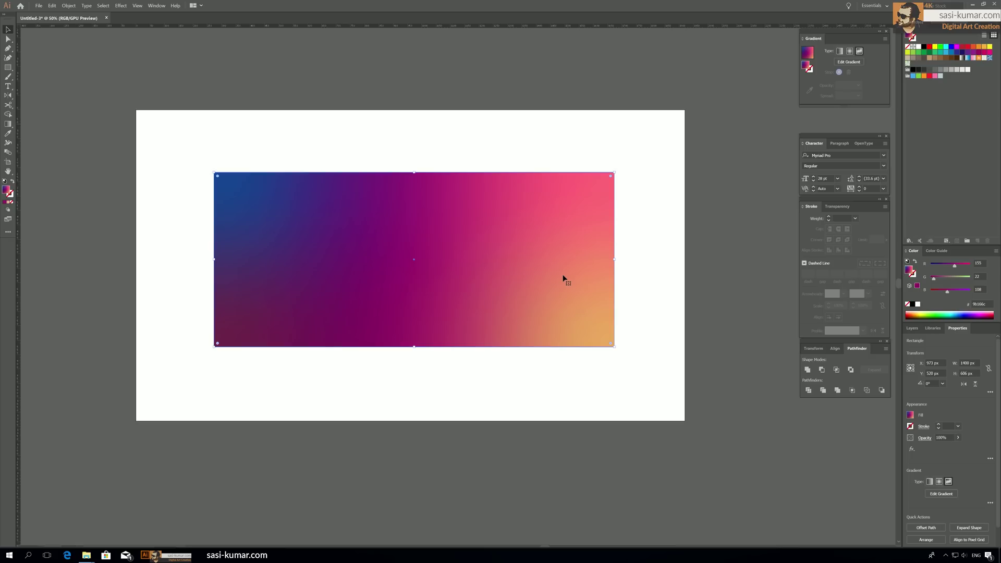
# Step: Switch the freeform gradient to Lines and draw a curved three-stop line from the upper right through the lower middle to the upper left
pyautogui.click(851, 63)
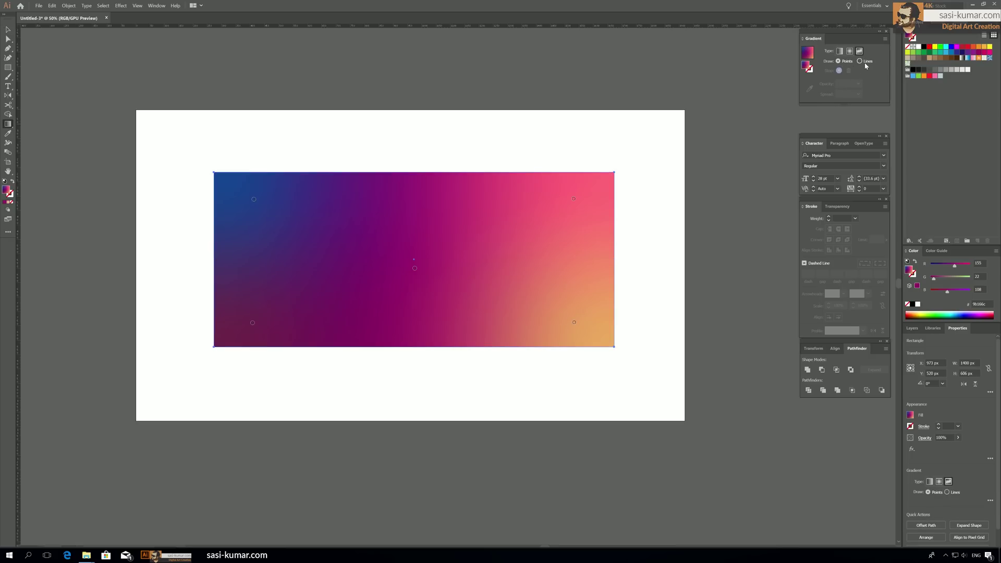
pyautogui.click(865, 63)
pyautogui.click(527, 215)
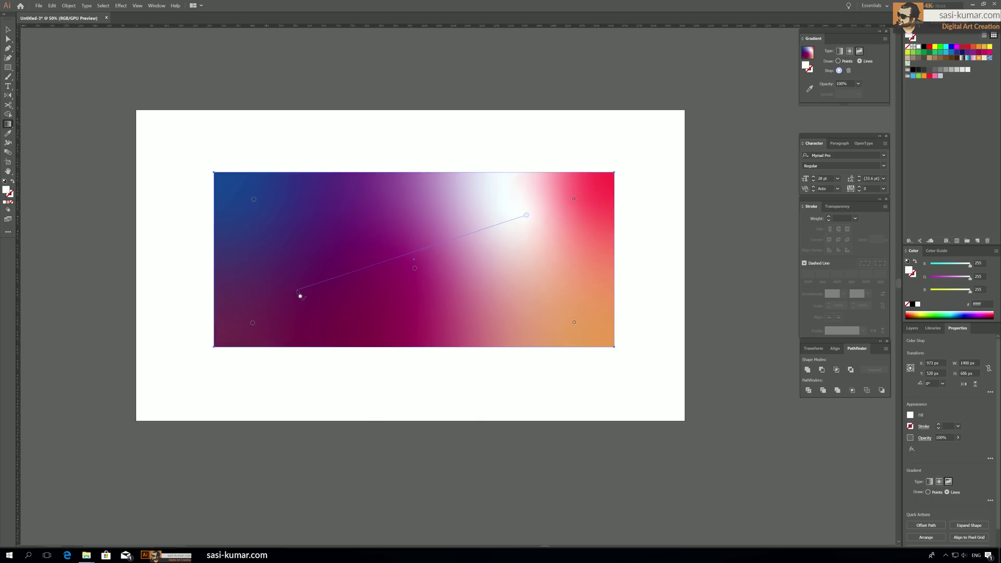
pyautogui.click(340, 270)
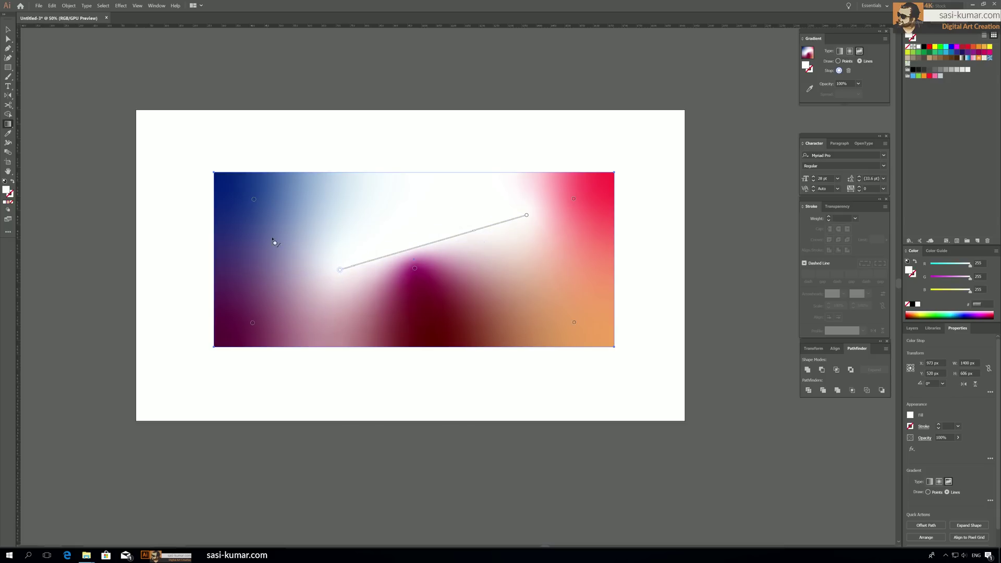
pyautogui.click(339, 187)
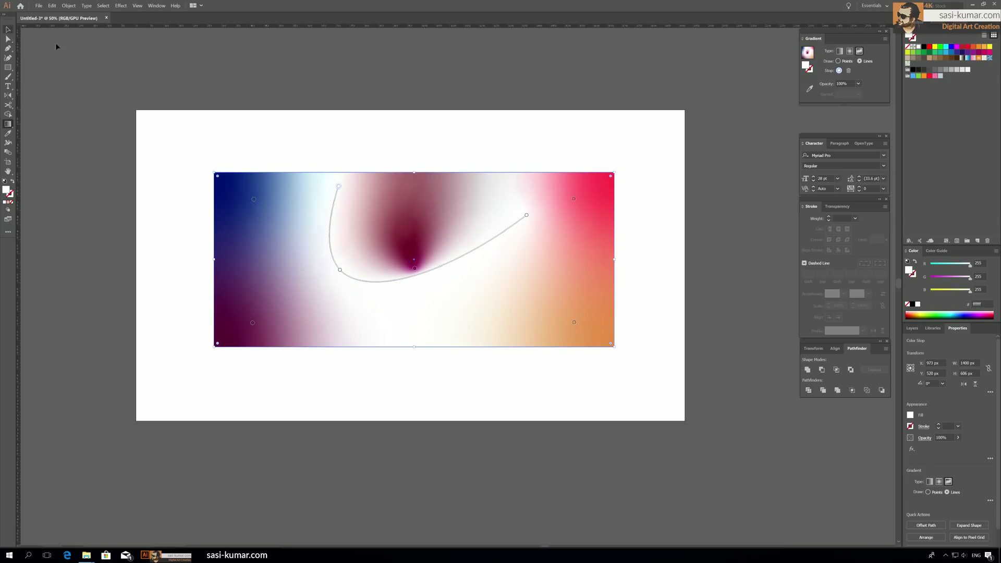
# Step: Return the freeform gradient to Points and colour the right end stop of the curved line green 15680c
pyautogui.click(843, 62)
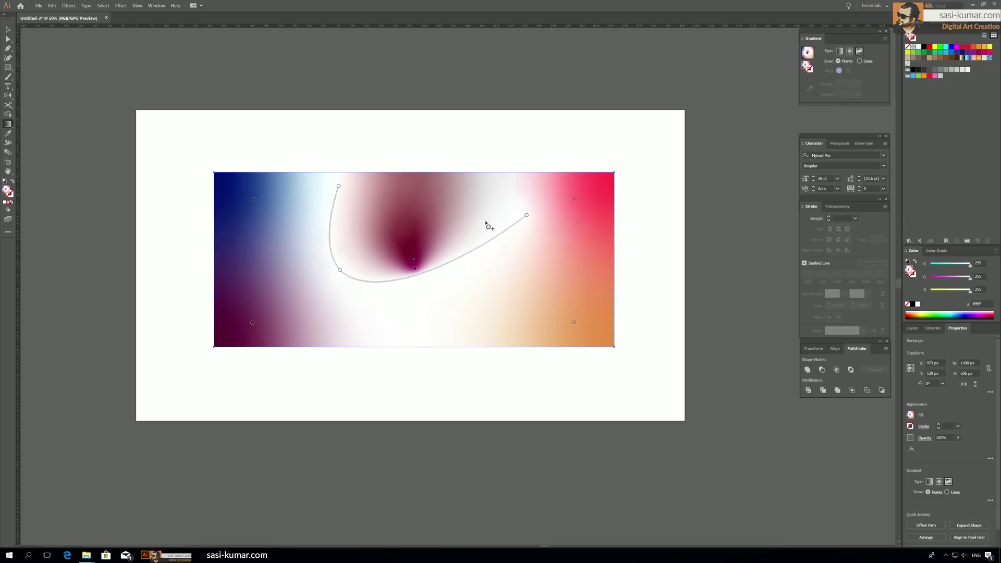
pyautogui.doubleClick(527, 217)
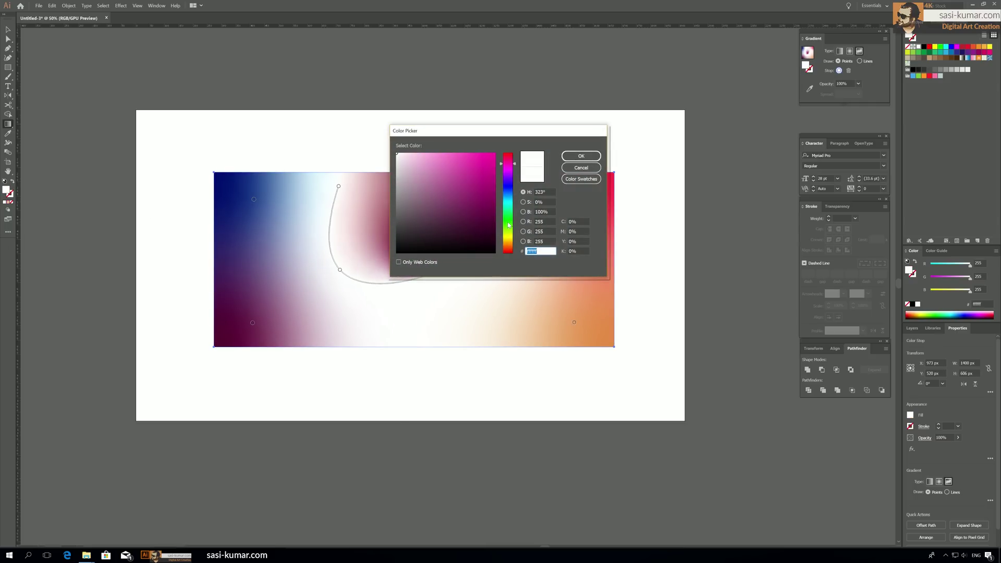
pyautogui.write('15680c')
pyautogui.click(572, 158)
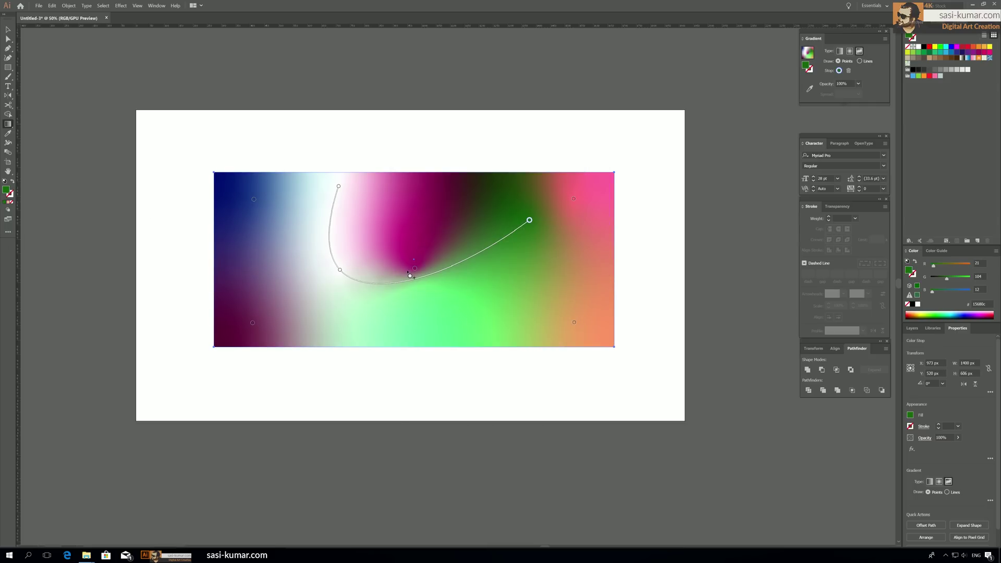
# Step: Move the magenta centre point up and the line's middle stop down, and colour that middle stop teal 178baf
pyautogui.moveTo(414, 271); pyautogui.dragTo(425, 249)
pyautogui.moveTo(342, 271); pyautogui.dragTo(339, 289)
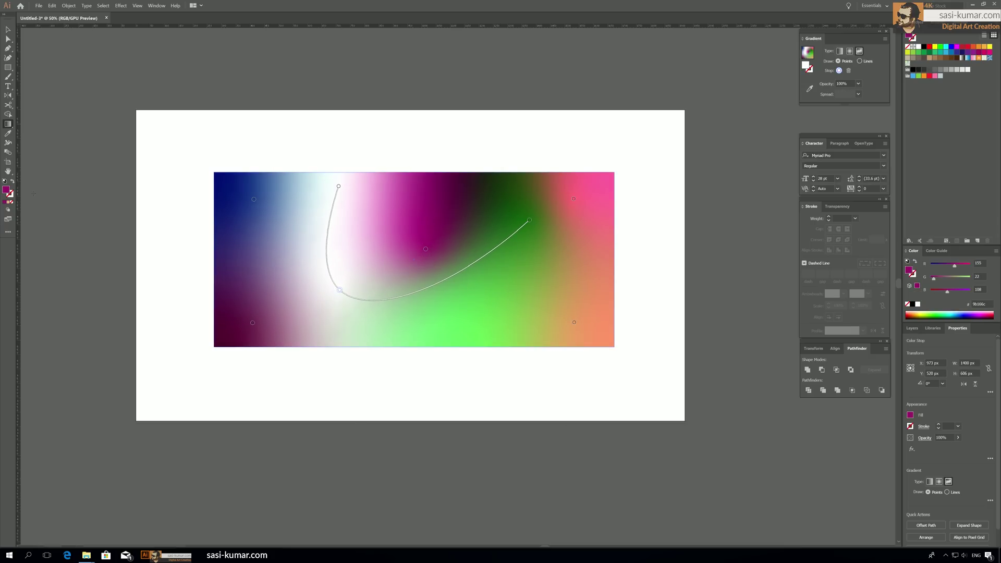
pyautogui.doubleClick(6, 192)
pyautogui.moveTo(510, 232); pyautogui.dragTo(508, 202)
pyautogui.click(482, 185)
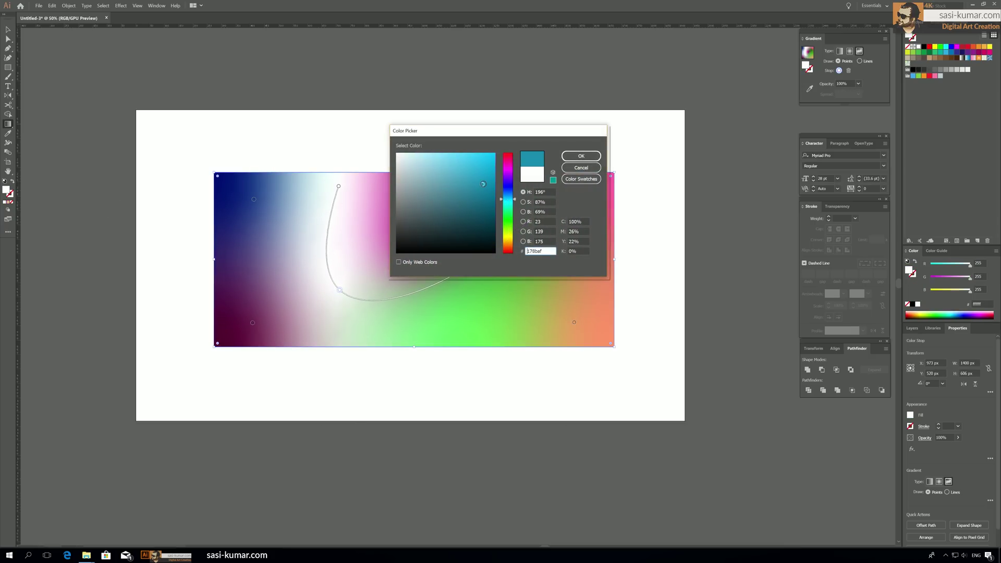
pyautogui.click(581, 156)
# Step: Move the line's upper-left end stop down and outward, colour it yellow-green, and deselect the rectangle
pyautogui.moveTo(339, 189); pyautogui.dragTo(305, 212)
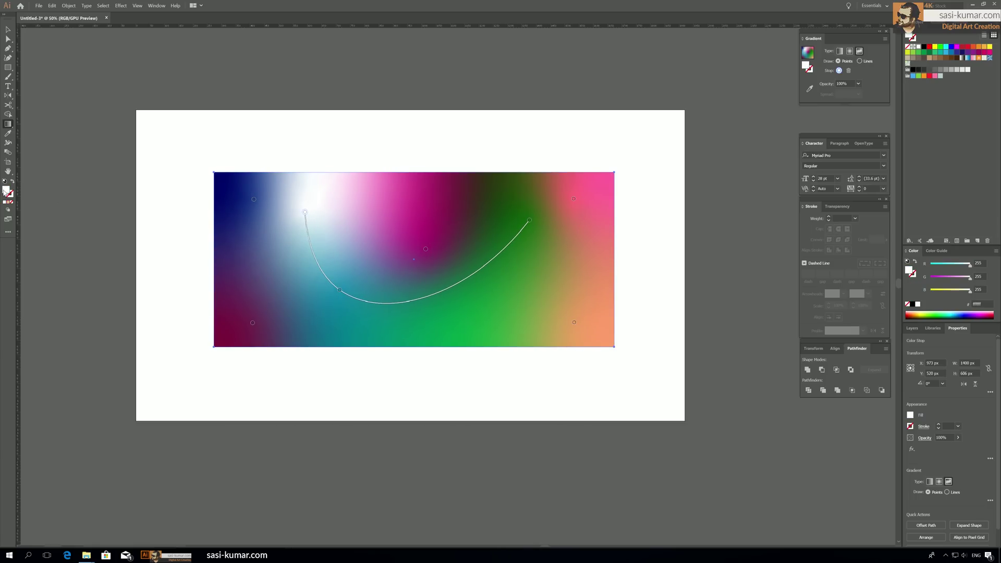
pyautogui.doubleClick(7, 192)
pyautogui.click(433, 207)
pyautogui.moveTo(509, 226); pyautogui.dragTo(509, 235)
pyautogui.click(457, 179)
pyautogui.click(597, 158)
pyautogui.click(10, 32)
pyautogui.click(330, 73)
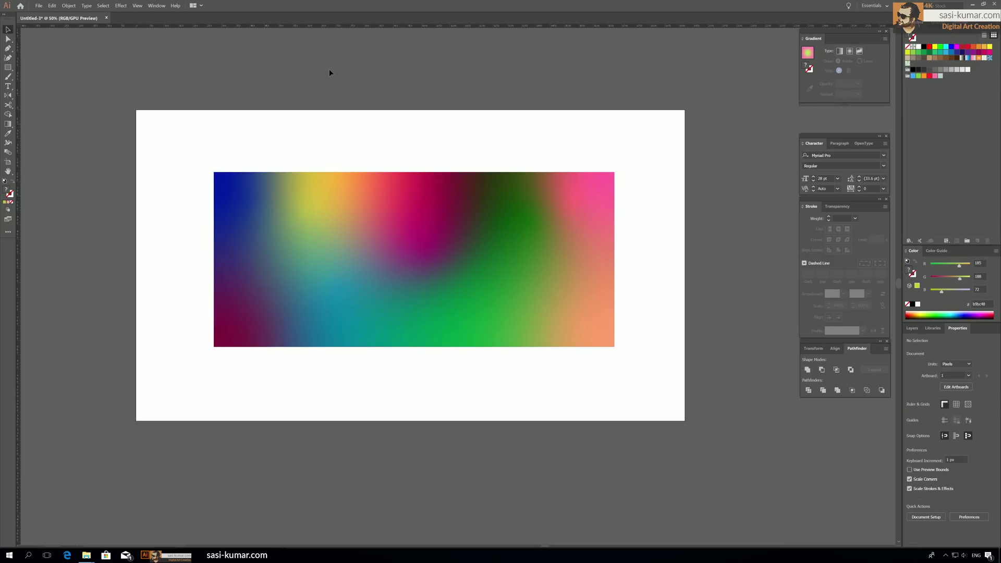
# Step: Enlarge the gradient rectangle to about 1453 × 736 px, move it to the left side of the artboard, and deselect it
pyautogui.click(368, 239)
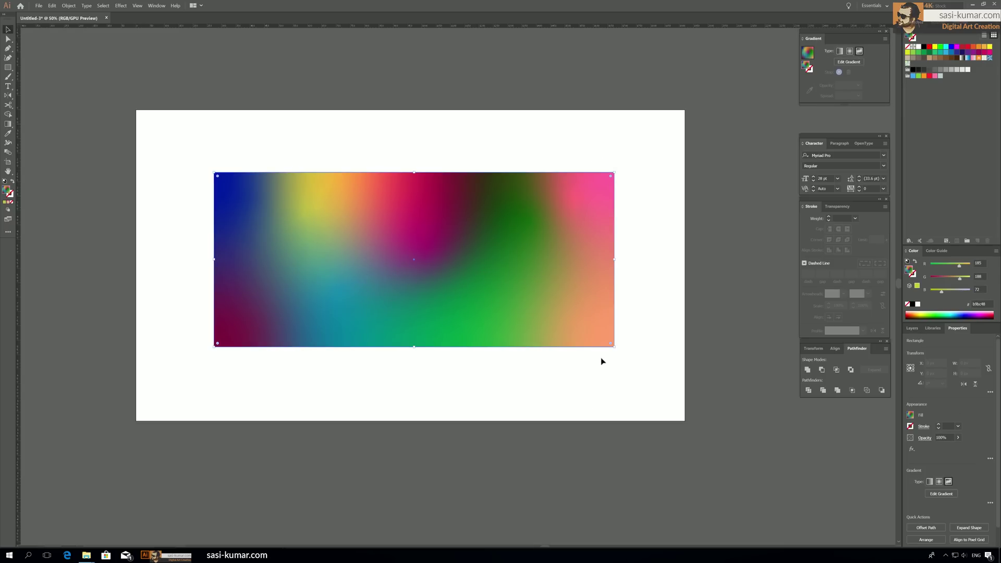
pyautogui.moveTo(616, 348); pyautogui.dragTo(630, 384)
pyautogui.moveTo(477, 314); pyautogui.dragTo(474, 300)
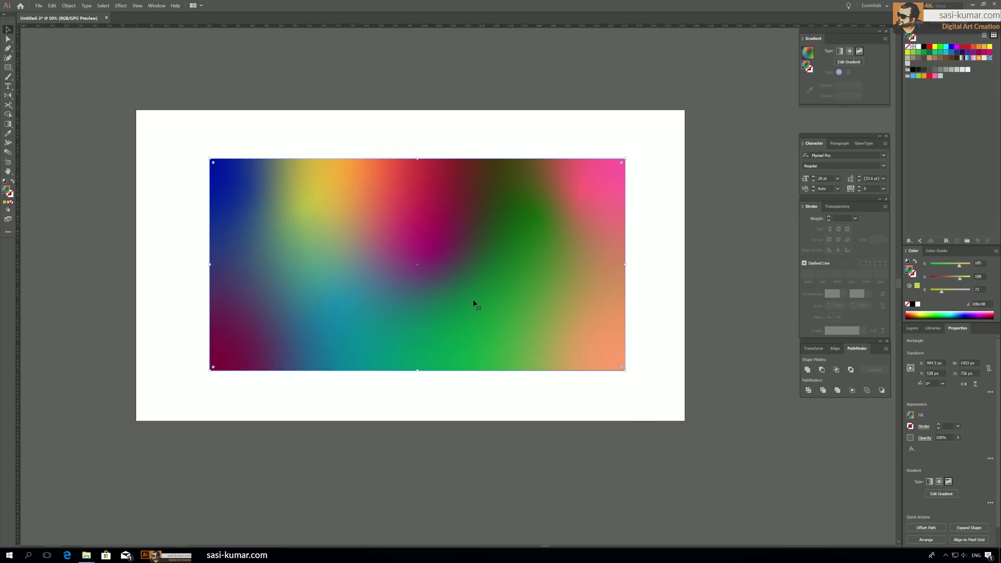
pyautogui.moveTo(468, 261); pyautogui.dragTo(420, 264)
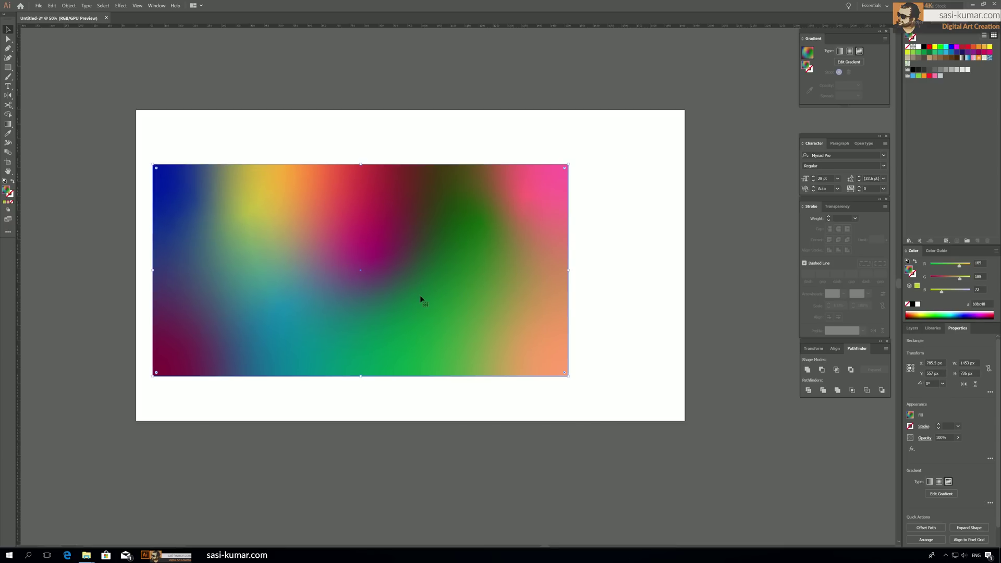
pyautogui.moveTo(356, 248); pyautogui.dragTo(347, 225)
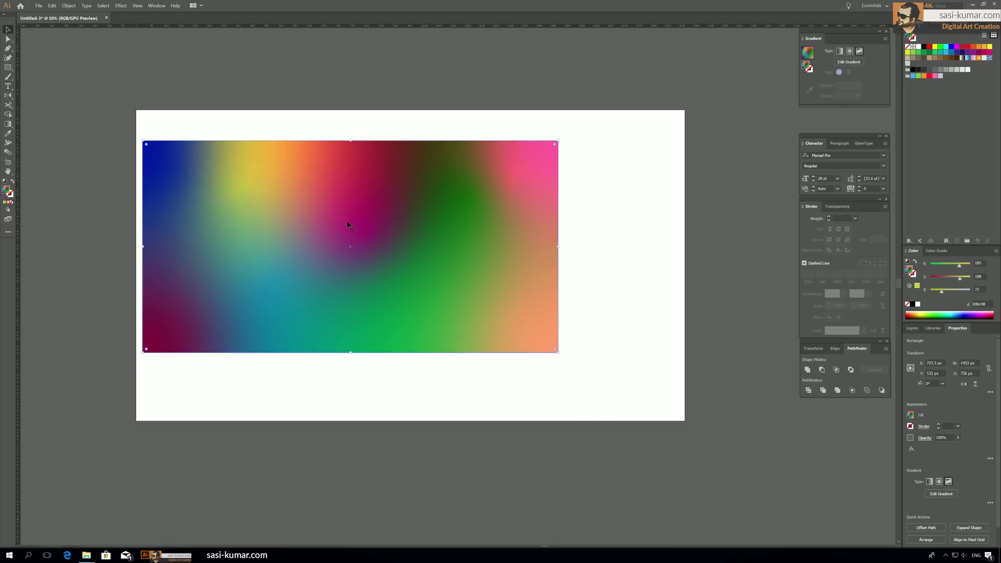
pyautogui.click(651, 183)
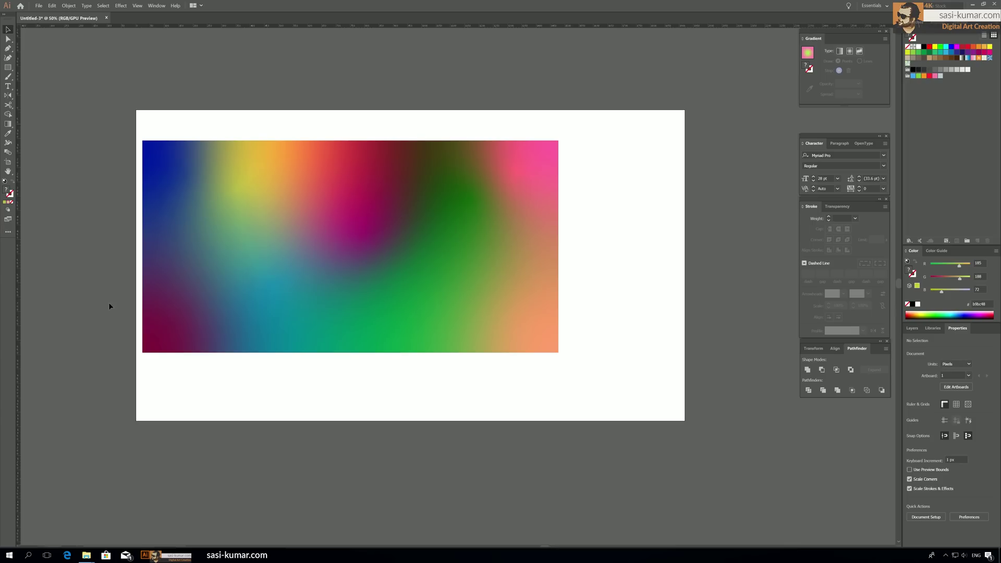
pyautogui.click(8, 134)
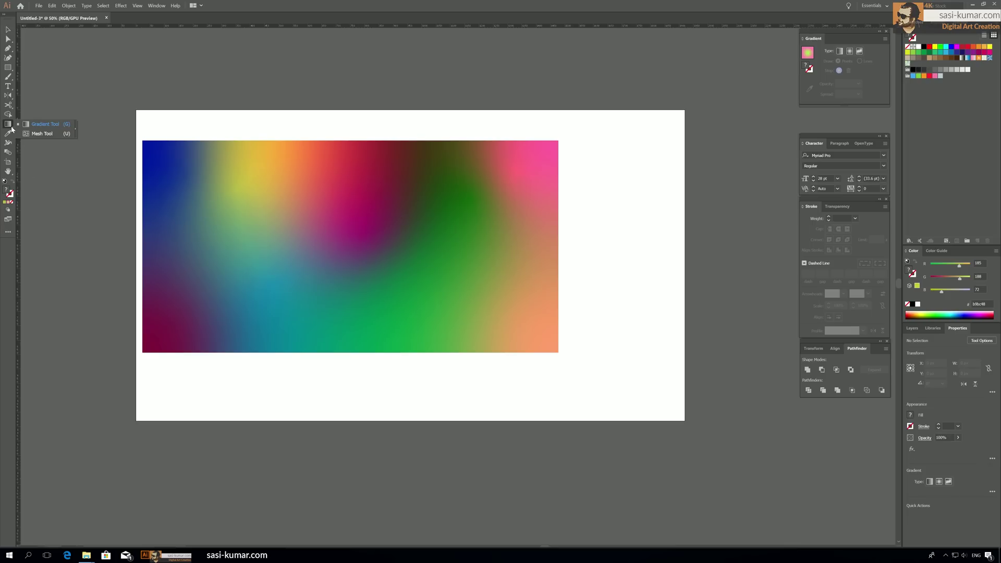
pyautogui.click(7, 30)
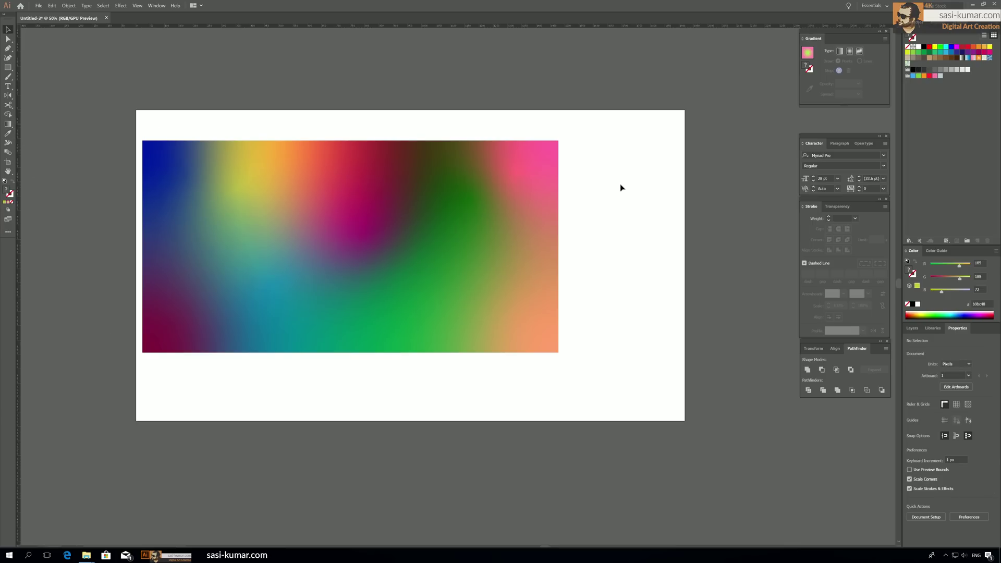
# Step: Draw a rectangle about 1381 × 715 px to the right of the gradient rectangle and fill it with dark purple 3f1731
pyautogui.hotkey('ctrl', '-')
pyautogui.hotkey('ctrl', '-')
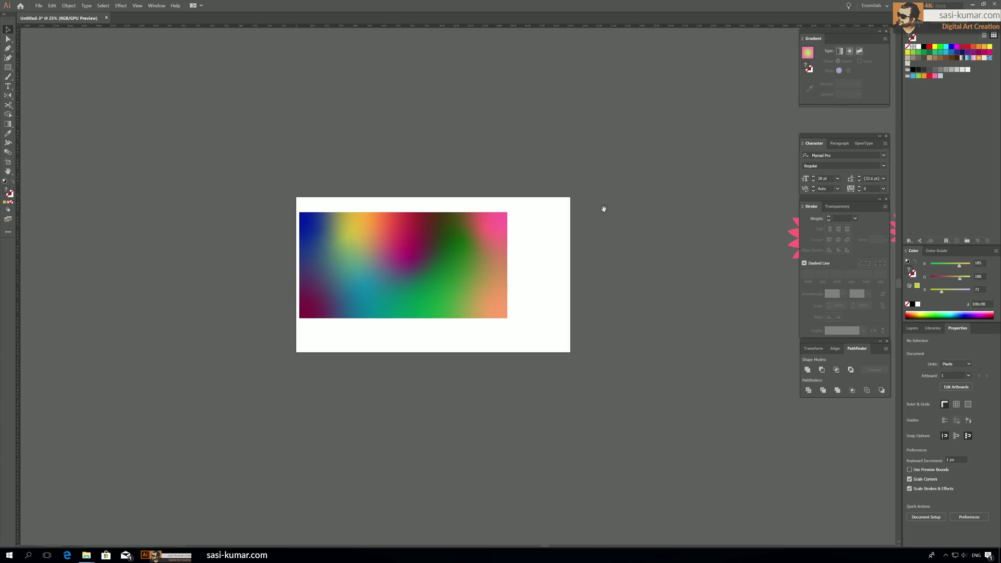
pyautogui.moveTo(603, 208); pyautogui.dragTo(448, 185)
pyautogui.hotkey('ctrl', '+')
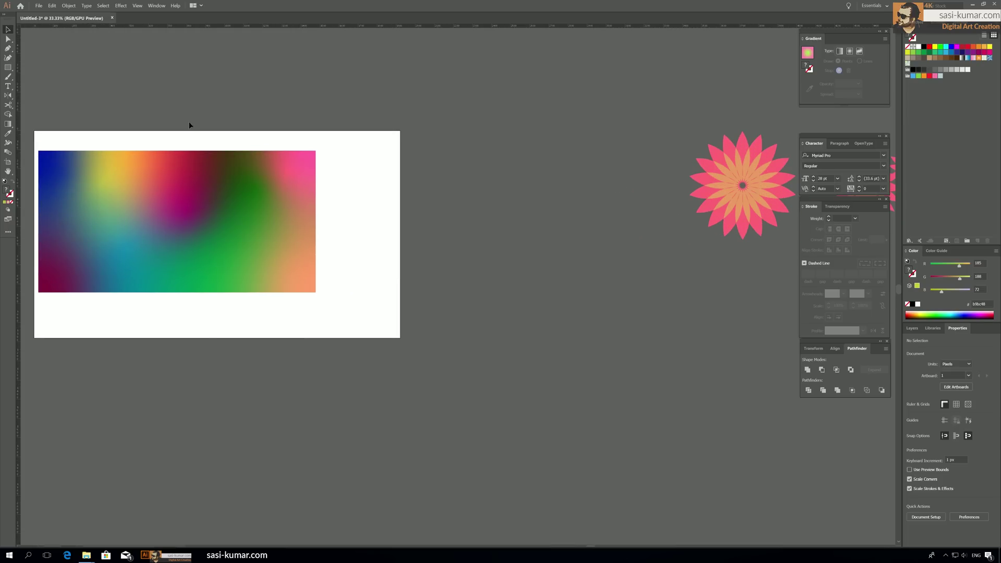
pyautogui.click(8, 67)
pyautogui.moveTo(331, 150); pyautogui.dragTo(595, 286)
pyautogui.doubleClick(5, 190)
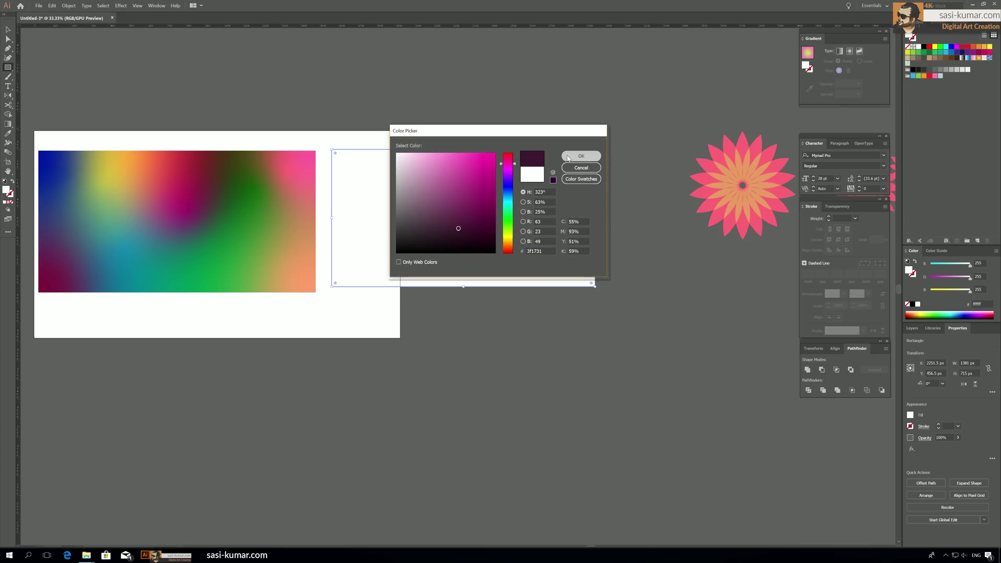
pyautogui.click(574, 155)
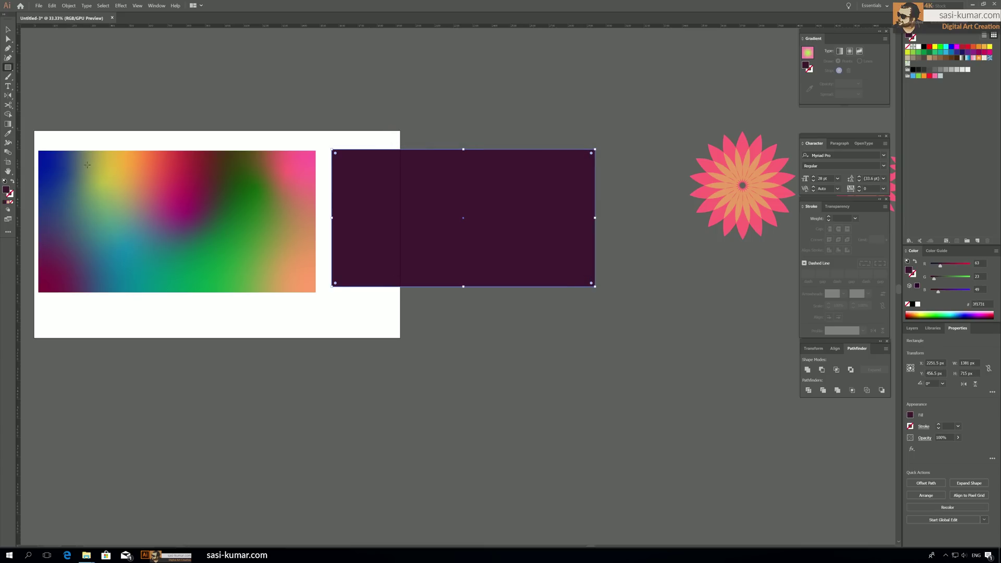
# Step: Add a mesh point in the upper-right part of the dark purple rectangle with the Mesh tool and colour it magenta b72e8d
pyautogui.click(8, 126)
pyautogui.rightClick(7, 128)
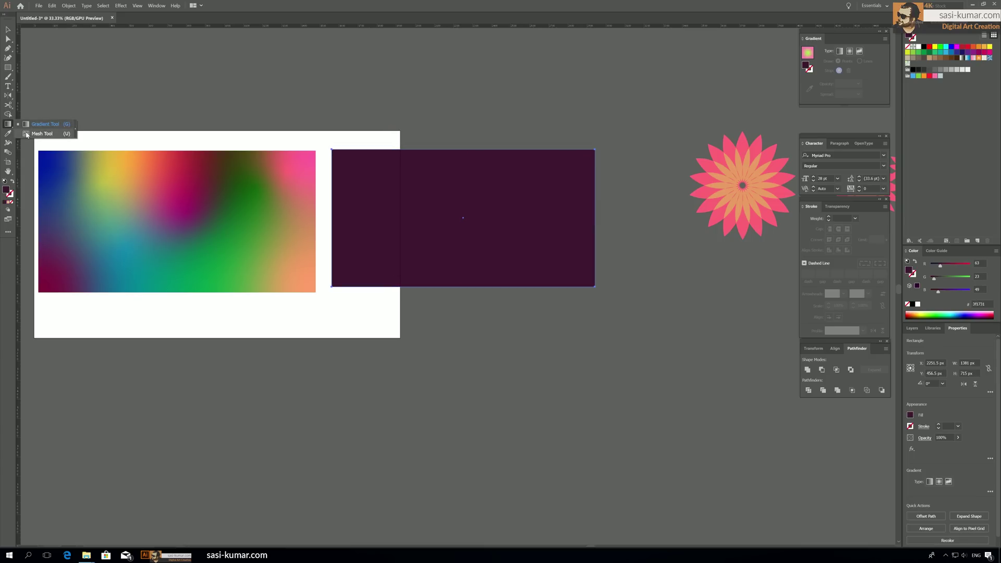
pyautogui.click(27, 135)
pyautogui.click(534, 189)
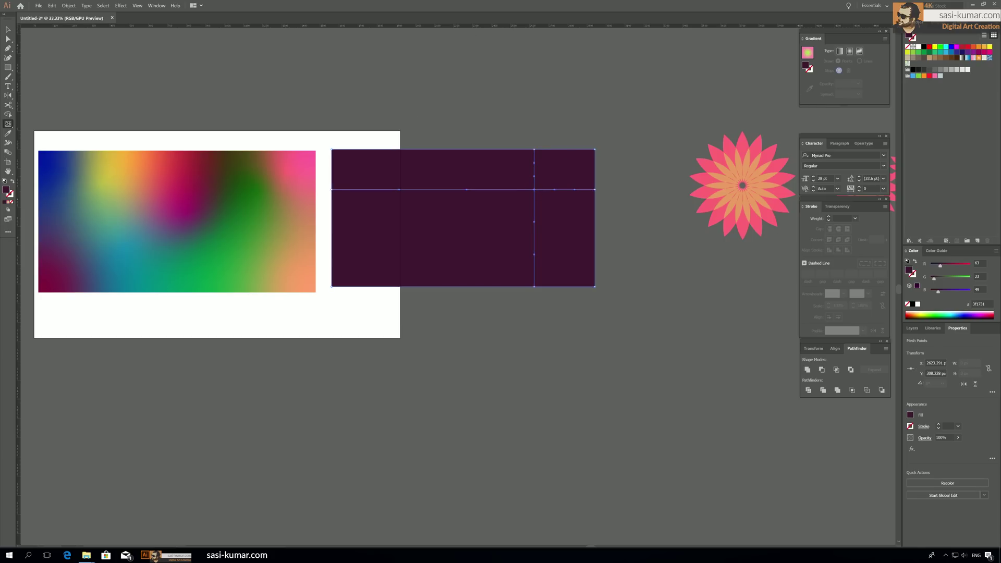
pyautogui.doubleClick(8, 191)
pyautogui.click(470, 181)
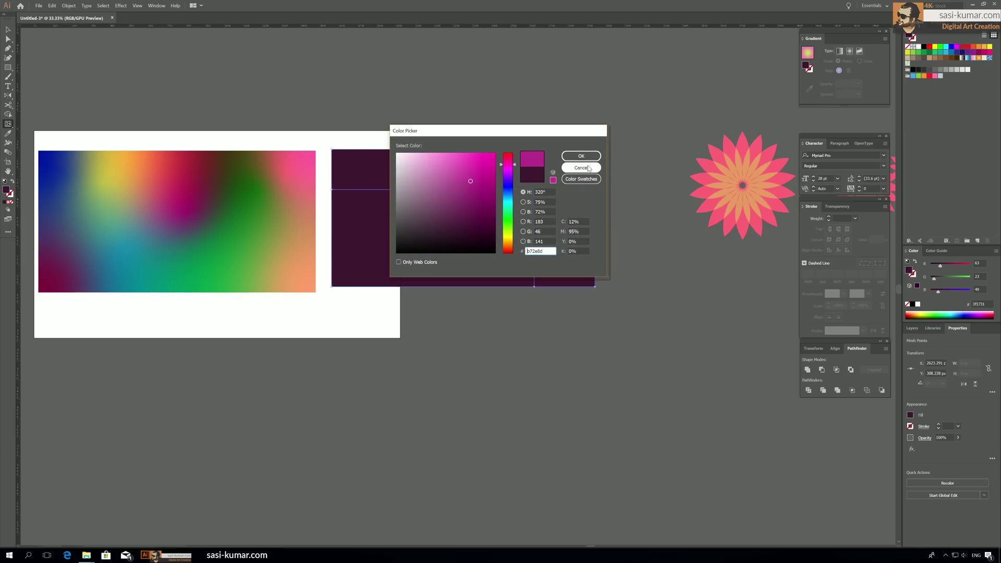
pyautogui.click(581, 156)
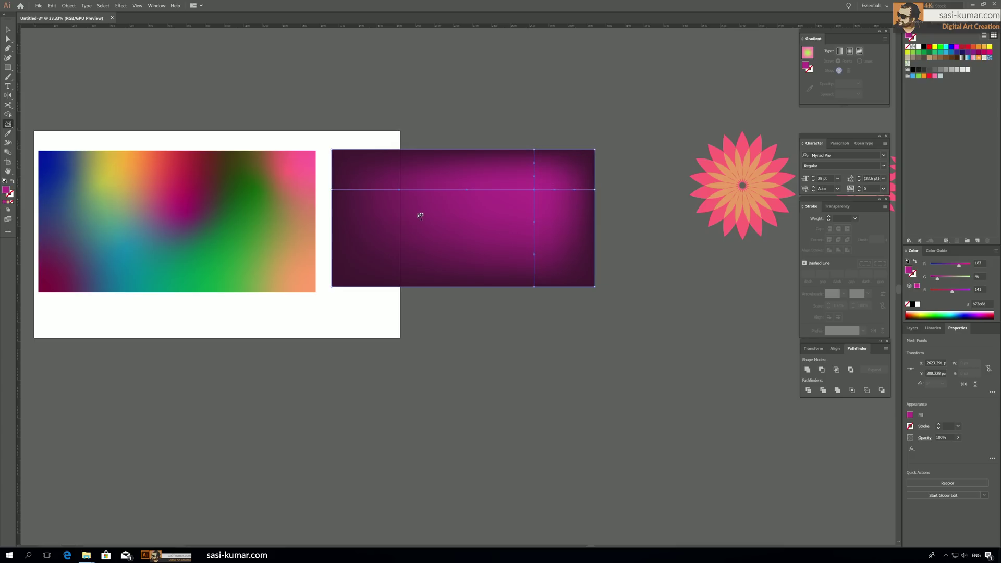
# Step: Add a second mesh point in the lower-left part of the purple rectangle, colour it 772562, and deselect the rectangle
pyautogui.click(422, 245)
pyautogui.doubleClick(7, 190)
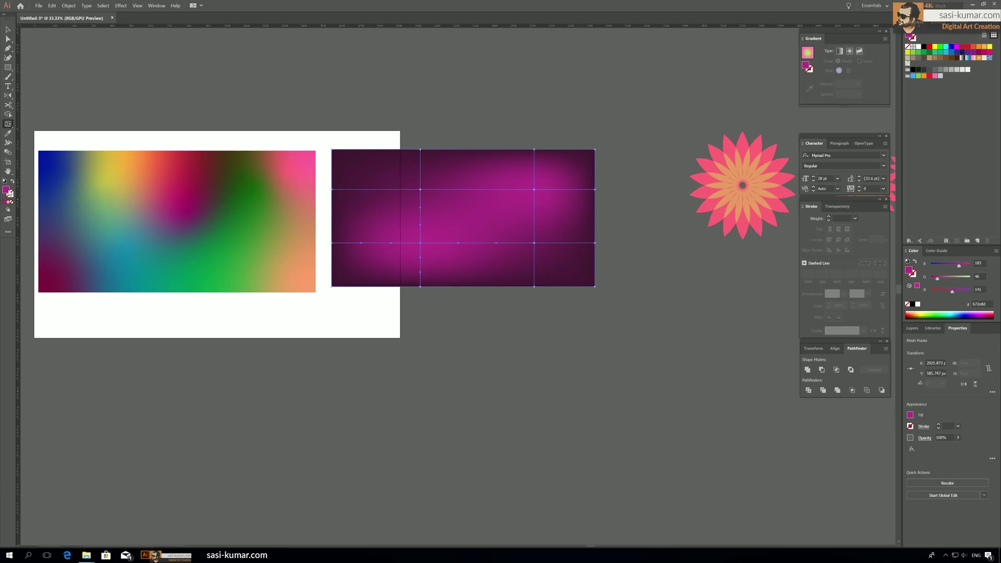
pyautogui.click(464, 206)
pyautogui.click(586, 156)
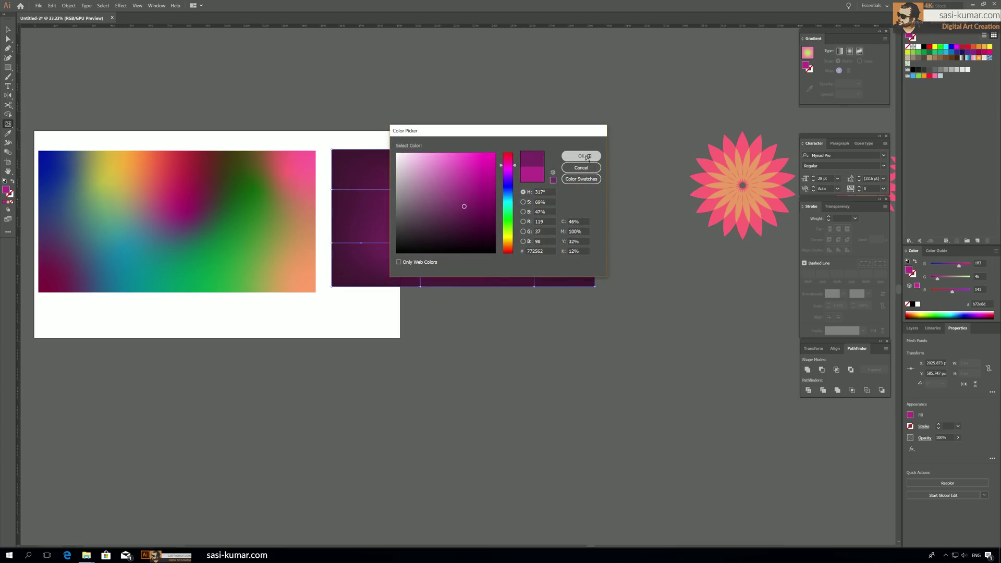
pyautogui.click(8, 29)
pyautogui.click(574, 95)
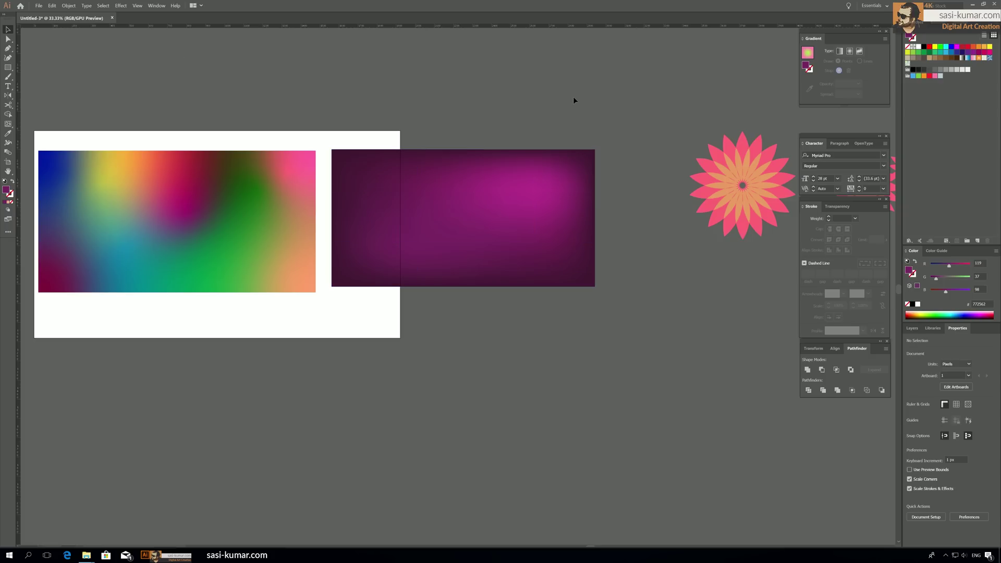
# Step: Move the mesh rectangle slightly down, and delete both gradient rectangles from the document
pyautogui.click(511, 194)
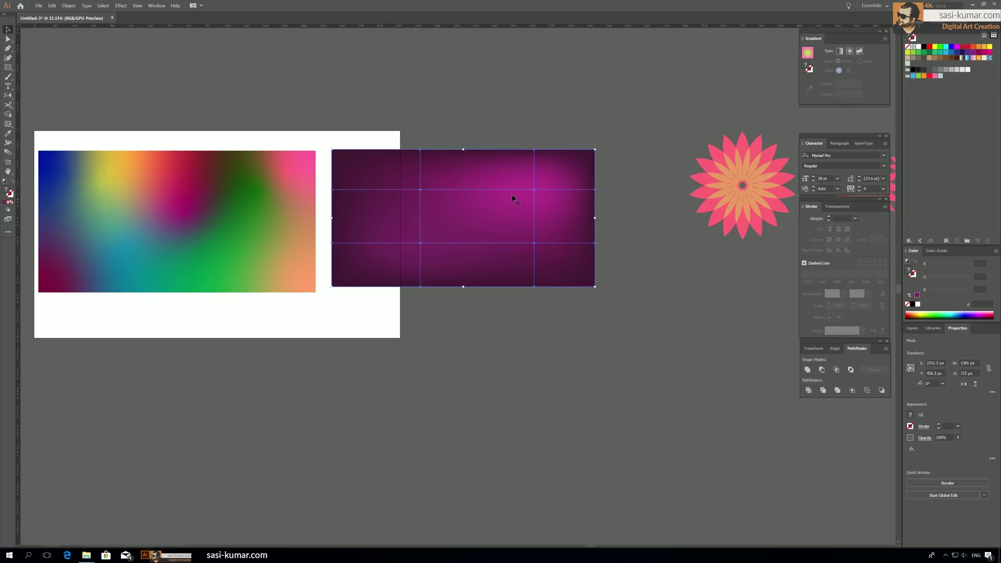
pyautogui.moveTo(511, 194); pyautogui.dragTo(511, 204)
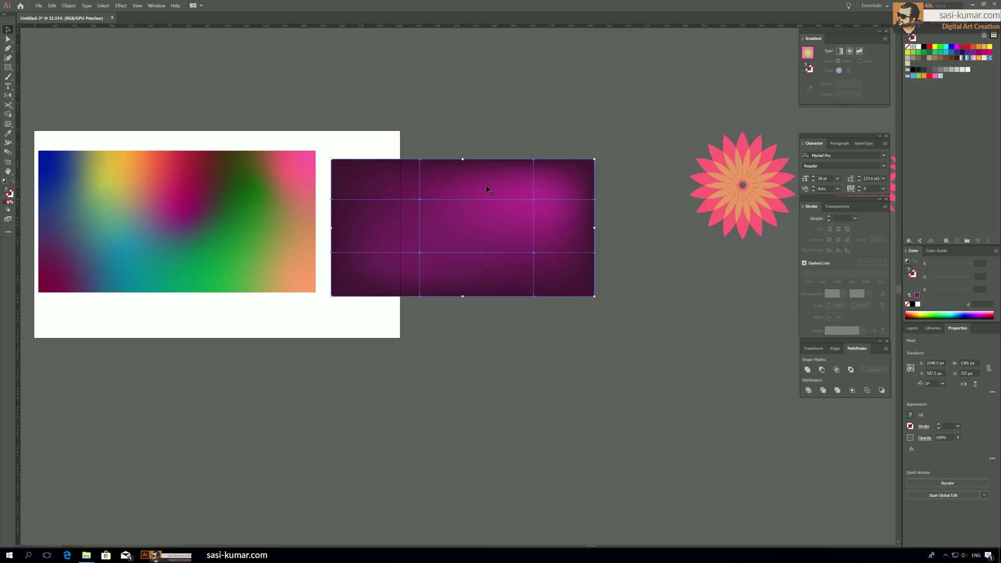
pyautogui.click(570, 399)
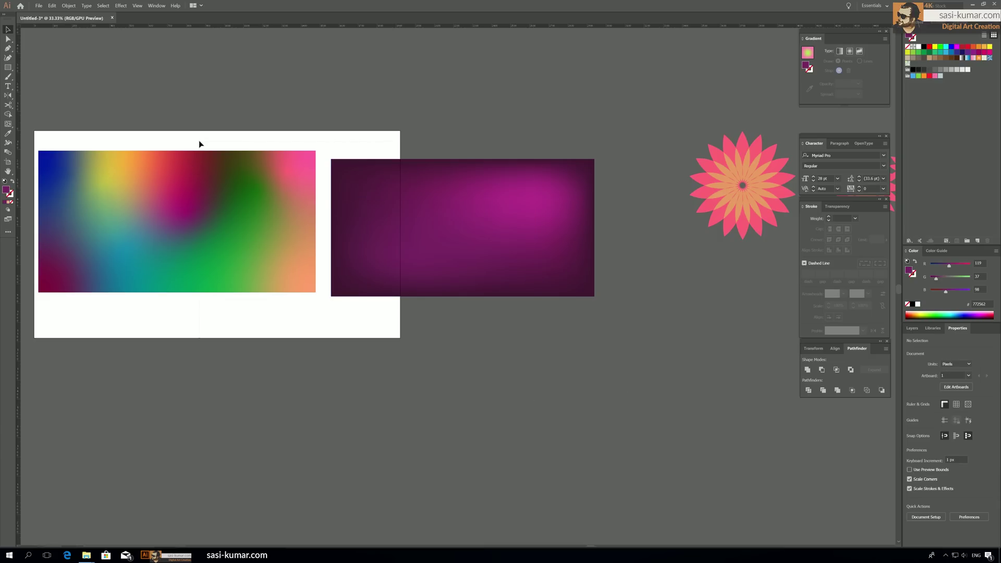
pyautogui.hotkey('ctrl', 'a')
pyautogui.press('Delete')
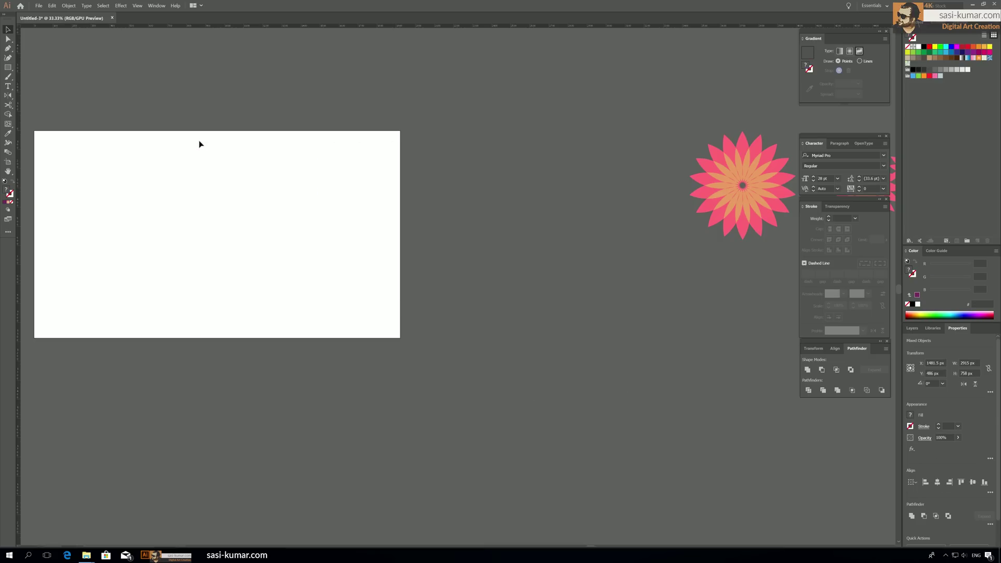
# Step: Draw two rectangles above the artboard, one about 318 × 248 px and a smaller one about 179 × 163 px to its right
pyautogui.click(9, 135)
pyautogui.click(11, 34)
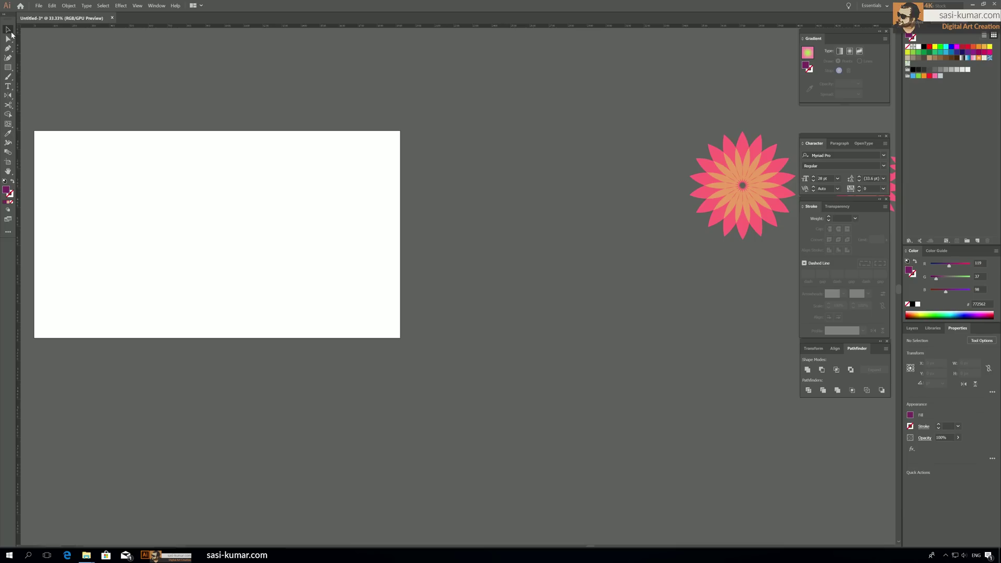
pyautogui.moveTo(148, 152); pyautogui.dragTo(217, 167)
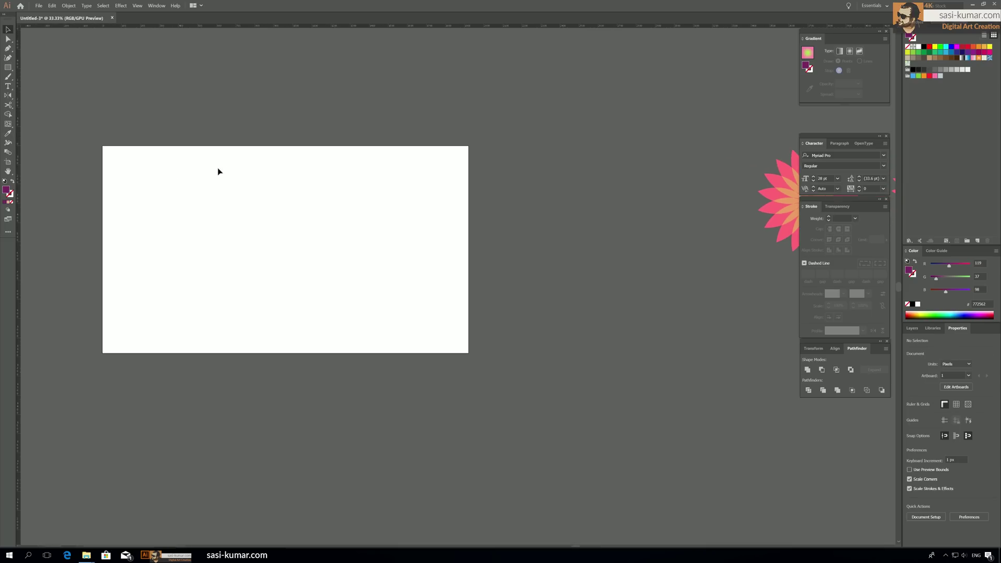
pyautogui.click(8, 68)
pyautogui.moveTo(304, 90); pyautogui.dragTo(365, 137)
pyautogui.moveTo(459, 105); pyautogui.dragTo(495, 137)
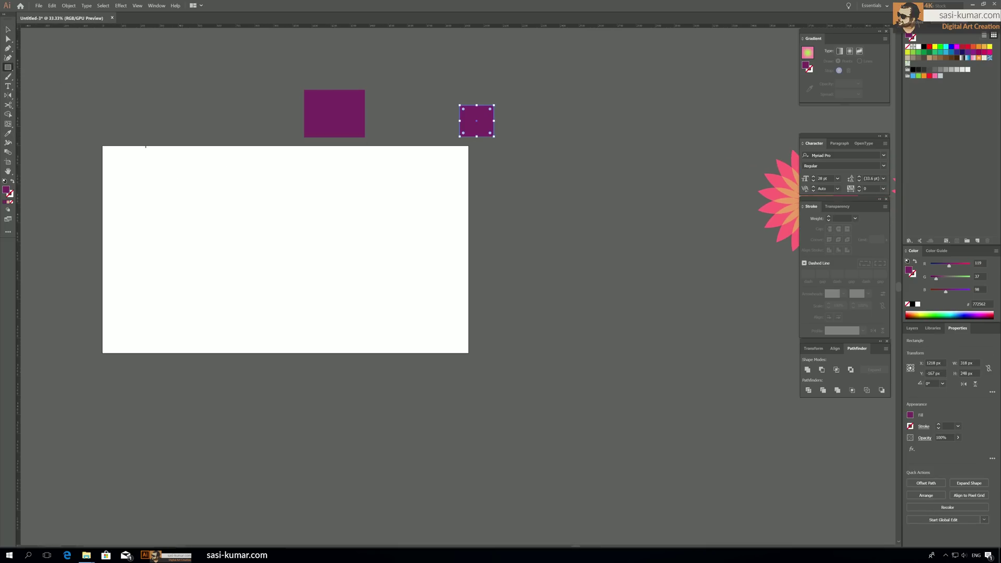
# Step: Fill the smaller rectangle above the artboard with light pink bc7daf
pyautogui.doubleClick(7, 191)
pyautogui.click(425, 174)
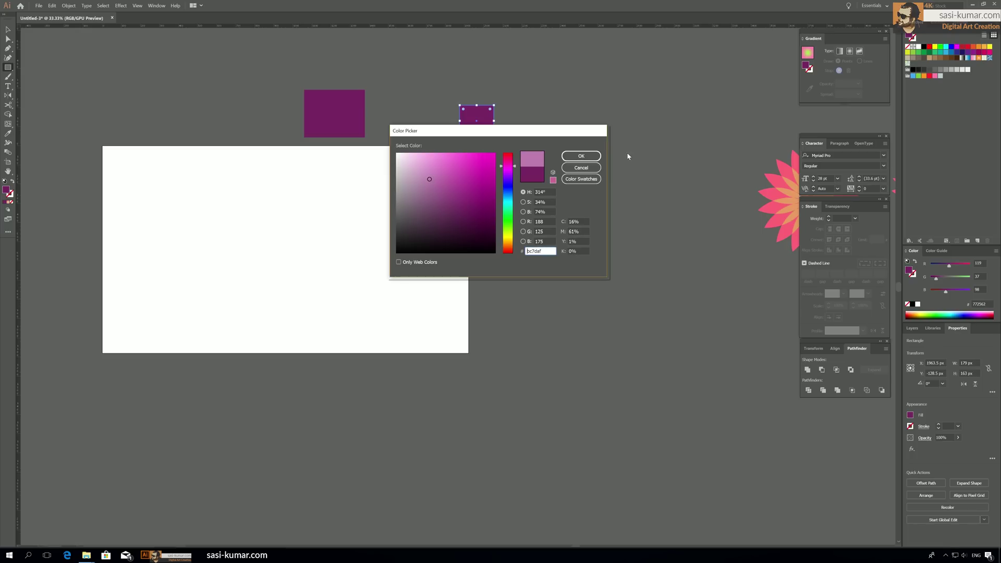
pyautogui.click(582, 158)
pyautogui.click(8, 29)
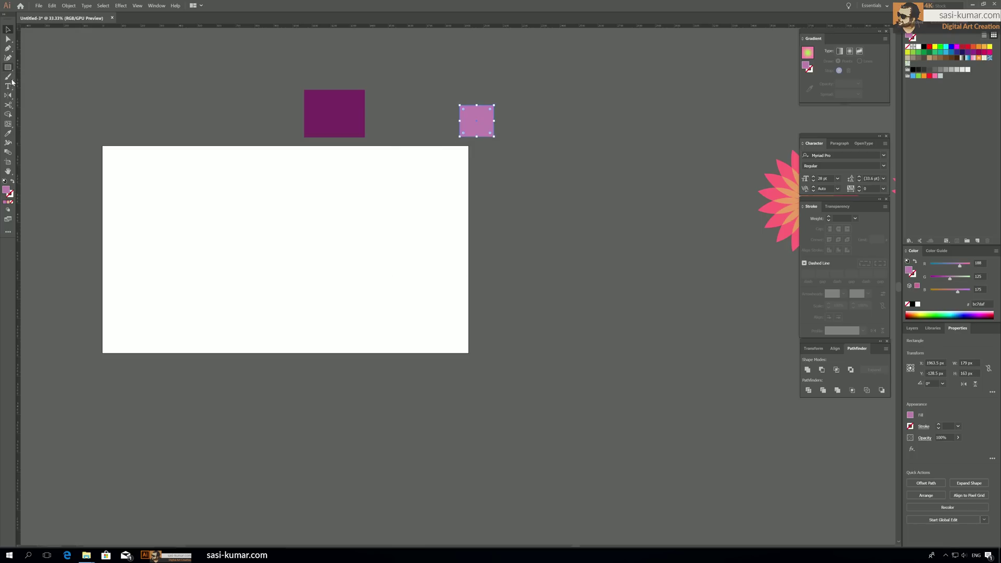
# Step: Draw a rectangle about 139 × 253 px on the artboard's left side and sample the purple, pink and grey canvas colours with the Eyedropper
pyautogui.click(8, 67)
pyautogui.moveTo(141, 236); pyautogui.dragTo(168, 284)
pyautogui.click(7, 134)
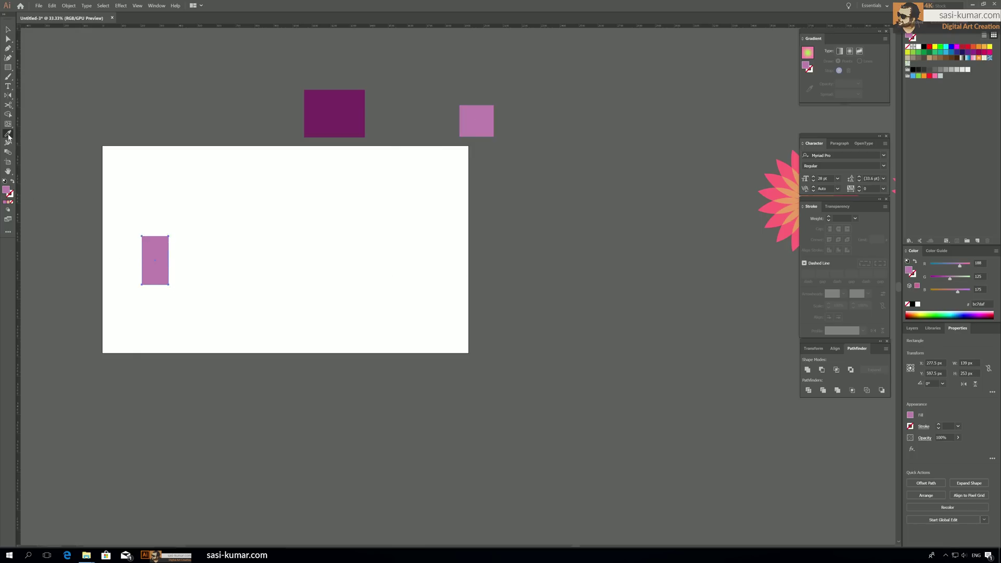
pyautogui.click(346, 115)
pyautogui.click(478, 120)
pyautogui.click(550, 352)
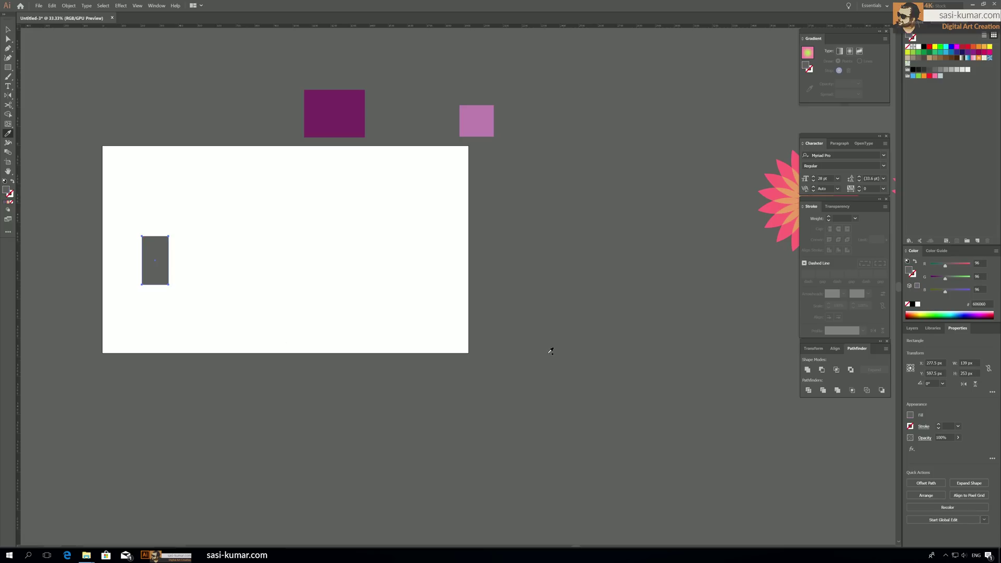
# Step: Start placing an image and browse to the Thumnail folder inside Bug on the DATA (D:) drive
pyautogui.click(8, 30)
pyautogui.click(41, 6)
pyautogui.click(96, 119)
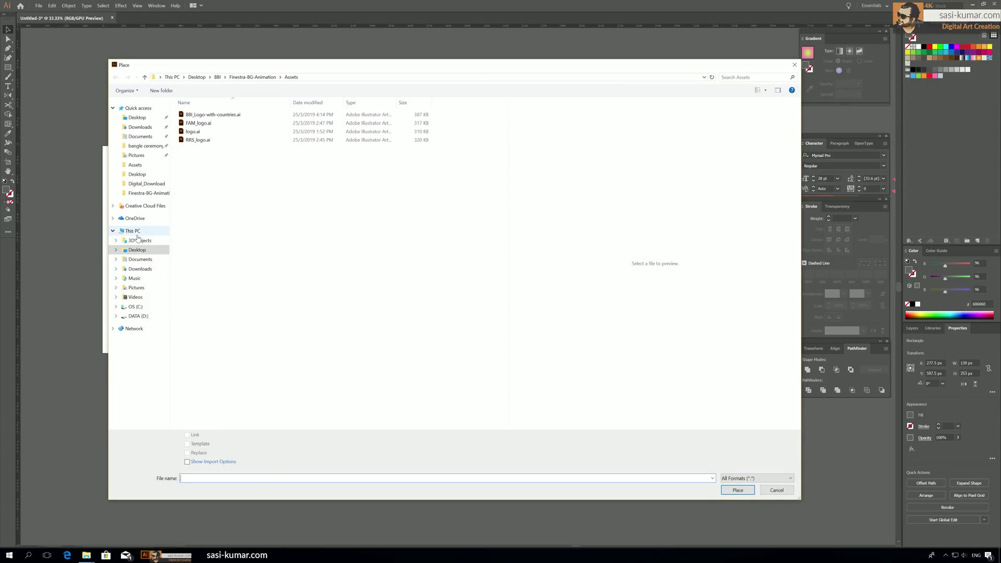
pyautogui.click(198, 77)
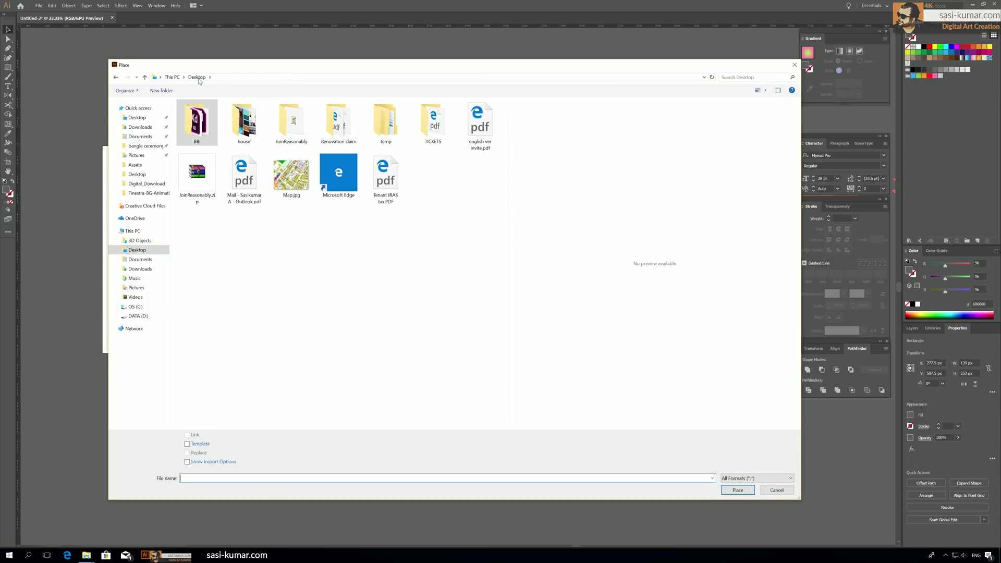
pyautogui.click(169, 78)
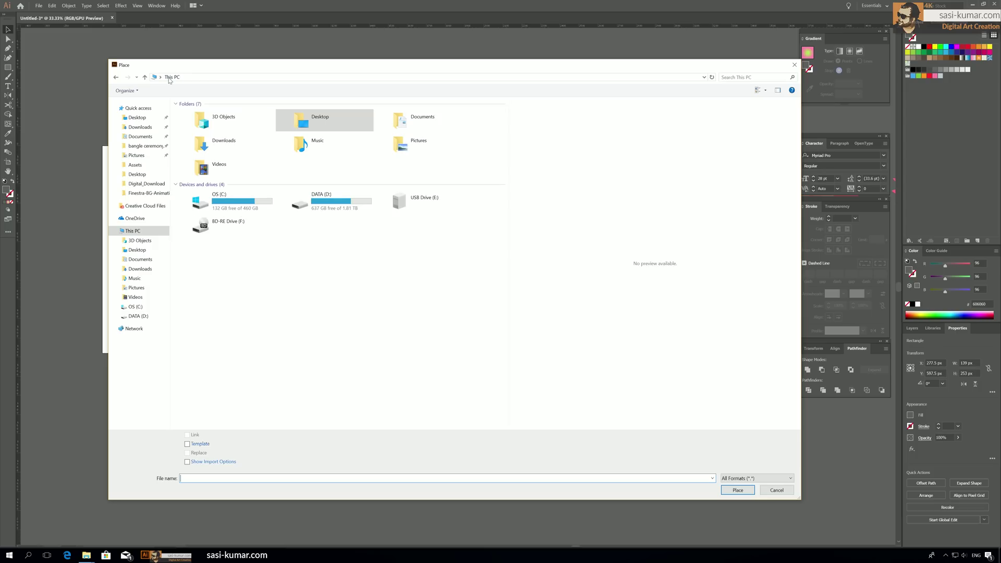
pyautogui.doubleClick(310, 197)
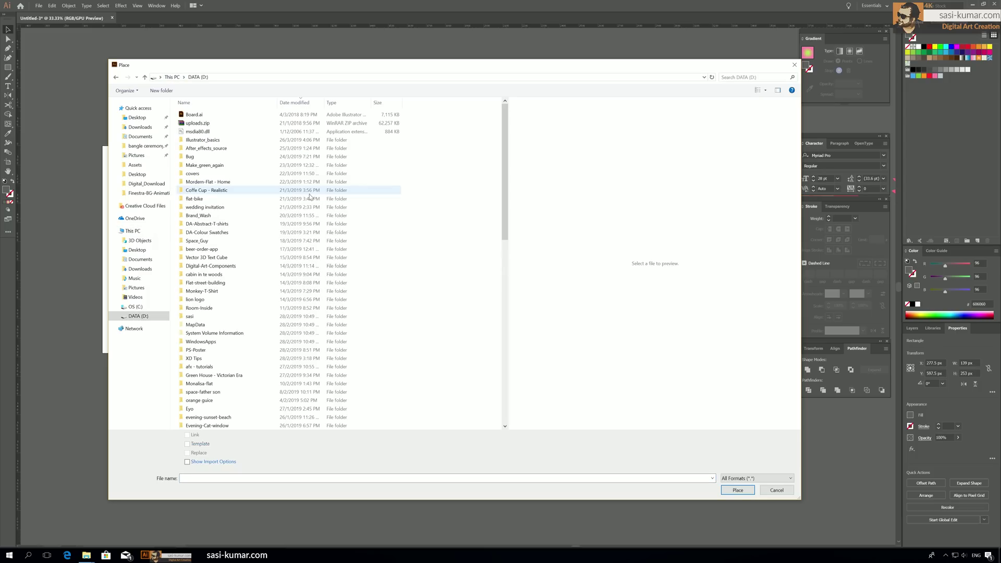
pyautogui.doubleClick(217, 159)
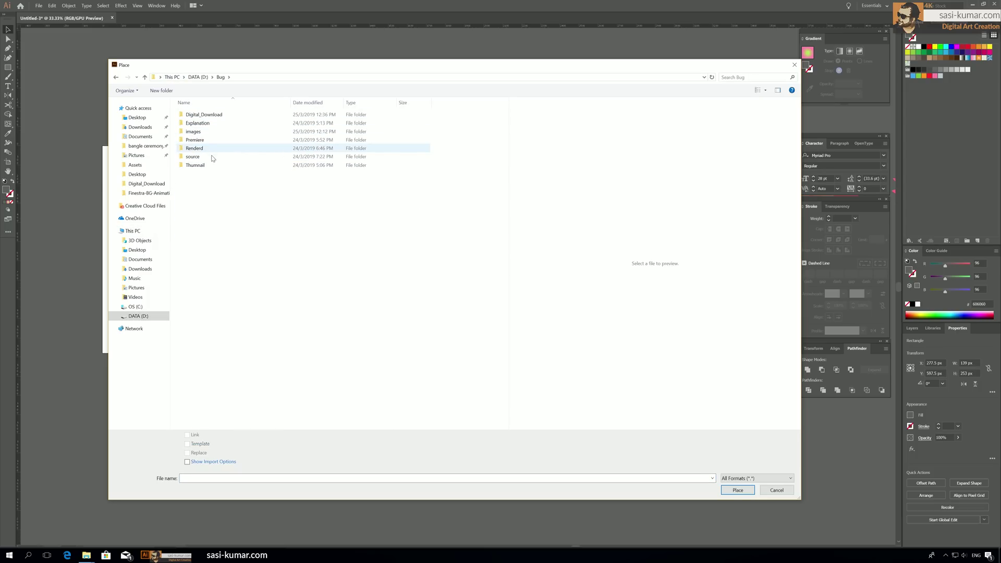
pyautogui.doubleClick(208, 168)
# Step: Place Thumnail.jpg as a linked image and position it over the artboard, to the right of the small grey rectangle
pyautogui.click(204, 133)
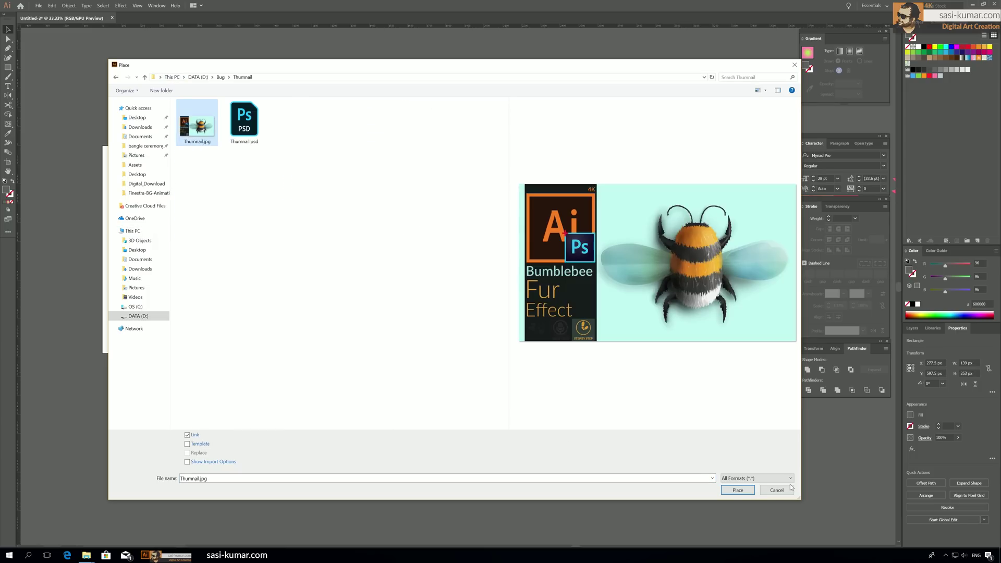
pyautogui.click(748, 493)
pyautogui.click(417, 195)
pyautogui.moveTo(419, 235); pyautogui.dragTo(194, 215)
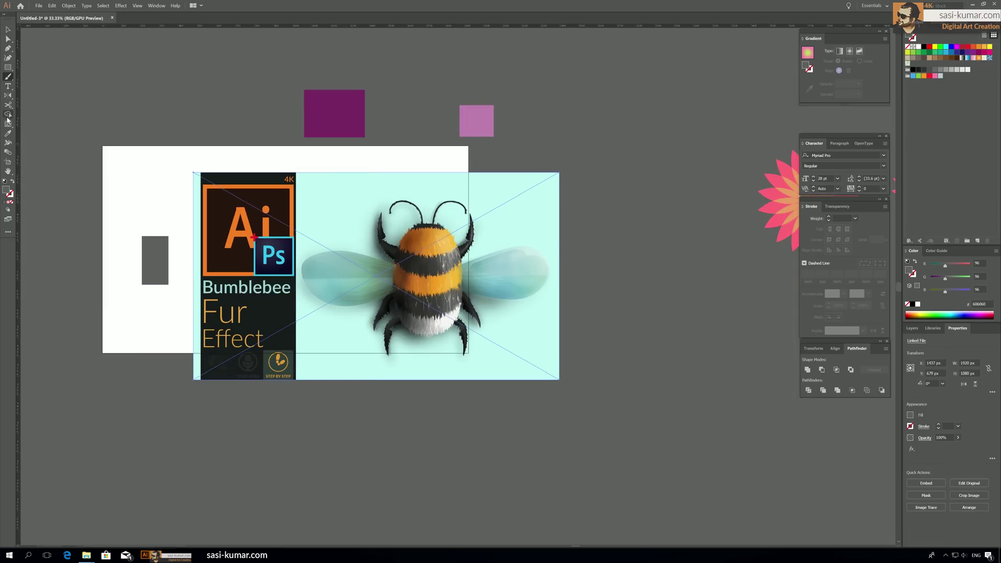
# Step: Recolour the small grey rectangle with the mint background of the placed image using the Eyedropper tool
pyautogui.click(8, 134)
pyautogui.press('v')
pyautogui.click(162, 260)
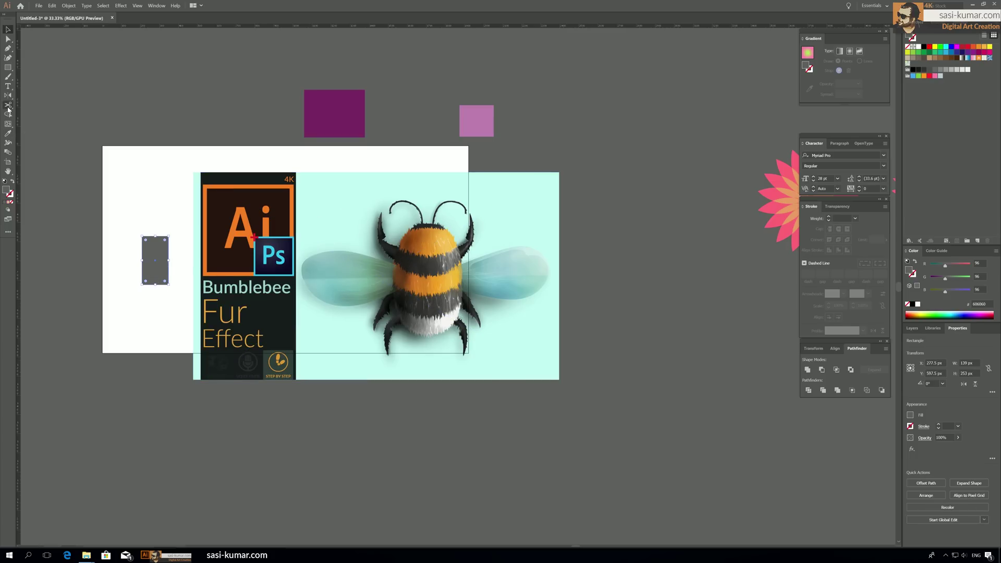
pyautogui.click(8, 133)
pyautogui.click(329, 195)
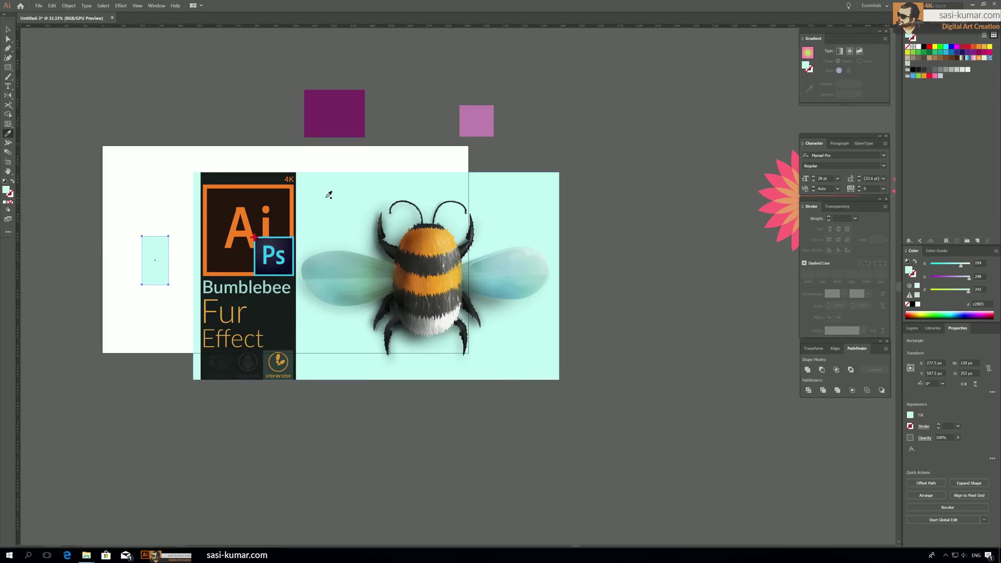
# Step: Recolour the small rectangle by sampling the bee's orange and white fur, the round badge, the Ai logo and the title lettering
pyautogui.click(443, 234)
pyautogui.click(438, 315)
pyautogui.click(280, 361)
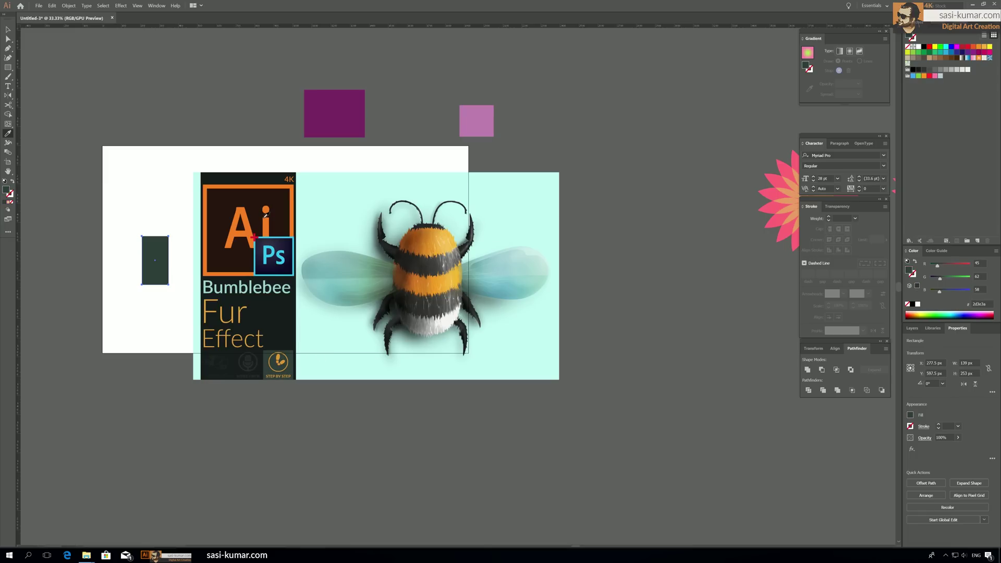
pyautogui.click(250, 217)
pyautogui.click(283, 299)
pyautogui.click(243, 318)
# Step: Sample the bee's left wing and body for the small rectangle, finishing with the image's mint background
pyautogui.click(359, 296)
pyautogui.click(341, 253)
pyautogui.click(325, 199)
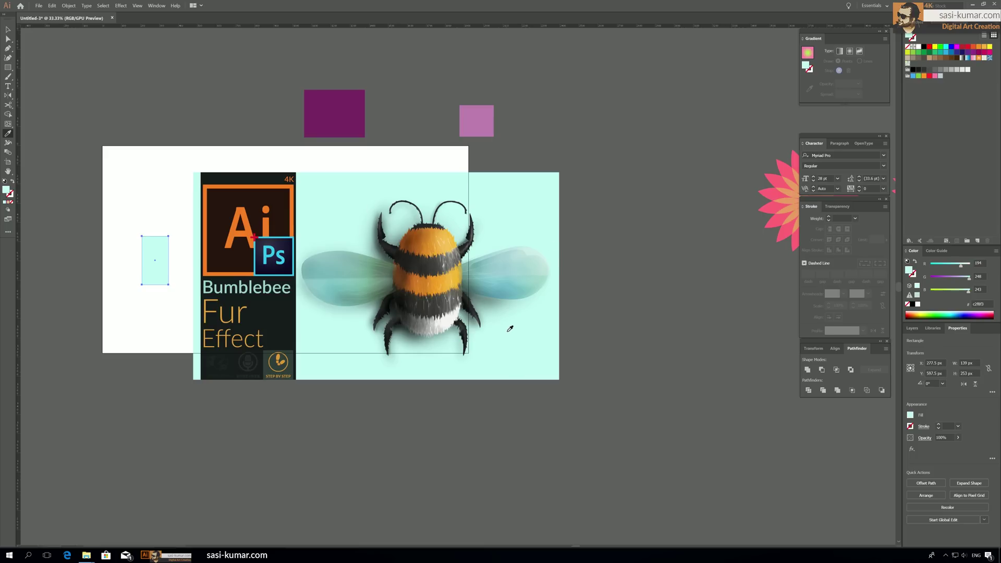
pyautogui.click(435, 286)
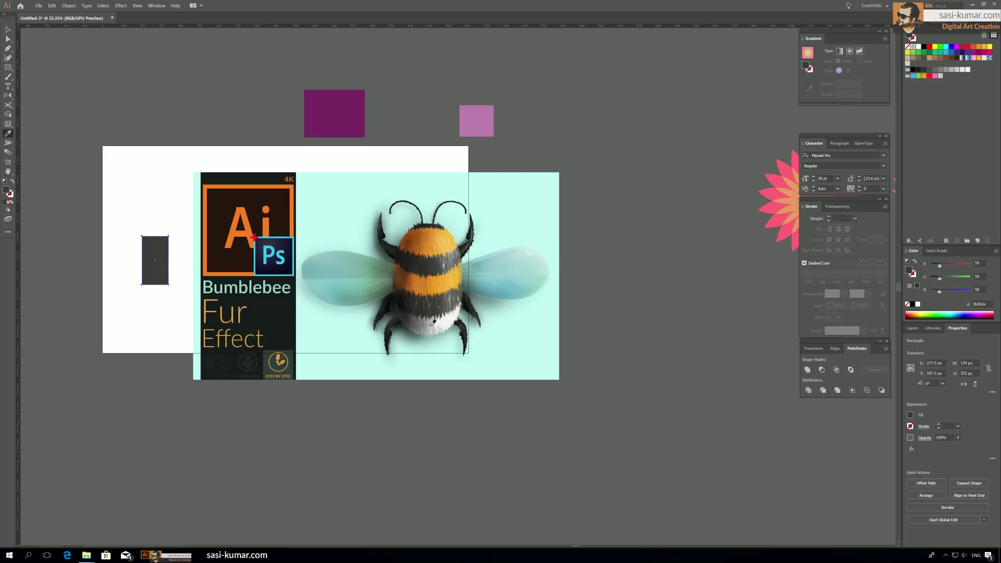
pyautogui.click(313, 212)
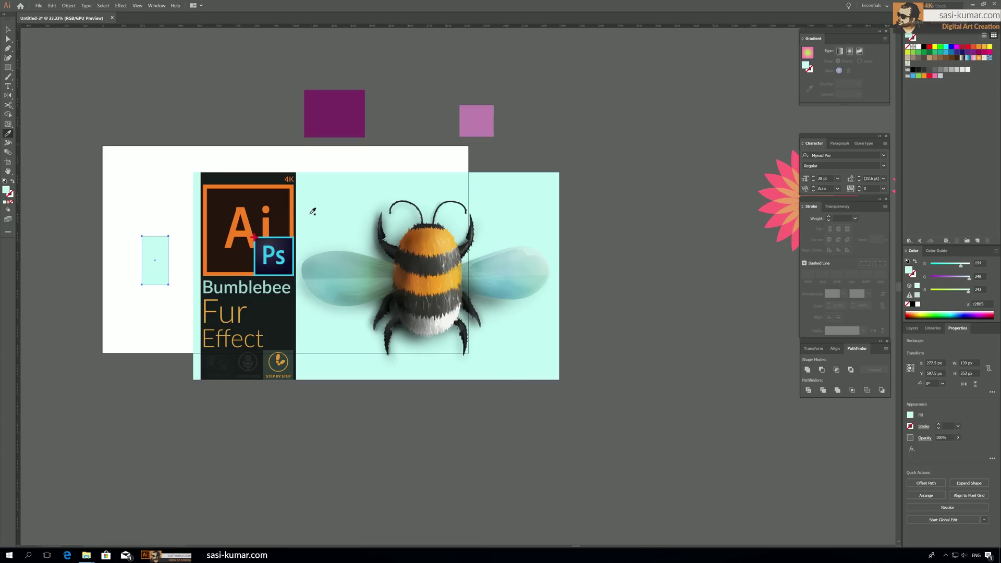
# Step: Delete the placed bumblebee image
pyautogui.press('v')
pyautogui.click(203, 266)
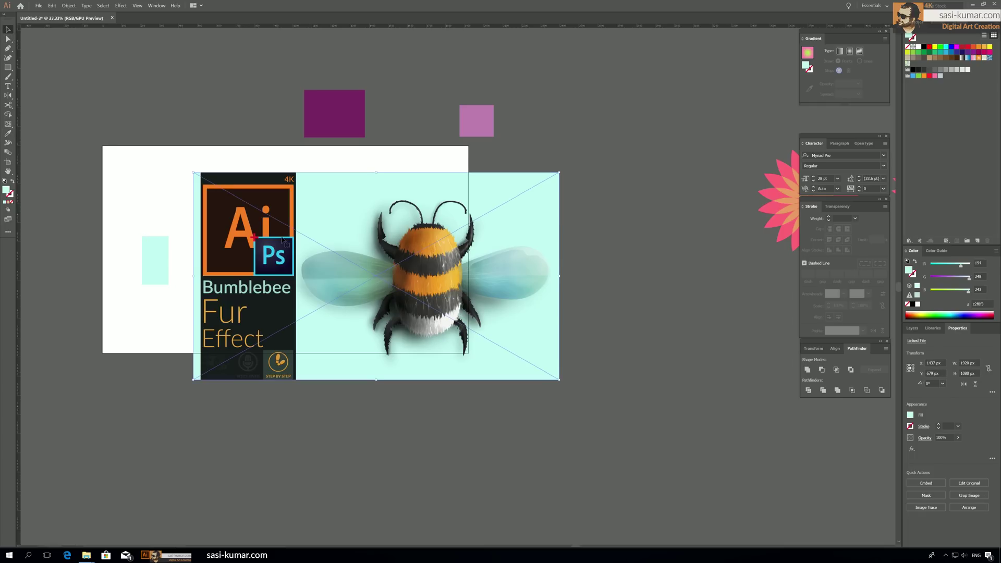
pyautogui.press('Delete')
pyautogui.click(155, 270)
pyautogui.moveTo(250, 270); pyautogui.dragTo(347, 265)
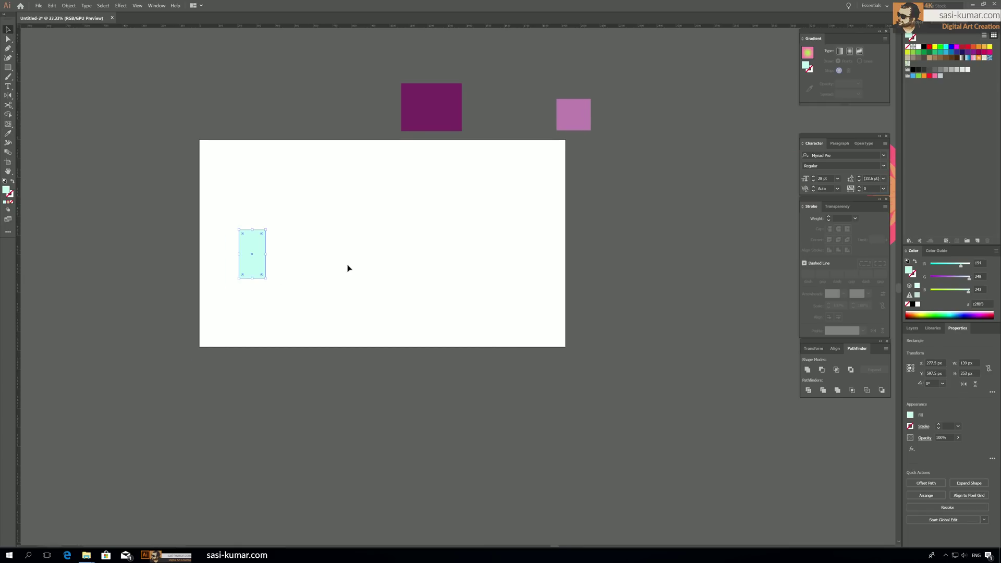
pyautogui.hotkey('ctrl', '=')
pyautogui.hotkey('ctrl', '=')
pyautogui.moveTo(595, 291); pyautogui.dragTo(556, 280)
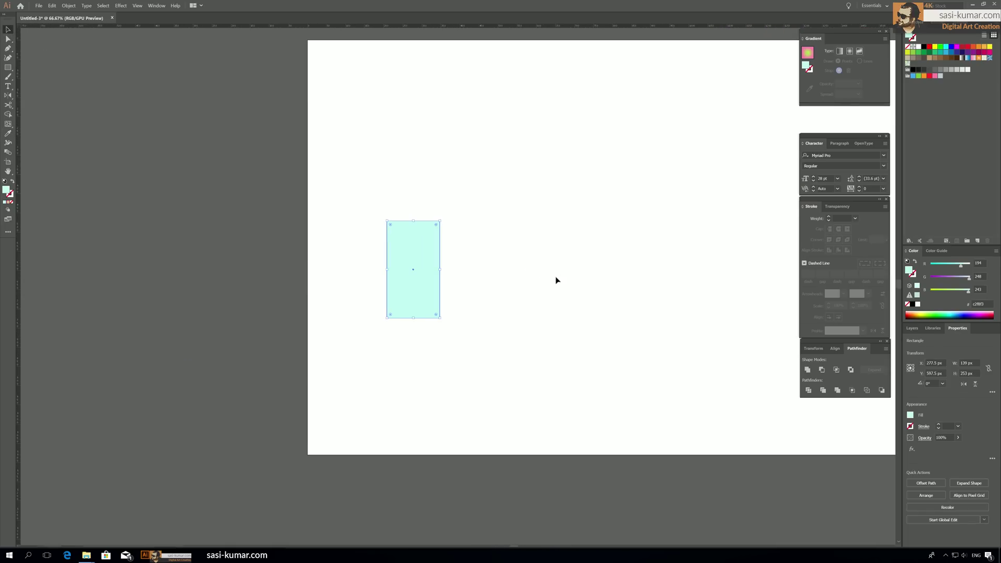
pyautogui.click(555, 276)
# Step: Delete all three remaining rectangles on and above the artboard
pyautogui.hotkey('ctrl', '-')
pyautogui.hotkey('ctrl', '-')
pyautogui.hotkey('ctrl', '-')
pyautogui.moveTo(605, 289); pyautogui.dragTo(556, 293)
pyautogui.hotkey('ctrl', 'a')
pyautogui.press('Delete')
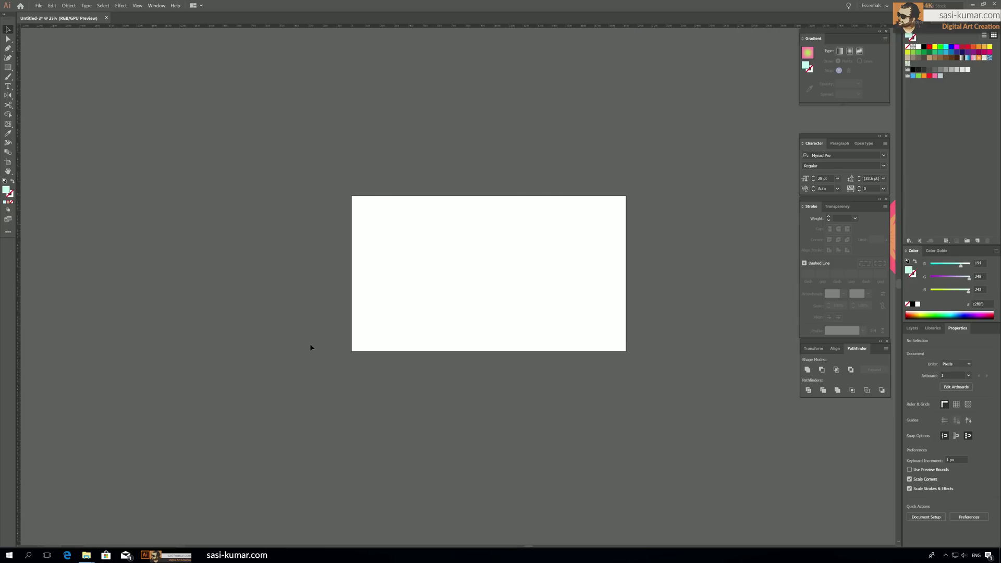
# Step: Draw an open three-point S-curve with the Pen tool from the artboard's lower left to above its top edge
pyautogui.click(10, 144)
pyautogui.click(8, 28)
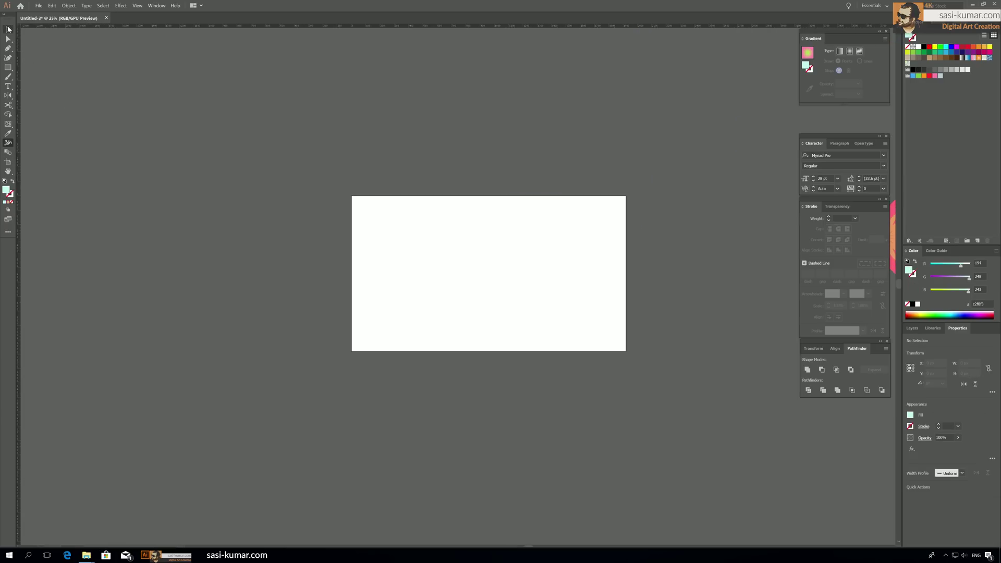
pyautogui.moveTo(387, 209); pyautogui.dragTo(310, 208)
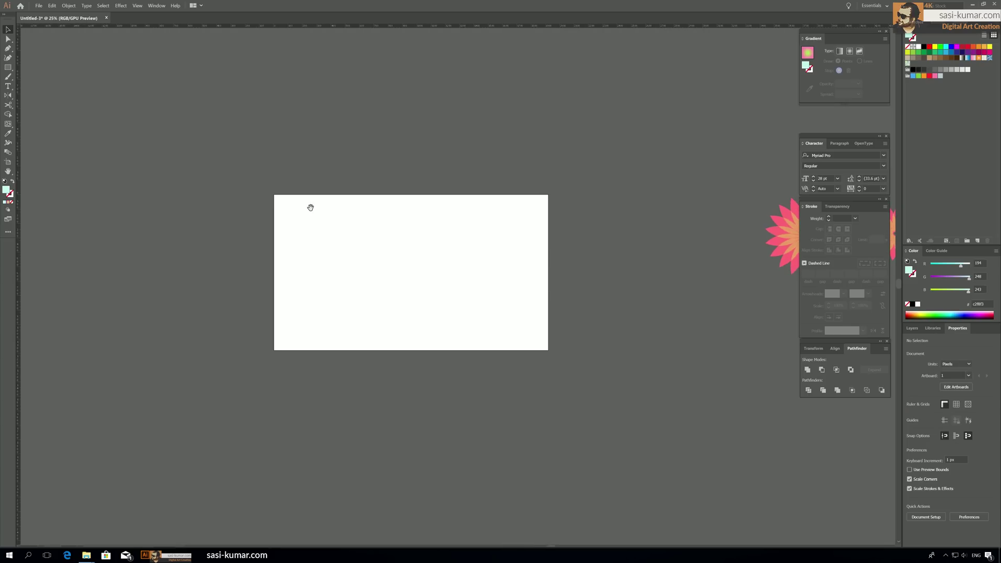
pyautogui.hotkey('ctrl', '+')
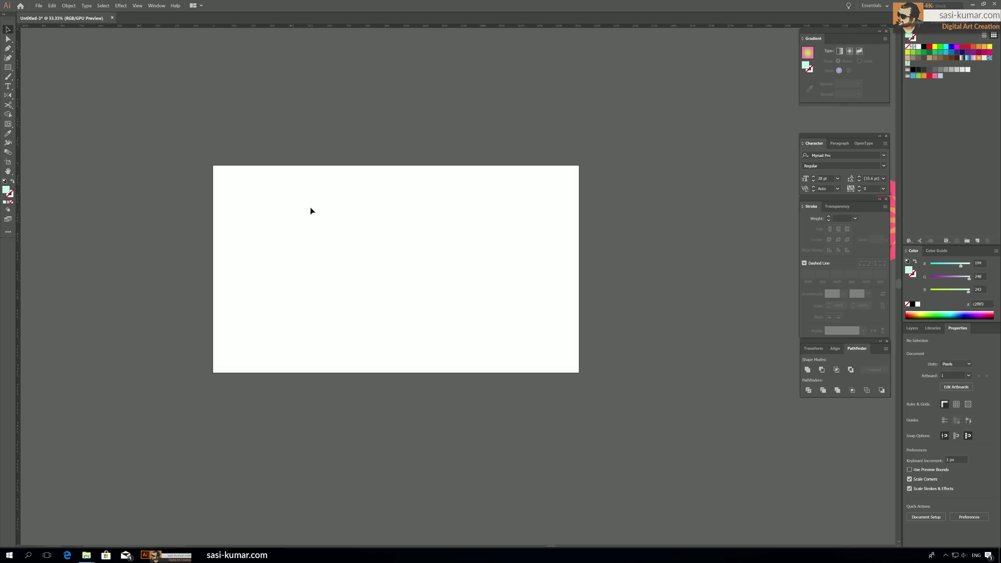
pyautogui.click(8, 48)
pyautogui.click(260, 339)
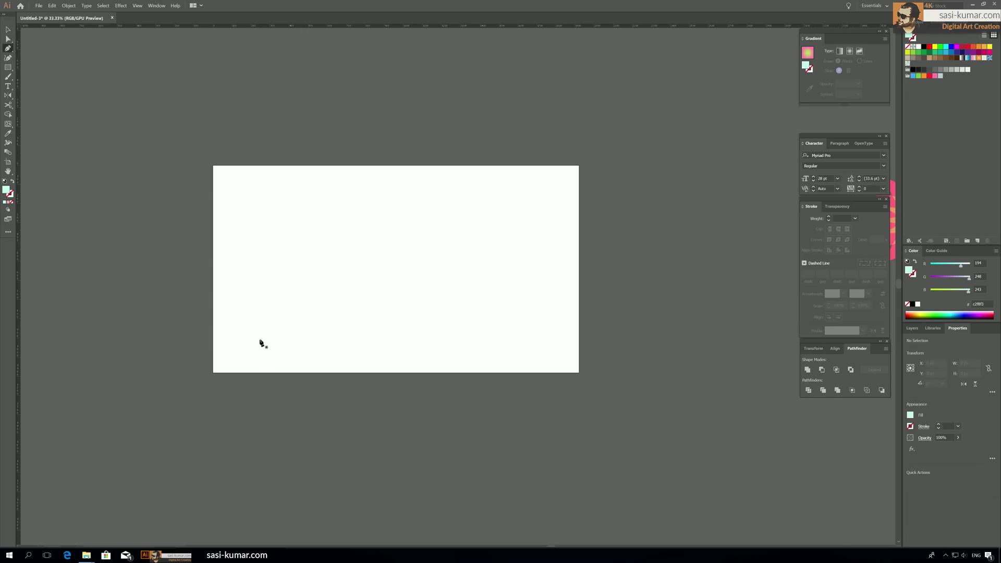
pyautogui.moveTo(386, 216); pyautogui.dragTo(399, 142)
pyautogui.click(430, 138)
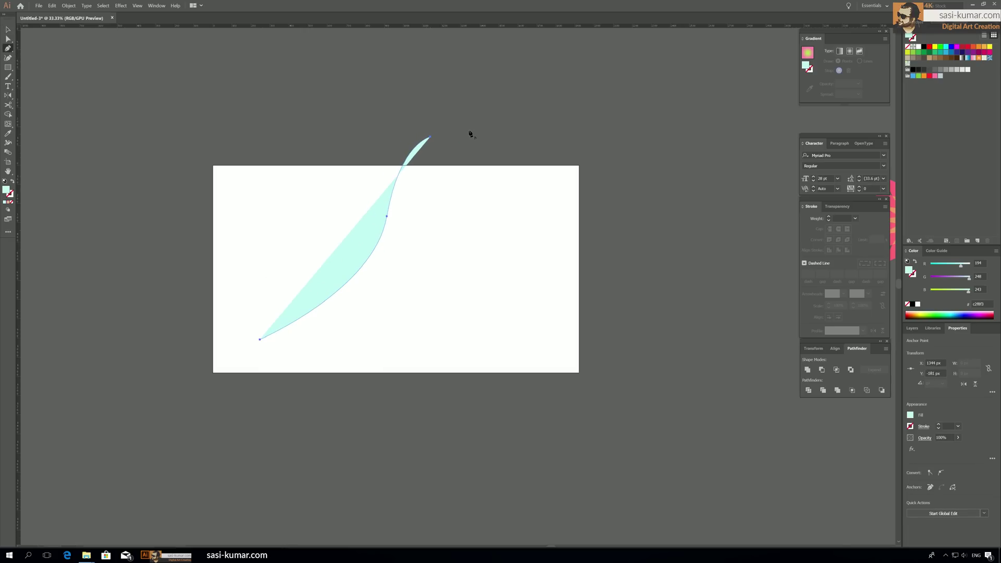
pyautogui.press('Escape')
# Step: Swap the curve's fill and stroke, leaving it unfilled, and set the stroke colour to a dark green
pyautogui.click(12, 182)
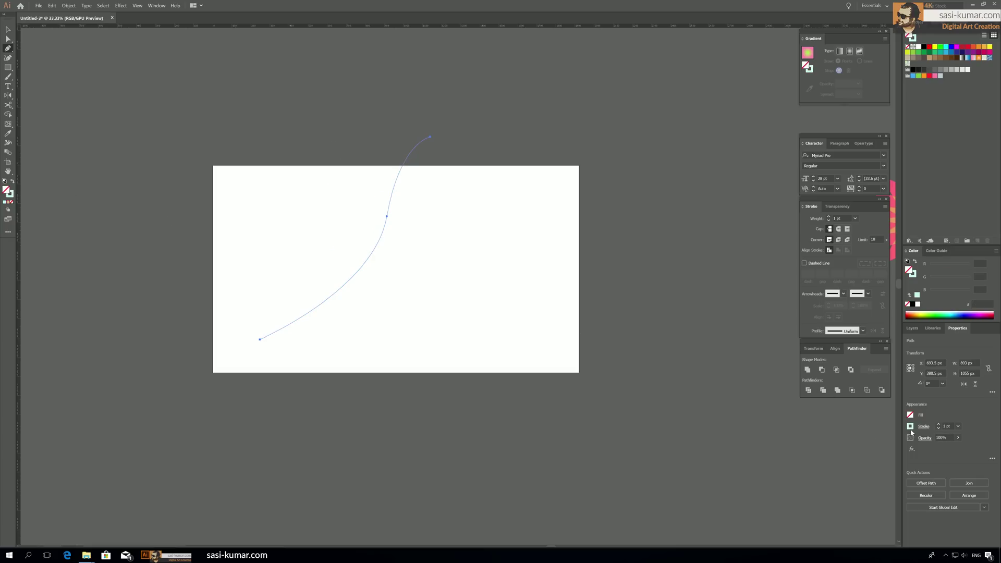
pyautogui.doubleClick(10, 195)
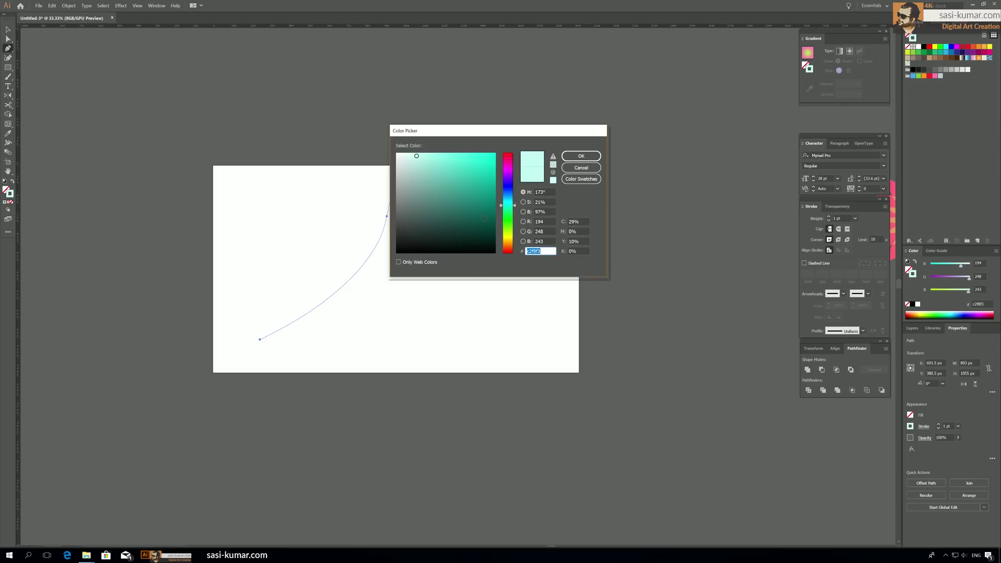
pyautogui.click(484, 219)
pyautogui.click(580, 156)
# Step: Move the dark green curve slightly down and to the left
pyautogui.click(429, 137)
pyautogui.press('v')
pyautogui.click(357, 354)
pyautogui.click(375, 255)
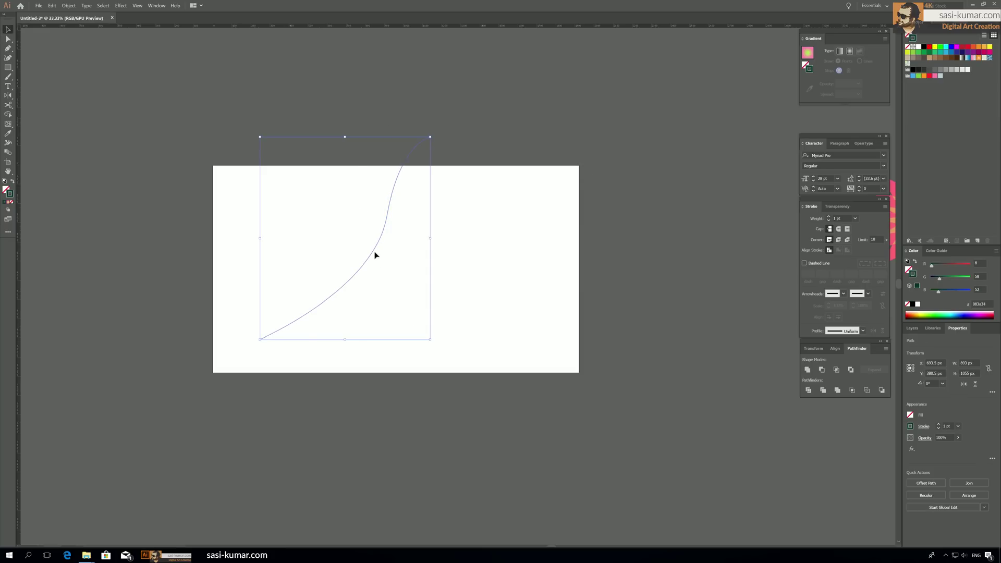
pyautogui.moveTo(373, 254); pyautogui.dragTo(362, 272)
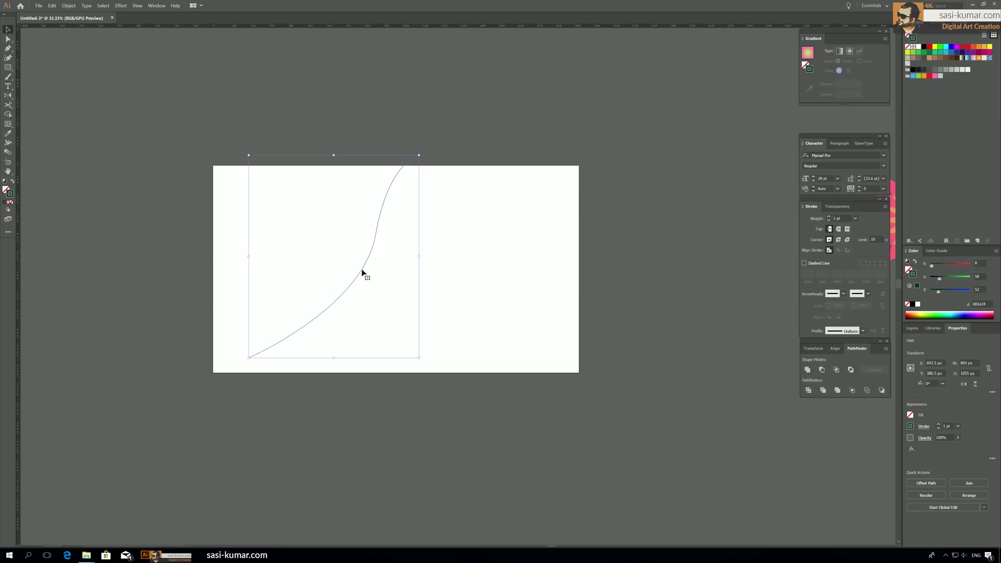
# Step: Vary the curve's stroke with the Width tool: swell the lower bend moderately, and the upper section and the part near the tip more strongly
pyautogui.click(8, 143)
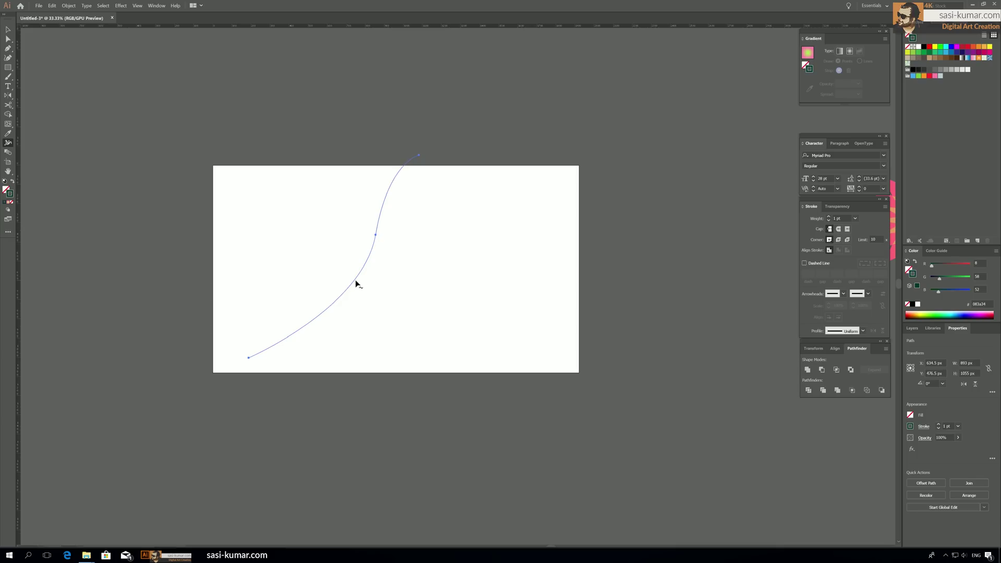
pyautogui.moveTo(356, 280); pyautogui.dragTo(389, 306)
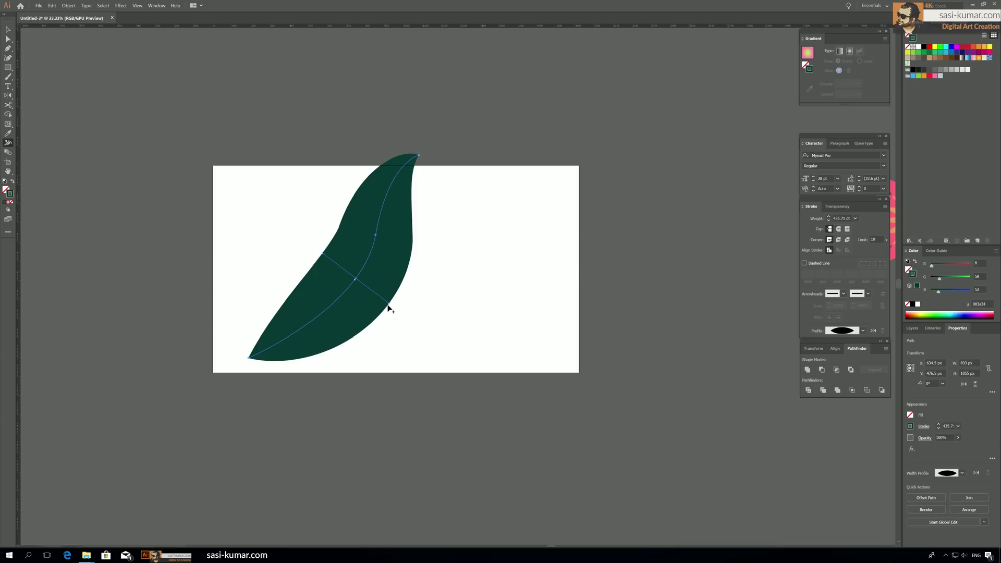
pyautogui.moveTo(388, 307); pyautogui.dragTo(367, 287)
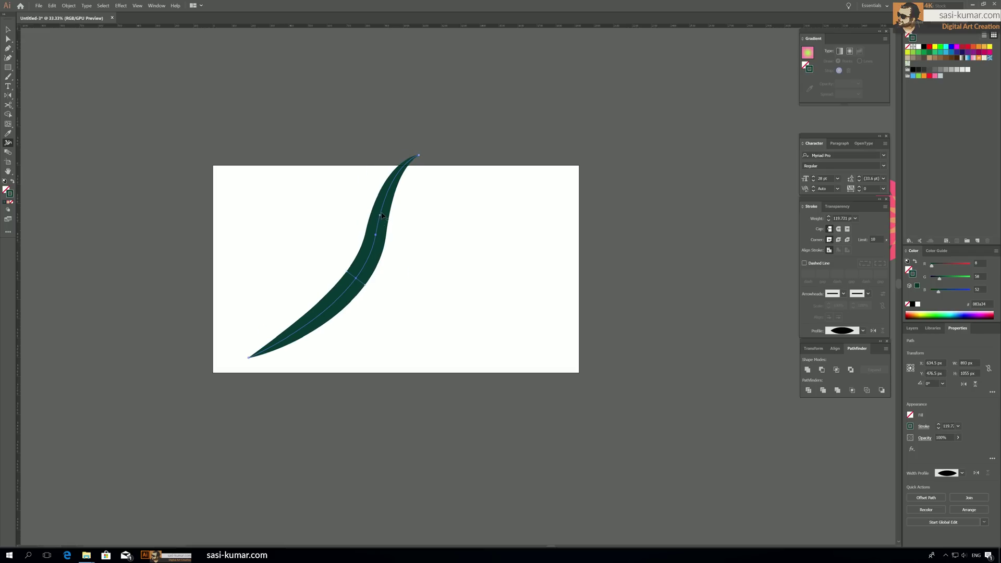
pyautogui.moveTo(381, 214); pyautogui.dragTo(403, 232)
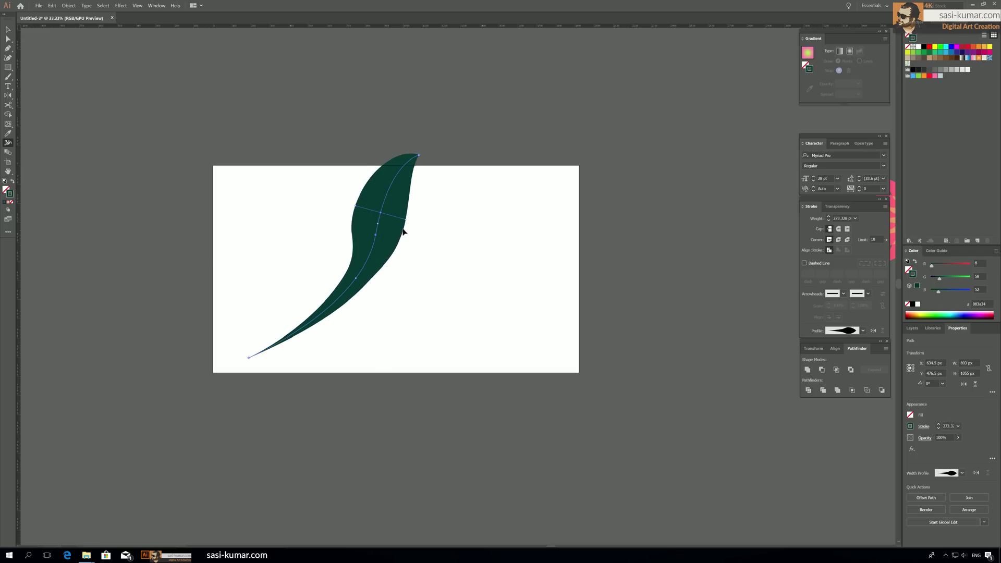
pyautogui.moveTo(400, 178); pyautogui.dragTo(427, 198)
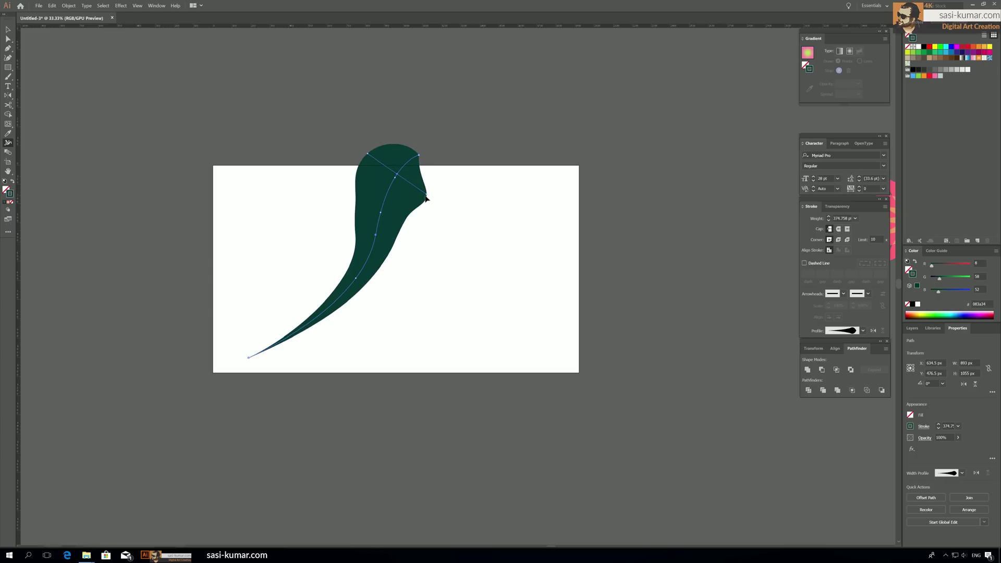
# Step: Delete the variable-width green curve
pyautogui.click(12, 30)
pyautogui.scroll(1, 397, 233)
pyautogui.scroll(-1, 396, 233)
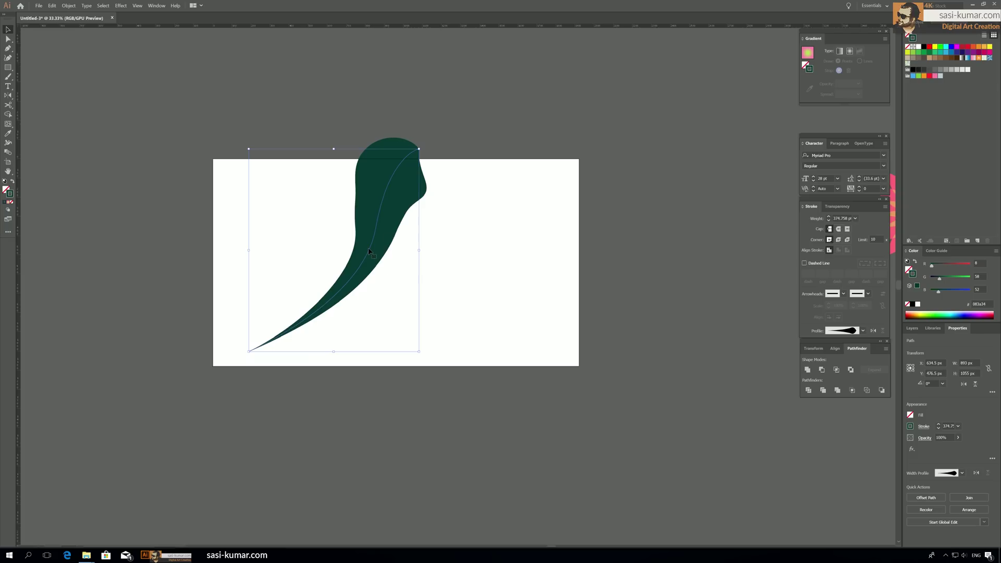
pyautogui.press('Delete')
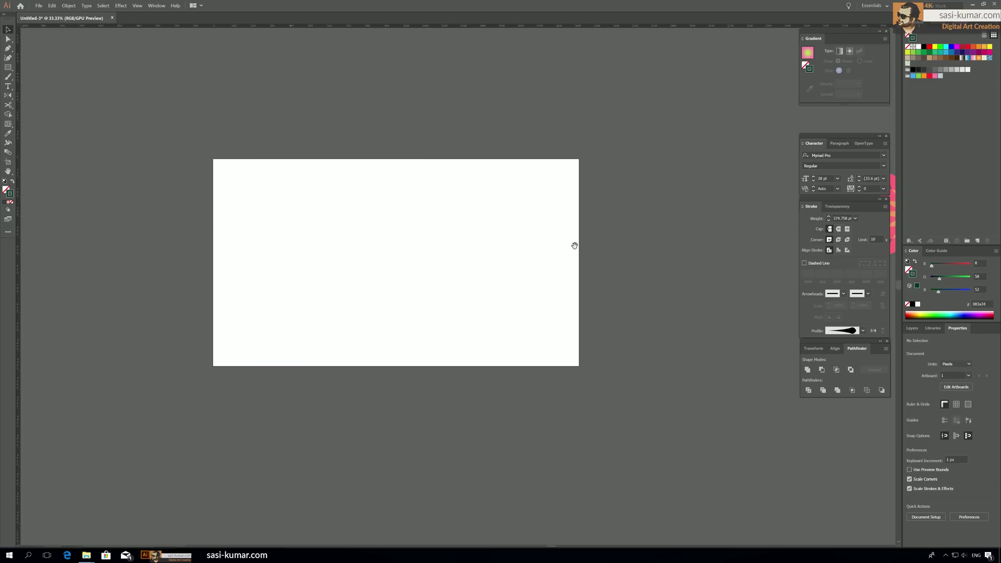
# Step: Move the medium and small flowers from the pasteboard onto the artboard
pyautogui.moveTo(570, 247); pyautogui.dragTo(302, 281)
pyautogui.click(712, 230)
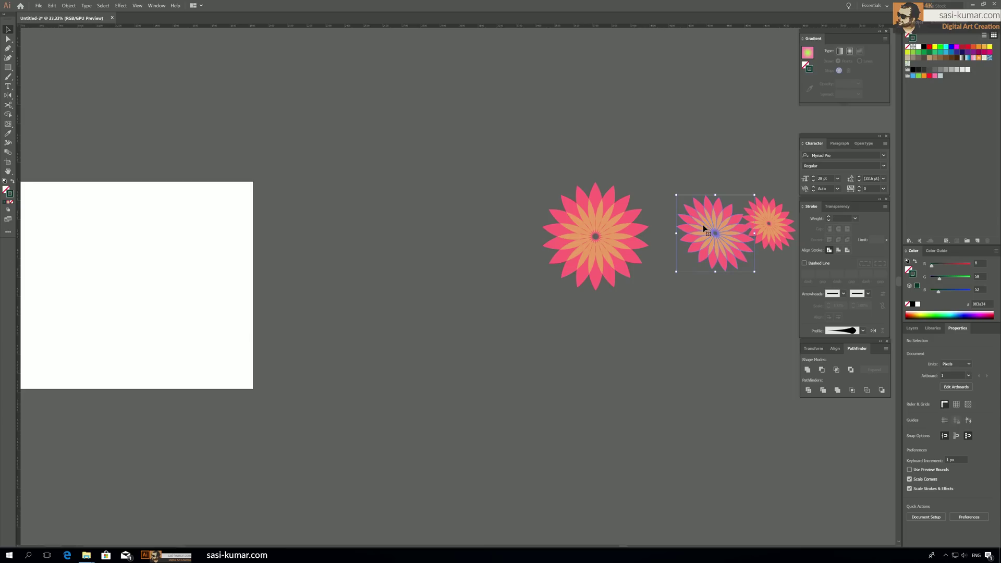
pyautogui.moveTo(783, 228); pyautogui.dragTo(198, 275)
pyautogui.moveTo(80, 279); pyautogui.dragTo(341, 252)
pyautogui.click(436, 233)
pyautogui.click(396, 299)
pyautogui.click(259, 253)
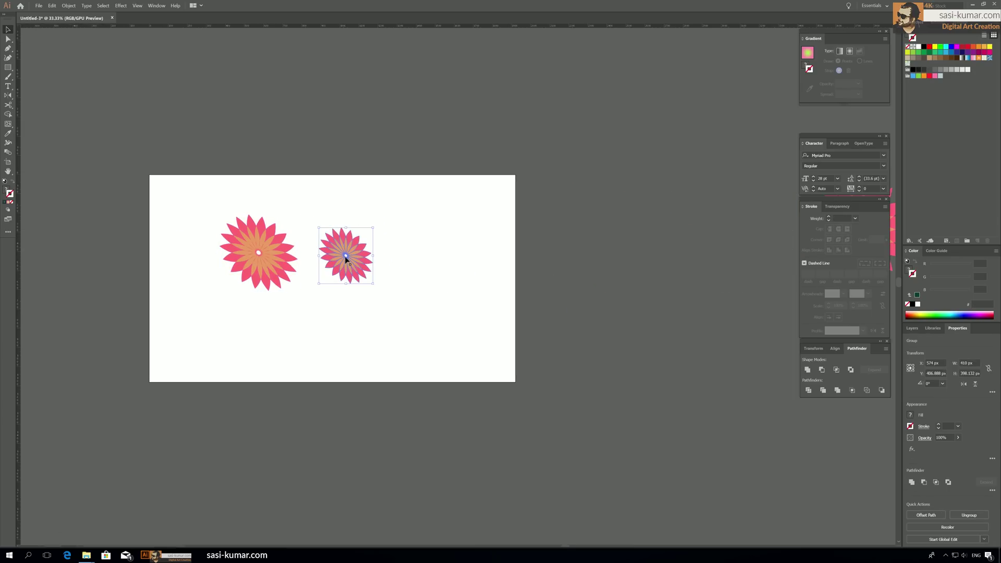
# Step: Reflect the small flower across the vertical axis
pyautogui.click(8, 96)
pyautogui.doubleClick(8, 96)
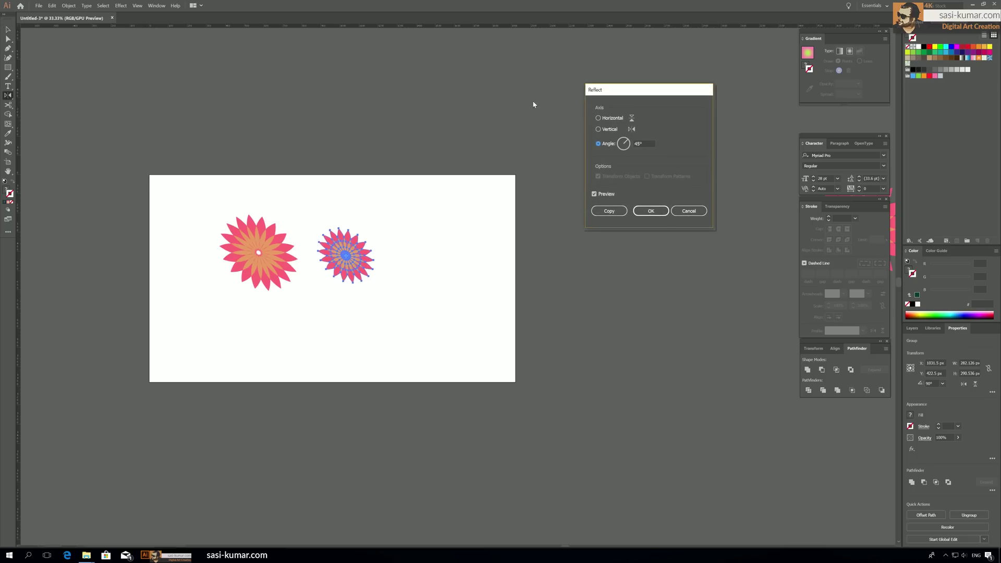
pyautogui.click(599, 130)
pyautogui.click(650, 210)
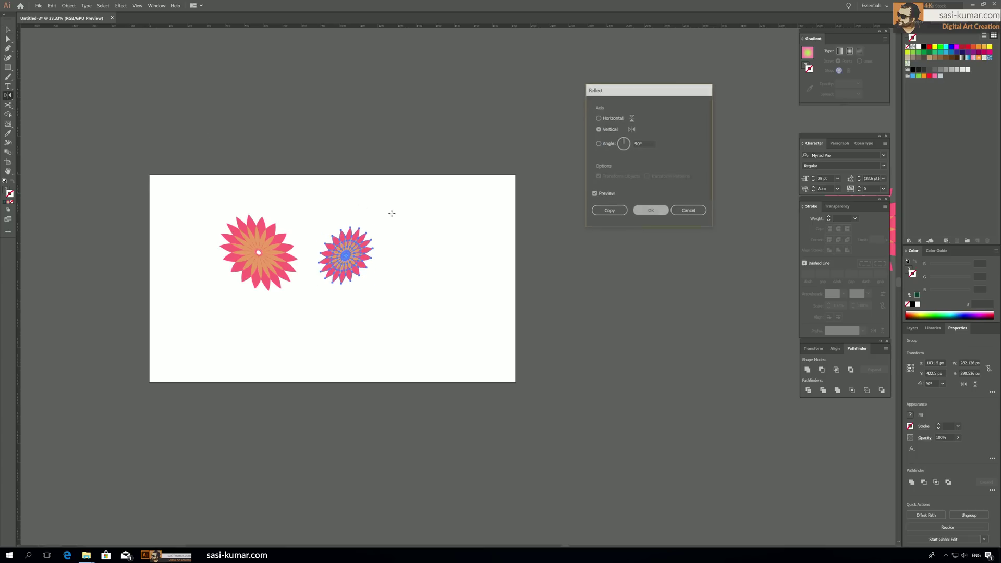
# Step: Arrange the two flowers, shifting the larger one up and right and the small one slightly lower beside it
pyautogui.click(8, 29)
pyautogui.click(377, 267)
pyautogui.moveTo(361, 252); pyautogui.dragTo(358, 266)
pyautogui.moveTo(248, 259)
pyautogui.mouseDown()
pyautogui.moveTo(264, 241)
pyautogui.moveTo(259, 248)
pyautogui.mouseUp()
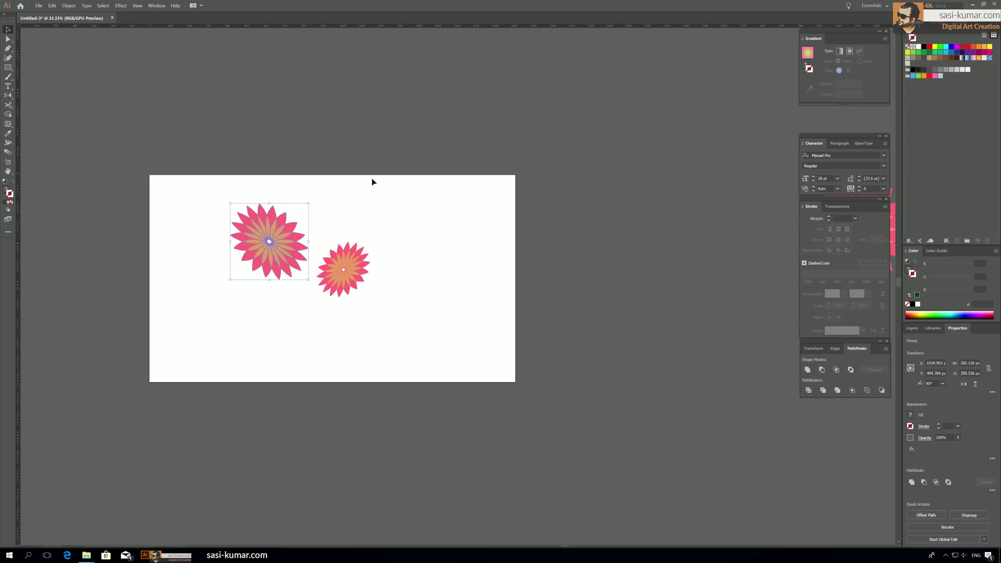
pyautogui.click(342, 267)
pyautogui.moveTo(342, 267); pyautogui.dragTo(340, 262)
pyautogui.click(58, 176)
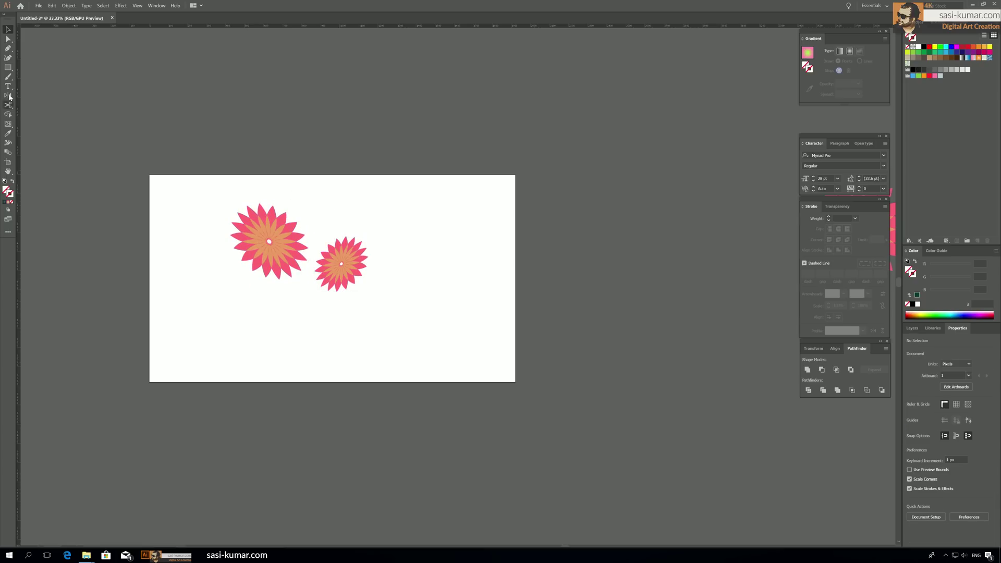
# Step: Draw a curved stem with the Pen tool from the larger flower's base down past the artboard's lower edge
pyautogui.click(8, 48)
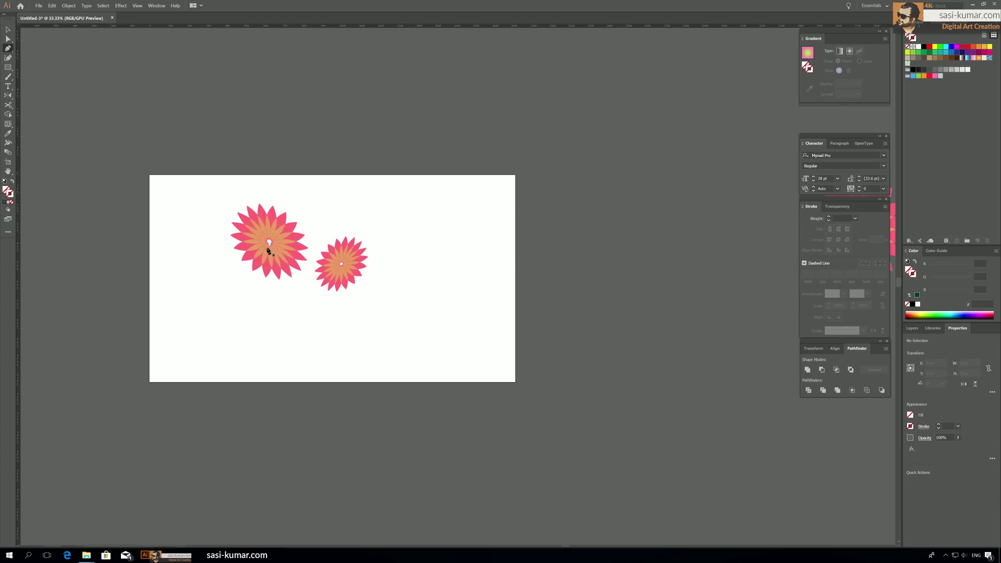
pyautogui.click(261, 270)
pyautogui.moveTo(287, 322); pyautogui.dragTo(323, 345)
pyautogui.moveTo(382, 441); pyautogui.dragTo(391, 516)
pyautogui.press('Escape')
# Step: Draw a second, shorter curved stem from the small flower's base down to near the long stem, undoing the surplus point
pyautogui.click(350, 286)
pyautogui.click(347, 326)
pyautogui.click(342, 349)
pyautogui.click(368, 374)
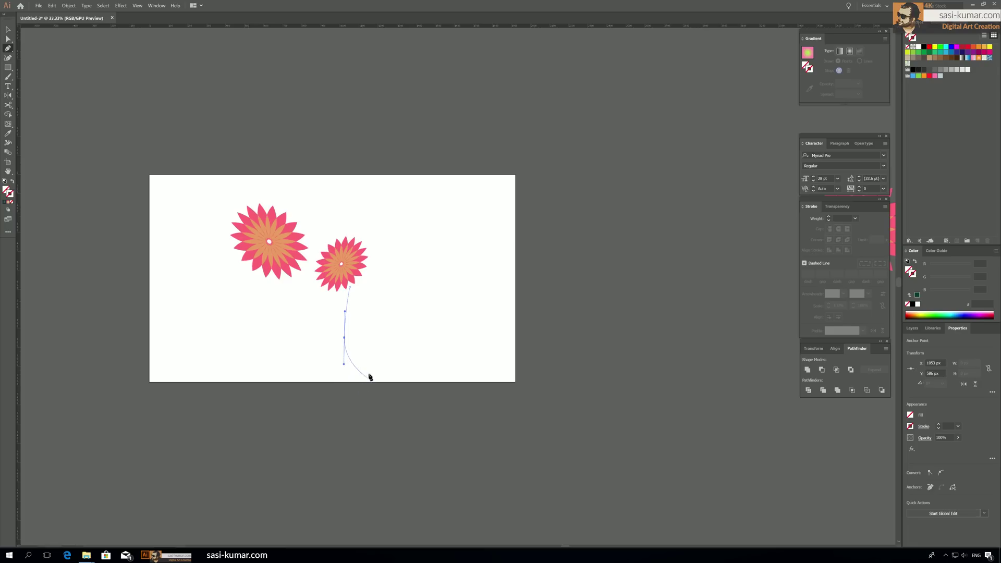
pyautogui.click(407, 346)
pyautogui.hotkey('ctrl', 'z')
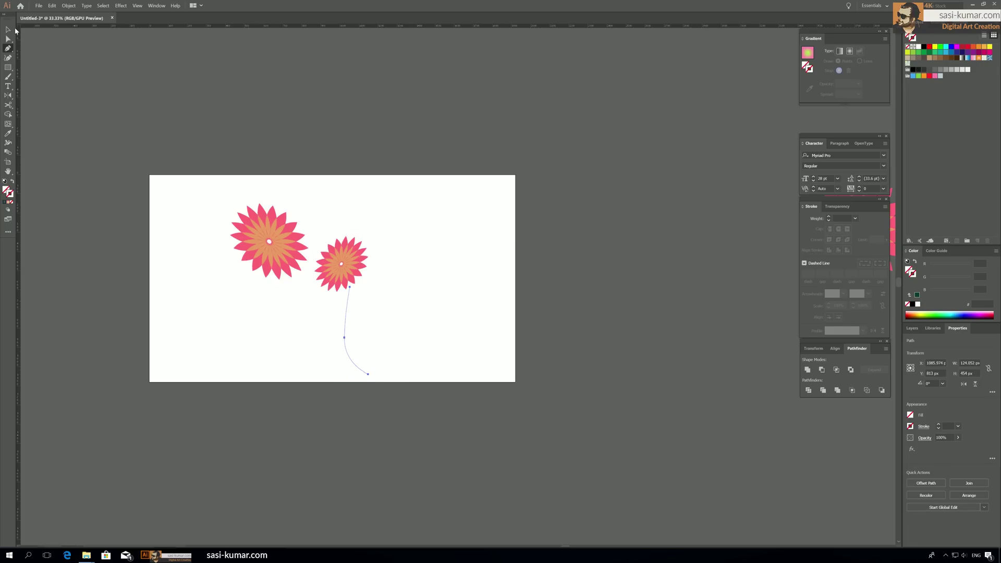
# Step: Give both stems a green 2b6604 stroke with a weight of 4 pt
pyautogui.press('v')
pyautogui.moveTo(400, 316); pyautogui.dragTo(187, 392)
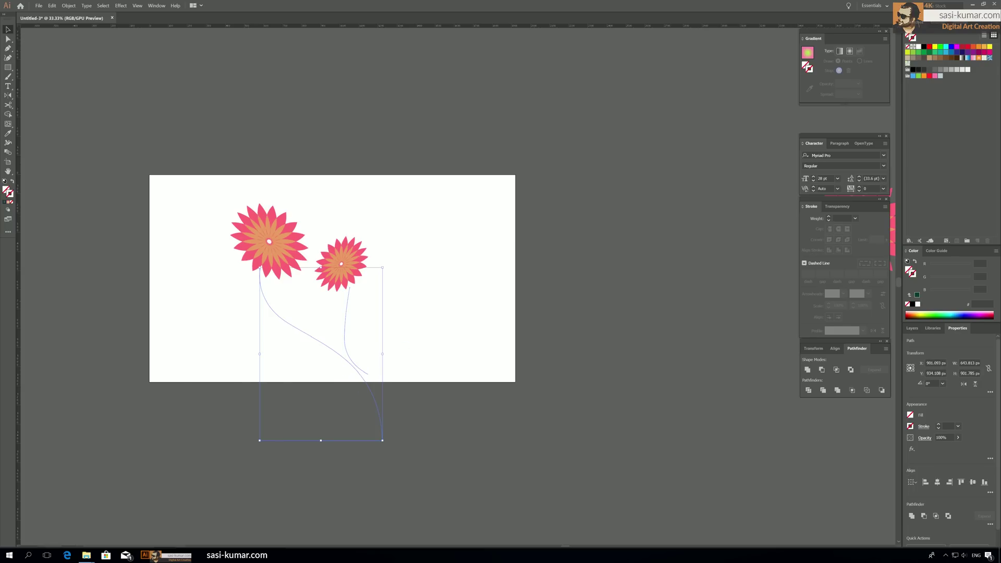
pyautogui.doubleClick(9, 193)
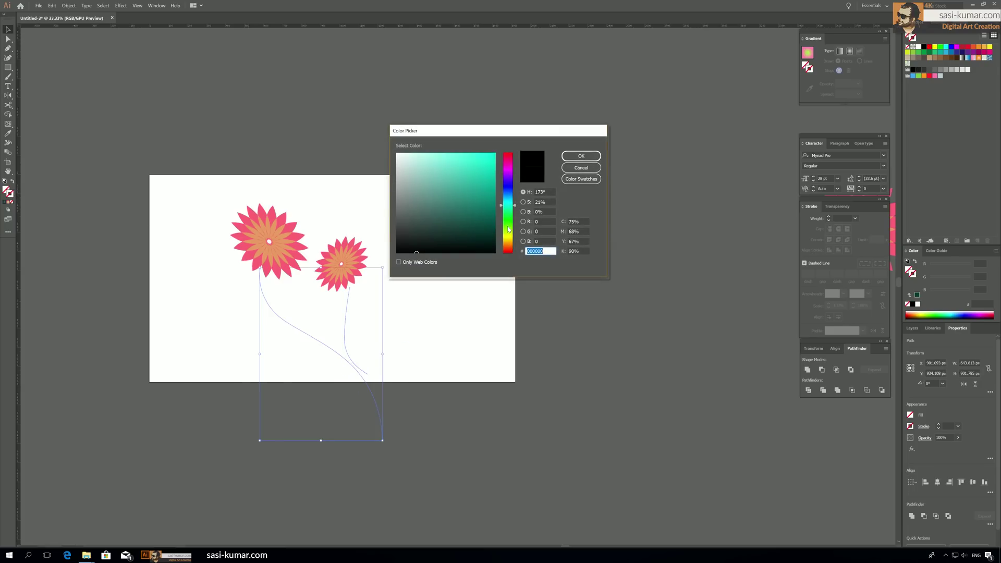
pyautogui.write('2b6604')
pyautogui.click(581, 156)
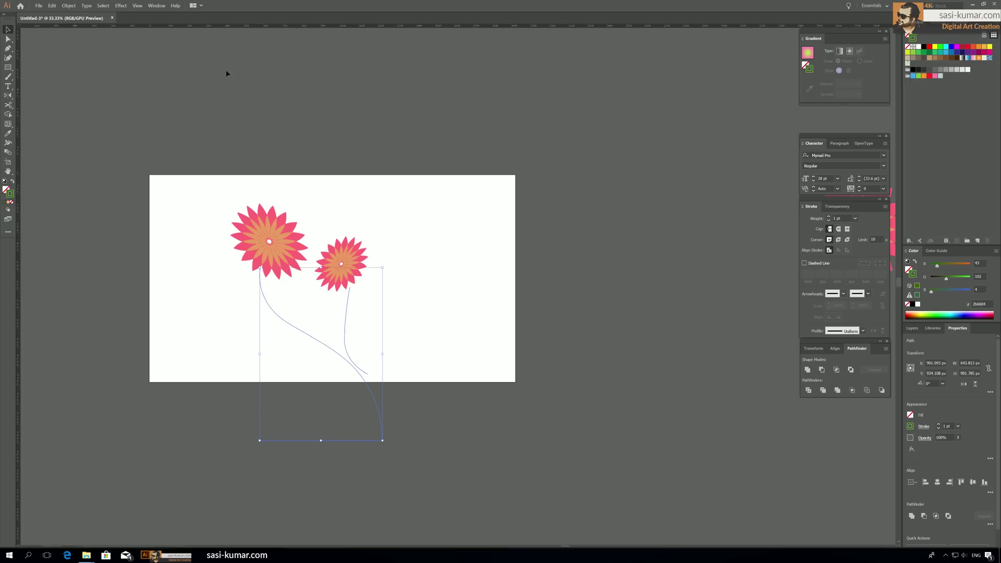
pyautogui.click(939, 425)
pyautogui.click(939, 425)
pyautogui.click(939, 425)
# Step: Move the short stem's lower end point left onto the long stem with the Direct Selection tool
pyautogui.click(8, 38)
pyautogui.click(391, 368)
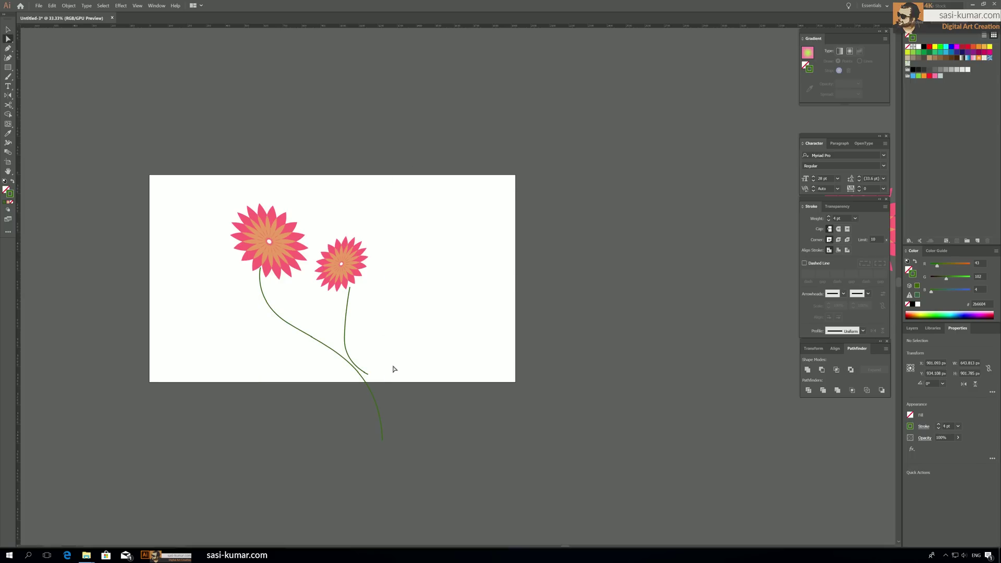
pyautogui.moveTo(368, 374); pyautogui.dragTo(361, 375)
pyautogui.click(388, 354)
# Step: Bend the short stem's upper part to the right by shifting the upper handle of its middle anchor point
pyautogui.click(348, 341)
pyautogui.click(343, 363)
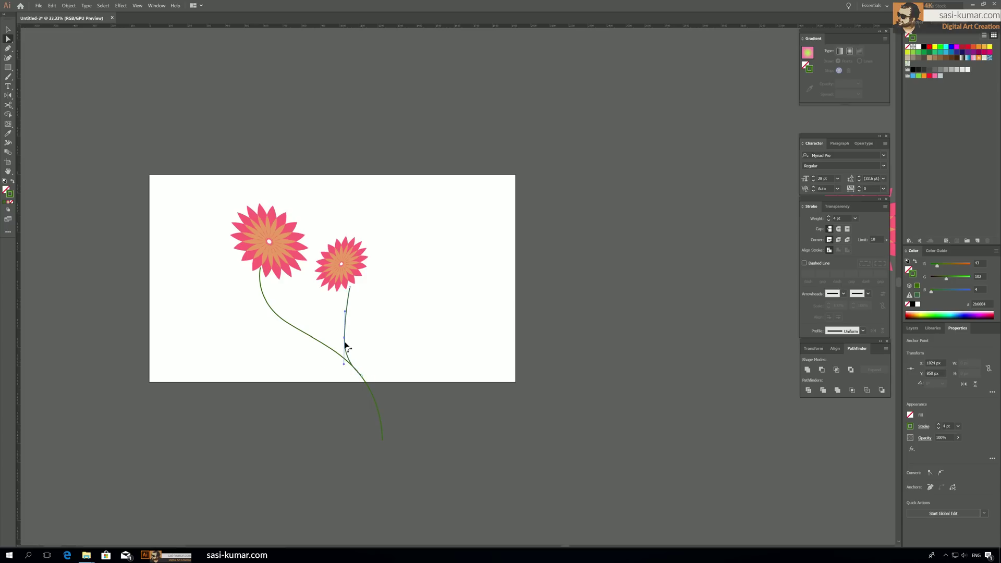
pyautogui.click(346, 360)
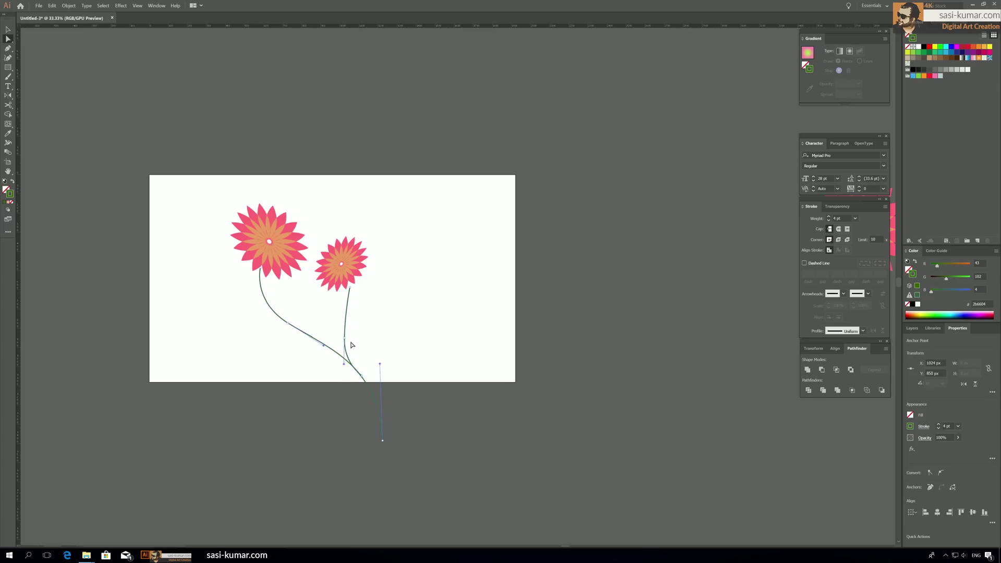
pyautogui.click(344, 339)
pyautogui.click(345, 314)
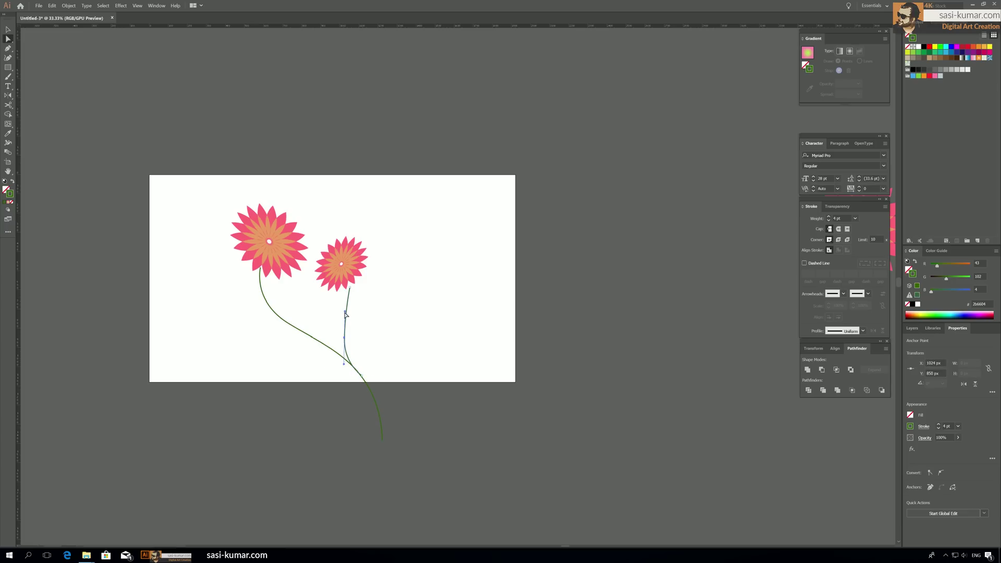
pyautogui.moveTo(345, 313); pyautogui.dragTo(364, 313)
pyautogui.click(451, 286)
# Step: Flare the long stem's flower end to about 54 pt with the Width tool and narrow it again just below
pyautogui.click(8, 29)
pyautogui.click(286, 324)
pyautogui.hotkey('ctrl', '1')
pyautogui.moveTo(325, 339); pyautogui.dragTo(354, 462)
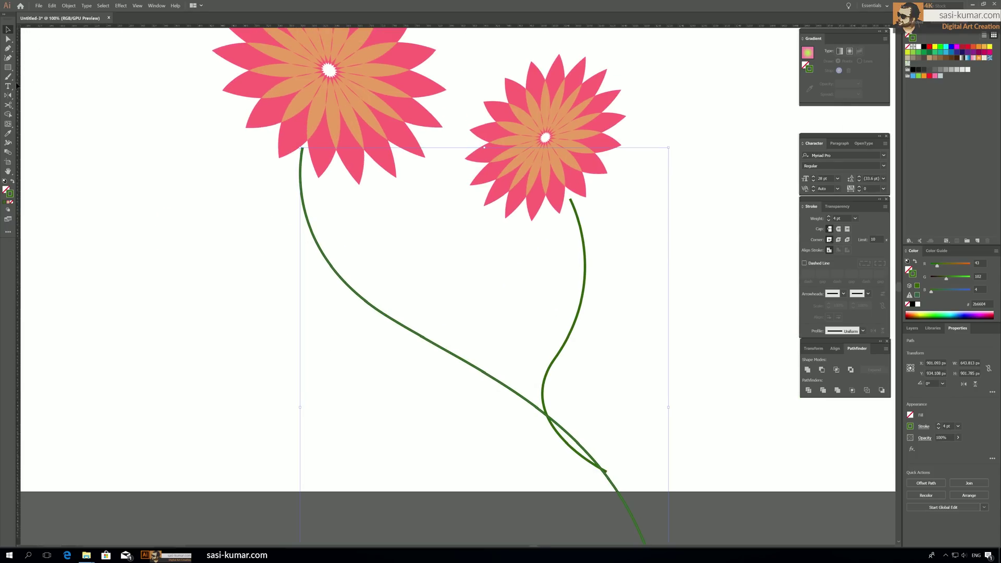
pyautogui.click(10, 142)
pyautogui.moveTo(302, 150); pyautogui.dragTo(318, 148)
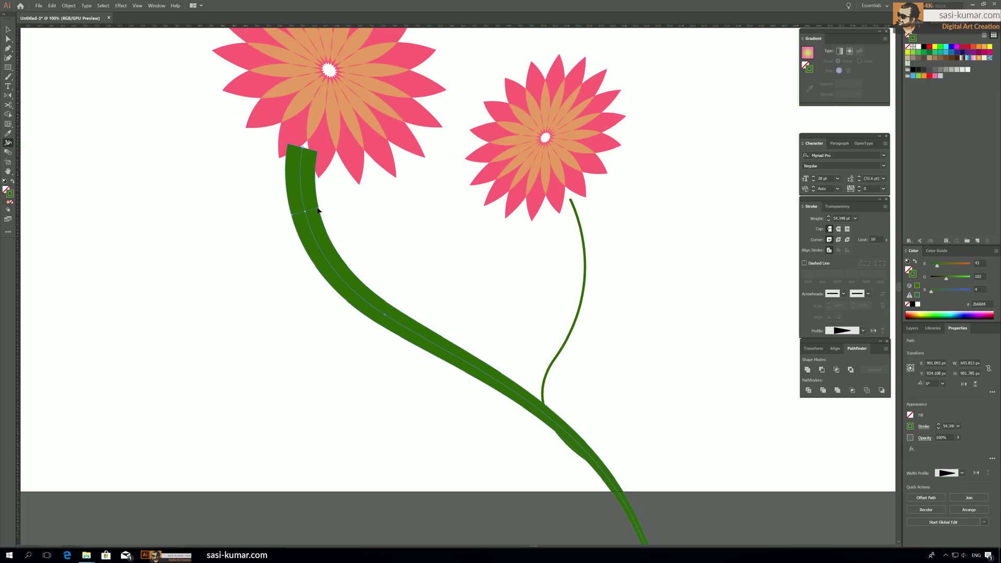
pyautogui.moveTo(305, 205); pyautogui.dragTo(307, 208)
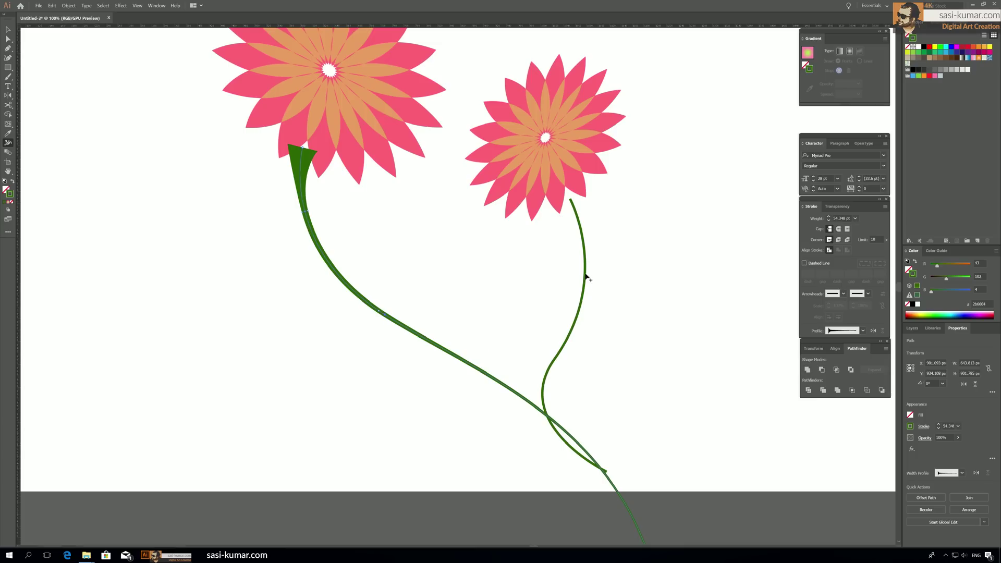
# Step: Flare the short stem's flower end with the Width tool, and thicken the long stem, widening its flower end to about 130 pt
pyautogui.moveTo(587, 239)
pyautogui.mouseDown()
pyautogui.moveTo(576, 201)
pyautogui.moveTo(587, 200)
pyautogui.mouseUp()
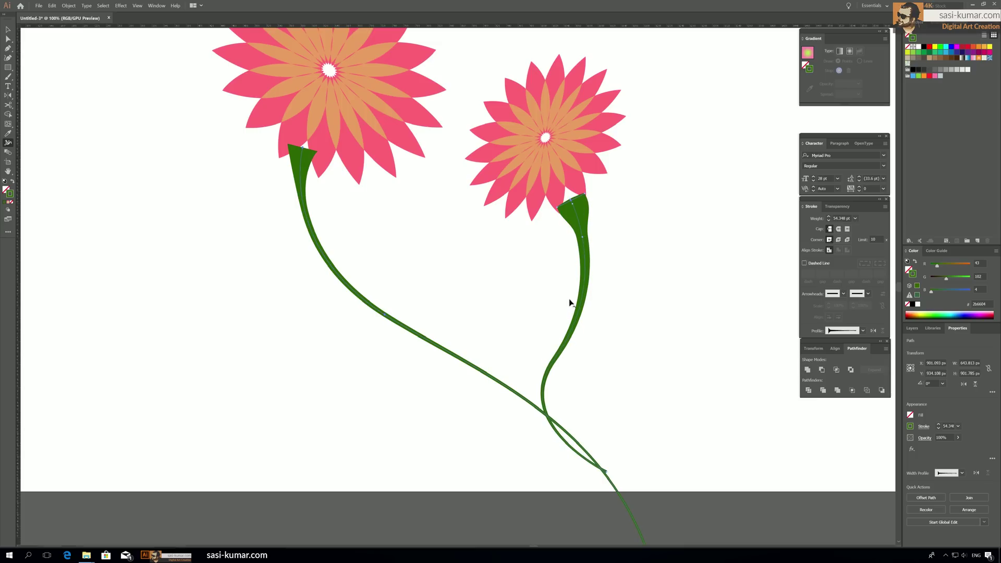
pyautogui.scroll(-3, 568, 308)
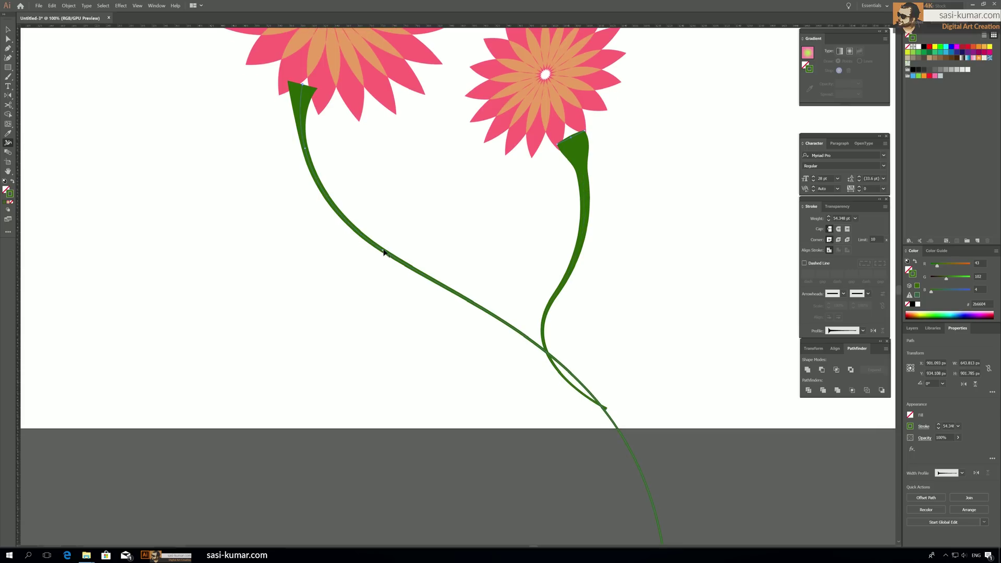
pyautogui.moveTo(386, 252); pyautogui.dragTo(389, 246)
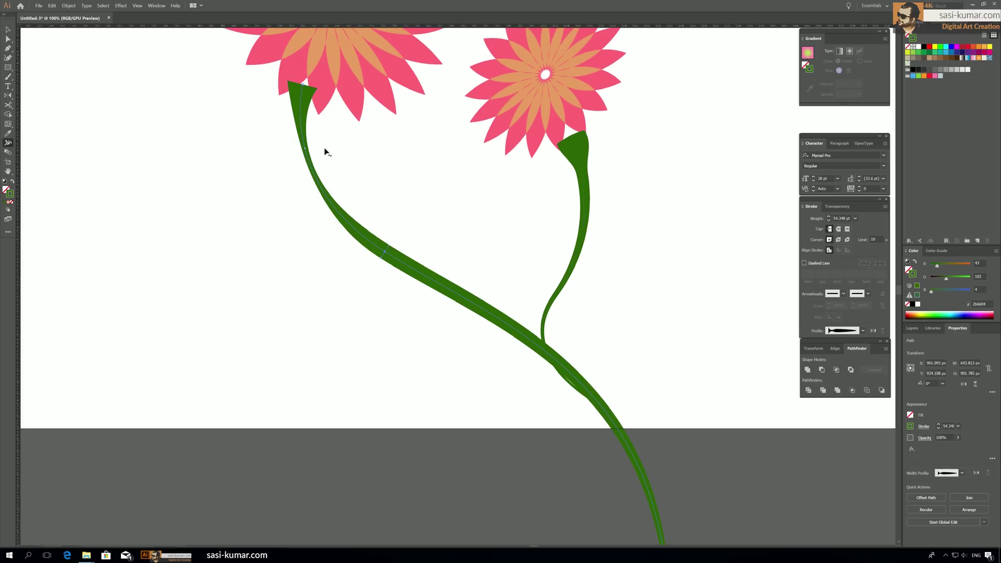
pyautogui.moveTo(306, 151); pyautogui.dragTo(320, 152)
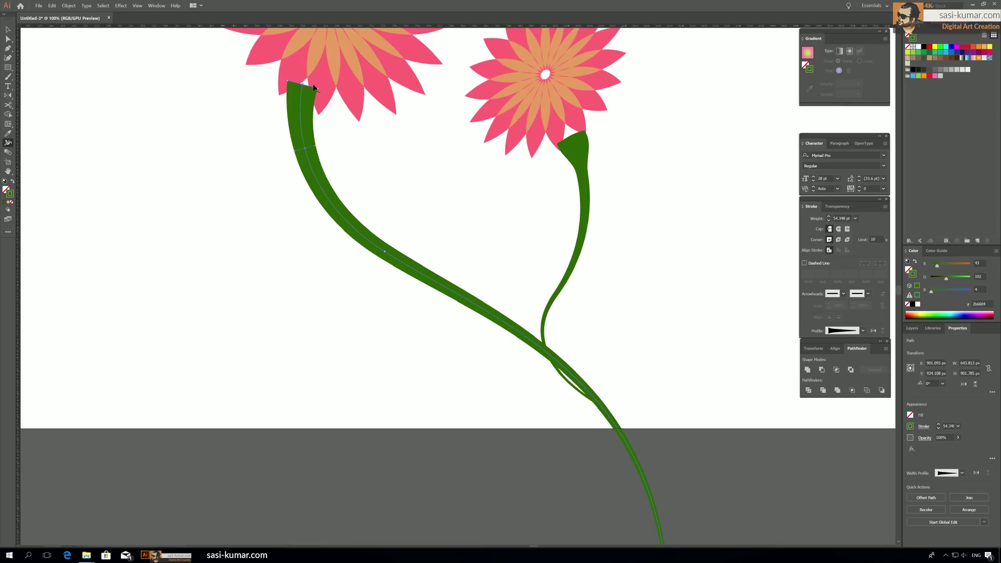
pyautogui.moveTo(318, 91); pyautogui.dragTo(339, 97)
pyautogui.scroll(3, 140, 167)
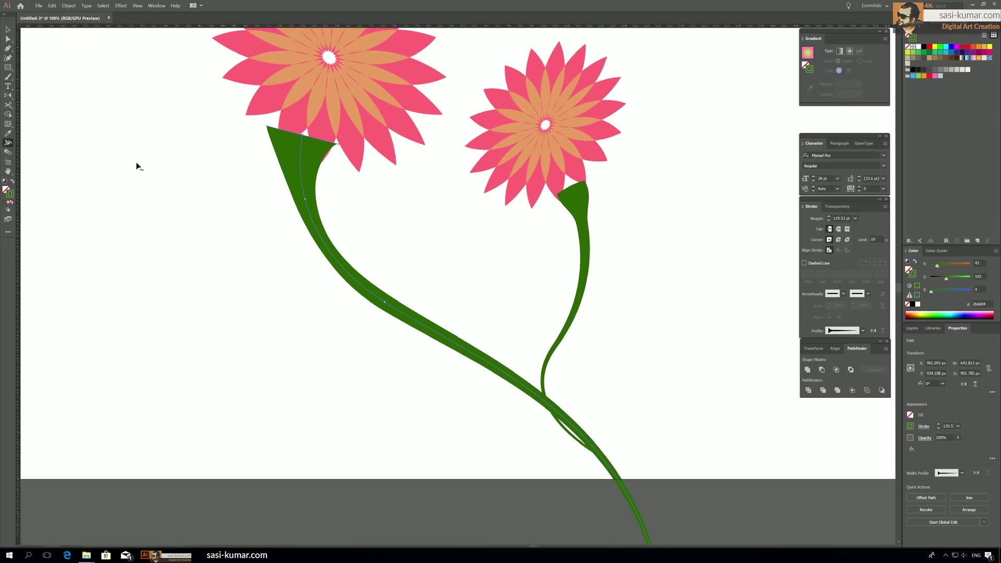
# Step: Bring the large and small flowers to the front so they overlap the stem ends
pyautogui.press('v')
pyautogui.click(145, 134)
pyautogui.click(368, 32)
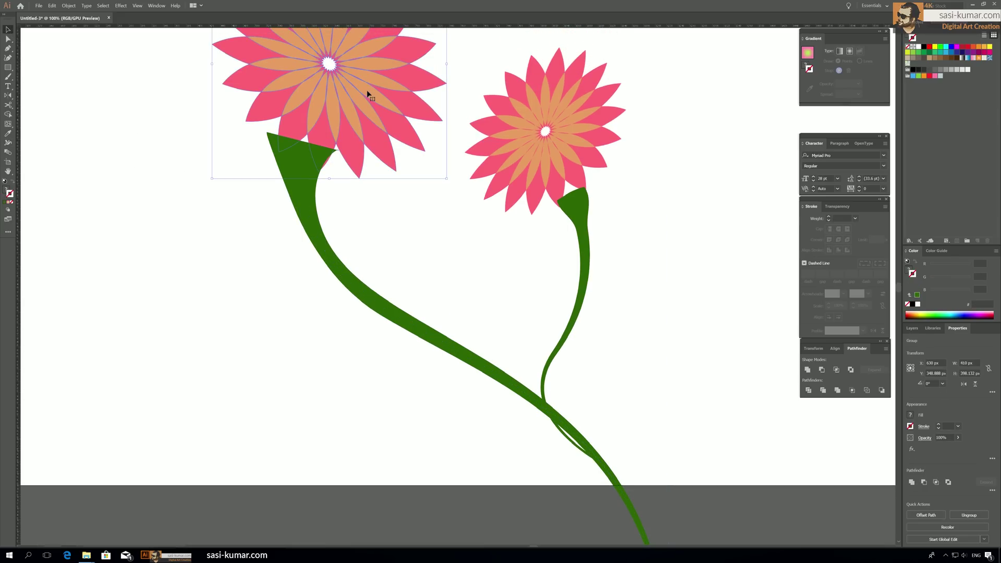
pyautogui.keyDown('shift'); pyautogui.click(564, 146); pyautogui.keyUp('shift')
pyautogui.scroll(3, 491, 292)
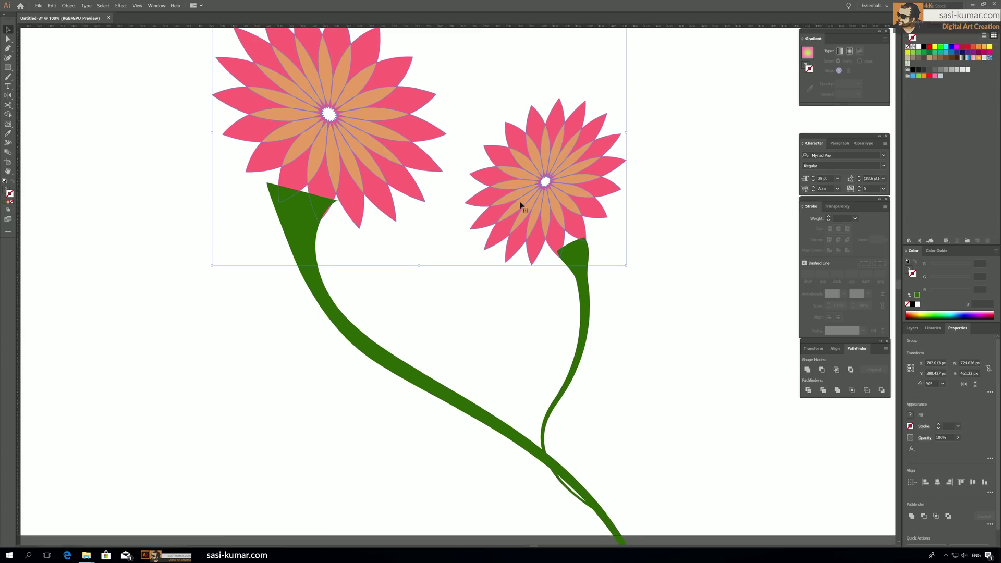
pyautogui.rightClick(545, 192)
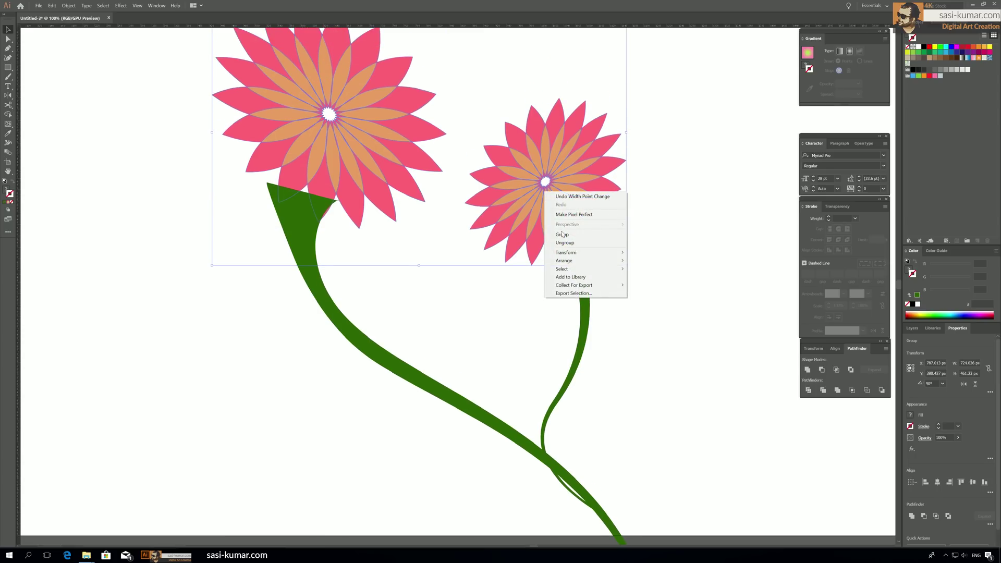
pyautogui.moveTo(607, 263)
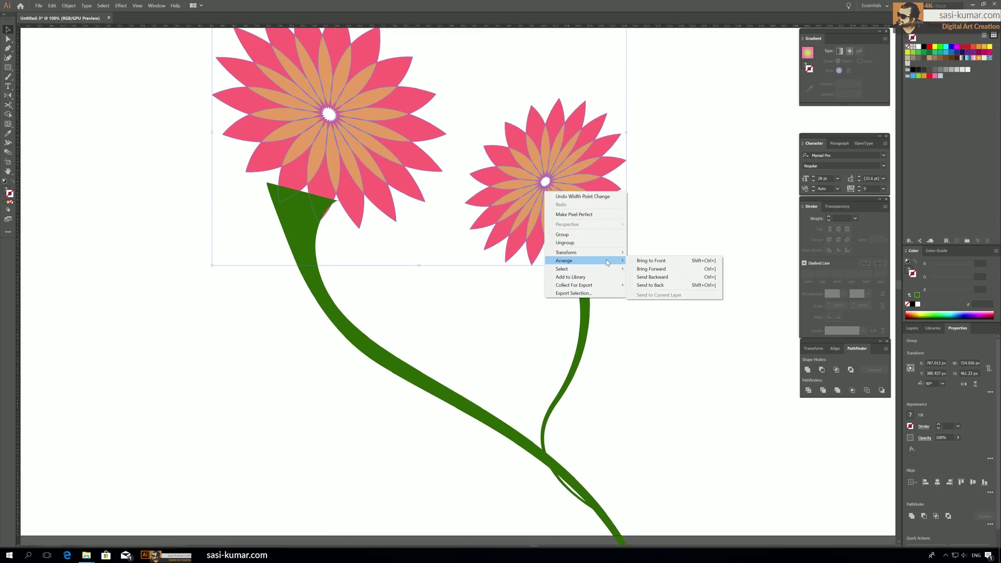
pyautogui.click(652, 260)
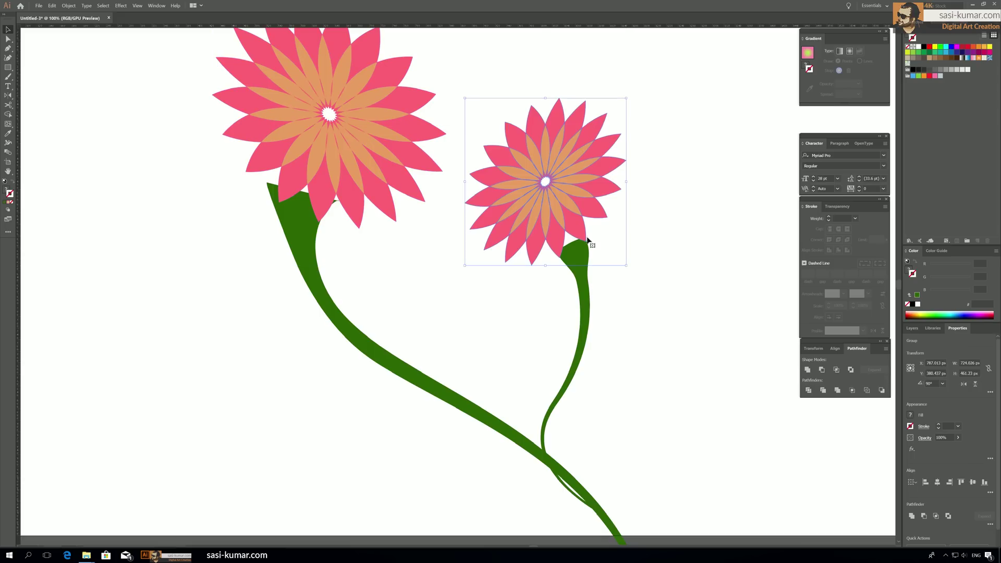
# Step: Move both flowers slightly down so their petals cover the flared stem ends
pyautogui.click(547, 181)
pyautogui.click(568, 246)
pyautogui.moveTo(550, 186); pyautogui.dragTo(577, 245)
pyautogui.click(328, 135)
pyautogui.moveTo(335, 128); pyautogui.dragTo(329, 149)
pyautogui.click(572, 252)
pyautogui.moveTo(572, 253); pyautogui.dragTo(557, 210)
pyautogui.click(704, 284)
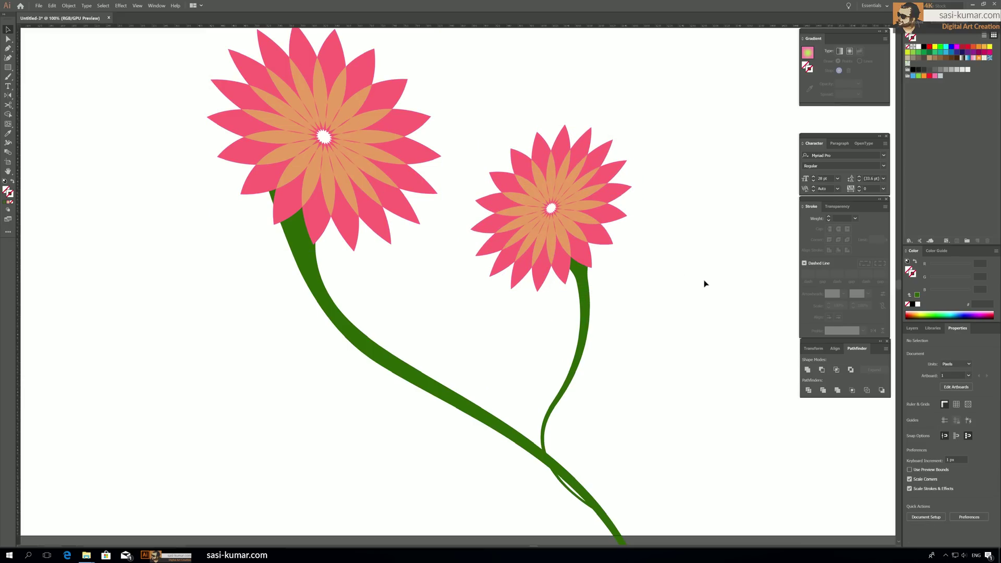
# Step: Examine the whole flower composition on the artboard together with the spare flower beside it
pyautogui.hotkey('ctrl', '-')
pyautogui.hotkey('ctrl', '-')
pyautogui.hotkey('ctrl', '-')
pyautogui.hotkey('ctrl', '-')
pyautogui.hotkey('ctrl', '-')
pyautogui.hotkey('ctrl', '-')
pyautogui.hotkey('ctrl', '-')
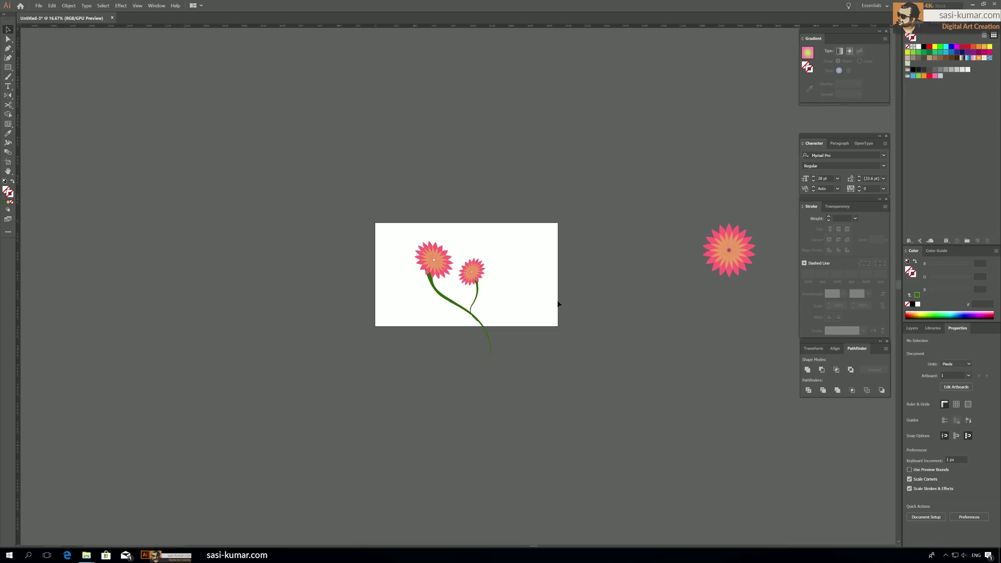
pyautogui.hotkey('ctrl', '+')
pyautogui.hotkey('ctrl', '+')
pyautogui.hotkey('ctrl', '+')
pyautogui.hotkey('ctrl', '+')
pyautogui.hotkey('ctrl', '+')
pyautogui.hotkey('ctrl', '+')
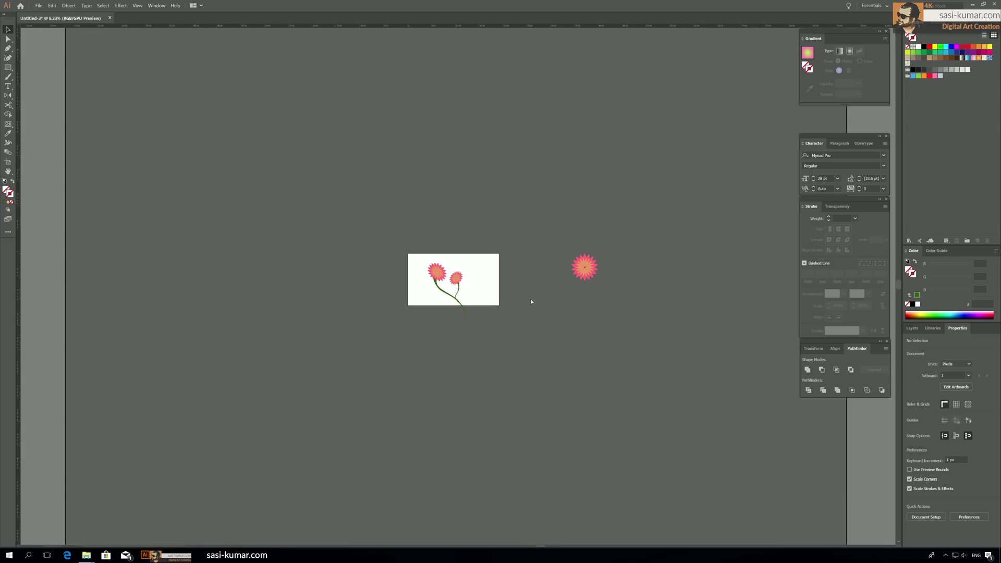
# Step: Shear the large flower along the vertical axis with a shear angle of 346°
pyautogui.click(359, 218)
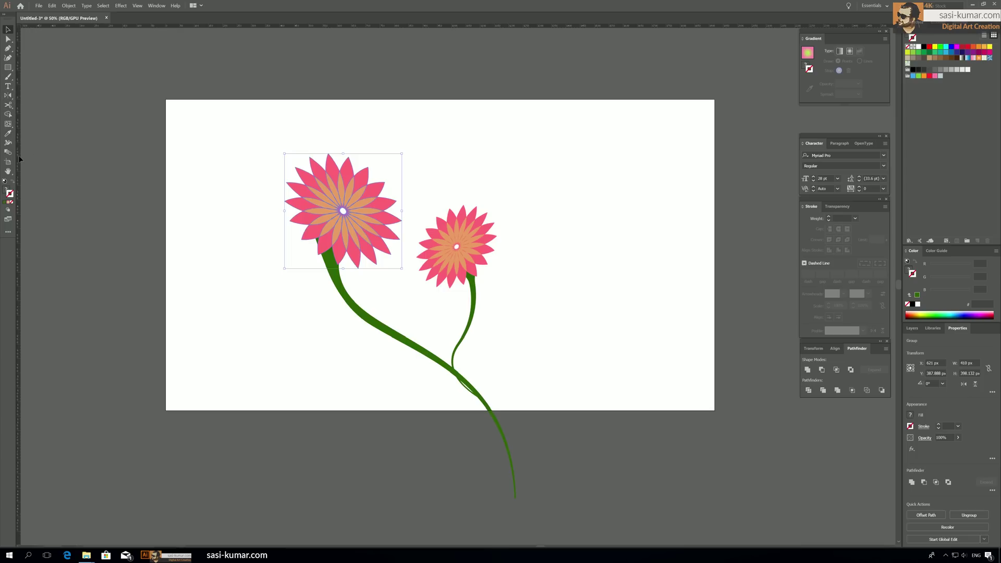
pyautogui.click(8, 95)
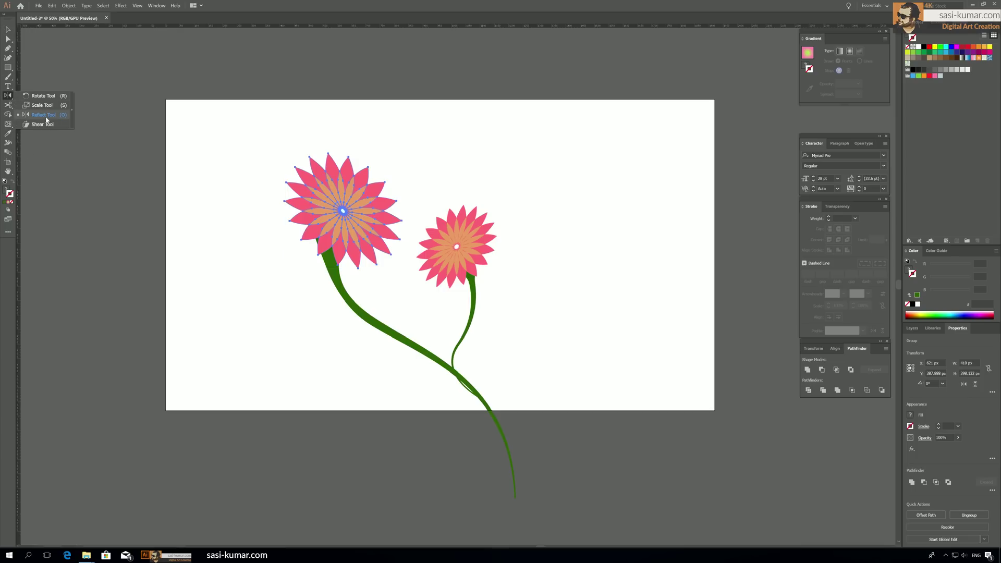
pyautogui.click(47, 124)
pyautogui.doubleClick(8, 95)
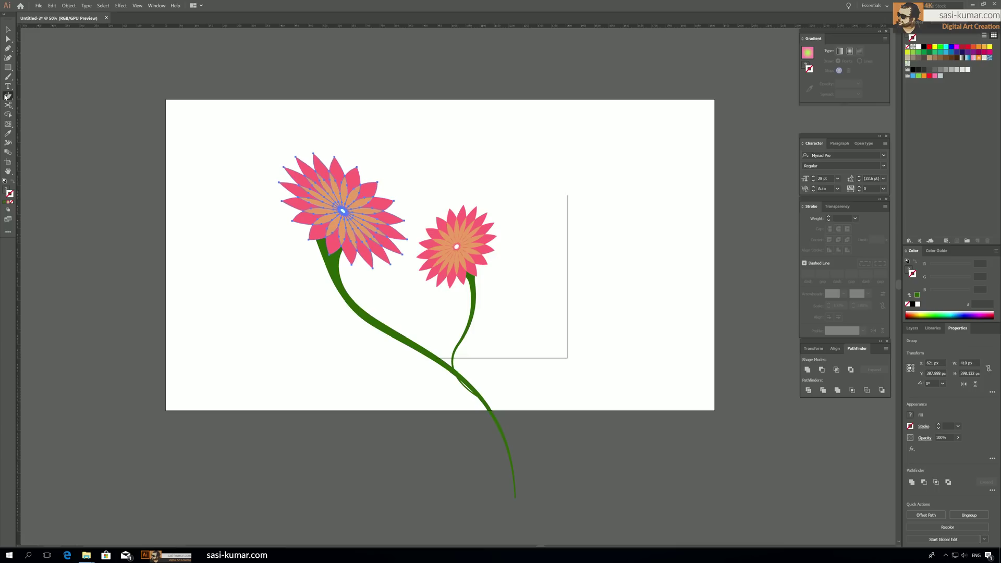
pyautogui.click(461, 257)
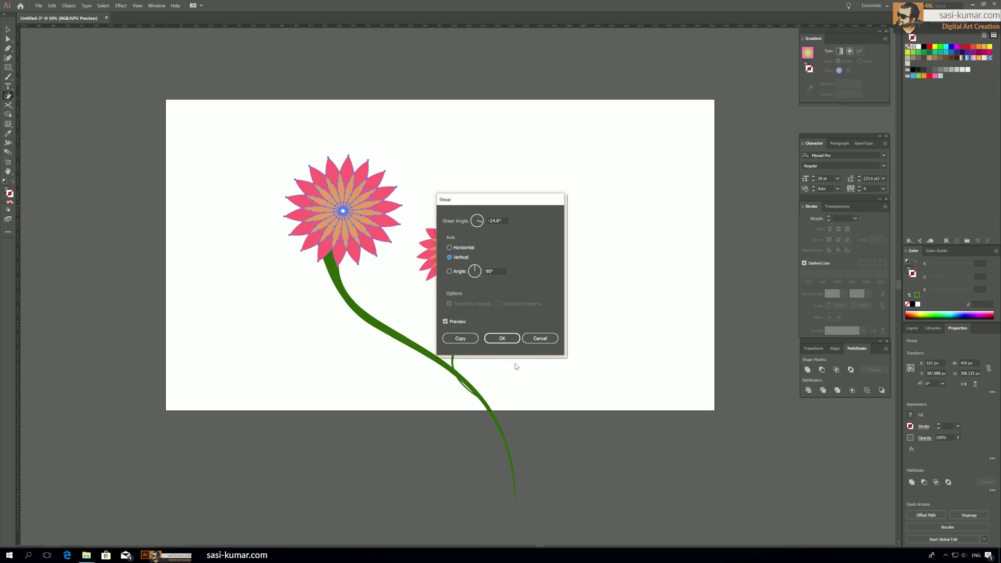
pyautogui.click(479, 224)
pyautogui.click(480, 224)
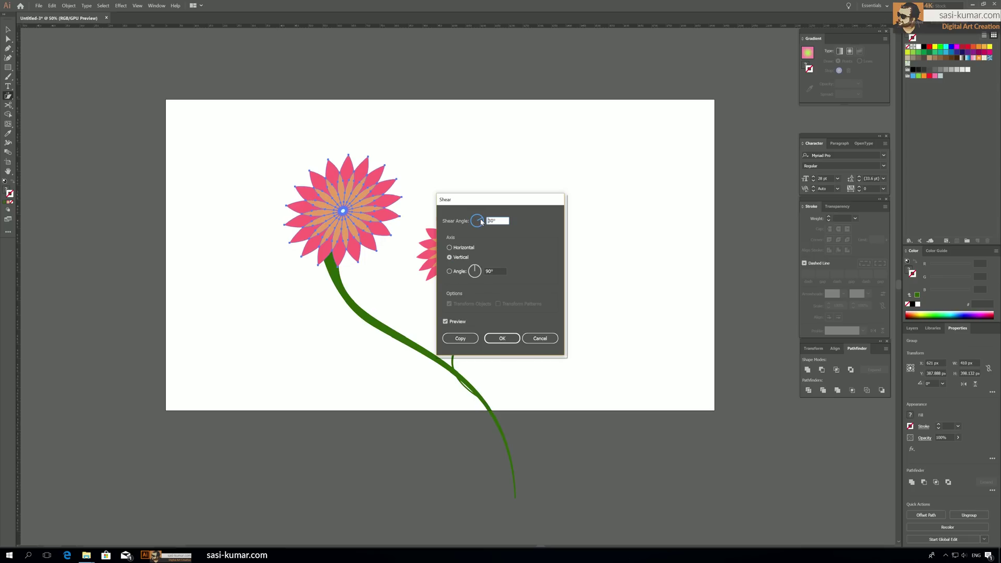
pyautogui.click(481, 223)
pyautogui.moveTo(480, 221); pyautogui.dragTo(483, 226)
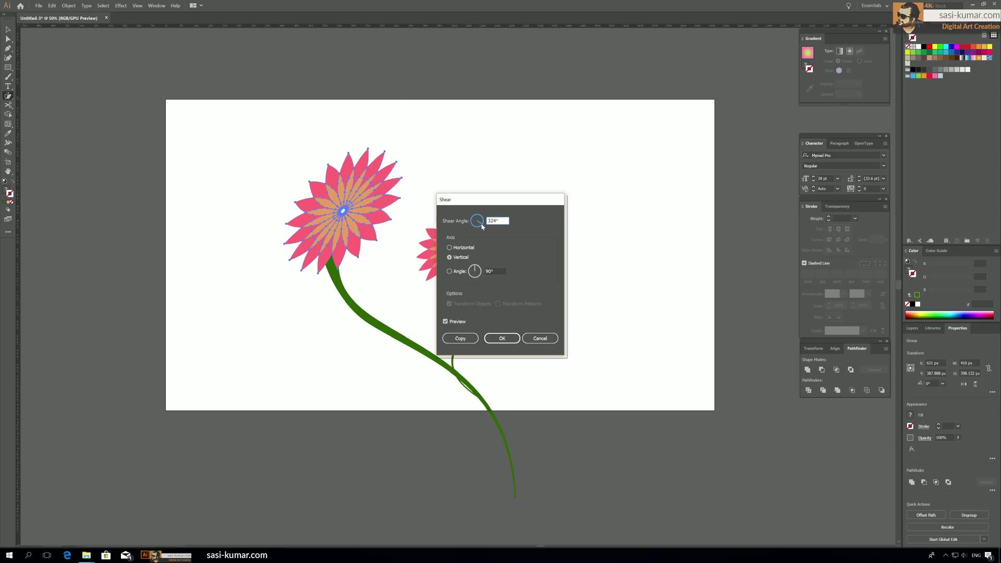
pyautogui.moveTo(483, 224); pyautogui.dragTo(485, 226)
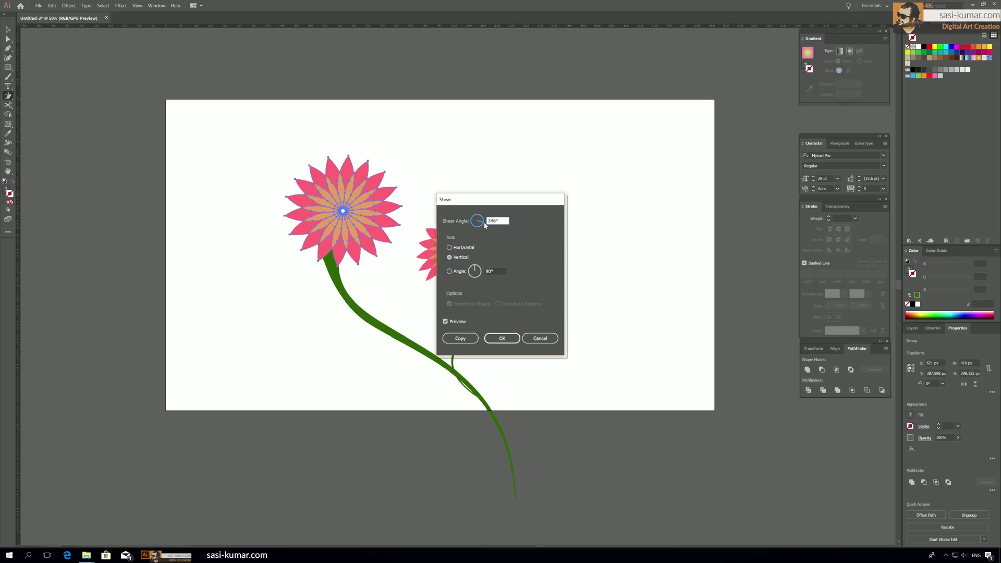
pyautogui.click(505, 339)
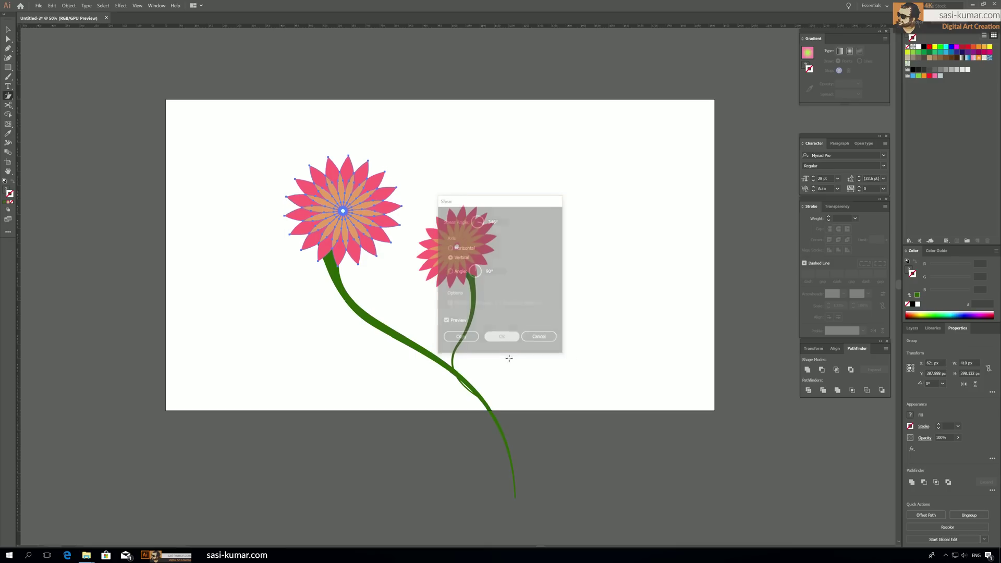
# Step: Shift the sheared large flower slightly left over the end of its stem
pyautogui.click(12, 31)
pyautogui.click(272, 134)
pyautogui.click(342, 209)
pyautogui.click(518, 226)
# Step: Try out a vertical shear on the small flower and apply it with a 0° shear angle
pyautogui.click(457, 240)
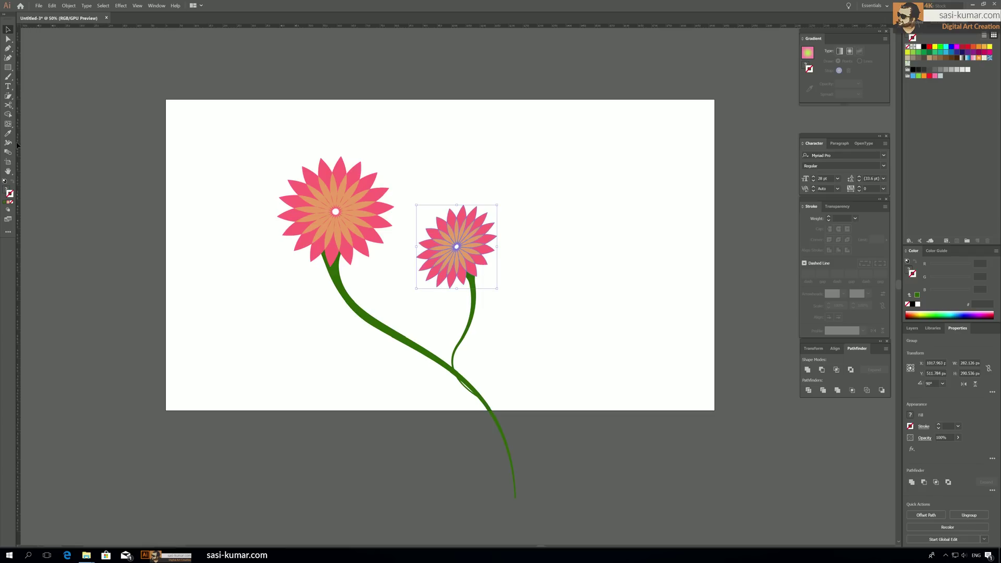
pyautogui.doubleClick(8, 96)
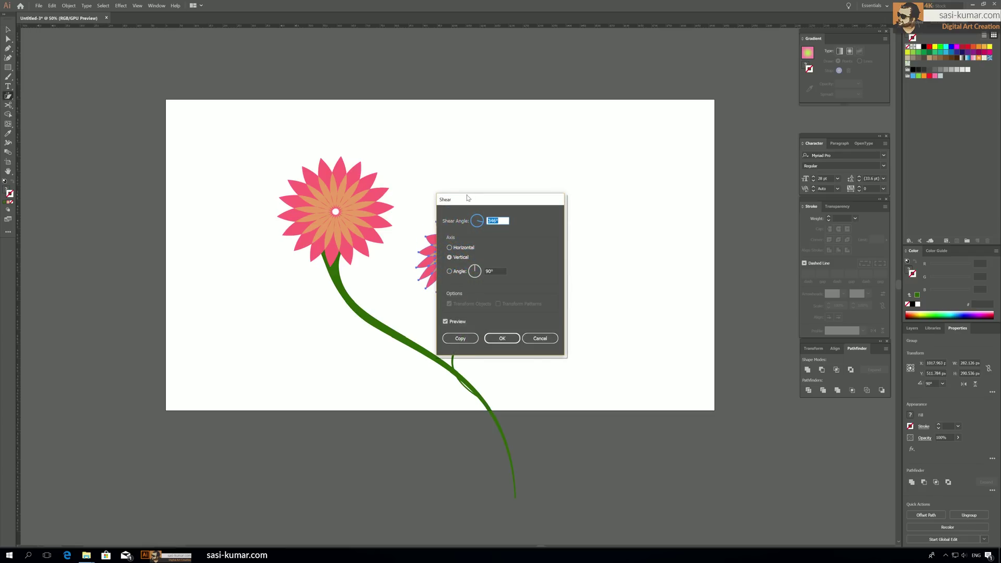
pyautogui.moveTo(469, 199); pyautogui.dragTo(594, 190)
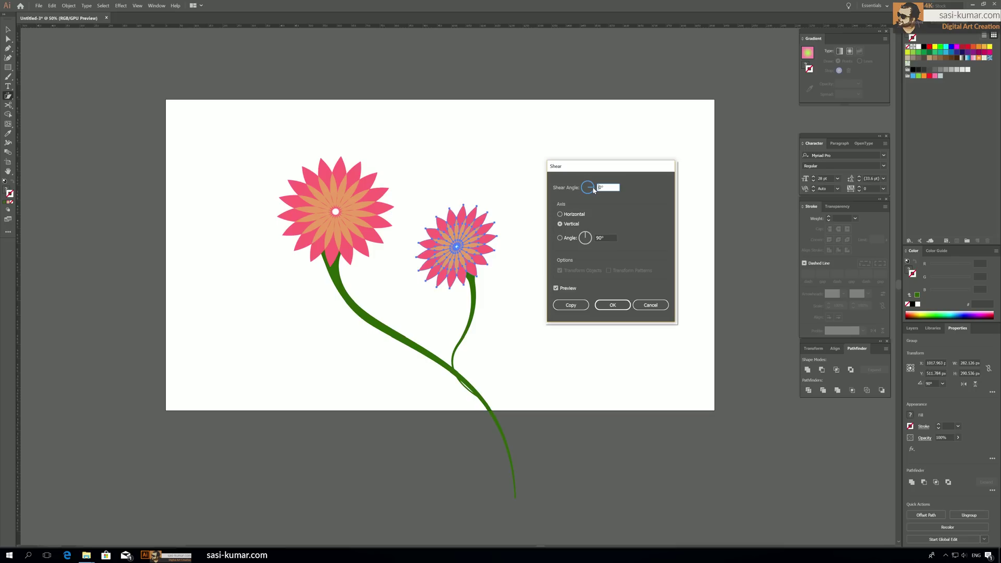
pyautogui.click(612, 308)
pyautogui.press('v')
pyautogui.click(511, 179)
pyautogui.scroll(1, 555, 403)
pyautogui.scroll(-2, 555, 403)
pyautogui.scroll(-1, 555, 404)
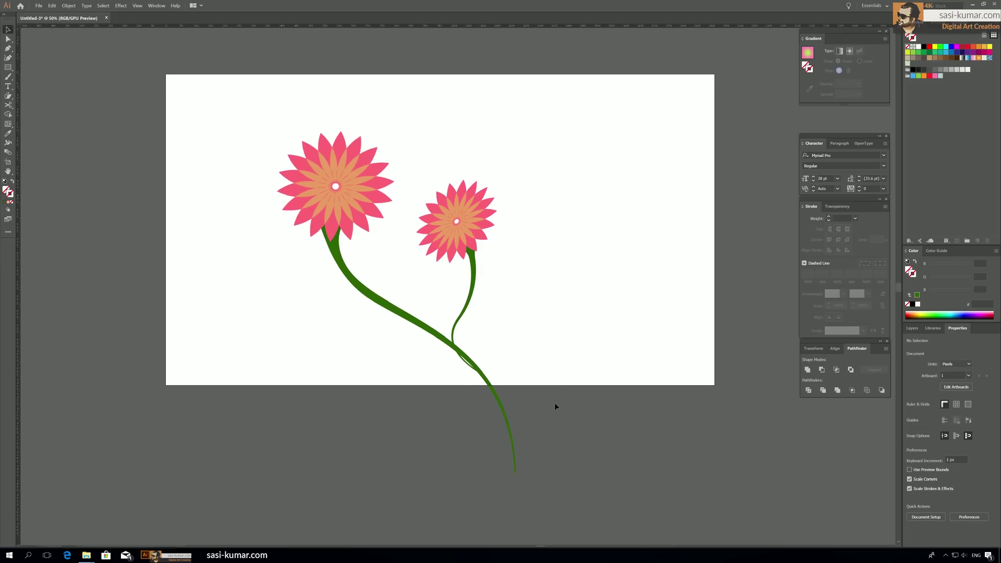
# Step: Thicken the long stem's bottom end and the short stem's lower part with the Width tool, keeping the long stem narrow near the artboard's lower edge
pyautogui.click(499, 402)
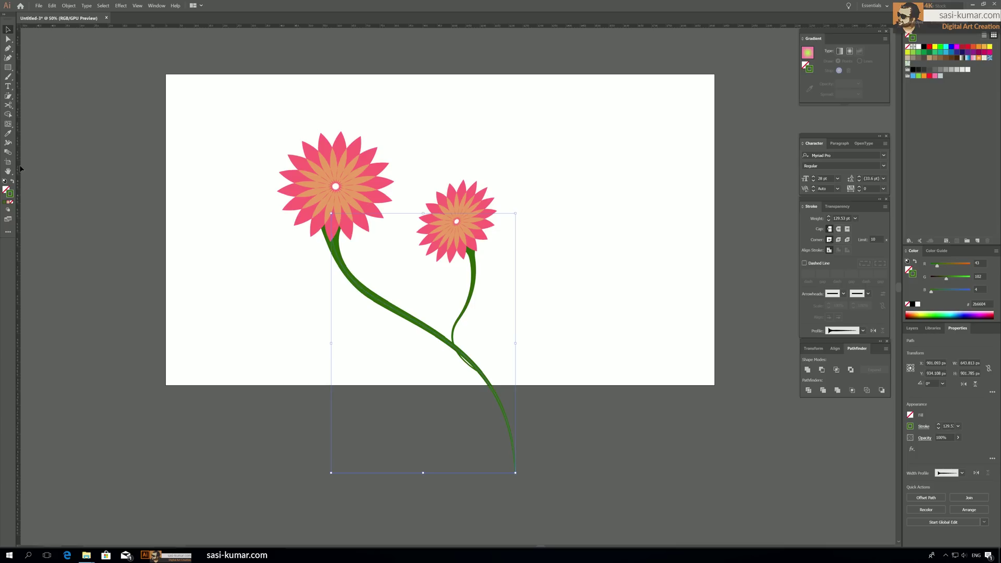
pyautogui.click(8, 142)
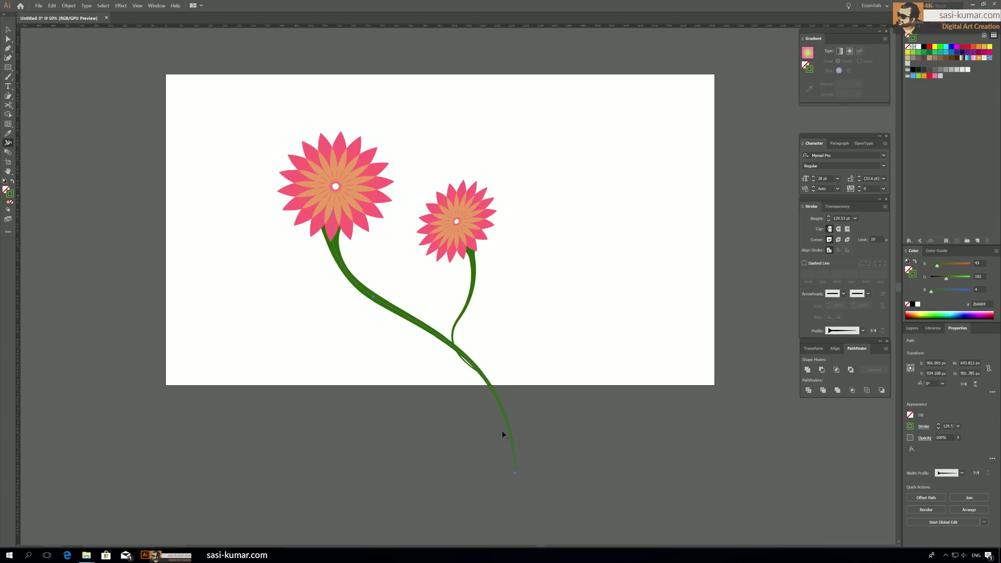
pyautogui.moveTo(515, 473)
pyautogui.mouseDown()
pyautogui.moveTo(530, 474)
pyautogui.moveTo(519, 474)
pyautogui.mouseUp()
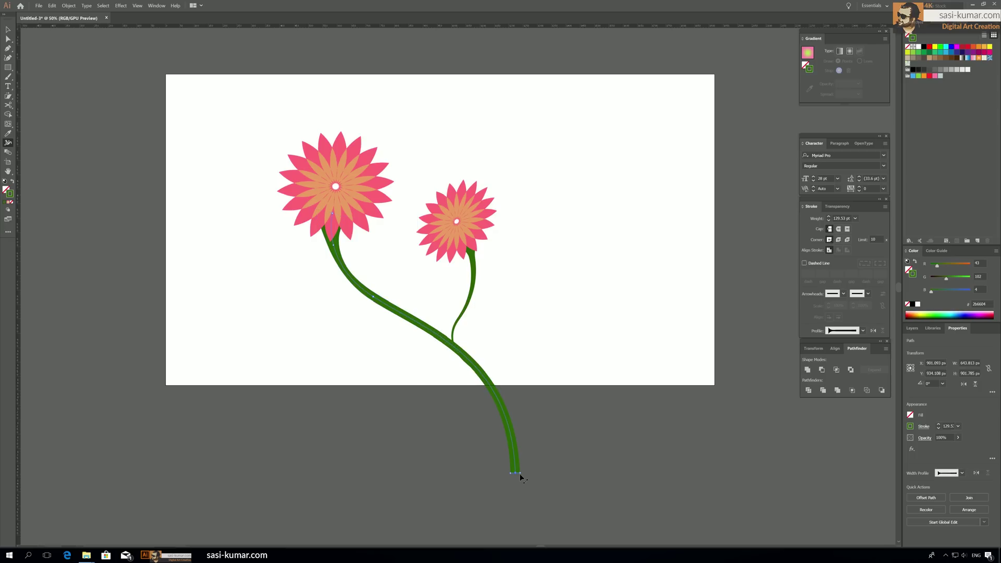
pyautogui.moveTo(455, 349); pyautogui.dragTo(457, 347)
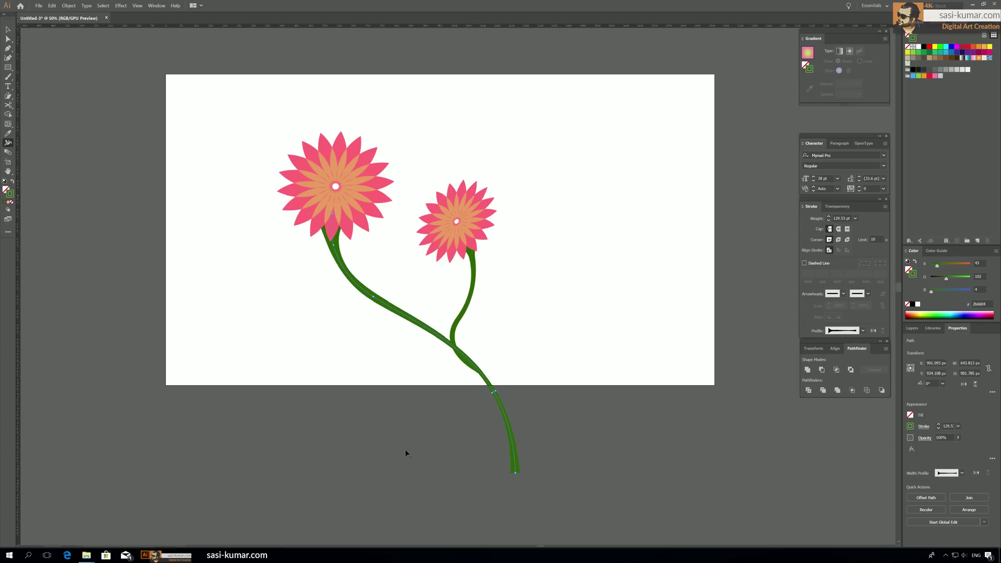
pyautogui.click(8, 38)
pyautogui.click(593, 274)
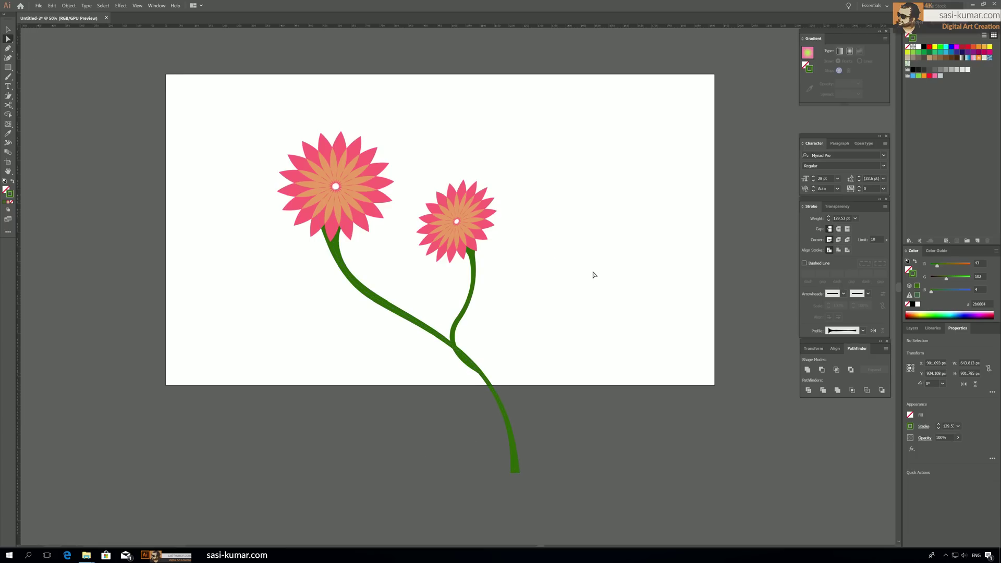
pyautogui.scroll(2, 593, 275)
pyautogui.scroll(-1, 593, 275)
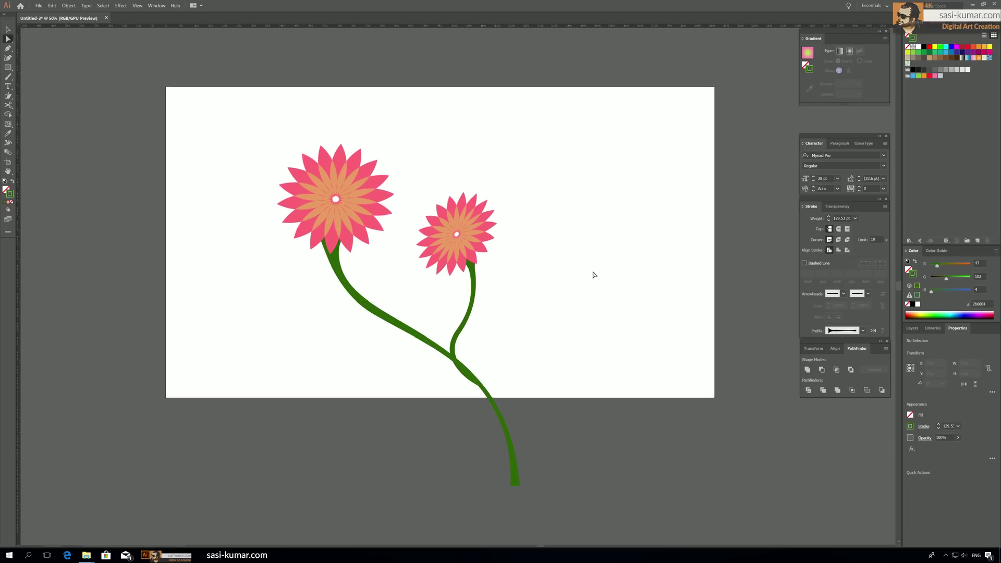
# Step: Scale the large flower uniformly to 125% with the Scale tool
pyautogui.click(340, 218)
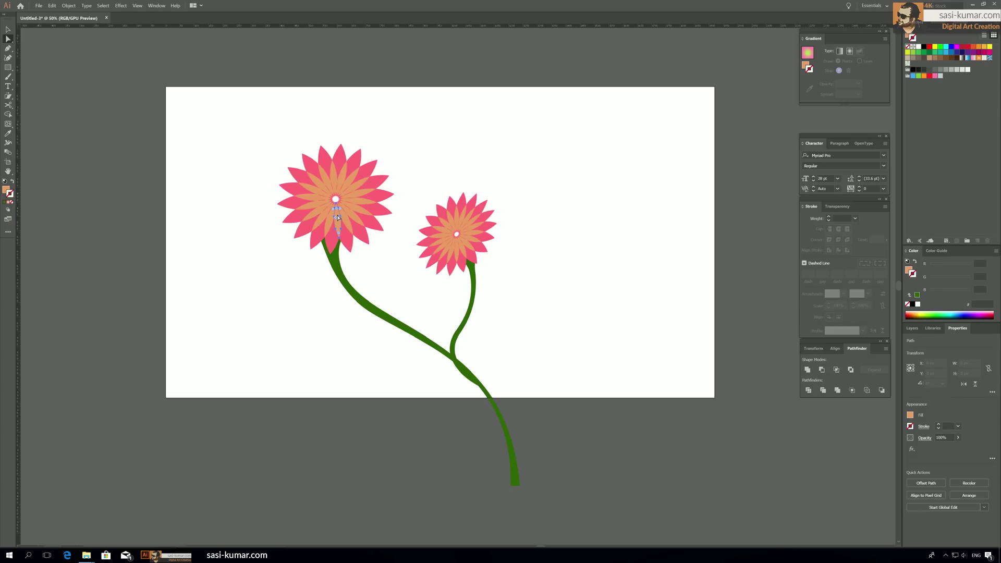
pyautogui.click(8, 30)
pyautogui.click(344, 190)
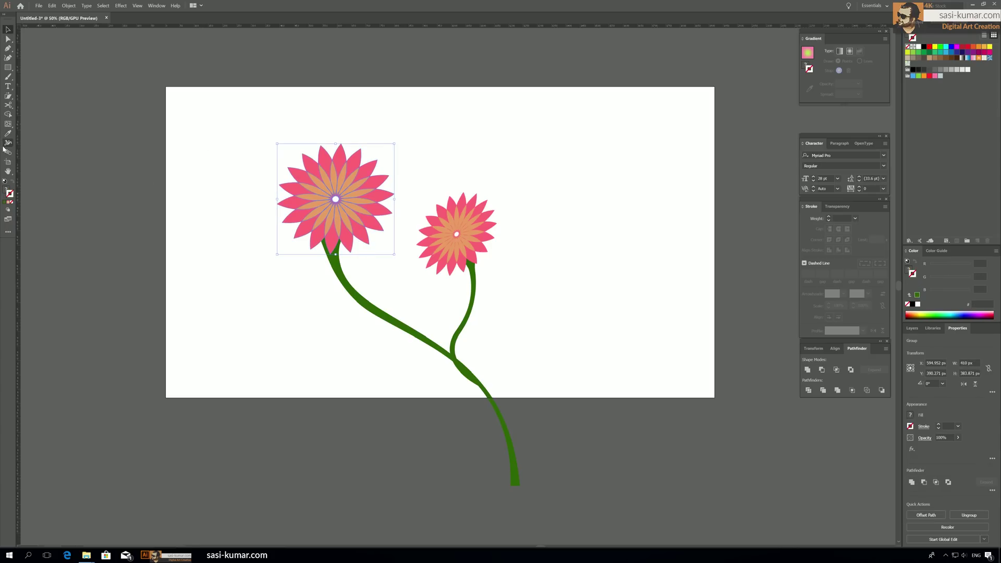
pyautogui.click(9, 115)
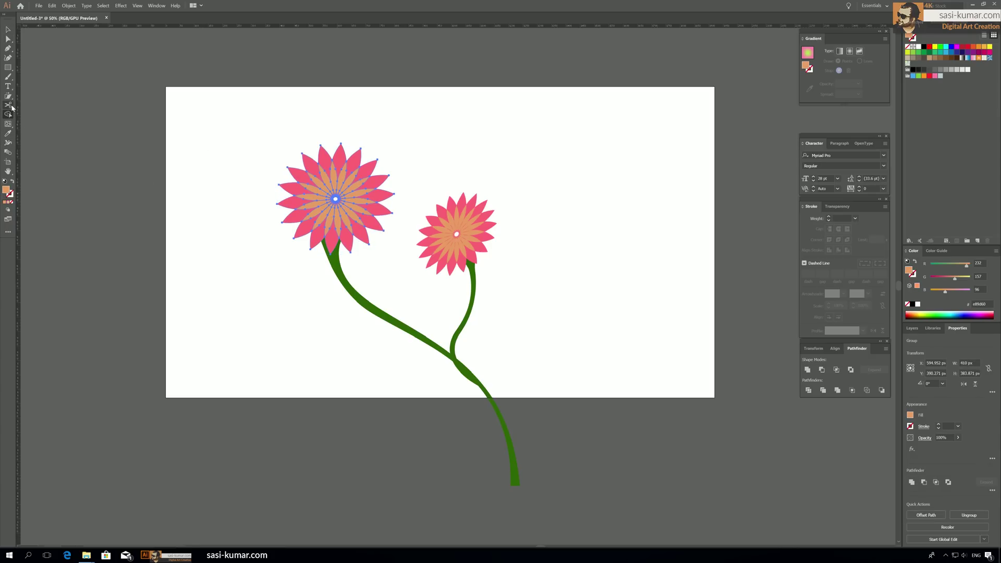
pyautogui.click(8, 97)
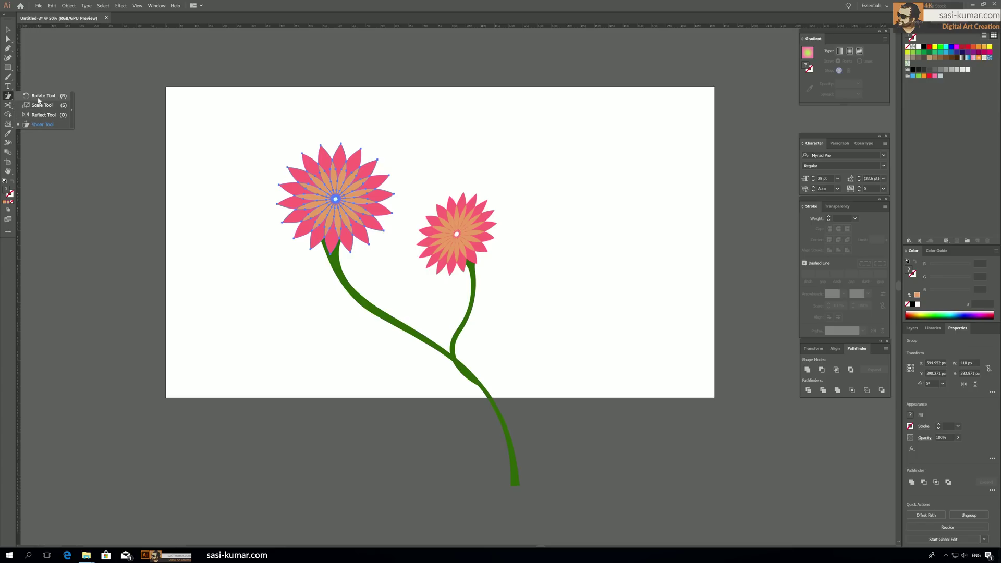
pyautogui.click(42, 105)
pyautogui.doubleClick(6, 98)
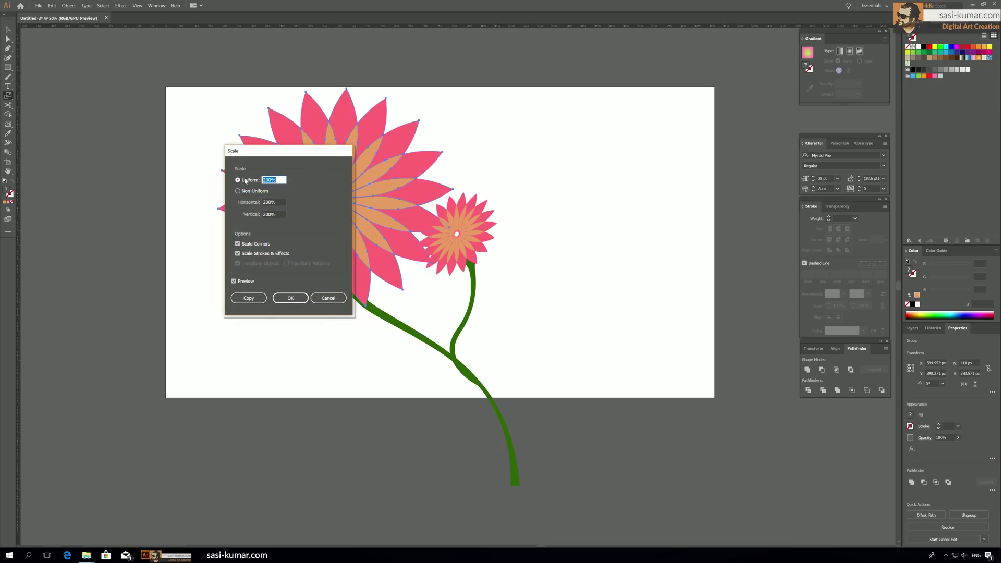
pyautogui.write('125')
pyautogui.click(290, 297)
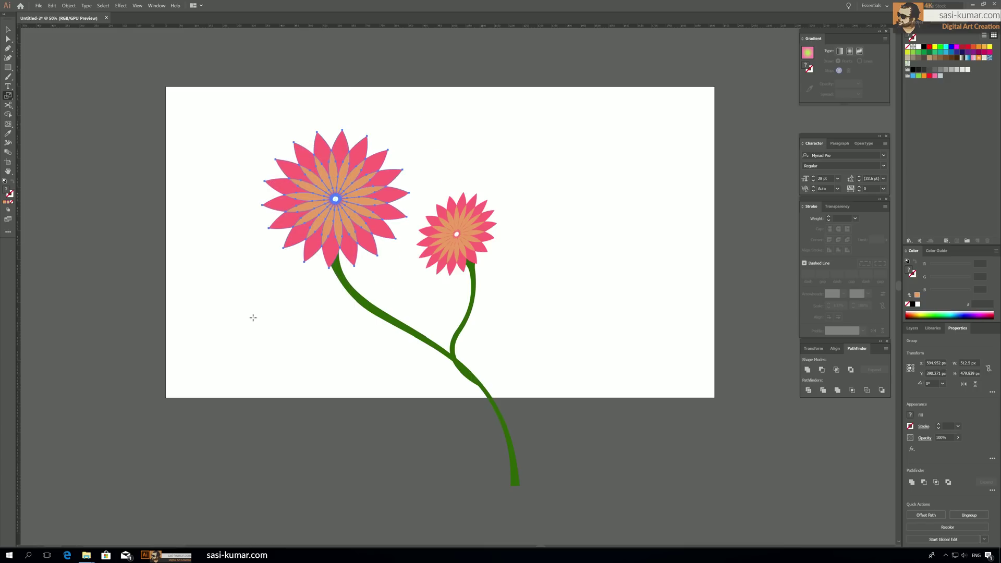
pyautogui.click(8, 30)
pyautogui.click(514, 176)
# Step: Draw a curved open path with the Pen tool from the large flower's upper-right petals to above the artboard
pyautogui.moveTo(452, 183); pyautogui.dragTo(459, 180)
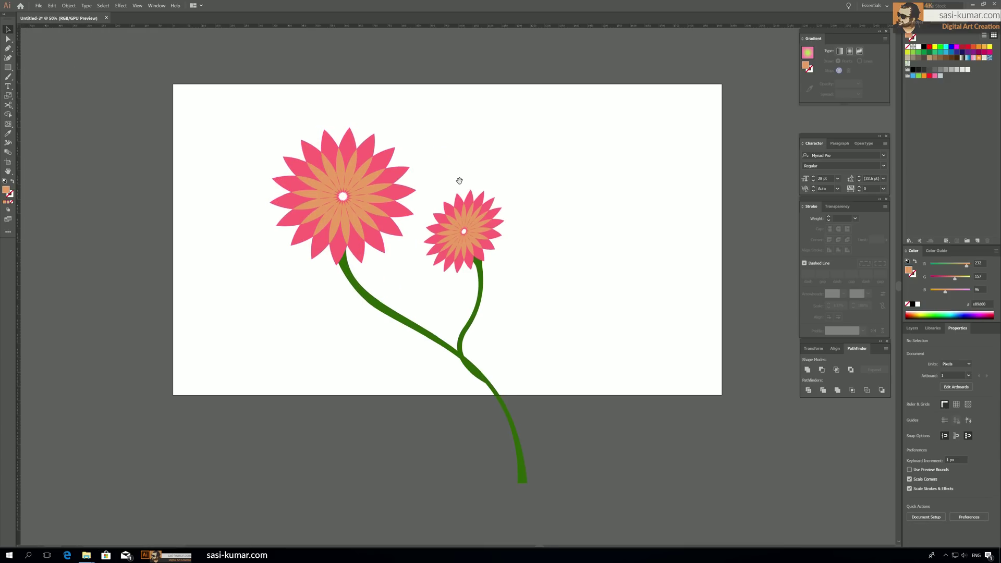
pyautogui.scroll(3, 459, 180)
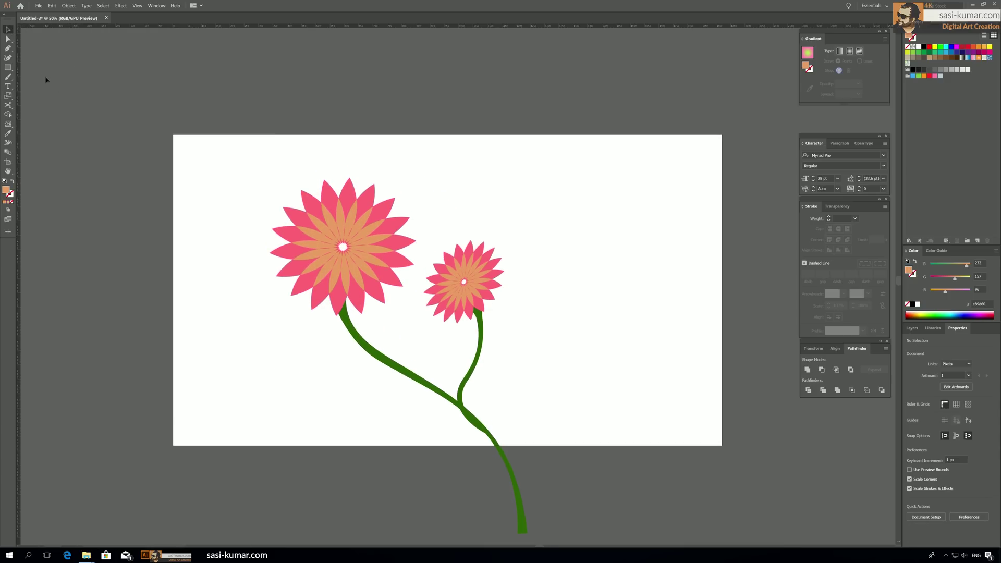
pyautogui.click(8, 48)
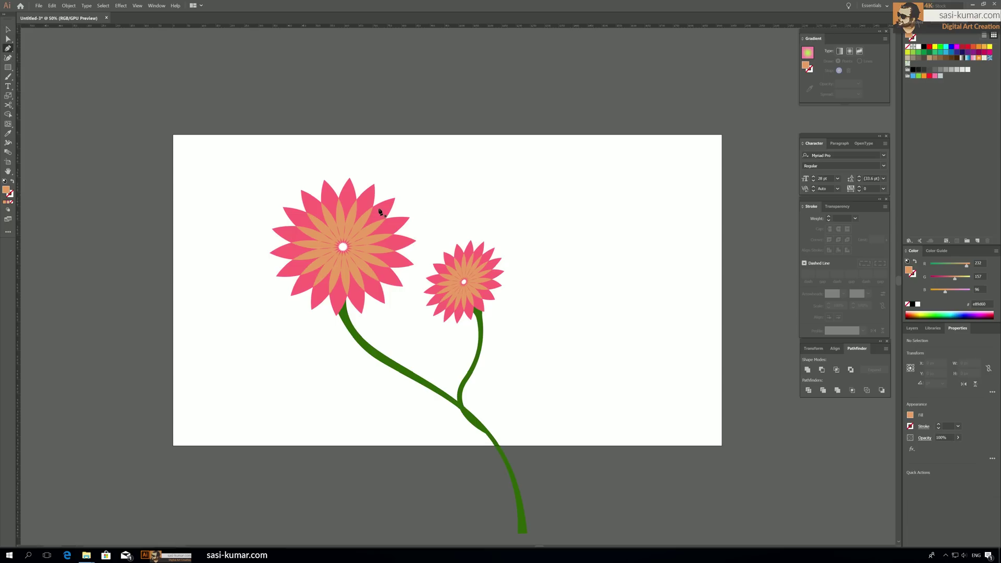
pyautogui.moveTo(456, 145); pyautogui.dragTo(482, 106)
pyautogui.click(487, 89)
pyautogui.press('Escape')
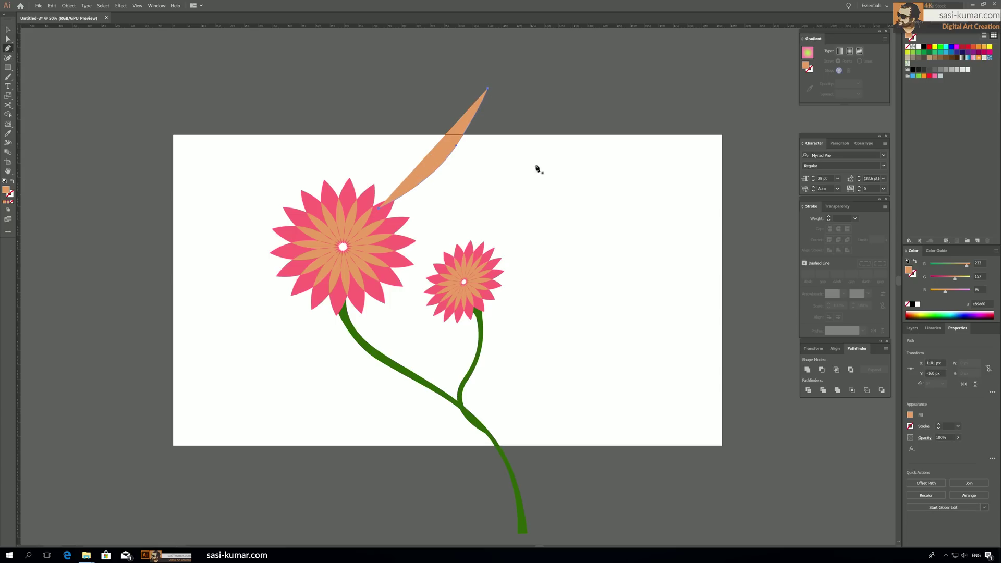
# Step: Sample the long stem's green stroke onto the new path and set its stroke weight to 5 pt
pyautogui.press('i')
pyautogui.click(361, 335)
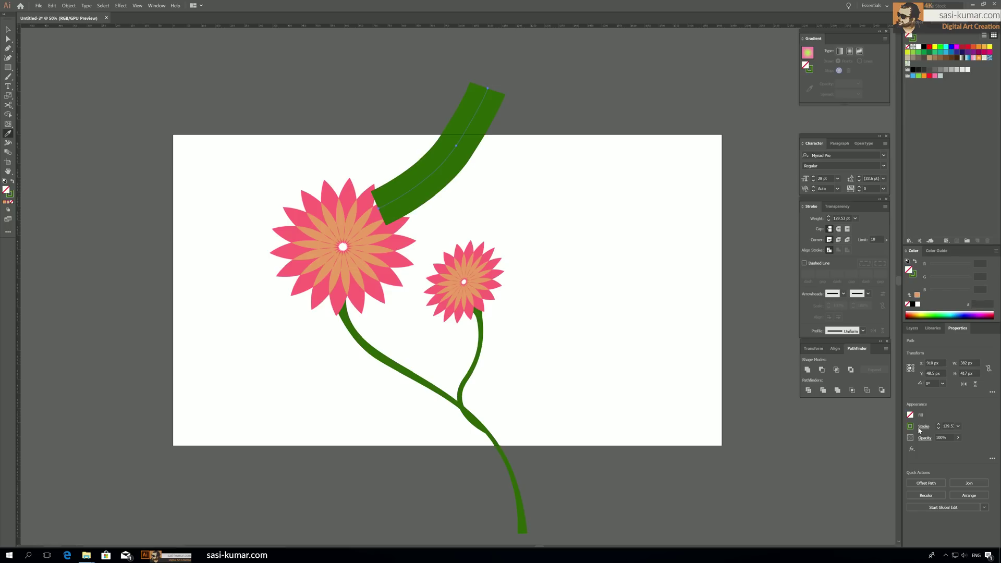
pyautogui.doubleClick(946, 426)
pyautogui.write('125')
pyautogui.press('Return')
pyautogui.doubleClick(946, 426)
pyautogui.write('5')
pyautogui.press('Return')
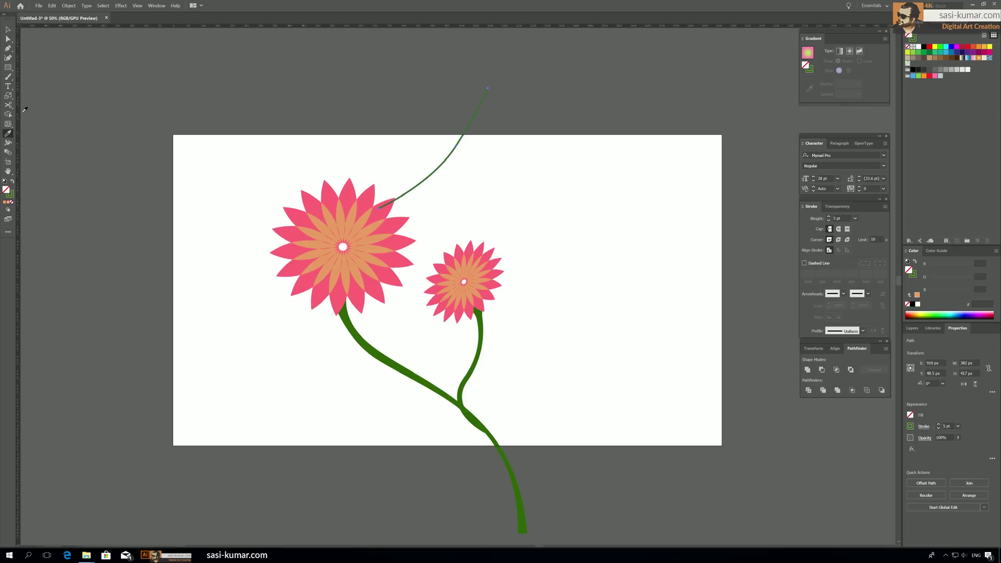
# Step: Widen the path's middle into a leaf with the Width tool and shrink it to about 212 × 227 px over the large flower's upper-right petals
pyautogui.click(8, 143)
pyautogui.moveTo(444, 164); pyautogui.dragTo(462, 182)
pyautogui.click(9, 29)
pyautogui.moveTo(488, 89); pyautogui.dragTo(440, 140)
pyautogui.moveTo(414, 188); pyautogui.dragTo(408, 205)
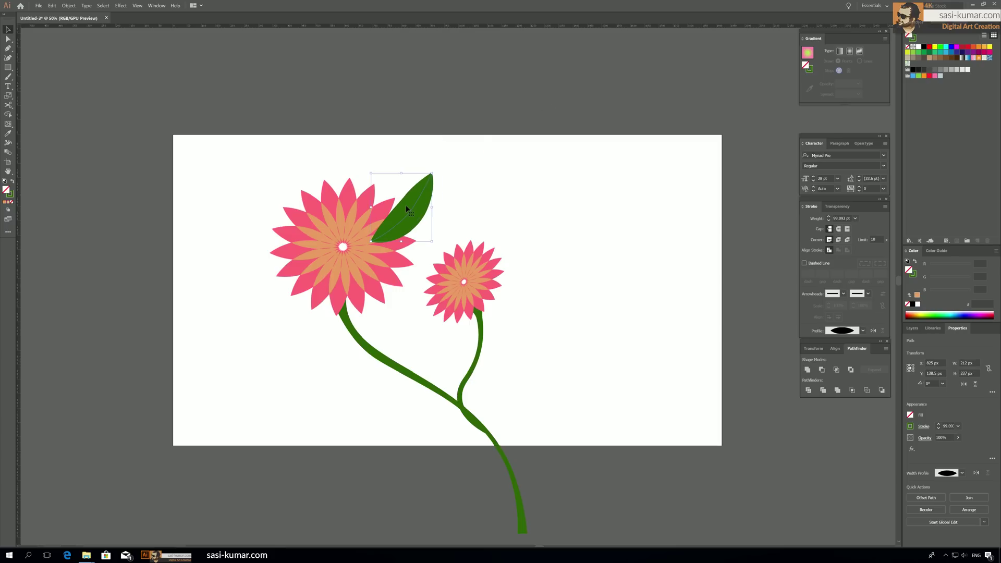
# Step: Send the leaf behind the large flower and tilt it slightly clockwise
pyautogui.rightClick(409, 205)
pyautogui.moveTo(443, 317)
pyautogui.click(553, 342)
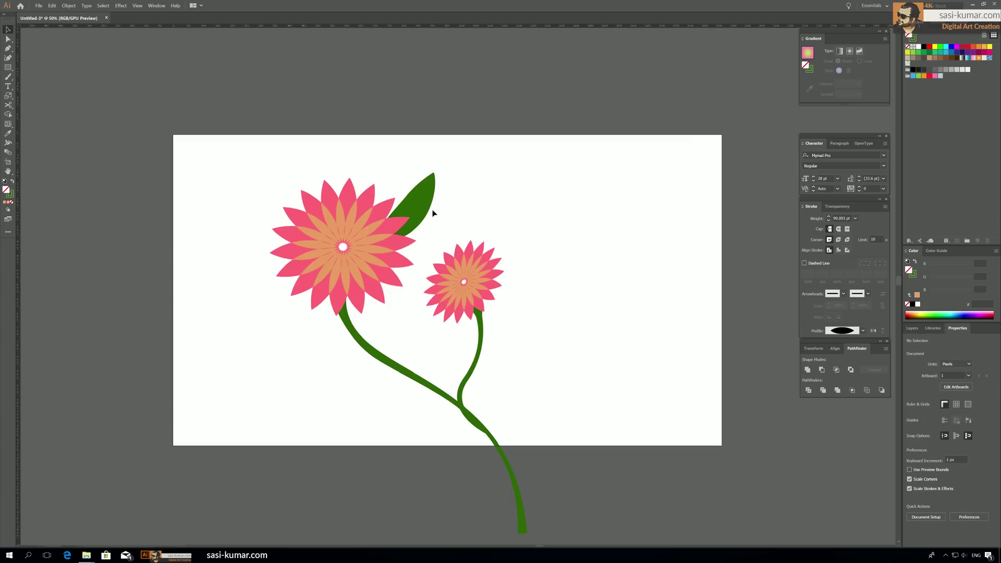
pyautogui.moveTo(433, 251); pyautogui.dragTo(433, 246)
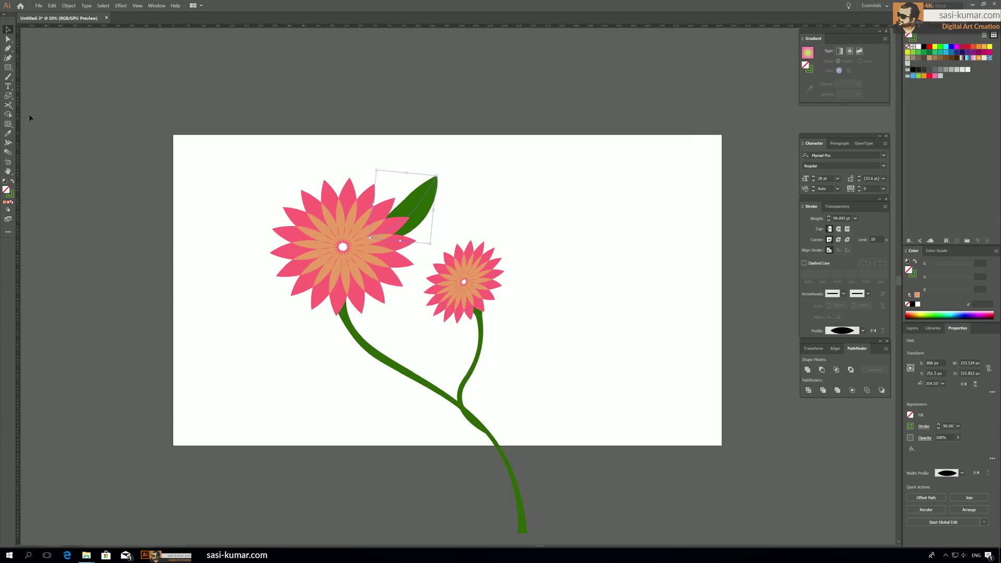
# Step: Make a copy of the leaf rotated 218° around the large flower's centre
pyautogui.press('r')
pyautogui.keyDown('alt'); pyautogui.click(342, 247); pyautogui.keyUp('alt')
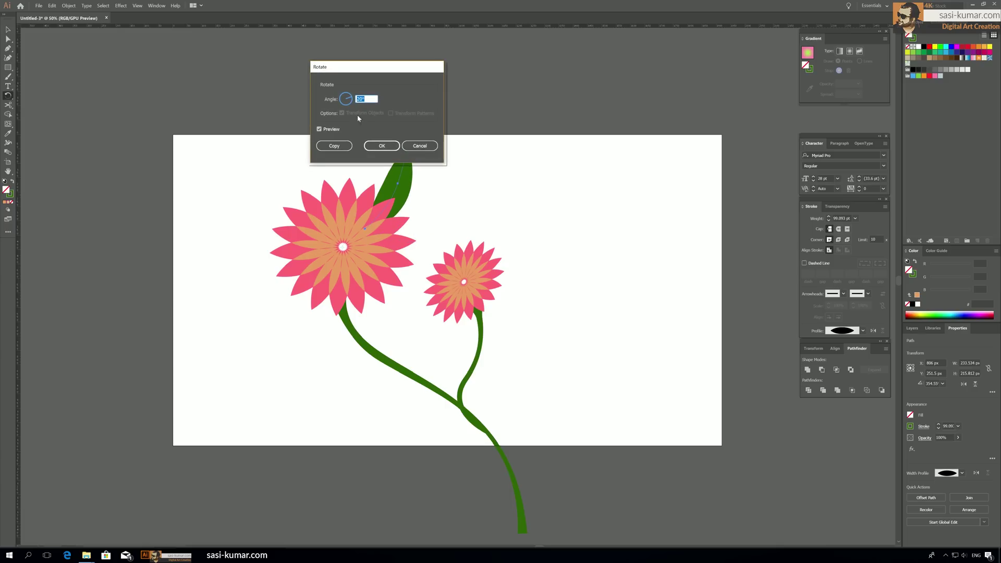
pyautogui.write('6')
pyautogui.moveTo(353, 99)
pyautogui.mouseDown()
pyautogui.moveTo(343, 94)
pyautogui.moveTo(341, 105)
pyautogui.mouseUp()
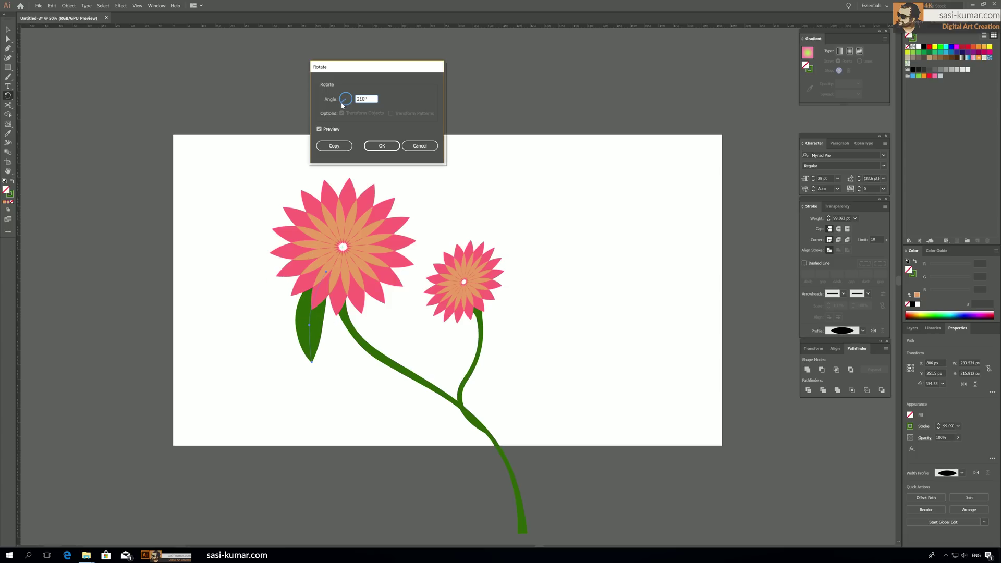
pyautogui.click(333, 145)
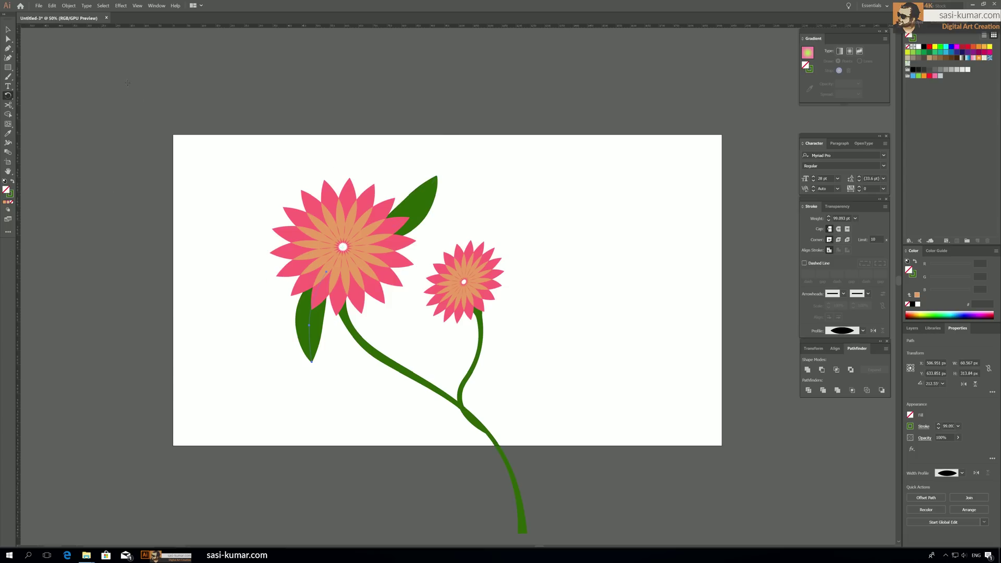
# Step: Make another copy from the lower leaf, rotated 242° around the large flower's centre
pyautogui.doubleClick(9, 96)
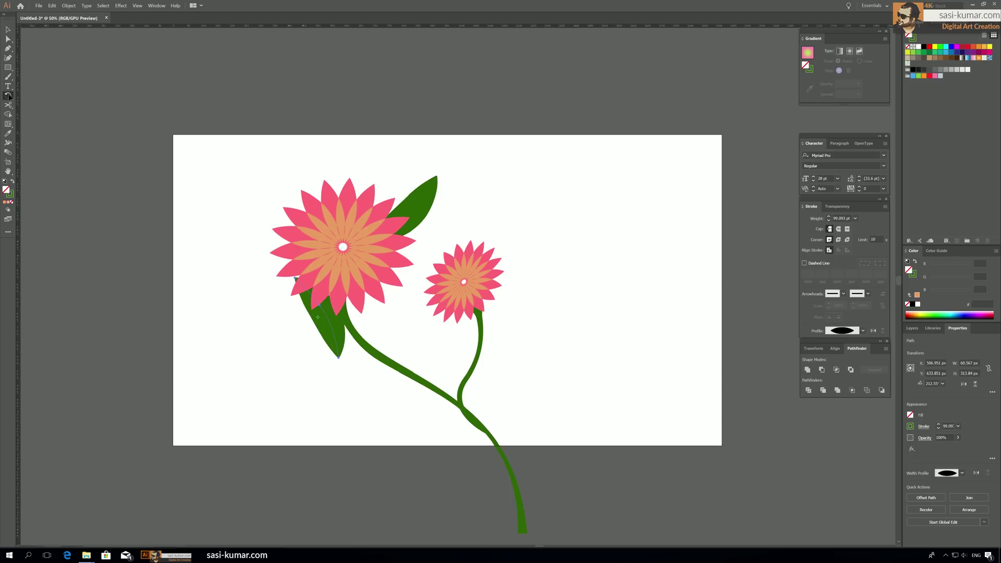
pyautogui.click(419, 146)
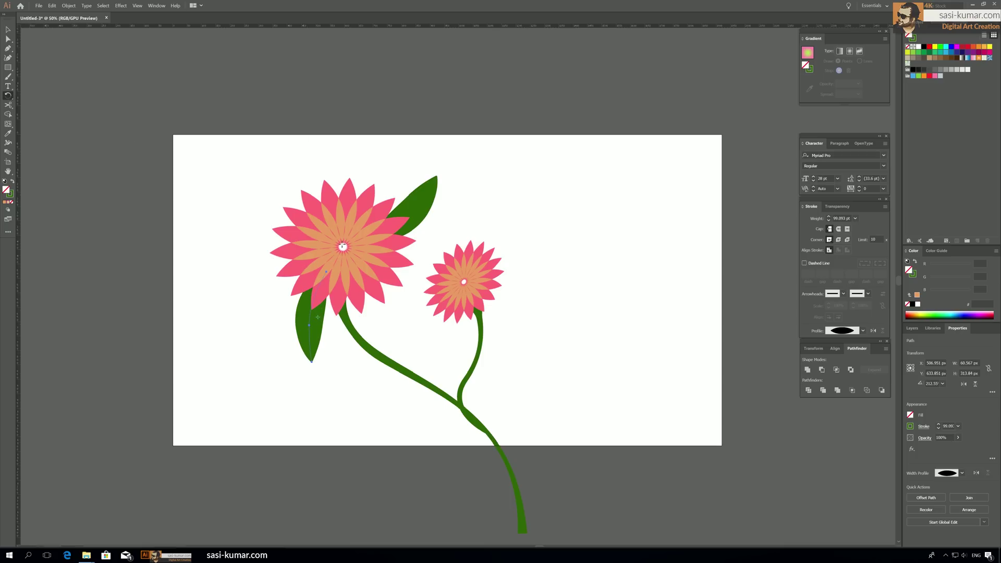
pyautogui.keyDown('alt'); pyautogui.click(342, 246); pyautogui.keyUp('alt')
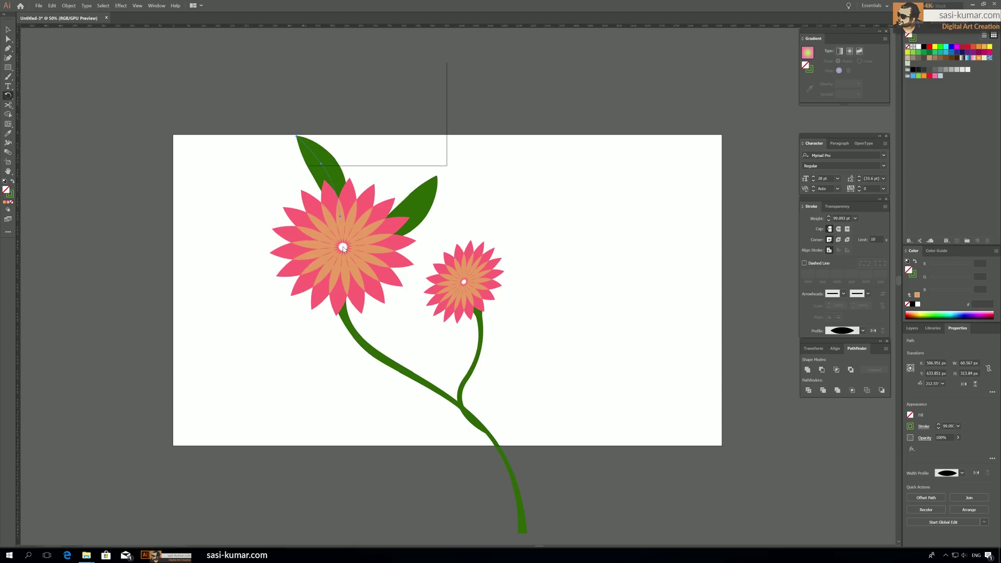
pyautogui.moveTo(345, 103); pyautogui.dragTo(346, 104)
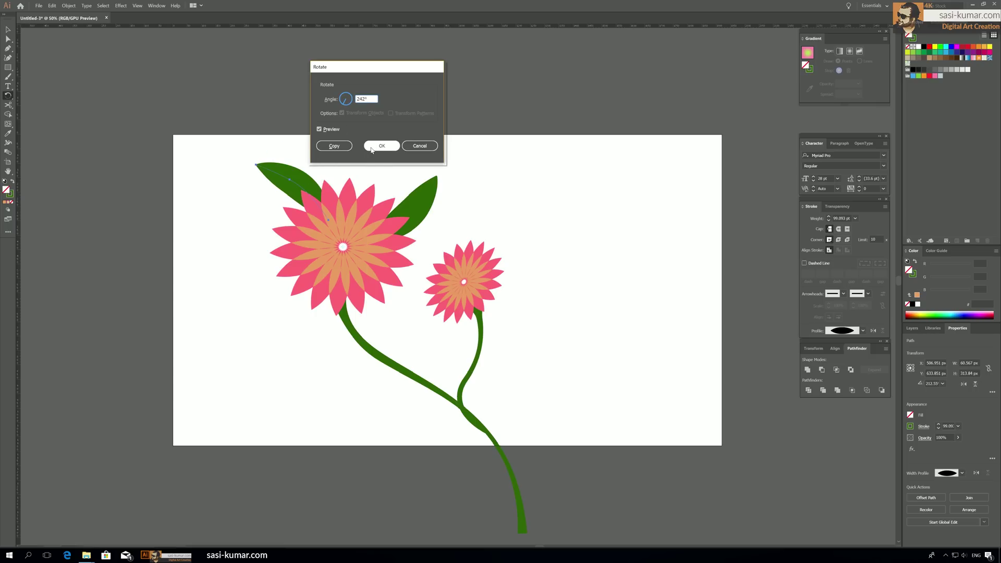
pyautogui.click(328, 146)
# Step: Nudge the large flower's upper-left leaf and place a copy of the lower leaf in the blank area beyond the small flower
pyautogui.click(8, 30)
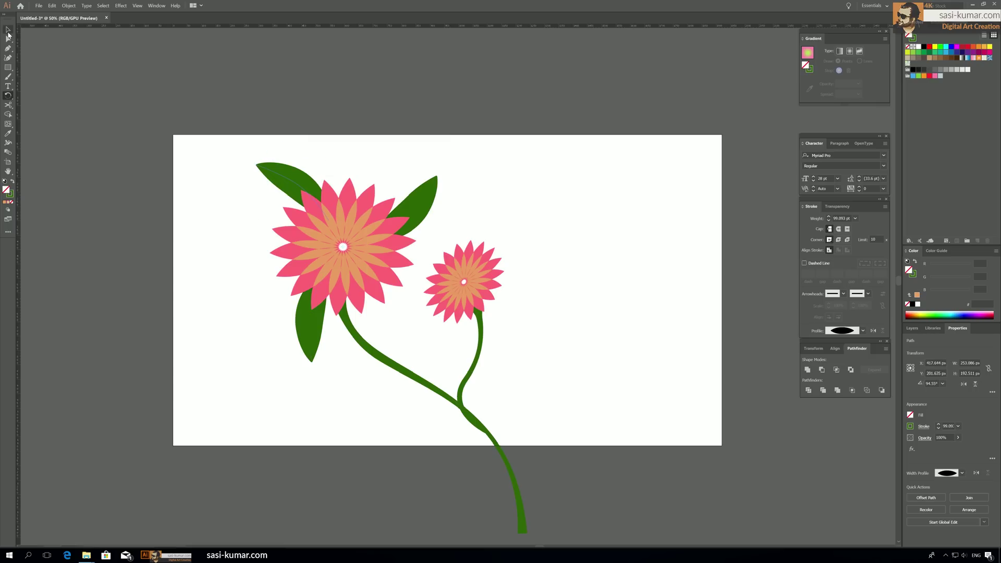
pyautogui.click(425, 196)
pyautogui.click(310, 328)
pyautogui.moveTo(307, 331); pyautogui.dragTo(563, 333)
# Step: Reflect the separate leaf copy across the vertical axis
pyautogui.click(7, 95)
pyautogui.click(28, 114)
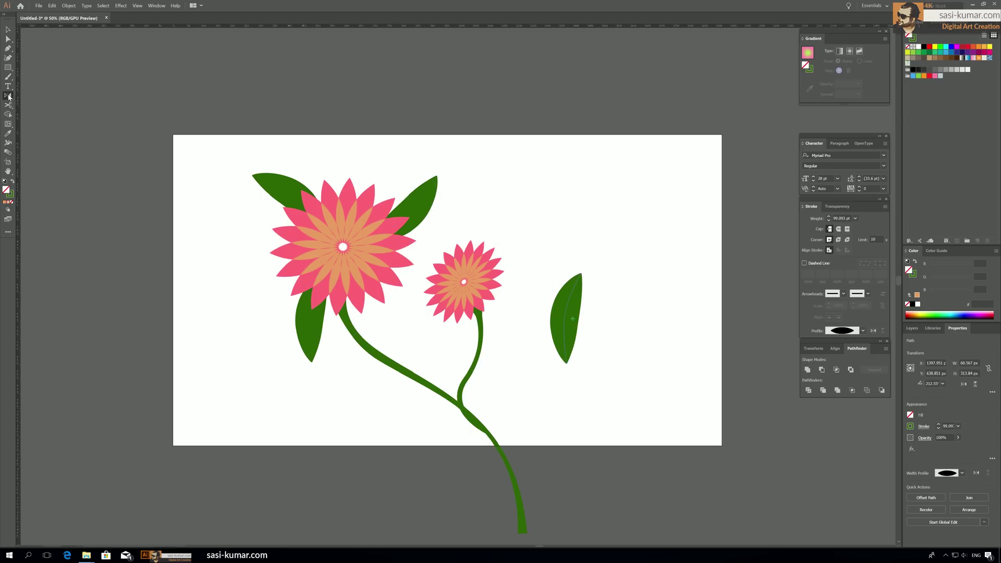
pyautogui.doubleClick(8, 95)
pyautogui.click(650, 211)
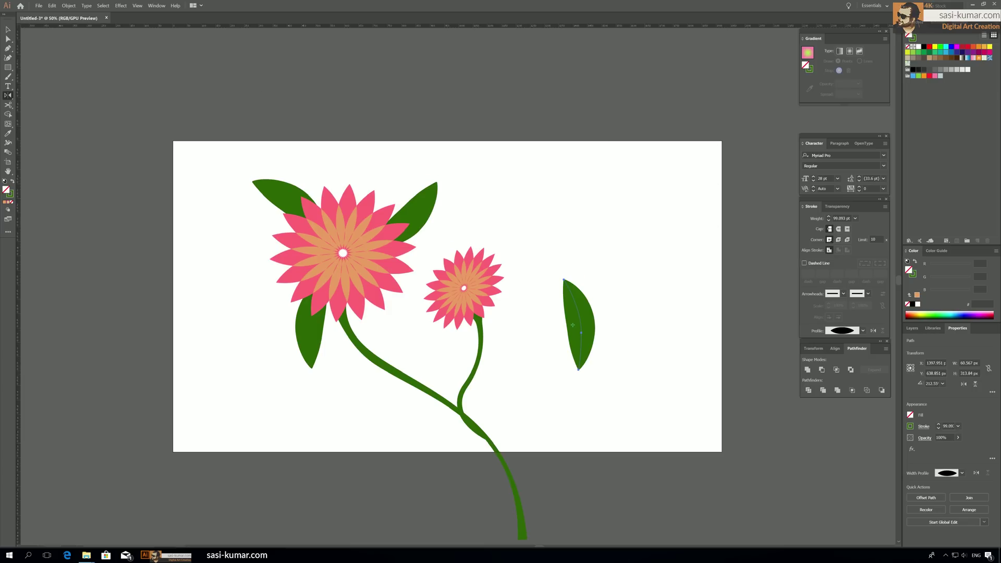
# Step: Scale down the reflected leaf, rotate it outward, and place it behind the small flower's upper-right petals
pyautogui.press('v')
pyautogui.moveTo(615, 313); pyautogui.dragTo(594, 318)
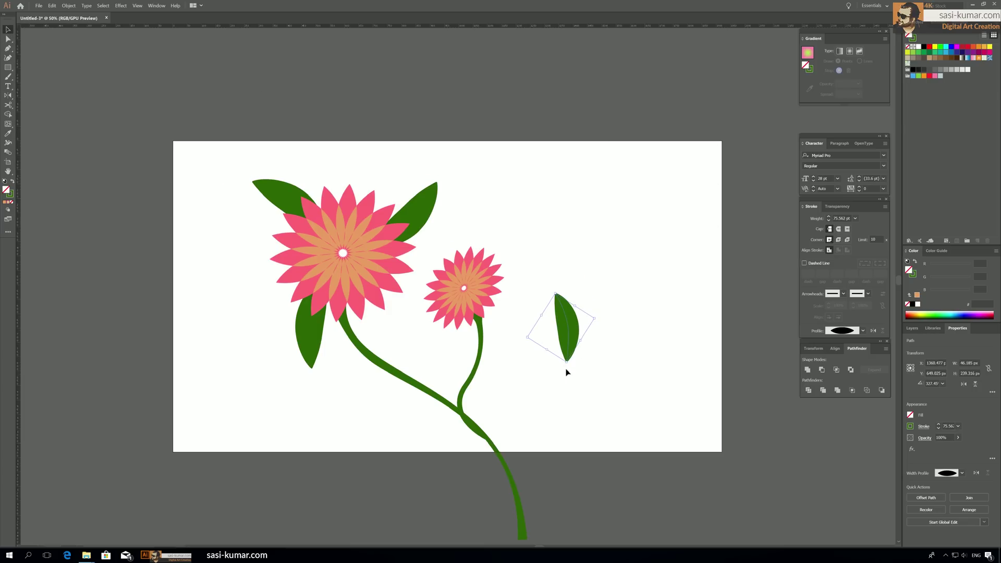
pyautogui.click(598, 317)
pyautogui.click(575, 323)
pyautogui.moveTo(597, 317); pyautogui.dragTo(490, 272)
pyautogui.click(589, 289)
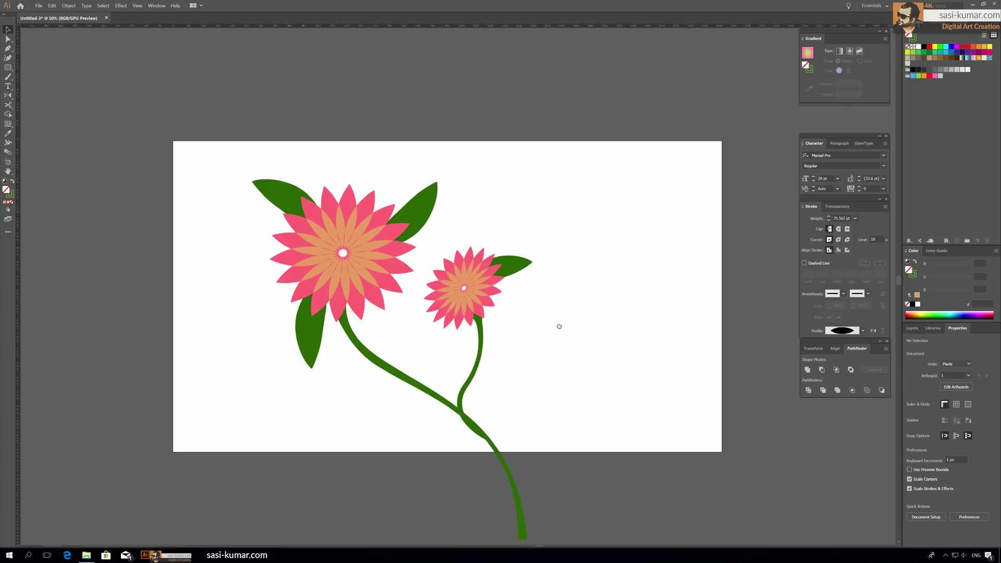
pyautogui.moveTo(566, 326); pyautogui.dragTo(542, 321)
pyautogui.moveTo(485, 255); pyautogui.dragTo(493, 268)
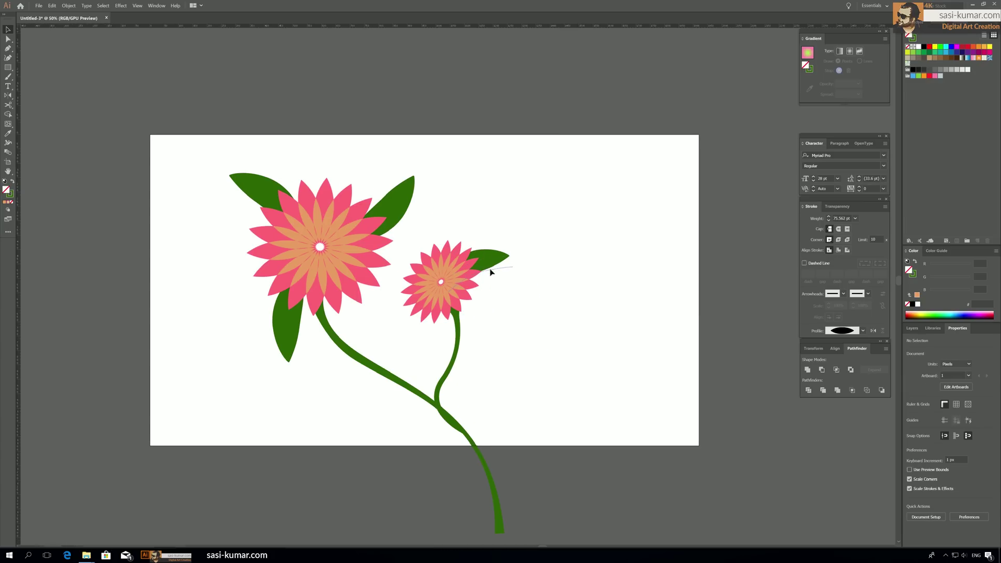
pyautogui.click(521, 237)
# Step: Reposition the large flower's leaves, moving the upper-left one down, the lower one toward the stem and the upper-right one up
pyautogui.click(392, 213)
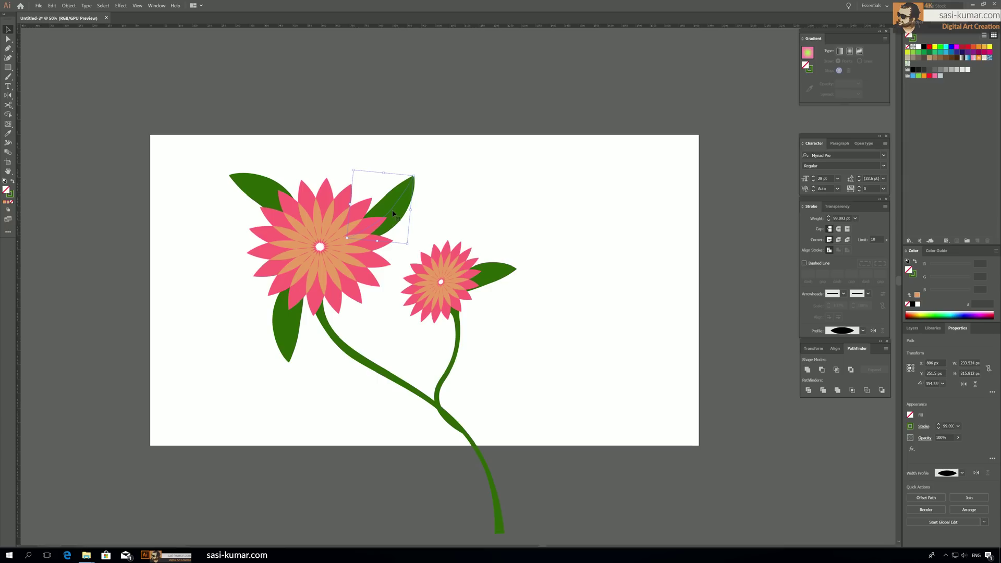
pyautogui.moveTo(249, 189); pyautogui.dragTo(249, 195)
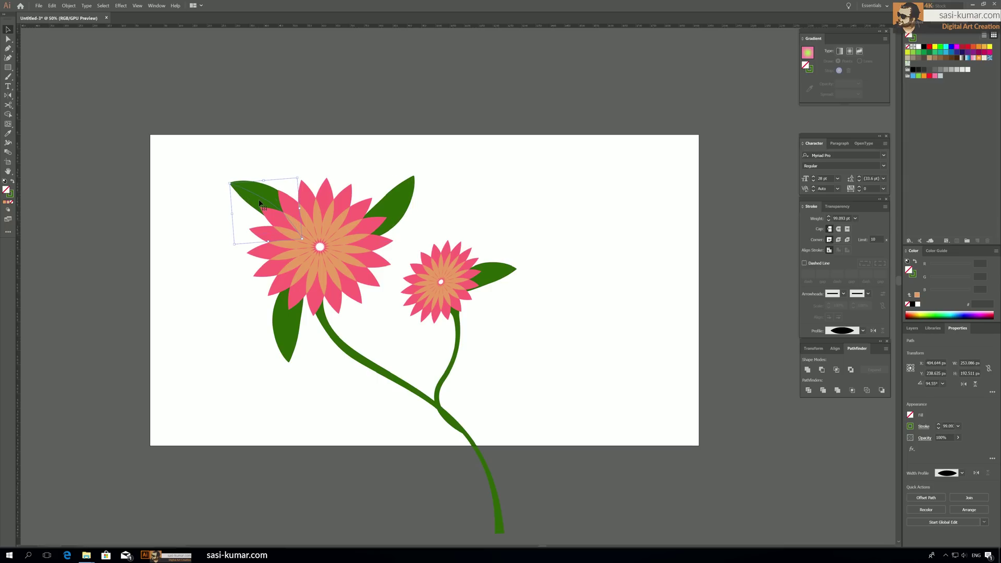
pyautogui.click(519, 228)
pyautogui.moveTo(289, 330); pyautogui.dragTo(305, 334)
pyautogui.click(424, 329)
pyautogui.moveTo(398, 204)
pyautogui.mouseDown()
pyautogui.moveTo(394, 233)
pyautogui.moveTo(391, 190)
pyautogui.mouseUp()
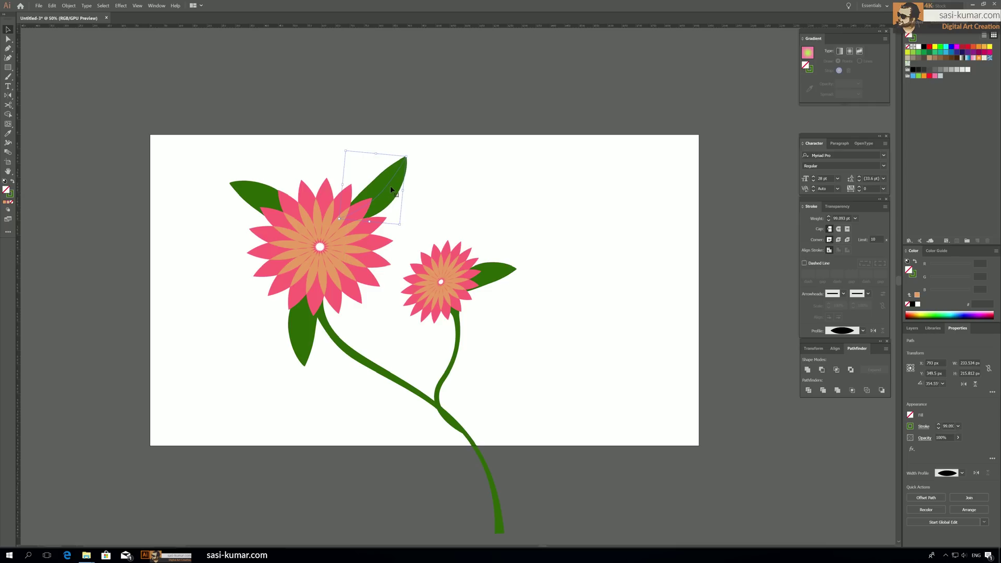
pyautogui.click(530, 230)
# Step: Rotate the large flower's upper-left leaf and move it to the flower's lower-left side, beside the lower leaf
pyautogui.click(264, 194)
pyautogui.moveTo(292, 181); pyautogui.dragTo(282, 312)
pyautogui.moveTo(250, 268); pyautogui.dragTo(253, 316)
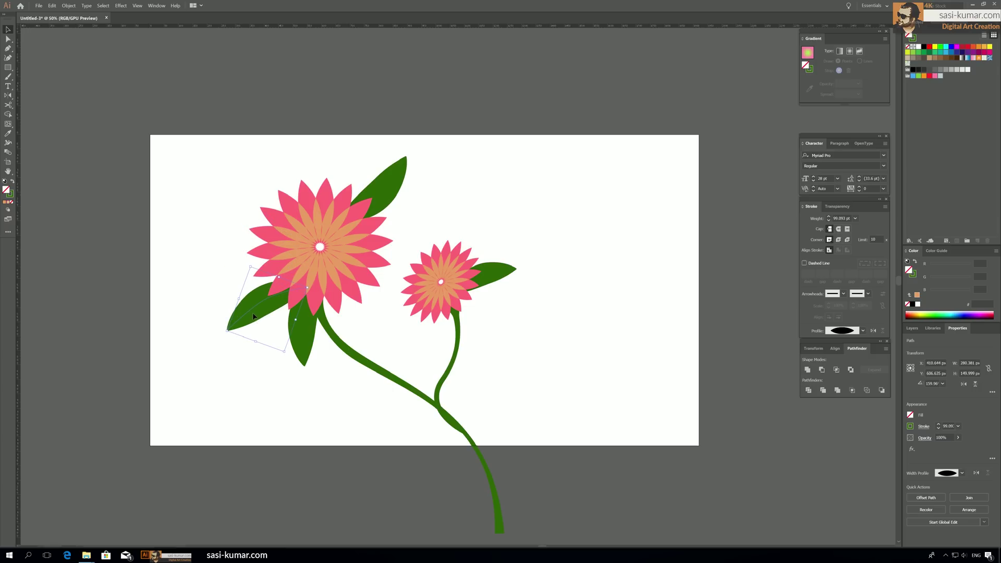
pyautogui.click(378, 308)
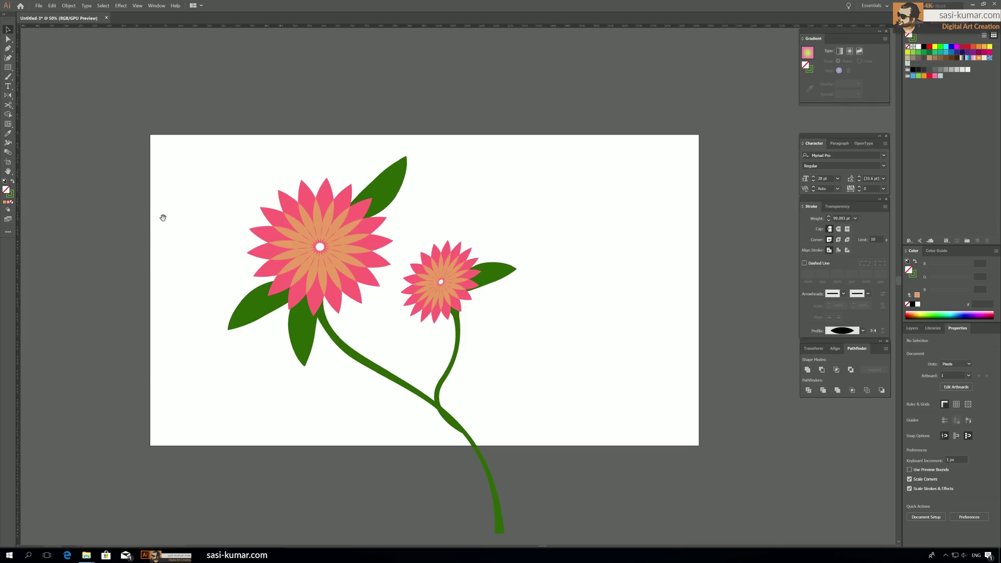
# Step: Select all the outer pink petals of the large flower and fill them with the green-to-pink radial gradient
pyautogui.moveTo(162, 218); pyautogui.dragTo(166, 214)
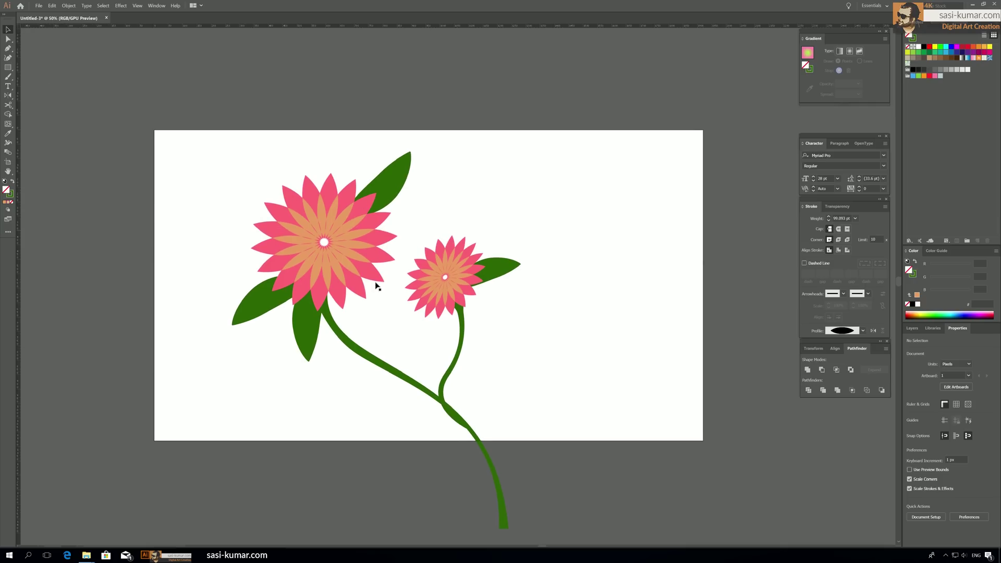
pyautogui.press('a')
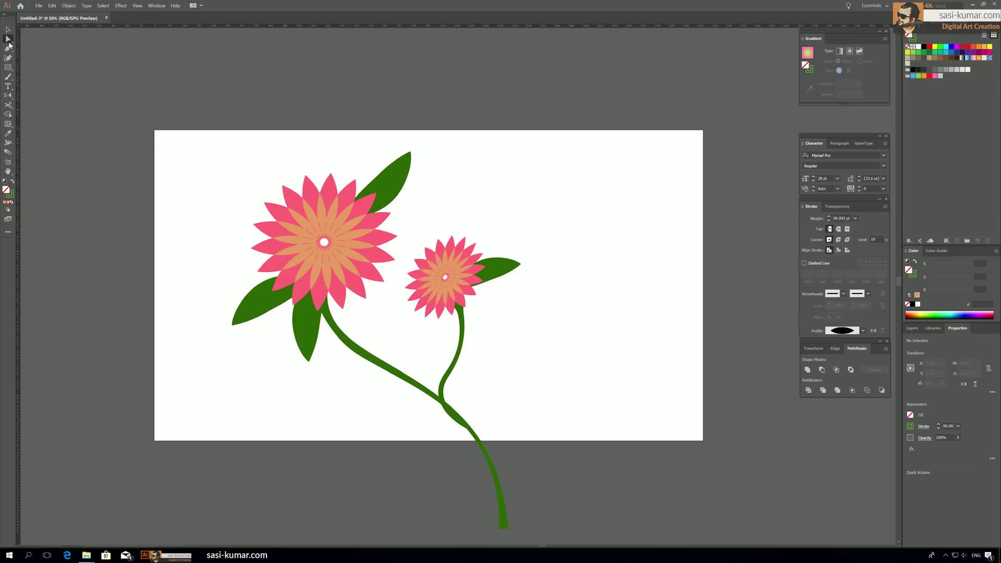
pyautogui.click(366, 216)
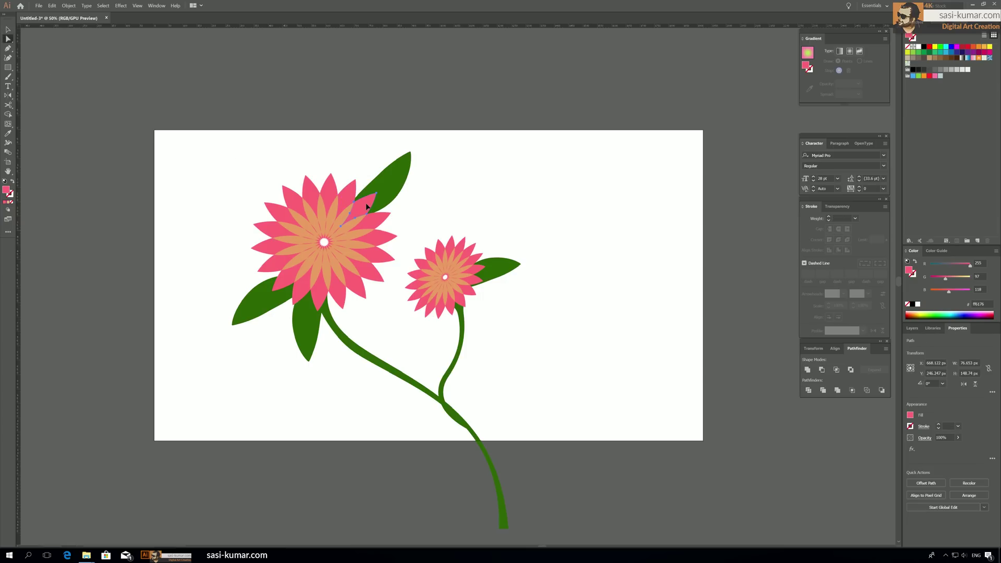
pyautogui.click(378, 241)
pyautogui.click(374, 256)
pyautogui.click(365, 272)
pyautogui.click(358, 285)
pyautogui.keyDown('shift'); pyautogui.click(342, 299); pyautogui.keyUp('shift')
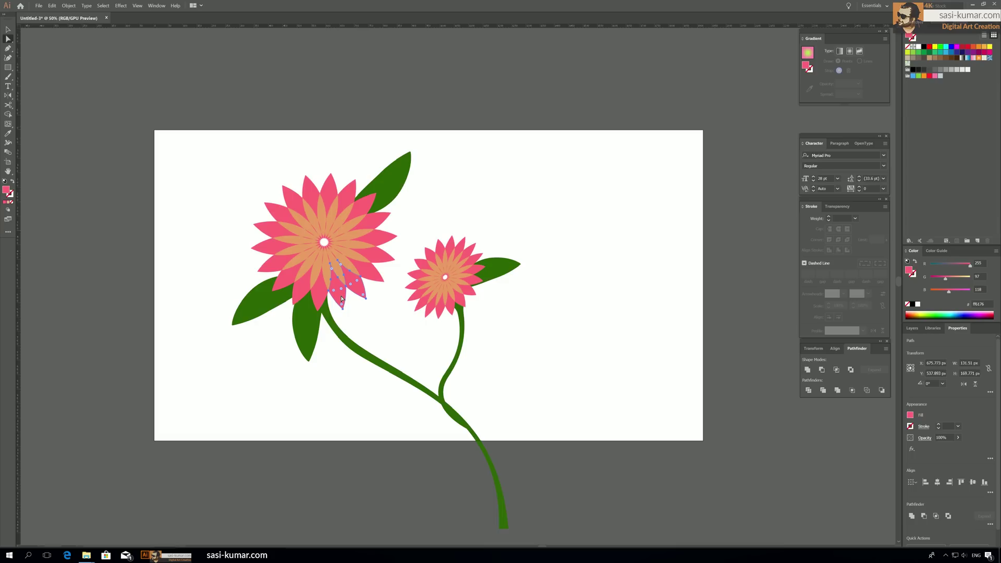
pyautogui.keyDown('shift'); pyautogui.click(322, 300); pyautogui.keyUp('shift')
pyautogui.keyDown('shift'); pyautogui.click(287, 281); pyautogui.keyUp('shift')
pyautogui.keyDown('shift'); pyautogui.click(277, 267); pyautogui.keyUp('shift')
pyautogui.keyDown('shift'); pyautogui.click(271, 246); pyautogui.keyUp('shift')
pyautogui.keyDown('shift'); pyautogui.click(271, 228); pyautogui.keyUp('shift')
pyautogui.keyDown('shift'); pyautogui.click(286, 216); pyautogui.keyUp('shift')
pyautogui.keyDown('shift'); pyautogui.click(294, 209); pyautogui.keyUp('shift')
pyautogui.keyDown('shift'); pyautogui.click(307, 198); pyautogui.keyUp('shift')
pyautogui.keyDown('shift'); pyautogui.click(328, 190); pyautogui.keyUp('shift')
pyautogui.keyDown('shift'); pyautogui.click(351, 197); pyautogui.keyUp('shift')
pyautogui.keyDown('shift'); pyautogui.click(375, 225); pyautogui.keyUp('shift')
pyautogui.keyDown('shift'); pyautogui.click(379, 244); pyautogui.keyUp('shift')
pyautogui.keyDown('shift'); pyautogui.click(381, 260); pyautogui.keyUp('shift')
pyautogui.click(8, 202)
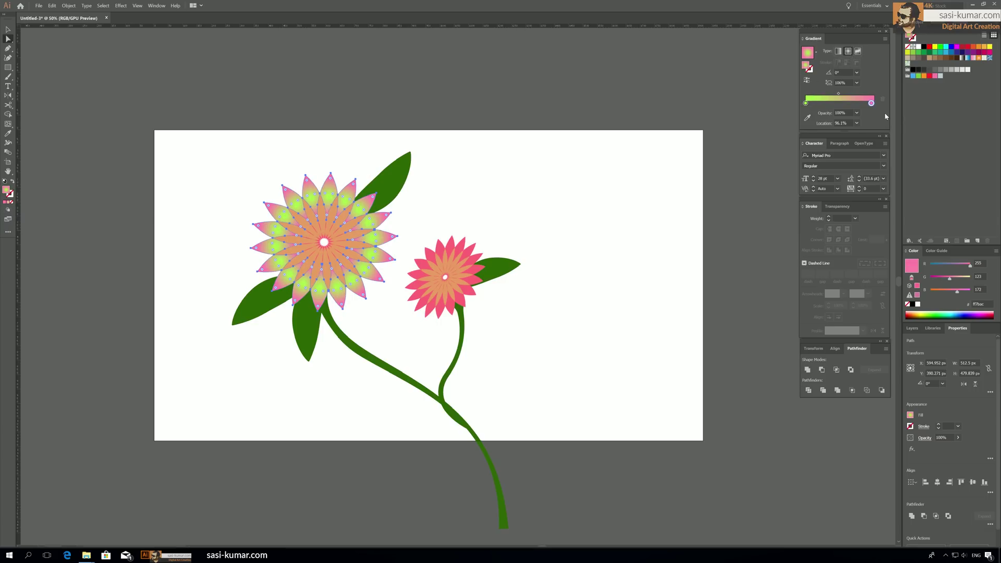
# Step: Set the gradient's pink stop to 100% location and stretch the gradient from the large flower's centre toward the small flower
pyautogui.moveTo(871, 103); pyautogui.dragTo(880, 105)
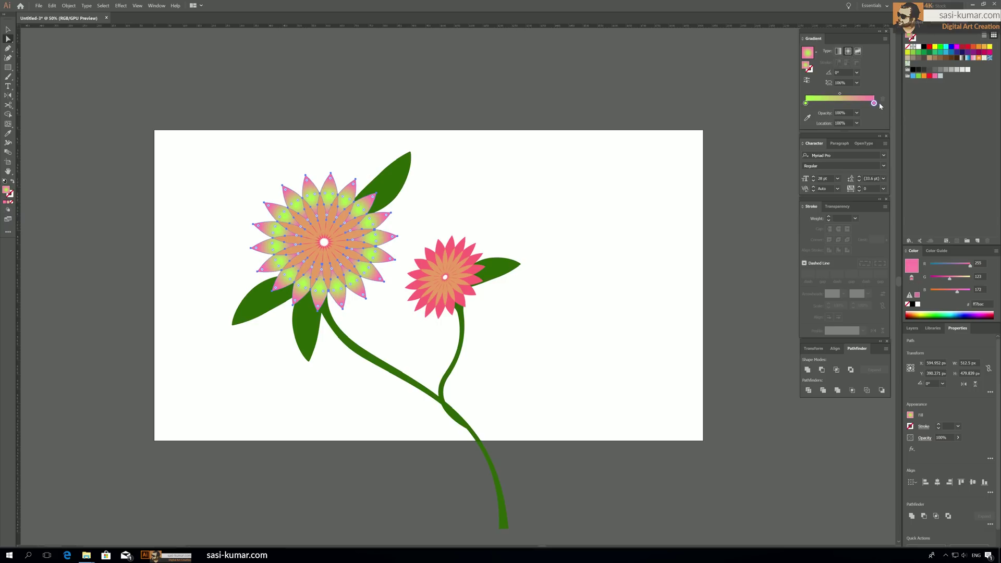
pyautogui.click(7, 124)
pyautogui.moveTo(323, 241); pyautogui.dragTo(407, 294)
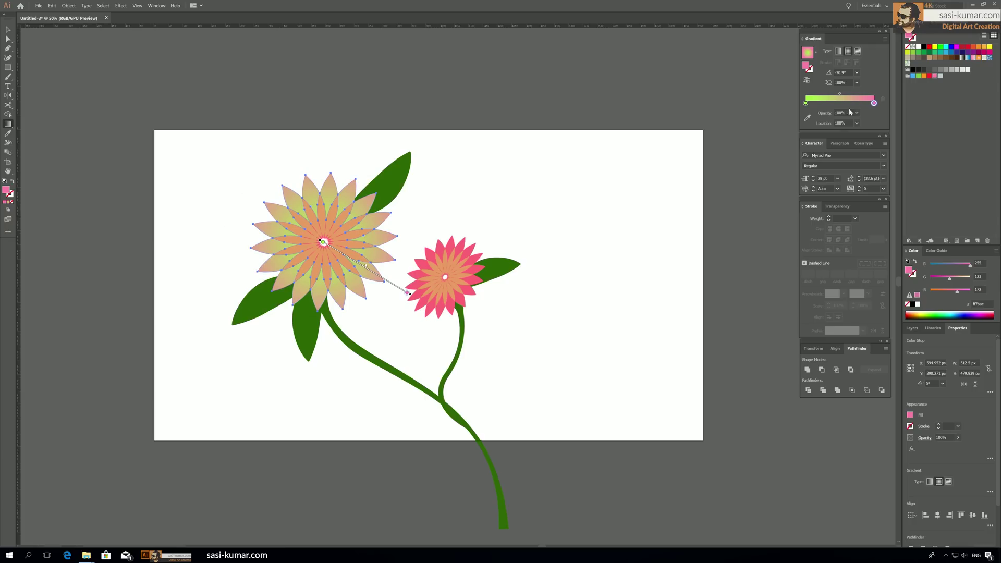
pyautogui.click(805, 103)
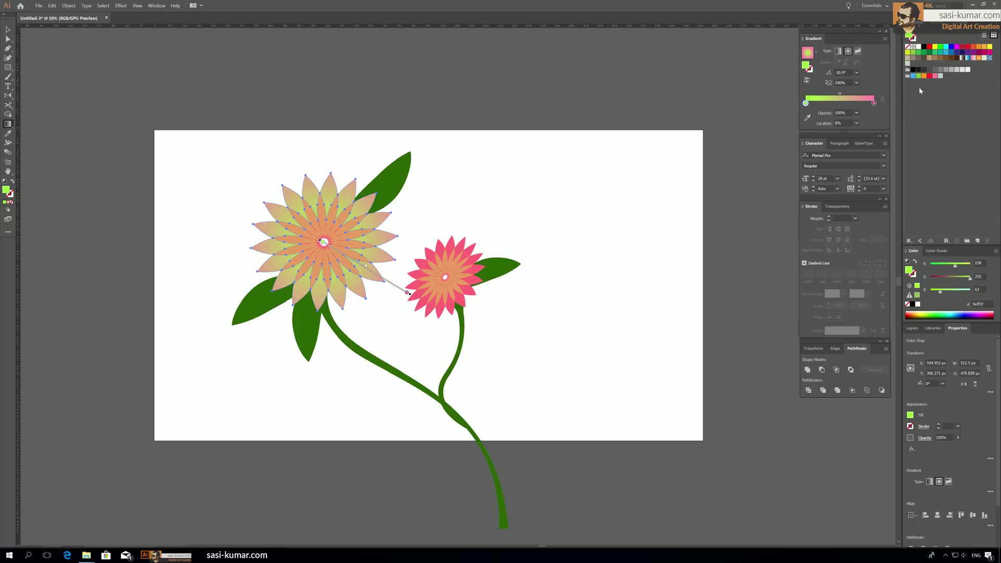
pyautogui.moveTo(928, 77); pyautogui.dragTo(840, 102)
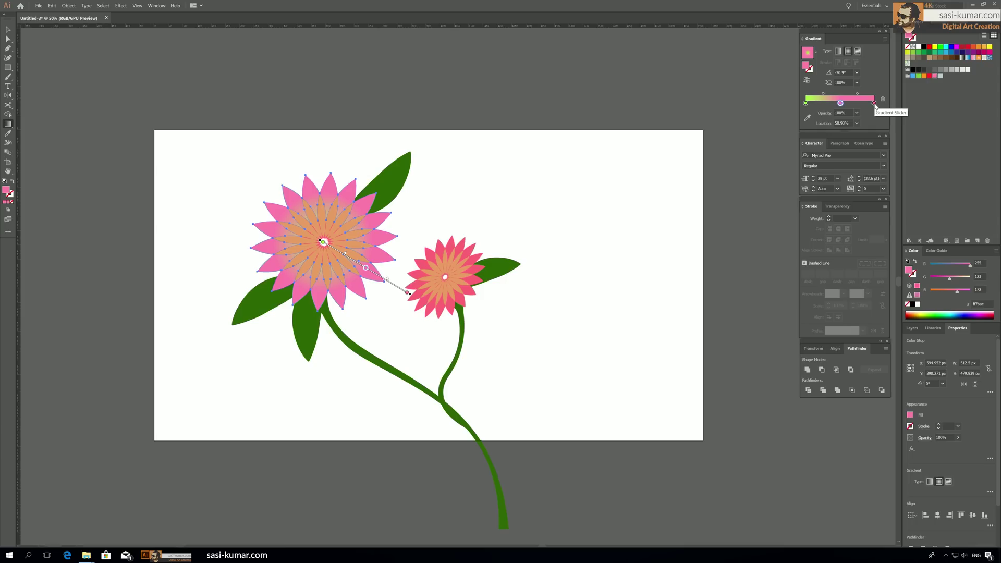
pyautogui.click(882, 99)
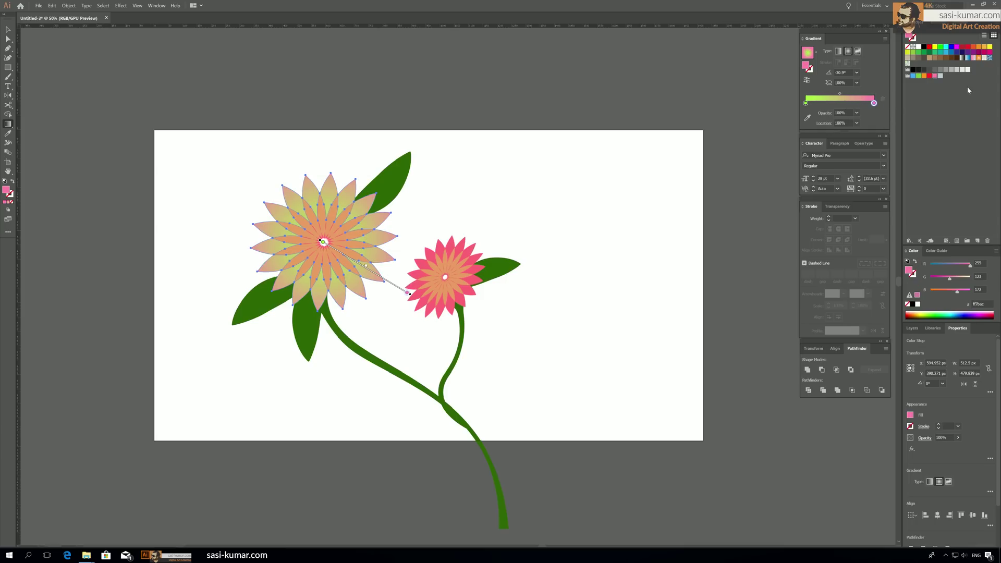
# Step: Replace the outer petals' green gradient stop with the red swatch and clear the selection
pyautogui.moveTo(928, 76); pyautogui.dragTo(793, 105)
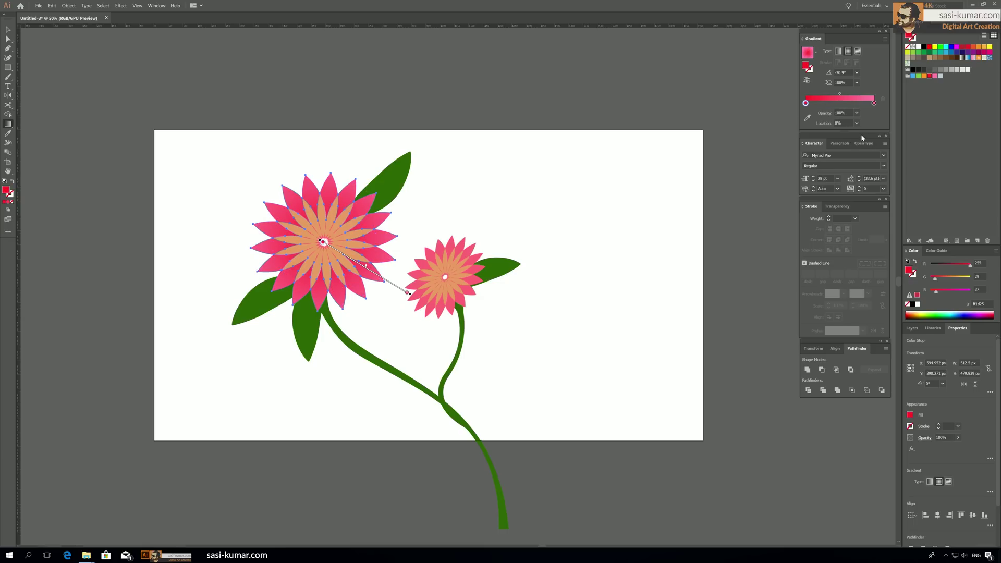
pyautogui.press('v')
pyautogui.click(336, 77)
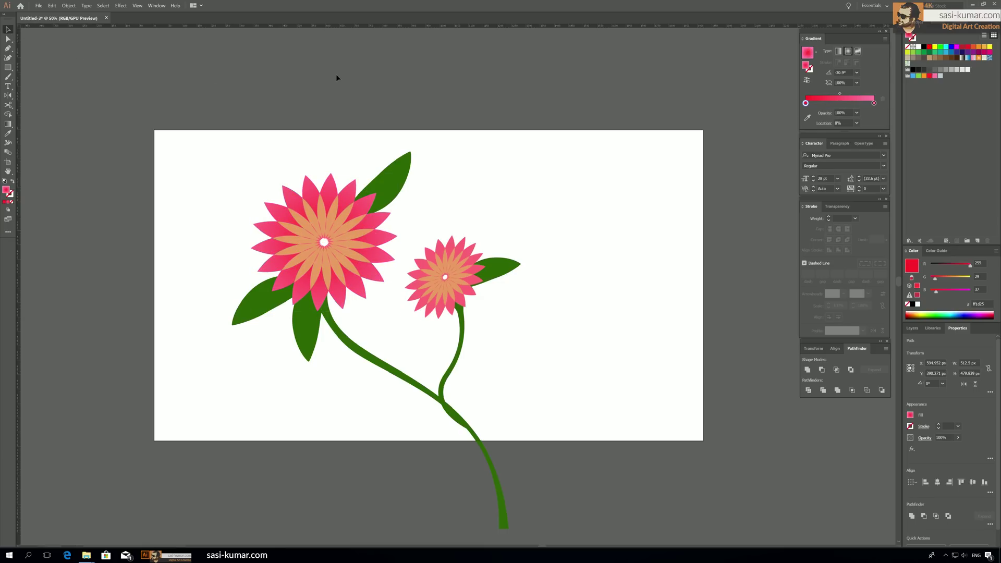
# Step: Try selecting the large flower's inner orange petals one by one with the Direct Selection tool
pyautogui.click(329, 272)
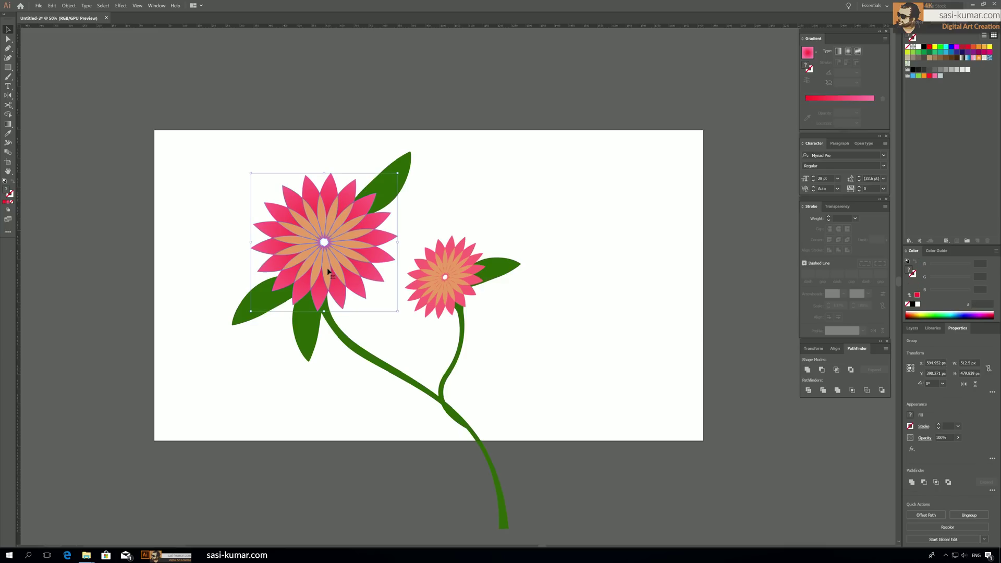
pyautogui.click(37, 56)
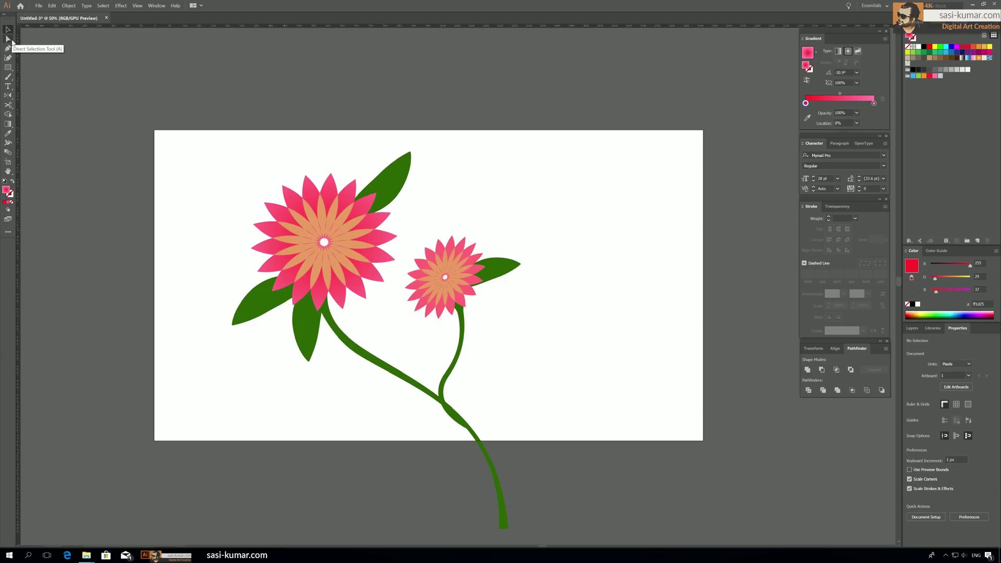
pyautogui.click(8, 39)
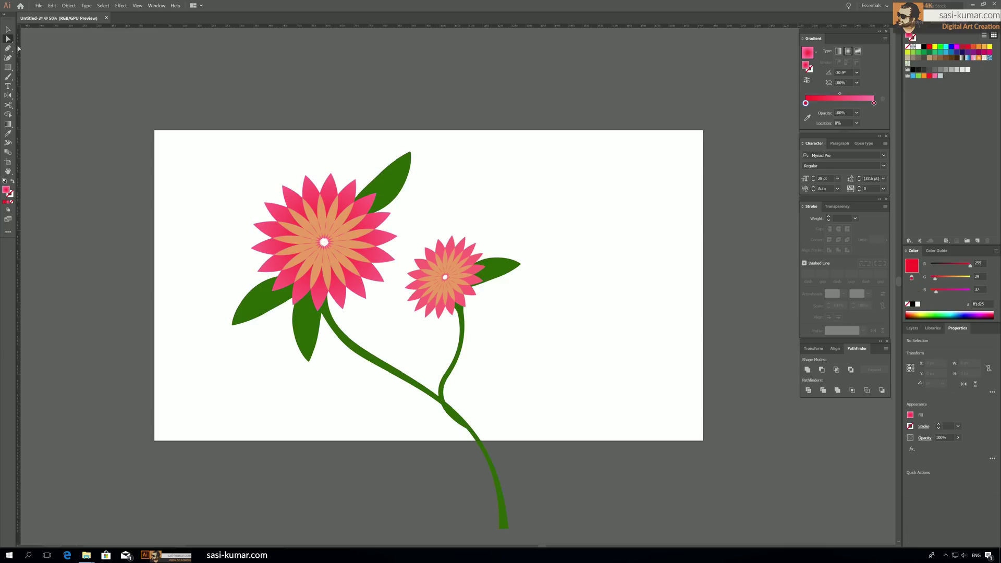
pyautogui.click(322, 213)
pyautogui.keyDown('shift'); pyautogui.click(343, 218); pyautogui.keyUp('shift')
pyautogui.keyDown('shift'); pyautogui.click(350, 225); pyautogui.keyUp('shift')
pyautogui.keyDown('shift'); pyautogui.click(354, 235); pyautogui.keyUp('shift')
pyautogui.keyDown('shift'); pyautogui.click(352, 244); pyautogui.keyUp('shift')
pyautogui.keyDown('shift'); pyautogui.click(352, 255); pyautogui.keyUp('shift')
pyautogui.keyDown('shift'); pyautogui.click(350, 262); pyautogui.keyUp('shift')
pyautogui.keyDown('shift'); pyautogui.click(339, 272); pyautogui.keyUp('shift')
pyautogui.keyDown('shift'); pyautogui.click(327, 275); pyautogui.keyUp('shift')
pyautogui.keyDown('shift'); pyautogui.click(315, 272); pyautogui.keyUp('shift')
pyautogui.keyDown('shift'); pyautogui.click(303, 268); pyautogui.keyUp('shift')
pyautogui.keyDown('shift'); pyautogui.click(298, 264); pyautogui.keyUp('shift')
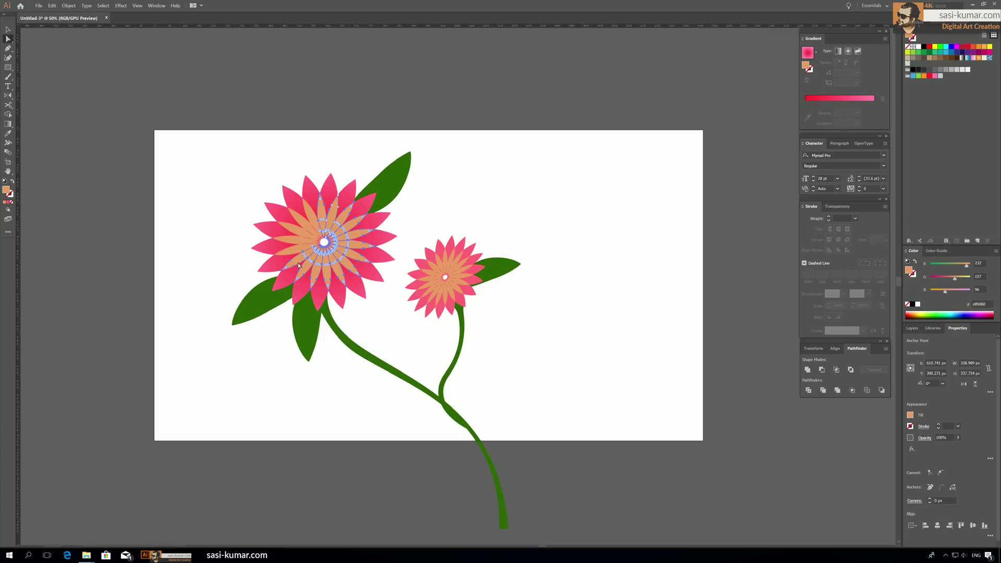
pyautogui.press('v')
pyautogui.click(204, 229)
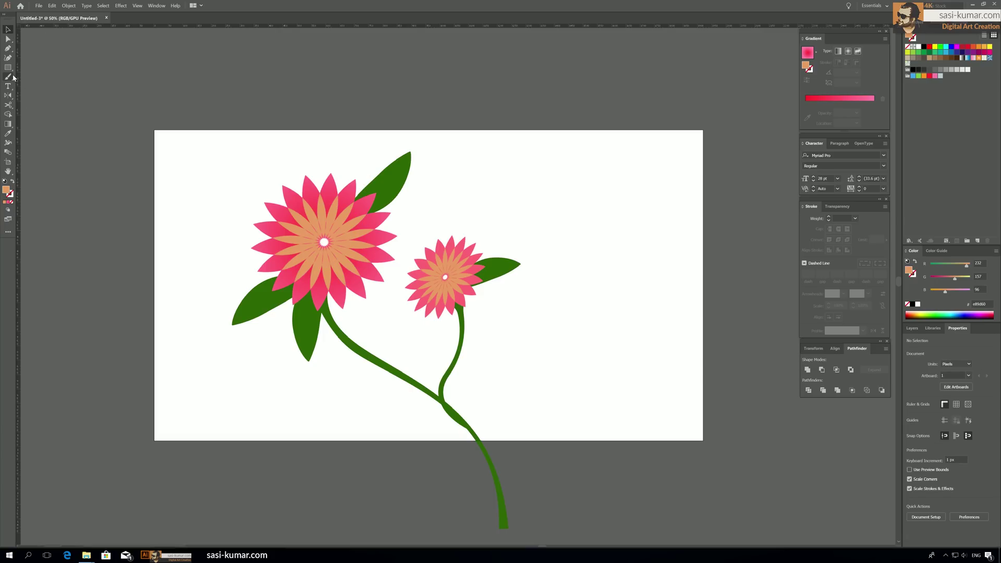
# Step: Browse the full list of tools and switch the toolbox to the Advanced toolbar
pyautogui.click(9, 232)
pyautogui.moveTo(111, 89)
pyautogui.mouseDown()
pyautogui.moveTo(109, 386)
pyautogui.moveTo(120, 62)
pyautogui.moveTo(133, 46)
pyautogui.mouseUp()
pyautogui.click(225, 86)
pyautogui.click(7, 232)
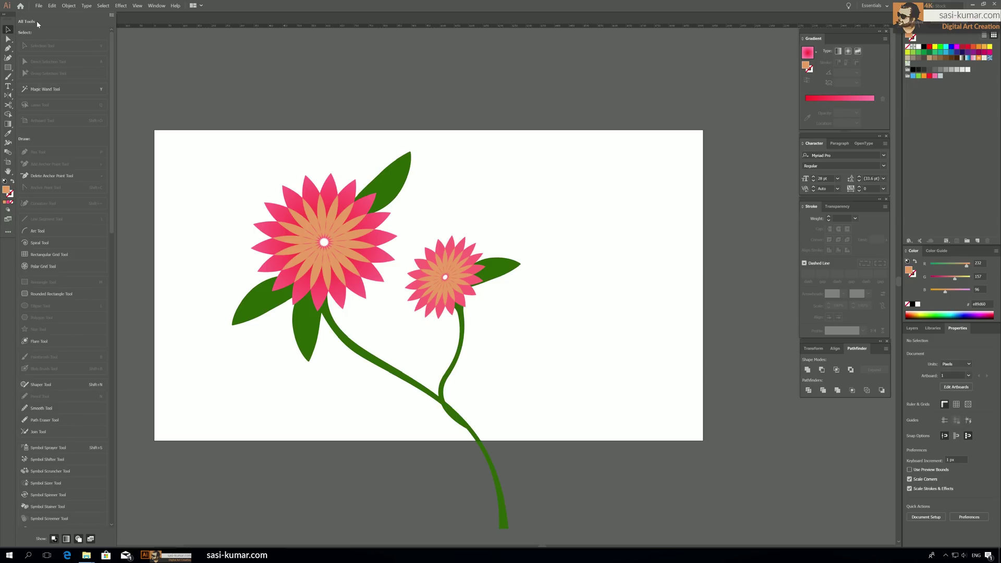
pyautogui.click(112, 16)
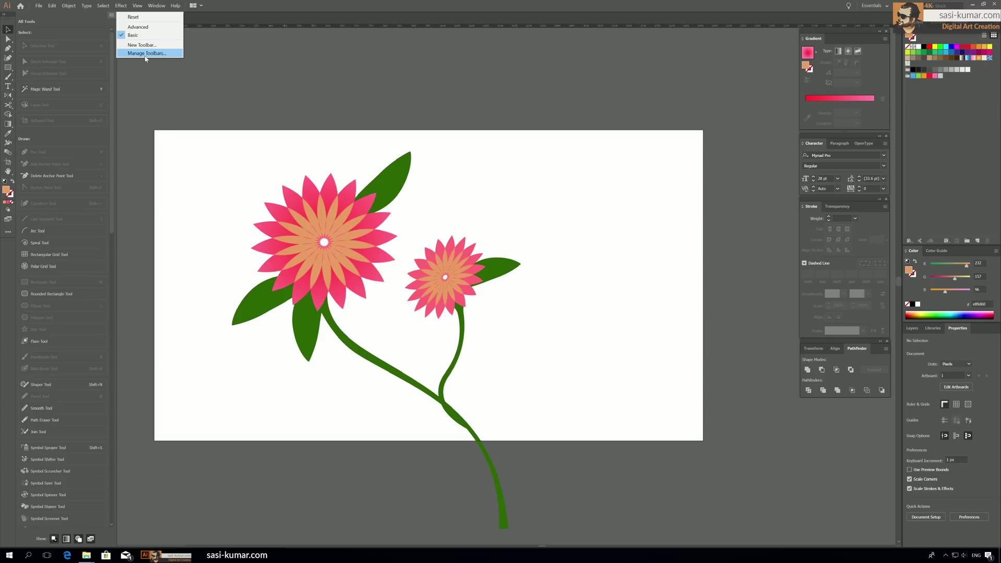
pyautogui.click(146, 27)
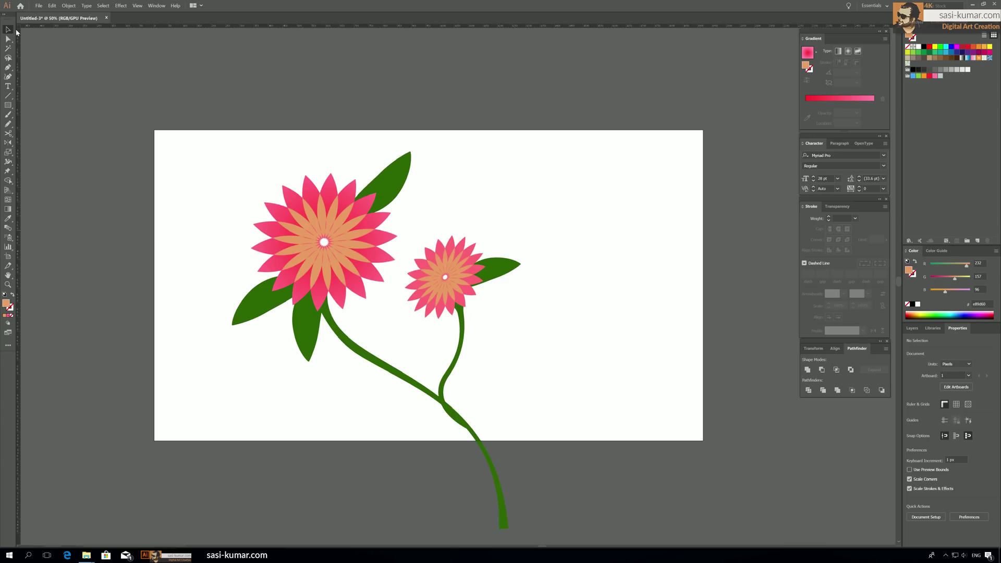
# Step: Try moving the large flower group slightly with the Selection tool, undo the move and deselect it
pyautogui.click(8, 30)
pyautogui.click(346, 229)
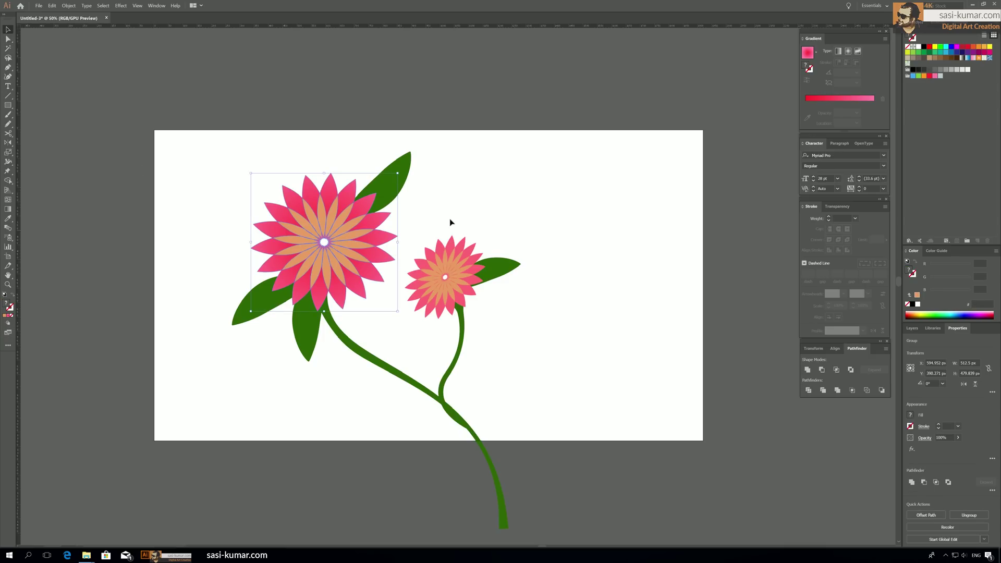
pyautogui.moveTo(340, 242); pyautogui.dragTo(348, 243)
pyautogui.hotkey('ctrl', 'z')
pyautogui.click(416, 222)
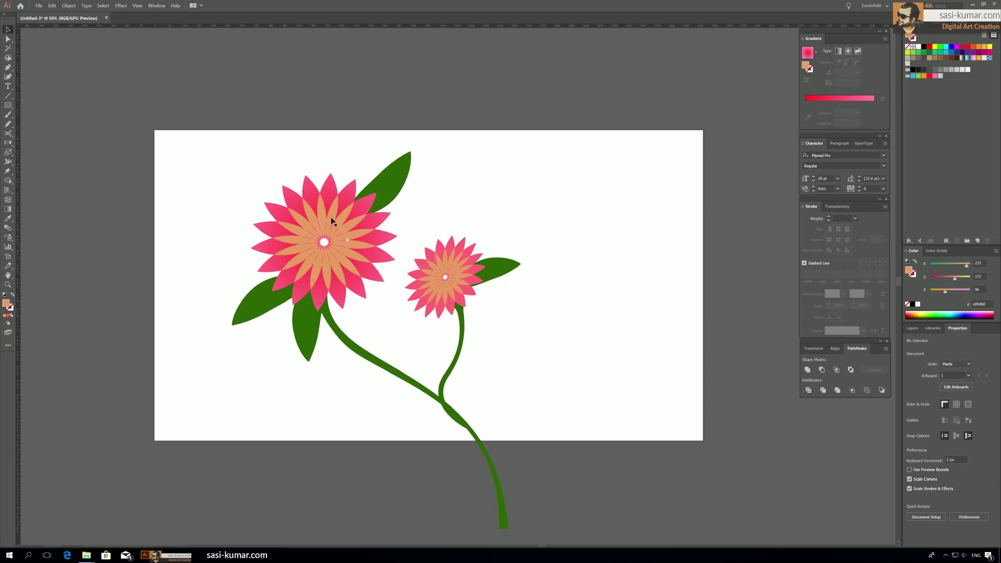
# Step: Try the Magic Wand on an orange petal and on a green leaf, clearing each selection of similar objects
pyautogui.click(8, 49)
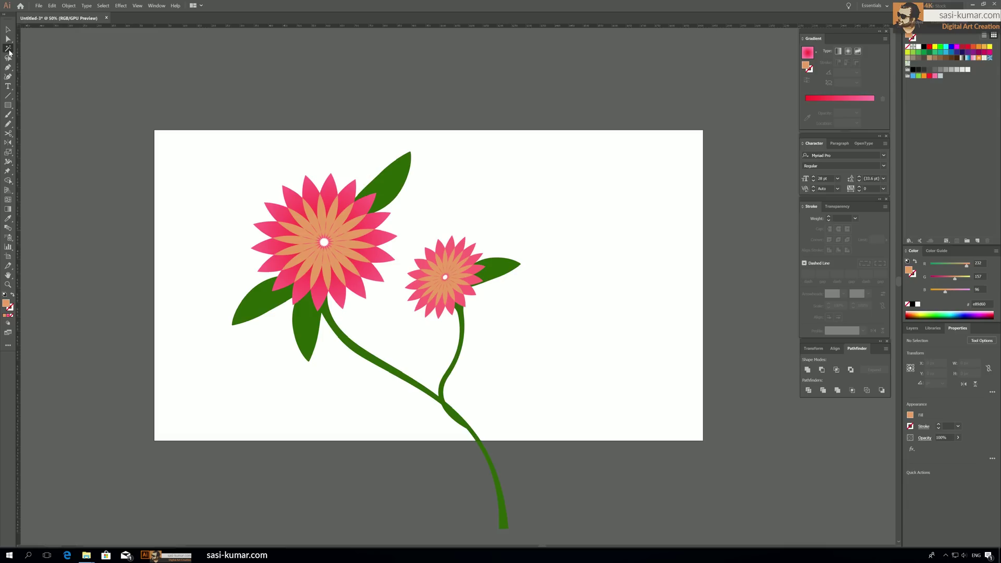
pyautogui.click(321, 214)
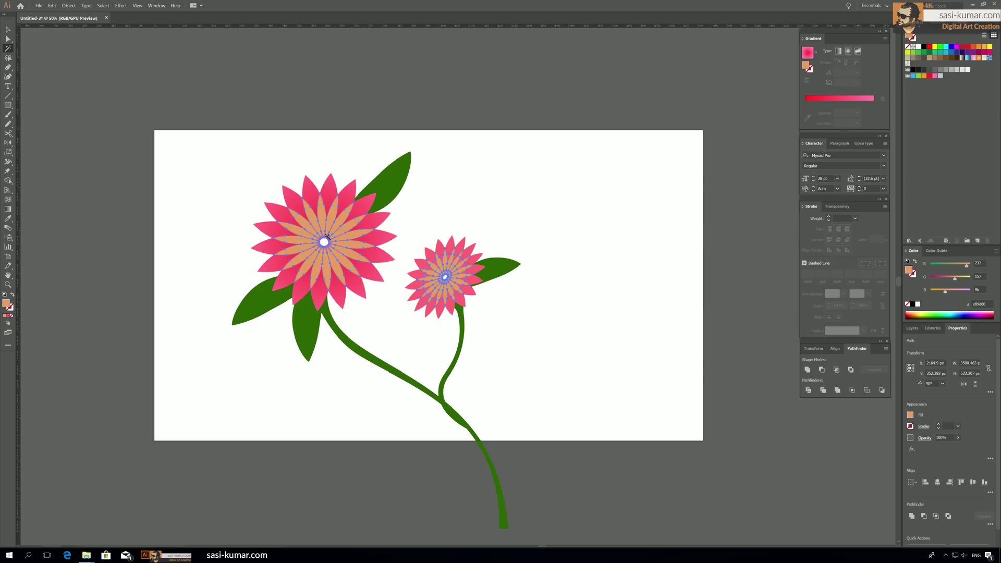
pyautogui.press('v')
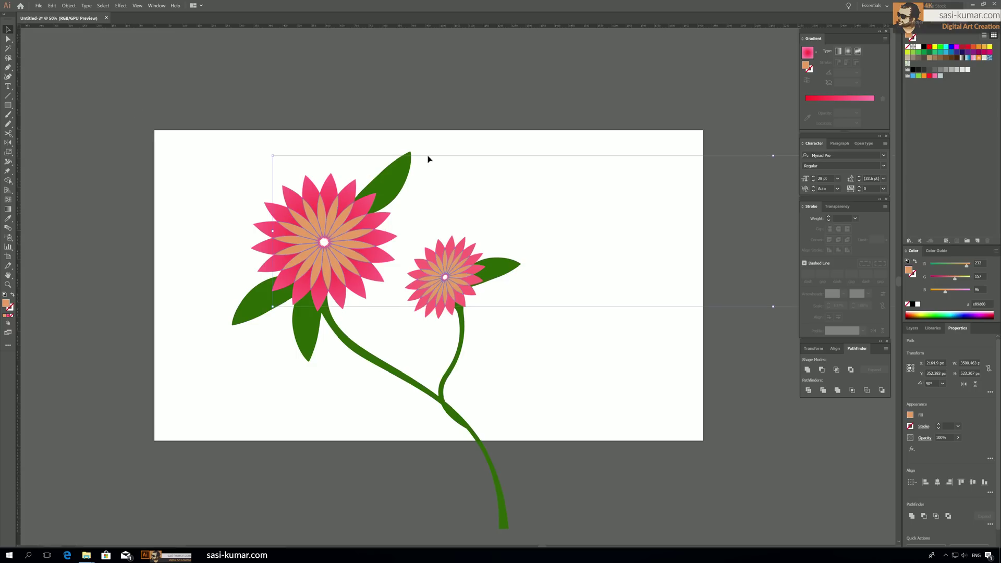
pyautogui.click(429, 158)
pyautogui.click(8, 49)
pyautogui.click(306, 324)
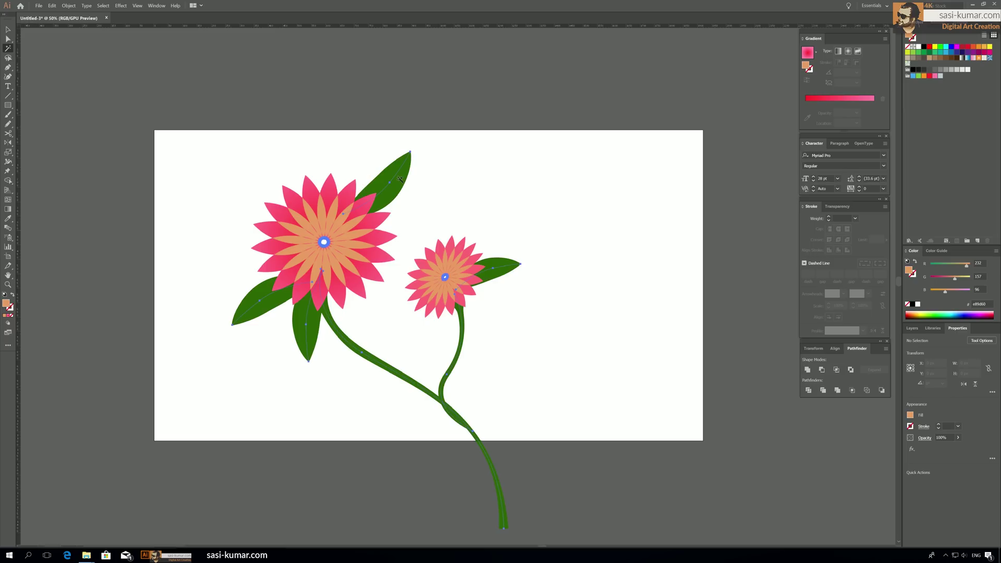
pyautogui.press('v')
pyautogui.click(354, 98)
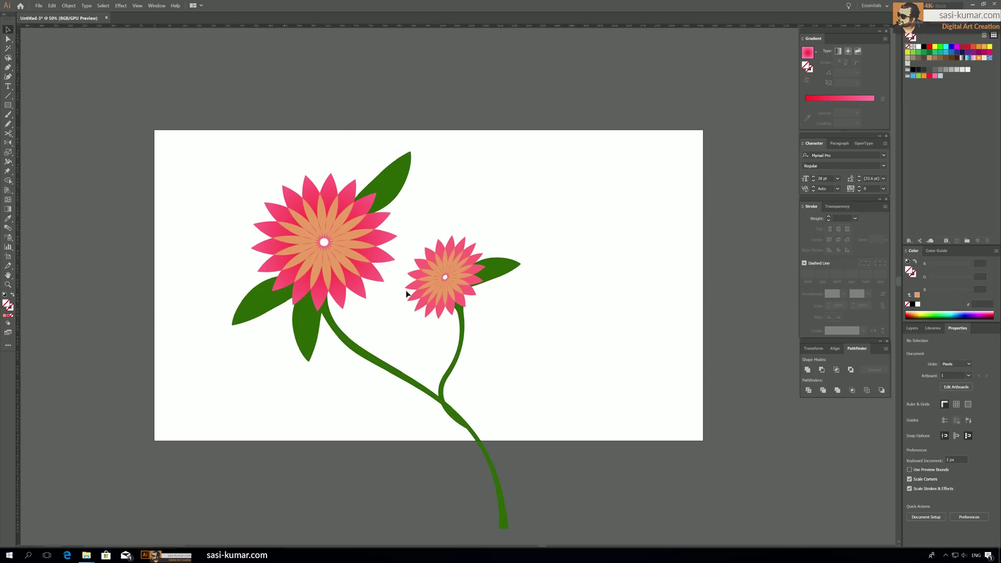
# Step: Isolate the large flower's group, select its orange petals with the Magic Wand and fill them with the red-to-pink gradient
pyautogui.click(347, 236)
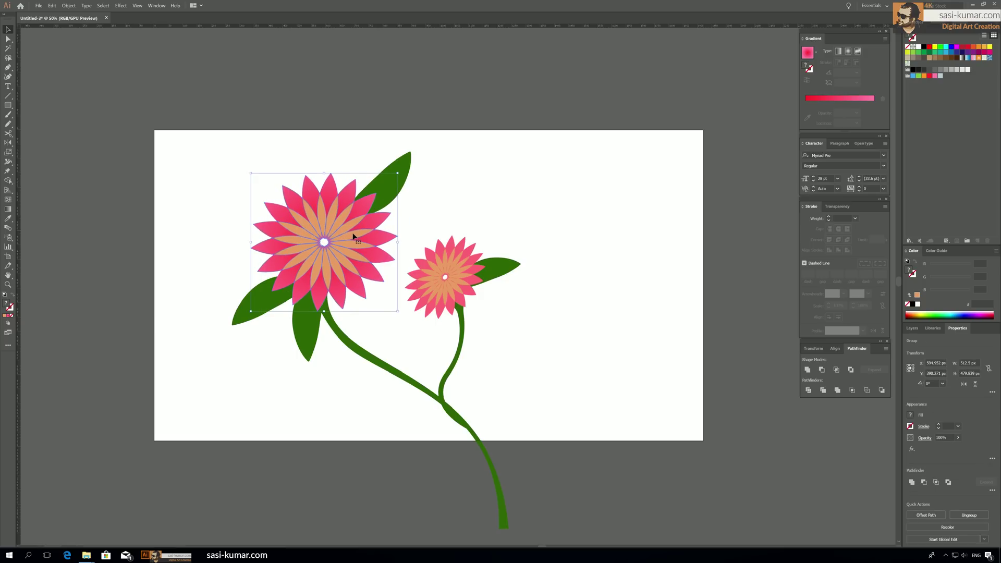
pyautogui.doubleClick(347, 236)
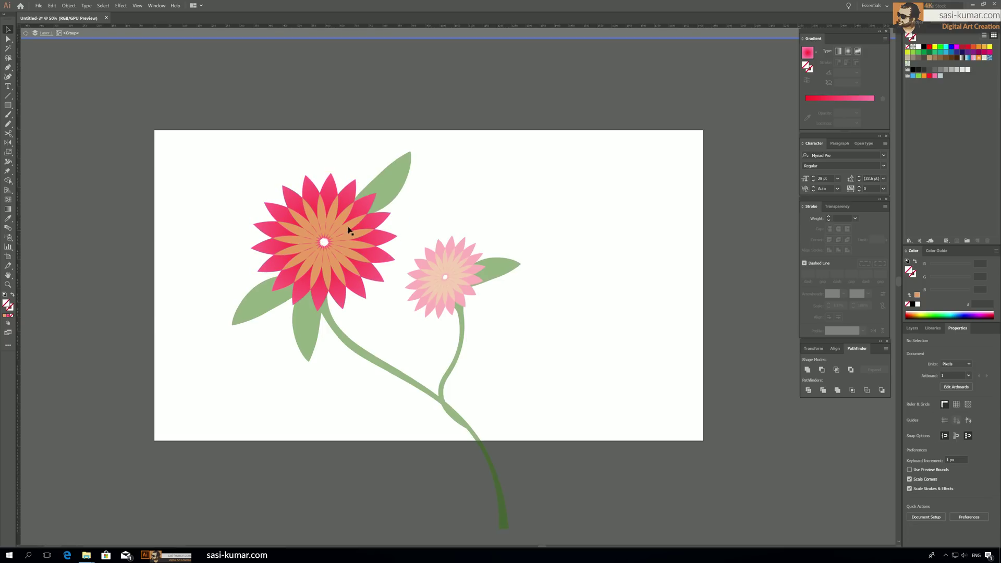
pyautogui.click(8, 48)
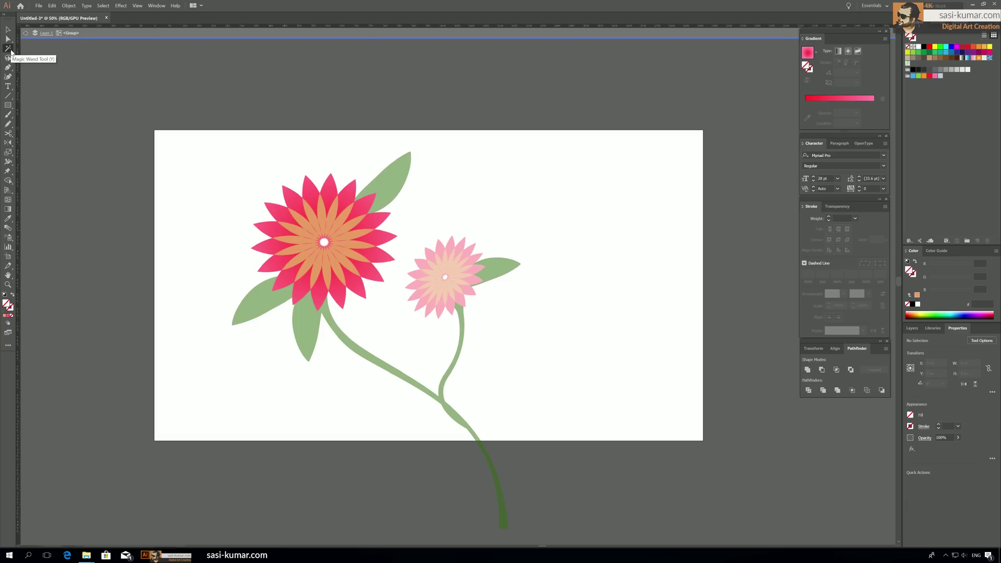
pyautogui.click(334, 216)
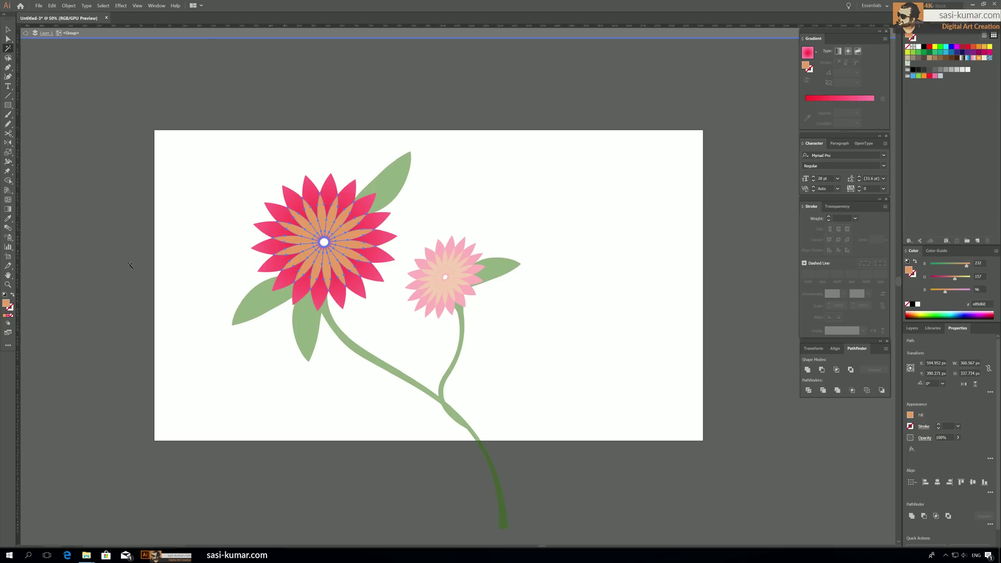
pyautogui.click(7, 210)
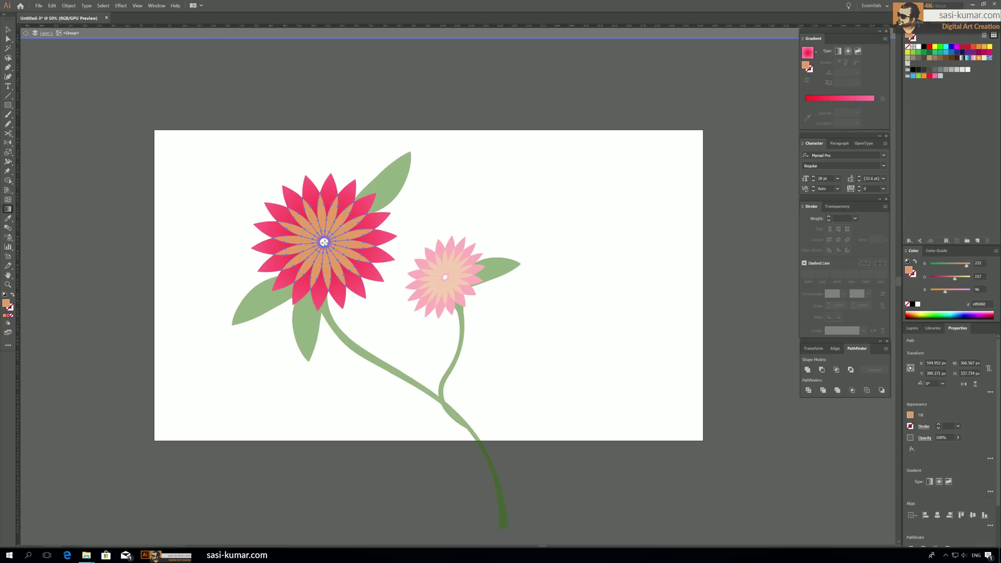
pyautogui.click(8, 315)
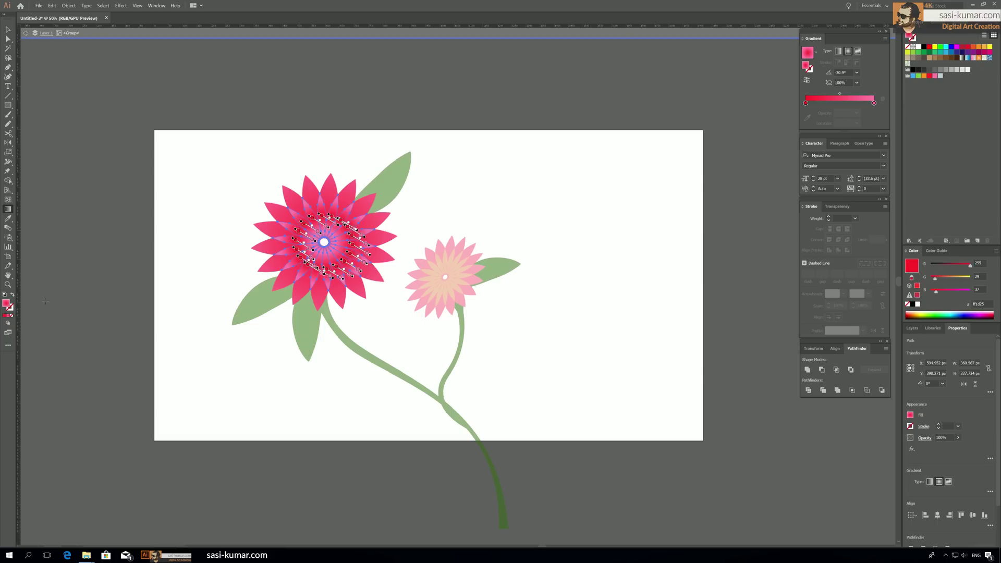
# Step: Spread one shared gradient across the inner petals from the flower's centre and shift its red stop inward
pyautogui.moveTo(324, 242)
pyautogui.mouseDown()
pyautogui.moveTo(358, 268)
pyautogui.moveTo(323, 242)
pyautogui.mouseUp()
pyautogui.moveTo(806, 104); pyautogui.dragTo(818, 104)
pyautogui.press('a')
# Step: Add a middle stop at 51.2% to the inner petals' gradient and colour it orange with RGB 255, 148, 67
pyautogui.moveTo(829, 103); pyautogui.dragTo(842, 104)
pyautogui.doubleClick(841, 103)
pyautogui.moveTo(818, 144); pyautogui.dragTo(833, 151)
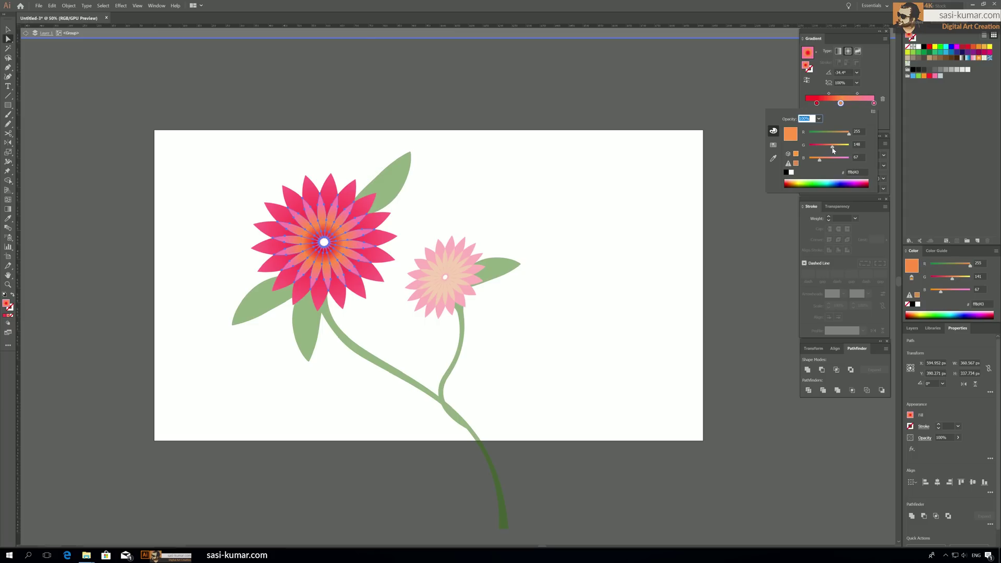
pyautogui.click(7, 39)
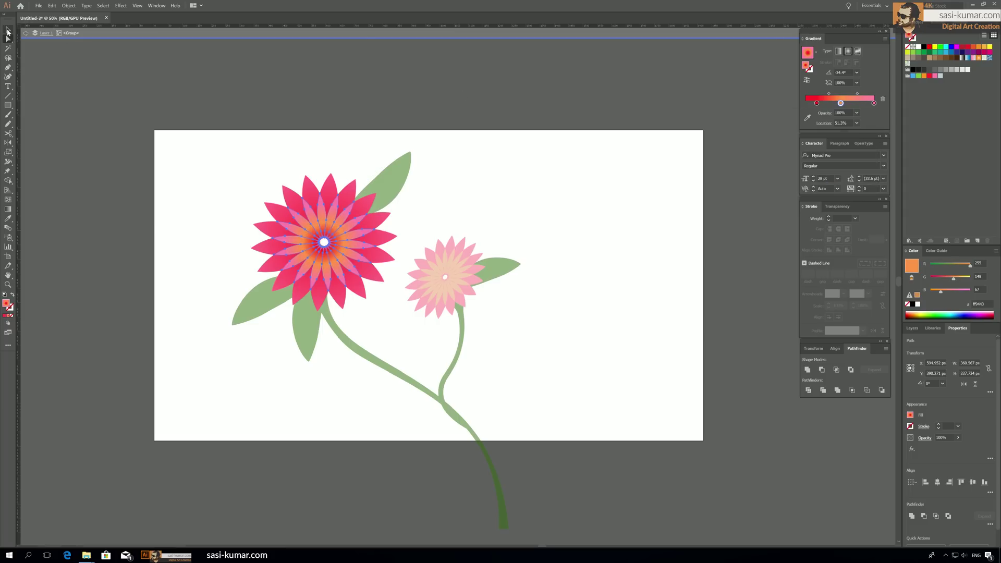
# Step: Leave the inner petals' isolated group and select the large flower's outer petals with the Magic Wand
pyautogui.click(437, 118)
pyautogui.doubleClick(416, 115)
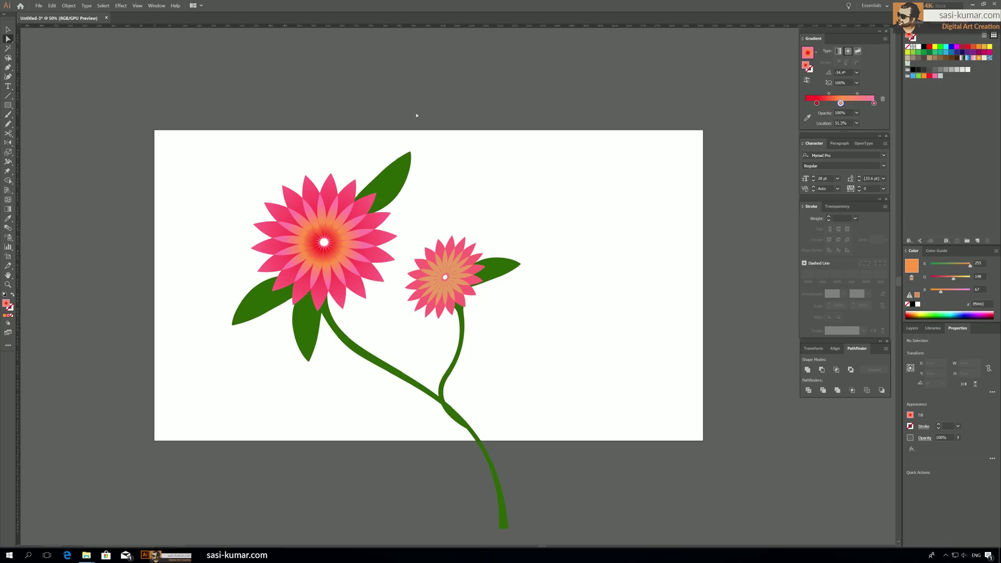
pyautogui.click(352, 197)
pyautogui.click(260, 78)
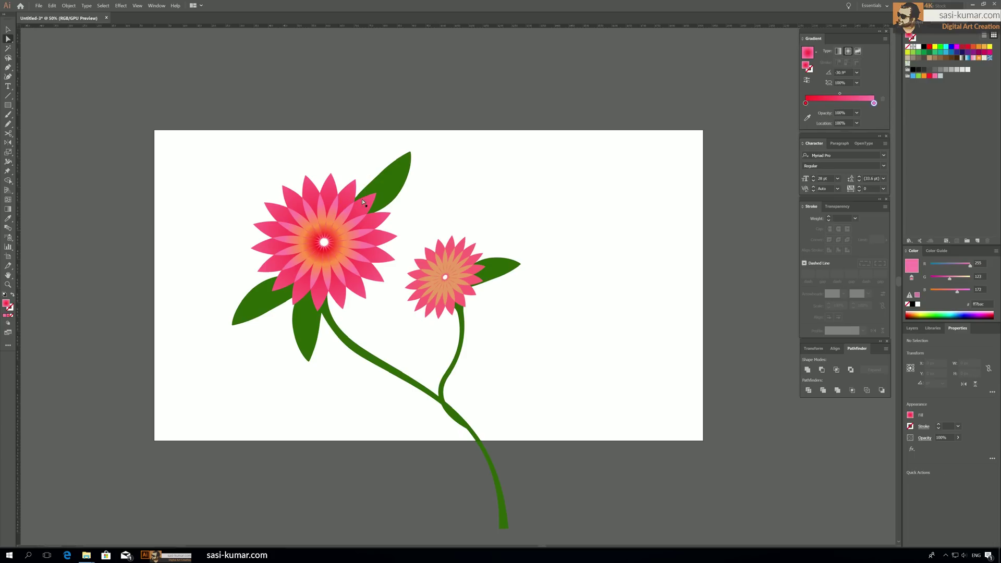
pyautogui.click(8, 48)
pyautogui.click(328, 186)
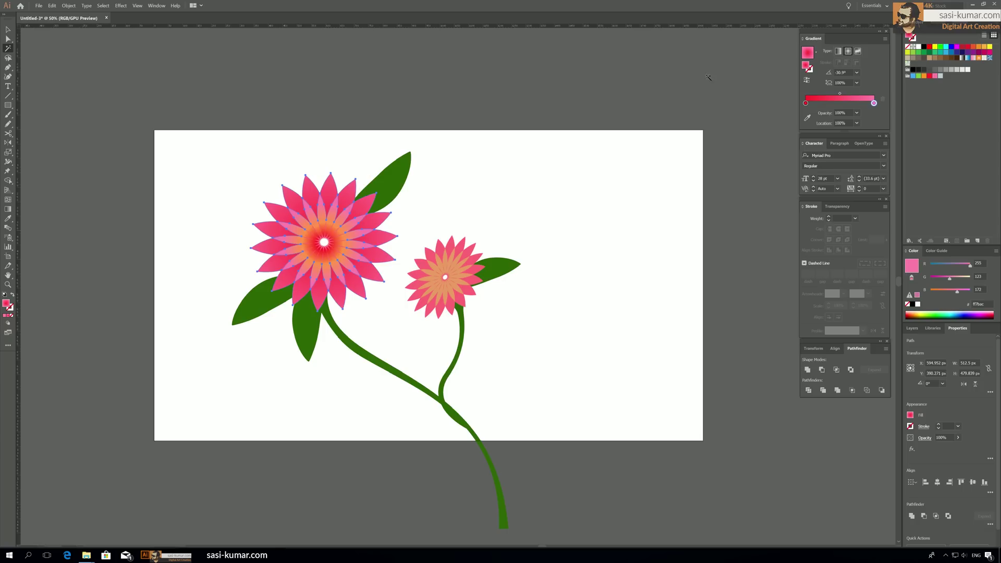
# Step: Shift the outer petals' red gradient stop to 29.42% and add a dark maroon start stop with RGB 76, 29, 37
pyautogui.moveTo(806, 103); pyautogui.dragTo(825, 104)
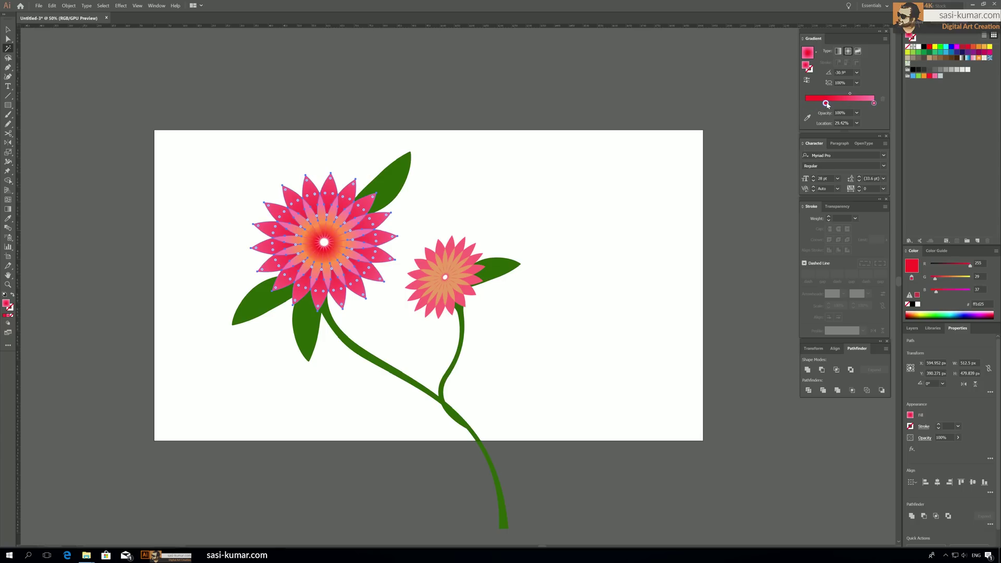
pyautogui.click(805, 103)
pyautogui.doubleClick(806, 103)
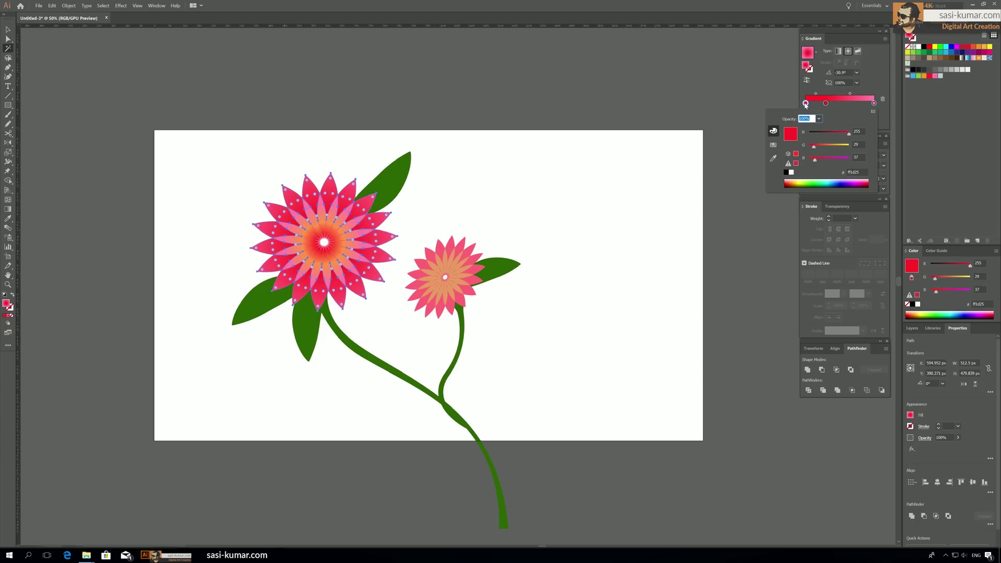
pyautogui.moveTo(848, 133)
pyautogui.mouseDown()
pyautogui.moveTo(822, 134)
pyautogui.moveTo(834, 135)
pyautogui.mouseUp()
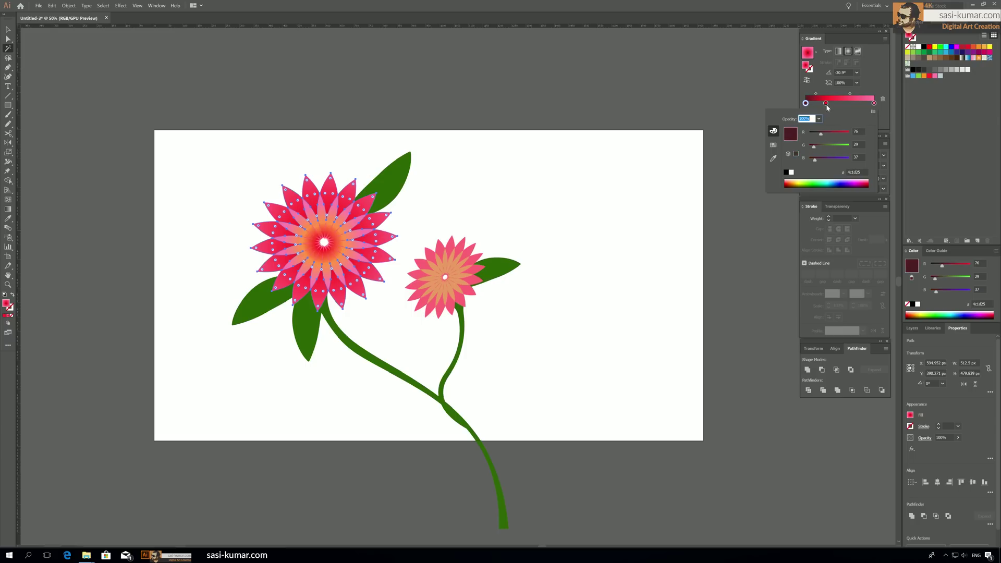
# Step: Add a gradient stop at 70.3%, remove the red stop nearer the dark end, and deselect the outer petals
pyautogui.click(854, 103)
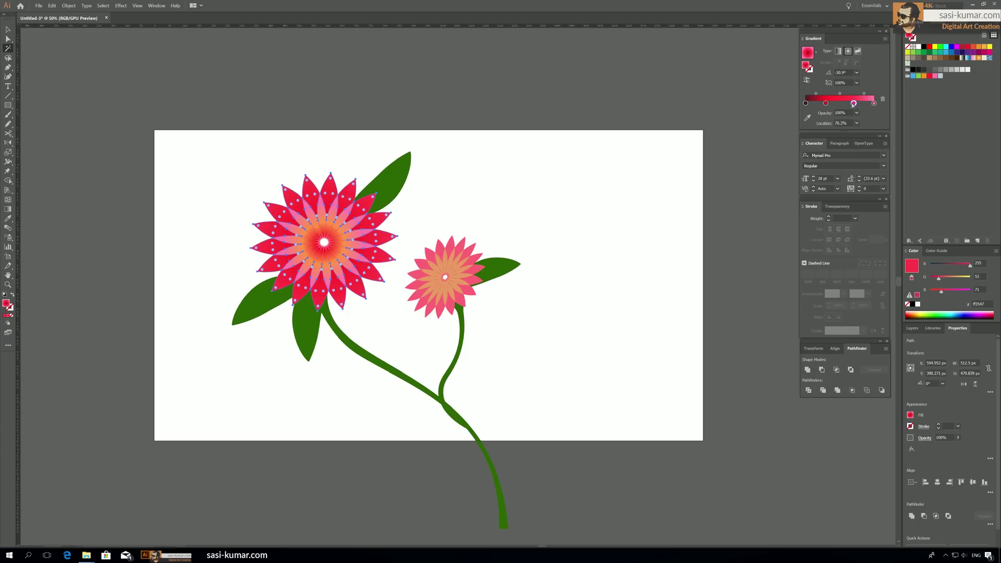
pyautogui.moveTo(826, 104); pyautogui.dragTo(821, 121)
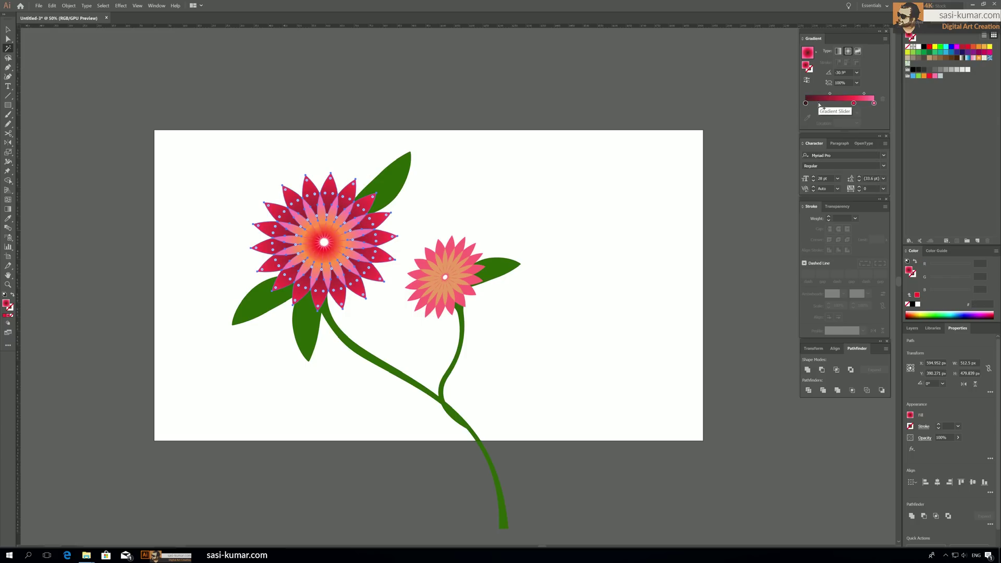
pyautogui.click(8, 29)
pyautogui.click(306, 86)
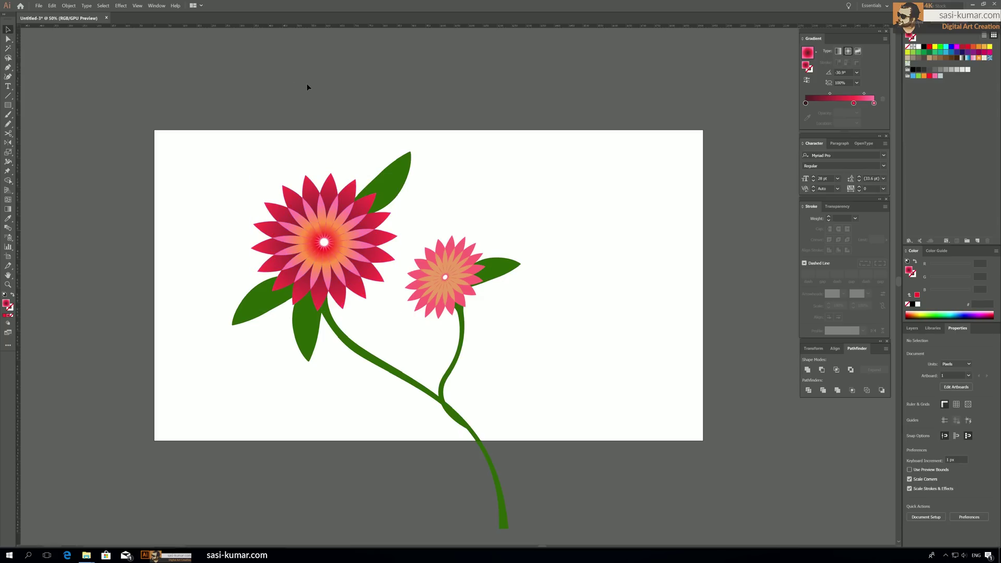
# Step: Switch the toolbar from the Advanced set to the Basic set
pyautogui.scroll(1, 307, 84)
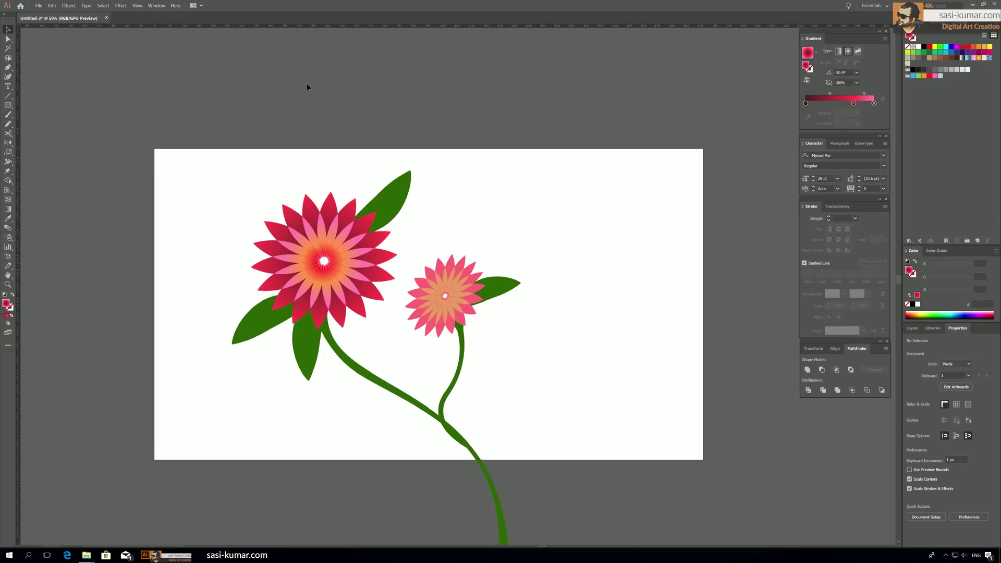
pyautogui.scroll(1, 307, 85)
pyautogui.scroll(-2, 307, 85)
pyautogui.scroll(-1, 307, 86)
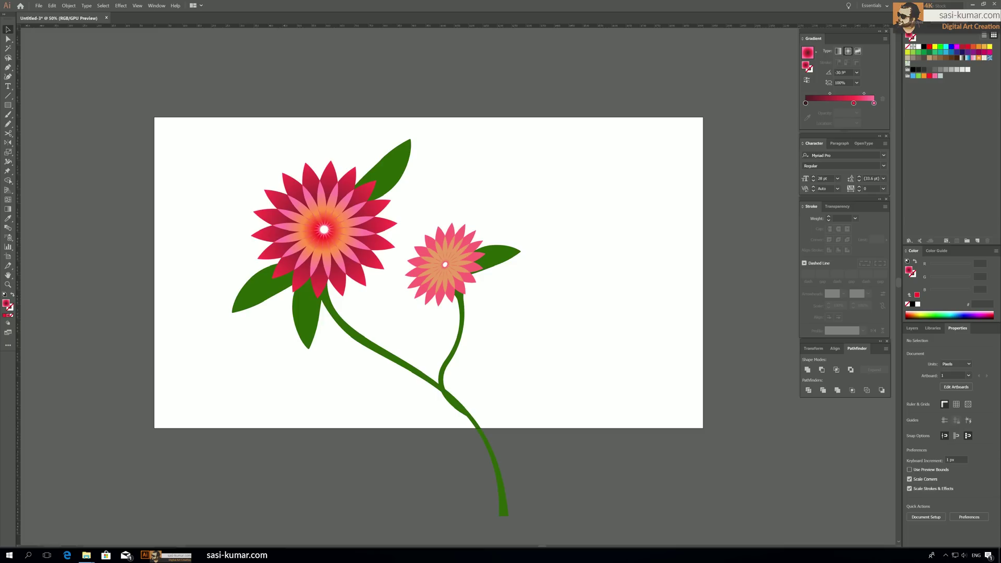
pyautogui.click(8, 346)
pyautogui.click(111, 14)
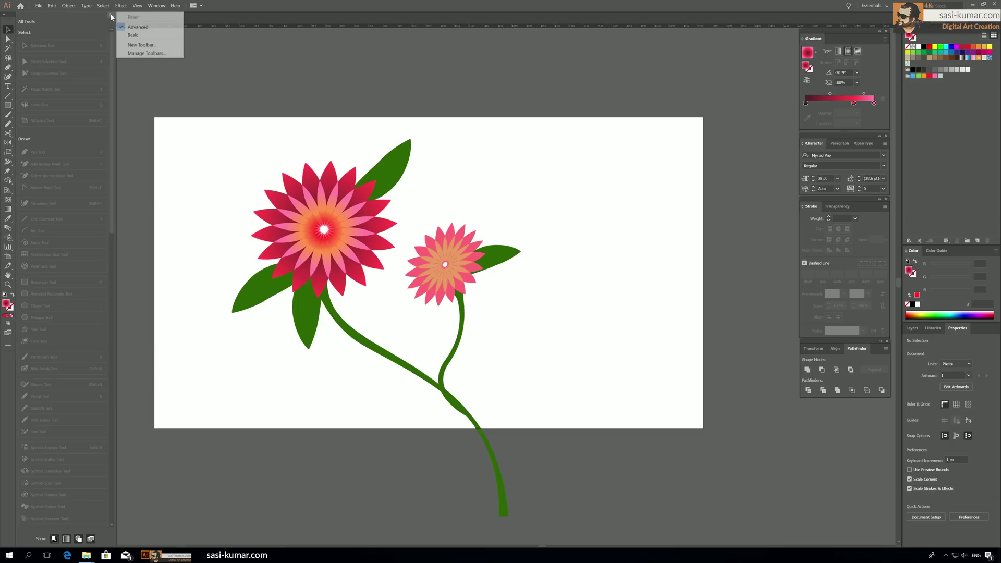
pyautogui.click(133, 35)
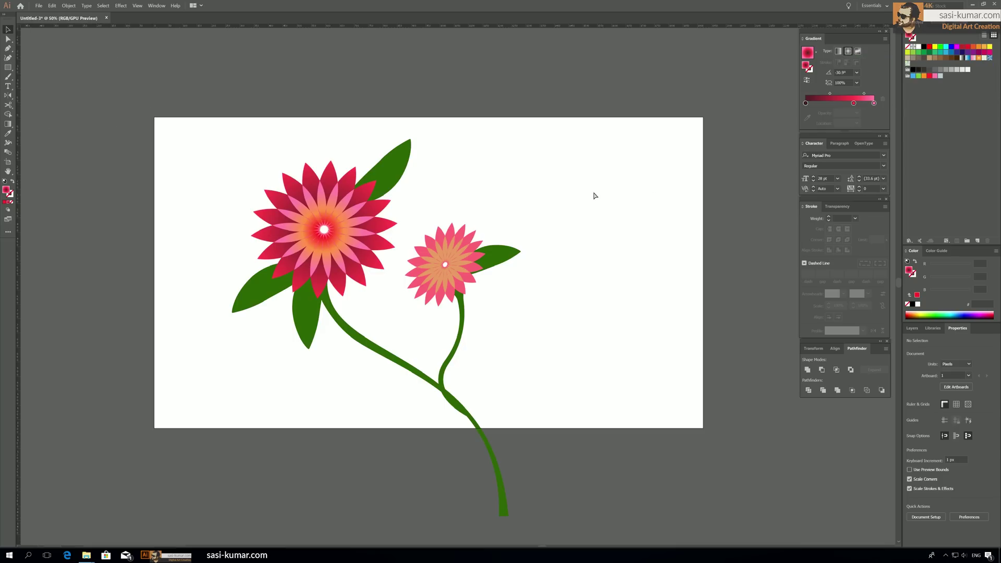
# Step: Move all the flower artwork off the artboard to its right and clear the selection
pyautogui.hotkey('ctrl', '-')
pyautogui.hotkey('ctrl', '-')
pyautogui.hotkey('ctrl', '-')
pyautogui.moveTo(408, 267); pyautogui.dragTo(718, 182)
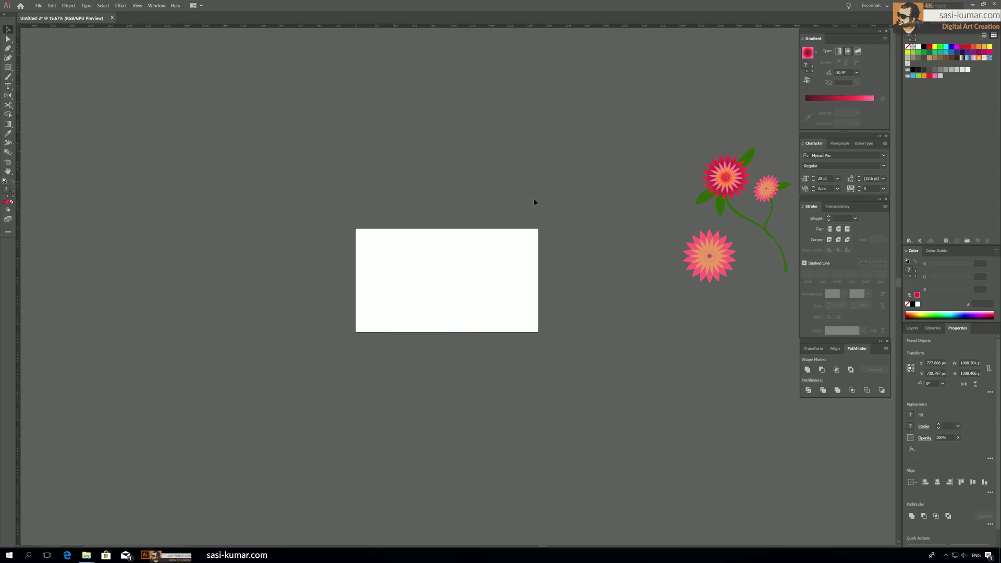
pyautogui.click(527, 196)
pyautogui.hotkey('ctrl', '+')
pyautogui.hotkey('ctrl', '+')
pyautogui.moveTo(527, 196); pyautogui.dragTo(431, 191)
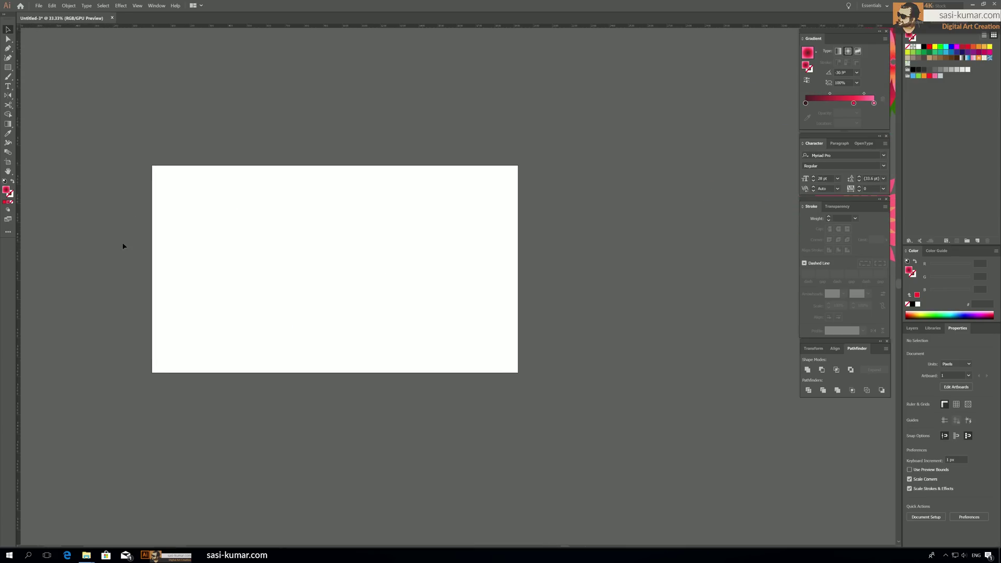
# Step: Draw a tall, narrow rectangle about 68 px wide near the artboard's left edge and give it a solid red fill
pyautogui.click(7, 153)
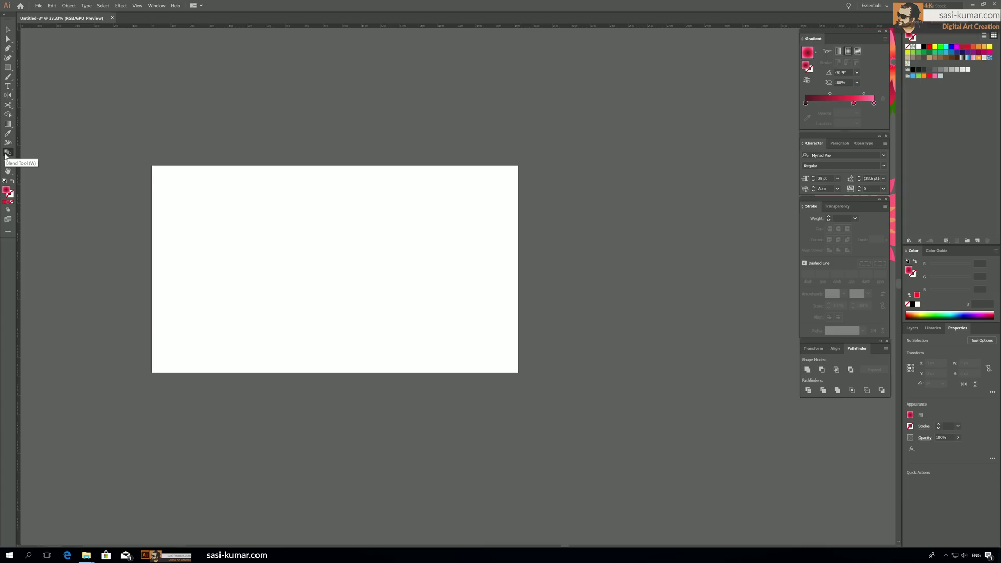
pyautogui.press('m')
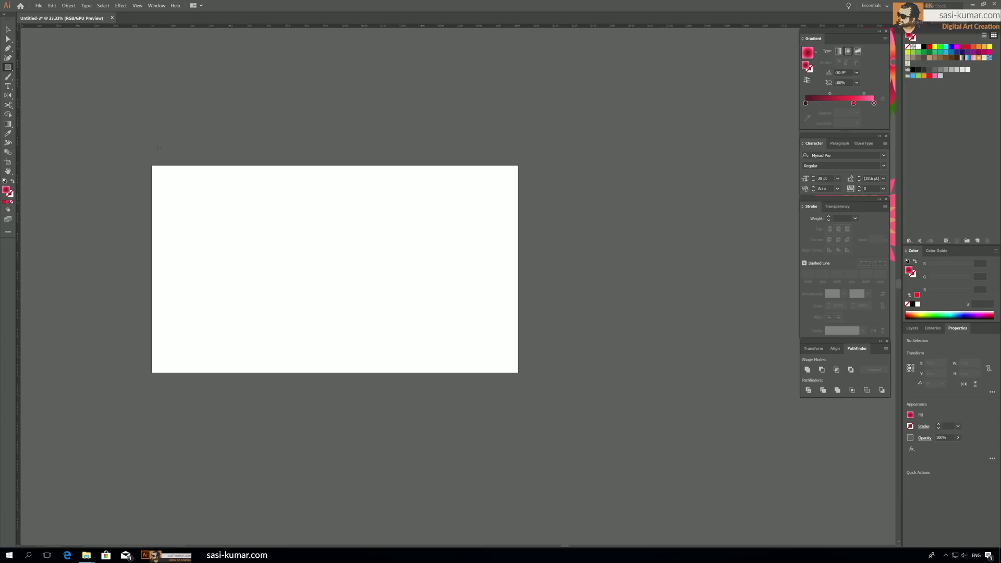
pyautogui.moveTo(159, 147); pyautogui.dragTo(287, 123)
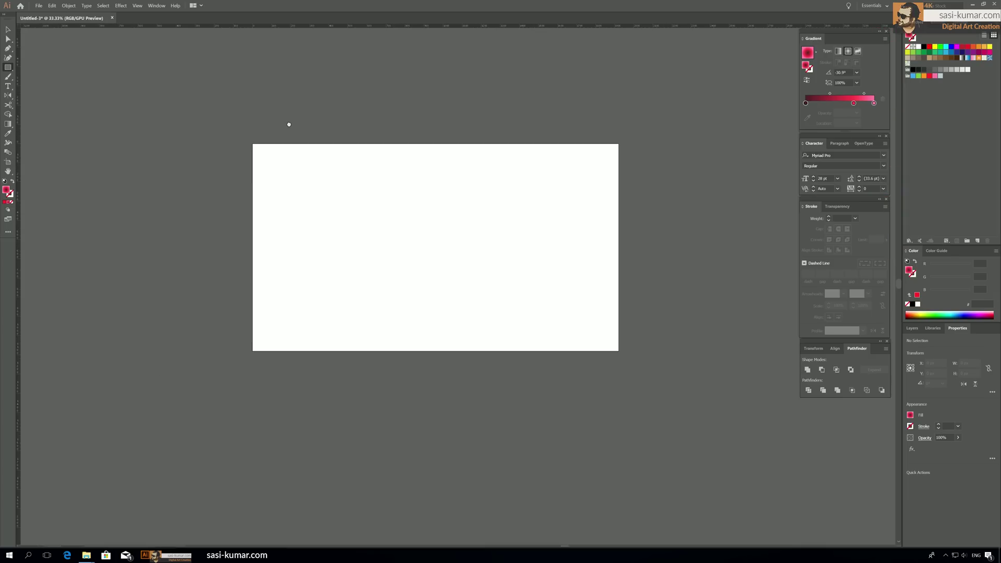
pyautogui.moveTo(264, 155); pyautogui.dragTo(278, 317)
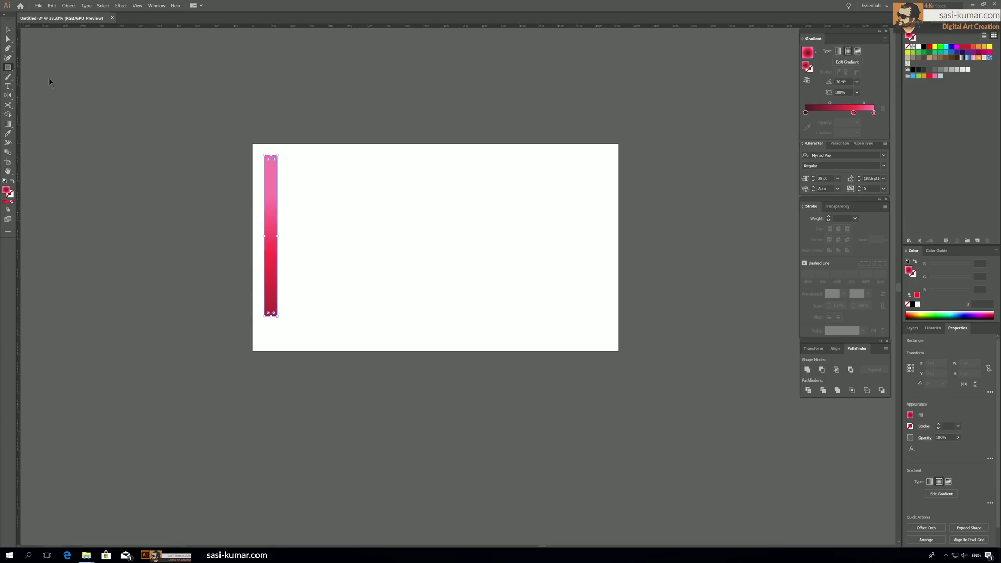
pyautogui.click(8, 30)
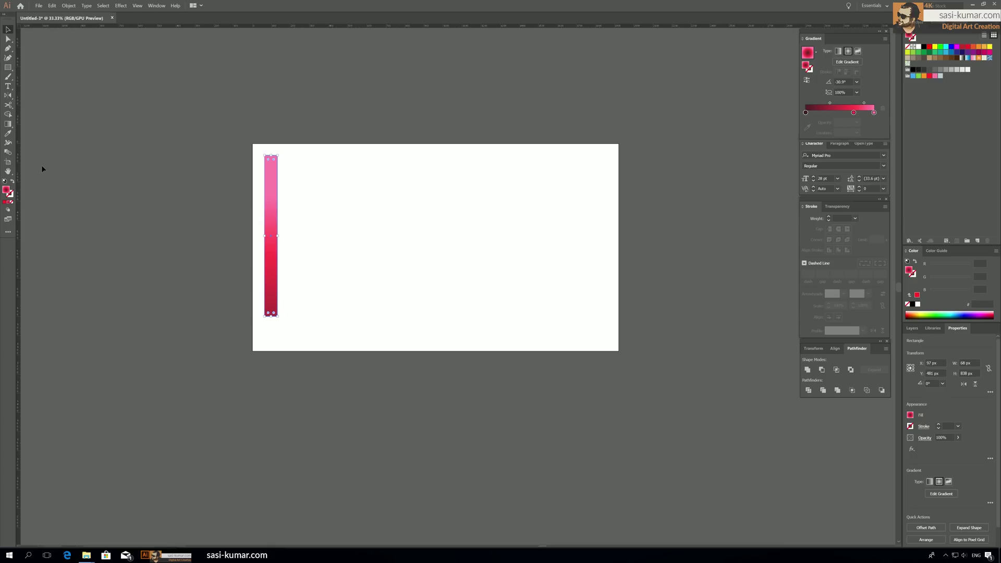
pyautogui.click(5, 203)
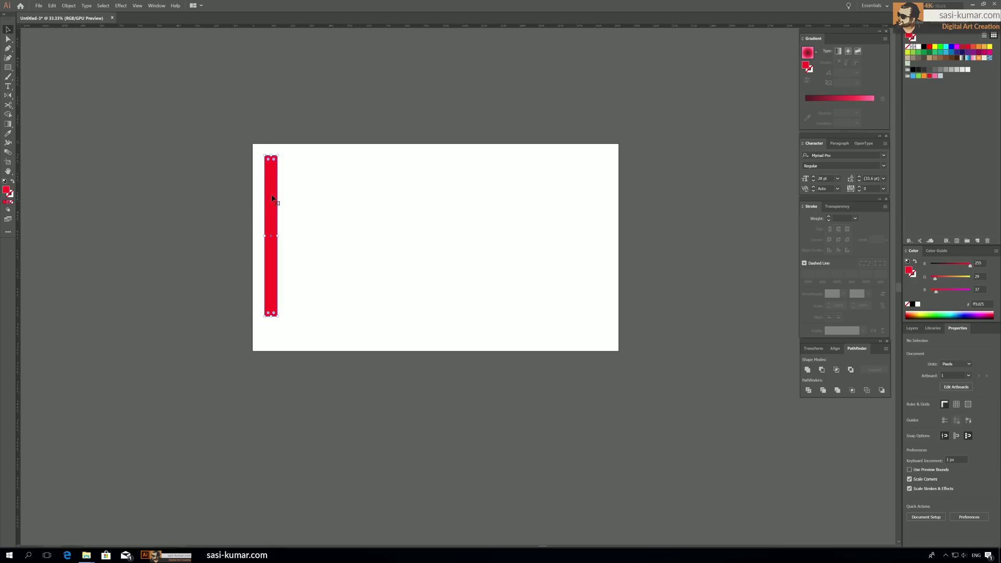
# Step: Duplicate the red bar near the artboard's right edge and align the two bars by their top edges
pyautogui.moveTo(269, 198); pyautogui.dragTo(214, 230)
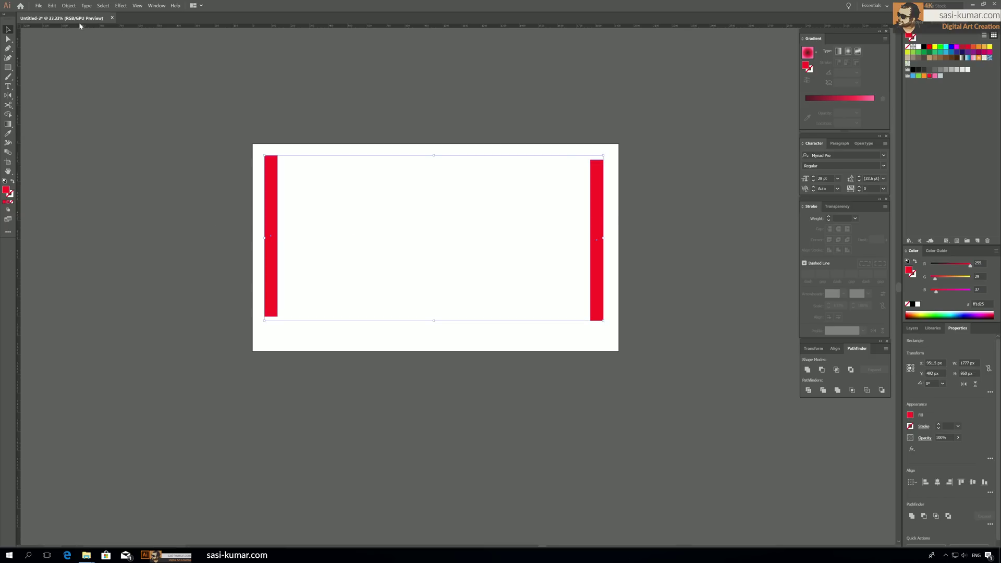
pyautogui.click(962, 482)
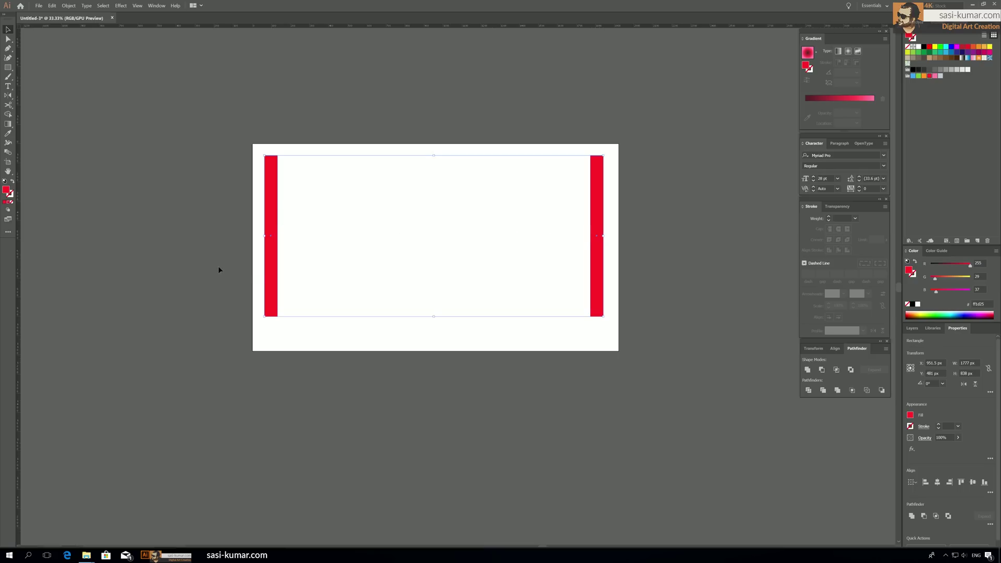
# Step: Blend the two red bars and set the spacing to Specified Steps with 10 steps, previewing the change
pyautogui.click(8, 152)
pyautogui.click(599, 248)
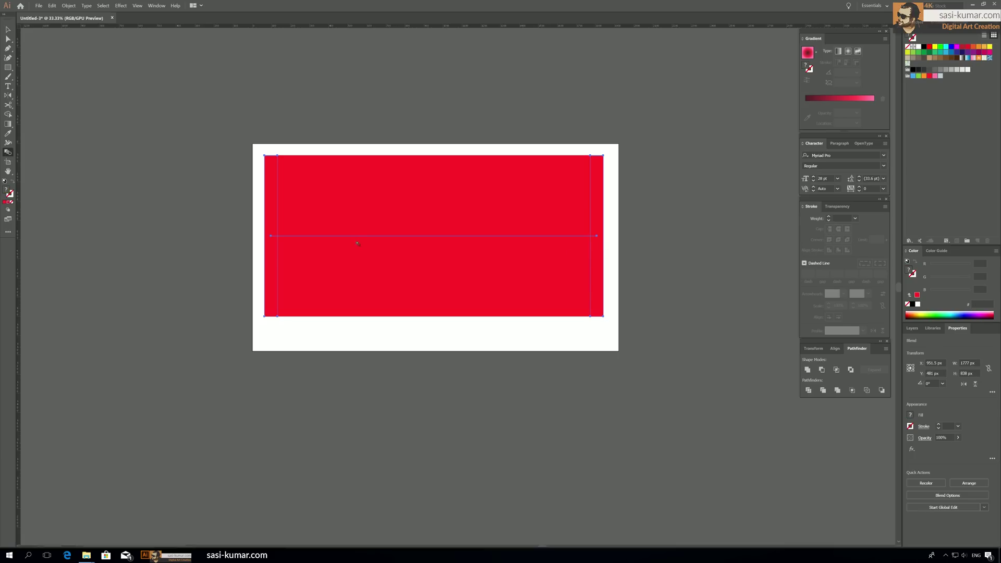
pyautogui.doubleClick(8, 153)
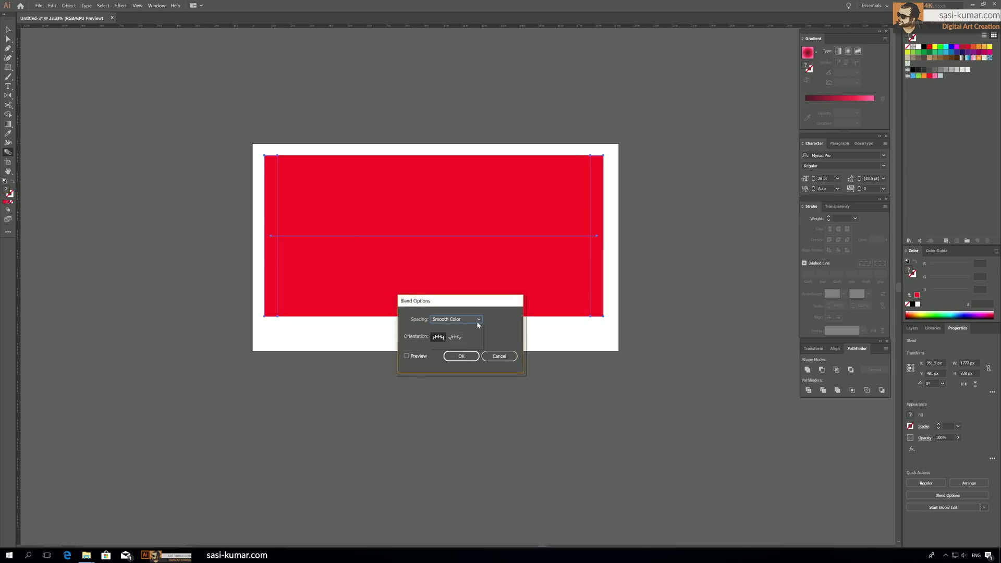
pyautogui.click(477, 322)
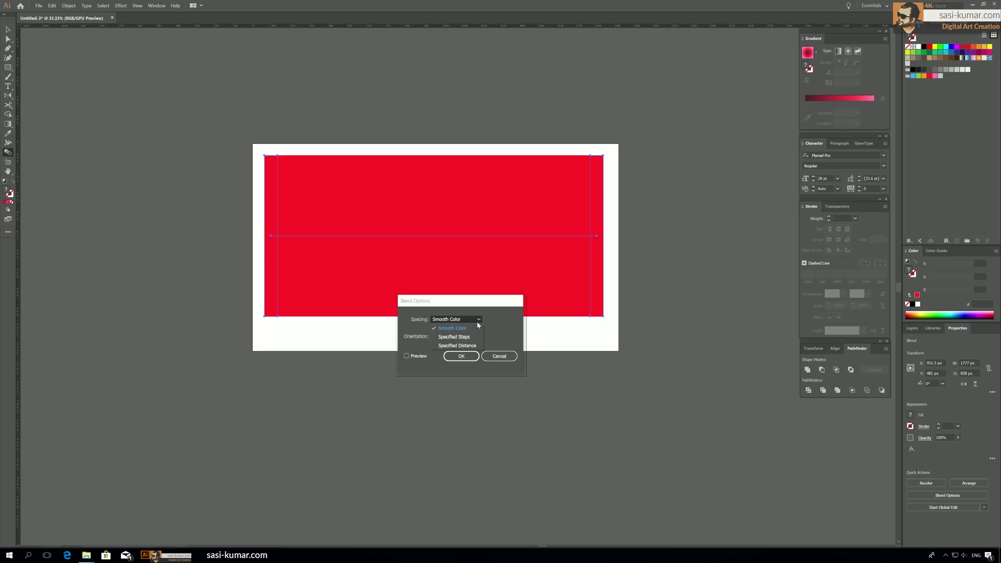
pyautogui.click(477, 336)
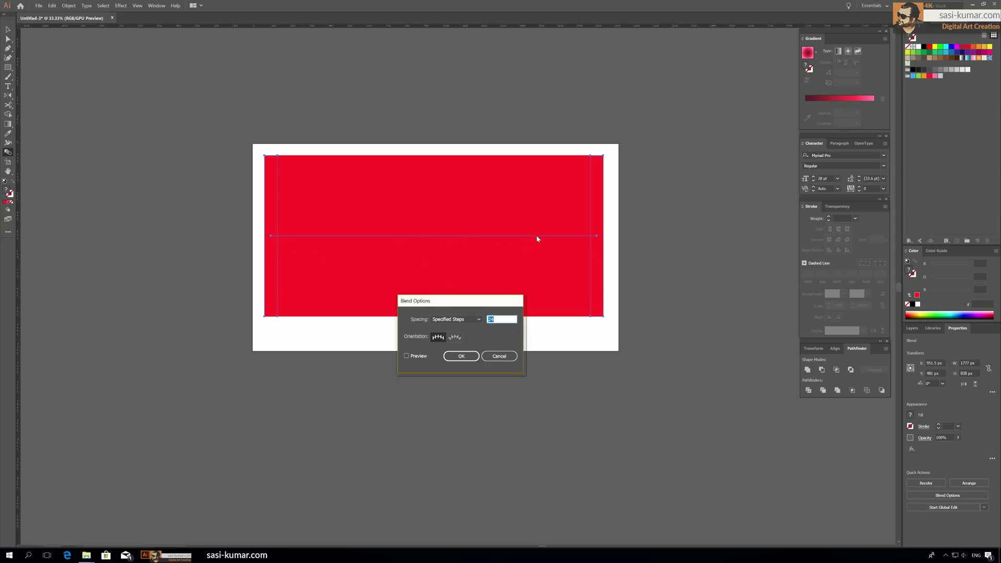
pyautogui.click(417, 356)
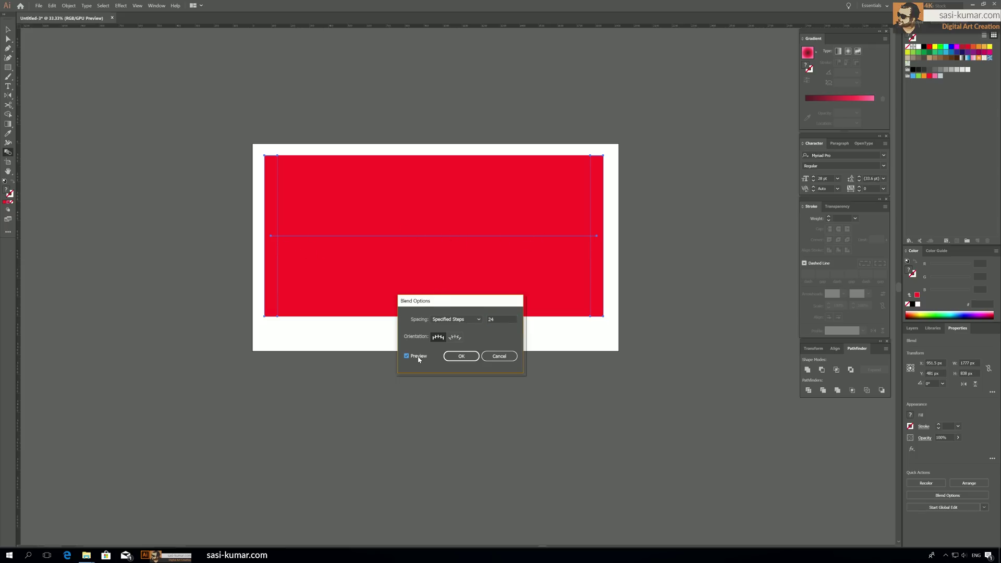
pyautogui.click(501, 319)
pyautogui.write('10')
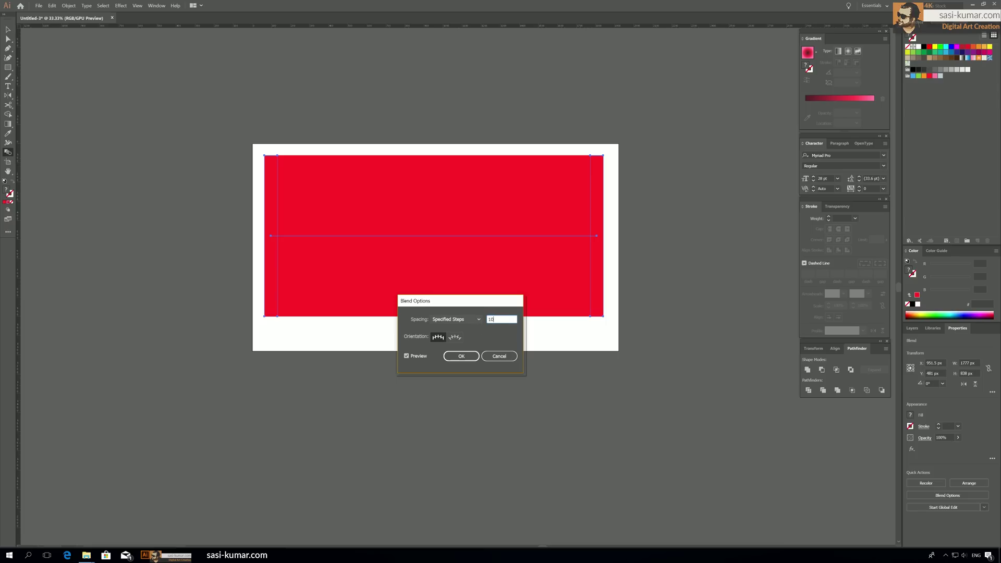
pyautogui.press('Tab')
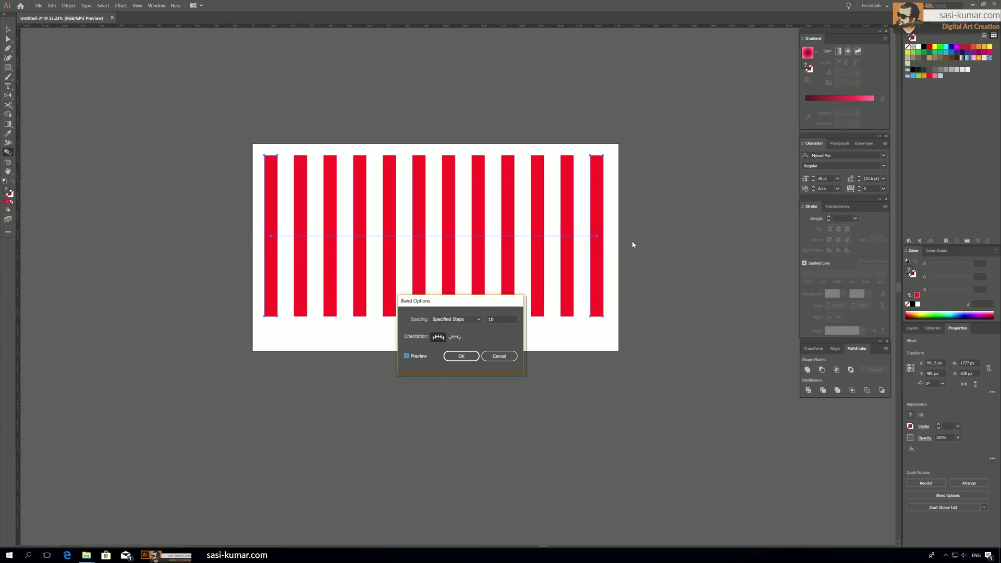
# Step: Try Specified Distance spacing for the blend with values of 25 and 10 px
pyautogui.click(473, 321)
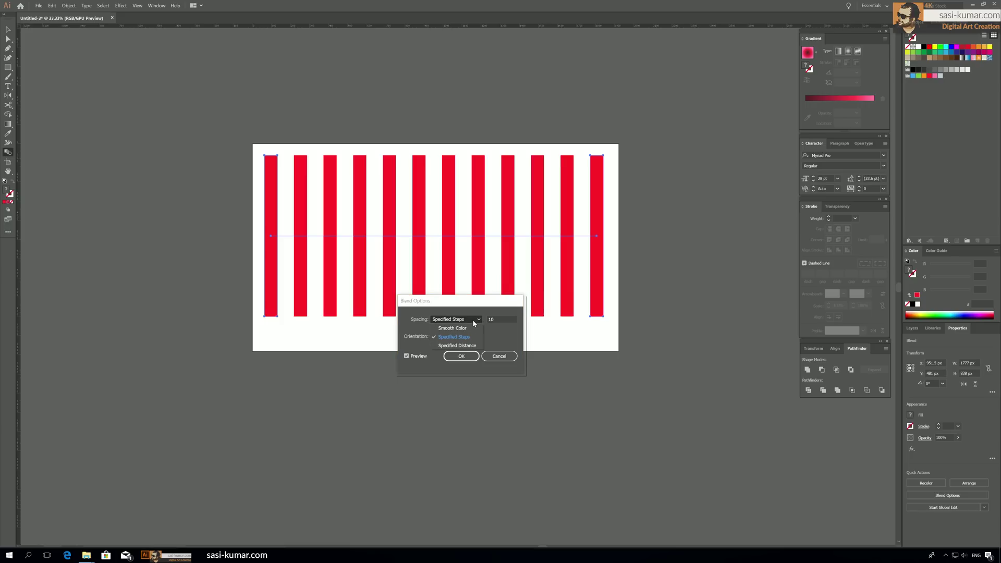
pyautogui.click(466, 345)
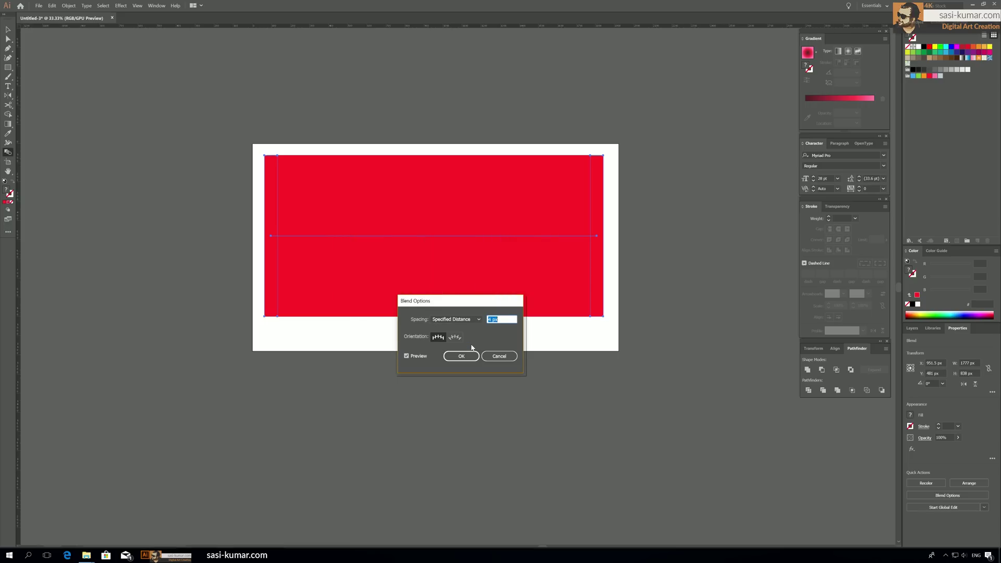
pyautogui.moveTo(493, 320); pyautogui.dragTo(484, 319)
pyautogui.write('25')
pyautogui.click(418, 358)
pyautogui.click(418, 359)
pyautogui.moveTo(504, 320); pyautogui.dragTo(471, 322)
pyautogui.write('10')
pyautogui.click(425, 357)
pyautogui.click(425, 357)
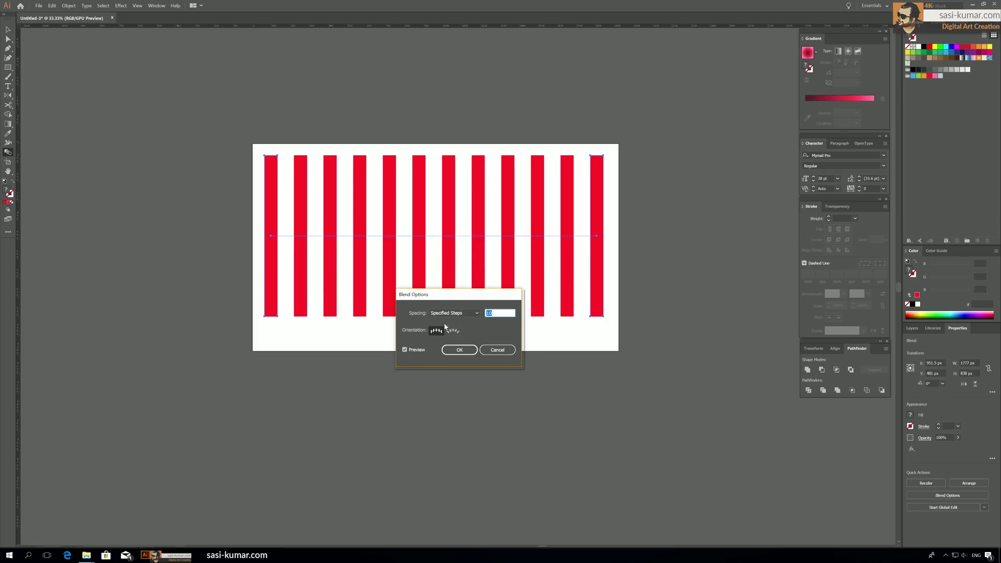
# Step: Apply the blend with Specified Steps set to 10, and recolor its rightmost red bar purple in isolation mode
pyautogui.click(459, 351)
pyautogui.press('v')
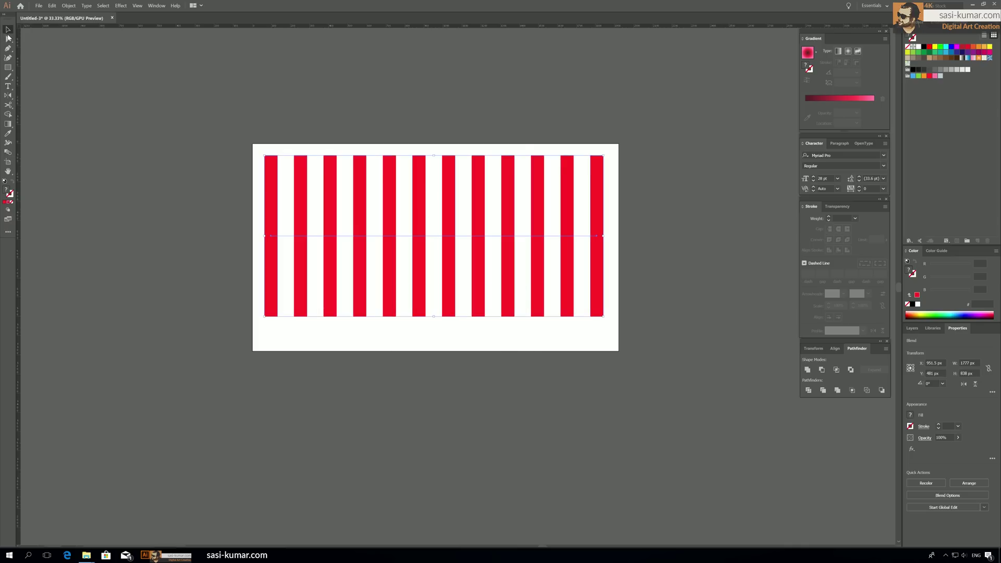
pyautogui.click(611, 180)
pyautogui.doubleClick(599, 187)
pyautogui.click(599, 187)
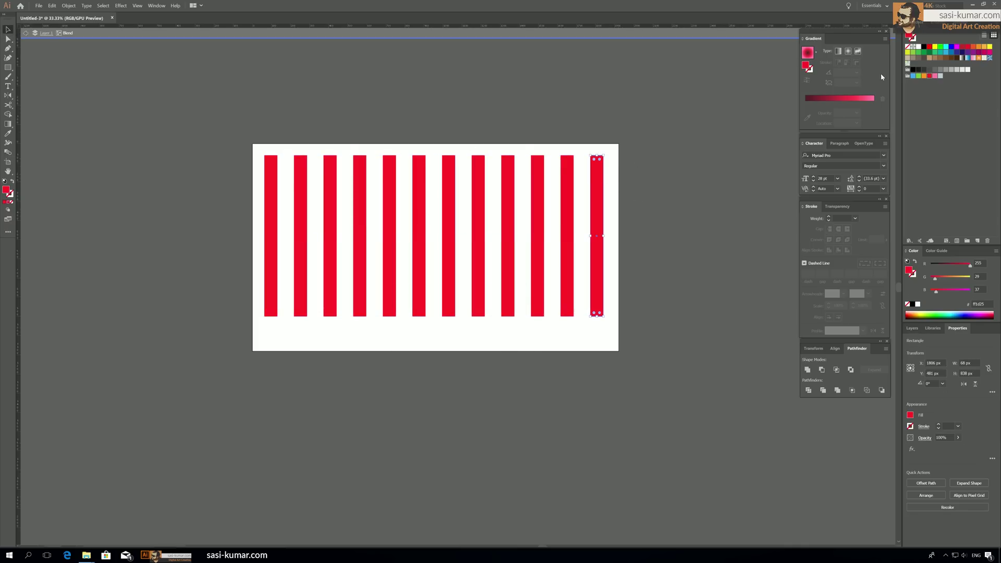
pyautogui.click(968, 53)
pyautogui.doubleClick(83, 87)
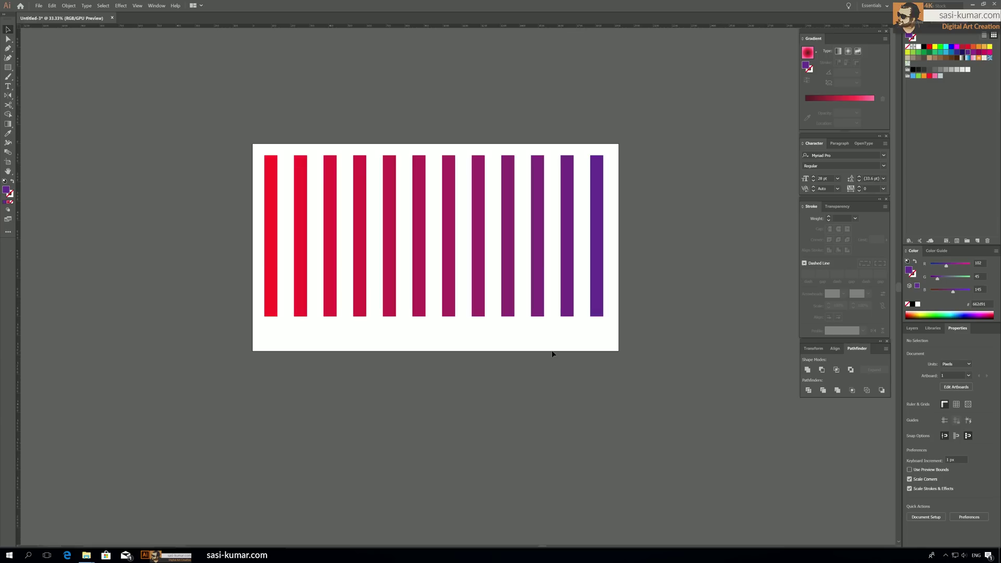
# Step: Pull down the top-right anchor point of the blend's purple bar so its top edge becomes slanted
pyautogui.click(596, 283)
pyautogui.click(8, 39)
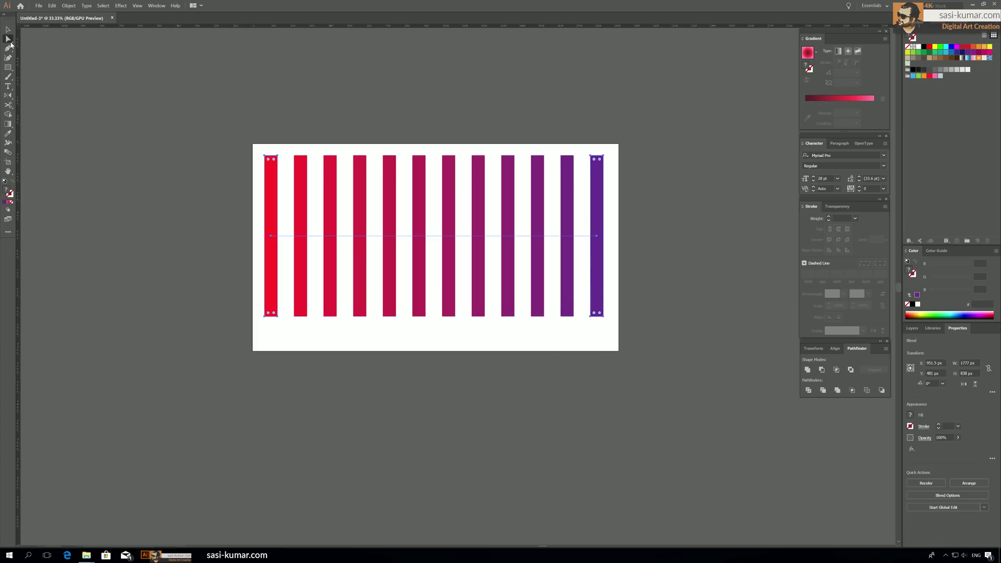
pyautogui.click(603, 158)
pyautogui.moveTo(603, 159); pyautogui.dragTo(604, 194)
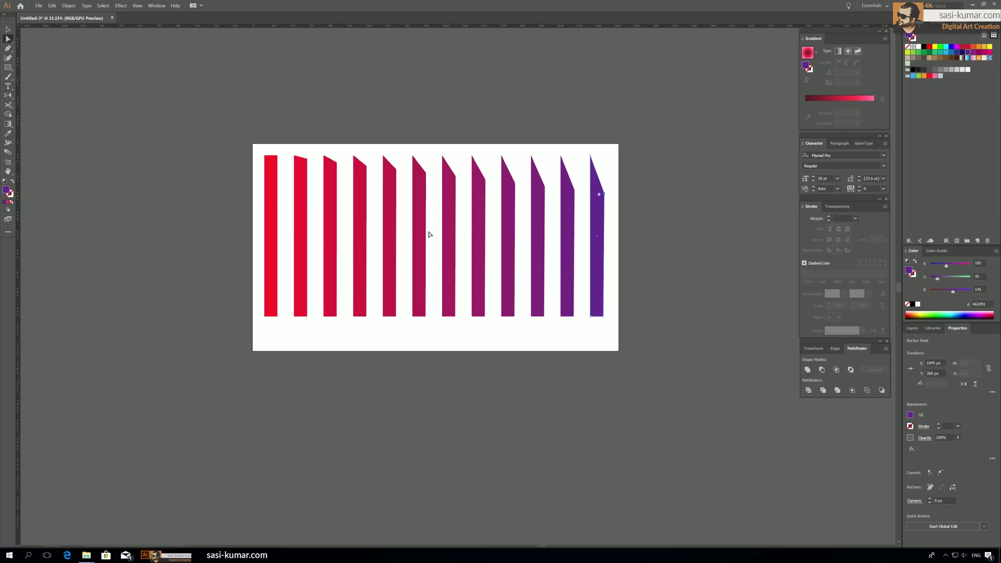
# Step: Add an anchor point midway along the blend's spine and move it straight down below the artboard to form a V
pyautogui.click(450, 245)
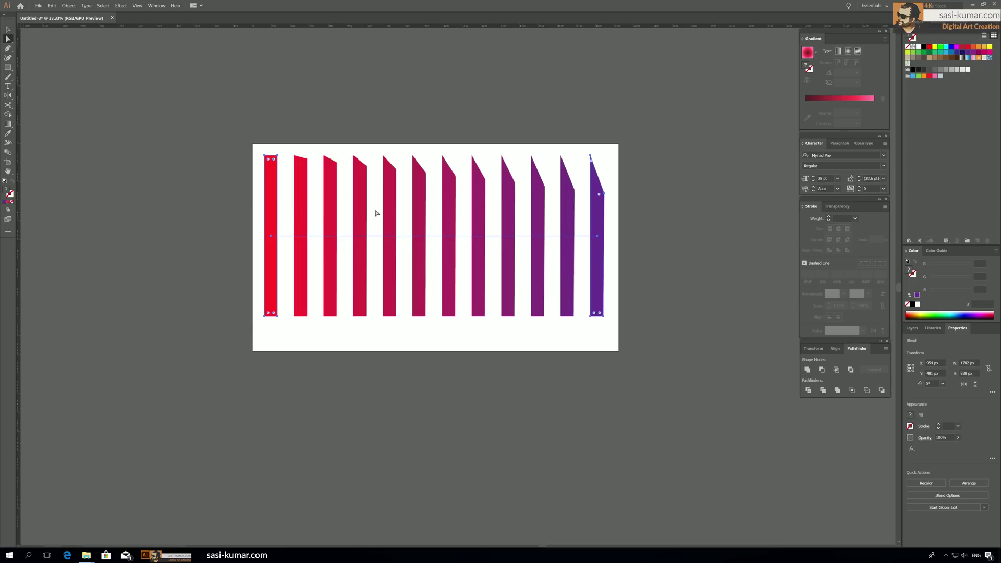
pyautogui.click(8, 48)
pyautogui.click(433, 236)
pyautogui.click(8, 39)
pyautogui.moveTo(434, 236); pyautogui.dragTo(438, 404)
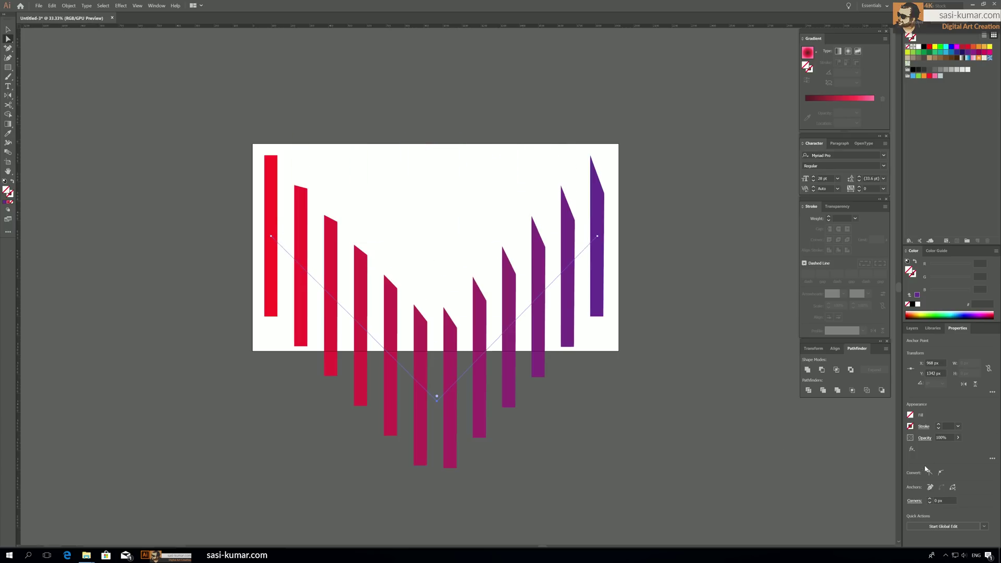
# Step: Convert the spine's lowest anchor to smooth and lengthen both direction handles to bend the spine into a wide U
pyautogui.click(940, 473)
pyautogui.moveTo(495, 402); pyautogui.dragTo(611, 405)
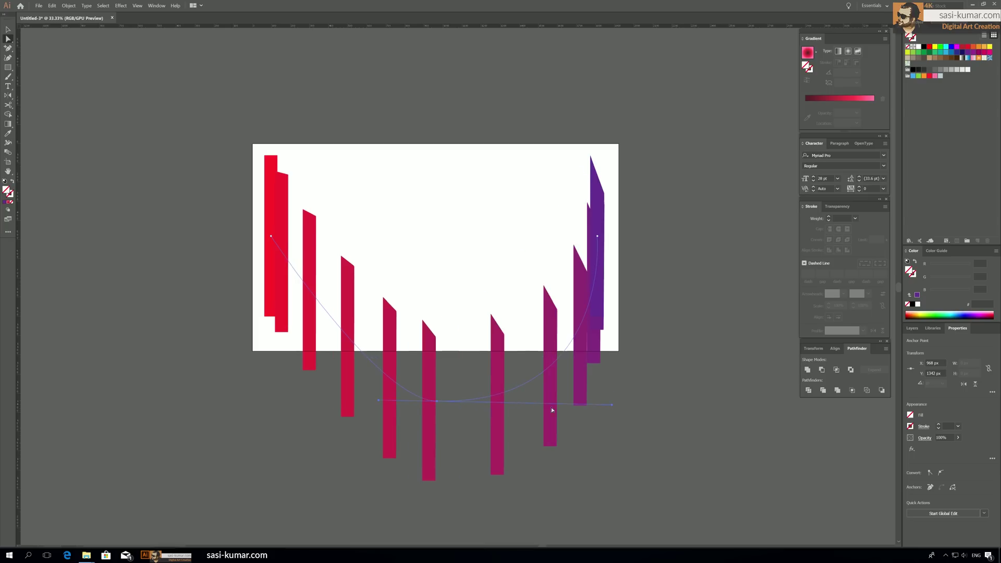
pyautogui.moveTo(378, 401); pyautogui.dragTo(314, 400)
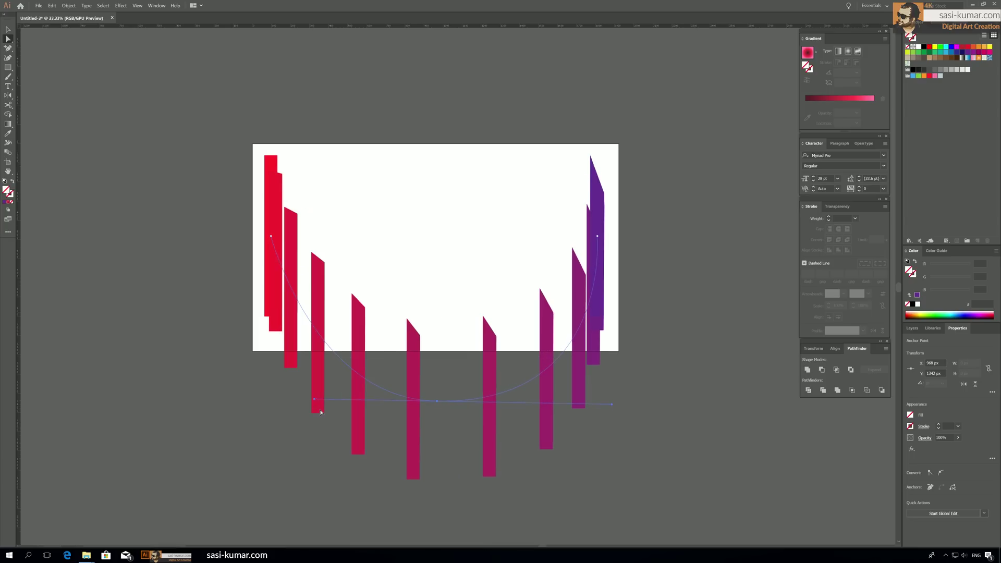
# Step: Move the whole curved blend upward so its lower bars sit mostly over the artboard
pyautogui.click(8, 29)
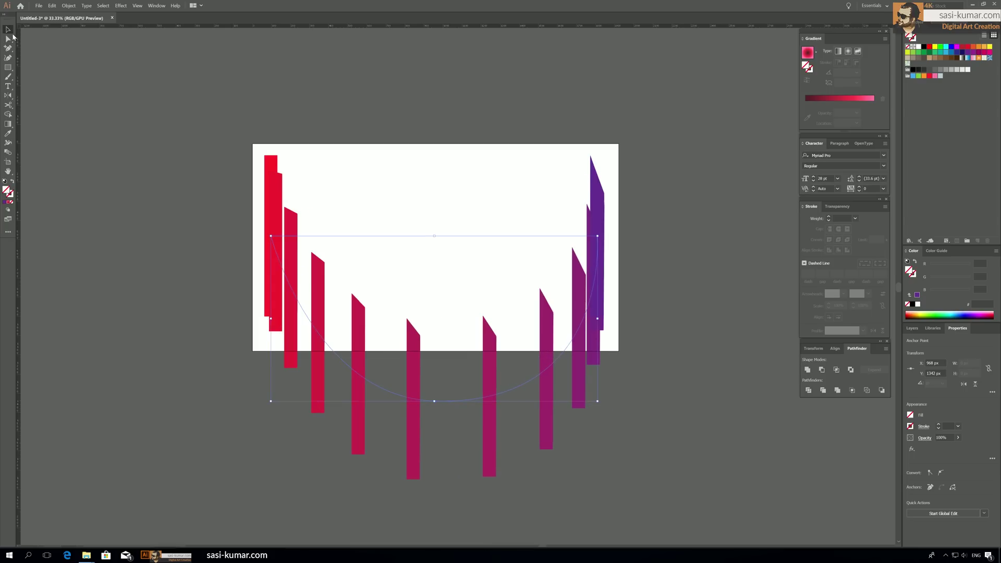
pyautogui.click(346, 112)
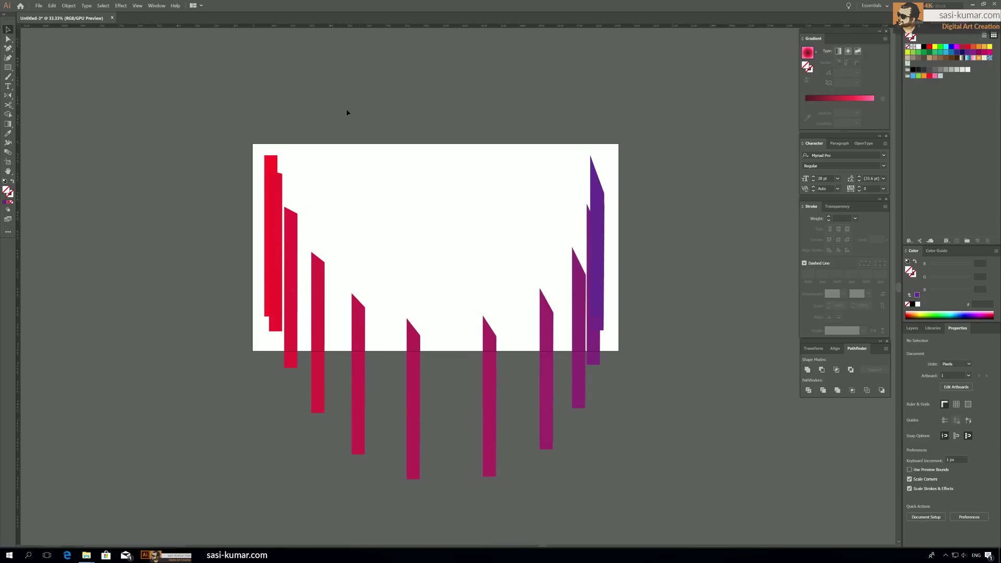
pyautogui.moveTo(415, 380); pyautogui.dragTo(404, 278)
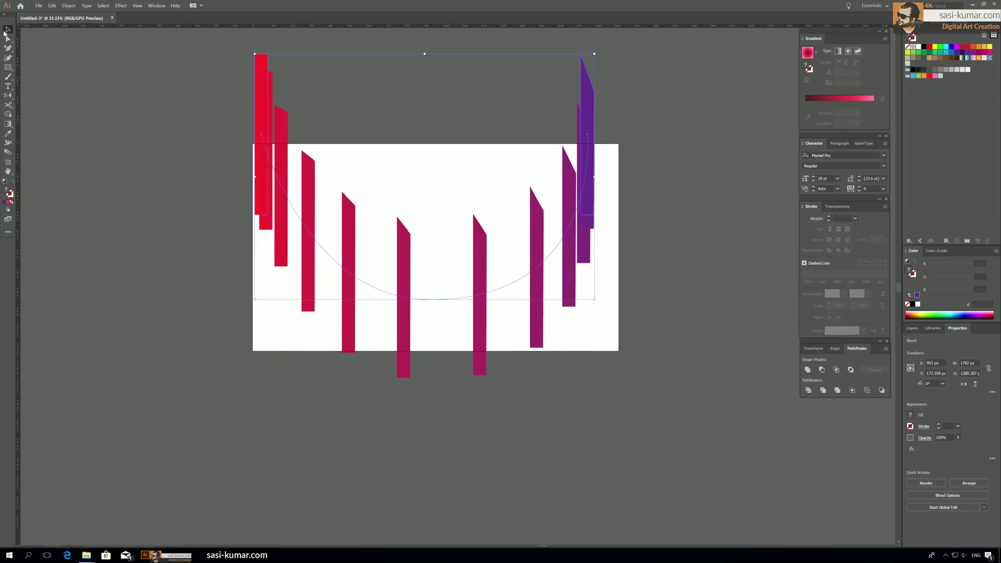
pyautogui.click(197, 184)
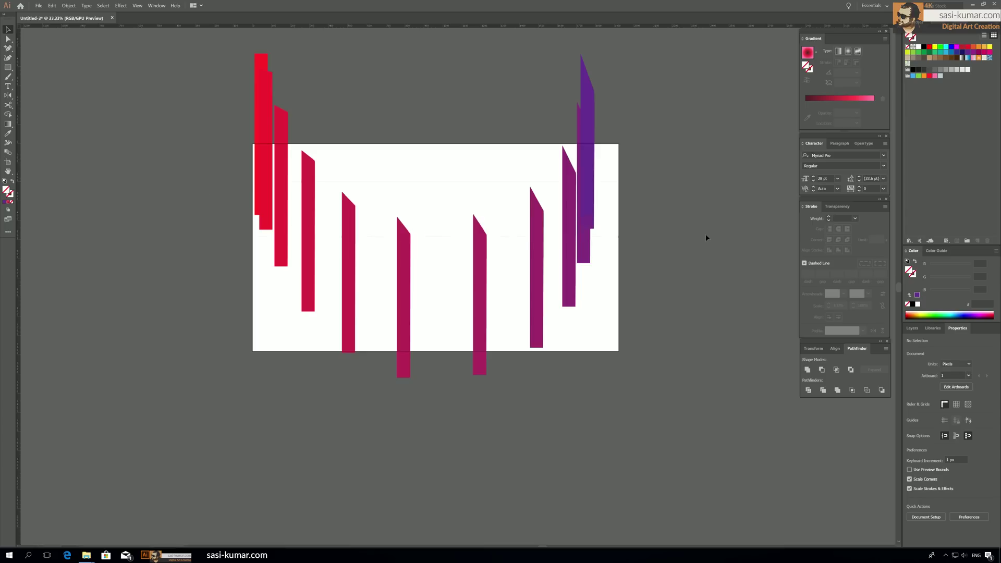
# Step: Delete the blend and cover the artboard with a rectangle of about 1915 by 1087 px filled with solid purple
pyautogui.hotkey('ctrl', 'a')
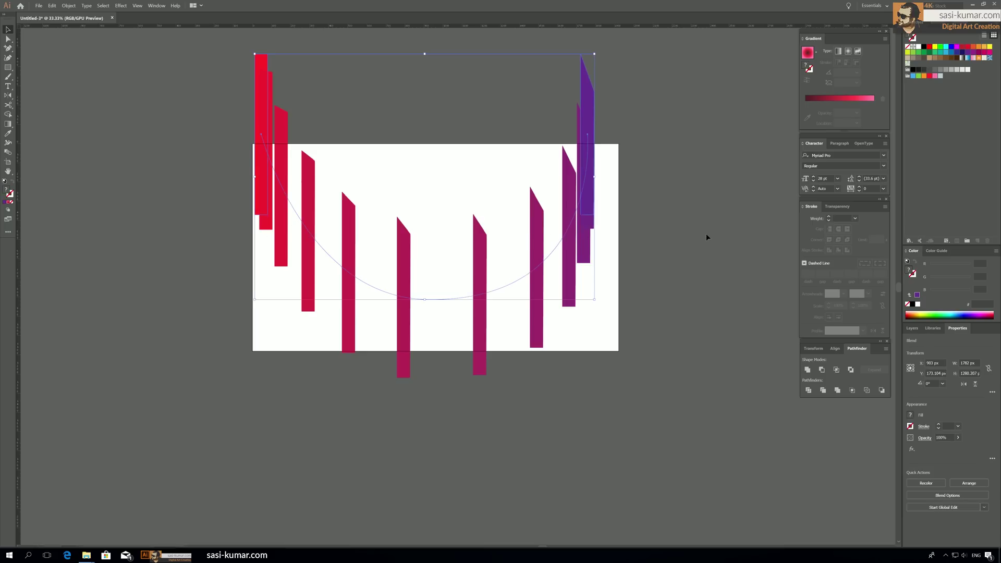
pyautogui.press('Delete')
pyautogui.press('m')
pyautogui.moveTo(253, 144); pyautogui.dragTo(619, 352)
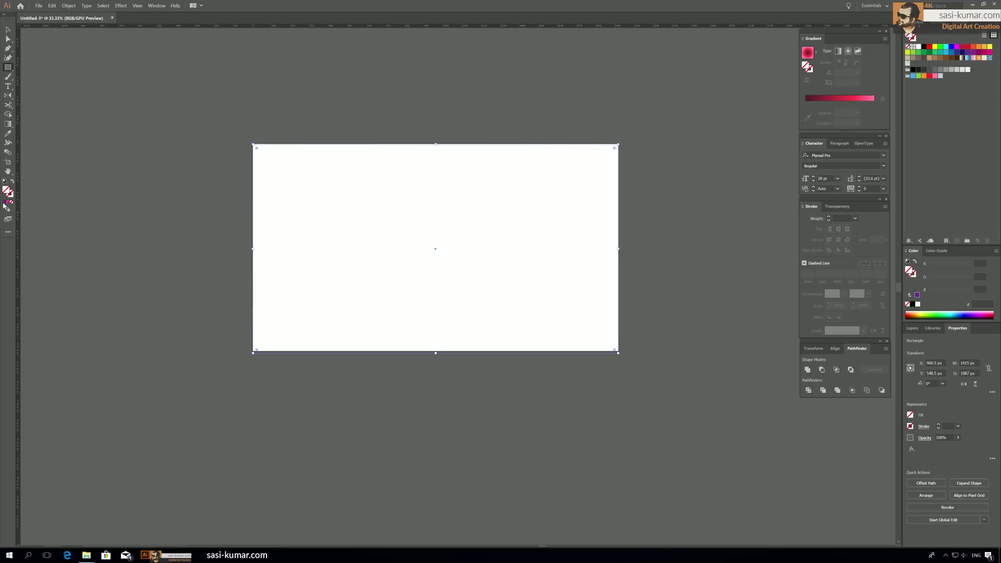
pyautogui.click(5, 205)
pyautogui.click(8, 29)
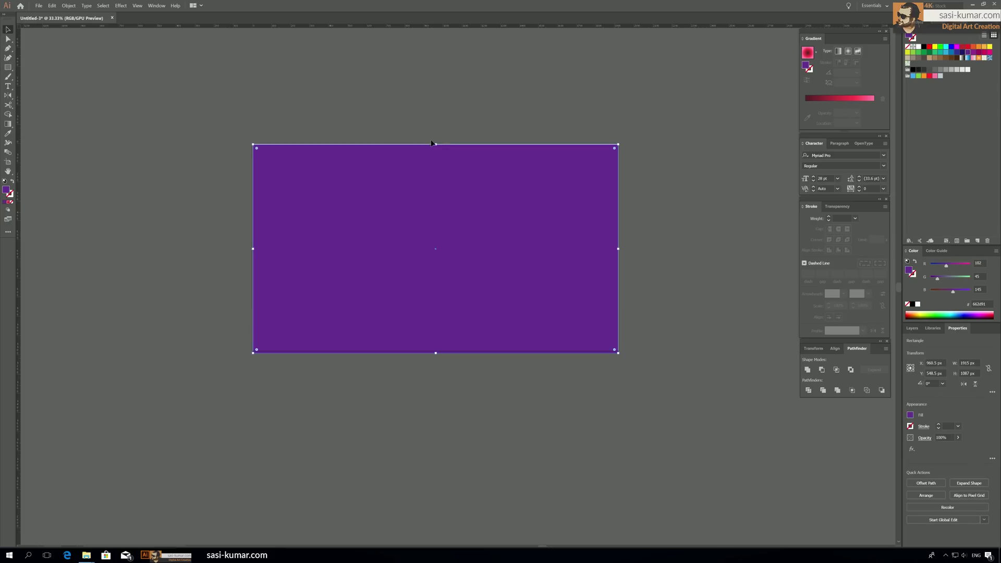
# Step: Stretch the purple rectangle past the artboard's top, left and right edges to about 2105 by 1109 px
pyautogui.moveTo(435, 145); pyautogui.dragTo(435, 140)
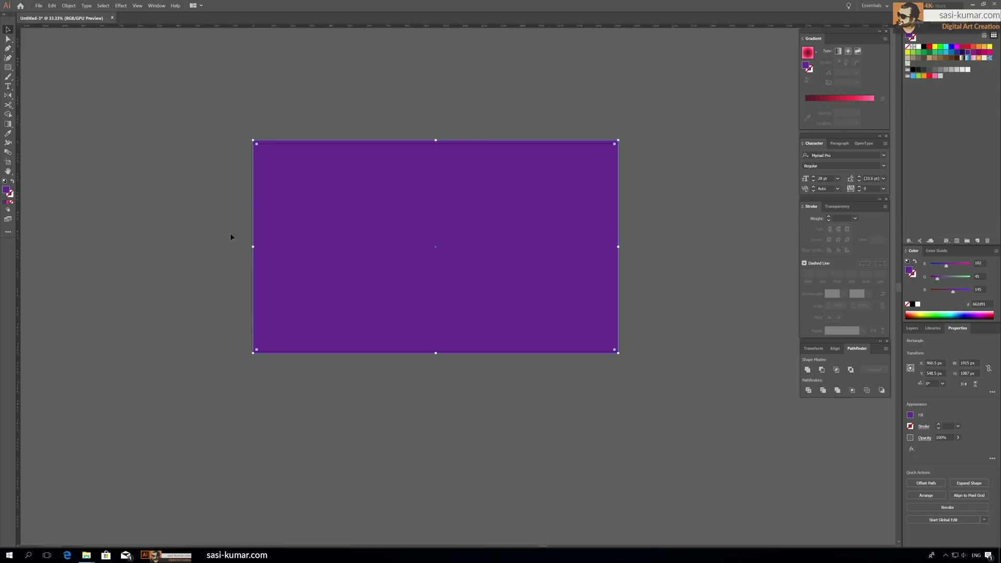
pyautogui.moveTo(252, 249); pyautogui.dragTo(243, 248)
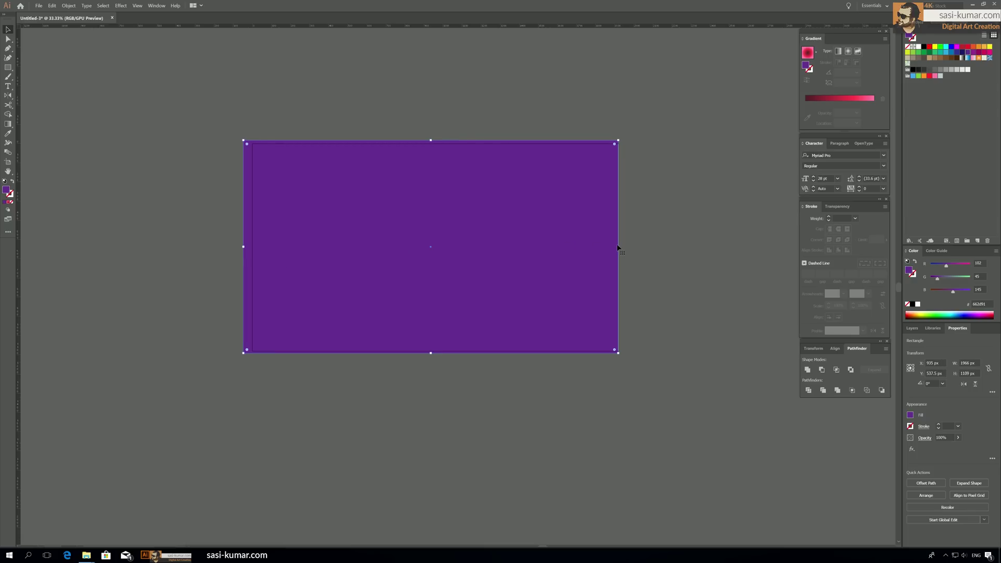
pyautogui.moveTo(618, 247); pyautogui.dragTo(645, 247)
pyautogui.scroll(1, 556, 282)
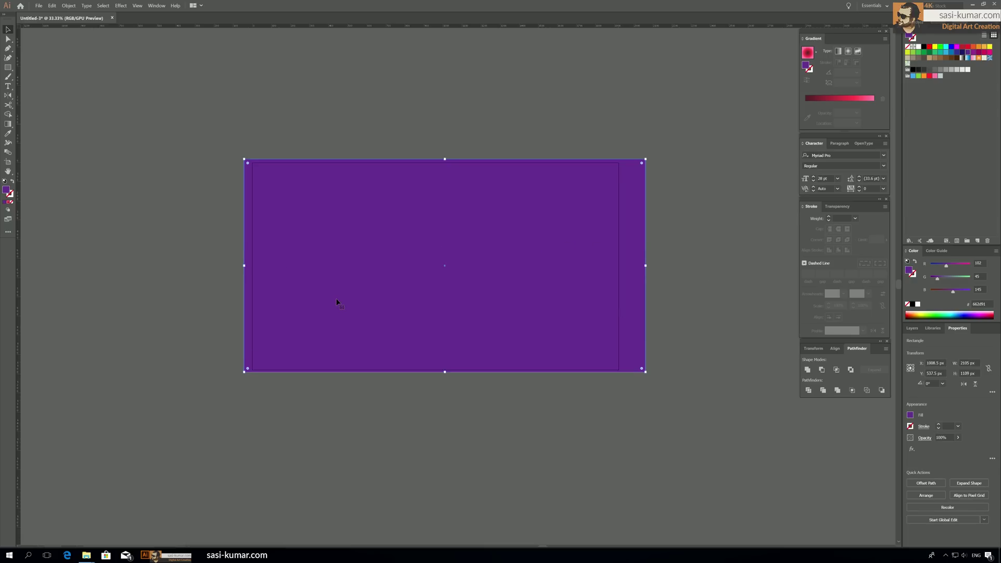
pyautogui.click(285, 129)
pyautogui.moveTo(378, 194); pyautogui.dragTo(377, 189)
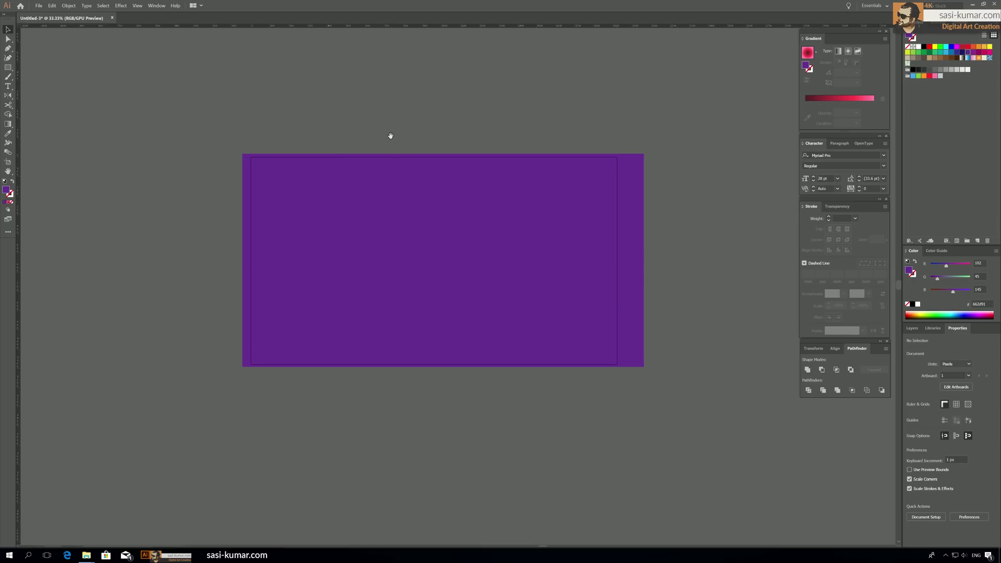
pyautogui.click(386, 293)
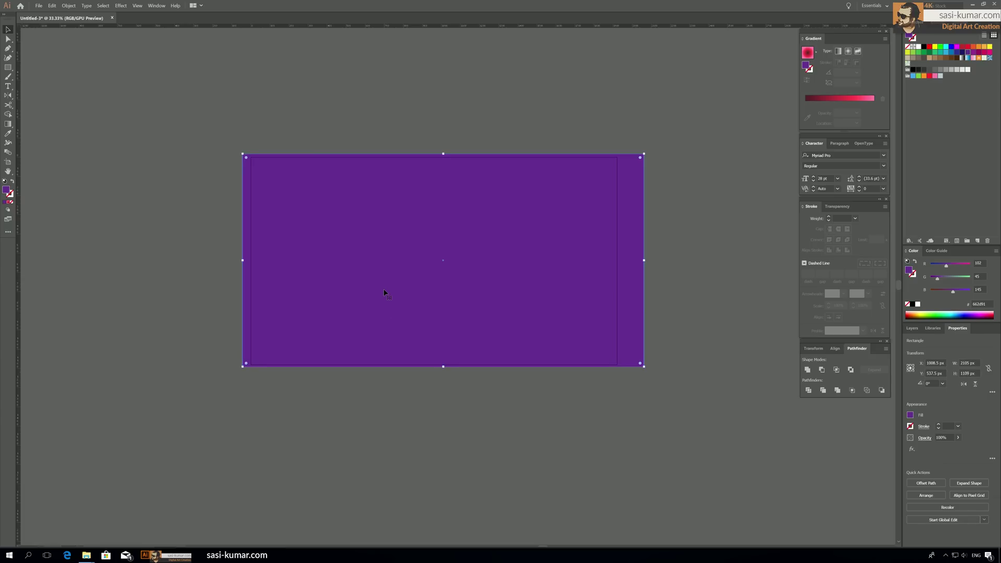
pyautogui.hotkey('ctrl', 'shift', 'a')
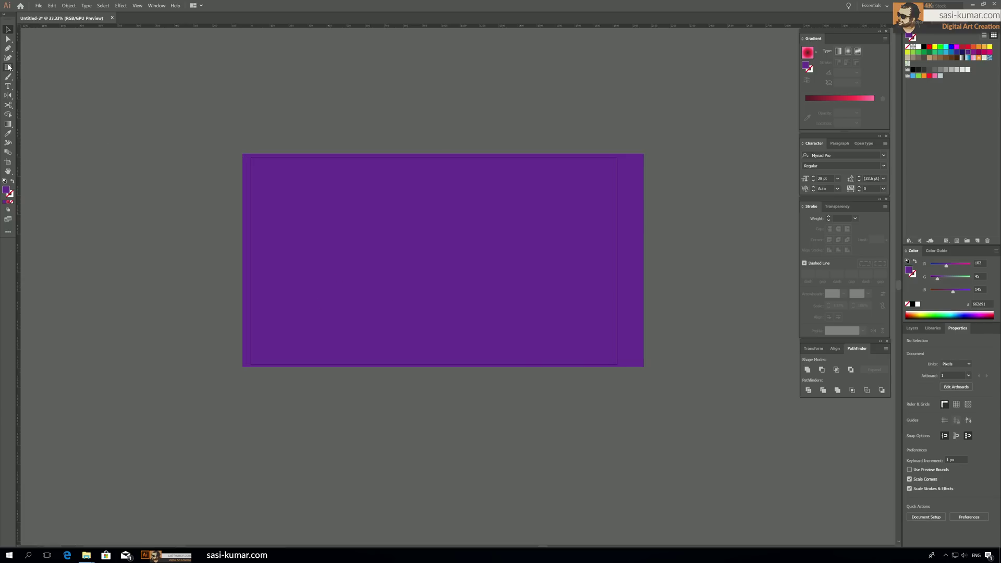
# Step: Draw a gently waving three-point open path about 1832 px wide across the lower part of the purple rectangle
pyautogui.click(9, 67)
pyautogui.click(8, 48)
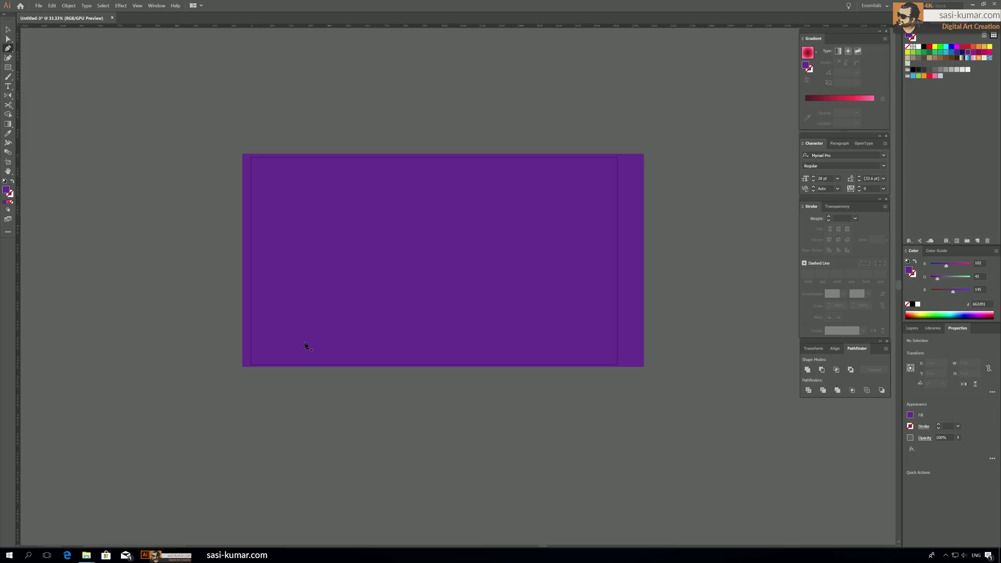
pyautogui.click(278, 341)
pyautogui.moveTo(466, 329); pyautogui.dragTo(556, 358)
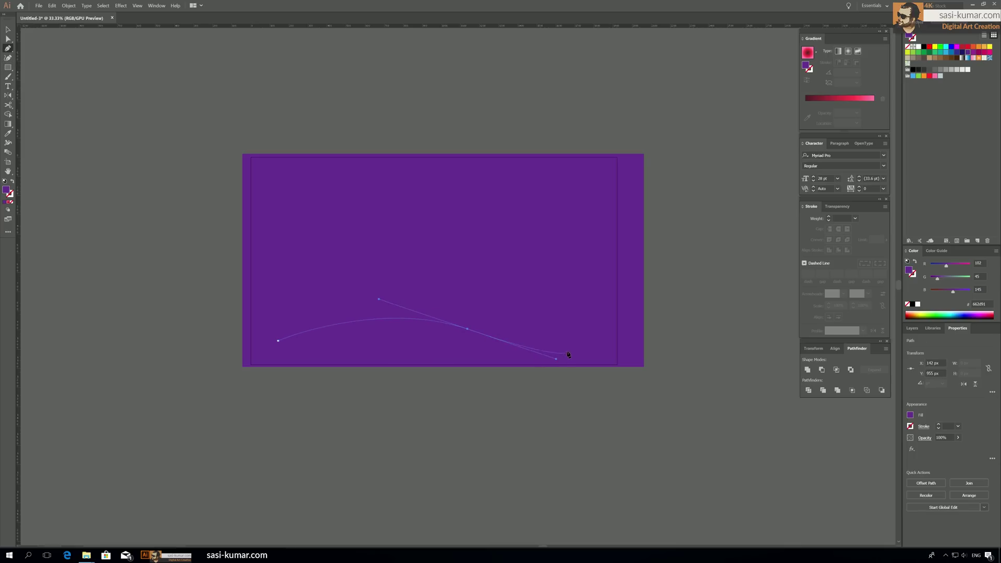
pyautogui.click(628, 315)
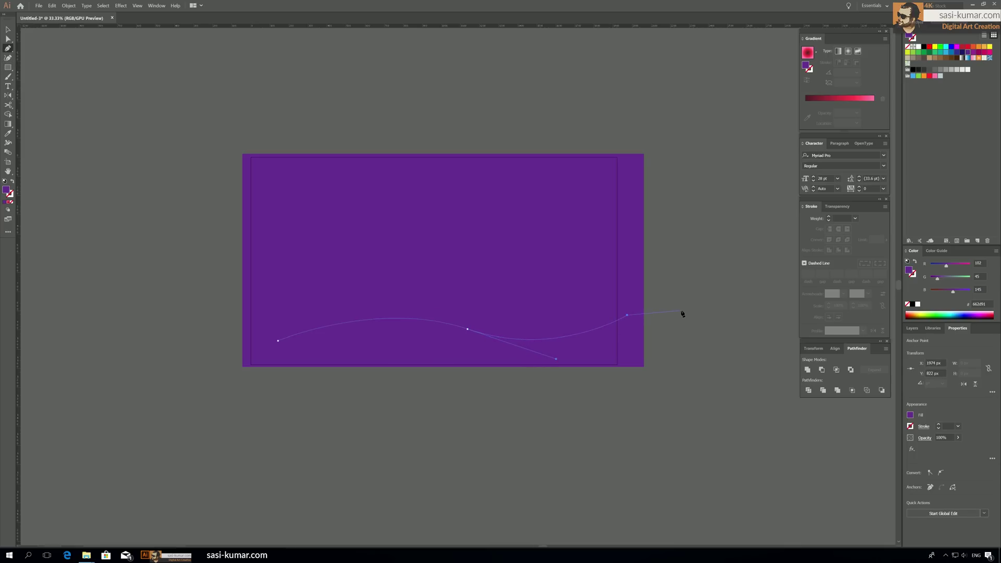
pyautogui.press('Escape')
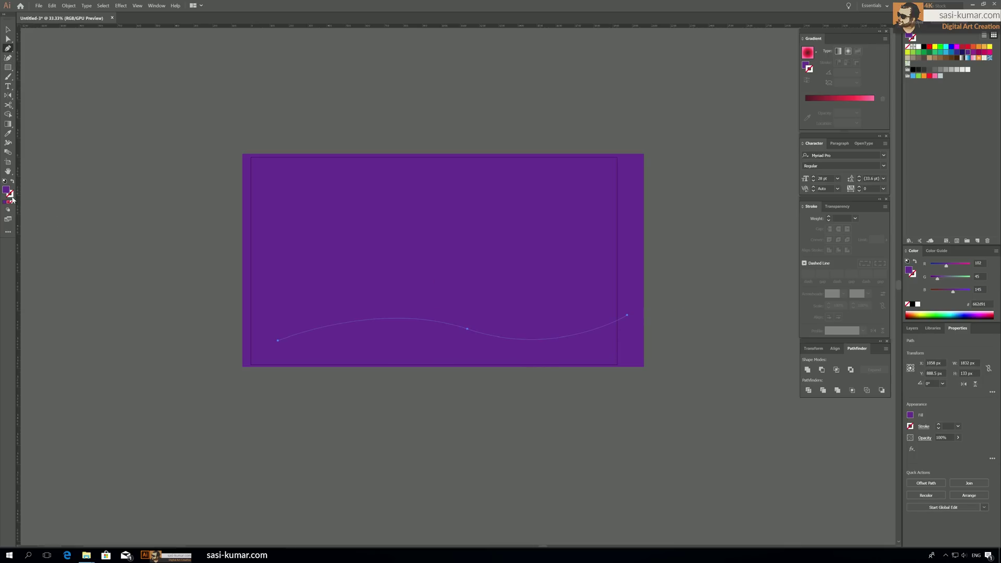
# Step: Give the lower wavy path an olive stroke with the color #918413
pyautogui.doubleClick(11, 193)
pyautogui.click(480, 202)
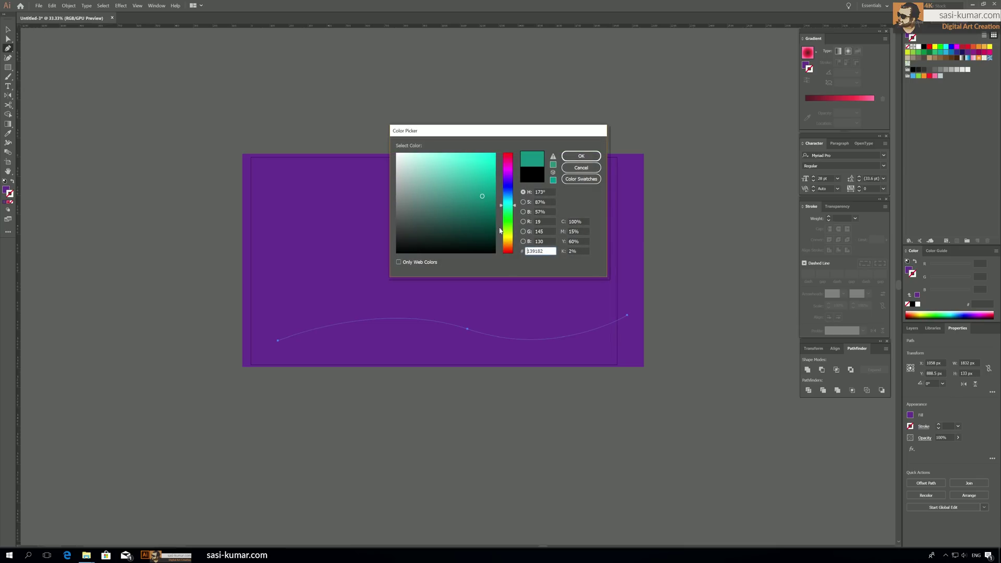
pyautogui.click(504, 239)
pyautogui.click(583, 155)
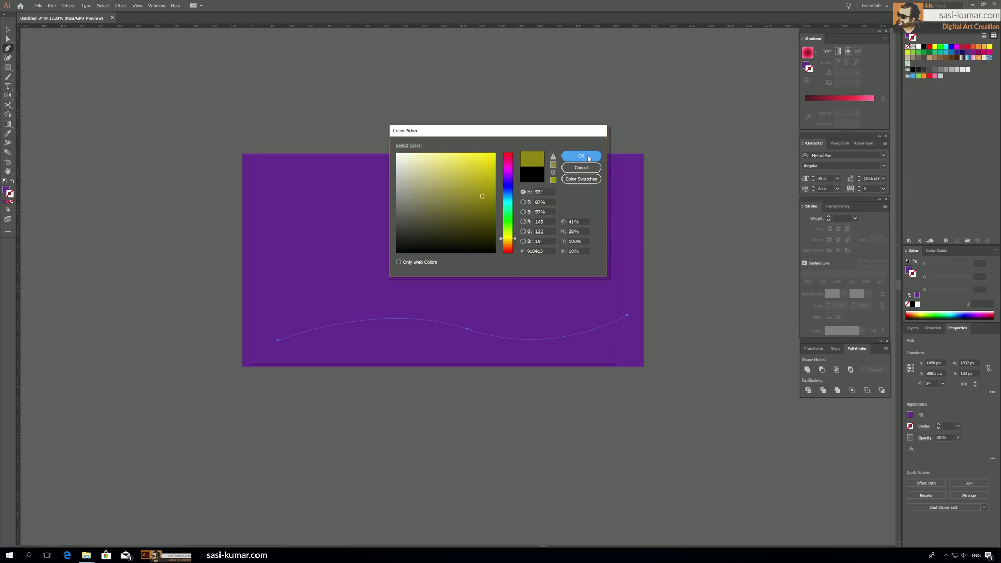
pyautogui.press('v')
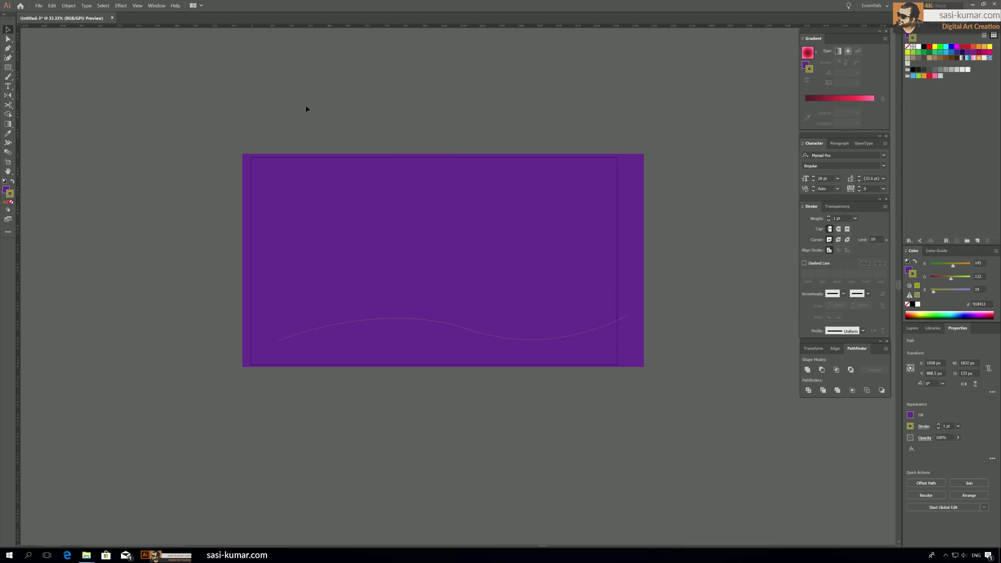
pyautogui.click(307, 141)
# Step: Draw a four-point S-shaped open path from the rectangle's upper right area out past its right edge
pyautogui.click(7, 49)
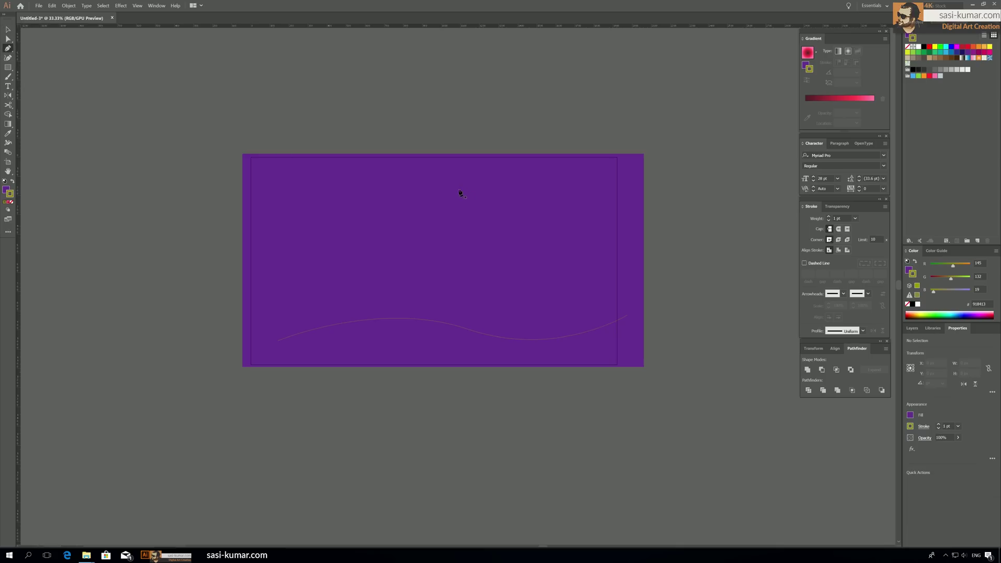
pyautogui.moveTo(549, 258); pyautogui.dragTo(624, 268)
pyautogui.moveTo(650, 169); pyautogui.dragTo(715, 155)
pyautogui.click(713, 241)
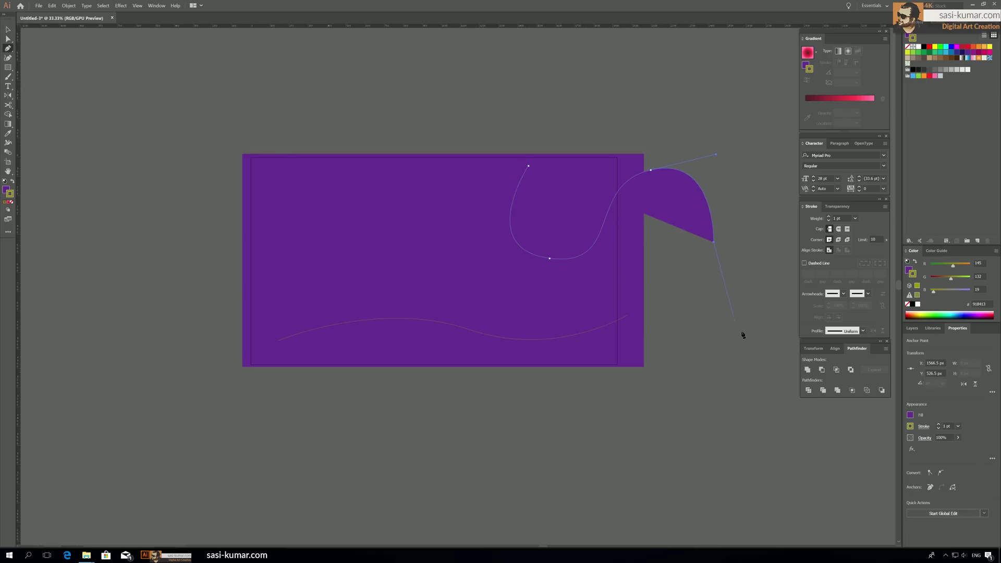
pyautogui.press('Escape')
# Step: Remove the fill from the upper S-shaped path, keeping only its stroke
pyautogui.press('i')
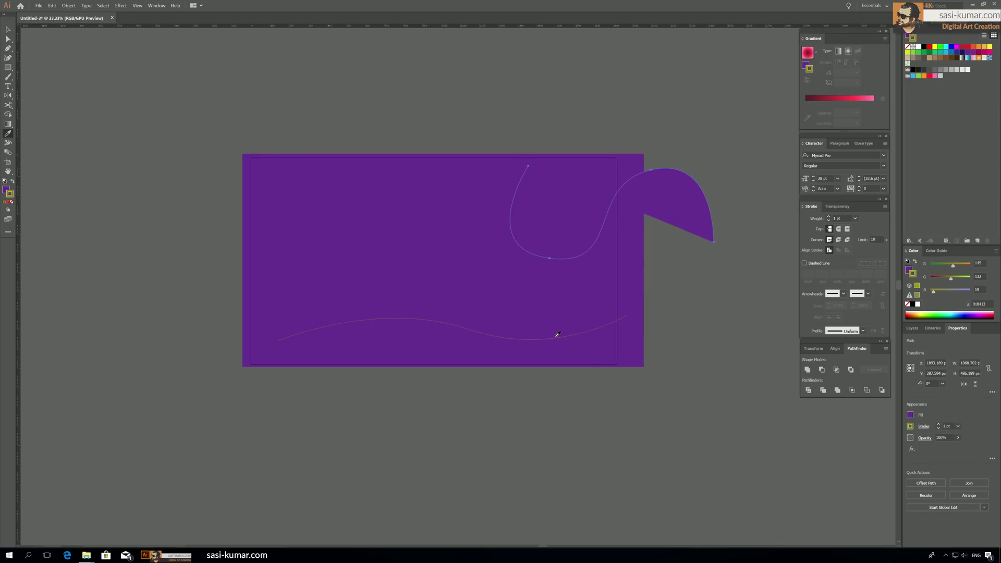
pyautogui.click(6, 187)
pyautogui.click(11, 203)
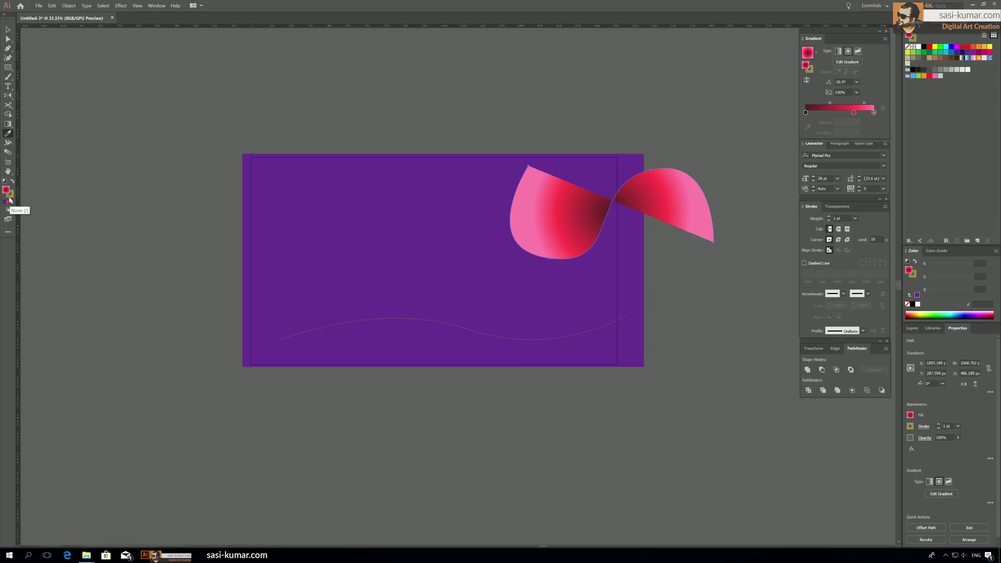
pyautogui.click(11, 204)
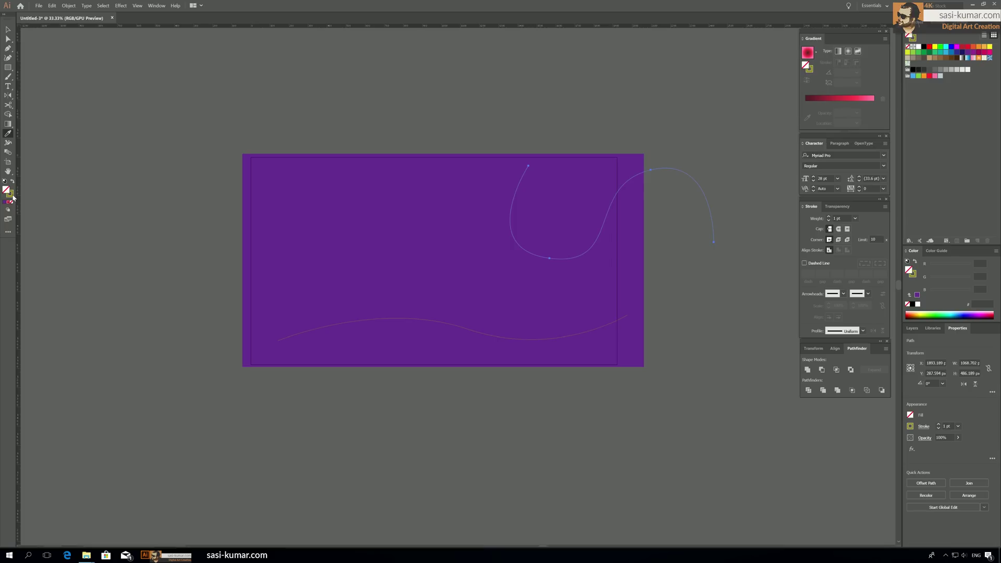
# Step: Give the upper S-shaped path a bright magenta stroke and deselect it
pyautogui.doubleClick(9, 192)
pyautogui.moveTo(507, 249); pyautogui.dragTo(507, 169)
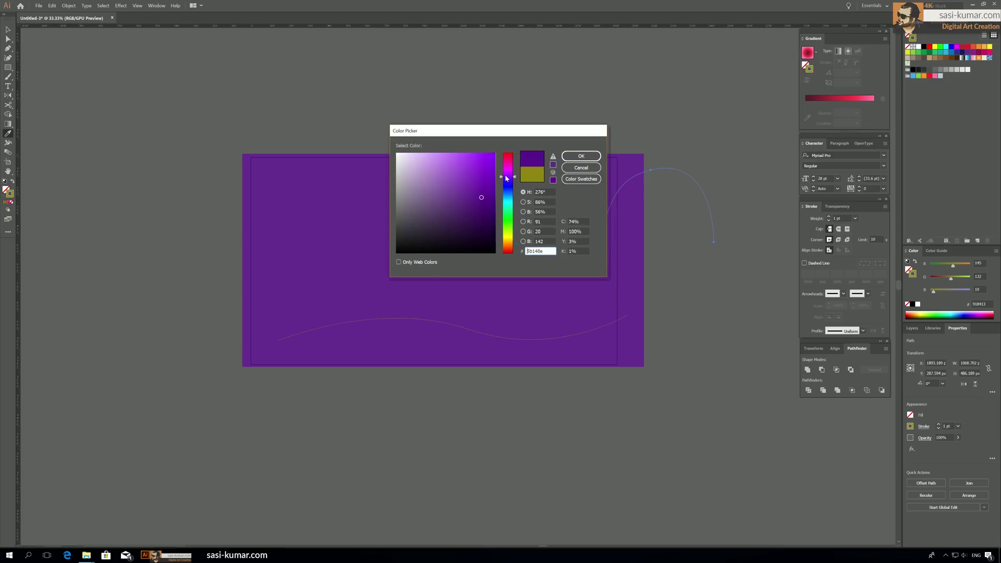
pyautogui.click(593, 155)
pyautogui.click(9, 30)
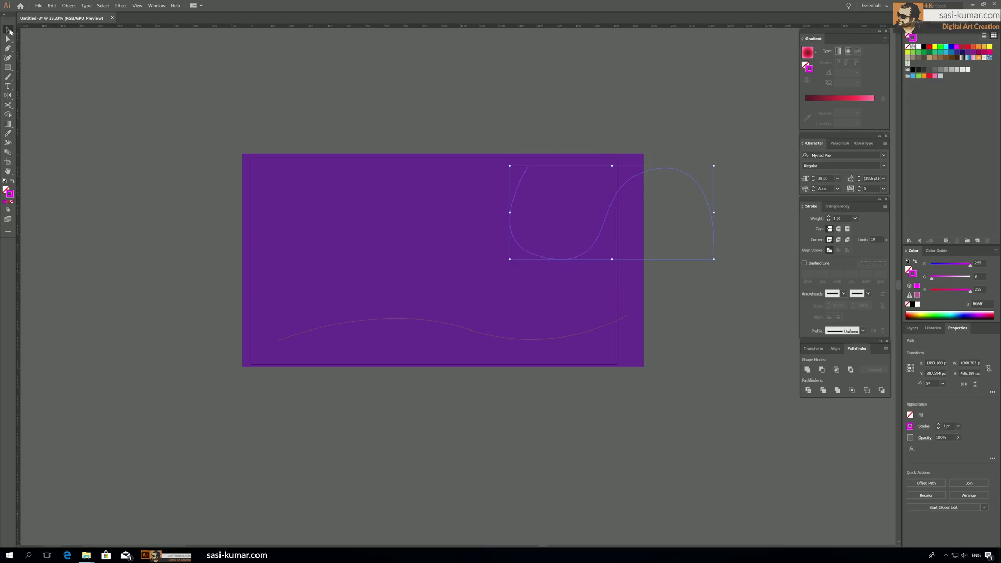
pyautogui.click(576, 137)
# Step: Select both wavy paths and blend the olive lower path into the magenta upper path with the Blend tool
pyautogui.moveTo(394, 355); pyautogui.dragTo(630, 198)
pyautogui.click(8, 152)
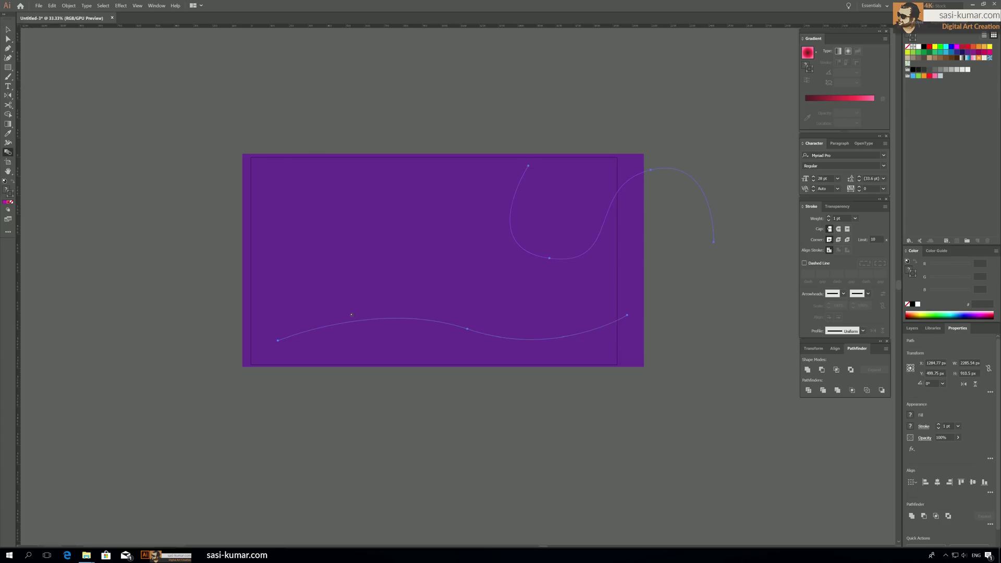
pyautogui.click(550, 260)
# Step: Move the upper path's lowest anchor up toward the right inside the blend, and steepen its curve with the direction handle
pyautogui.click(7, 30)
pyautogui.click(8, 38)
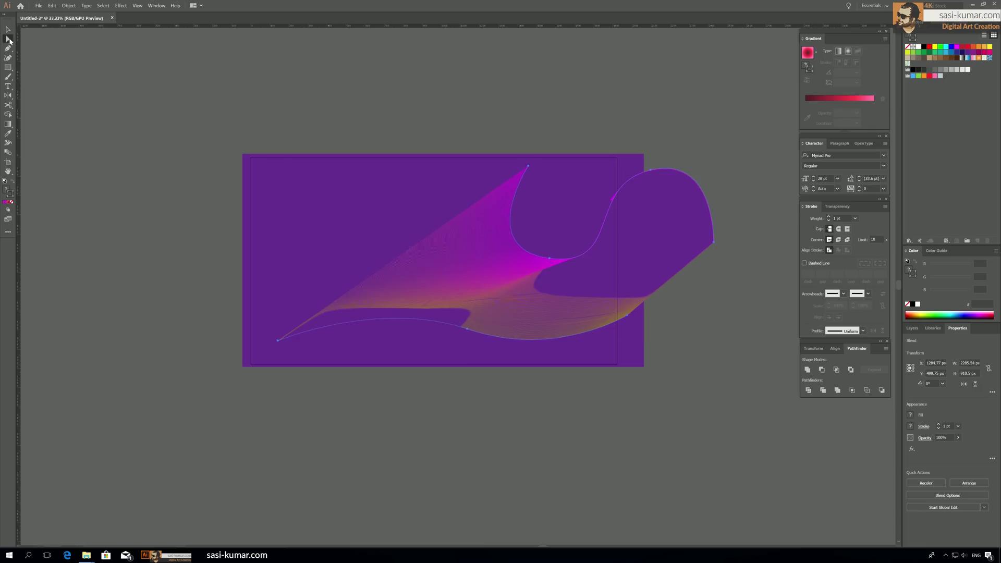
pyautogui.moveTo(549, 259); pyautogui.dragTo(586, 218)
pyautogui.moveTo(661, 228); pyautogui.dragTo(672, 303)
# Step: Remove the purple fill from the blend's lower path, keeping only its olive stroke
pyautogui.click(405, 317)
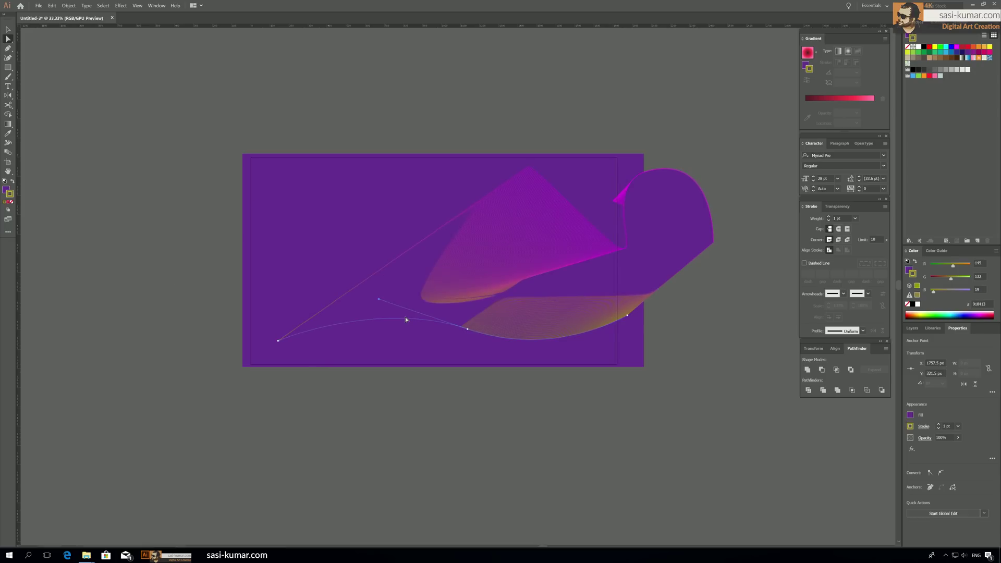
pyautogui.click(468, 330)
pyautogui.click(5, 191)
pyautogui.click(11, 203)
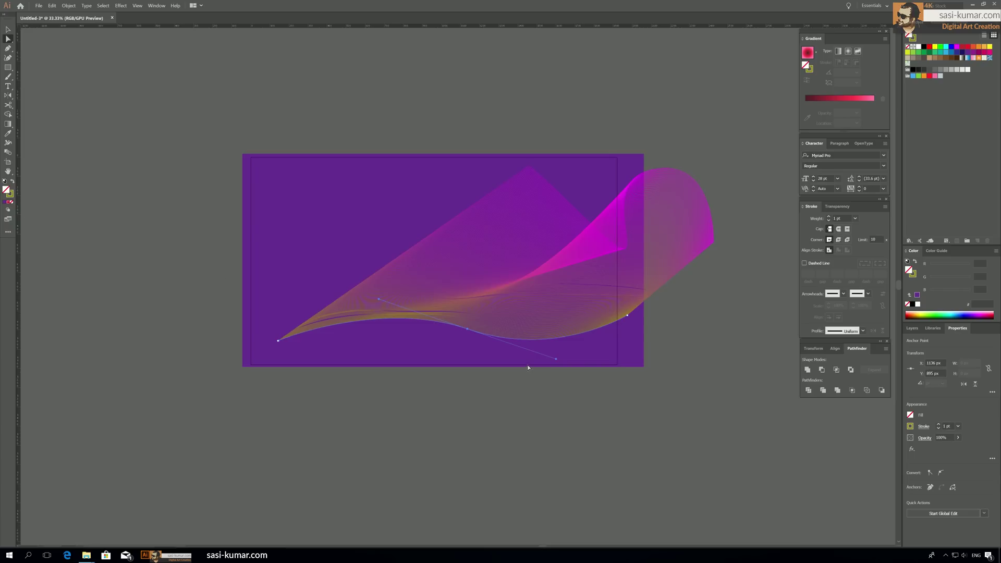
# Step: Reposition both ends of the lower path near the rectangle's bottom edge and move the upper path's left end to the rectangle's upper left area
pyautogui.moveTo(278, 342); pyautogui.dragTo(222, 372)
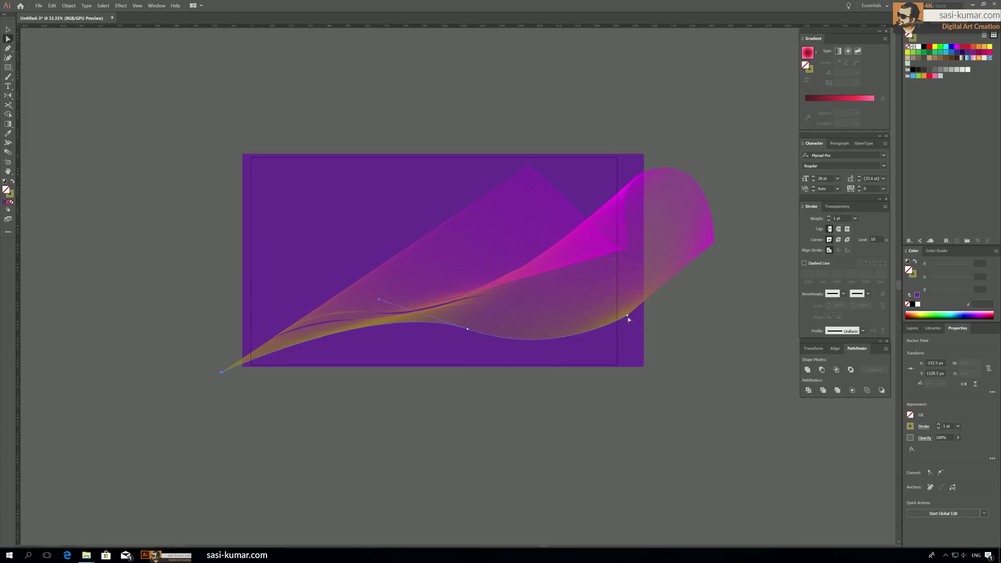
pyautogui.moveTo(627, 315); pyautogui.dragTo(606, 365)
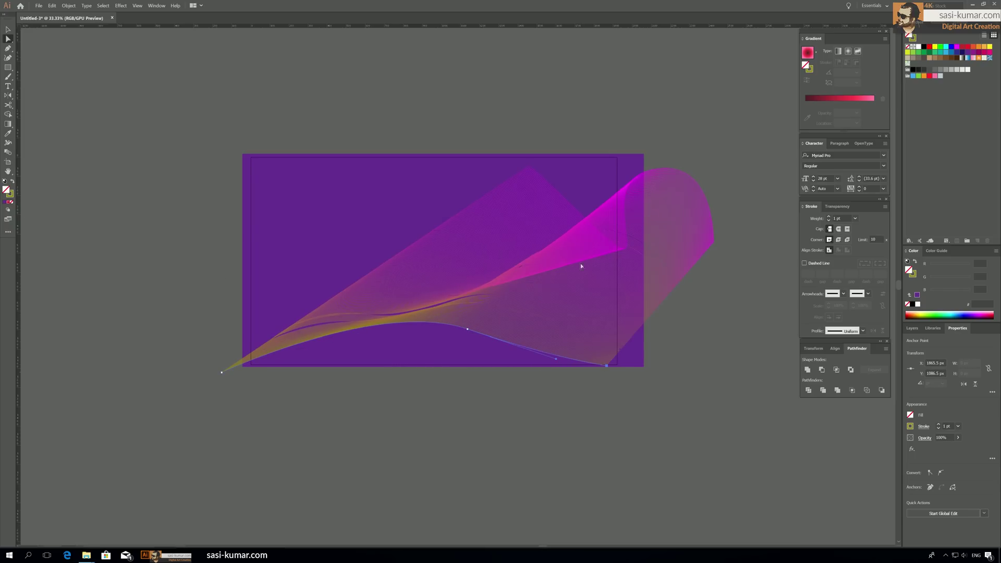
pyautogui.click(573, 239)
pyautogui.moveTo(528, 167); pyautogui.dragTo(315, 182)
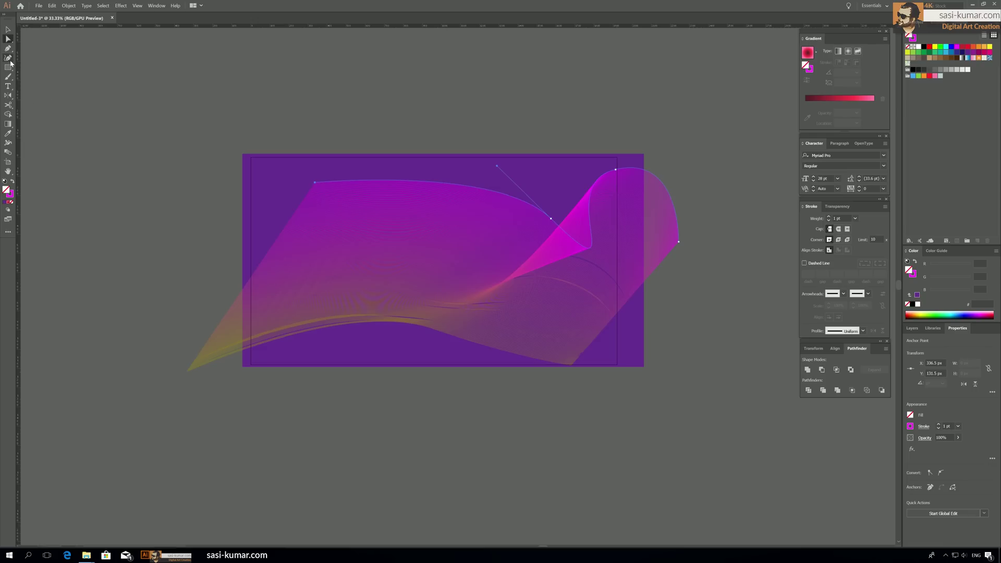
# Step: Add an anchor point to the upper path's long left segment and shape that stretch into a steep wave with the direction handles
pyautogui.moveTo(8, 48); pyautogui.dragTo(42, 58)
pyautogui.click(426, 182)
pyautogui.press('a')
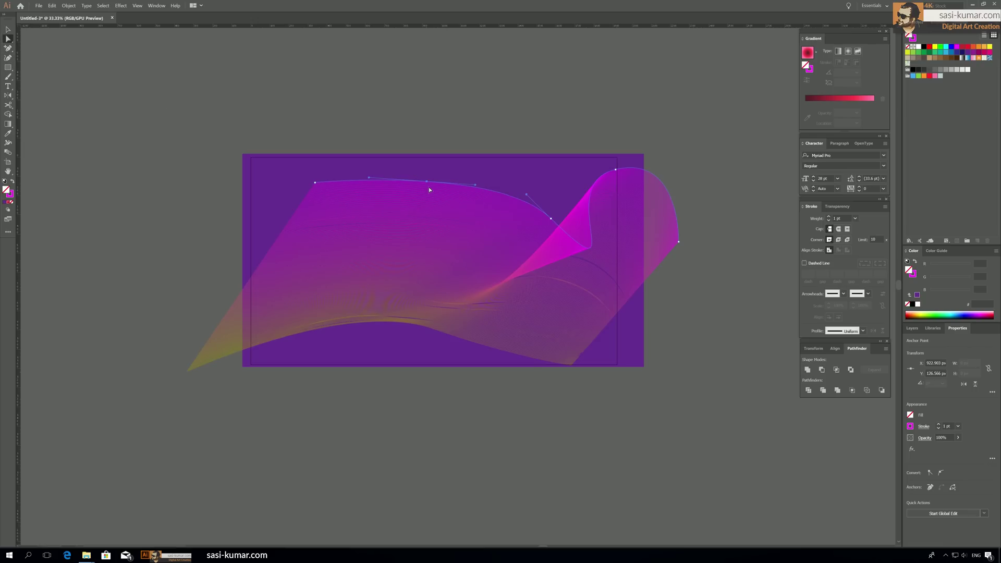
pyautogui.moveTo(426, 181); pyautogui.dragTo(440, 204)
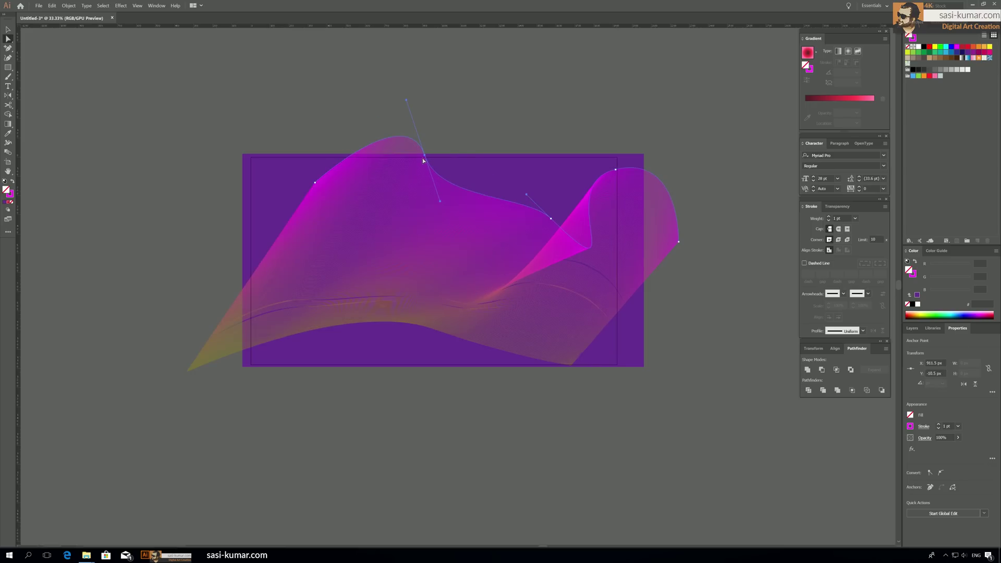
pyautogui.moveTo(425, 155); pyautogui.dragTo(423, 160)
pyautogui.moveTo(439, 205); pyautogui.dragTo(463, 290)
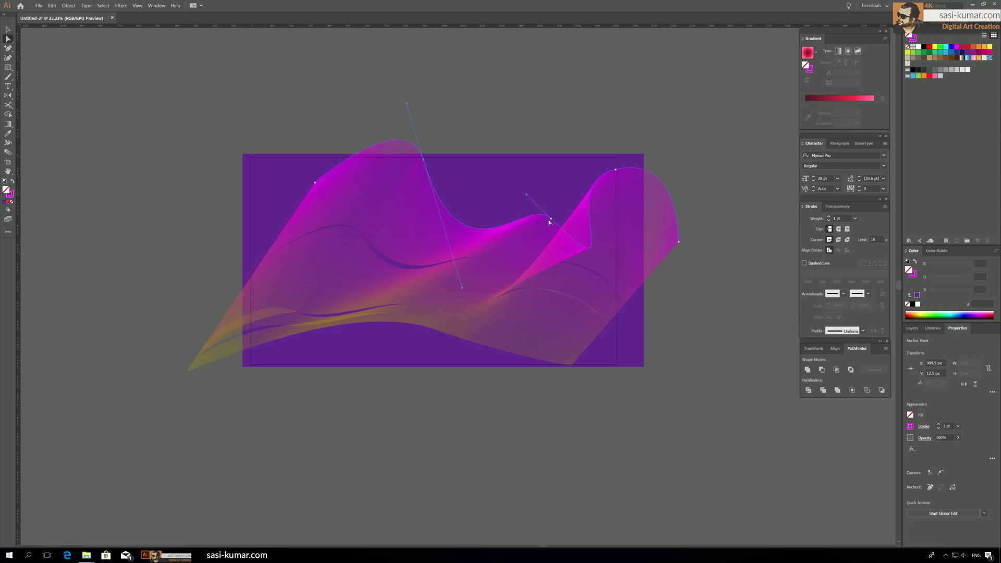
pyautogui.moveTo(526, 193); pyautogui.dragTo(514, 153)
pyautogui.click(8, 29)
pyautogui.click(716, 411)
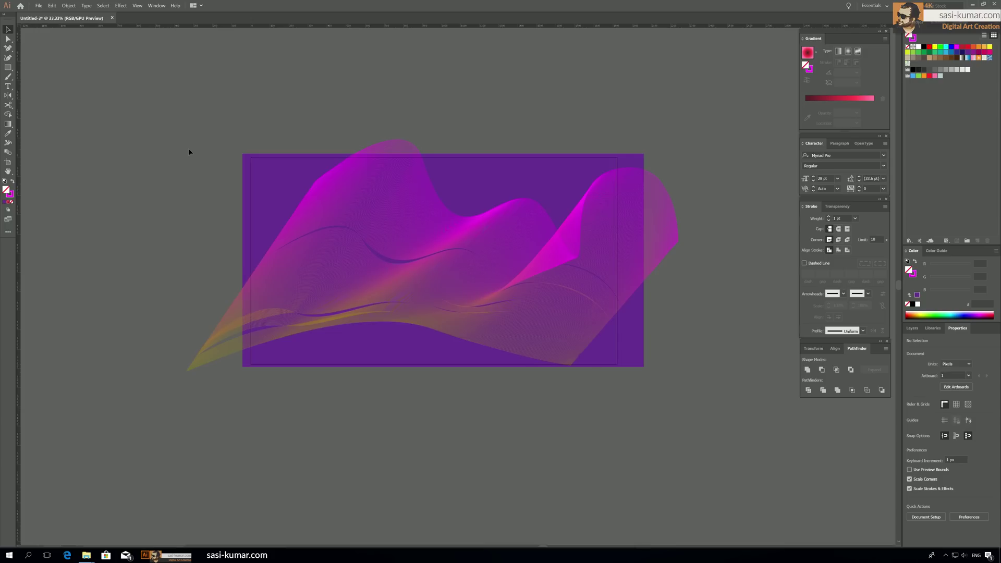
# Step: Delete the wave blend from the locked purple background
pyautogui.hotkey('ctrl', 'a')
pyautogui.press('Delete')
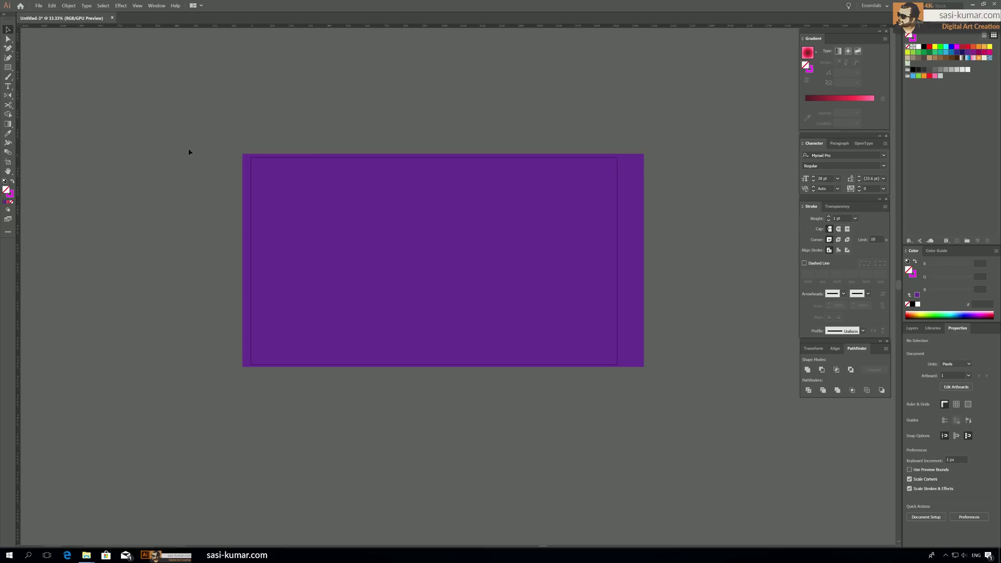
pyautogui.moveTo(251, 268); pyautogui.dragTo(227, 273)
# Step: Draw a second artboard of about 840 by 969 px overlapping the purple rectangle's right edge, and shift Artboard 1 slightly down and left
pyautogui.click(8, 162)
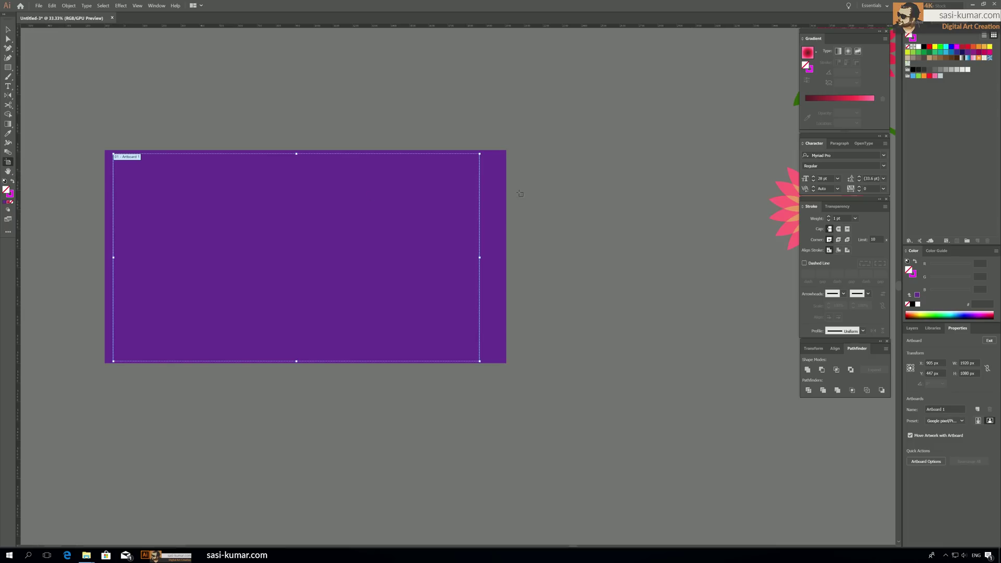
pyautogui.moveTo(496, 155); pyautogui.dragTo(657, 341)
pyautogui.moveTo(121, 152); pyautogui.dragTo(116, 115)
pyautogui.moveTo(115, 115); pyautogui.dragTo(117, 156)
pyautogui.click(8, 30)
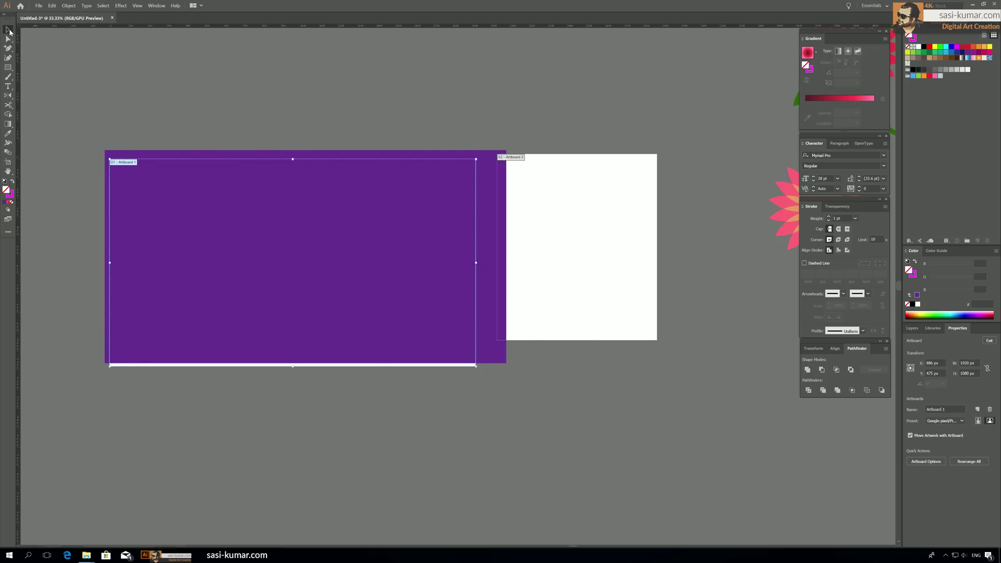
pyautogui.click(526, 188)
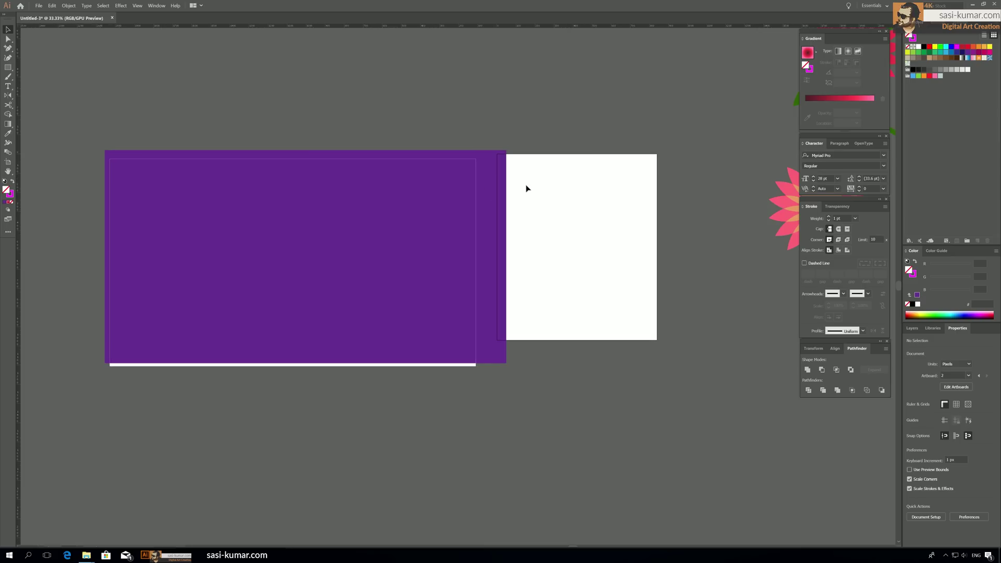
# Step: Check the second artboard's options, dismiss them without changes, and delete that artboard
pyautogui.doubleClick(8, 162)
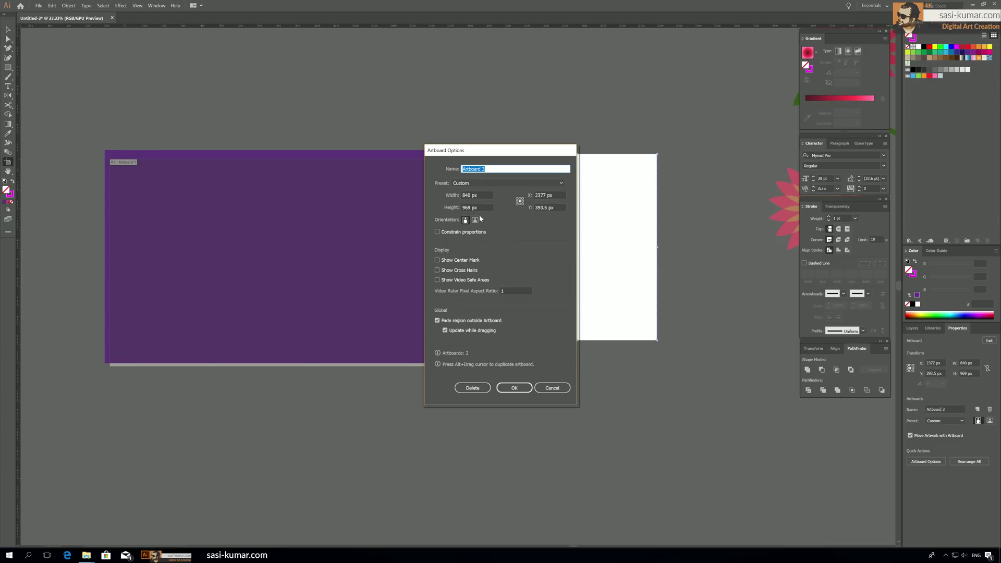
pyautogui.click(552, 387)
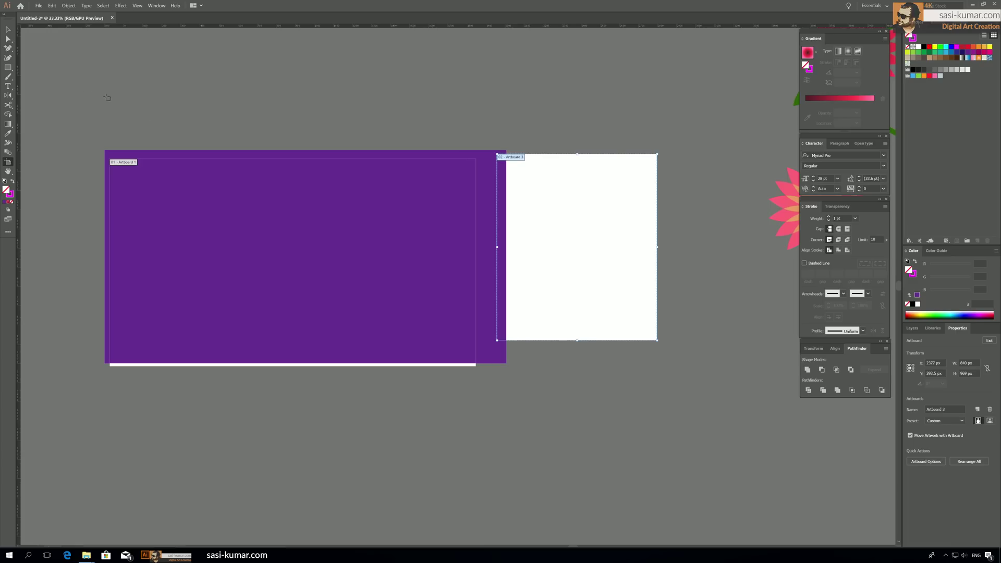
pyautogui.click(9, 29)
pyautogui.click(11, 161)
pyautogui.press('Delete')
pyautogui.press('v')
pyautogui.moveTo(198, 109); pyautogui.dragTo(268, 118)
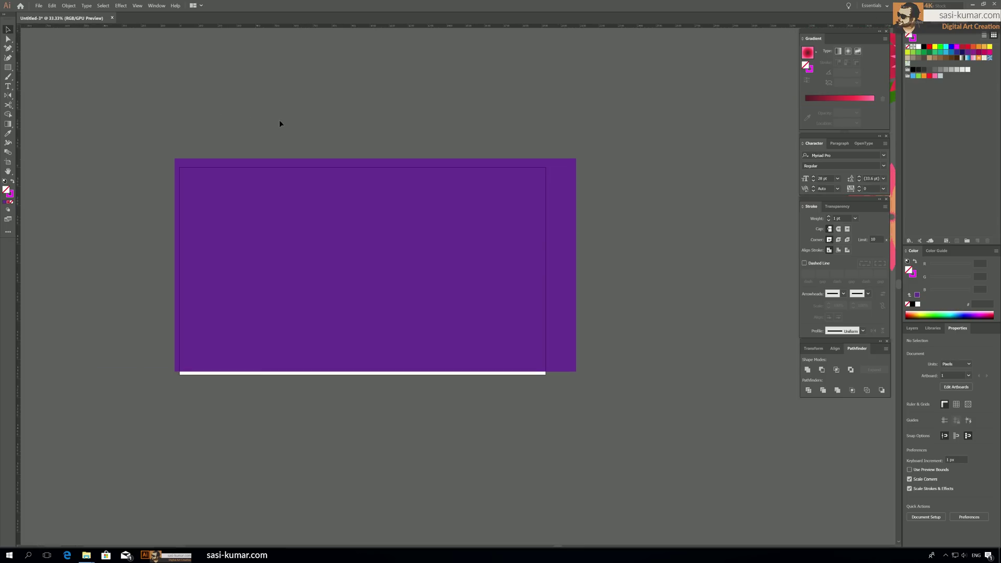
# Step: Magnify the view to 66.67%, return it to 33.33%, and recentre the purple artboard
pyautogui.hotkey('ctrl', '+')
pyautogui.hotkey('ctrl', '+')
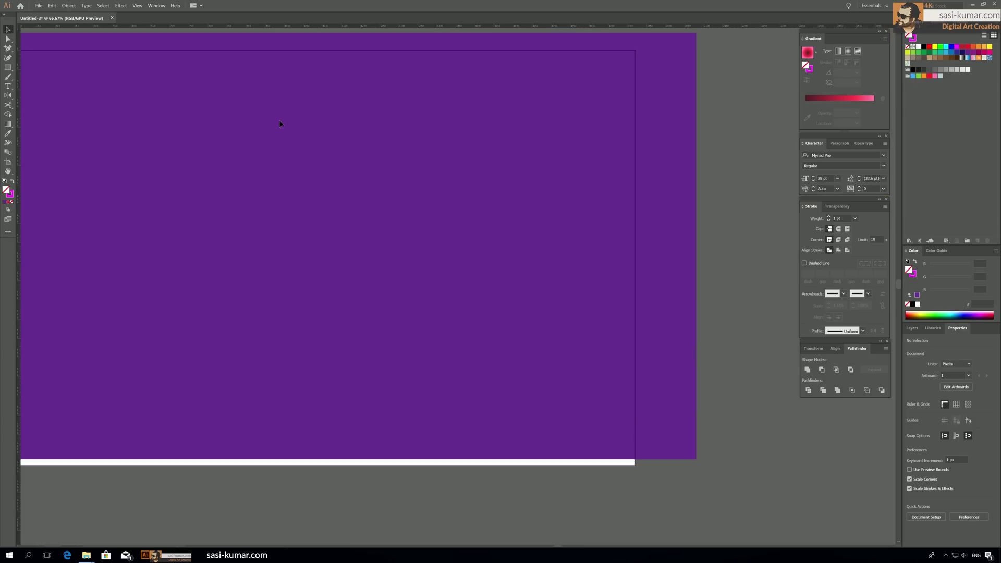
pyautogui.hotkey('ctrl', '-')
pyautogui.hotkey('ctrl', '-')
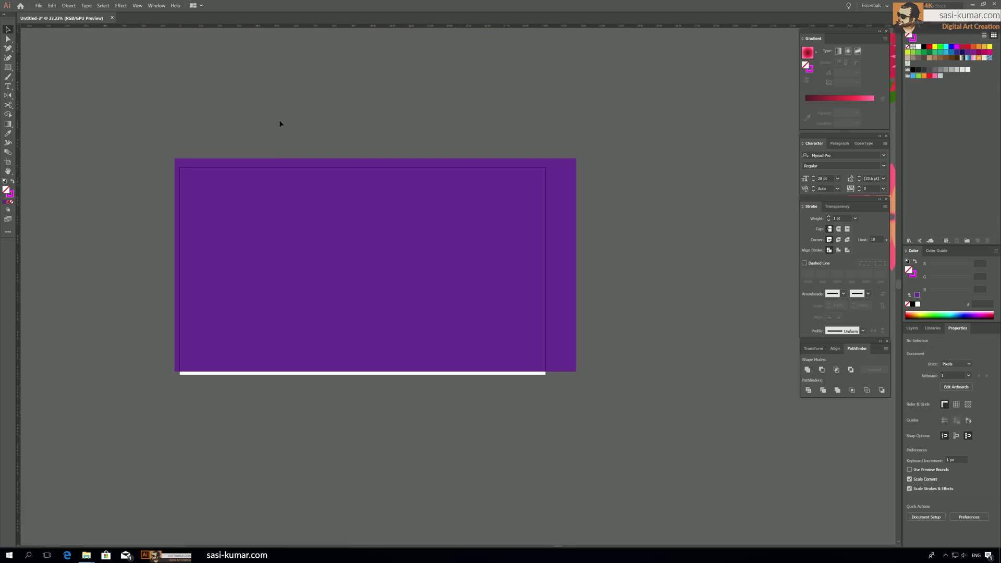
pyautogui.moveTo(302, 145); pyautogui.dragTo(377, 139)
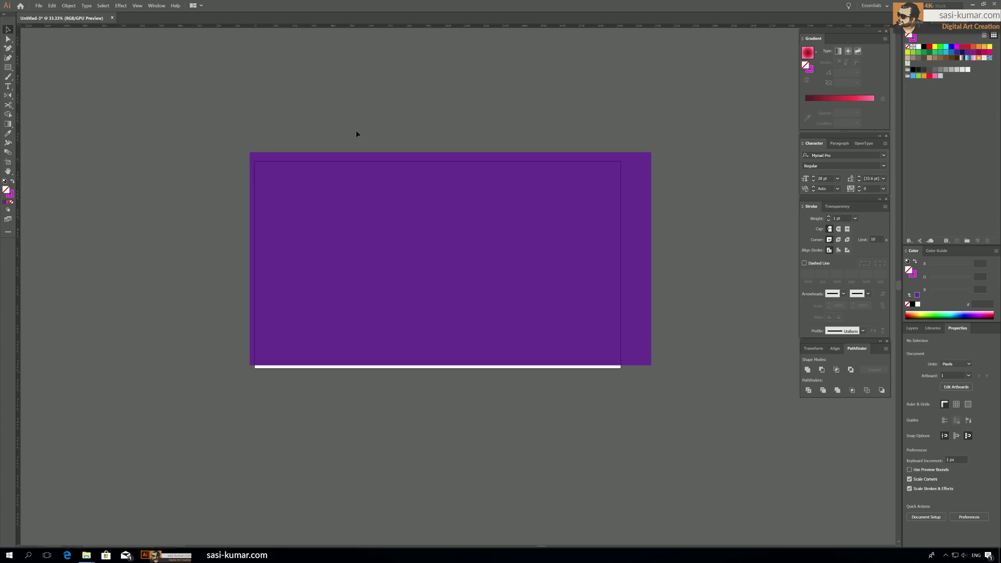
# Step: Try the Zoom tool in both directions, fit the artboard in the window, and reduce the view to 33.33%
pyautogui.click(7, 172)
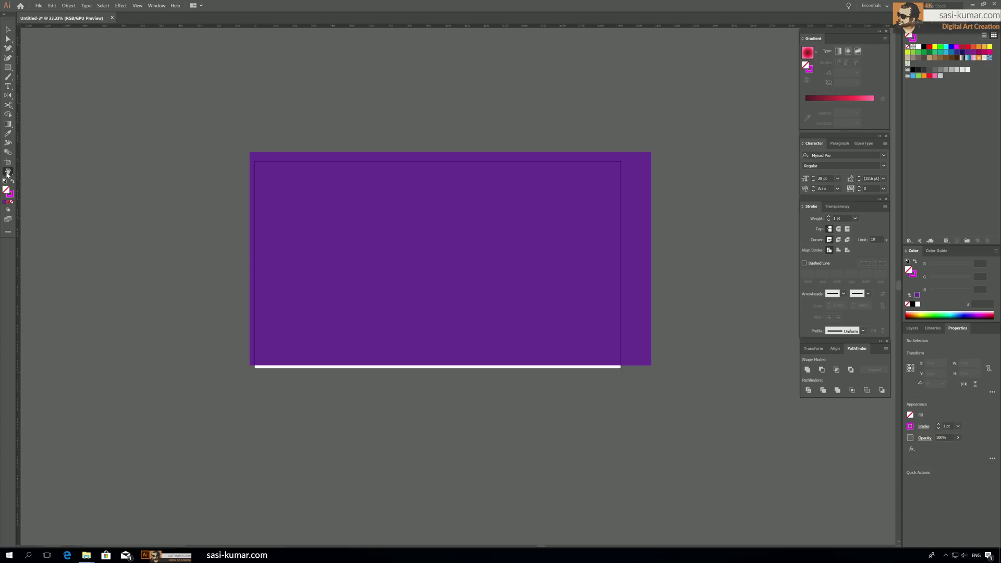
pyautogui.press('z')
pyautogui.click(376, 248)
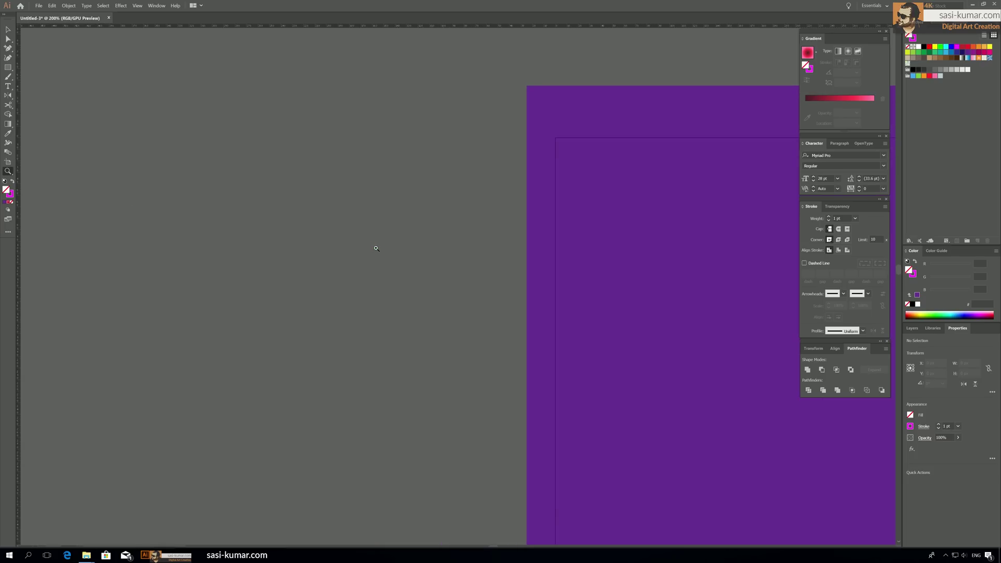
pyautogui.click(376, 248)
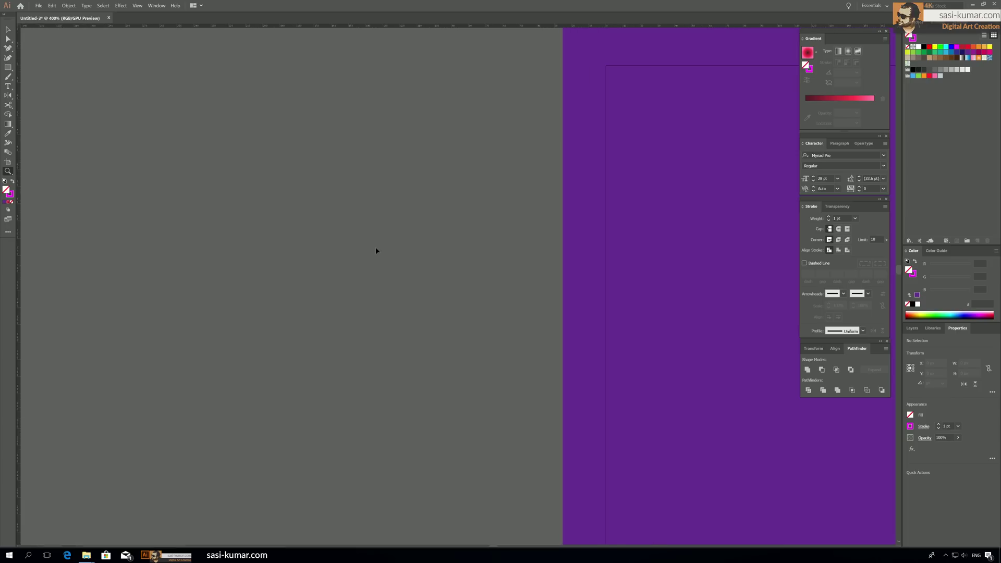
pyautogui.keyDown('alt'); pyautogui.click(376, 248); pyautogui.keyUp('alt')
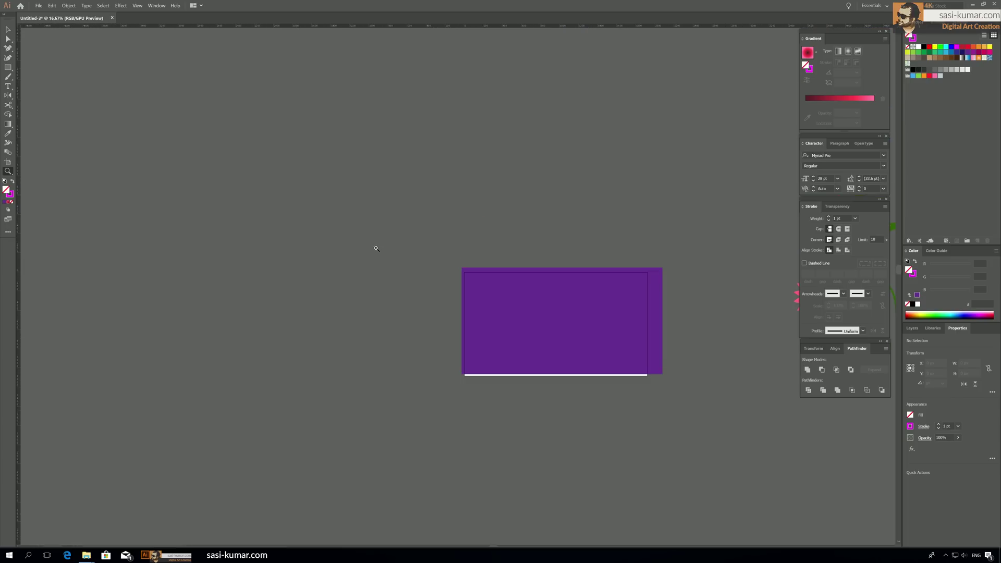
pyautogui.hotkey('ctrl', '0')
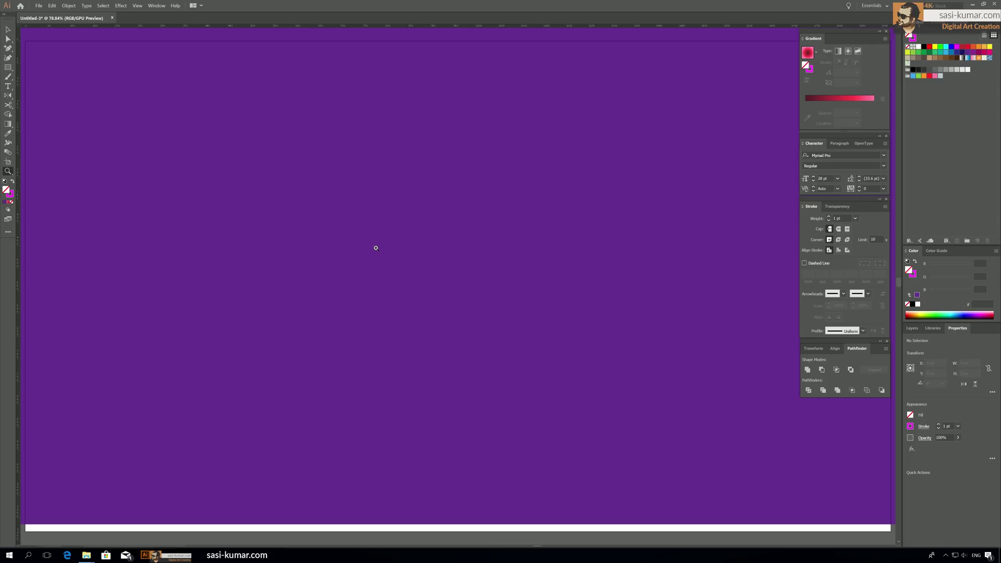
pyautogui.hotkey('ctrl', '-')
pyautogui.hotkey('ctrl', '-')
pyautogui.hotkey('ctrl', '-')
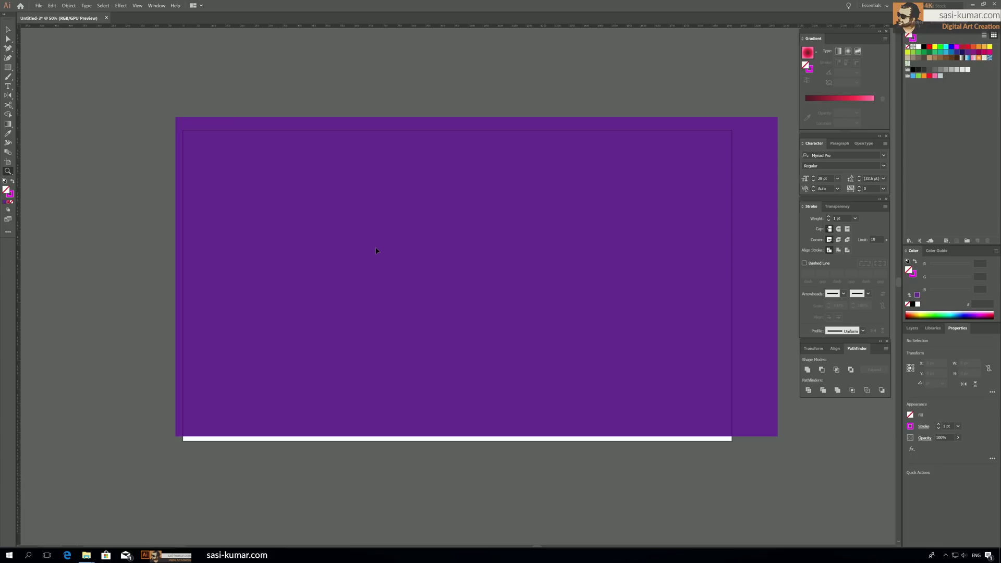
# Step: Pick the Hand tool from the Zoom tool's group and pan the canvas so the purple artboard moves down and left
pyautogui.rightClick(8, 171)
pyautogui.click(34, 183)
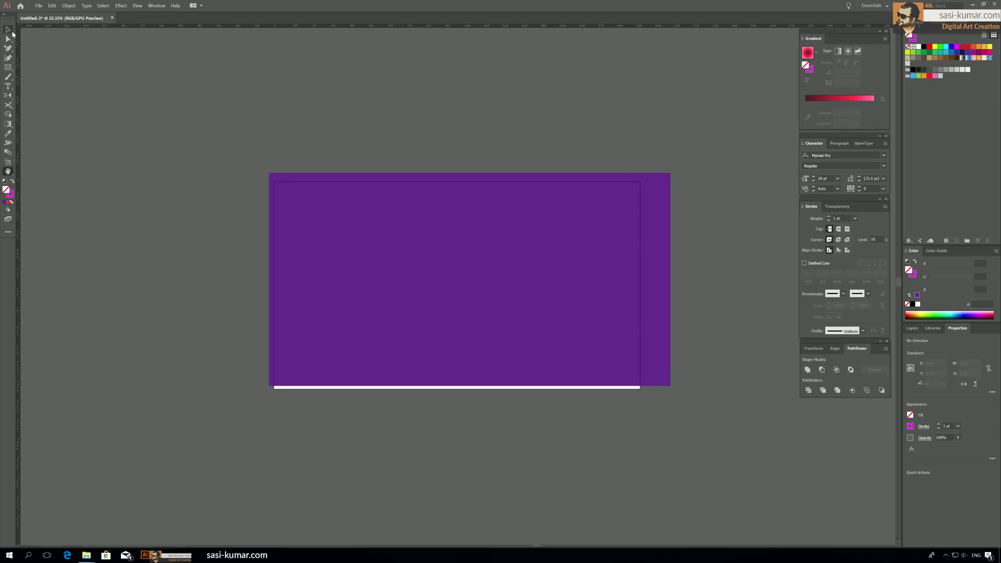
pyautogui.click(10, 30)
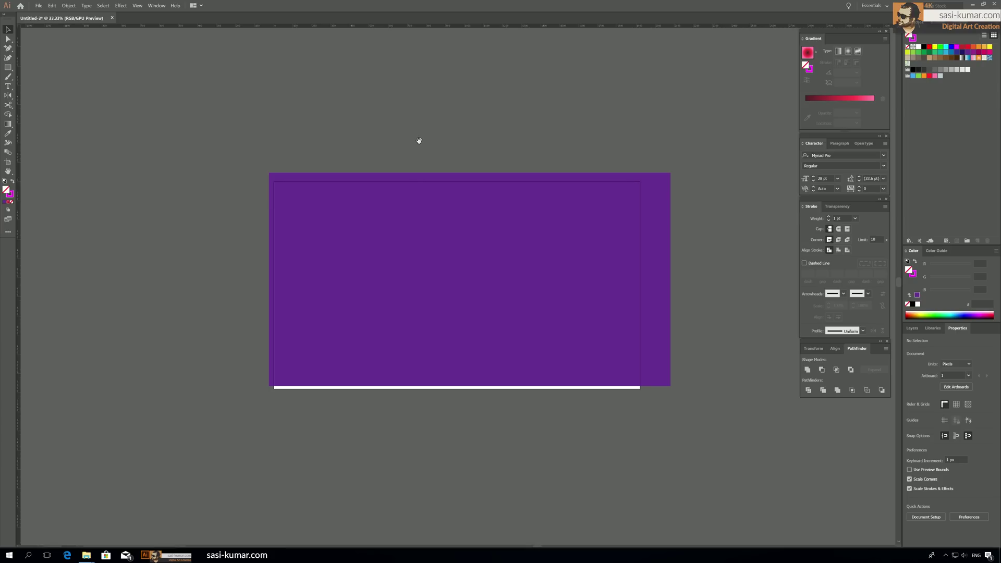
pyautogui.press('h')
pyautogui.moveTo(402, 297); pyautogui.dragTo(295, 322)
# Step: Draw a wavy Pen path from inside the purple rectangle out across the pasteboard, and pan the canvas mid-path towards the flower artwork
pyautogui.click(7, 39)
pyautogui.click(10, 49)
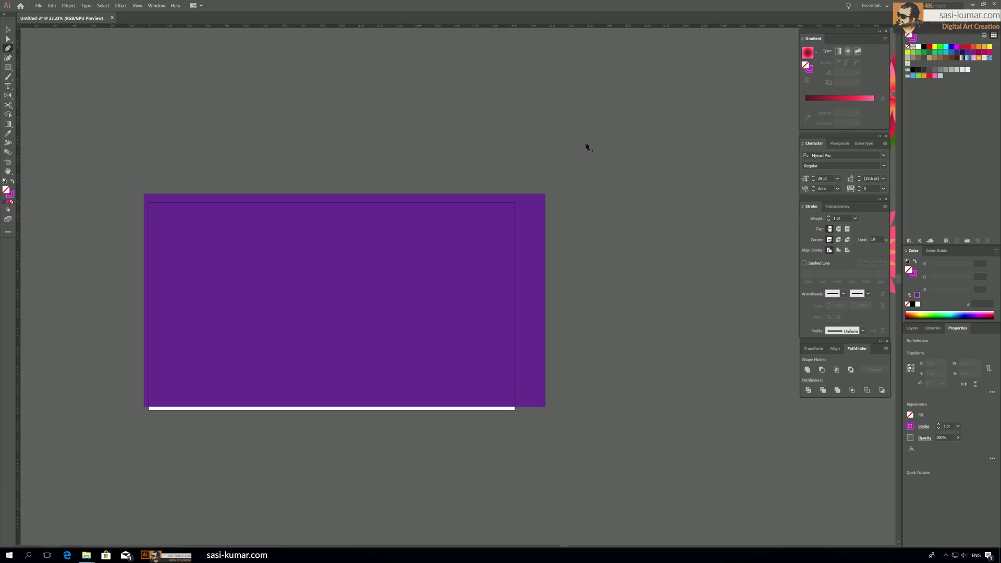
pyautogui.click(445, 303)
pyautogui.moveTo(595, 124); pyautogui.dragTo(695, 214)
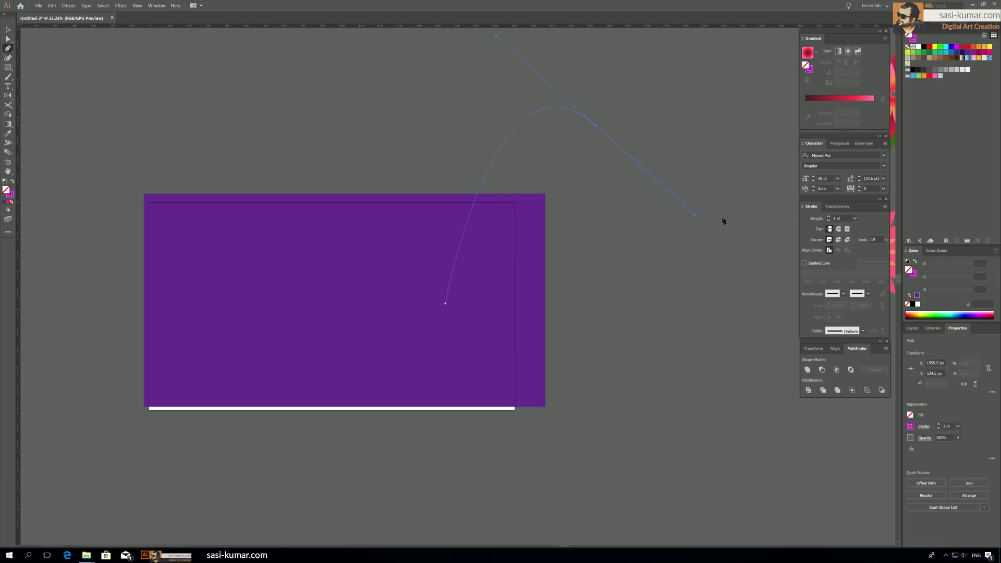
pyautogui.moveTo(778, 114); pyautogui.dragTo(799, 121)
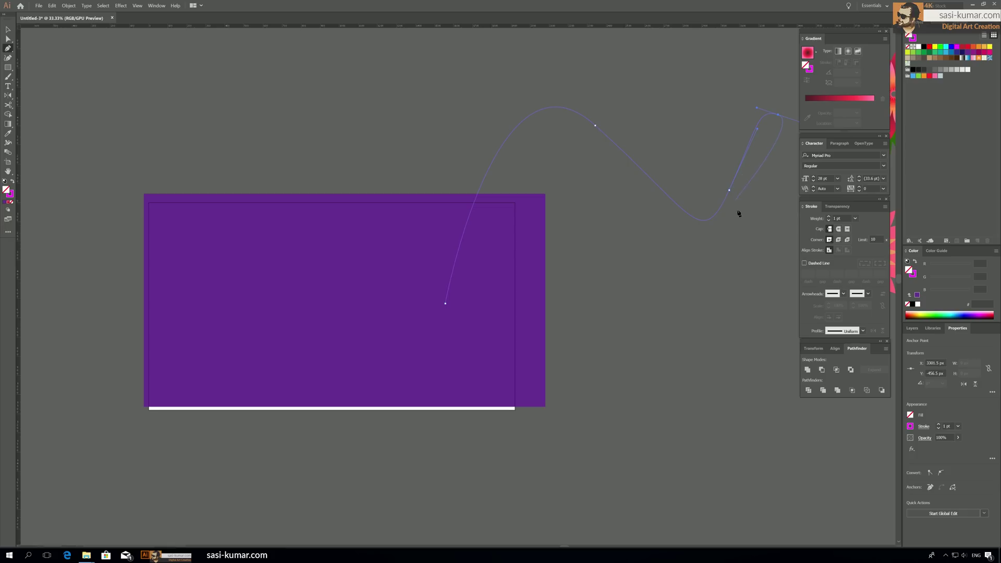
pyautogui.press('space')
pyautogui.moveTo(744, 229); pyautogui.dragTo(318, 252)
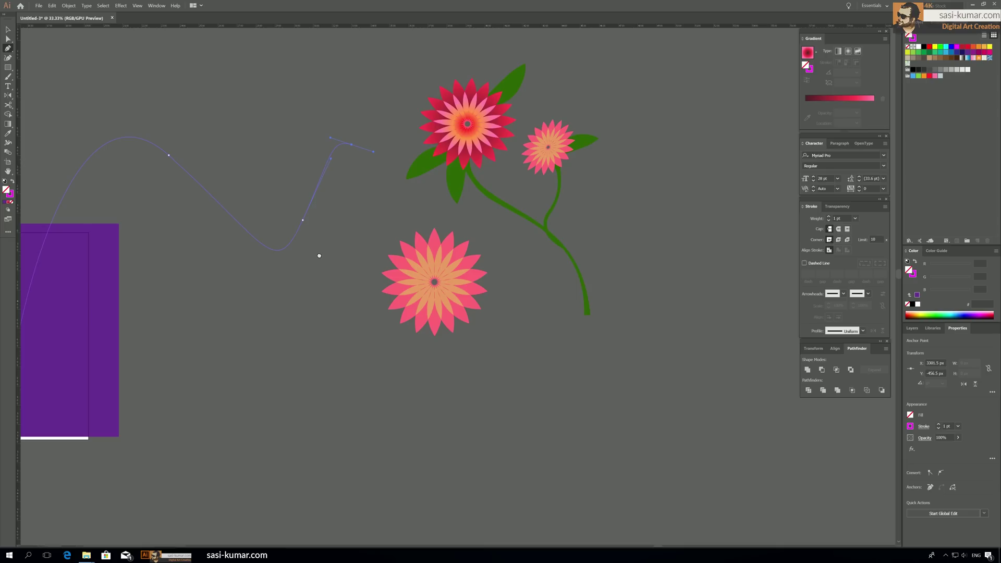
# Step: Extend the wavy path around the flowers, finish and remove it, and pan back to the purple rectangle
pyautogui.click(735, 226)
pyautogui.click(682, 422)
pyautogui.click(338, 389)
pyautogui.click(157, 214)
pyautogui.click(10, 30)
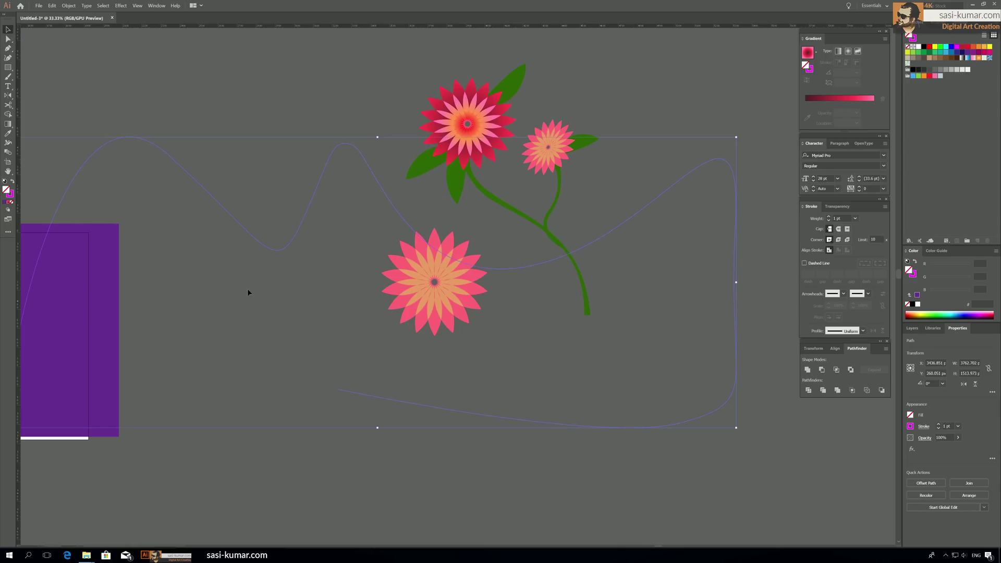
pyautogui.click(273, 314)
pyautogui.moveTo(261, 313); pyautogui.dragTo(644, 246)
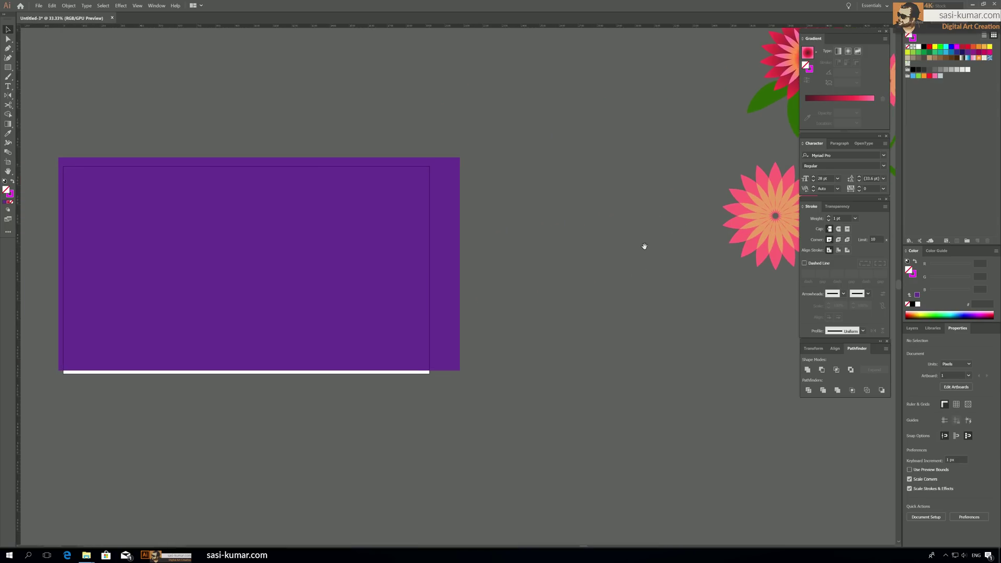
# Step: At 200% magnification, draw a three-point straight Pen path across the purple rectangle's right edge, panning the canvas mid-path
pyautogui.hotkey('ctrl', '+')
pyautogui.hotkey('ctrl', '+')
pyautogui.hotkey('ctrl', '+')
pyautogui.hotkey('ctrl', '+')
pyautogui.hotkey('ctrl', '+')
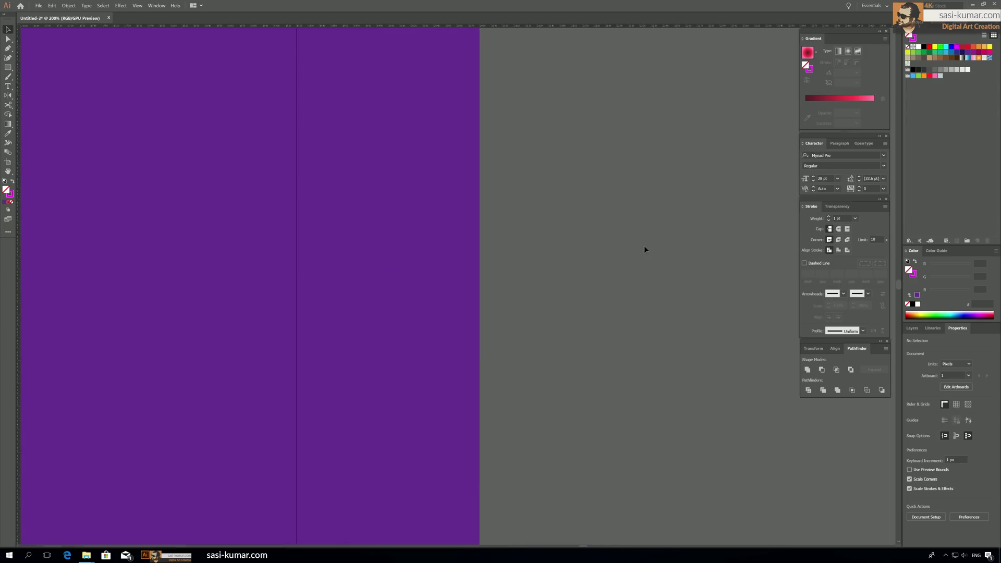
pyautogui.click(8, 48)
pyautogui.click(718, 192)
pyautogui.click(703, 228)
pyautogui.click(789, 281)
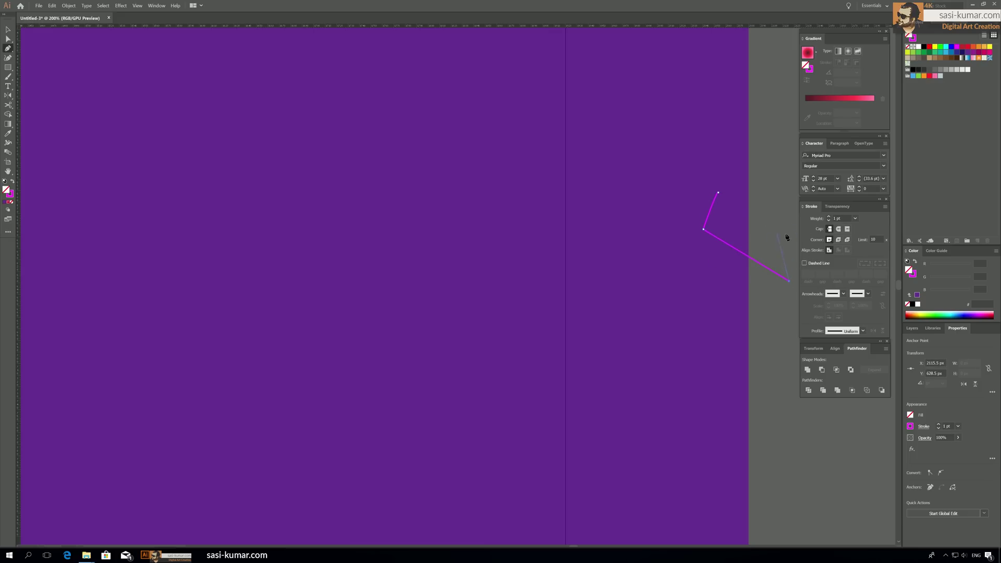
pyautogui.press('space')
pyautogui.moveTo(781, 249); pyautogui.dragTo(407, 261)
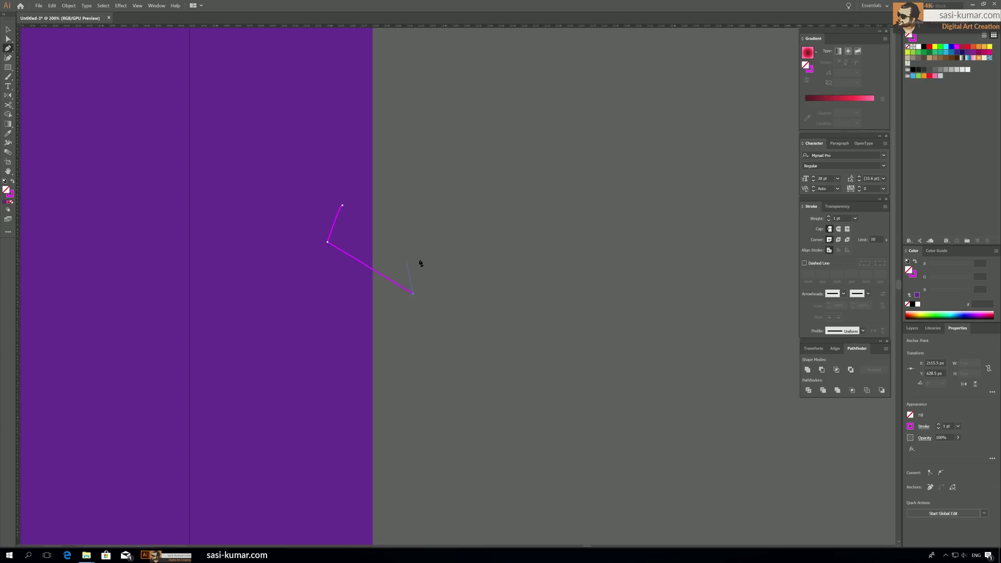
# Step: Close the Pen path with a curved segment back to its starting point, delete the shape, and return the view to 33.33%
pyautogui.moveTo(521, 230); pyautogui.dragTo(452, 185)
pyautogui.click(342, 206)
pyautogui.press('v')
pyautogui.click(462, 288)
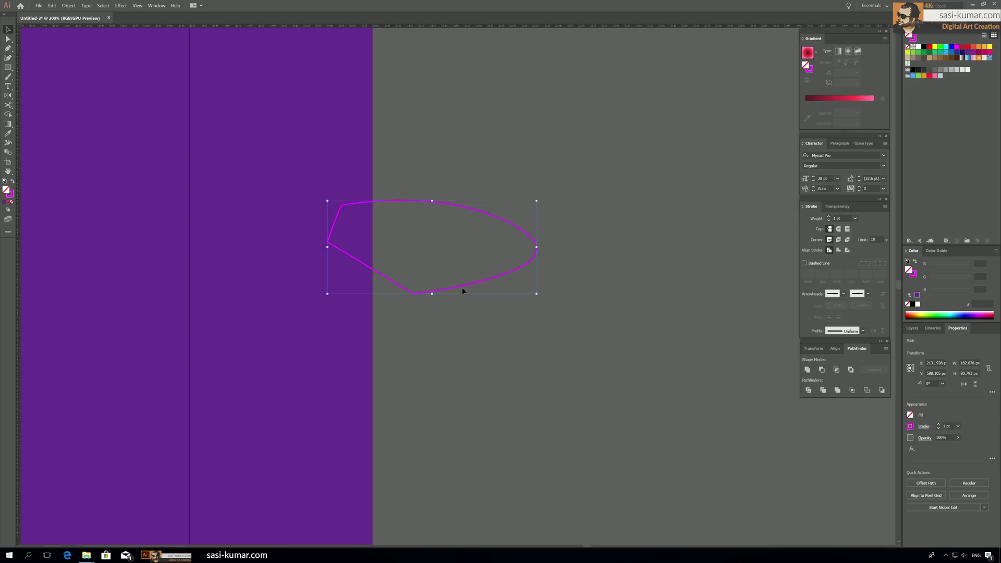
pyautogui.press('Delete')
pyautogui.hotkey('ctrl', '-')
pyautogui.hotkey('ctrl', '-')
pyautogui.hotkey('ctrl', '-')
pyautogui.hotkey('ctrl', '-')
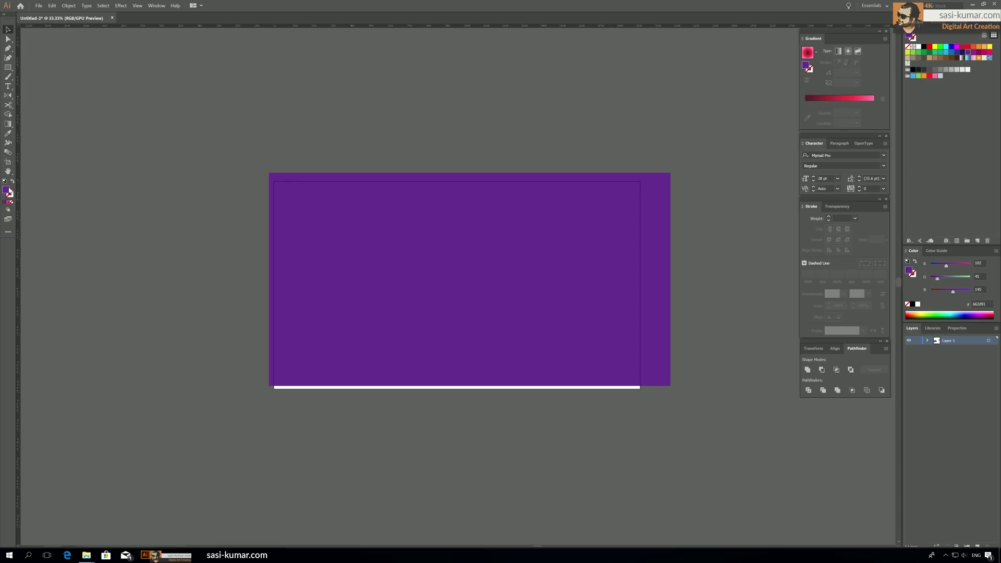
# Step: Give the purple rectangle a magenta stroke with RGB 252, 0, 228
pyautogui.hotkey('ctrl', 'a')
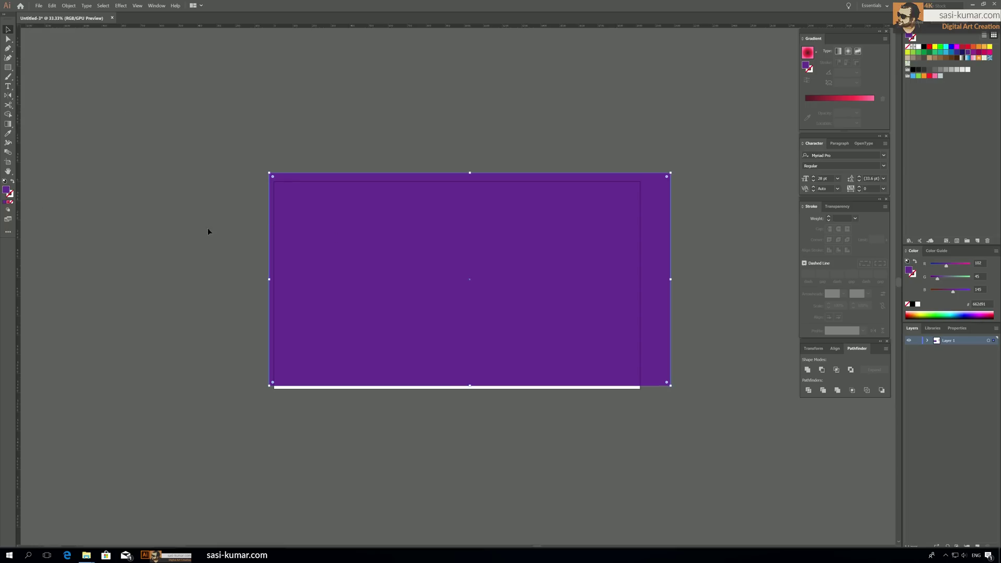
pyautogui.click(11, 196)
pyautogui.click(6, 191)
pyautogui.click(12, 196)
pyautogui.doubleClick(13, 197)
pyautogui.moveTo(508, 246); pyautogui.dragTo(504, 167)
pyautogui.click(494, 154)
pyautogui.click(581, 155)
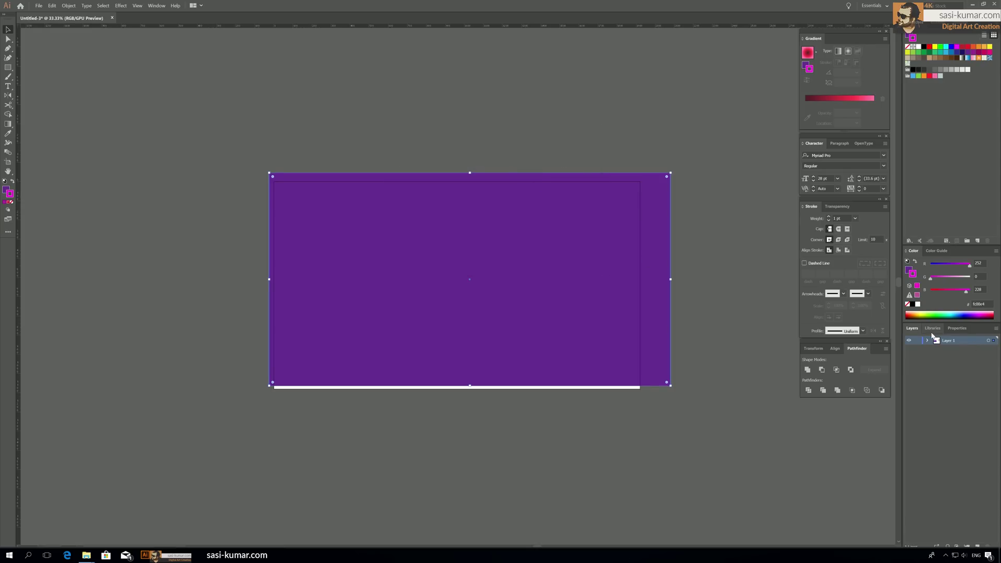
# Step: Increase the rectangle's stroke weight to 14 pt and deselect it
pyautogui.click(954, 329)
pyautogui.click(938, 425)
pyautogui.click(938, 425)
pyautogui.click(939, 425)
pyautogui.click(939, 425)
pyautogui.click(938, 424)
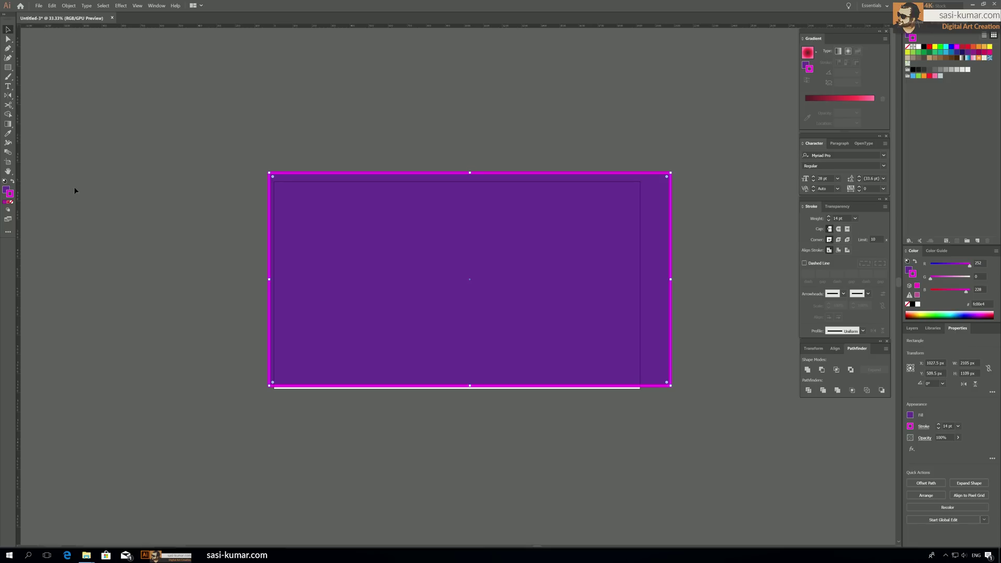
pyautogui.click(89, 204)
# Step: Swap the rectangle's fill and stroke colours repeatedly, ending with a magenta fill and a purple stroke
pyautogui.hotkey('ctrl', 'a')
pyautogui.click(12, 182)
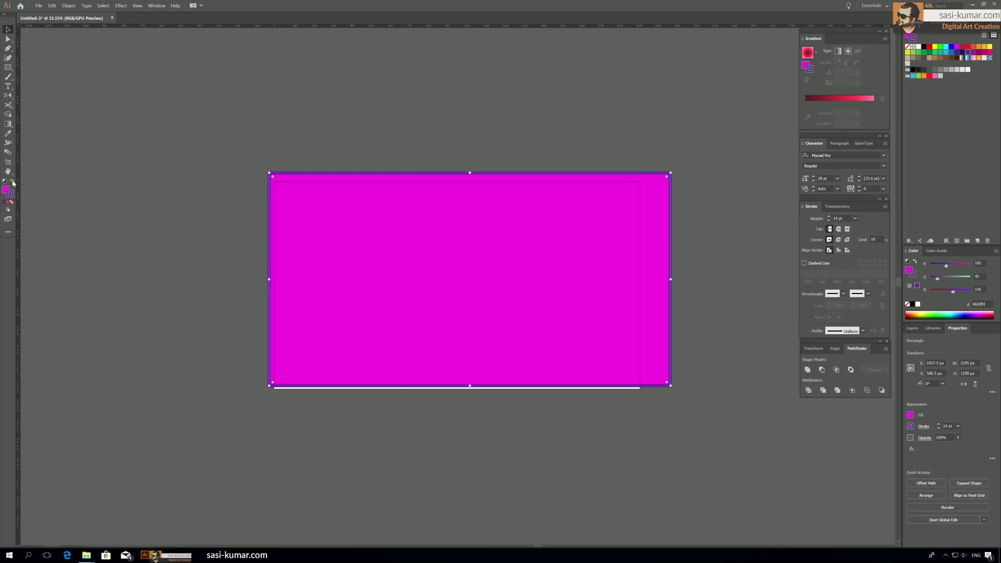
pyautogui.click(13, 182)
pyautogui.click(13, 182)
pyautogui.click(13, 182)
pyautogui.click(13, 182)
pyautogui.click(12, 182)
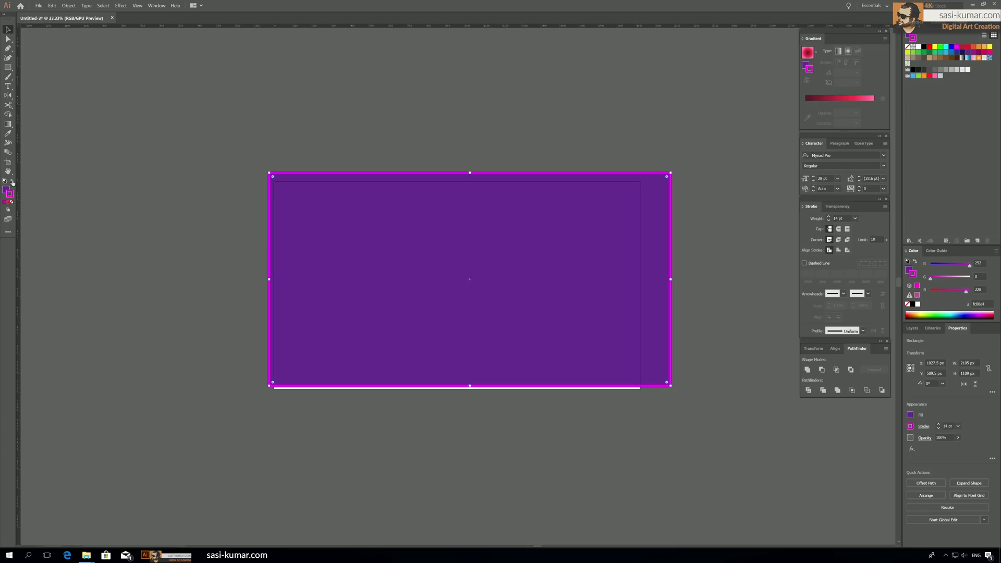
pyautogui.click(13, 182)
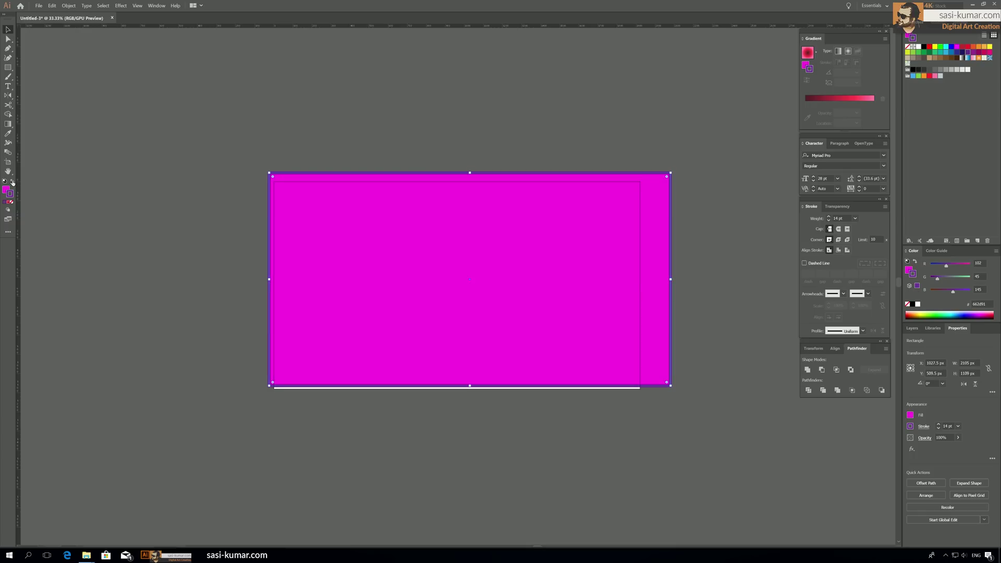
pyautogui.click(93, 210)
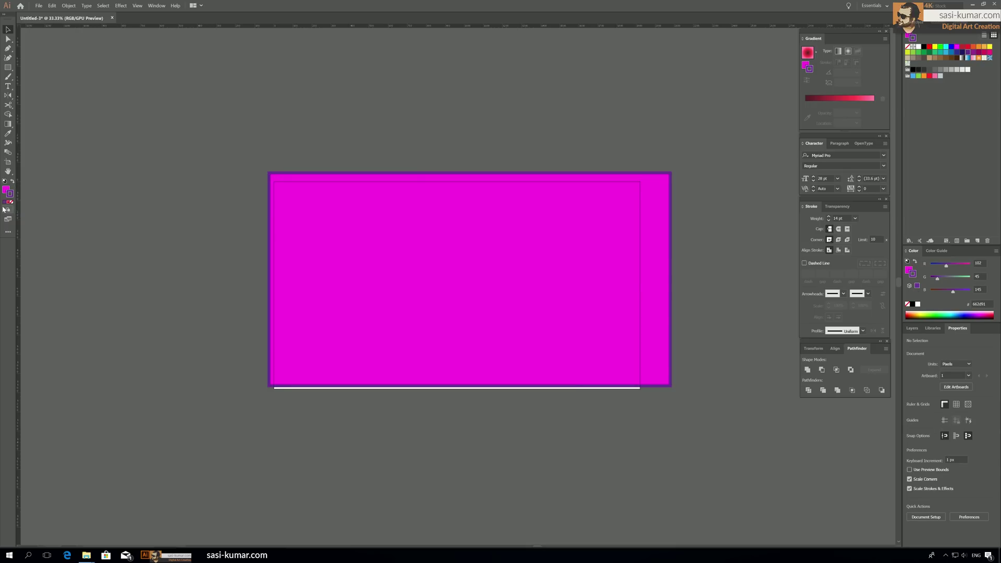
# Step: Set the large rectangle's fill to none, restore its solid magenta fill, and deselect it
pyautogui.click(342, 246)
pyautogui.click(4, 191)
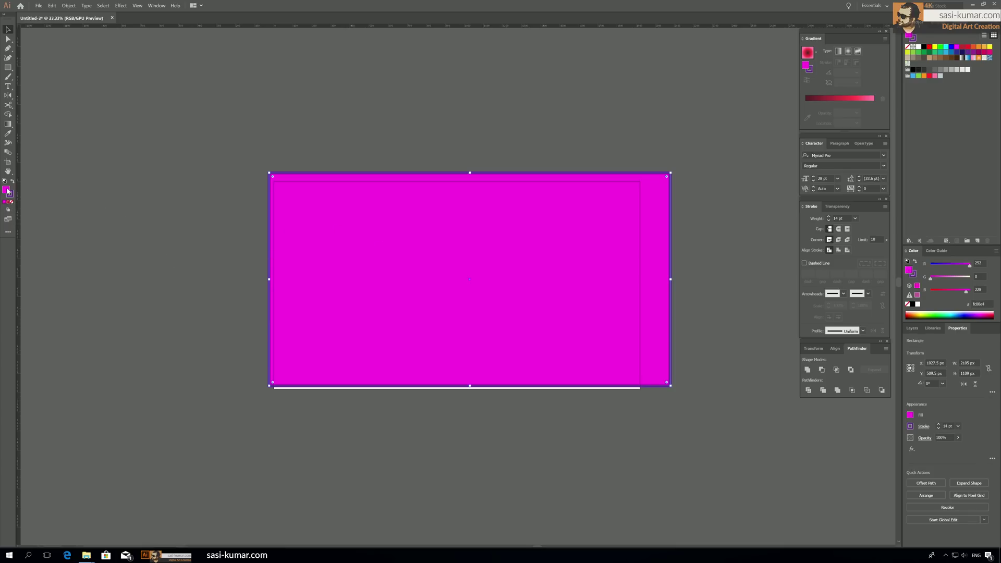
pyautogui.click(10, 203)
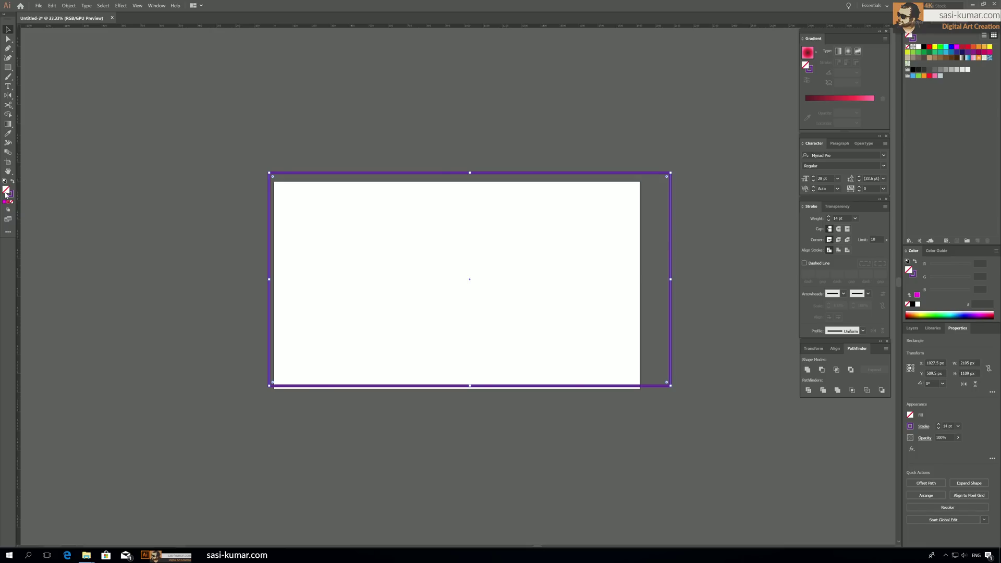
pyautogui.click(5, 203)
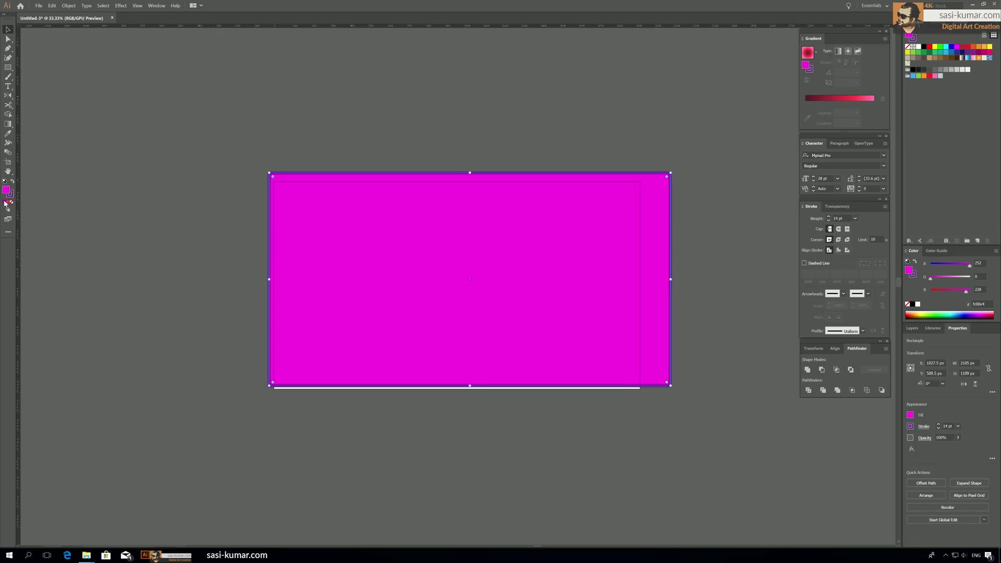
pyautogui.click(111, 223)
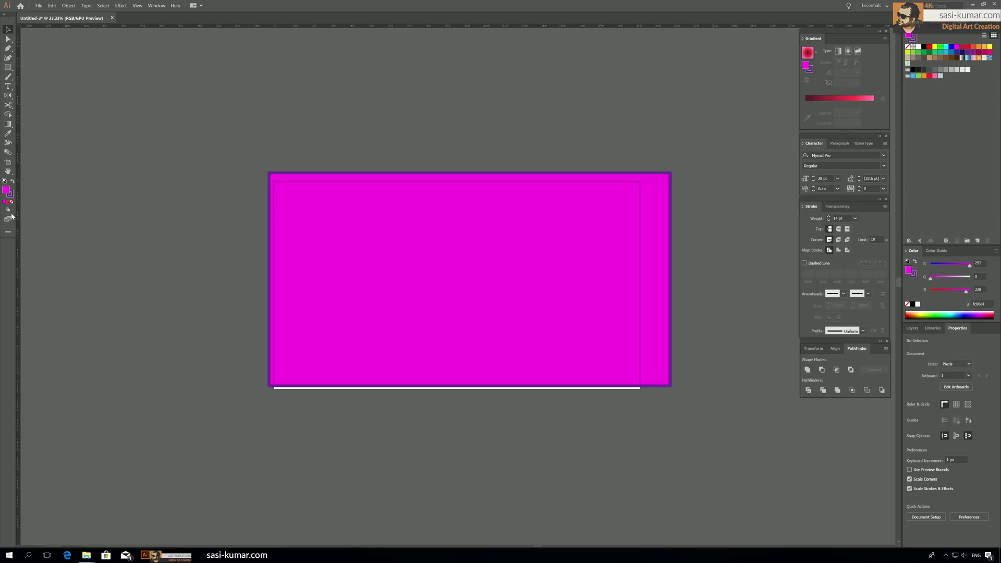
# Step: Activate the Rectangle tool and set the fill colour to blue 2550af
pyautogui.press('m')
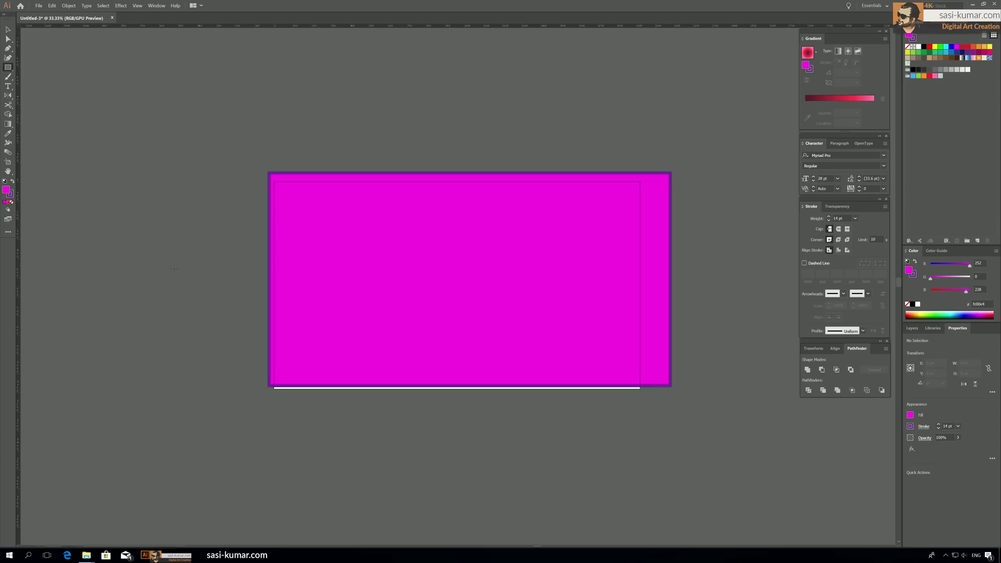
pyautogui.doubleClick(6, 190)
pyautogui.click(468, 216)
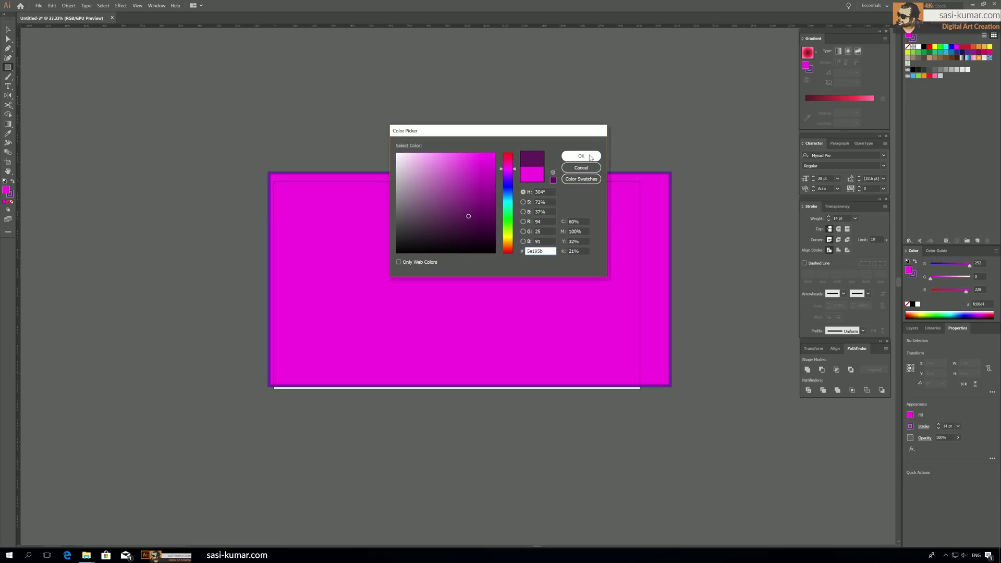
pyautogui.click(506, 195)
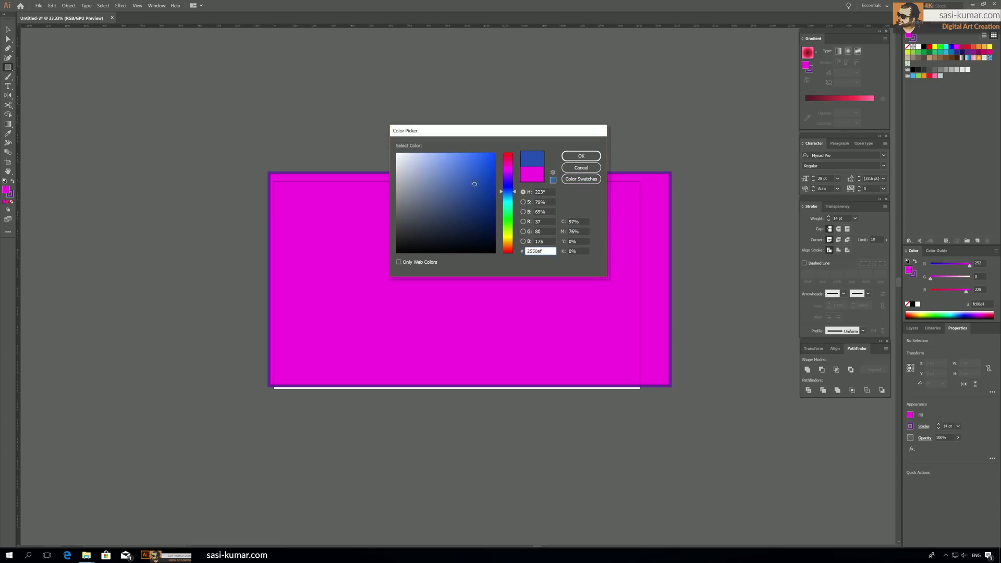
pyautogui.click(581, 156)
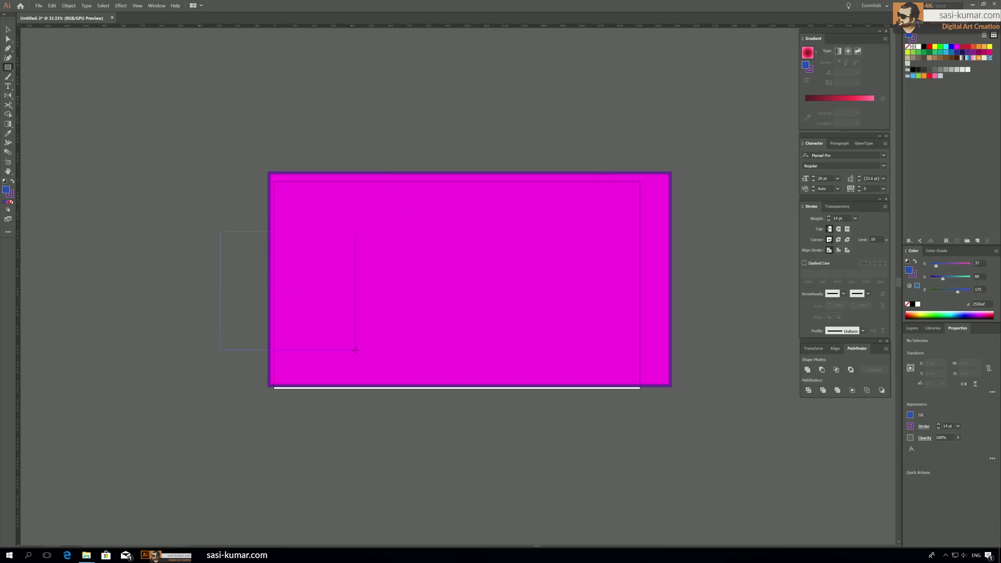
# Step: Draw a blue rectangle about 709 by 618 px and move it over the magenta rectangle's upper edge
pyautogui.moveTo(355, 350); pyautogui.dragTo(355, 351)
pyautogui.click(8, 30)
pyautogui.moveTo(306, 254); pyautogui.dragTo(352, 205)
pyautogui.moveTo(412, 152); pyautogui.dragTo(413, 151)
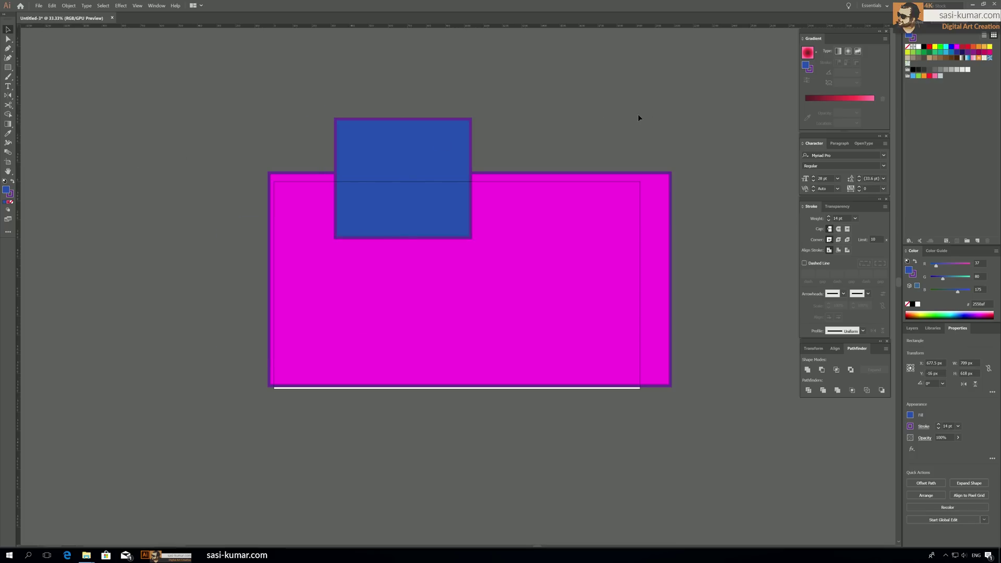
pyautogui.click(637, 114)
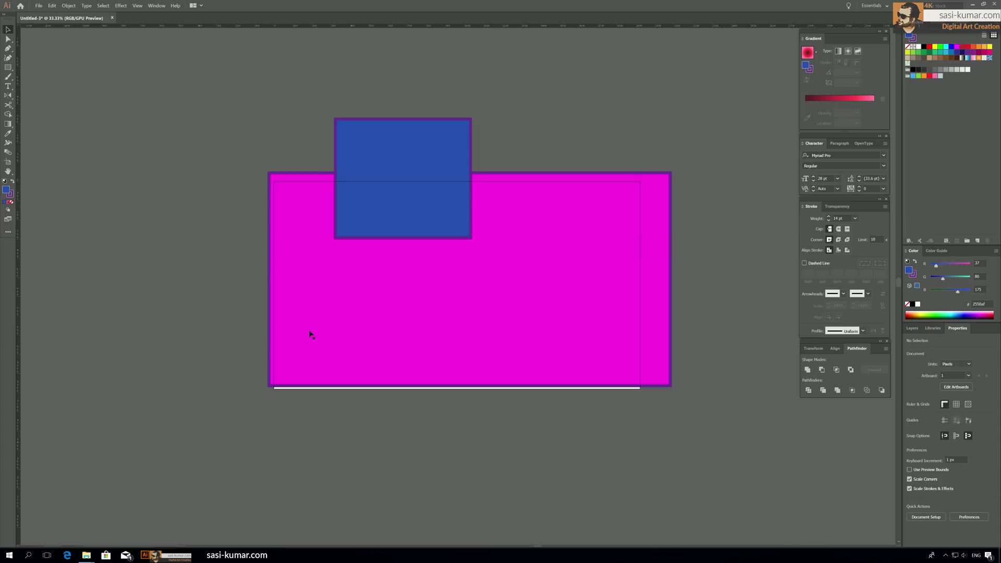
# Step: In Draw Behind mode, draw a blue rectangle about 660 by 638 px at the magenta rectangle's lower-left corner and move it slightly down
pyautogui.click(10, 213)
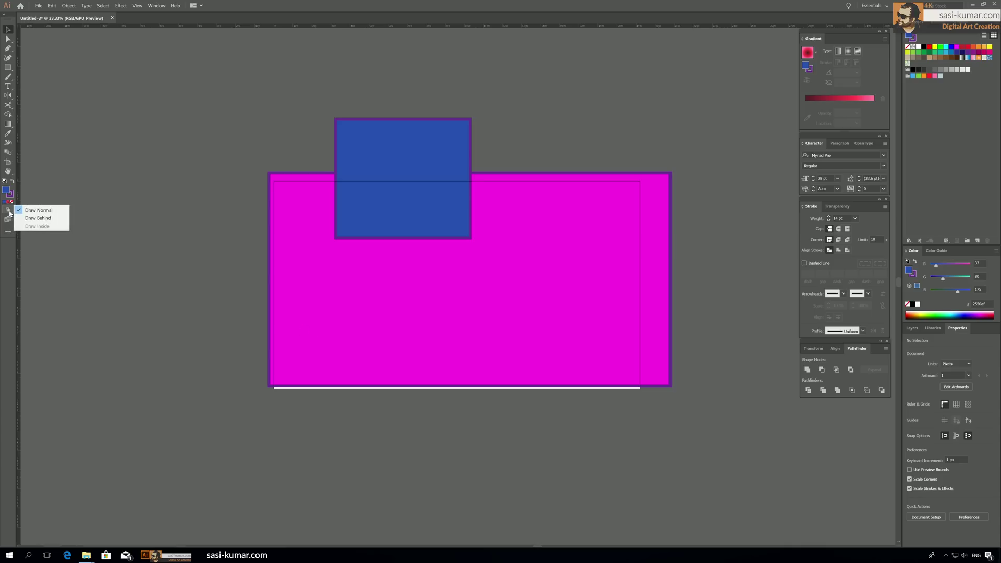
pyautogui.click(37, 218)
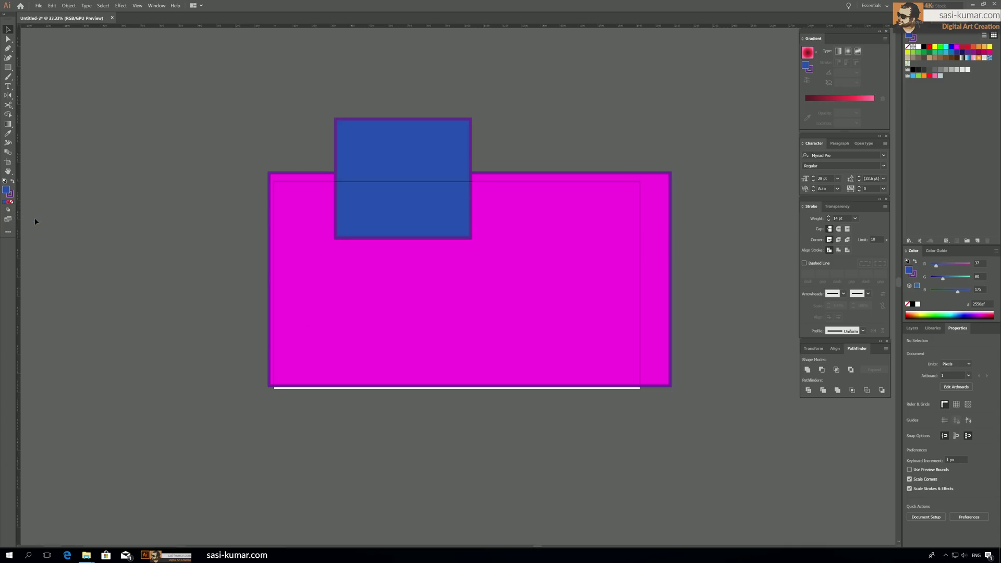
pyautogui.click(8, 67)
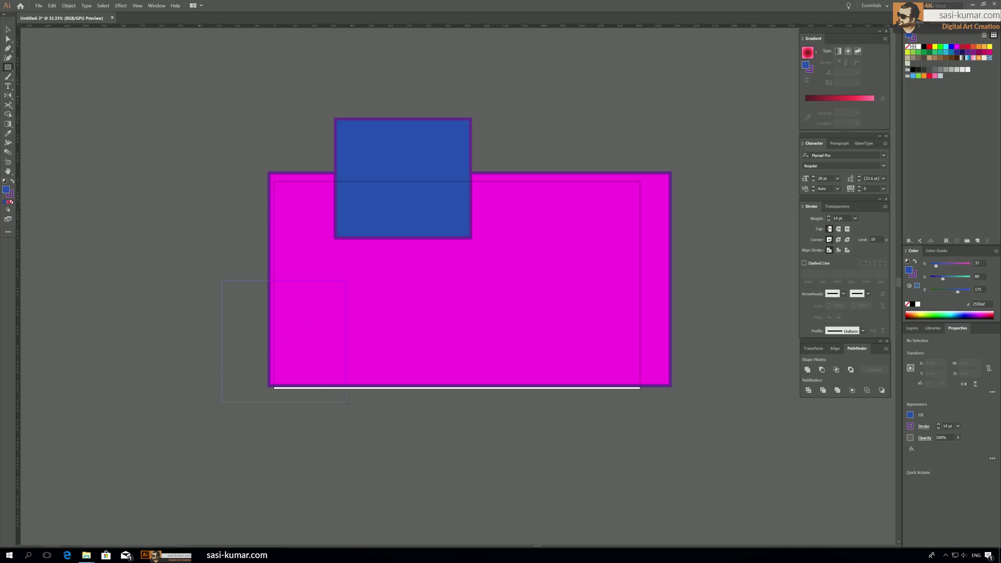
pyautogui.moveTo(347, 403); pyautogui.dragTo(349, 404)
pyautogui.press('v')
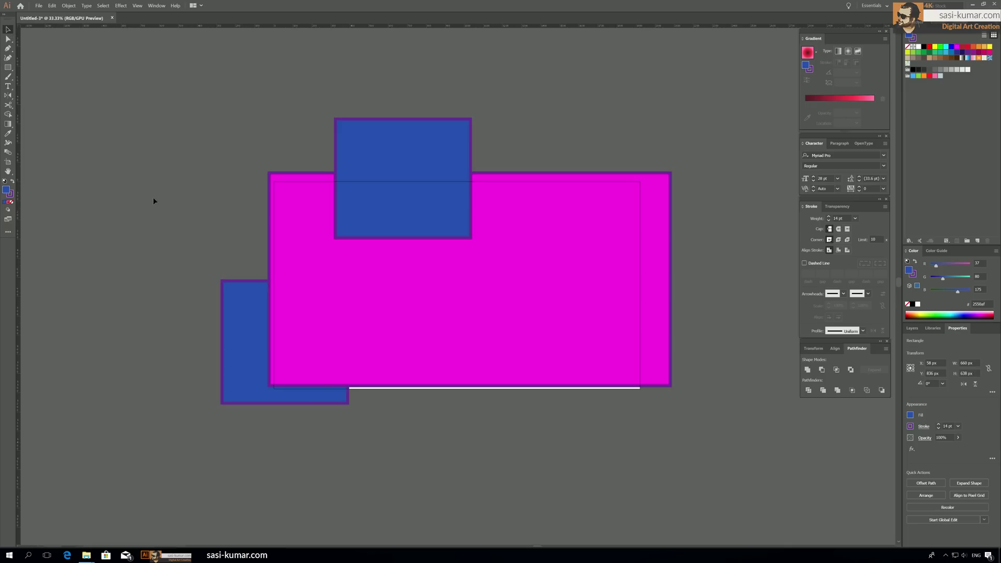
pyautogui.moveTo(236, 323); pyautogui.dragTo(237, 348)
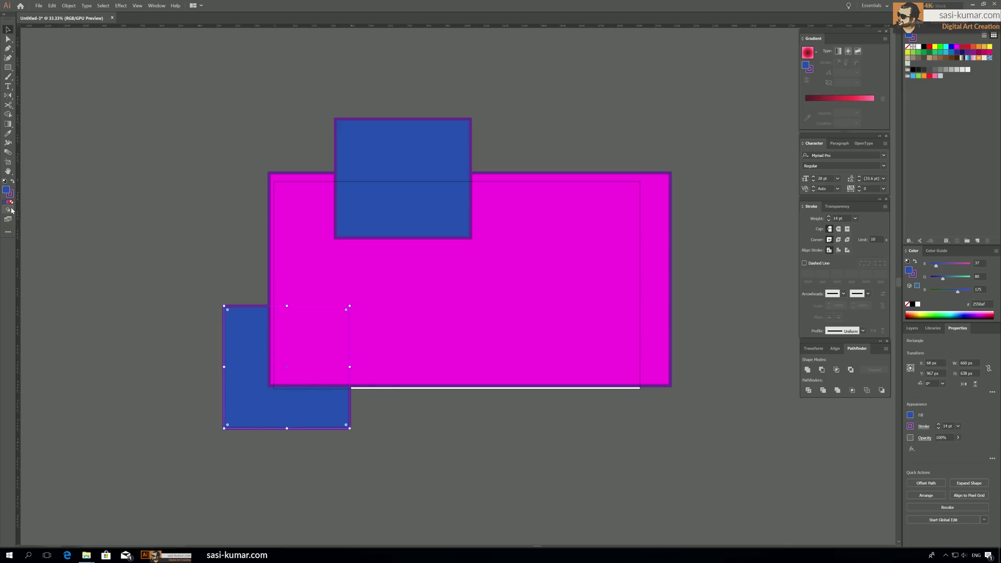
# Step: Recolour the lower-left rectangle green 5cad27 and draw a smaller green rectangle, about 457 by 380 px, behind its lower-right corner
pyautogui.click(8, 67)
pyautogui.doubleClick(6, 191)
pyautogui.click(505, 227)
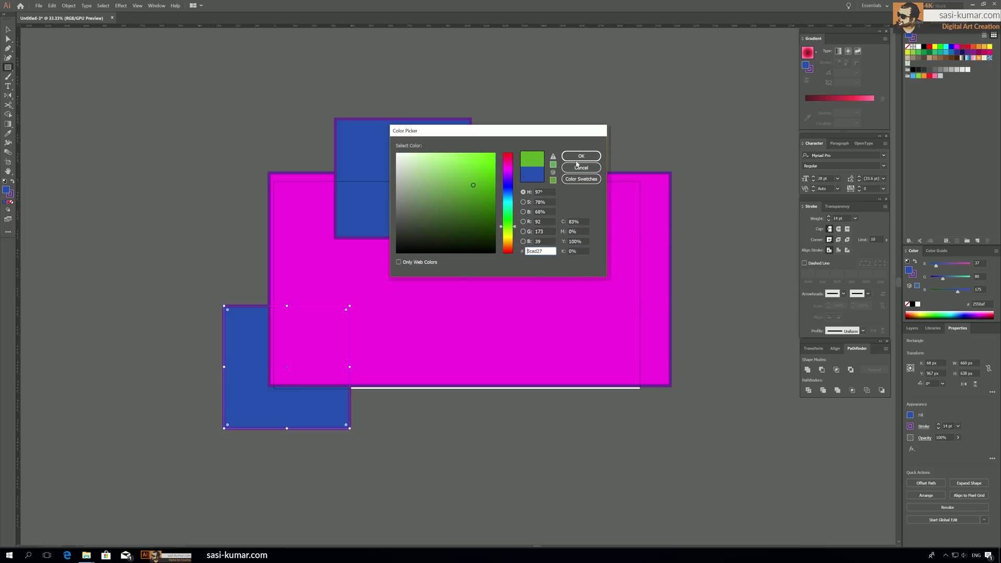
pyautogui.click(581, 156)
pyautogui.moveTo(388, 468); pyautogui.dragTo(300, 395)
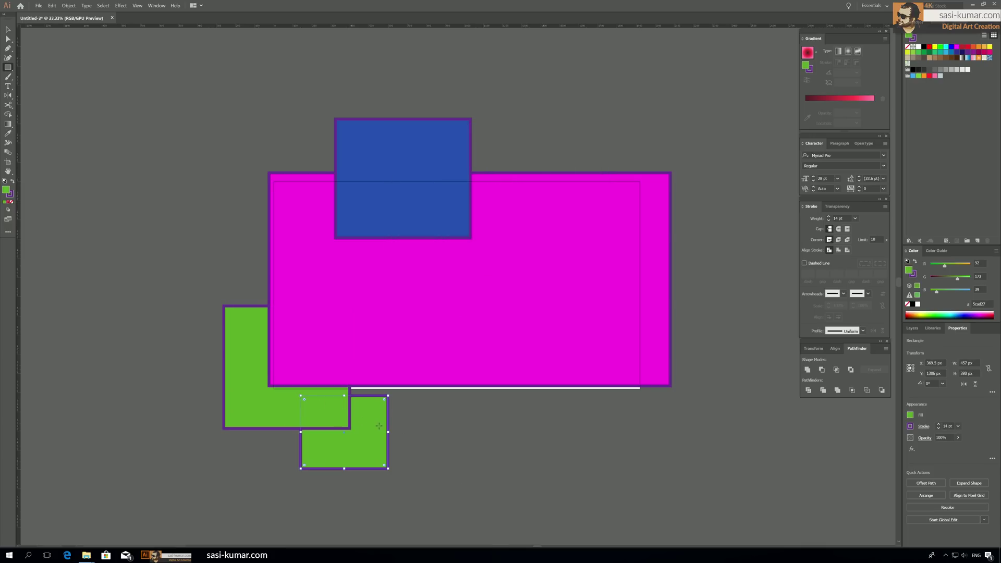
# Step: Deselect the small green rectangle and check which drawing modes are available with no object selected
pyautogui.click(8, 30)
pyautogui.click(76, 234)
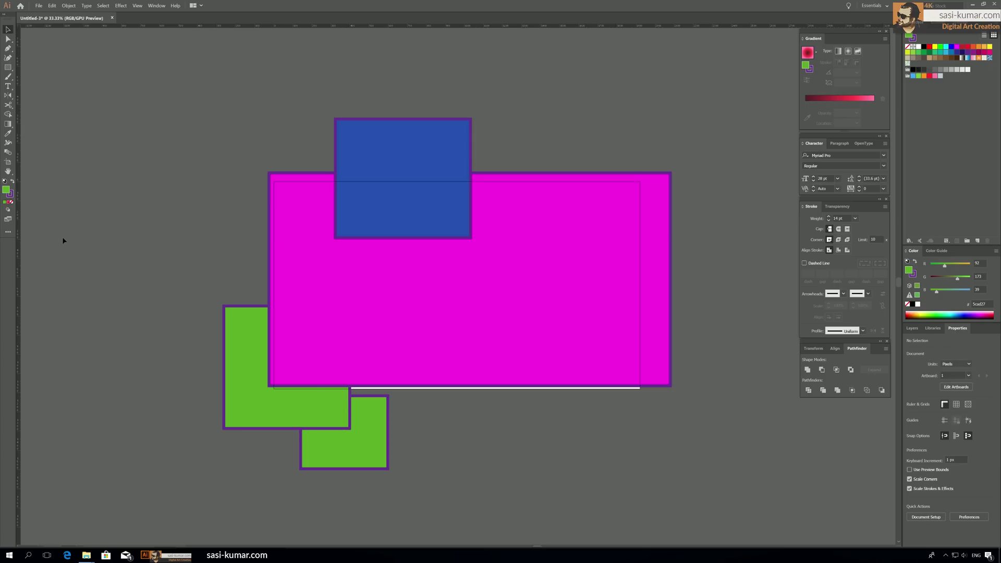
pyautogui.click(7, 207)
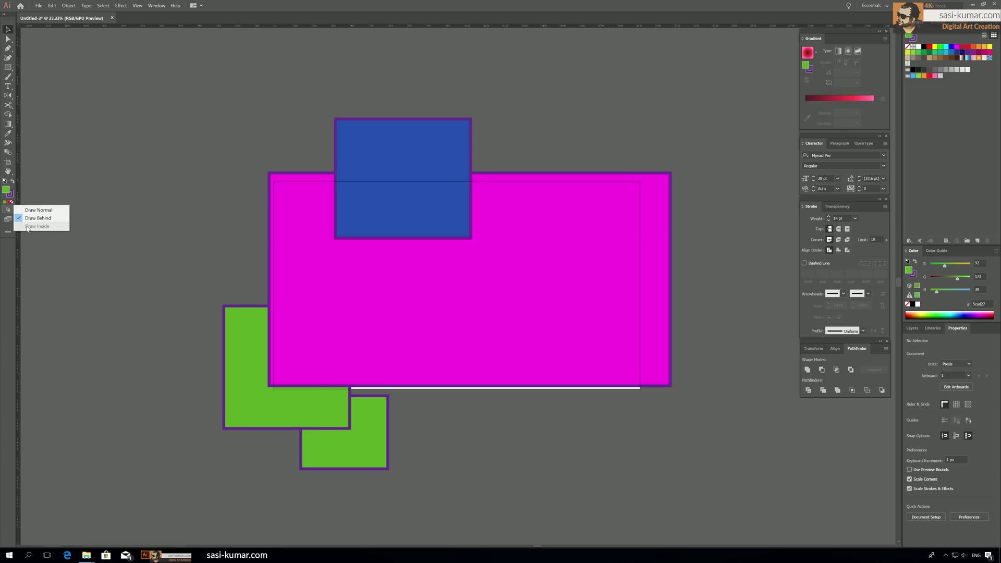
pyautogui.click(134, 116)
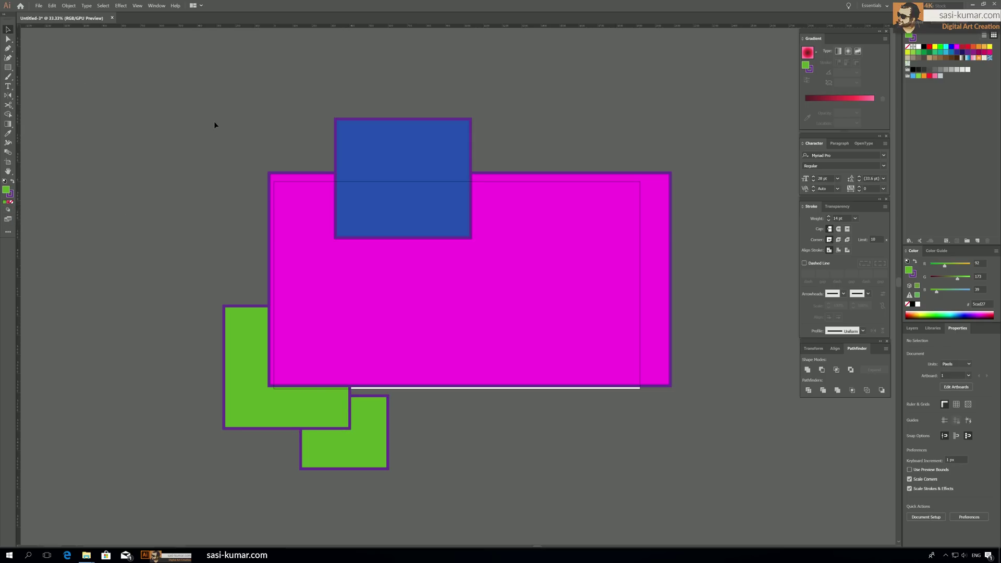
# Step: Review the available screen modes and switch the document to Full Screen Mode
pyautogui.click(8, 219)
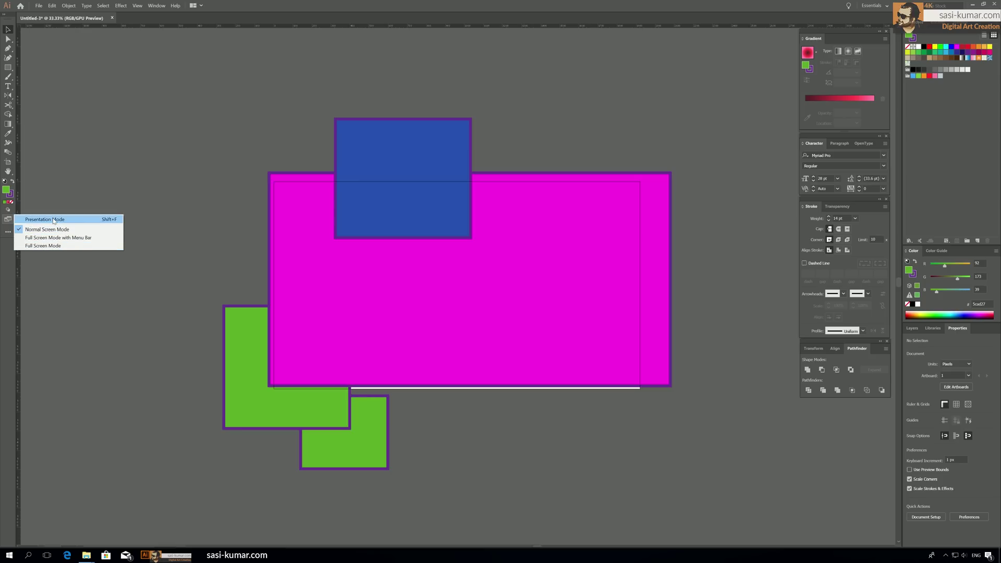
pyautogui.click(196, 177)
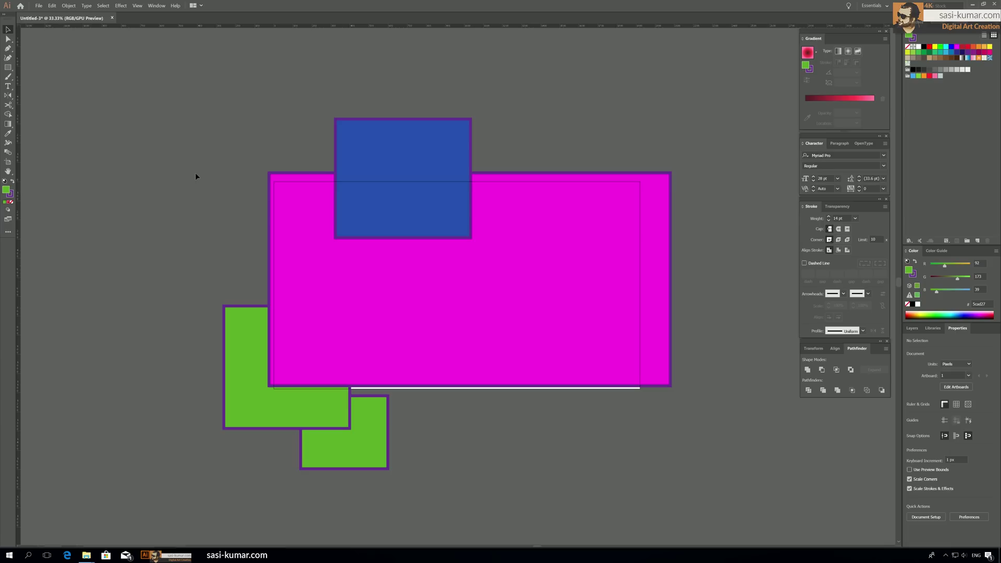
pyautogui.press('f')
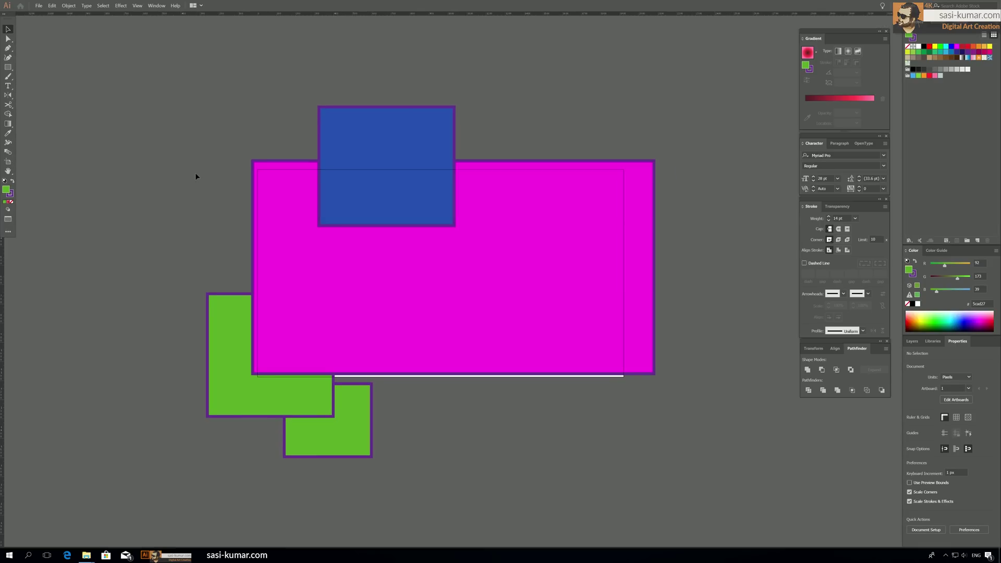
pyautogui.press('f')
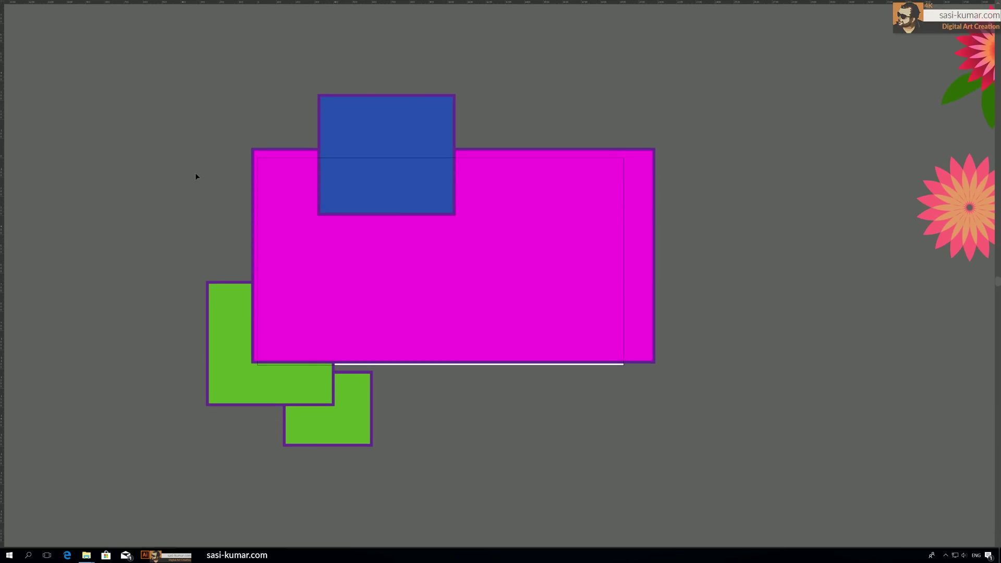
# Step: Move the blue rectangle down and to the right so it lies entirely inside the magenta rectangle
pyautogui.click(428, 287)
pyautogui.click(596, 530)
pyautogui.moveTo(404, 437); pyautogui.dragTo(413, 406)
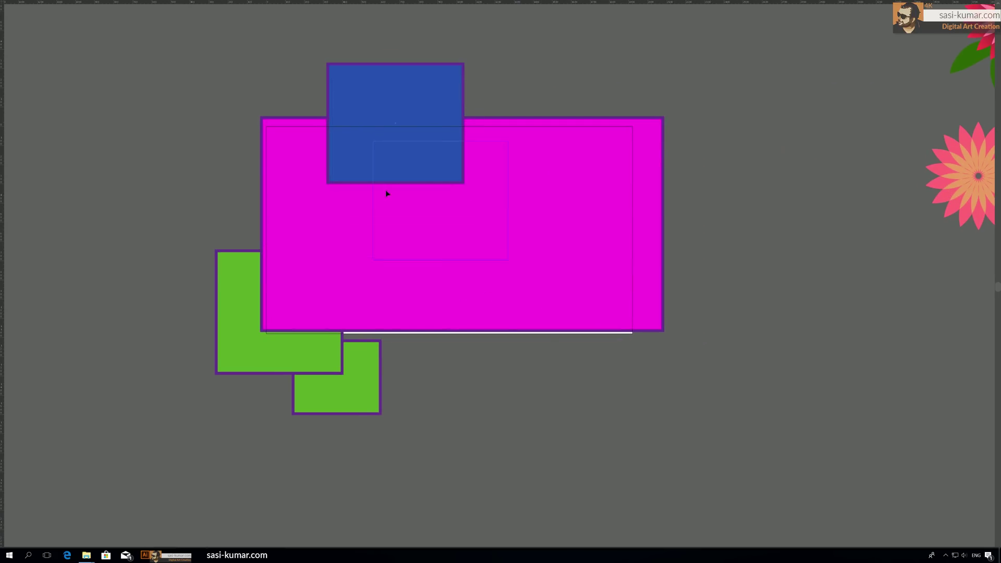
pyautogui.moveTo(386, 193); pyautogui.dragTo(386, 194)
# Step: With the Direct Selection tool, shift the magenta rectangle slightly down and left and strongly round its upper-right corner
pyautogui.press('a')
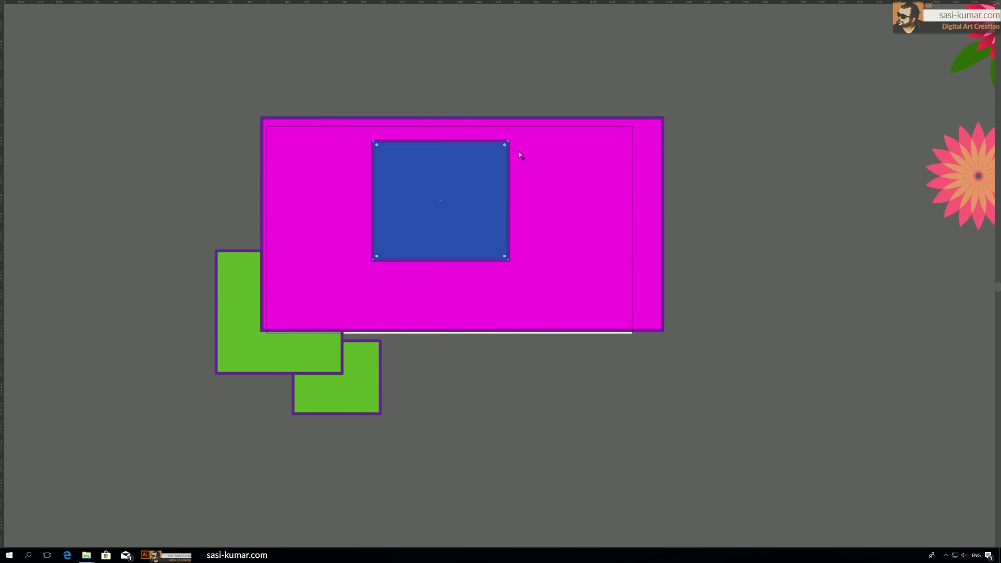
pyautogui.moveTo(508, 142); pyautogui.dragTo(495, 154)
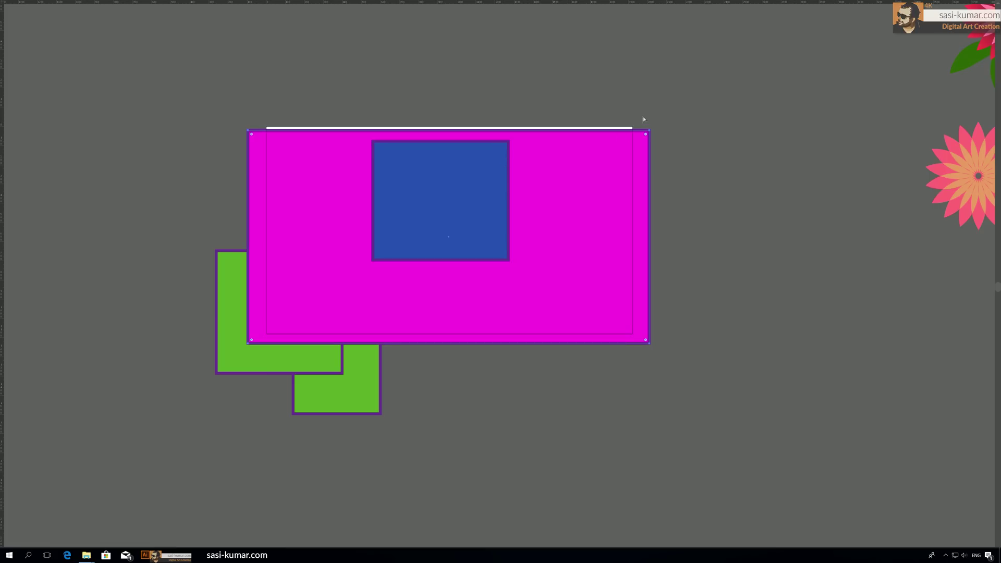
pyautogui.moveTo(646, 136); pyautogui.dragTo(587, 242)
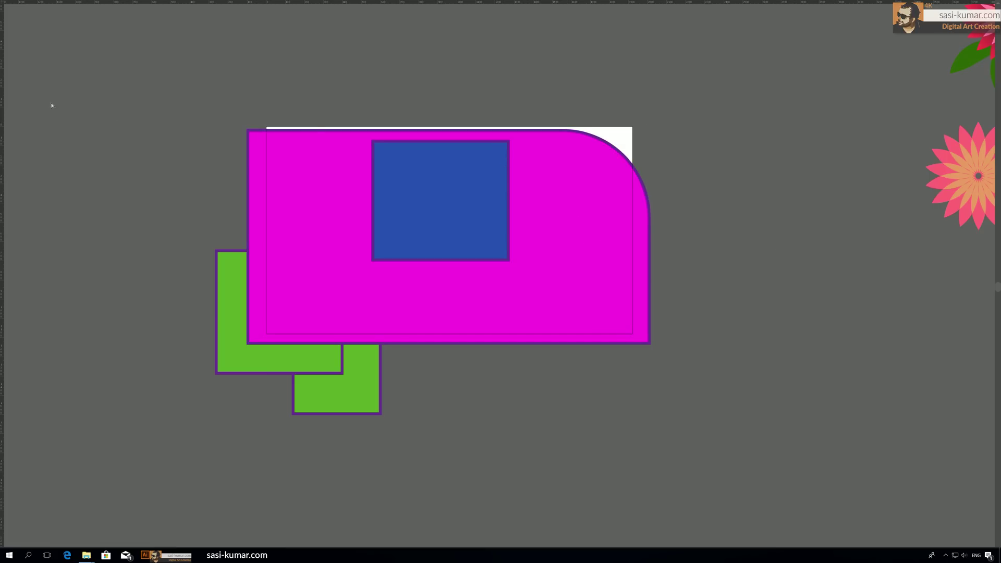
# Step: Return to Normal Screen Mode with the Selection tool active and display the document's layer list
pyautogui.moveTo(773, 389); pyautogui.dragTo(581, 299)
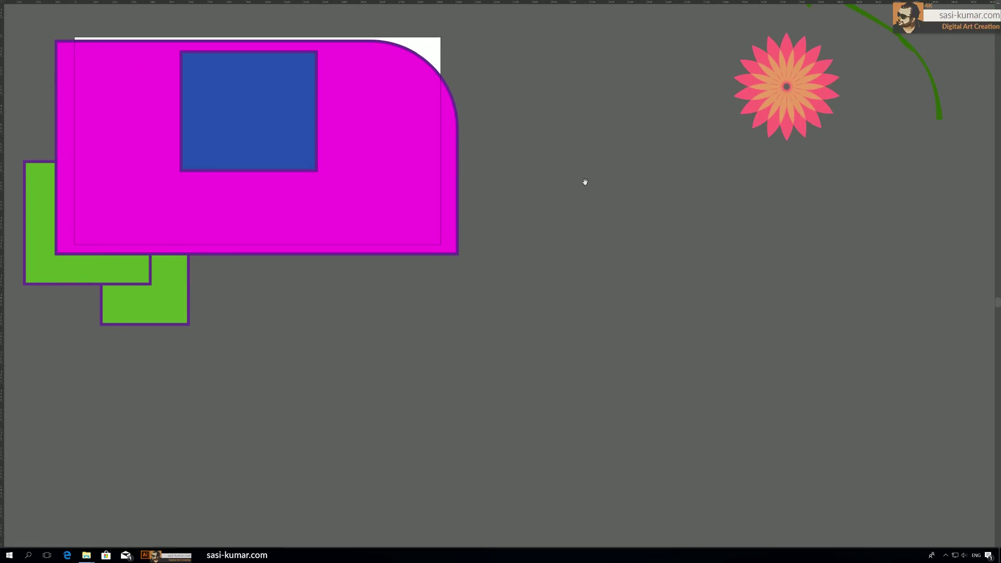
pyautogui.moveTo(585, 182); pyautogui.dragTo(711, 195)
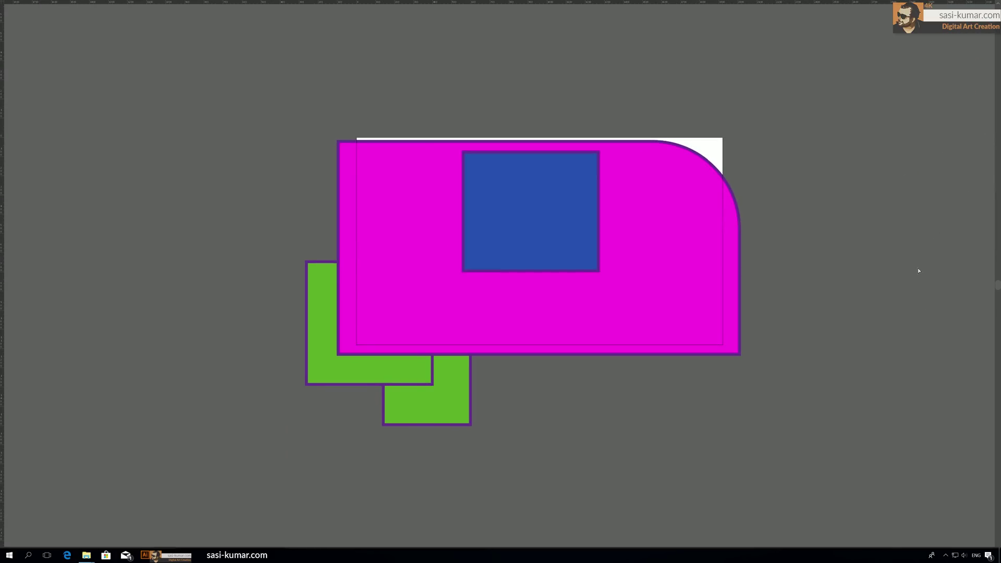
pyautogui.press('f')
pyautogui.click(8, 29)
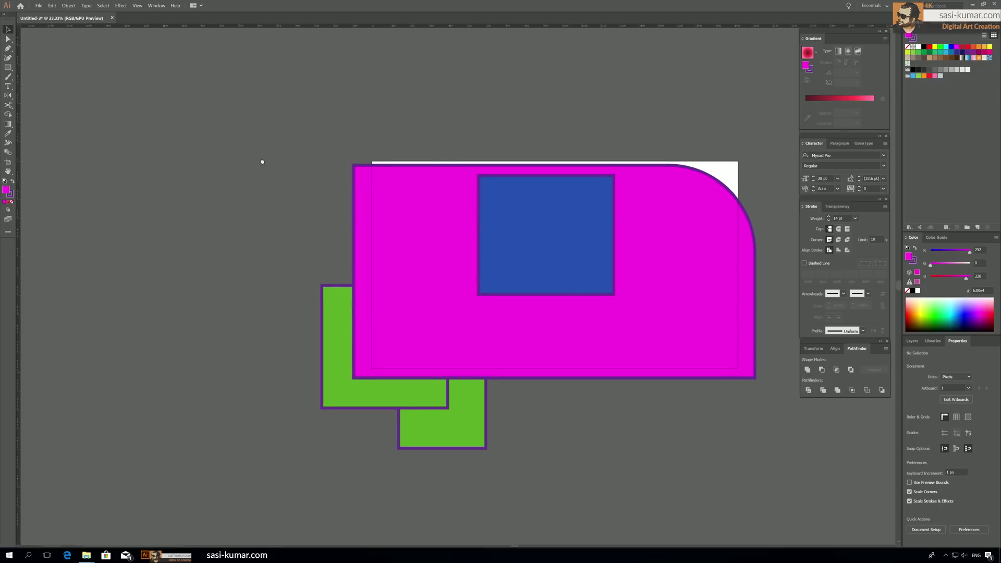
pyautogui.moveTo(265, 163); pyautogui.dragTo(239, 152)
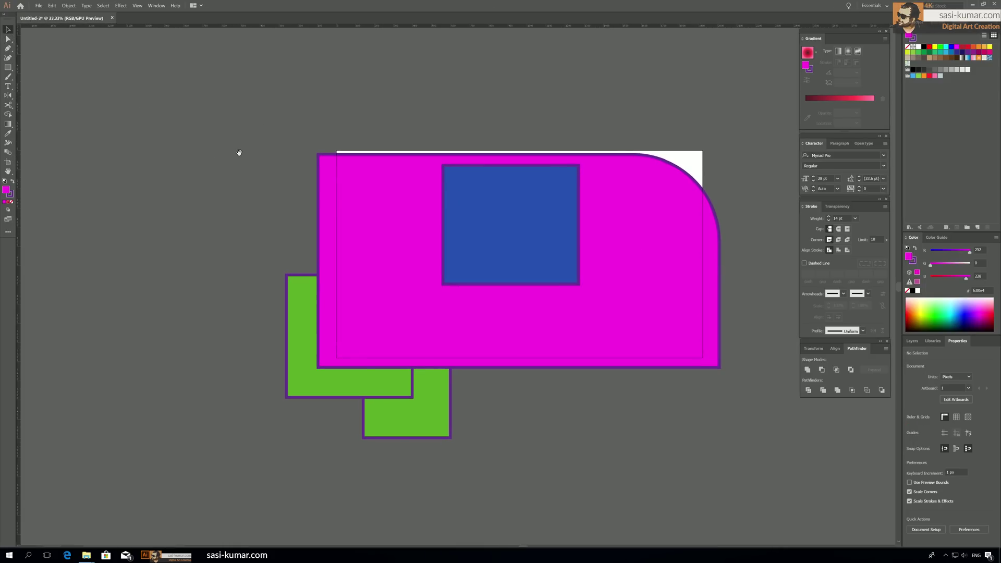
pyautogui.moveTo(558, 151); pyautogui.dragTo(474, 132)
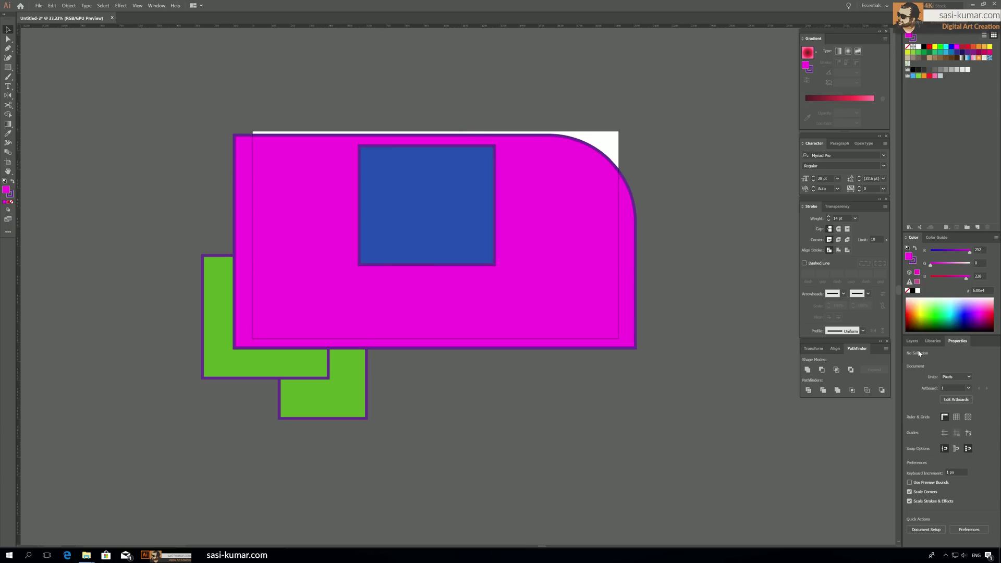
pyautogui.click(912, 341)
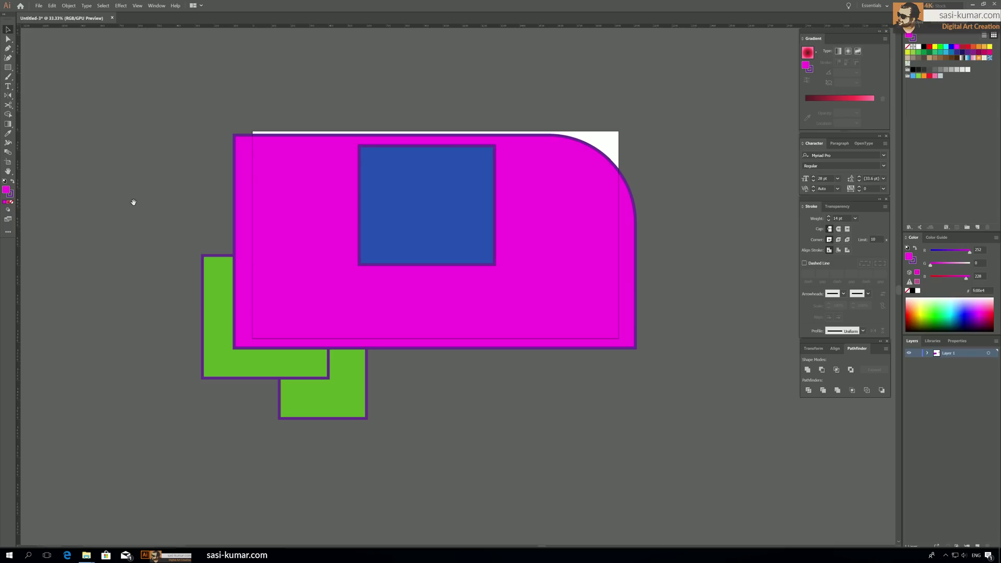
pyautogui.moveTo(132, 201); pyautogui.dragTo(146, 189)
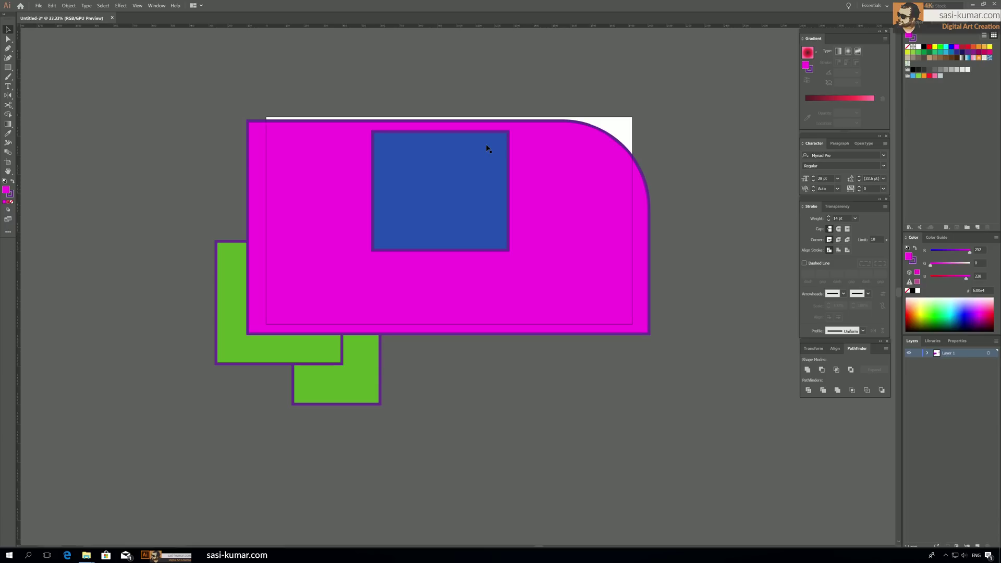